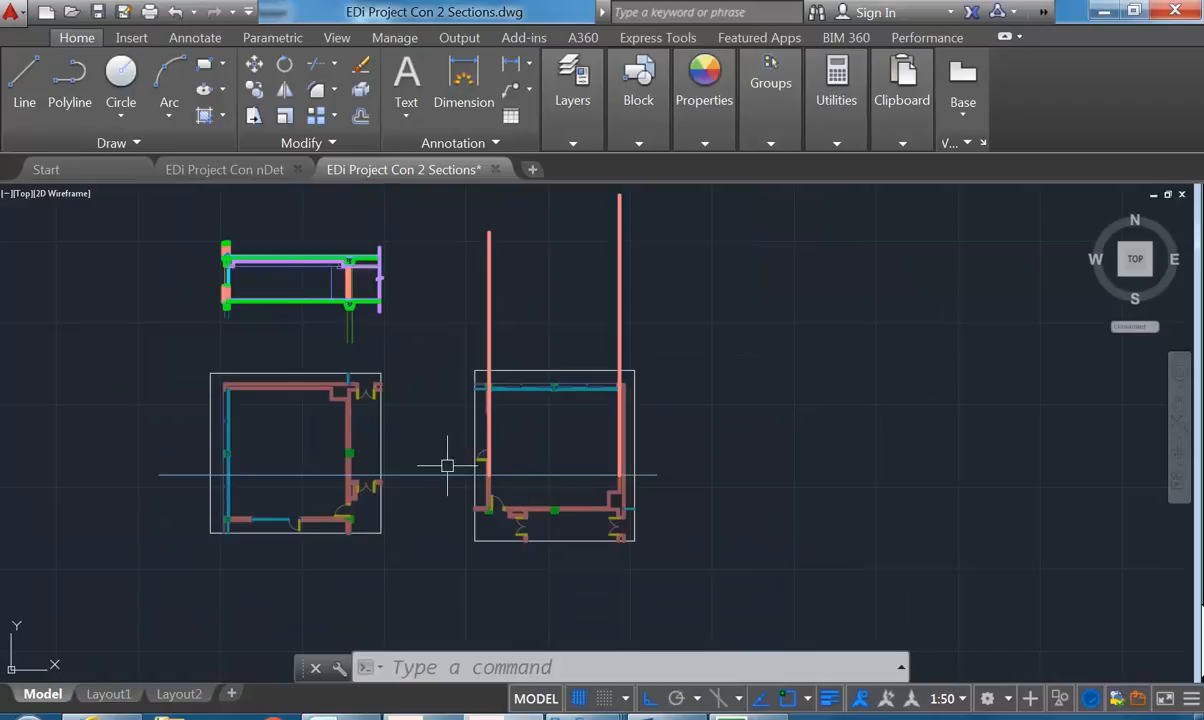
Examine the second floor plan, where its wall projection lines meet the horizontal section line and extend up beside the existing section
{"action": "scroll", "coordinate": [460, 466], "scroll_direction": "up", "scroll_amount": 2}
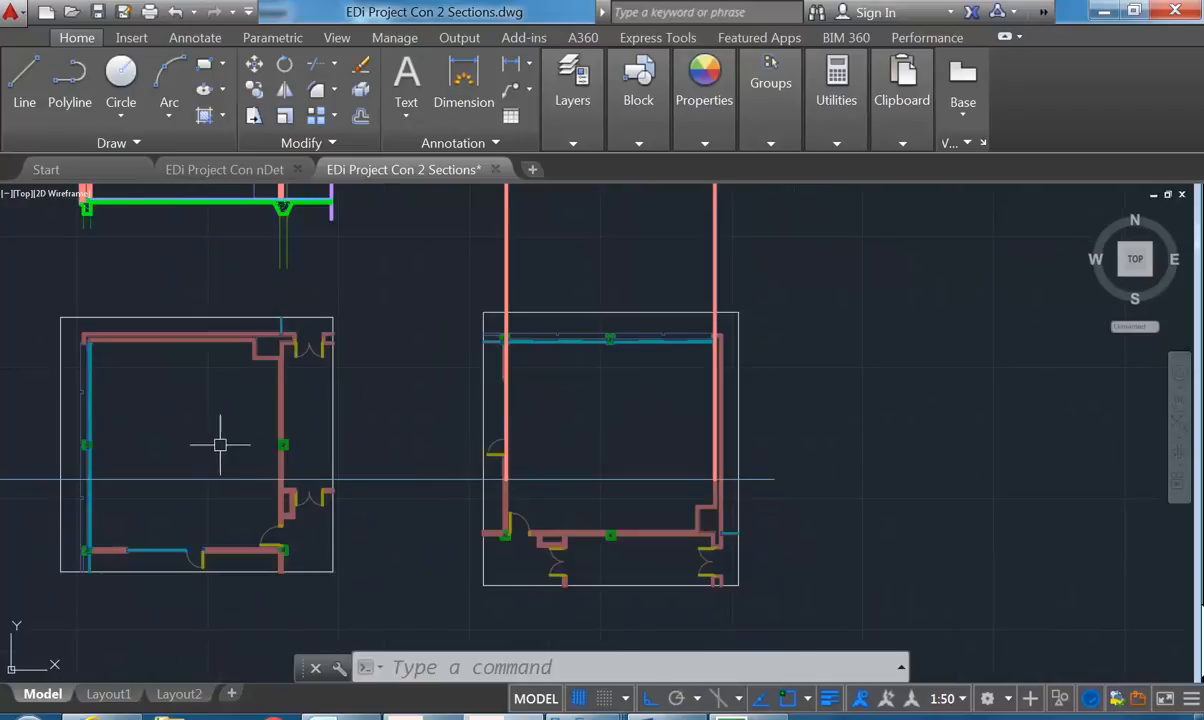
{"action": "middle_click_drag", "start_coordinate": [207, 442], "coordinate": [214, 443]}
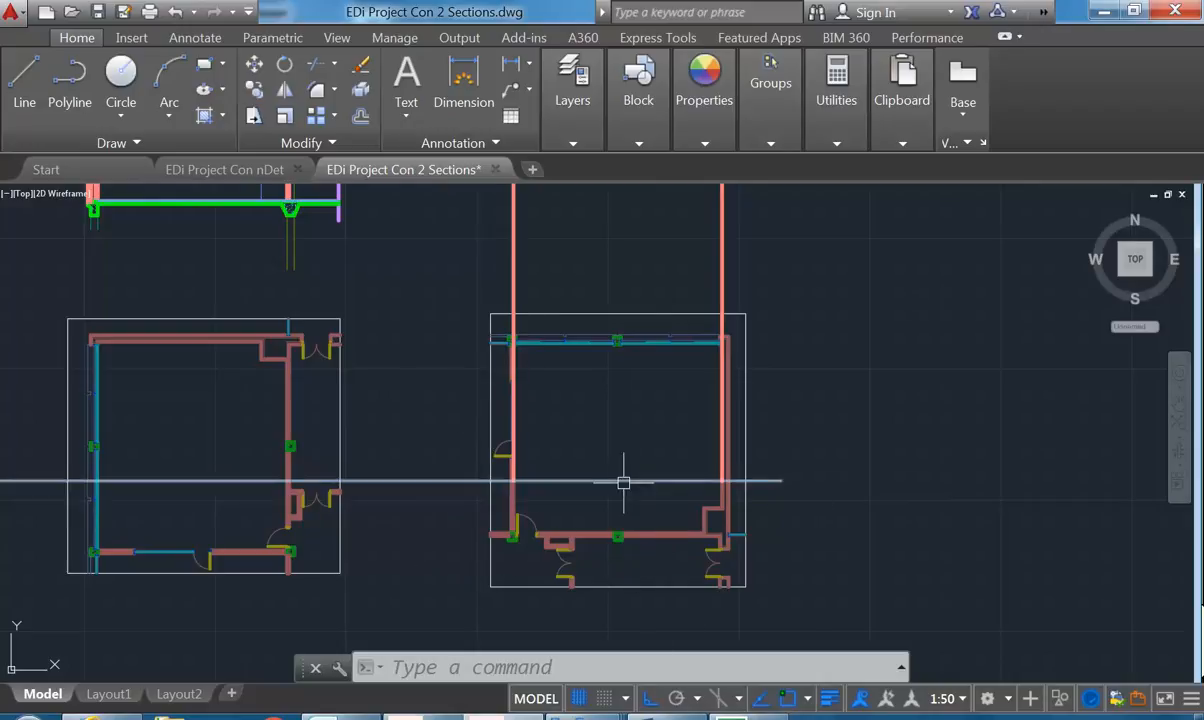
{"action": "scroll", "coordinate": [620, 471], "scroll_direction": "up", "scroll_amount": 4}
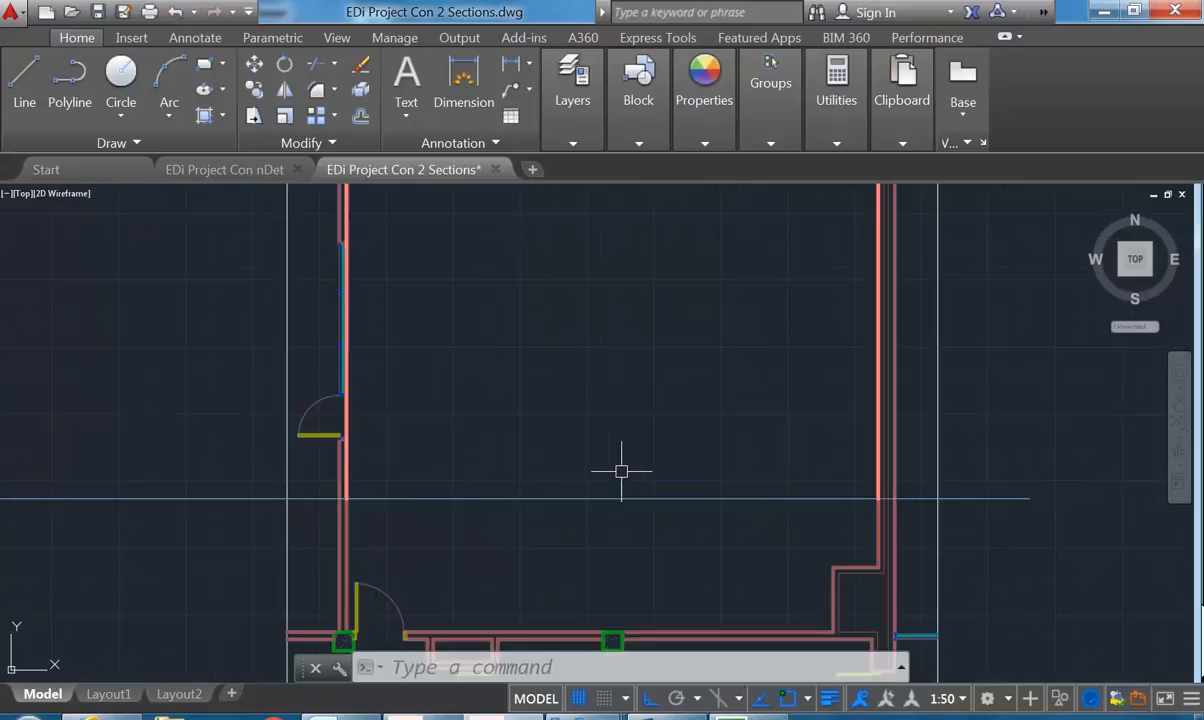
{"action": "mouse_move", "coordinate": [621, 471]}
{"action": "middle_mouse_down"}
{"action": "mouse_move", "coordinate": [532, 449]}
{"action": "mouse_move", "coordinate": [550, 461]}
{"action": "middle_mouse_up"}
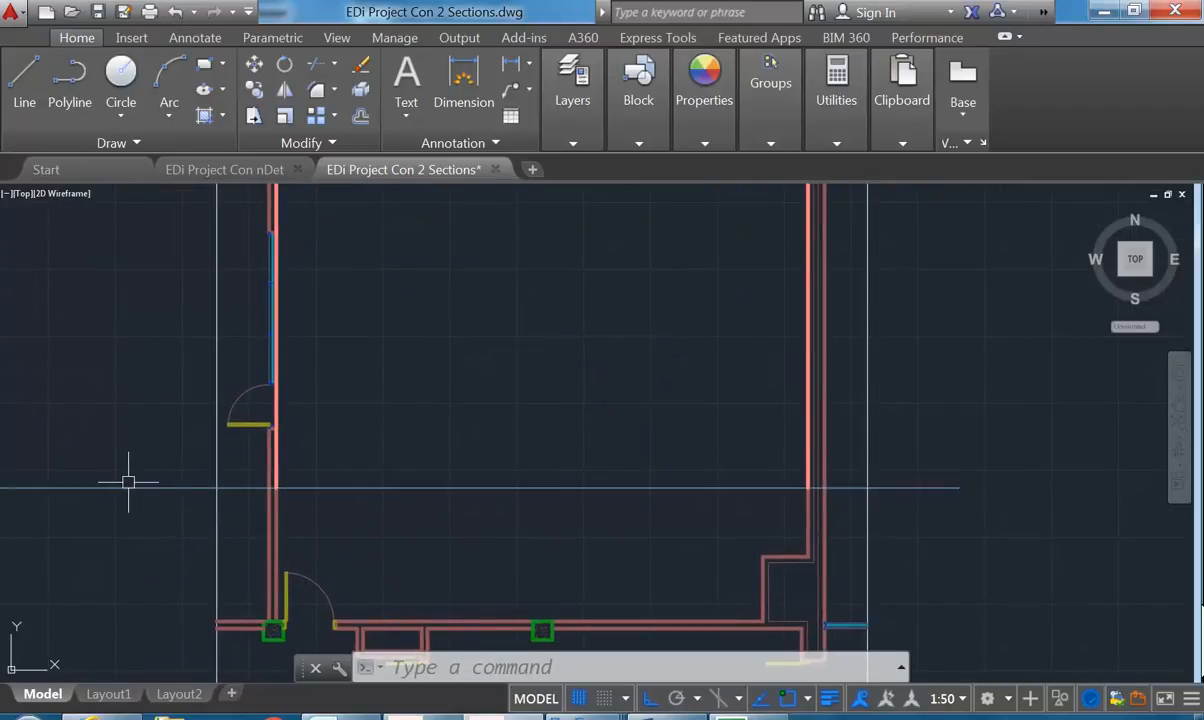
{"action": "scroll", "coordinate": [134, 497], "scroll_direction": "up", "scroll_amount": 4}
{"action": "scroll", "coordinate": [398, 486], "scroll_direction": "up", "scroll_amount": 2}
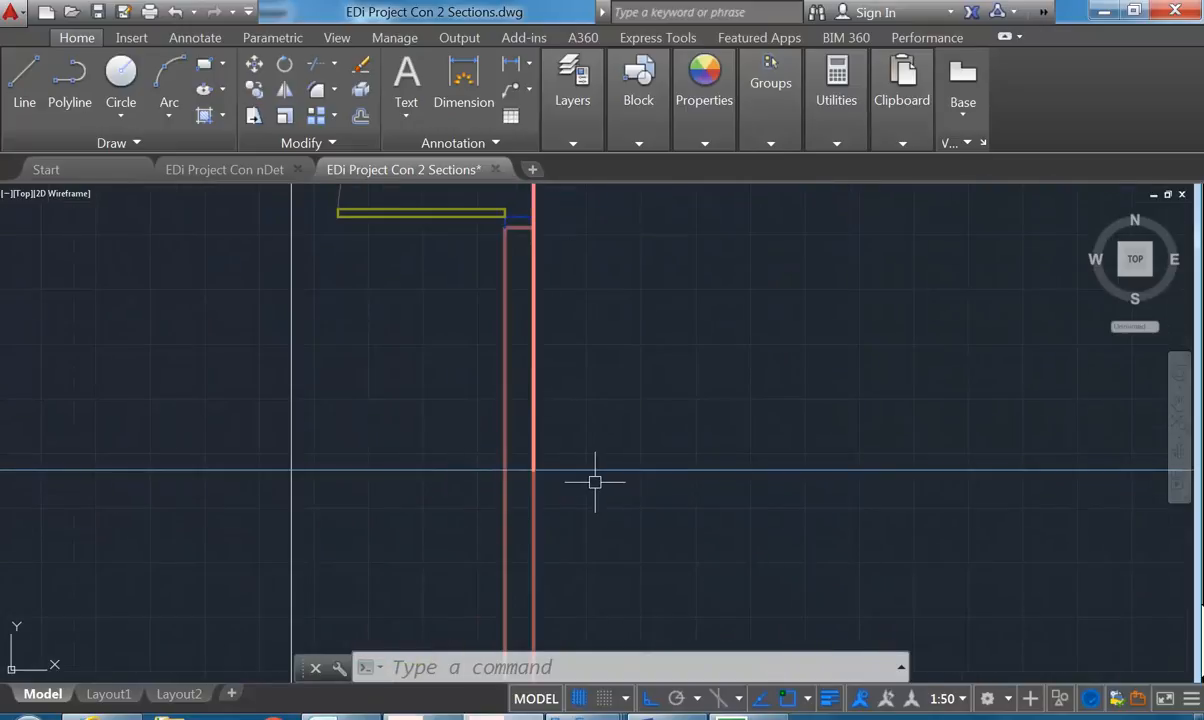
{"action": "scroll", "coordinate": [595, 482], "scroll_direction": "down", "scroll_amount": 7}
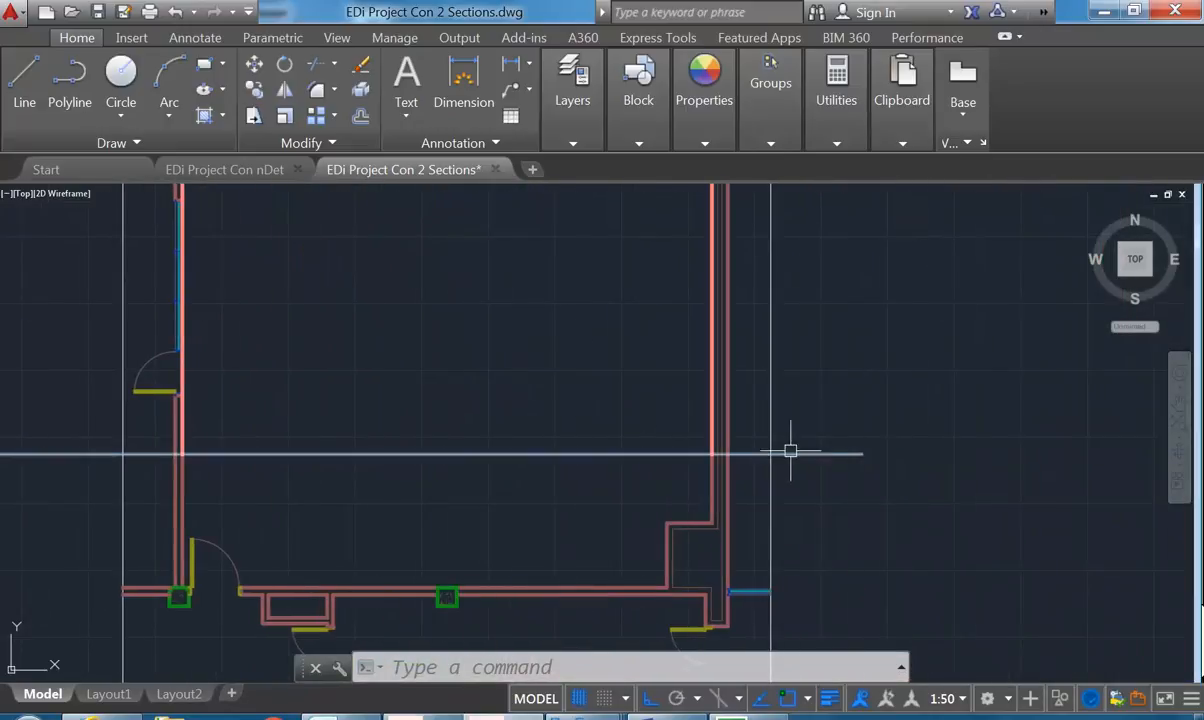
{"action": "scroll", "coordinate": [680, 452], "scroll_direction": "up", "scroll_amount": 5}
{"action": "scroll", "coordinate": [580, 462], "scroll_direction": "up", "scroll_amount": 4}
{"action": "scroll", "coordinate": [531, 479], "scroll_direction": "down", "scroll_amount": 7}
{"action": "middle_click_drag", "start_coordinate": [613, 398], "coordinate": [612, 448]}
{"action": "scroll", "coordinate": [394, 422], "scroll_direction": "up", "scroll_amount": 2}
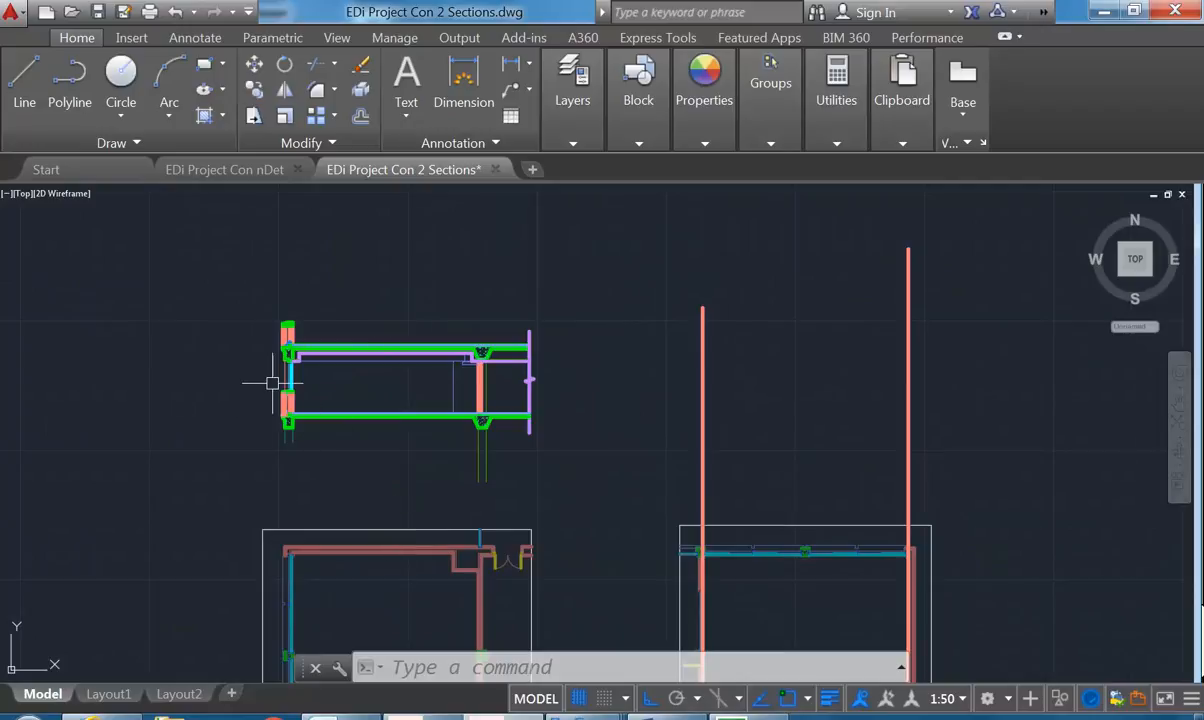
Draw a horizontal line from the section's floor finish at the external wall's inner face to the second plan's farther projection line
{"action": "scroll", "coordinate": [273, 382], "scroll_direction": "up", "scroll_amount": 10}
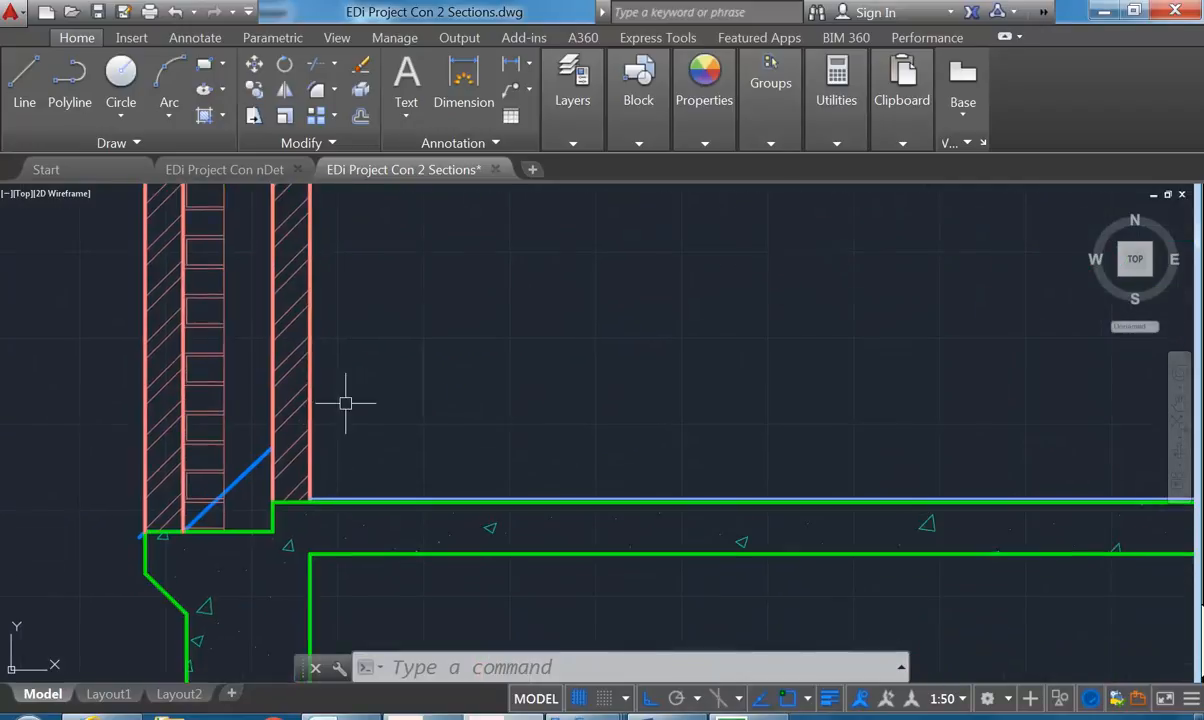
{"action": "left_click", "coordinate": [24, 80]}
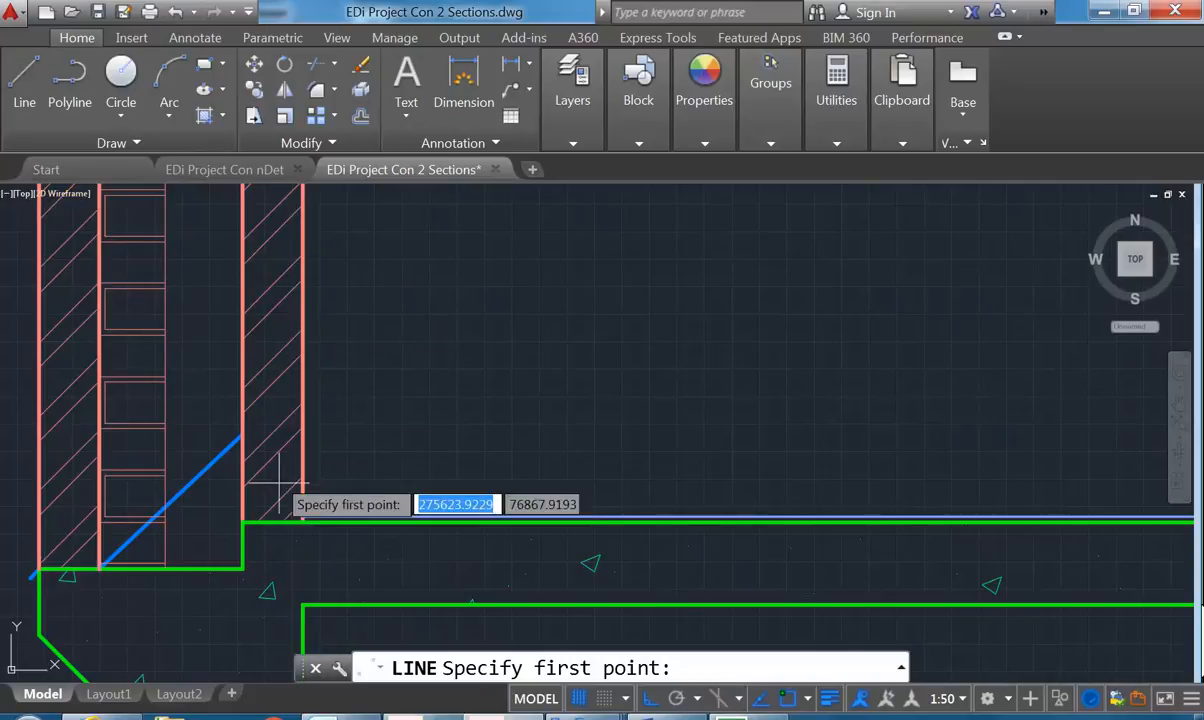
{"action": "scroll", "coordinate": [321, 519], "scroll_direction": "up", "scroll_amount": 5}
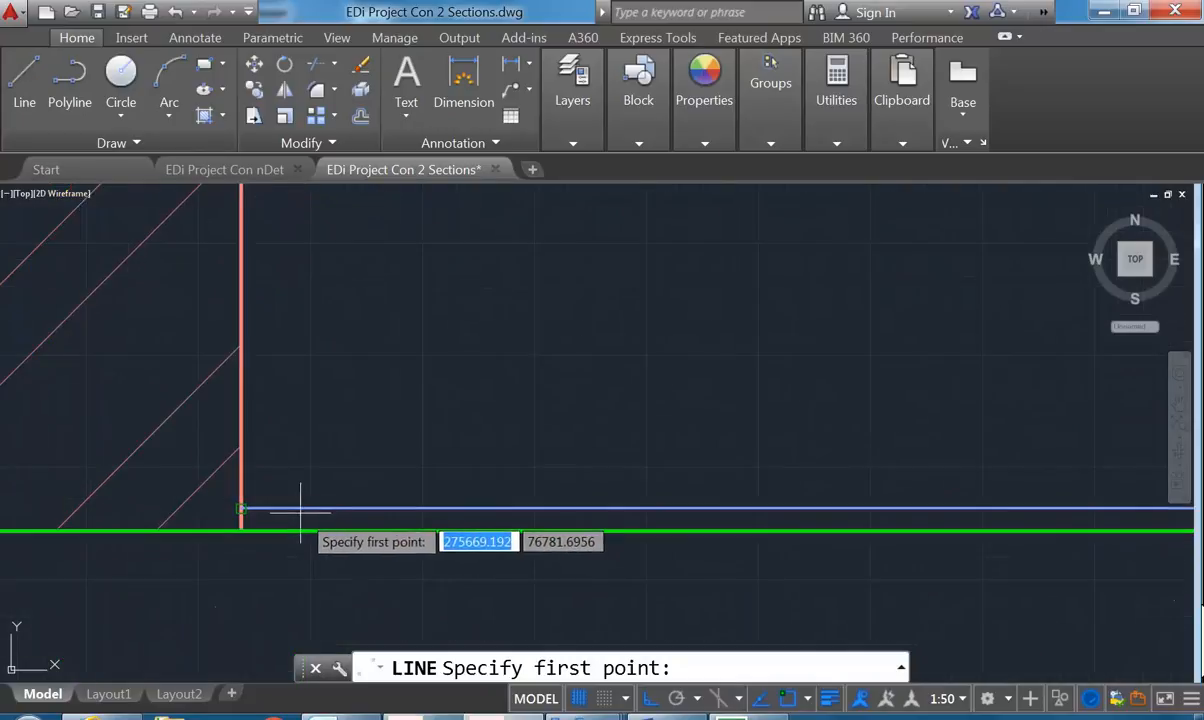
{"action": "left_click", "coordinate": [241, 509]}
{"action": "scroll", "coordinate": [464, 374], "scroll_direction": "down", "scroll_amount": 5}
{"action": "middle_click_drag", "start_coordinate": [466, 374], "coordinate": [312, 367]}
{"action": "scroll", "coordinate": [313, 367], "scroll_direction": "down", "scroll_amount": 6}
{"action": "middle_click_drag", "start_coordinate": [416, 375], "coordinate": [137, 430]}
{"action": "scroll", "coordinate": [137, 432], "scroll_direction": "down", "scroll_amount": 3}
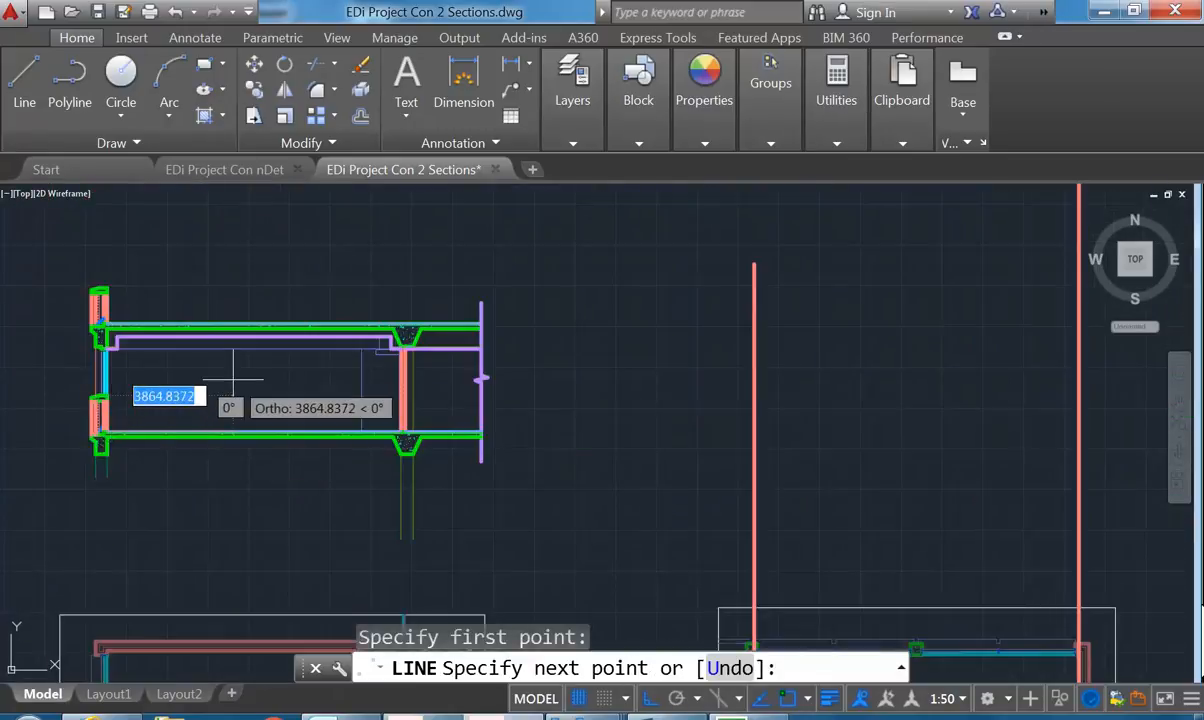
{"action": "middle_click_drag", "start_coordinate": [704, 400], "coordinate": [530, 374]}
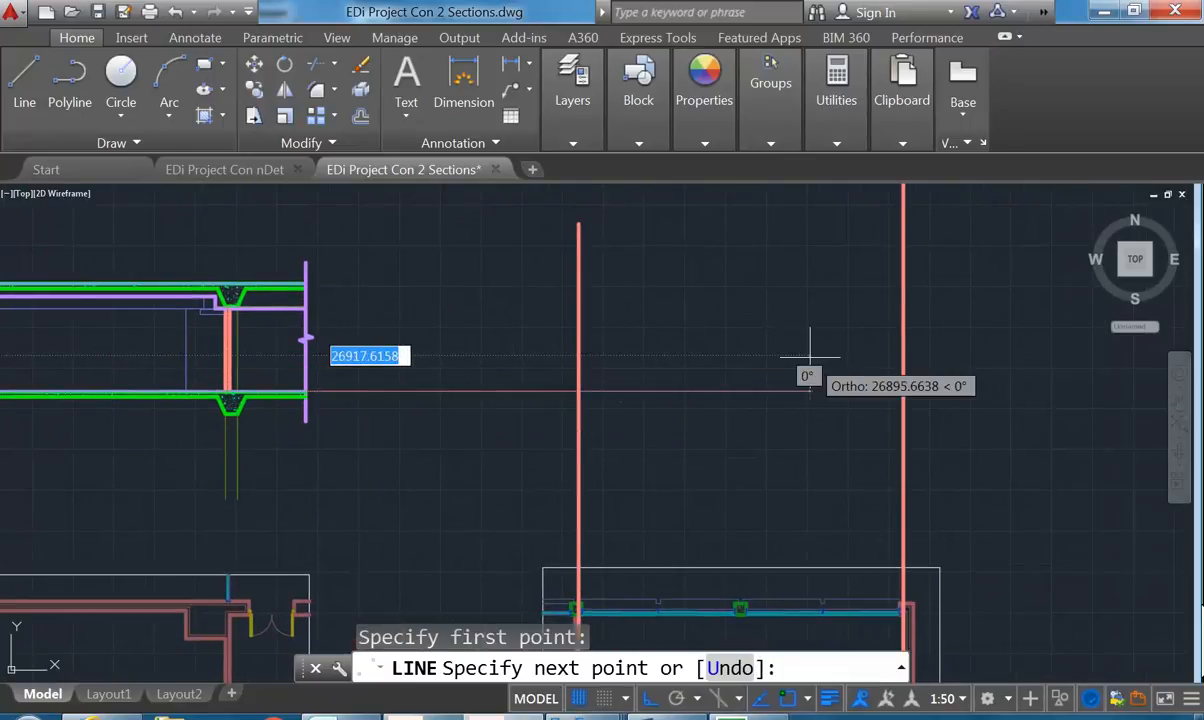
{"action": "mouse_move", "coordinate": [822, 368]}
{"action": "middle_mouse_down"}
{"action": "mouse_move", "coordinate": [806, 368]}
{"action": "mouse_move", "coordinate": [769, 318]}
{"action": "middle_mouse_up"}
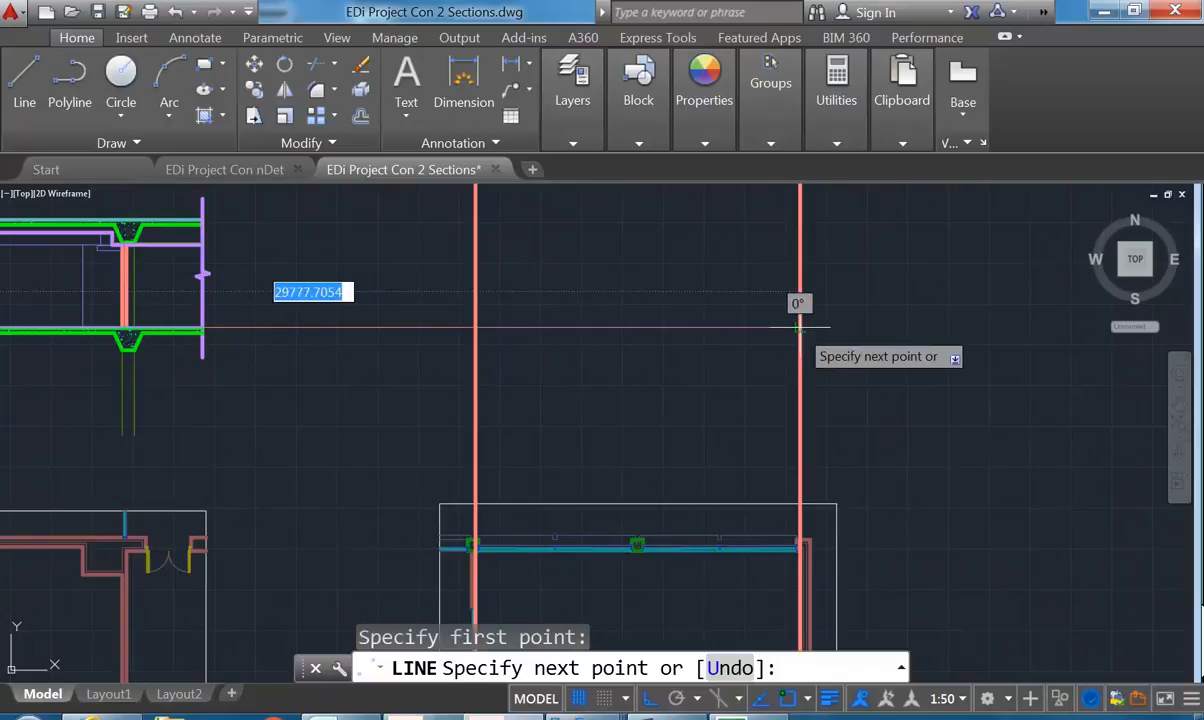
{"action": "left_click", "coordinate": [799, 328]}
{"action": "key", "text": "Return"}
Mirror the whole section about a vertical axis through the horizontal reference line's midpoint, keeping the source objects
{"action": "scroll", "coordinate": [744, 449], "scroll_direction": "down", "scroll_amount": 2}
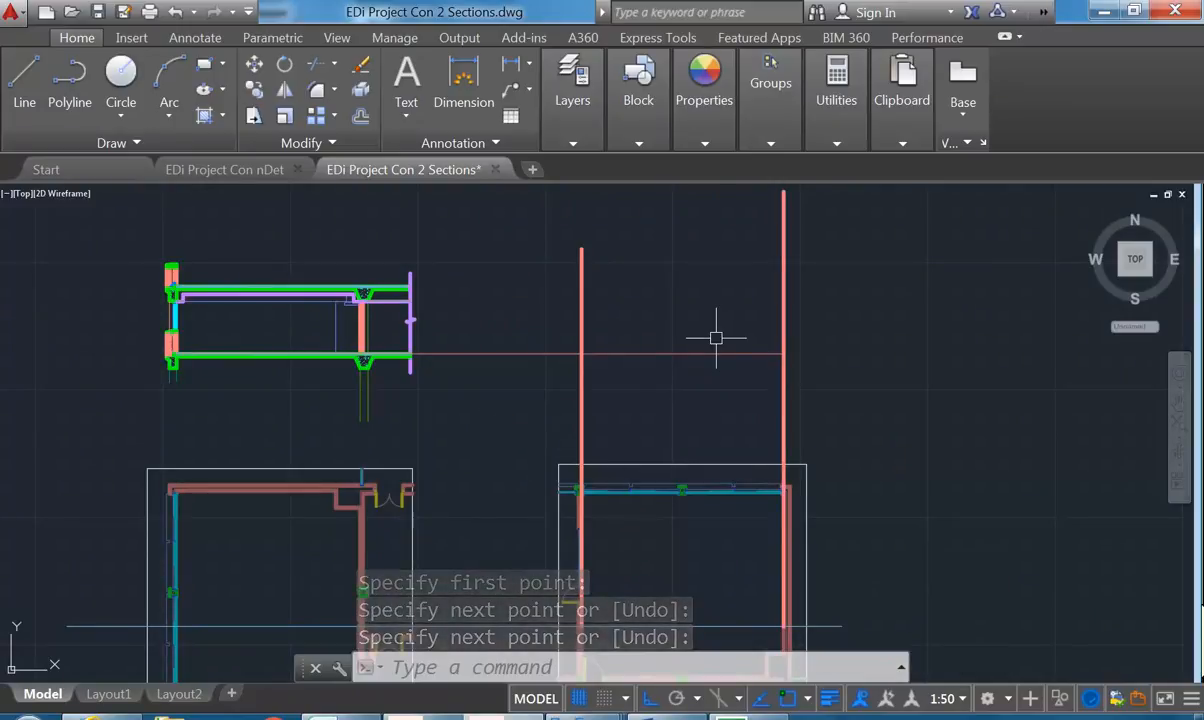
{"action": "left_click", "coordinate": [105, 227]}
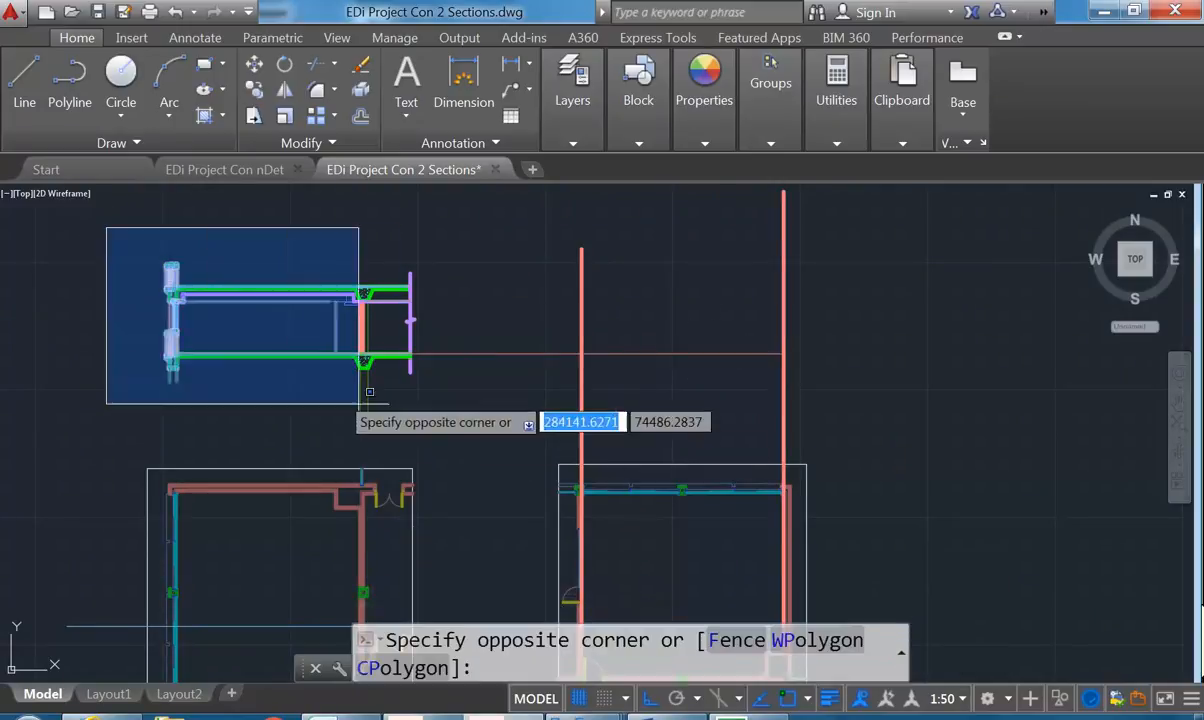
{"action": "left_click", "coordinate": [466, 437]}
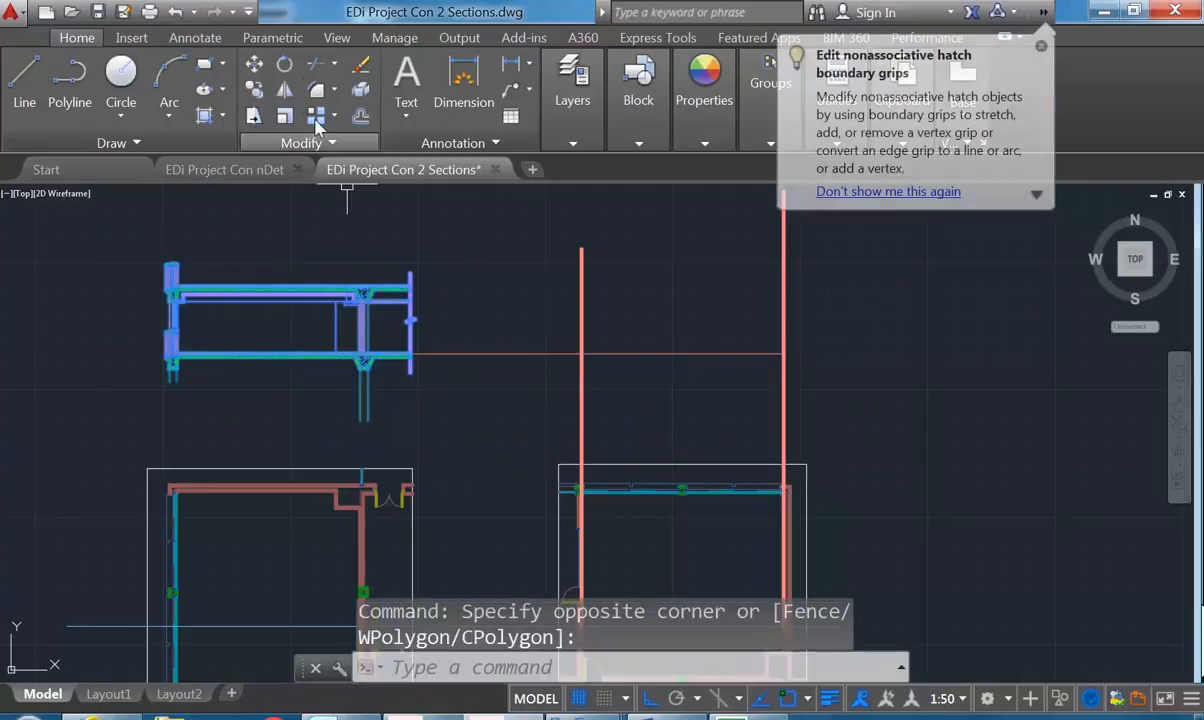
{"action": "left_click", "coordinate": [284, 89]}
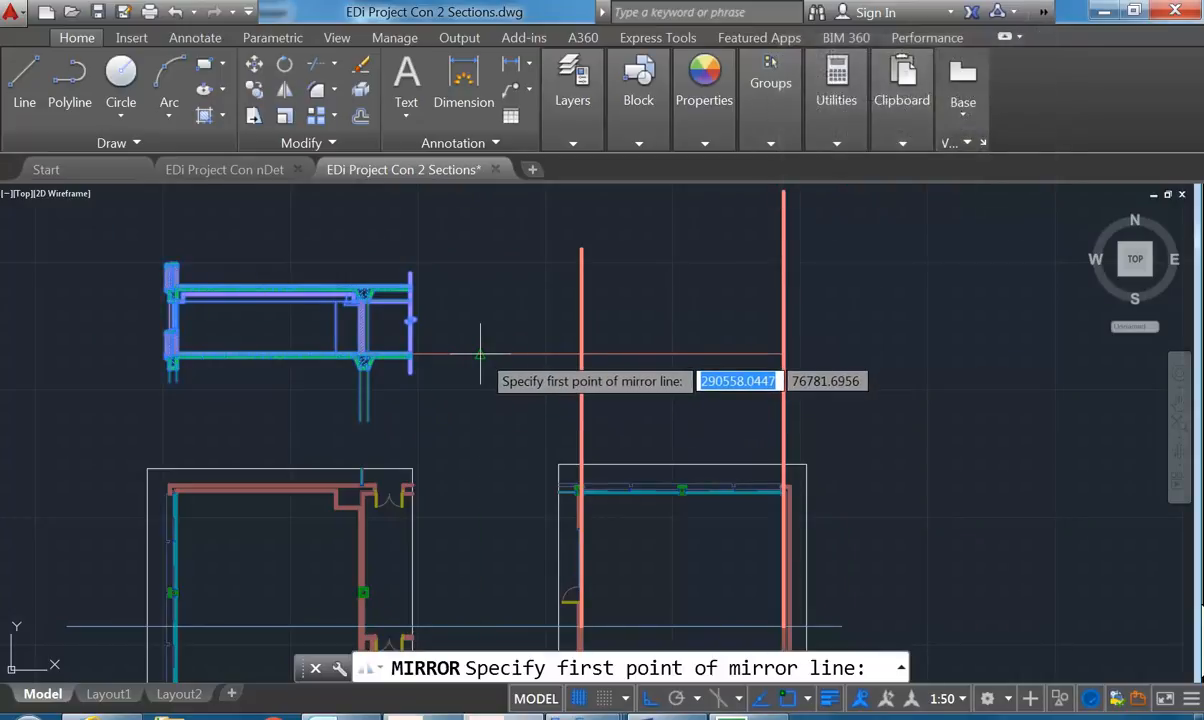
{"action": "left_click", "coordinate": [480, 352]}
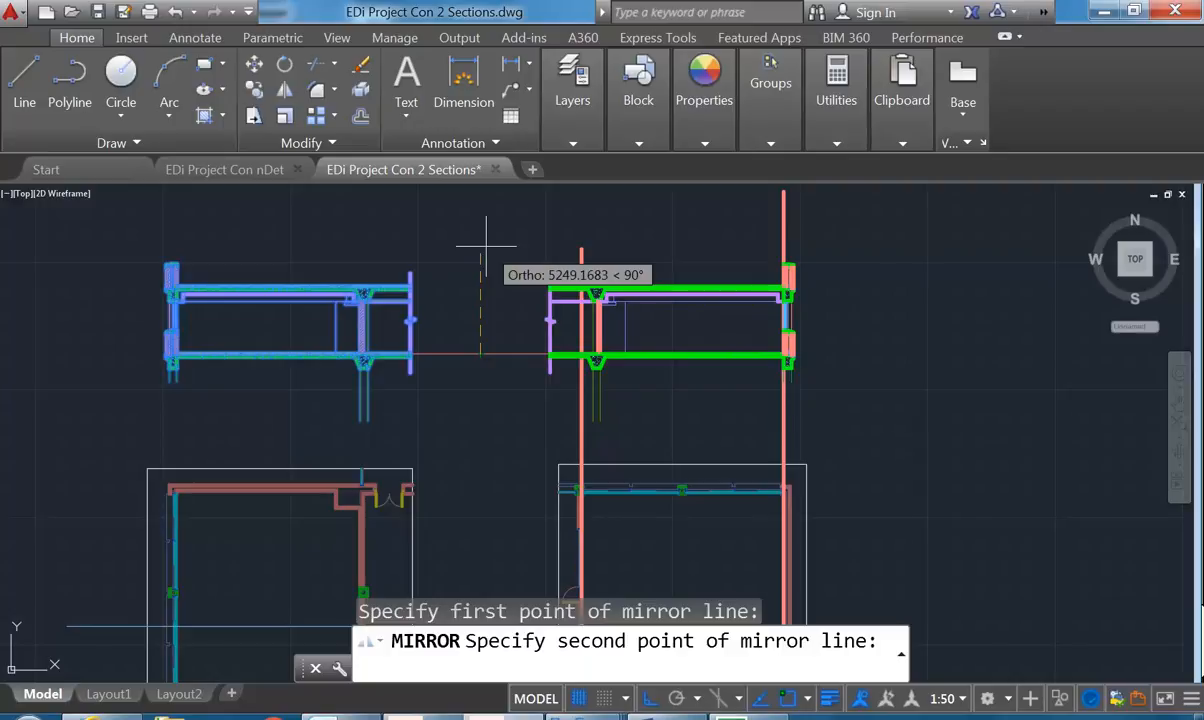
{"action": "left_click", "coordinate": [486, 244]}
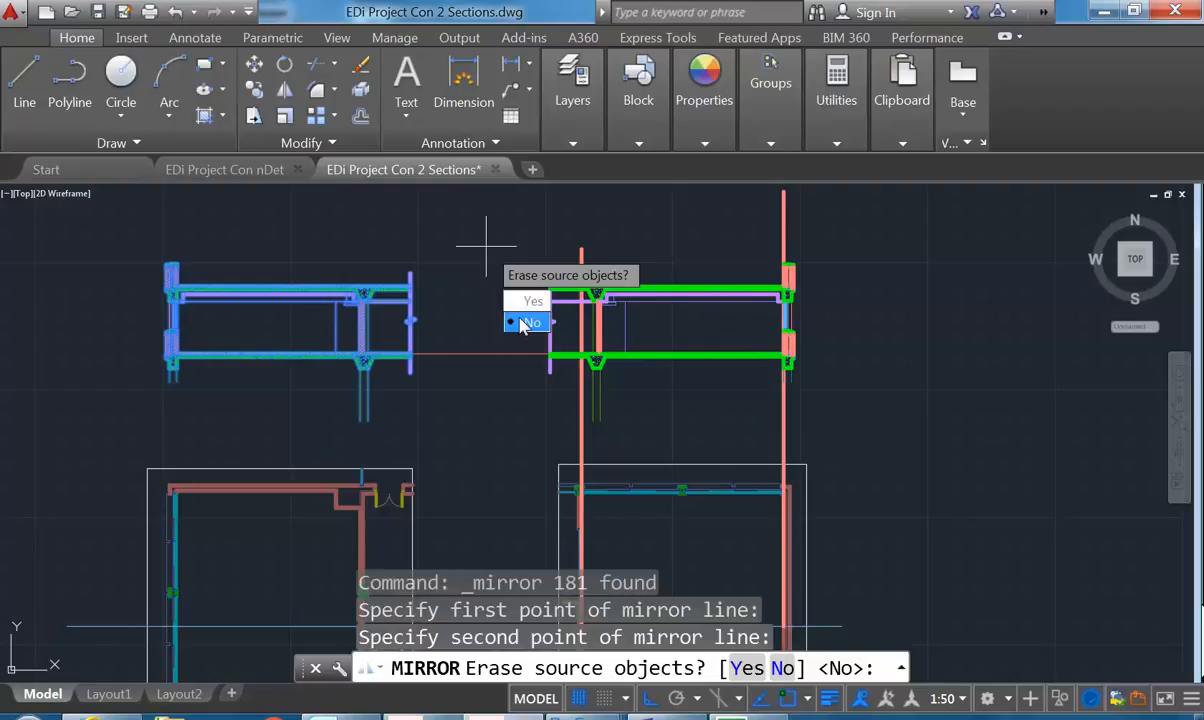
{"action": "left_click", "coordinate": [522, 322]}
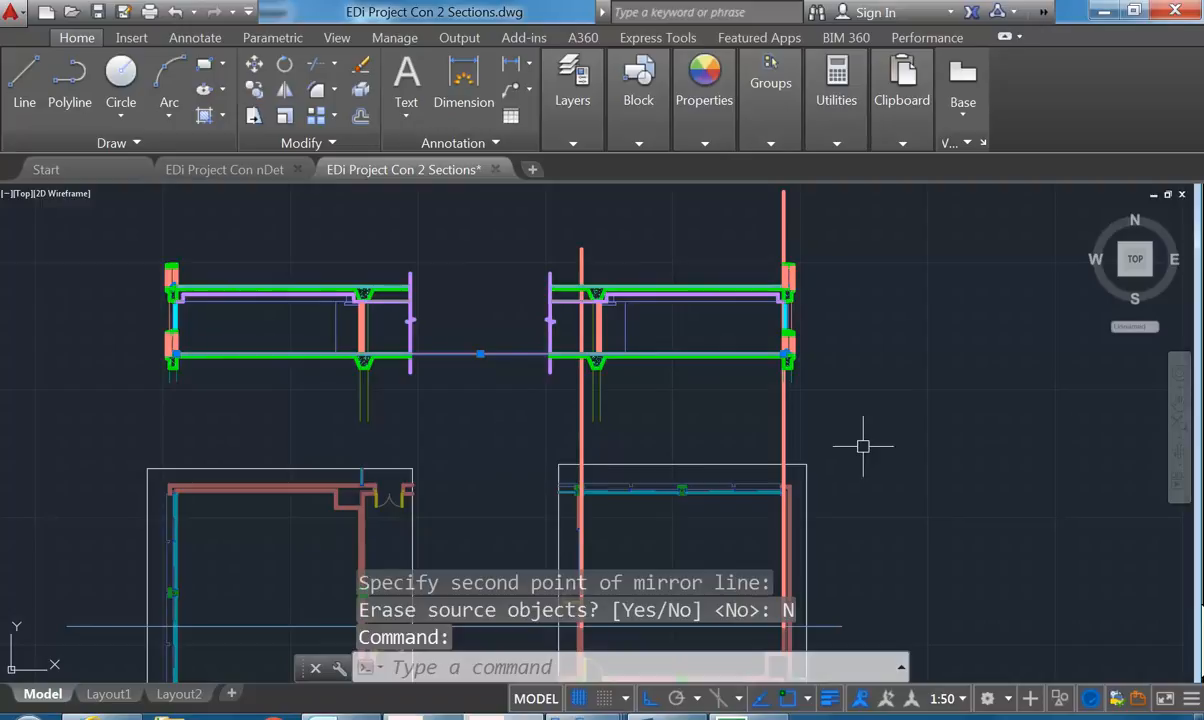
{"action": "key", "text": "Escape"}
{"action": "key", "text": "Escape"}
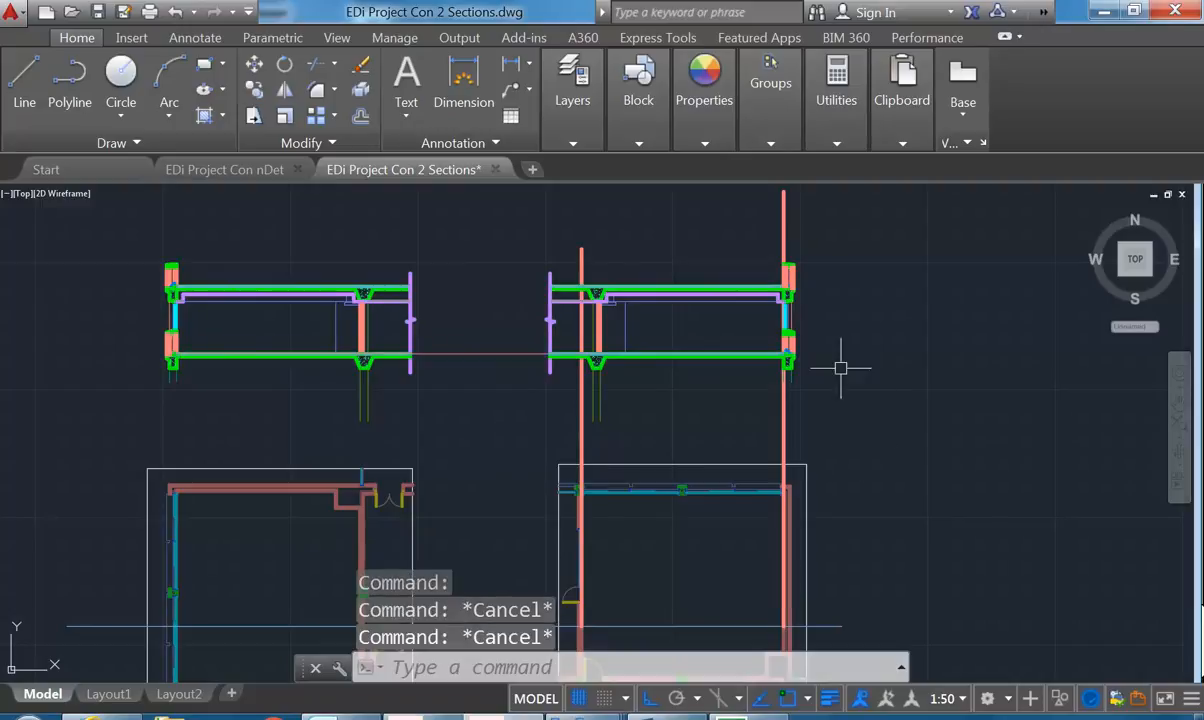
Inspect the mirrored external wall's alignment with its projection line and check which layer that line is on
{"action": "scroll", "coordinate": [760, 305], "scroll_direction": "up", "scroll_amount": 5}
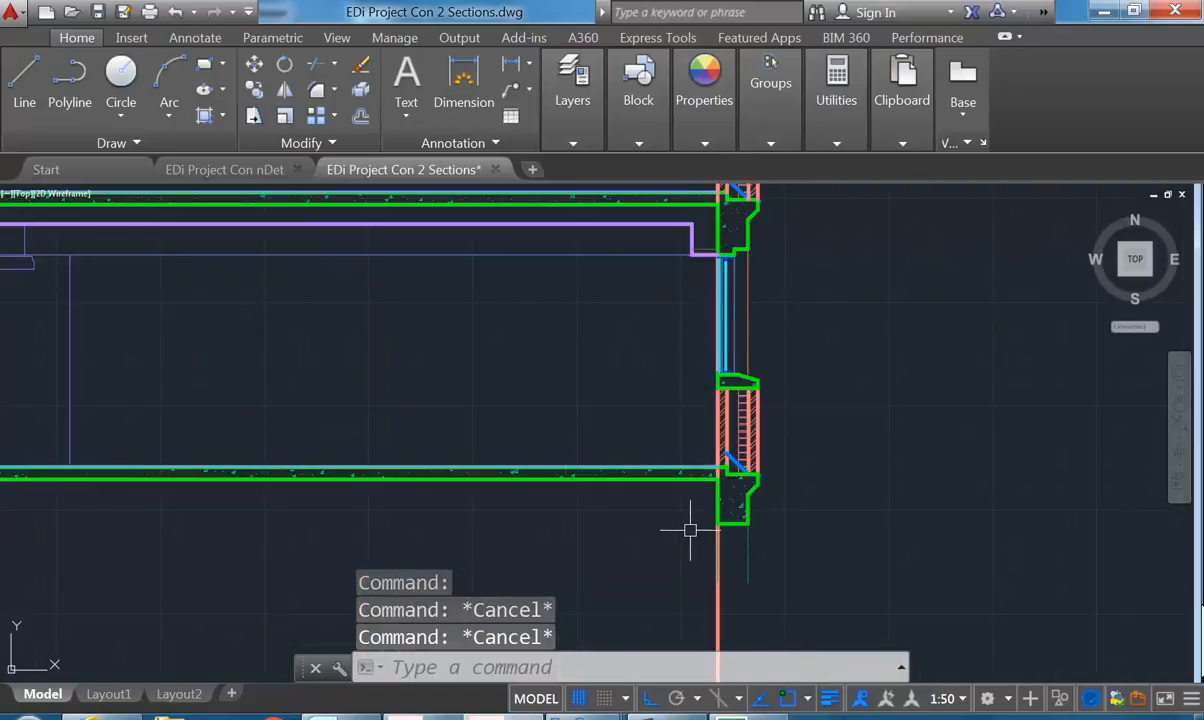
{"action": "scroll", "coordinate": [745, 401], "scroll_direction": "up", "scroll_amount": 2}
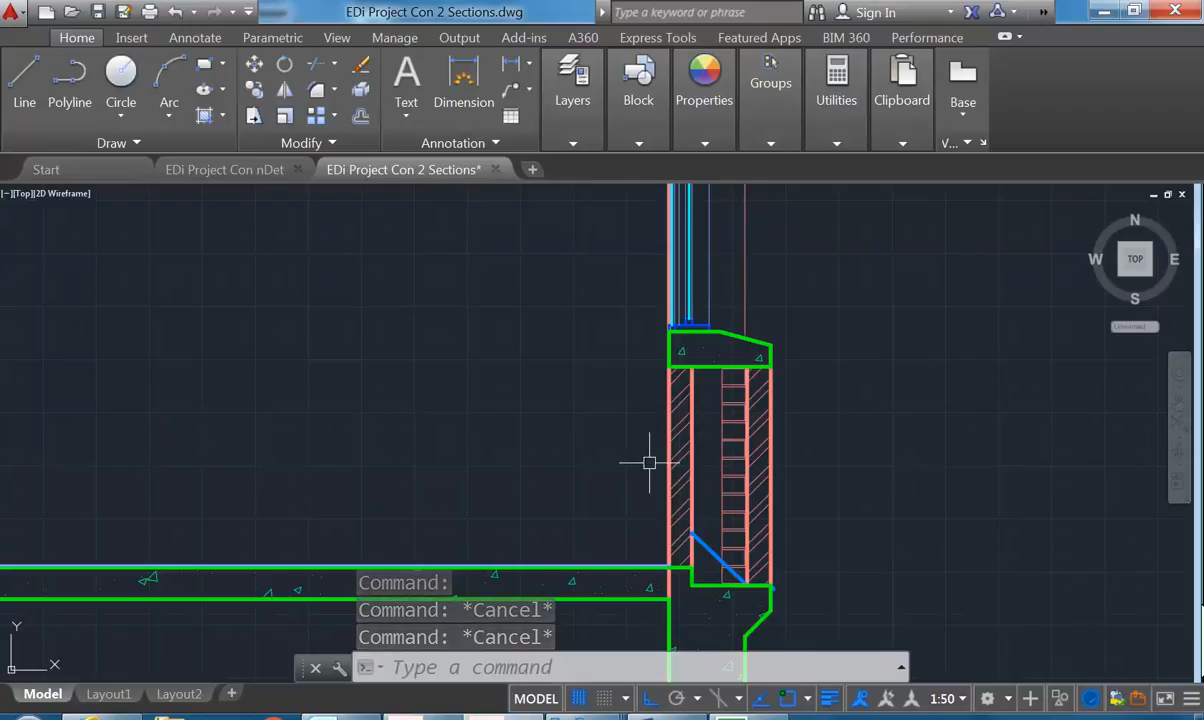
{"action": "scroll", "coordinate": [715, 410], "scroll_direction": "down", "scroll_amount": 5}
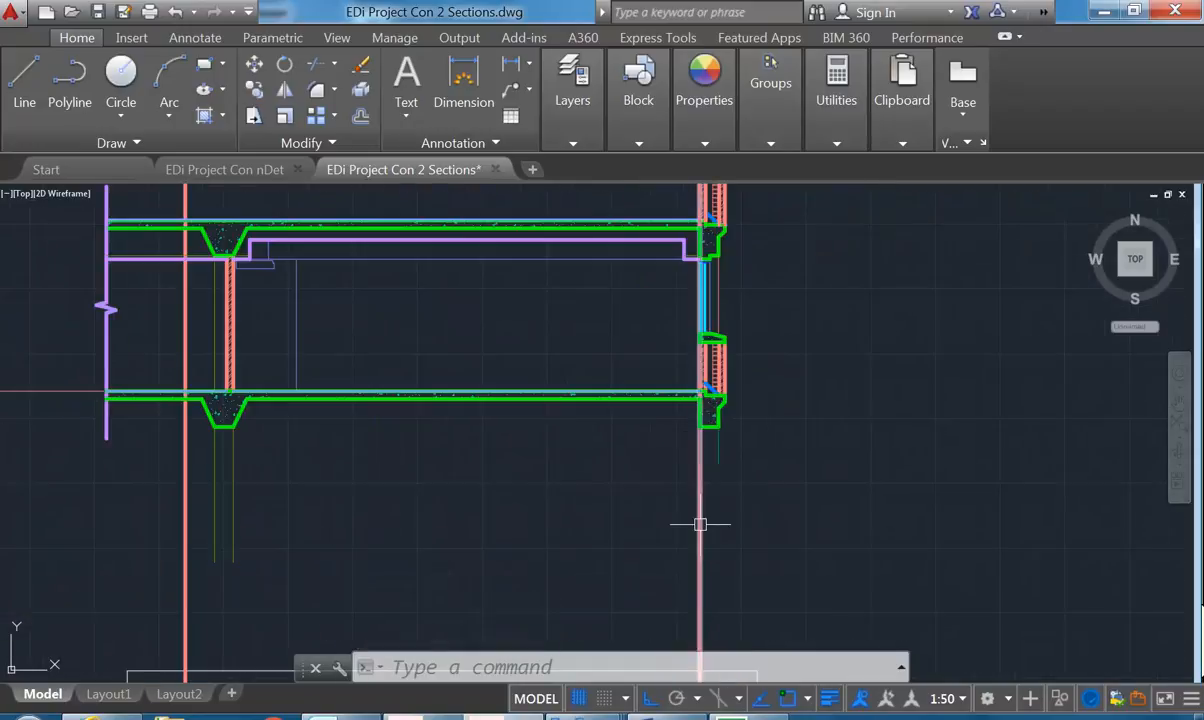
{"action": "left_click", "coordinate": [557, 120]}
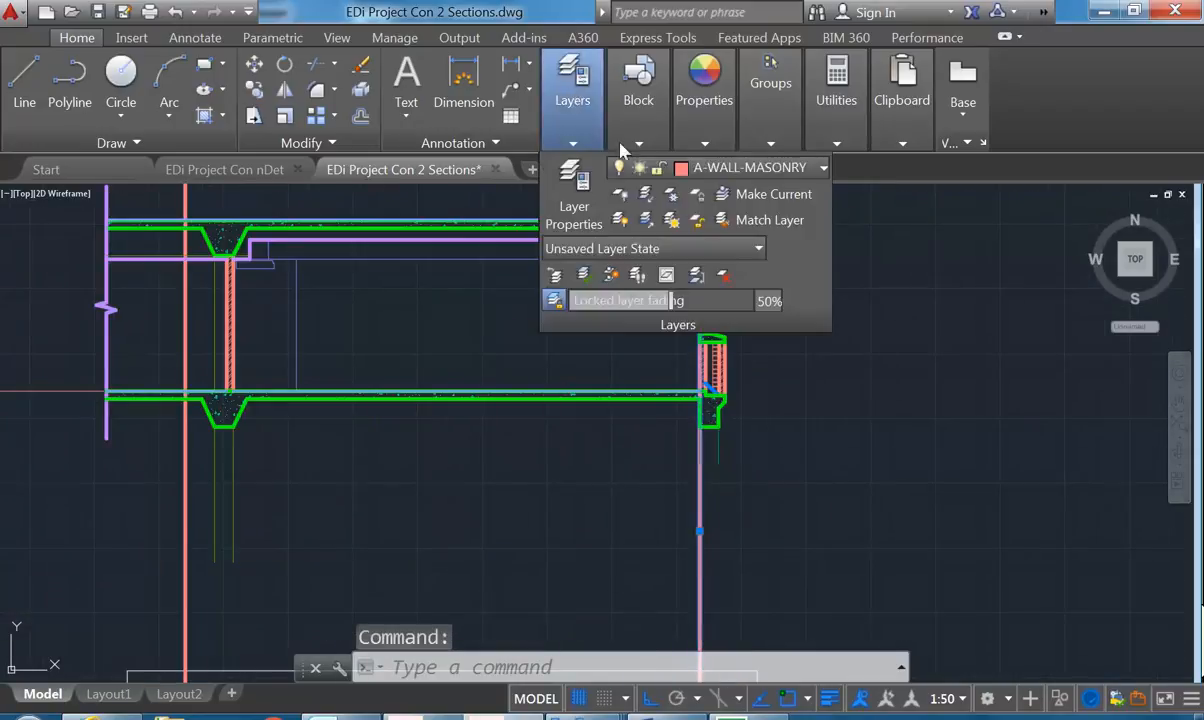
{"action": "left_click", "coordinate": [732, 169]}
{"action": "left_click", "coordinate": [733, 192]}
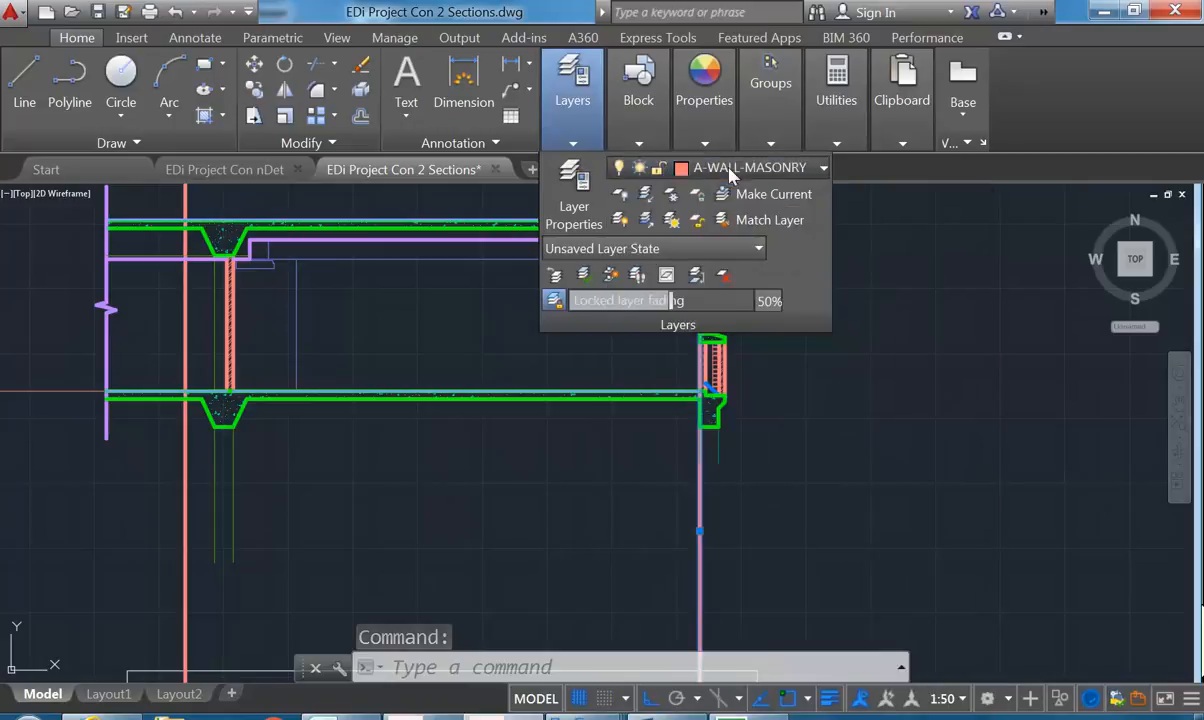
{"action": "key", "text": "Escape"}
{"action": "key", "text": "Escape"}
{"action": "key", "text": "Escape"}
Delete the horizontal reference line joining the two sections and the vertical projection line at the mirrored section's external wall
{"action": "scroll", "coordinate": [655, 515], "scroll_direction": "down", "scroll_amount": 6}
{"action": "middle_click_drag", "start_coordinate": [658, 516], "coordinate": [679, 492]}
{"action": "left_click", "coordinate": [511, 459]}
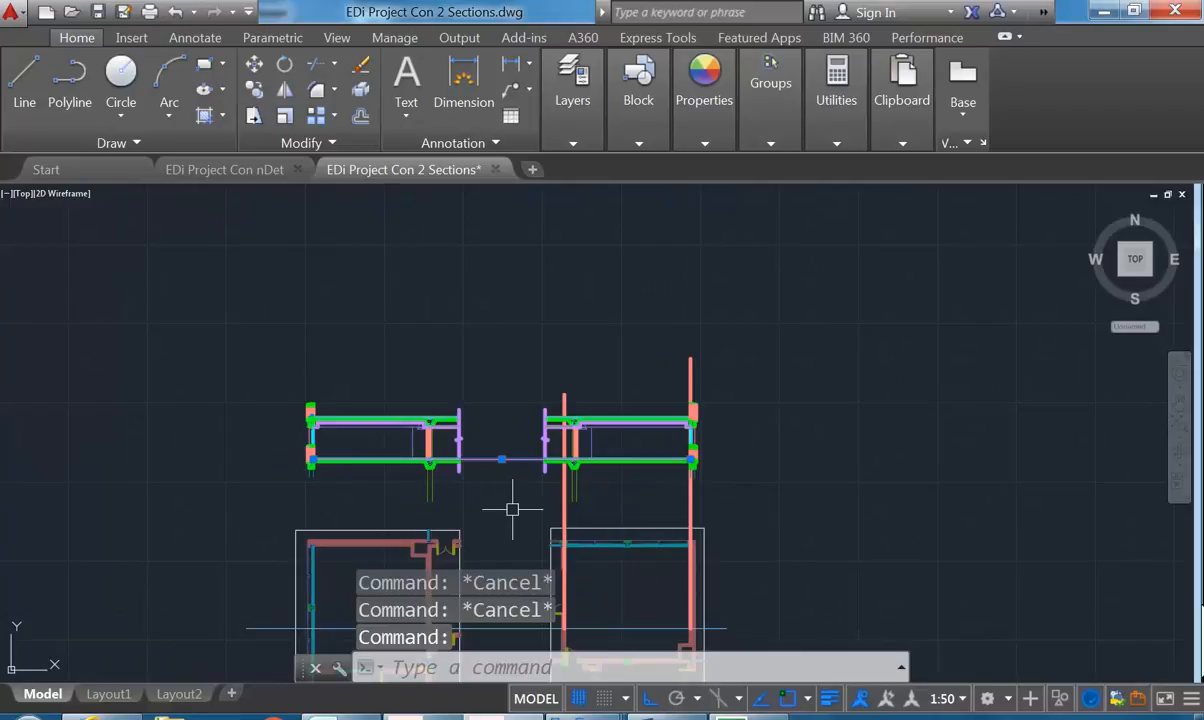
{"action": "scroll", "coordinate": [490, 502], "scroll_direction": "up", "scroll_amount": 2}
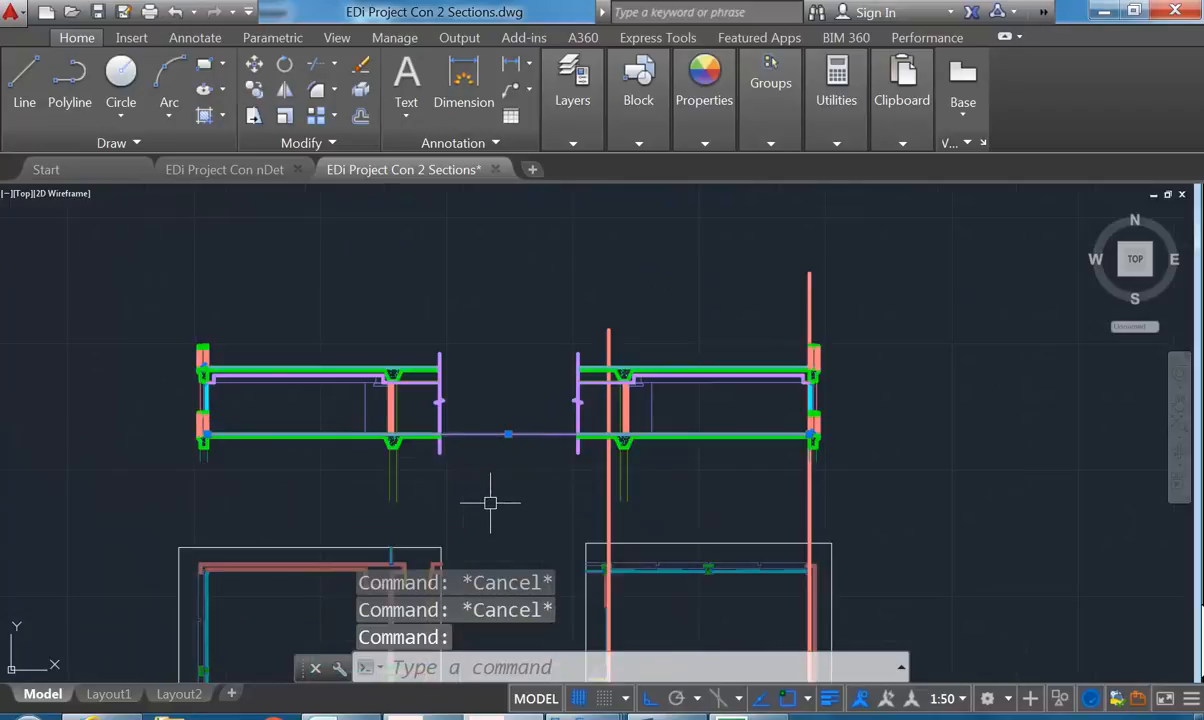
{"action": "key", "text": "Delete"}
{"action": "middle_click_drag", "start_coordinate": [689, 503], "coordinate": [562, 483]}
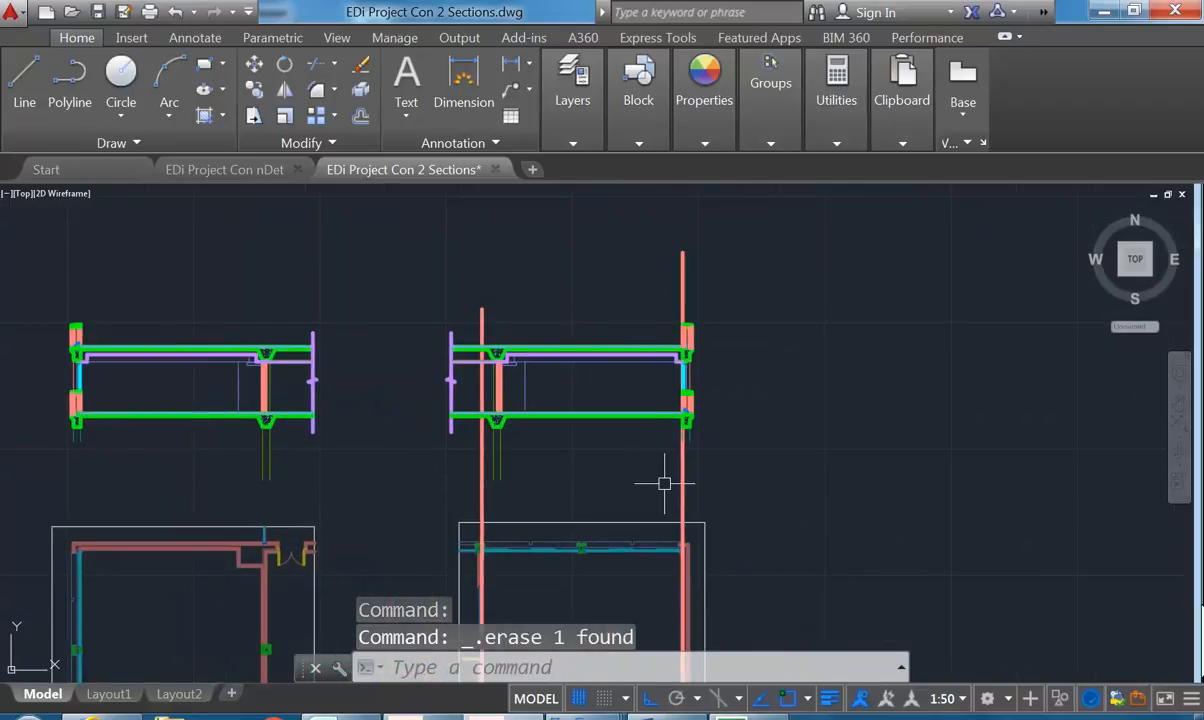
{"action": "scroll", "coordinate": [666, 474], "scroll_direction": "up", "scroll_amount": 2}
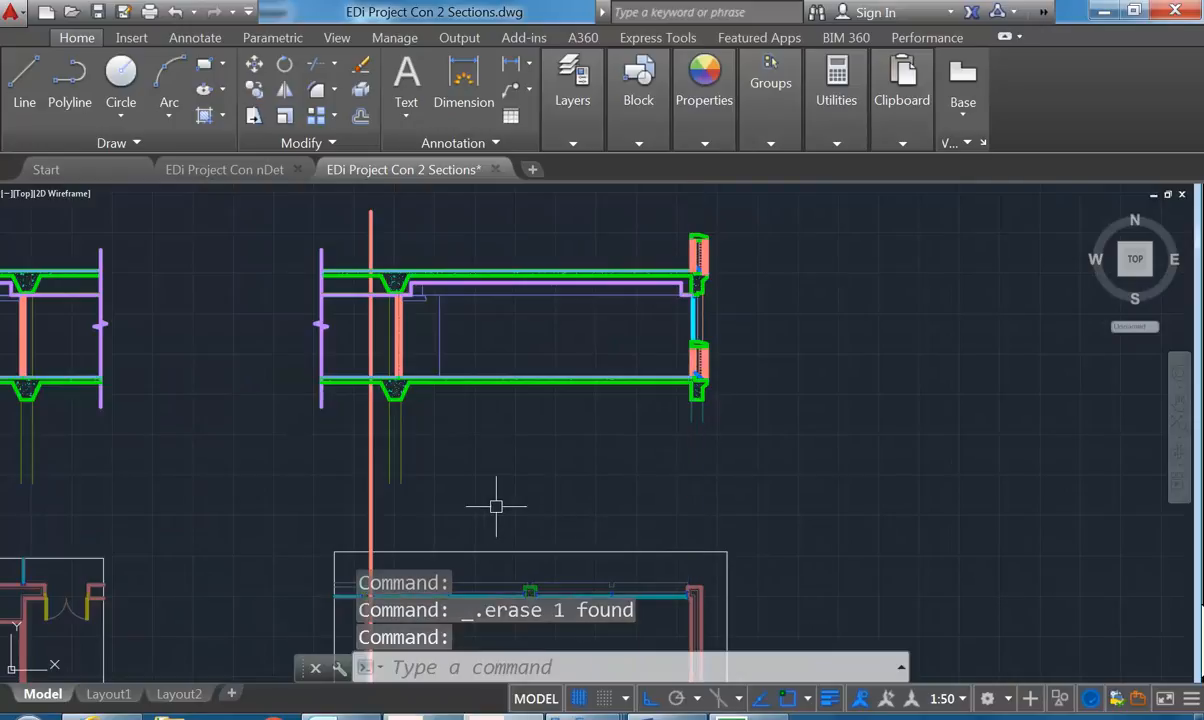
Compare the remaining projection line's position with the internal masonry partition in the mirrored section
{"action": "scroll", "coordinate": [458, 461], "scroll_direction": "down", "scroll_amount": 2}
{"action": "middle_click_drag", "start_coordinate": [462, 478], "coordinate": [455, 395]}
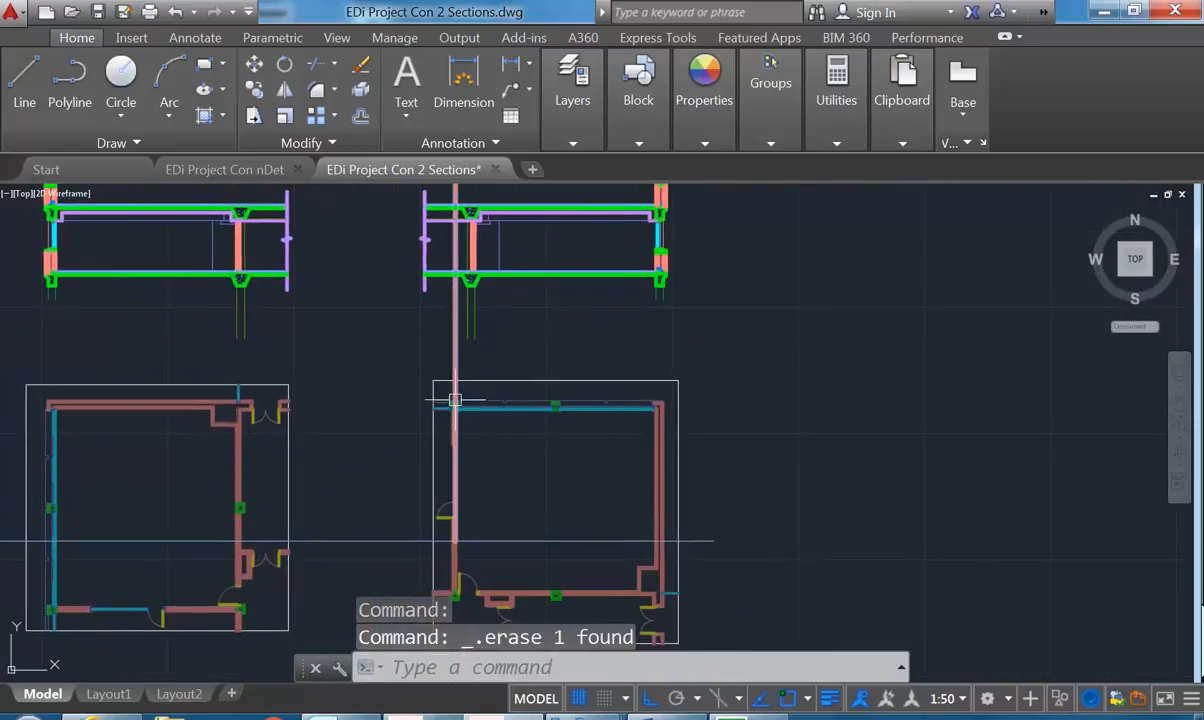
{"action": "middle_click_drag", "start_coordinate": [455, 323], "coordinate": [462, 348]}
{"action": "scroll", "coordinate": [403, 243], "scroll_direction": "up", "scroll_amount": 4}
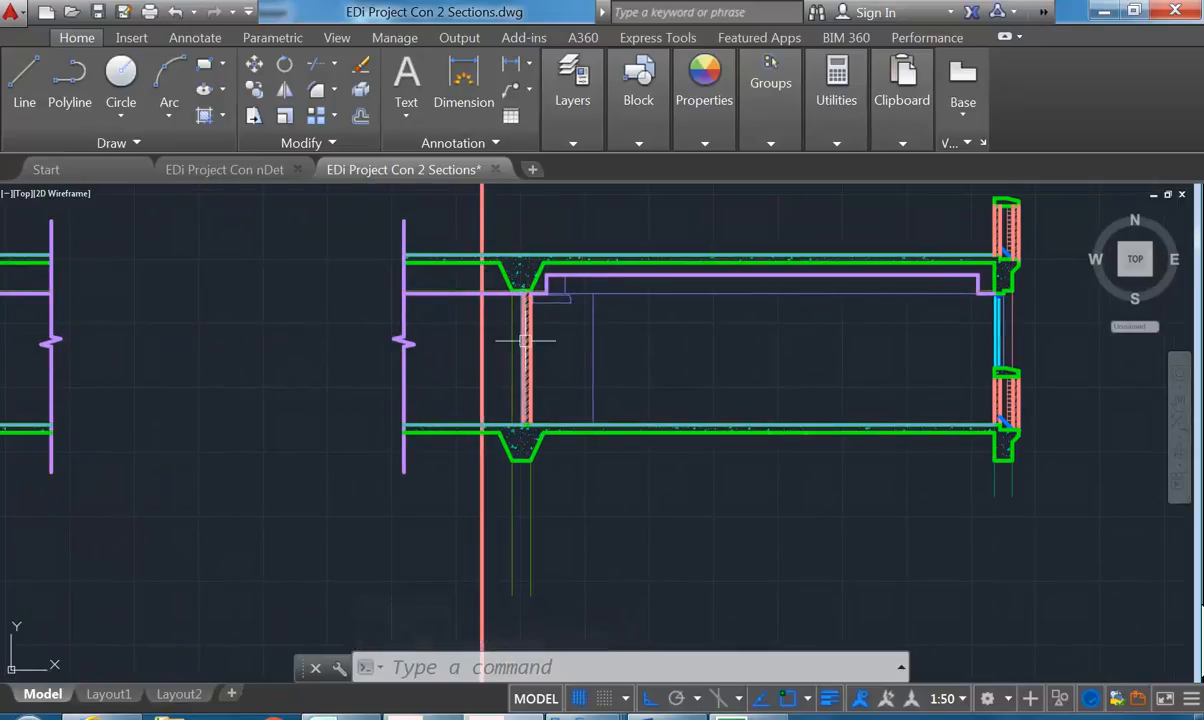
{"action": "scroll", "coordinate": [520, 337], "scroll_direction": "up", "scroll_amount": 10}
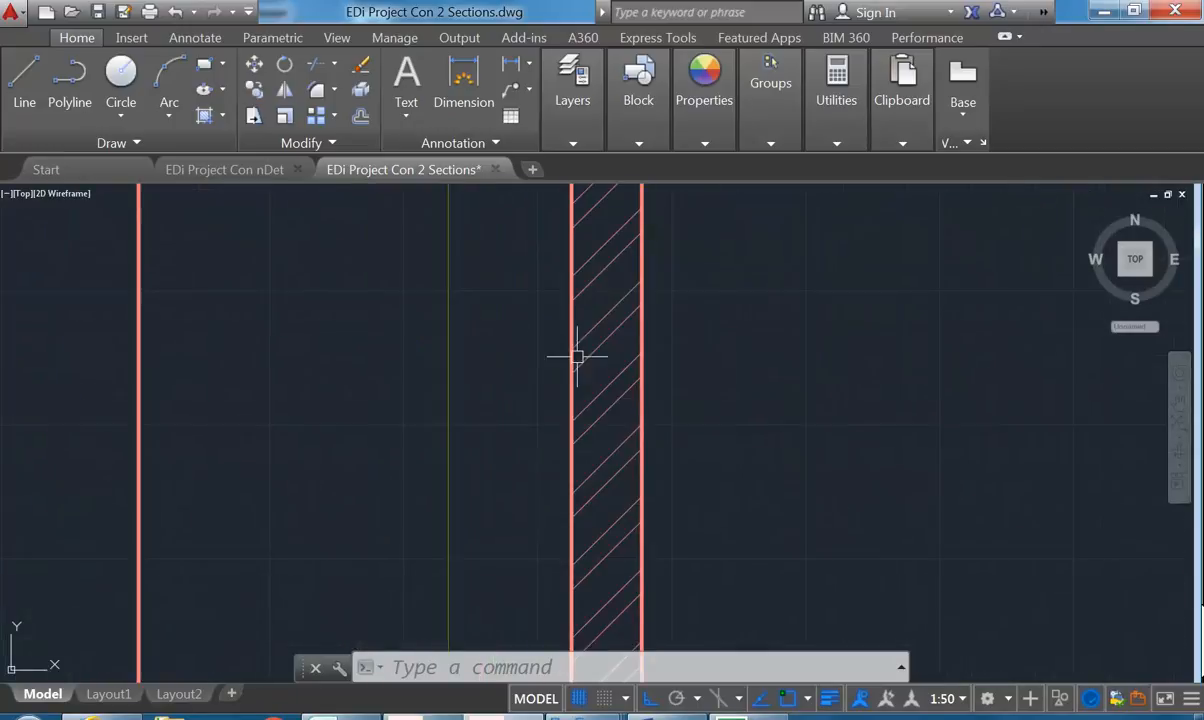
{"action": "scroll", "coordinate": [641, 371], "scroll_direction": "down", "scroll_amount": 7}
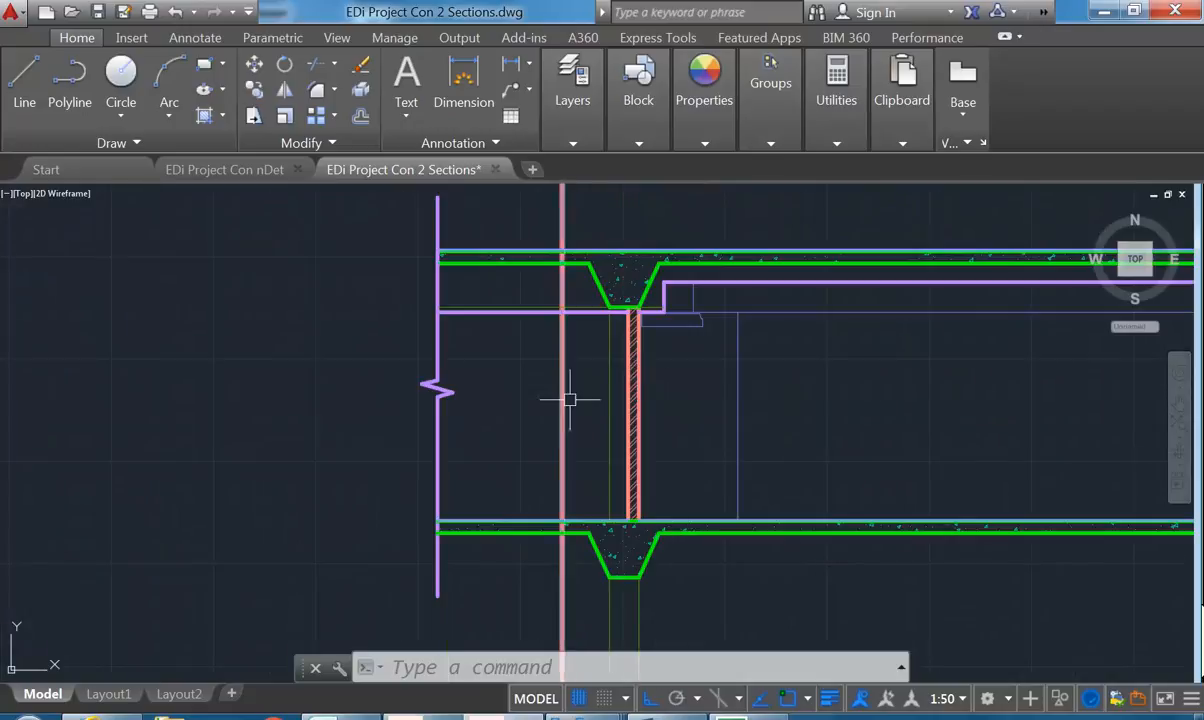
{"action": "scroll", "coordinate": [559, 421], "scroll_direction": "down", "scroll_amount": 5}
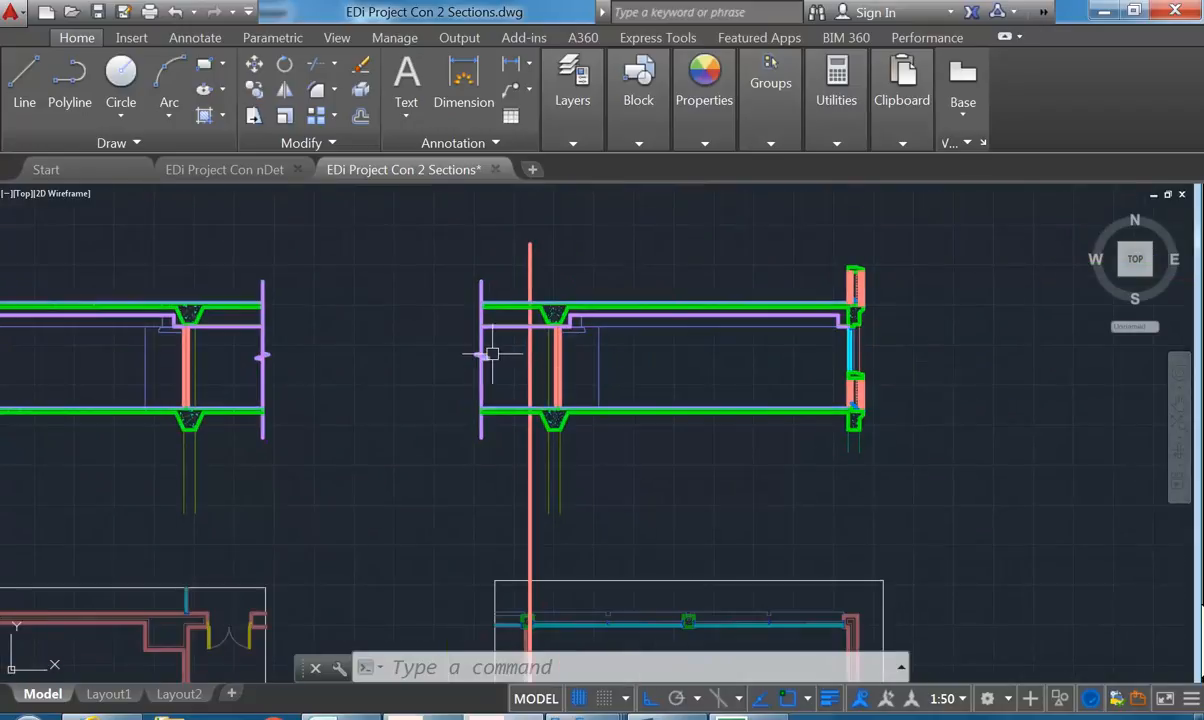
Stretch the mirrored section's break-line end, with the partition and beams, from the partition's room-side face perpendicular to the vertical projection line
{"action": "scroll", "coordinate": [417, 368], "scroll_direction": "up", "scroll_amount": 3}
{"action": "middle_click_drag", "start_coordinate": [417, 368], "coordinate": [399, 361]}
{"action": "scroll", "coordinate": [399, 361], "scroll_direction": "down", "scroll_amount": 2}
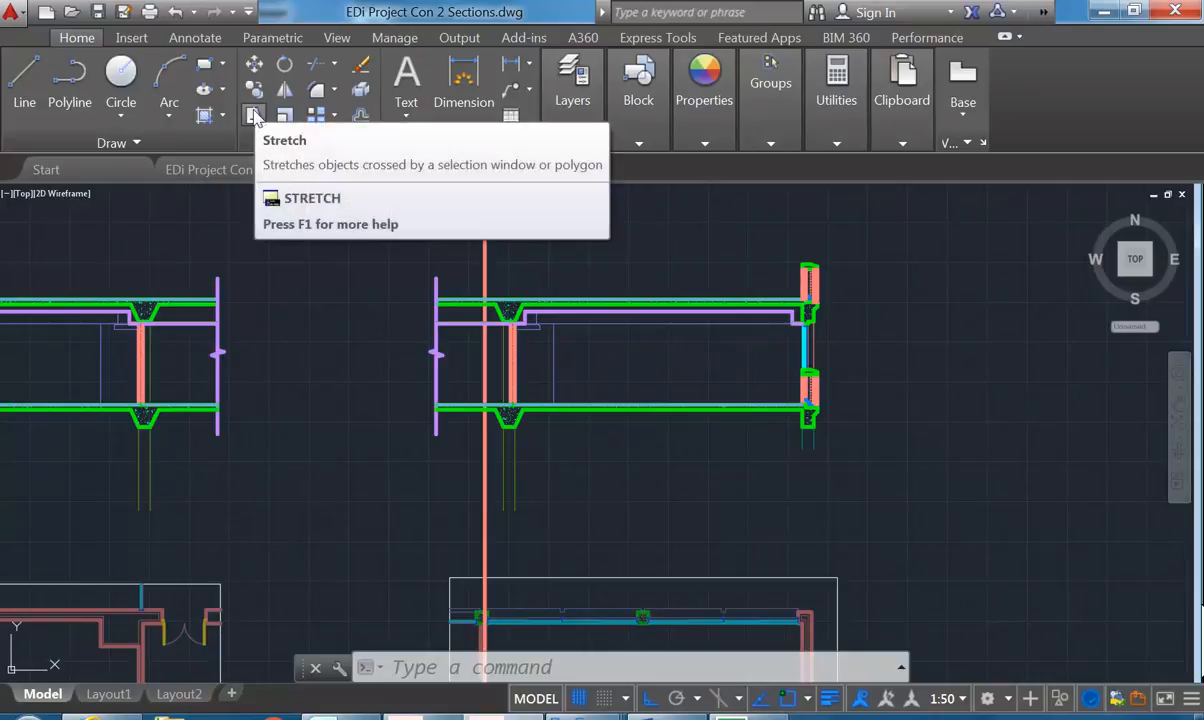
{"action": "left_click", "coordinate": [256, 117]}
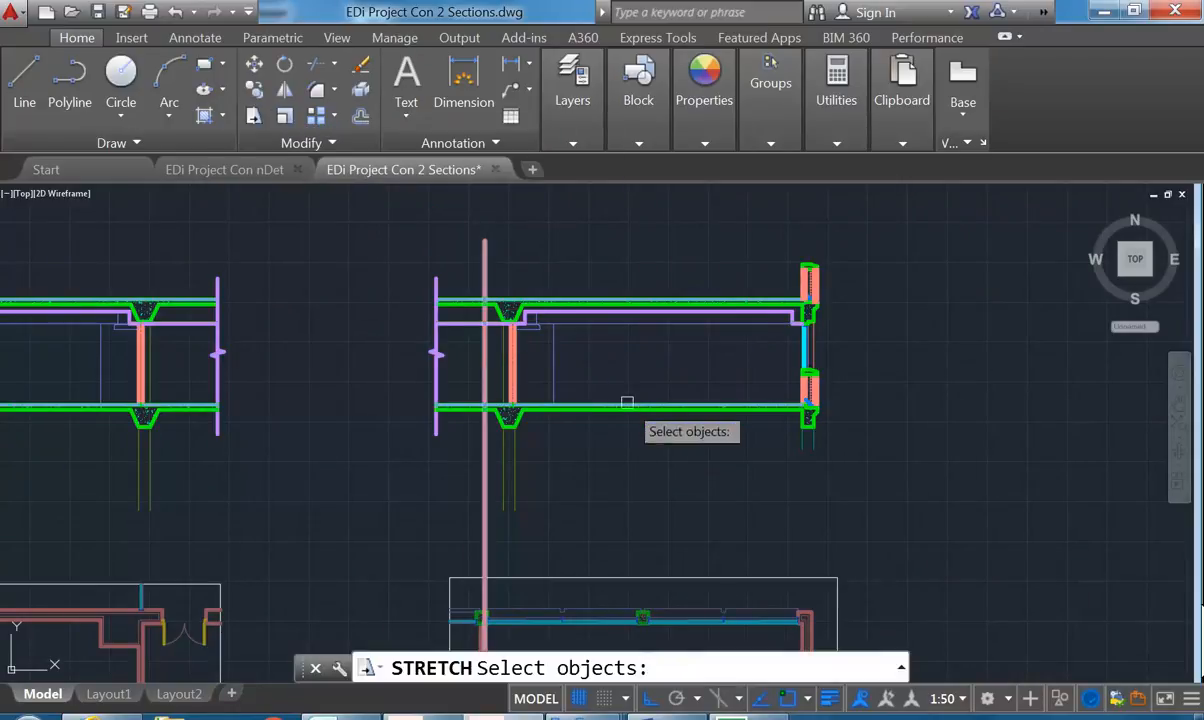
{"action": "left_click", "coordinate": [621, 248]}
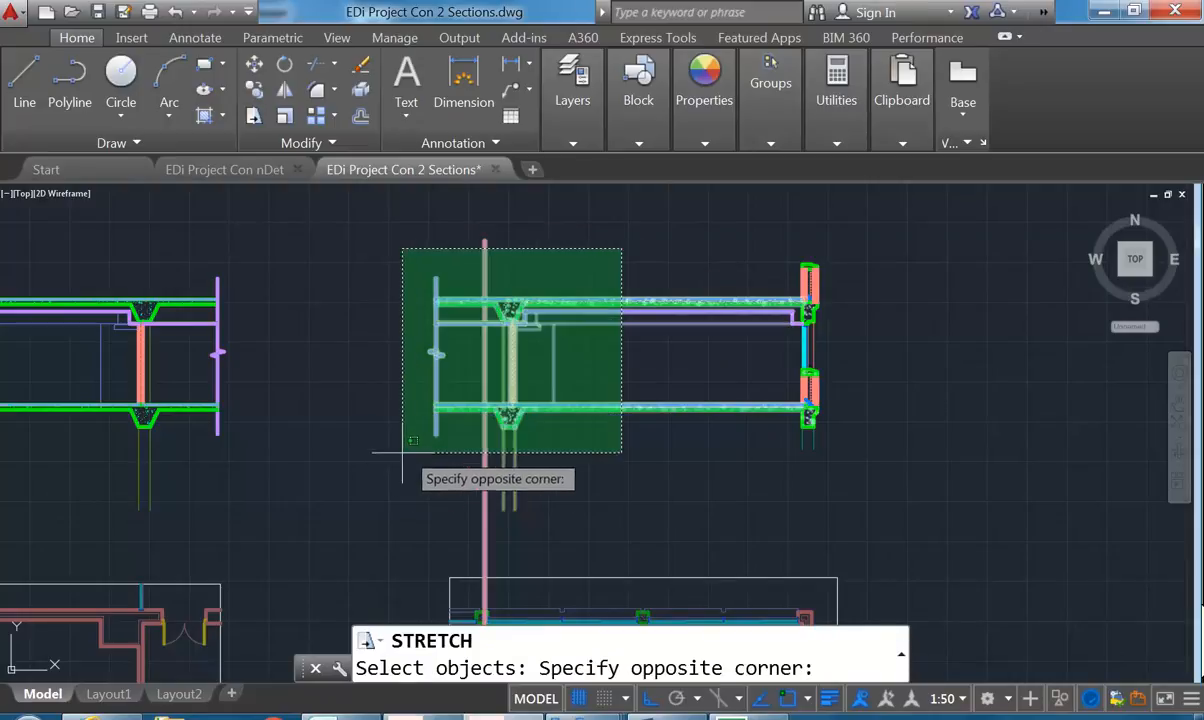
{"action": "left_click", "coordinate": [363, 522]}
{"action": "key", "text": "Return"}
{"action": "scroll", "coordinate": [515, 335], "scroll_direction": "up", "scroll_amount": 6}
{"action": "scroll", "coordinate": [530, 332], "scroll_direction": "up", "scroll_amount": 4}
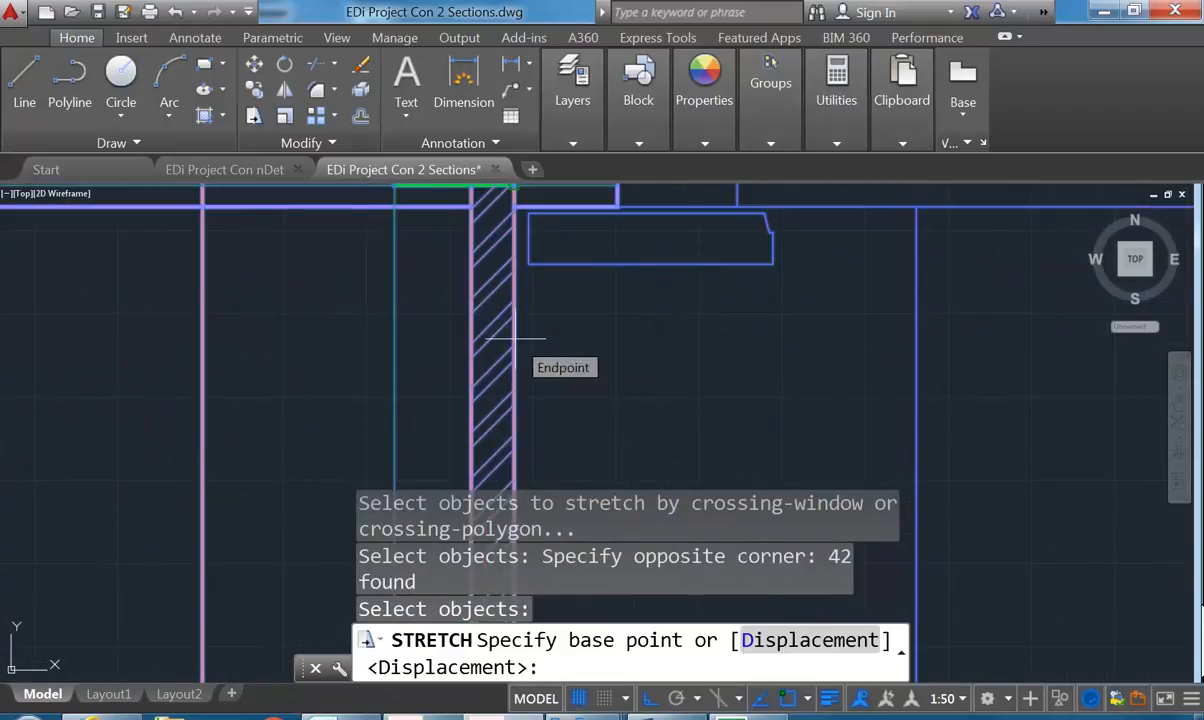
{"action": "left_click", "coordinate": [515, 338]}
{"action": "scroll", "coordinate": [515, 338], "scroll_direction": "down", "scroll_amount": 8}
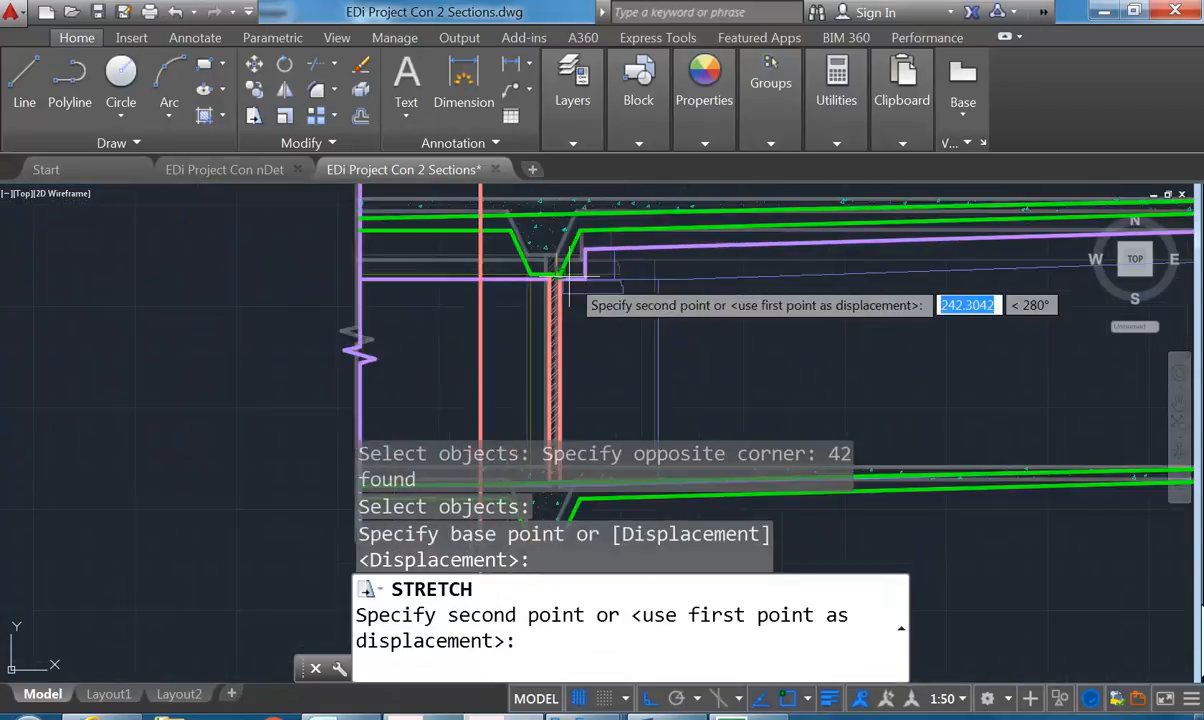
{"action": "scroll", "coordinate": [550, 292], "scroll_direction": "up", "scroll_amount": 8}
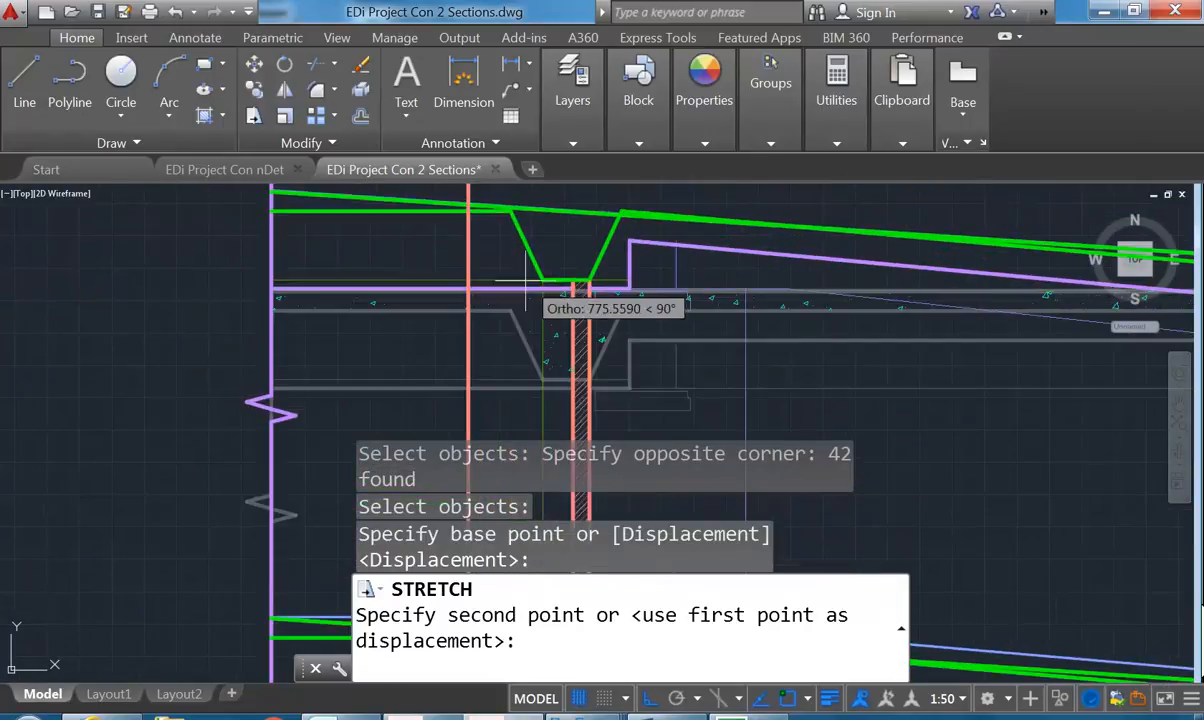
{"action": "scroll", "coordinate": [500, 310], "scroll_direction": "down", "scroll_amount": 3}
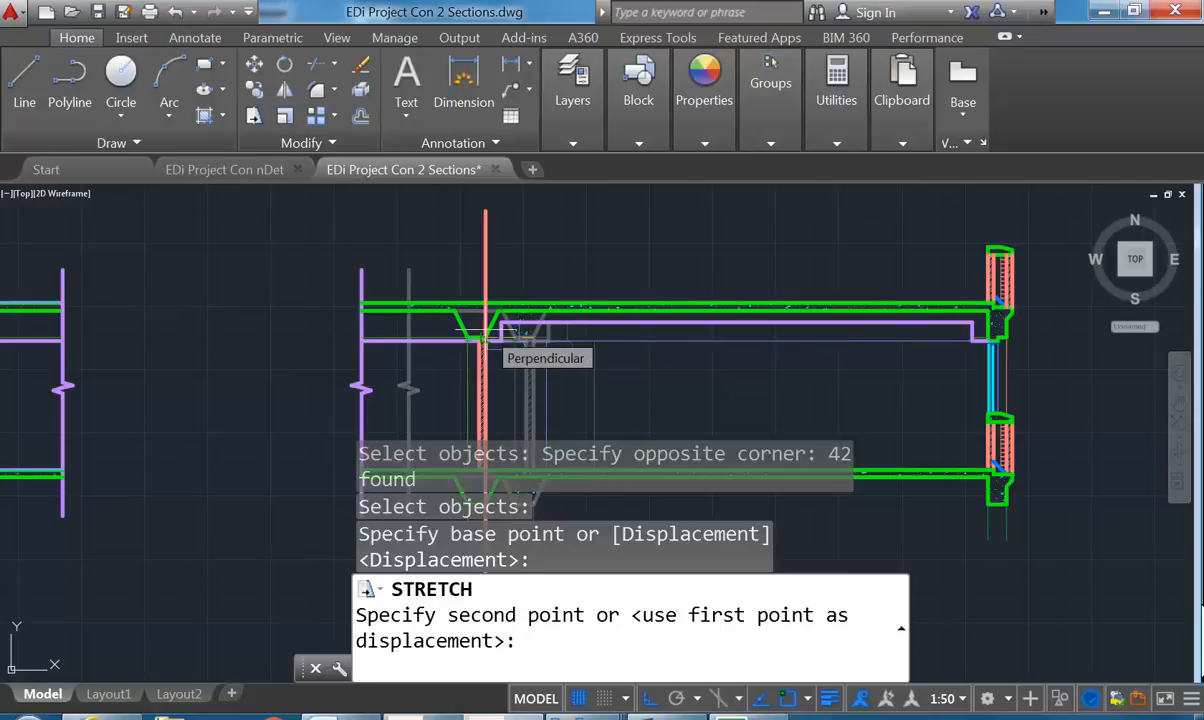
{"action": "type", "text": "per"}
{"action": "key", "text": "Return"}
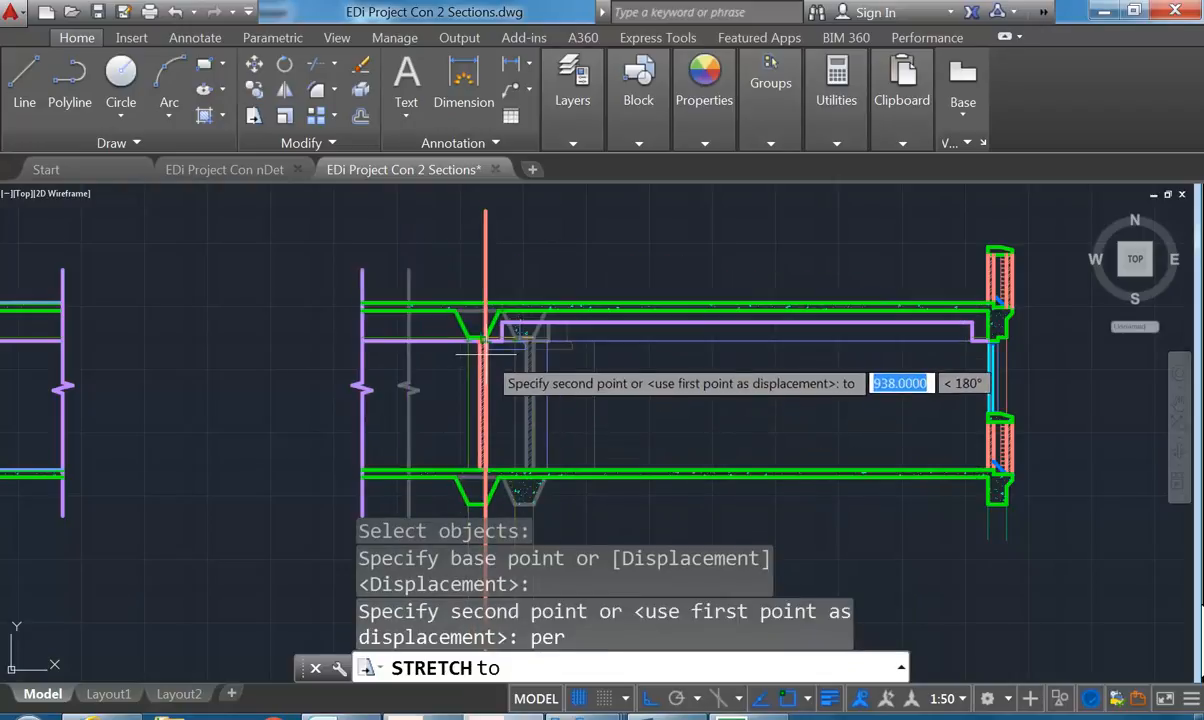
{"action": "left_click", "coordinate": [483, 333]}
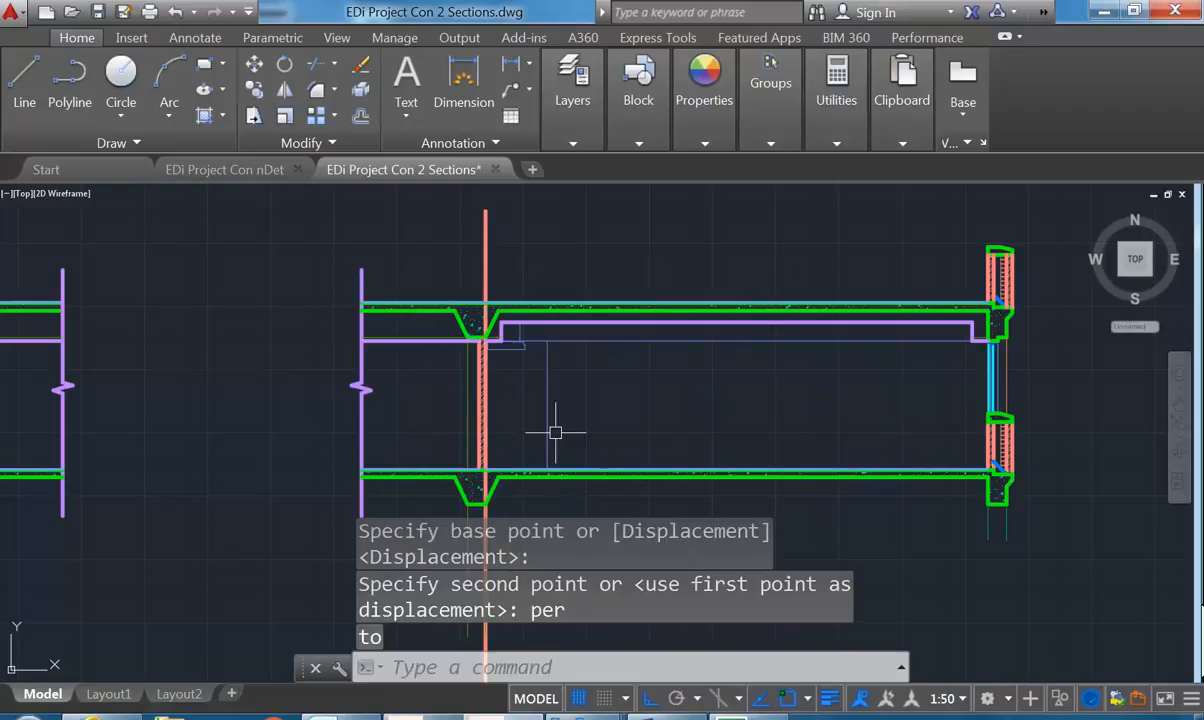
Delete the thin vertical line inside the mirrored section's room, between the partition and the external wall
{"action": "scroll", "coordinate": [557, 323], "scroll_direction": "down", "scroll_amount": 2}
{"action": "scroll", "coordinate": [557, 323], "scroll_direction": "down", "scroll_amount": 2}
{"action": "mouse_move", "coordinate": [564, 395]}
{"action": "middle_mouse_down"}
{"action": "mouse_move", "coordinate": [516, 314]}
{"action": "mouse_move", "coordinate": [519, 382]}
{"action": "mouse_move", "coordinate": [522, 307]}
{"action": "mouse_move", "coordinate": [519, 426]}
{"action": "middle_mouse_up"}
{"action": "scroll", "coordinate": [491, 343], "scroll_direction": "up", "scroll_amount": 4}
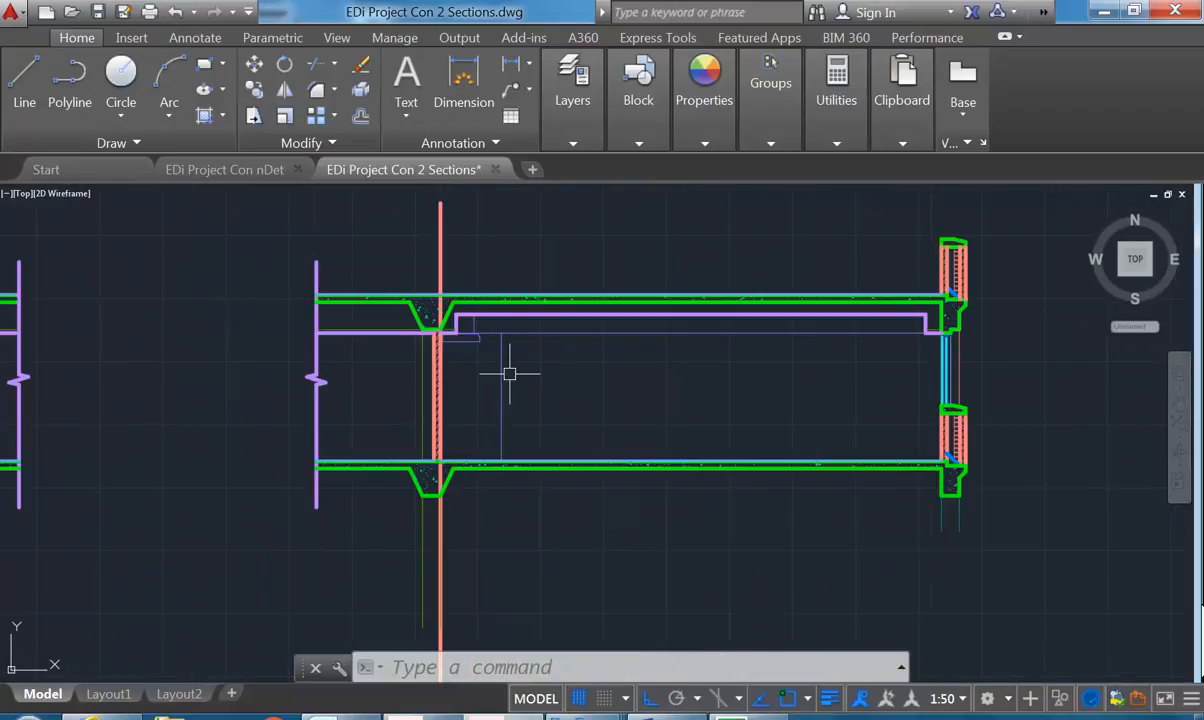
{"action": "left_click", "coordinate": [500, 374]}
{"action": "key", "text": "Delete"}
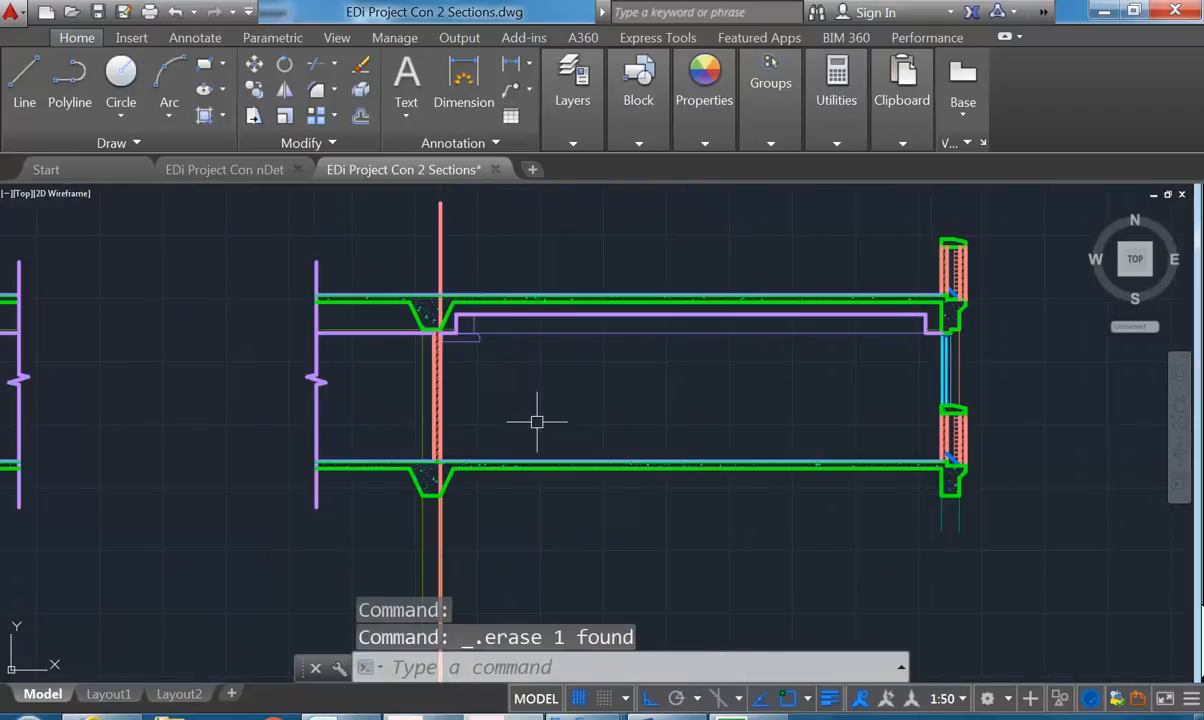
Compare the stretched partition with the wall and door in the floor plan below, following the projection line
{"action": "scroll", "coordinate": [480, 360], "scroll_direction": "up", "scroll_amount": 4}
{"action": "scroll", "coordinate": [360, 350], "scroll_direction": "down", "scroll_amount": 4}
{"action": "scroll", "coordinate": [357, 370], "scroll_direction": "down", "scroll_amount": 5}
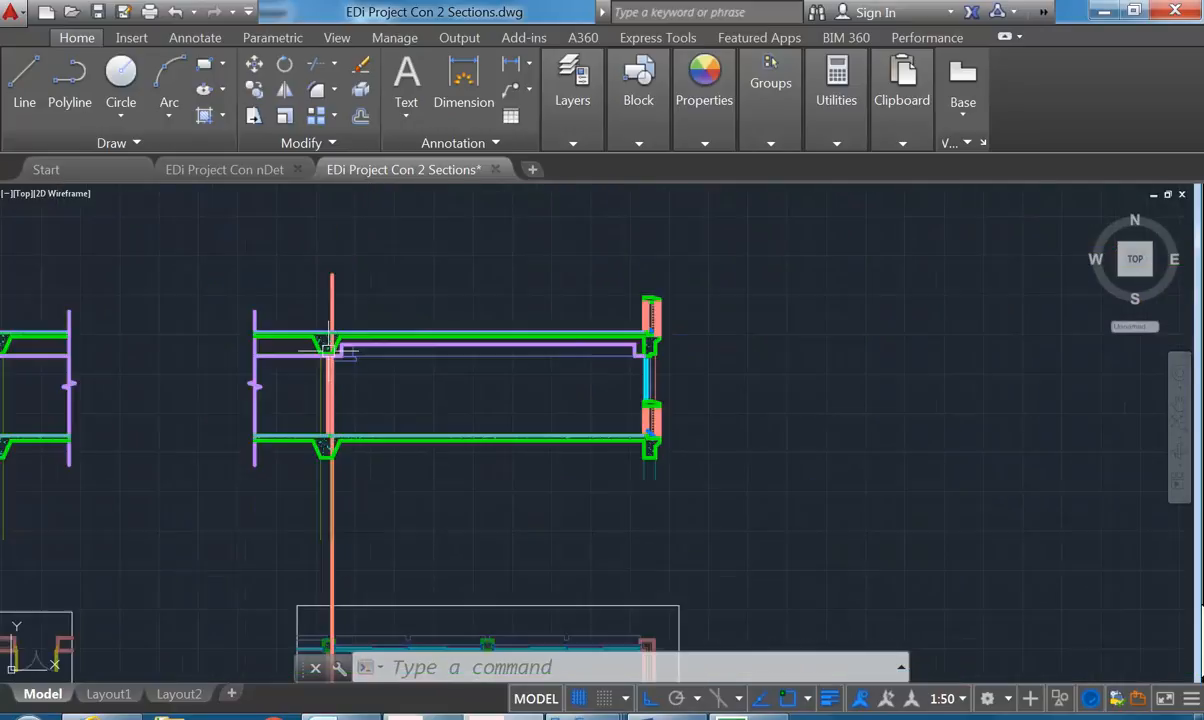
{"action": "middle_click_drag", "start_coordinate": [351, 453], "coordinate": [333, 392]}
{"action": "scroll", "coordinate": [333, 400], "scroll_direction": "up", "scroll_amount": 6}
{"action": "scroll", "coordinate": [317, 380], "scroll_direction": "down", "scroll_amount": 6}
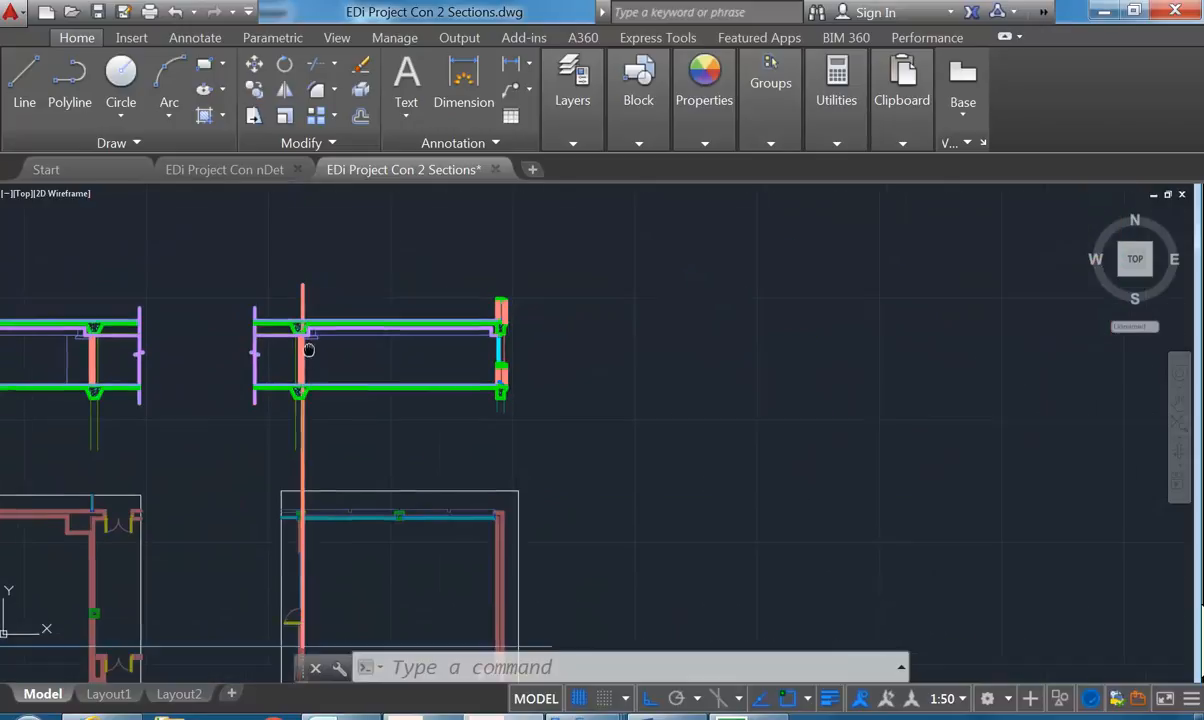
{"action": "scroll", "coordinate": [322, 550], "scroll_direction": "up", "scroll_amount": 8}
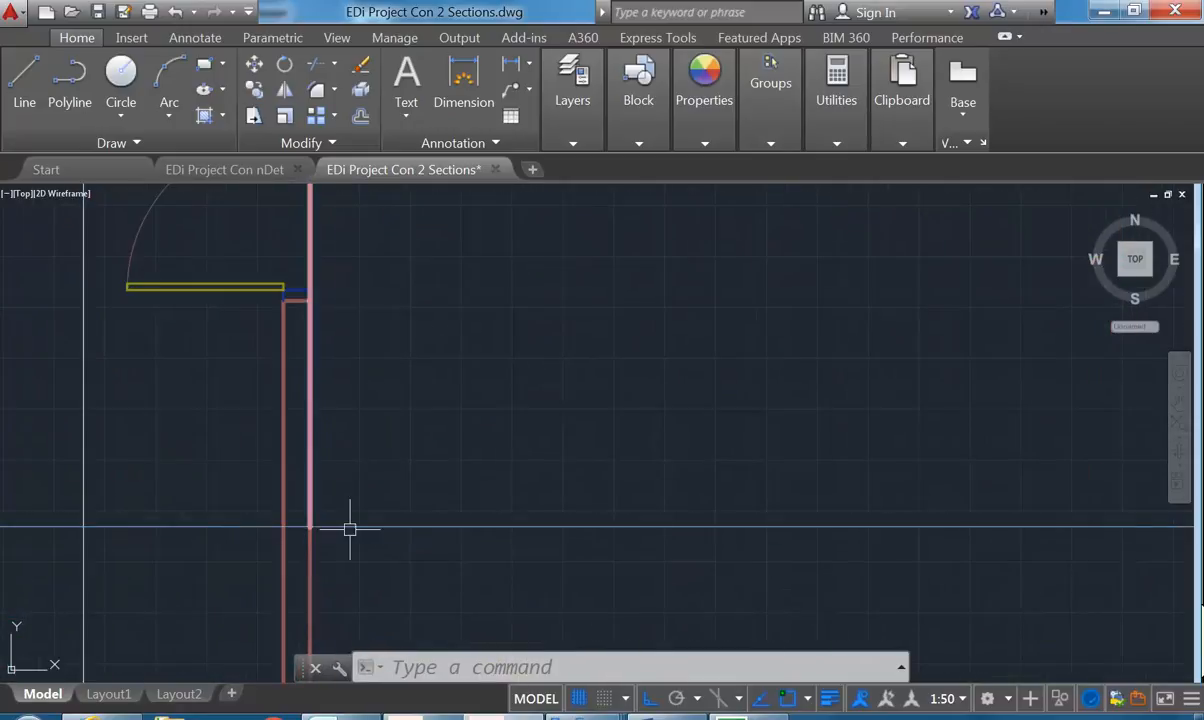
{"action": "scroll", "coordinate": [288, 524], "scroll_direction": "down", "scroll_amount": 6}
{"action": "scroll", "coordinate": [317, 430], "scroll_direction": "down", "scroll_amount": 2}
{"action": "scroll", "coordinate": [317, 443], "scroll_direction": "up", "scroll_amount": 5}
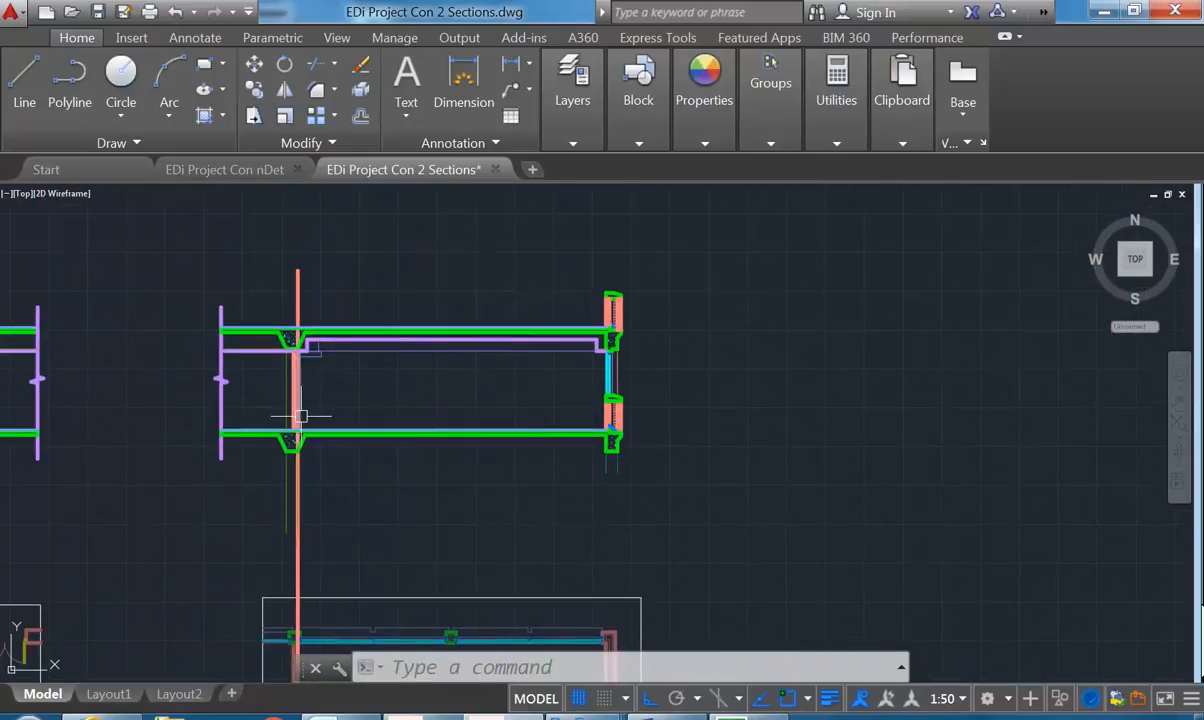
{"action": "scroll", "coordinate": [305, 479], "scroll_direction": "down", "scroll_amount": 6}
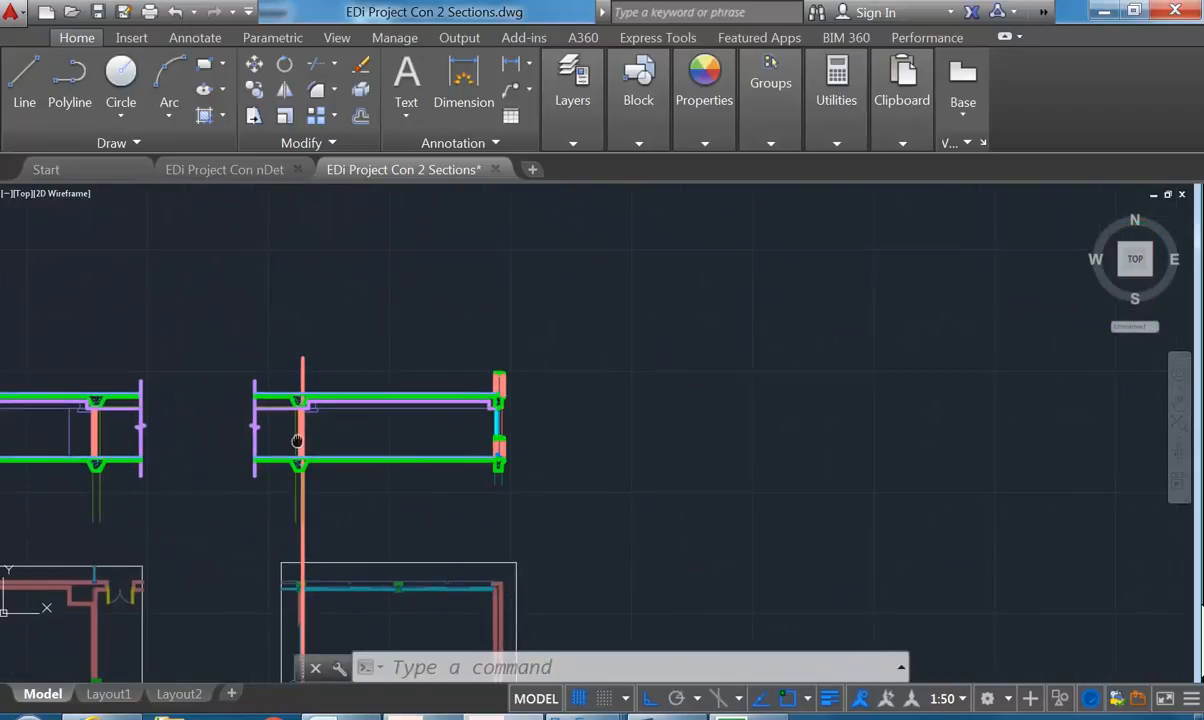
Delete the concrete column projection line on the corridor side of the partition, below the upper beam
{"action": "scroll", "coordinate": [297, 412], "scroll_direction": "up", "scroll_amount": 5}
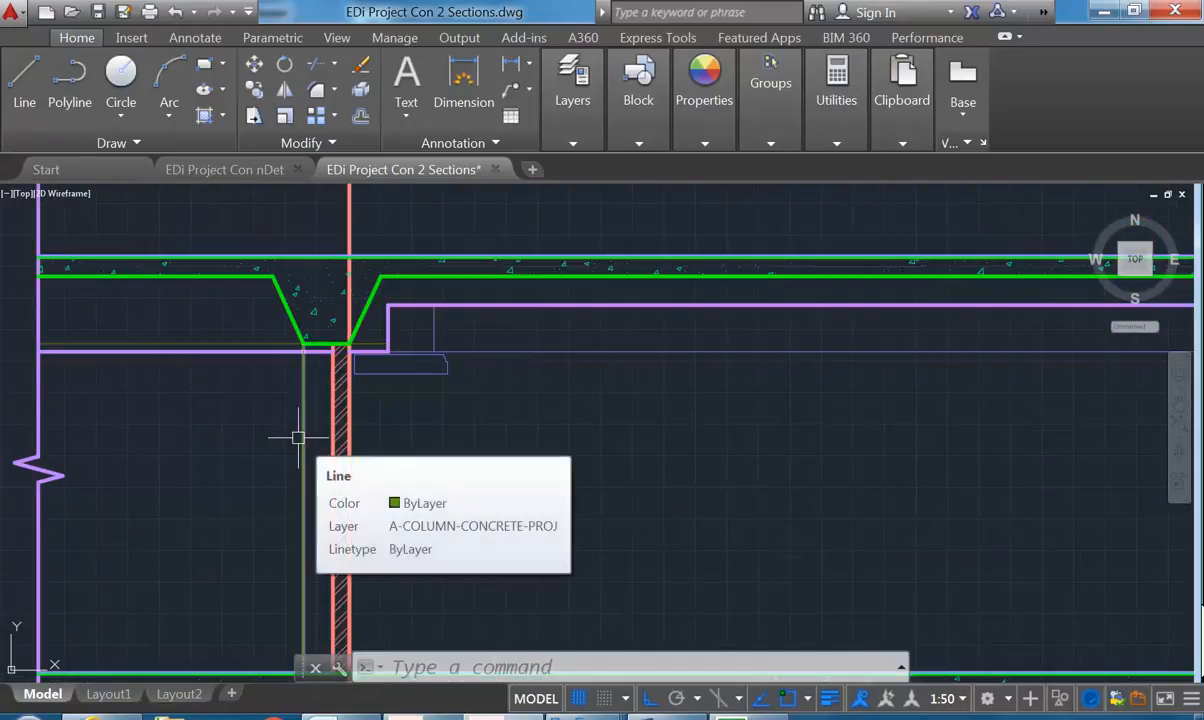
{"action": "left_click", "coordinate": [302, 438]}
{"action": "key", "text": "Delete"}
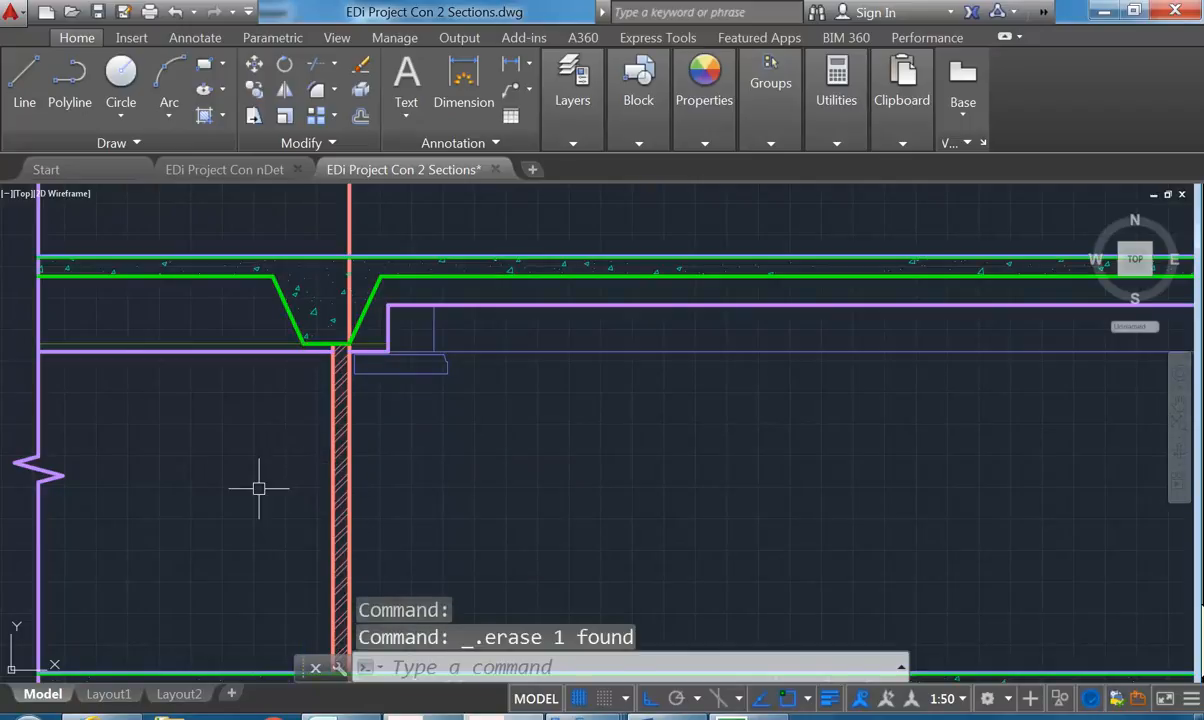
Delete the vertical projection line running through the upper beam and along the partition's room-side face
{"action": "scroll", "coordinate": [258, 488], "scroll_direction": "down", "scroll_amount": 3}
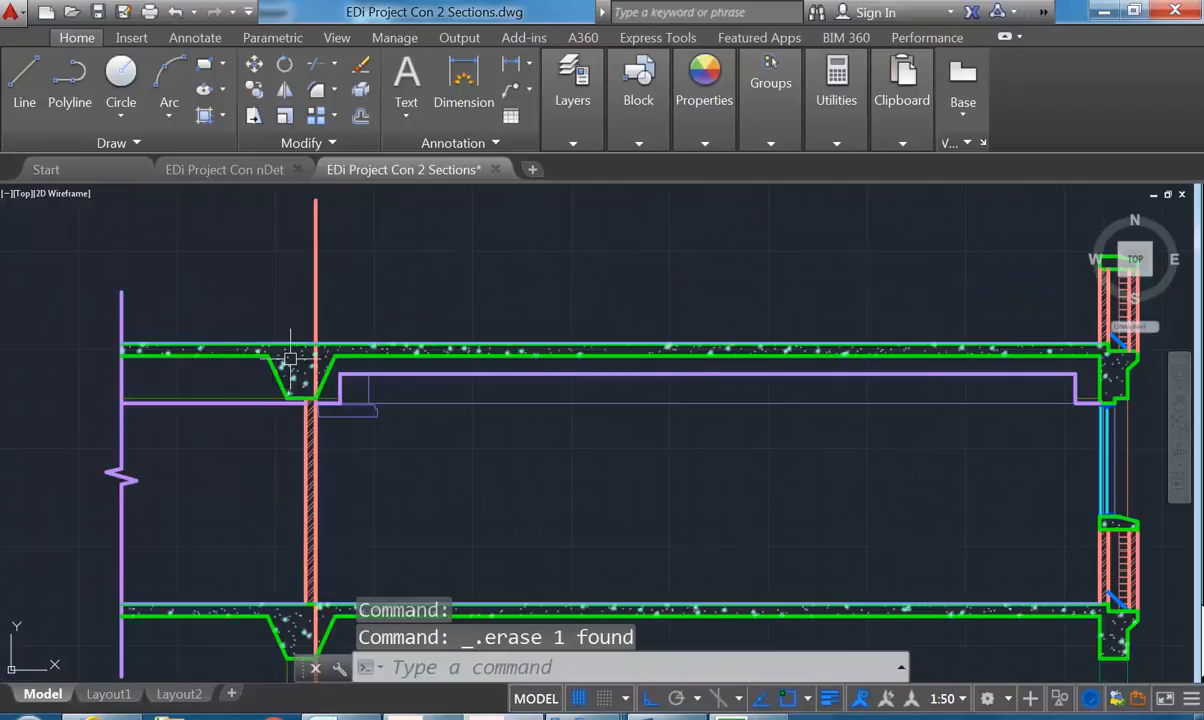
{"action": "scroll", "coordinate": [278, 356], "scroll_direction": "up", "scroll_amount": 4}
{"action": "scroll", "coordinate": [330, 451], "scroll_direction": "up", "scroll_amount": 2}
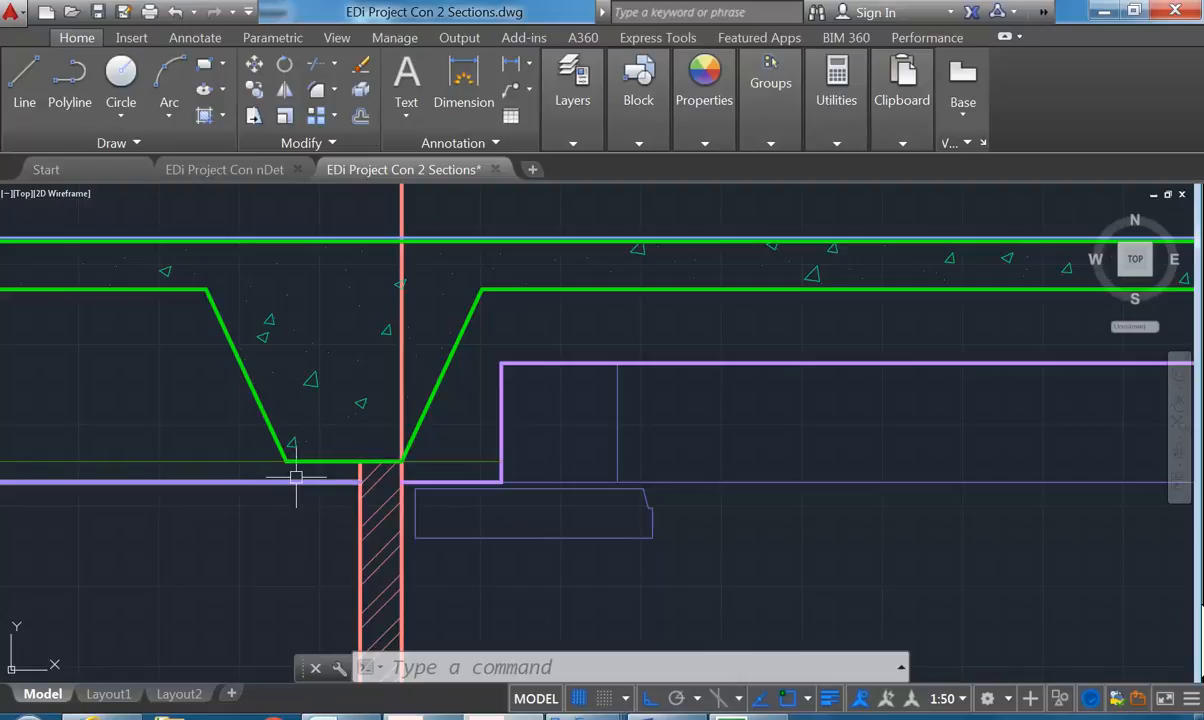
{"action": "scroll", "coordinate": [340, 455], "scroll_direction": "down", "scroll_amount": 4}
{"action": "left_click", "coordinate": [369, 310]}
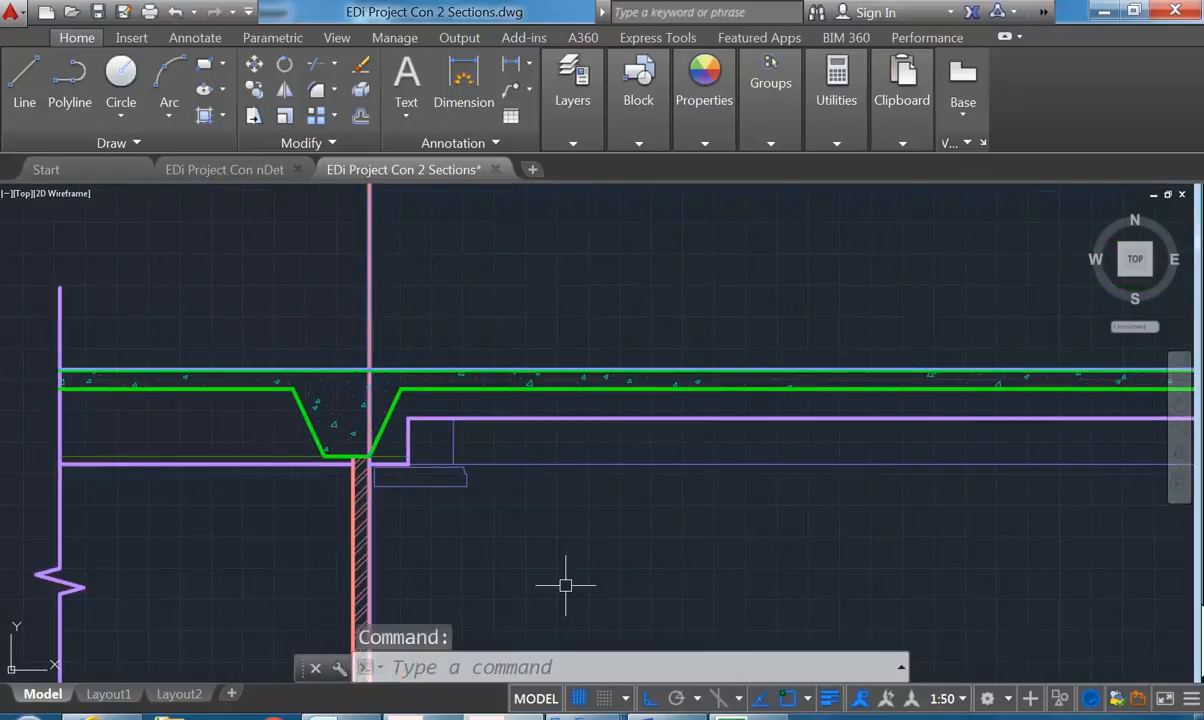
{"action": "key", "text": "Delete"}
Turn off Ortho and move the rectangular unit outline from the ceiling corner at the partition to the raised ceiling's upper corner
{"action": "scroll", "coordinate": [468, 492], "scroll_direction": "up", "scroll_amount": 6}
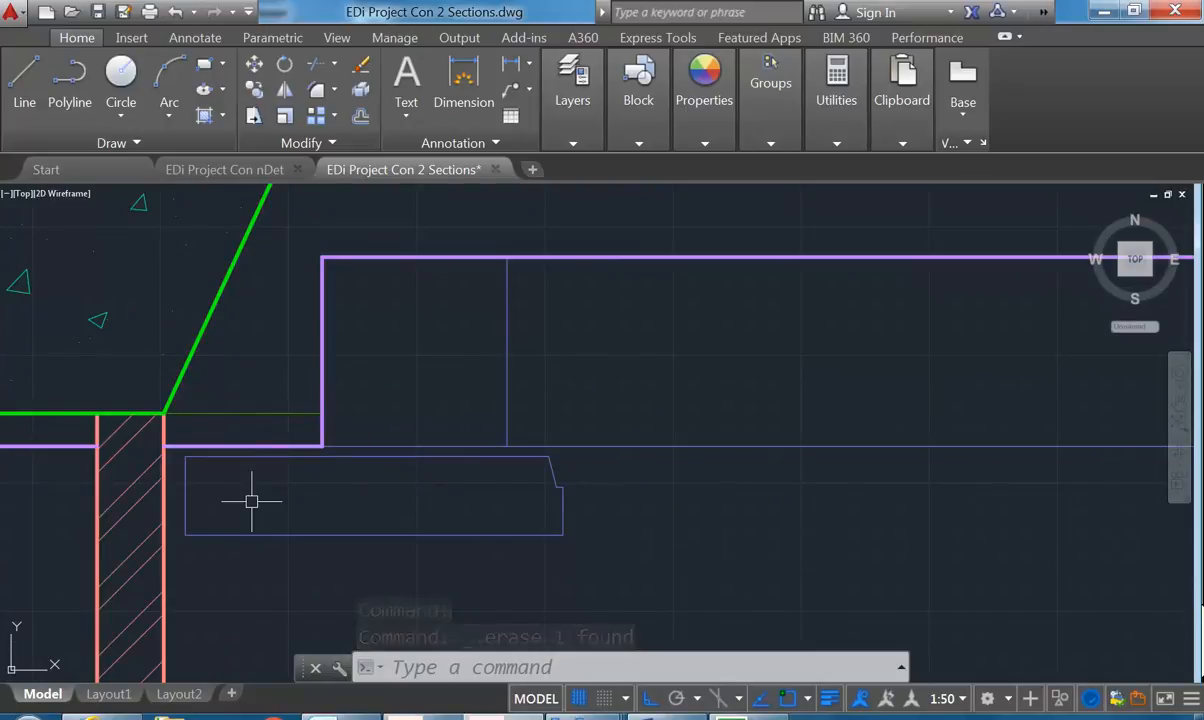
{"action": "middle_click_drag", "start_coordinate": [251, 501], "coordinate": [209, 494]}
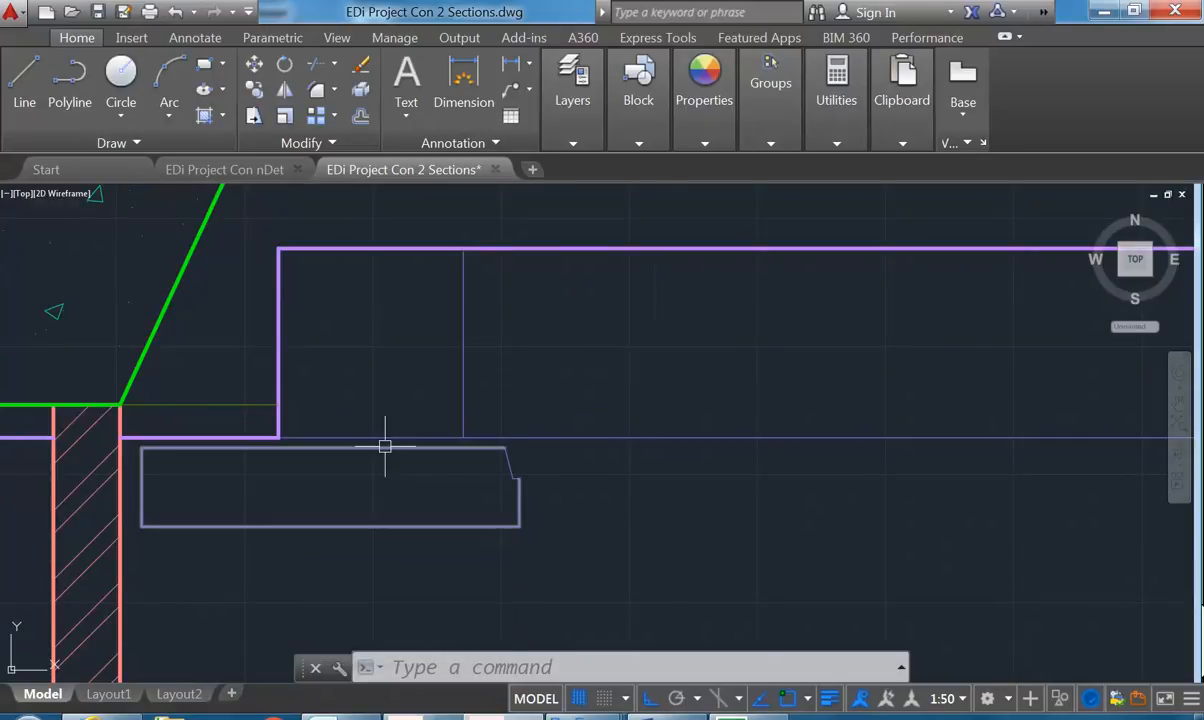
{"action": "left_click", "coordinate": [131, 540]}
{"action": "left_click", "coordinate": [551, 436]}
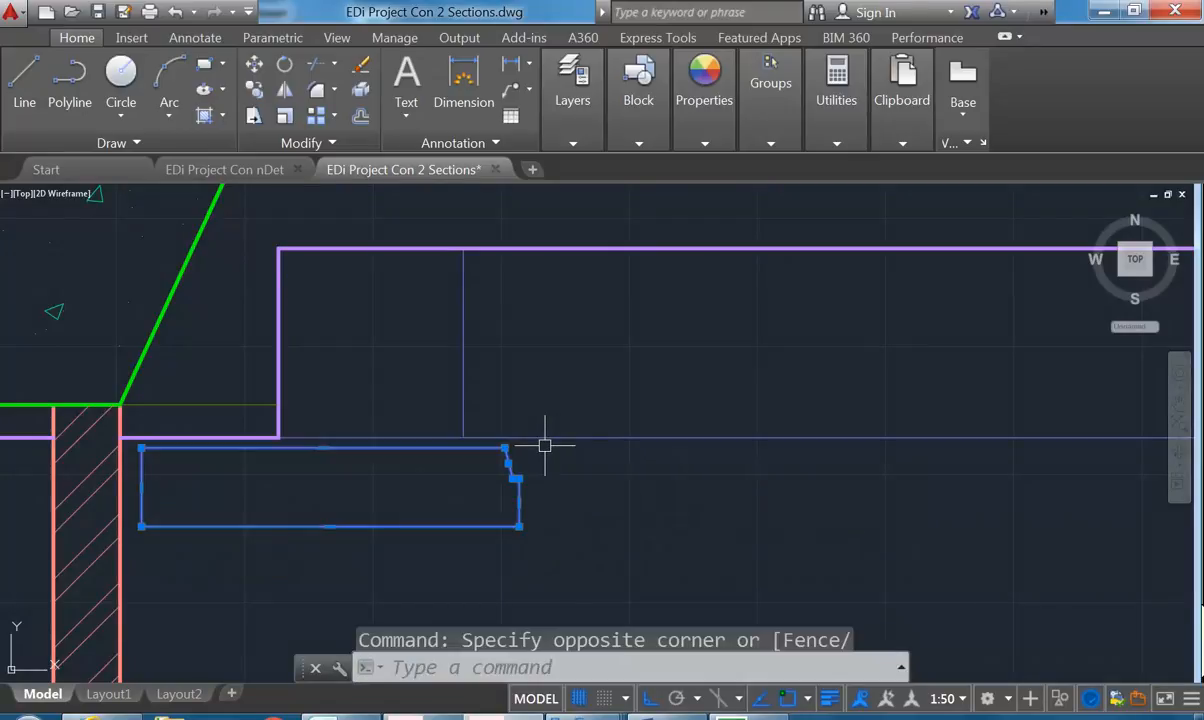
{"action": "left_click", "coordinate": [252, 66]}
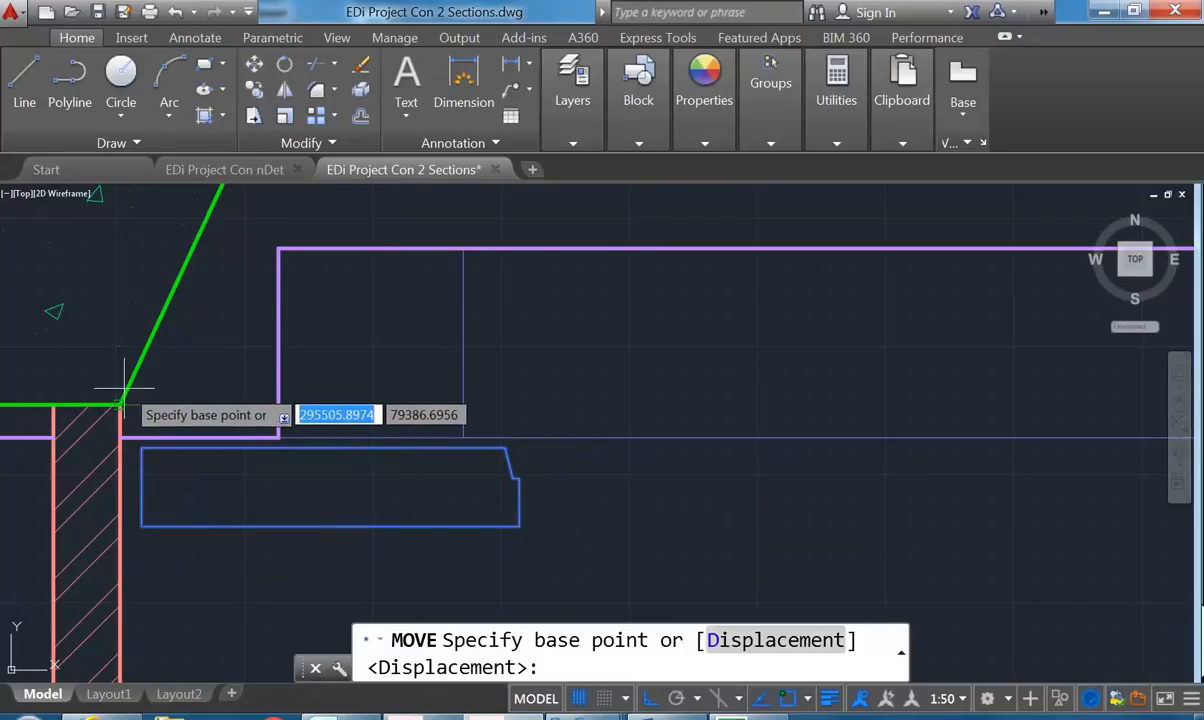
{"action": "left_click", "coordinate": [120, 437]}
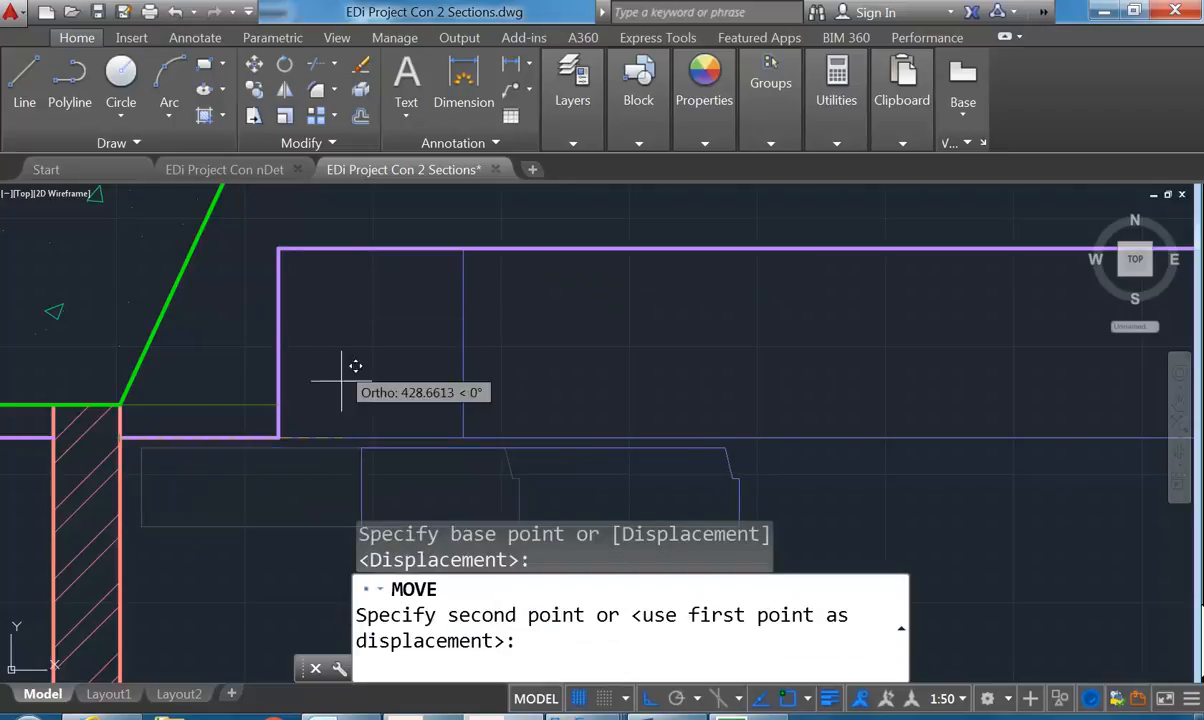
{"action": "left_click", "coordinate": [649, 700]}
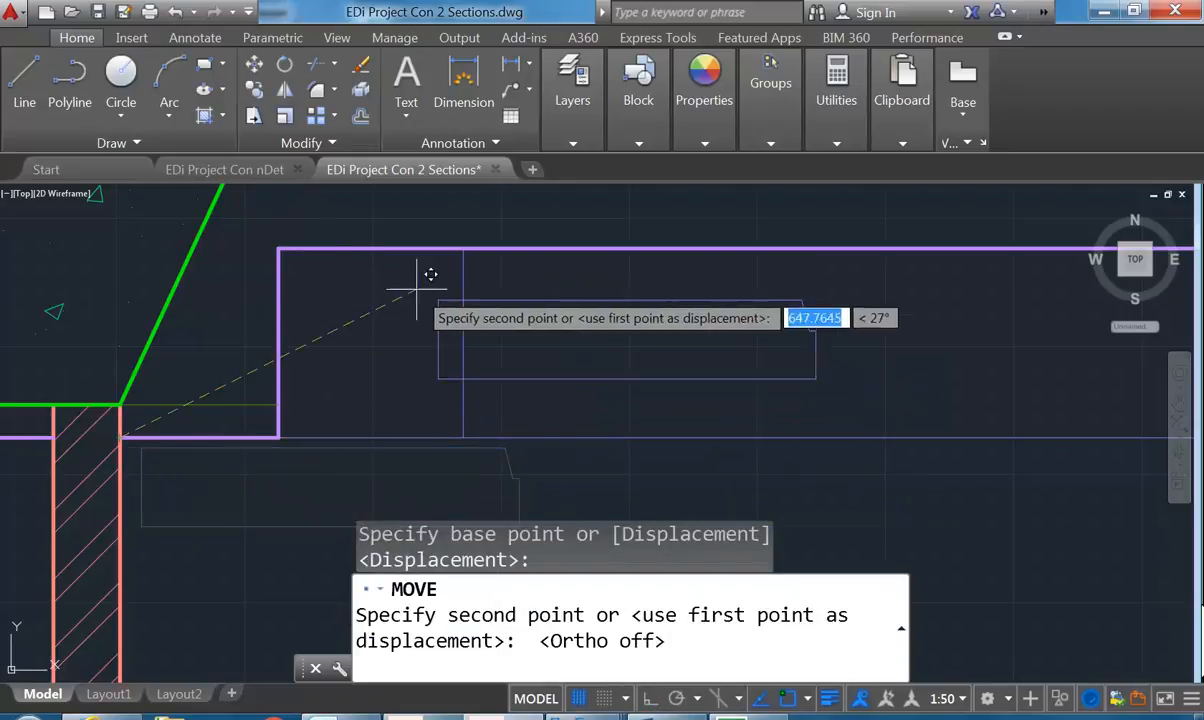
{"action": "left_click", "coordinate": [279, 245]}
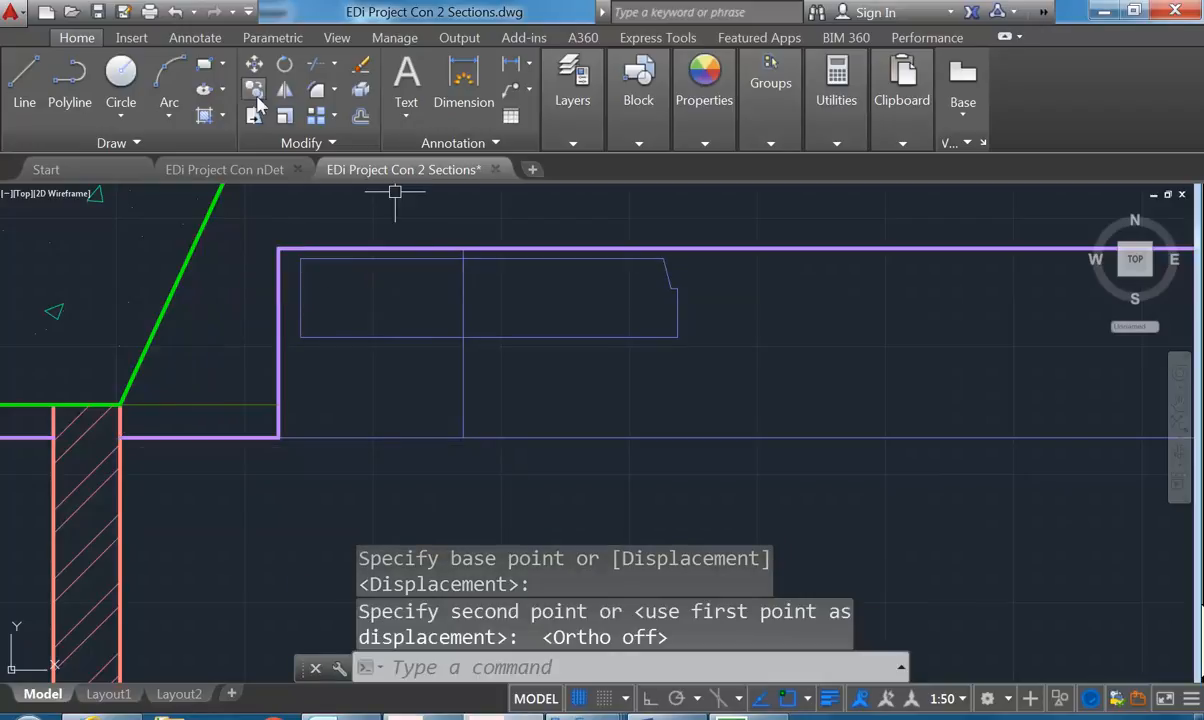
Trim the thin vertical line inside the unit outline and delete its leftover pieces below and above the unit
{"action": "left_click", "coordinate": [316, 66]}
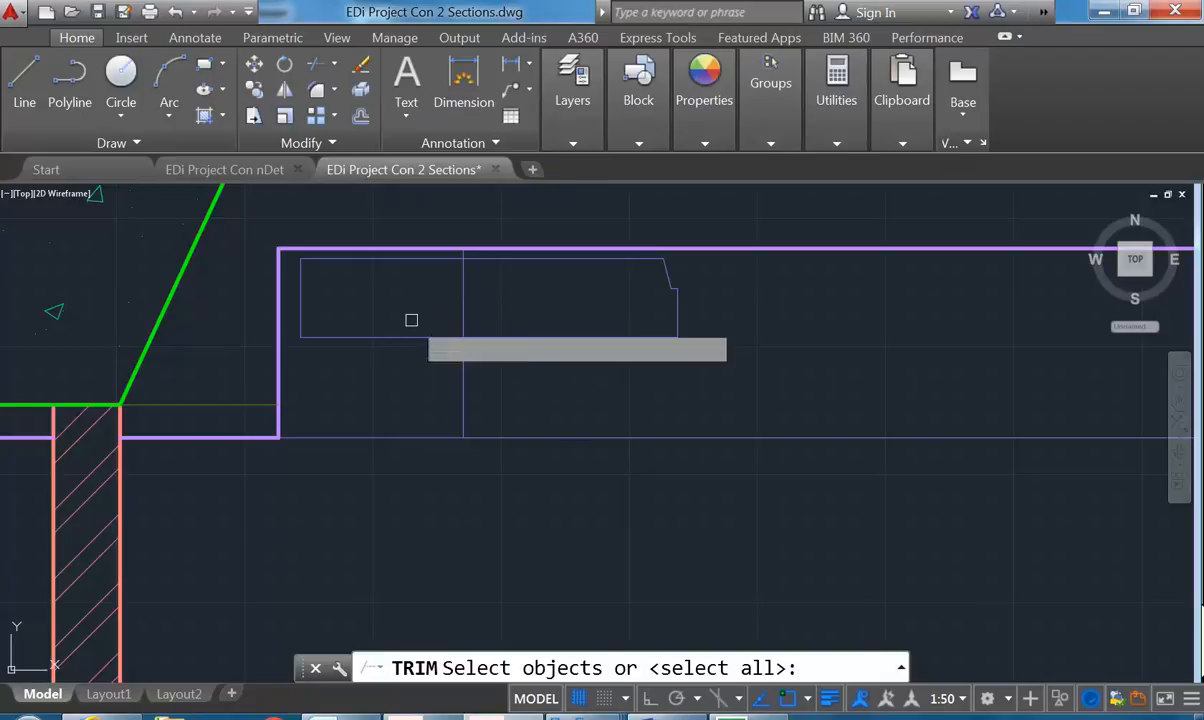
{"action": "right_click", "coordinate": [412, 320]}
{"action": "left_click", "coordinate": [463, 299]}
{"action": "right_click", "coordinate": [460, 305]}
{"action": "left_click", "coordinate": [474, 317]}
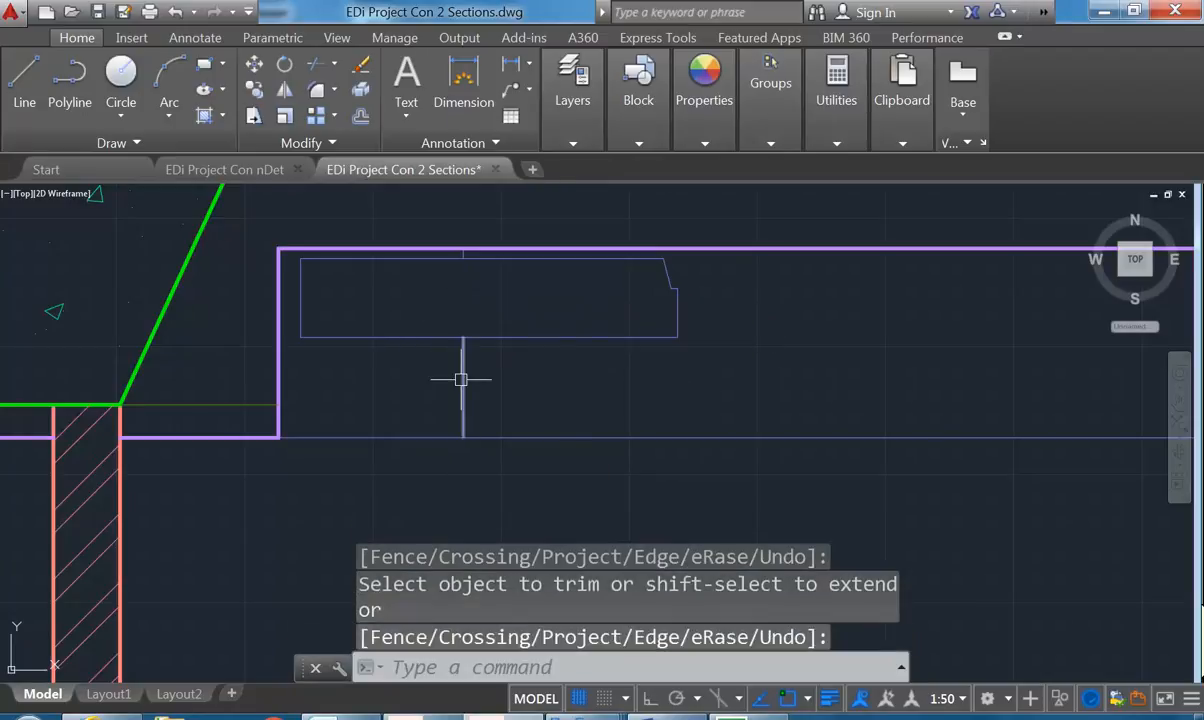
{"action": "left_click", "coordinate": [461, 380]}
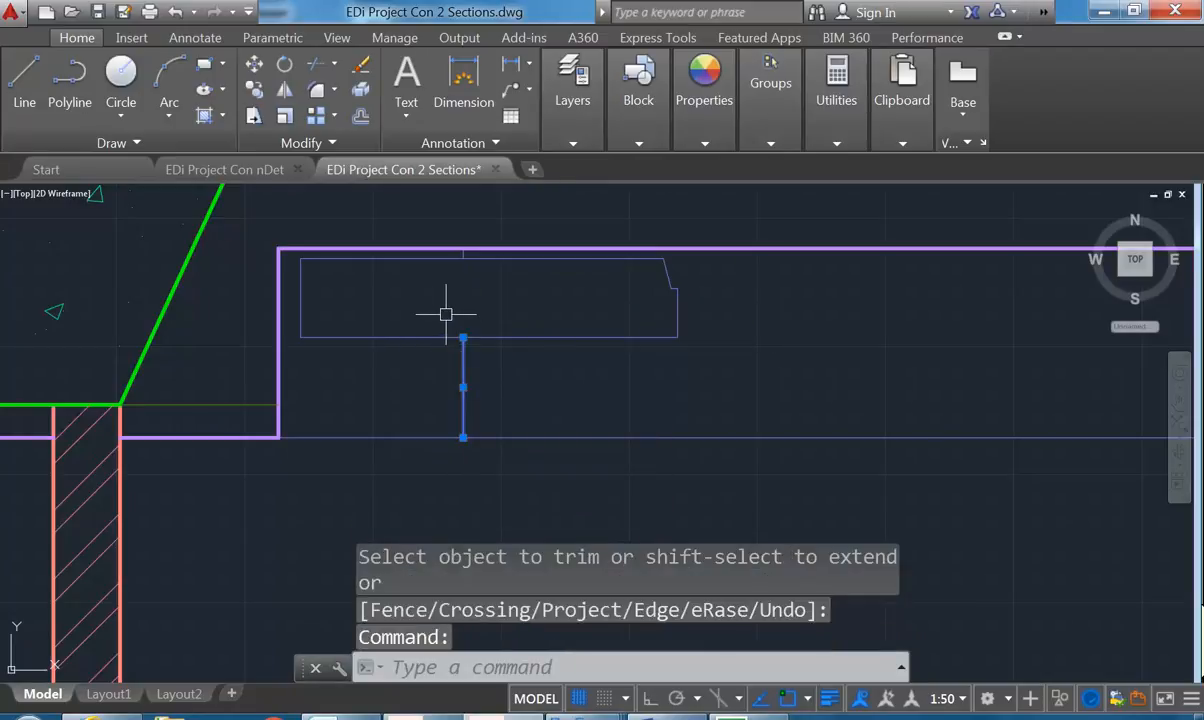
{"action": "key", "text": "Delete"}
{"action": "left_click", "coordinate": [438, 220]}
{"action": "left_click", "coordinate": [478, 310]}
{"action": "key", "text": "Delete"}
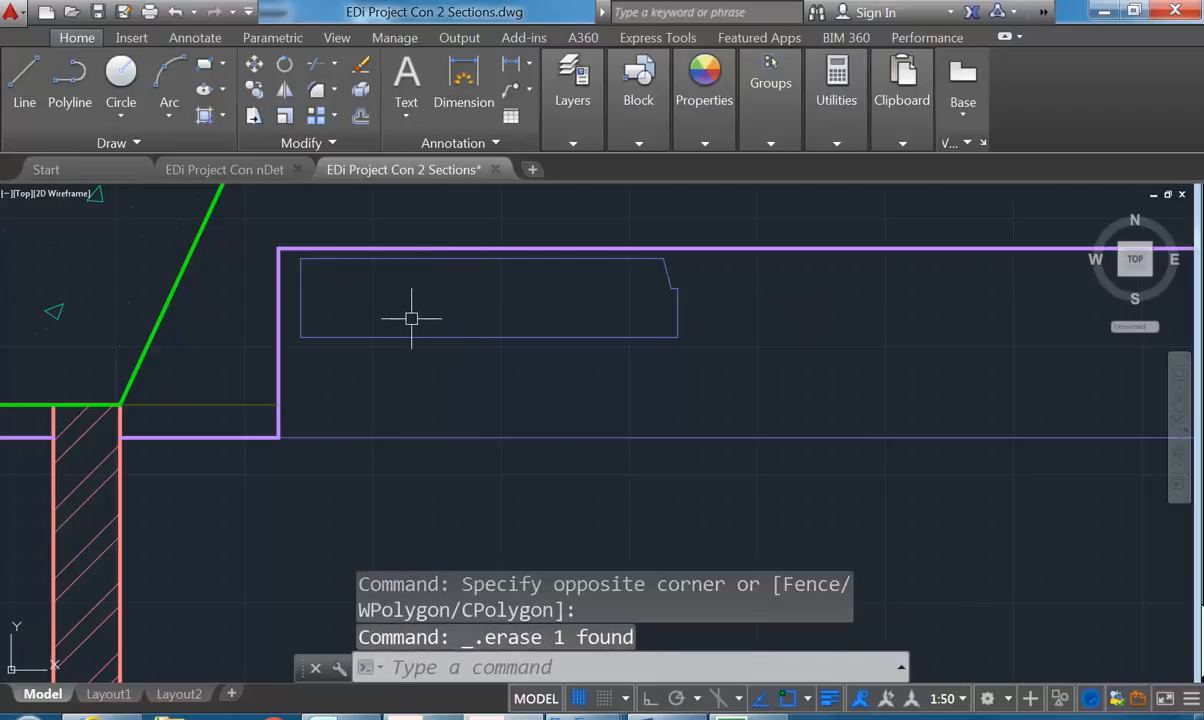
Review the mirrored section from the beam and partition to the window and external wall
{"action": "scroll", "coordinate": [408, 317], "scroll_direction": "down", "scroll_amount": 5}
{"action": "scroll", "coordinate": [463, 408], "scroll_direction": "down", "scroll_amount": 2}
{"action": "middle_click_drag", "start_coordinate": [463, 408], "coordinate": [454, 388]}
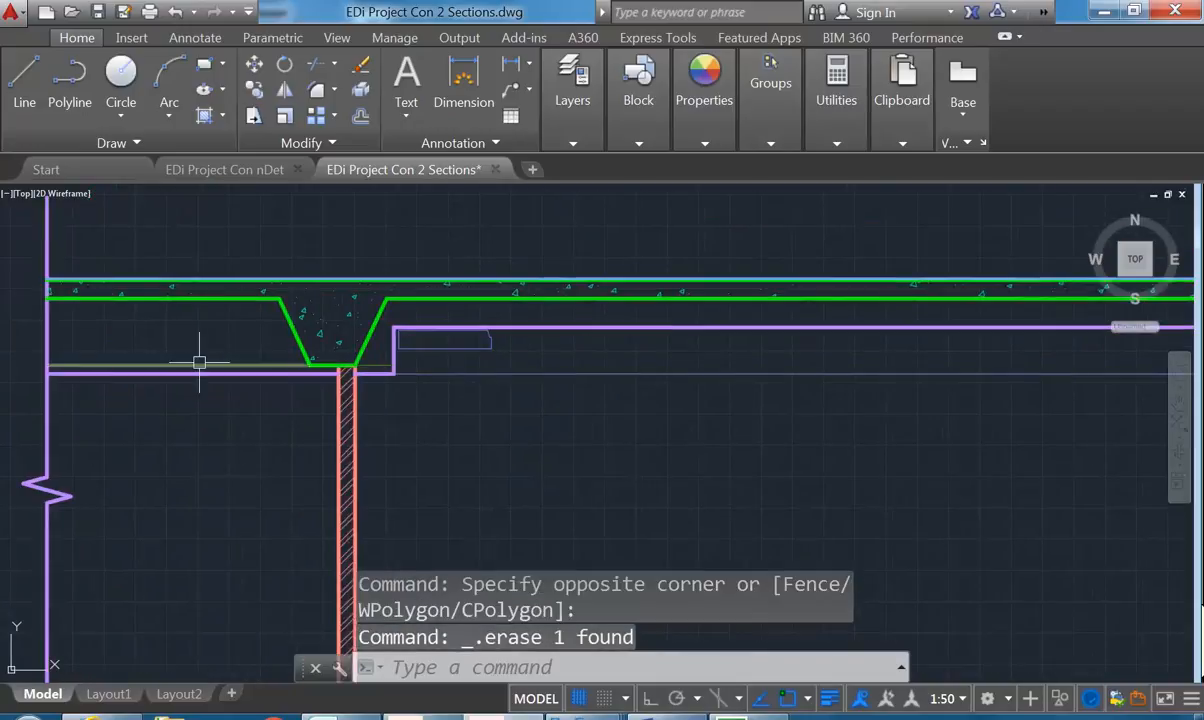
{"action": "scroll", "coordinate": [392, 398], "scroll_direction": "down", "scroll_amount": 3}
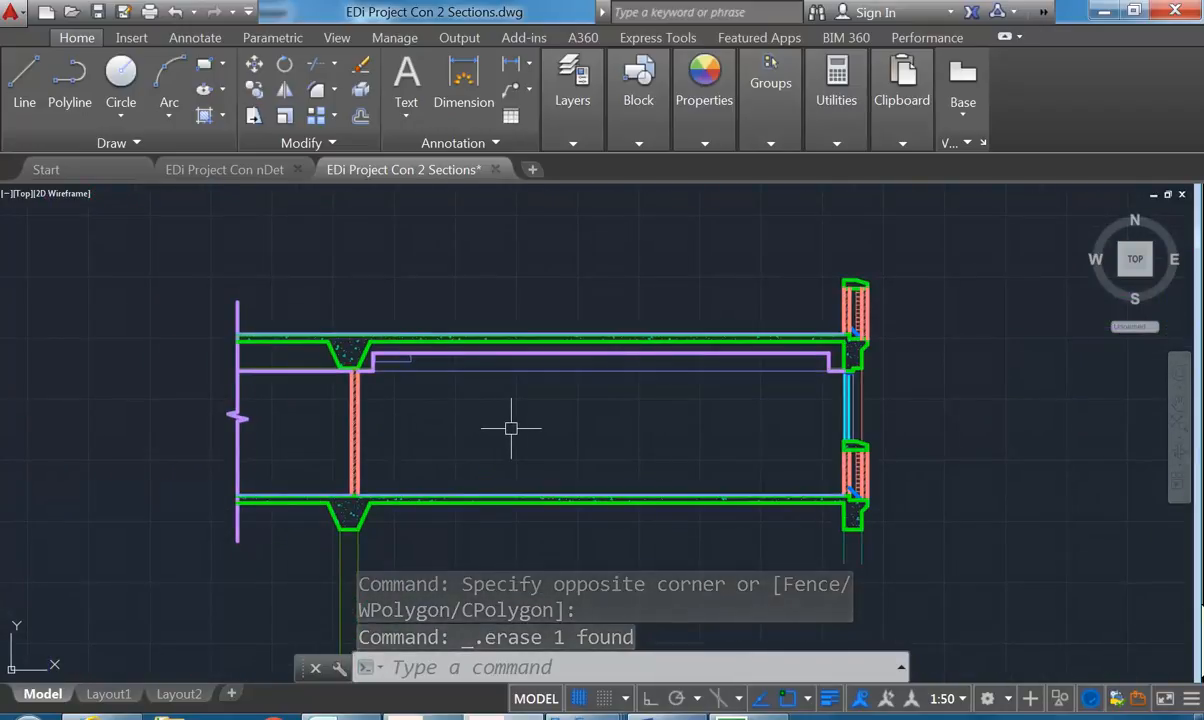
{"action": "mouse_move", "coordinate": [508, 425]}
{"action": "middle_mouse_down"}
{"action": "mouse_move", "coordinate": [503, 382]}
{"action": "mouse_move", "coordinate": [553, 370]}
{"action": "mouse_move", "coordinate": [627, 380]}
{"action": "middle_mouse_up"}
{"action": "scroll", "coordinate": [148, 357], "scroll_direction": "up", "scroll_amount": 2}
{"action": "scroll", "coordinate": [540, 376], "scroll_direction": "down", "scroll_amount": 2}
{"action": "middle_click_drag", "start_coordinate": [540, 376], "coordinate": [537, 398]}
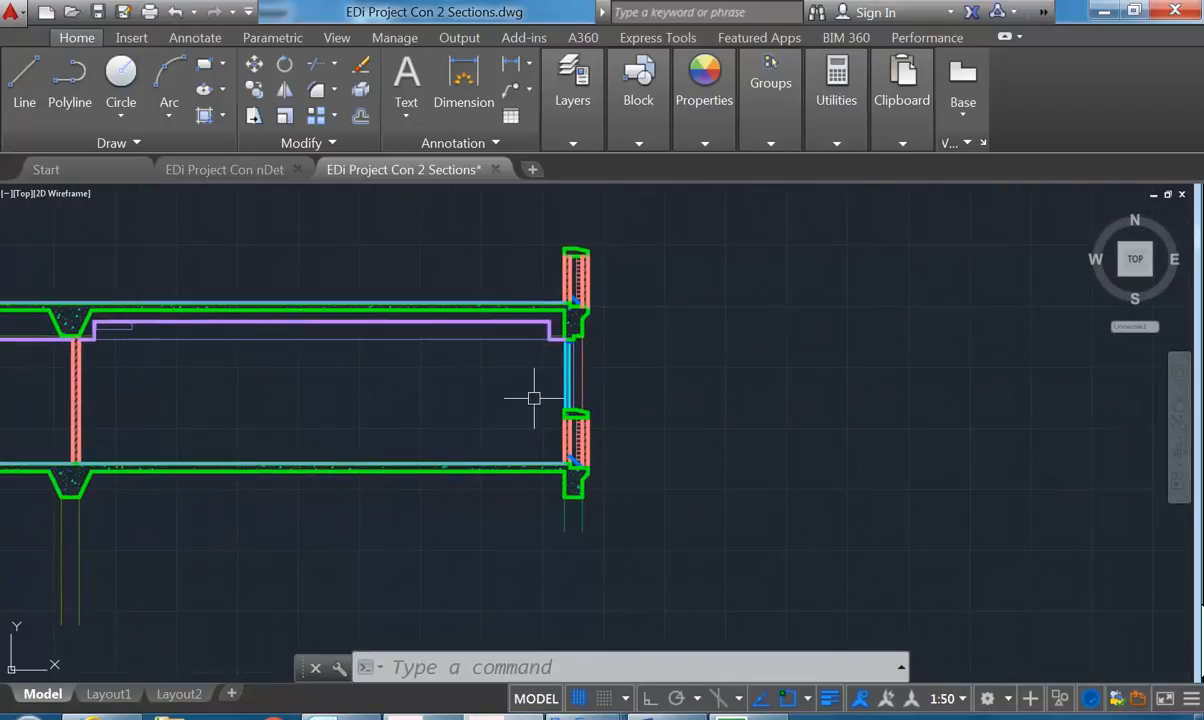
Make A-WALL-MASONRY the current layer for projecting the external wall of the second floor plan
{"action": "scroll", "coordinate": [516, 403], "scroll_direction": "up", "scroll_amount": 2}
{"action": "scroll", "coordinate": [566, 532], "scroll_direction": "down", "scroll_amount": 5}
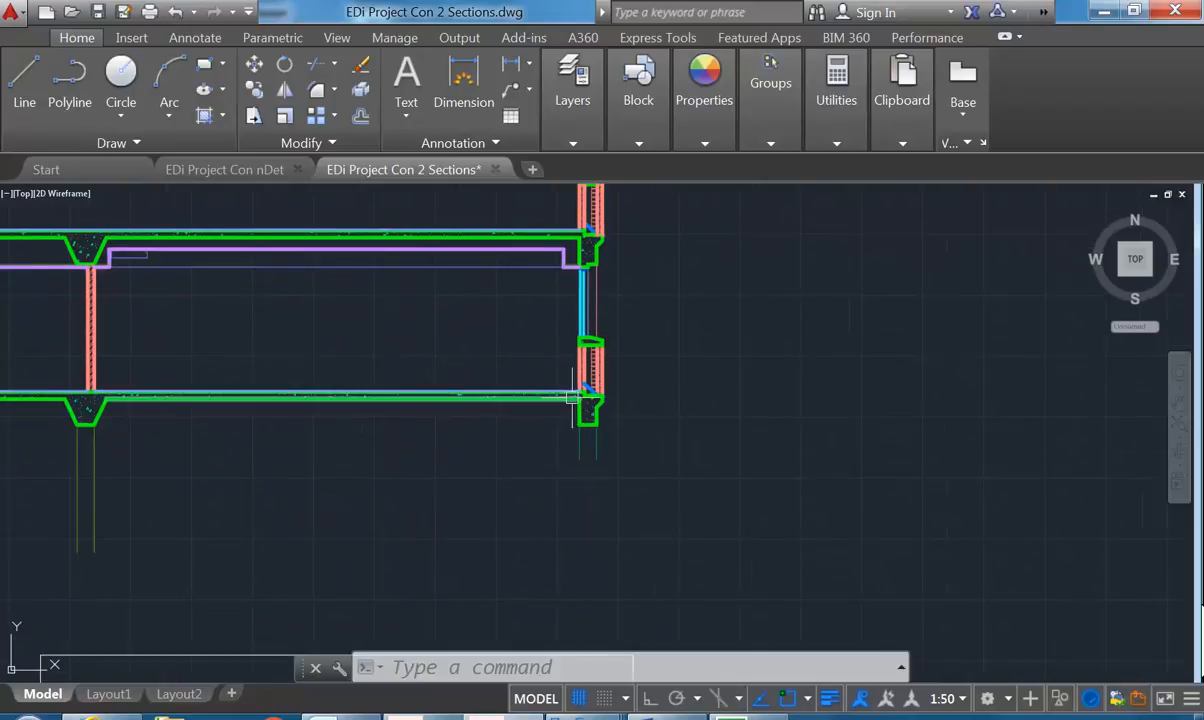
{"action": "scroll", "coordinate": [562, 494], "scroll_direction": "up", "scroll_amount": 3}
{"action": "scroll", "coordinate": [540, 450], "scroll_direction": "up", "scroll_amount": 6}
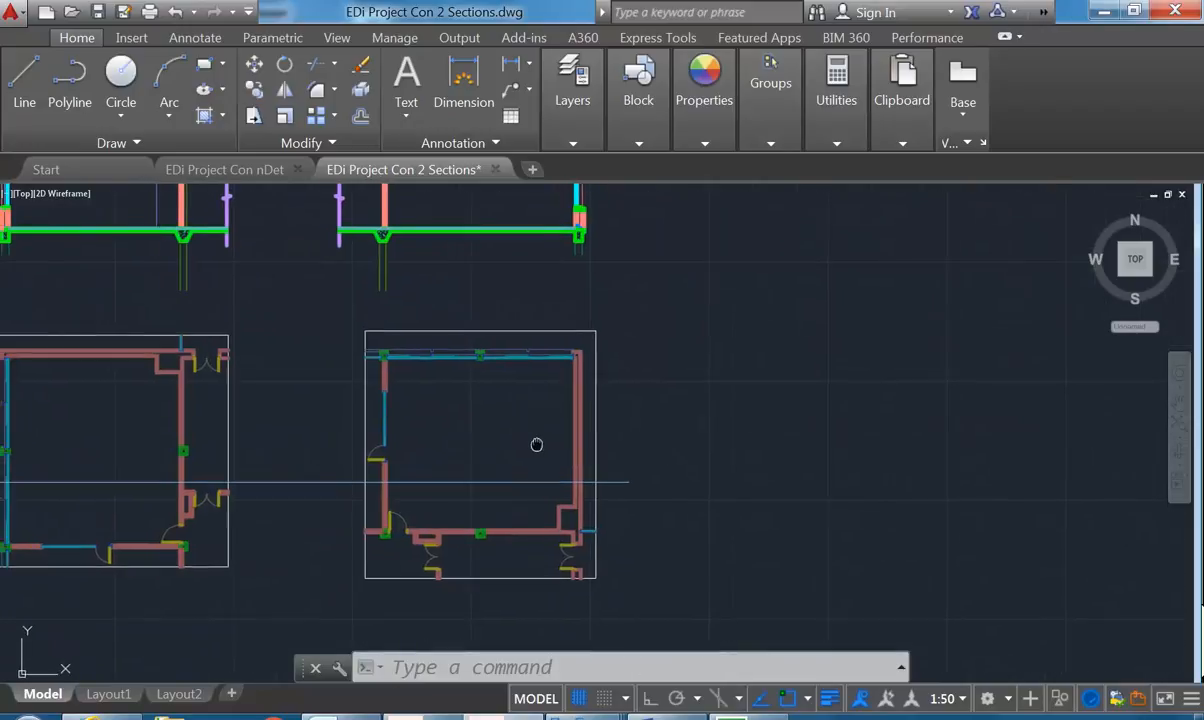
{"action": "left_click", "coordinate": [598, 146]}
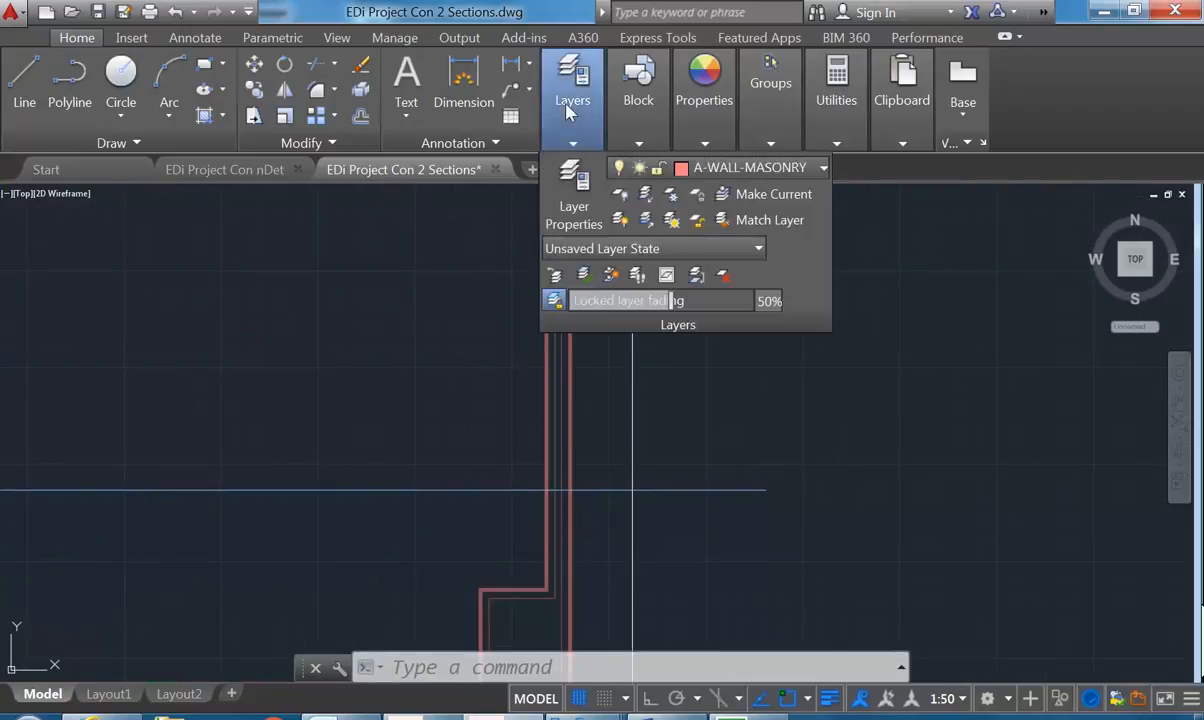
{"action": "left_click", "coordinate": [745, 167]}
{"action": "scroll", "coordinate": [760, 240], "scroll_direction": "up", "scroll_amount": 2}
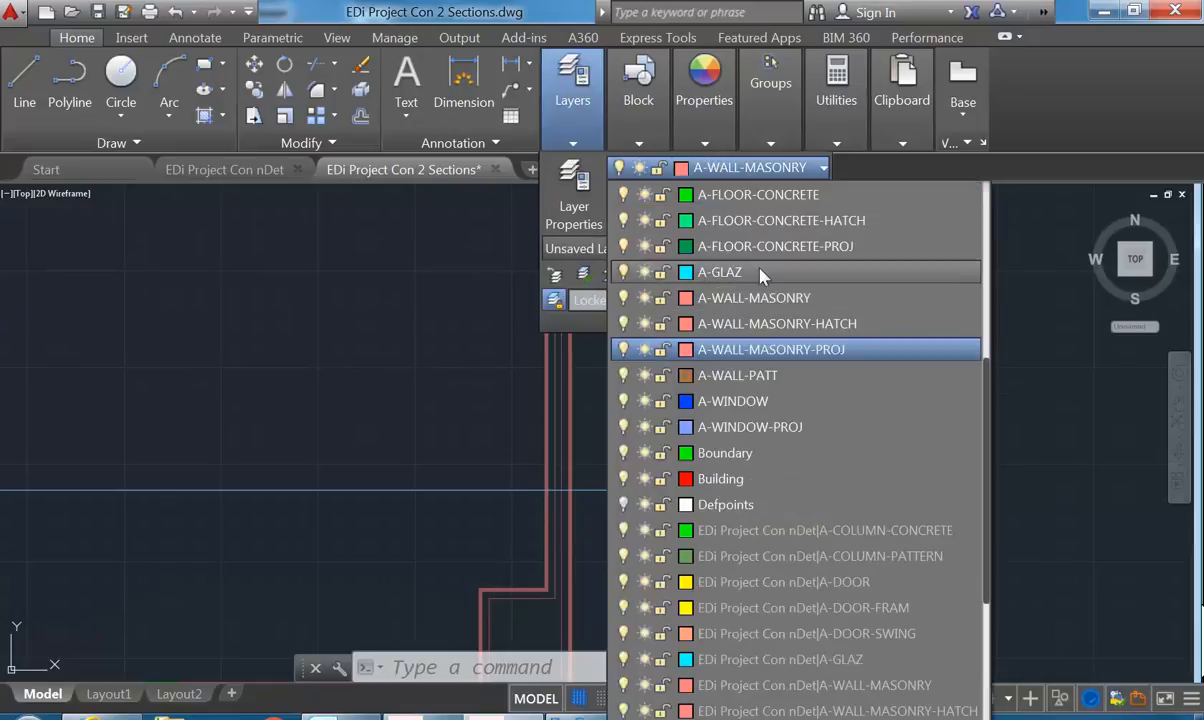
{"action": "left_click", "coordinate": [745, 298]}
{"action": "scroll", "coordinate": [465, 393], "scroll_direction": "down", "scroll_amount": 5}
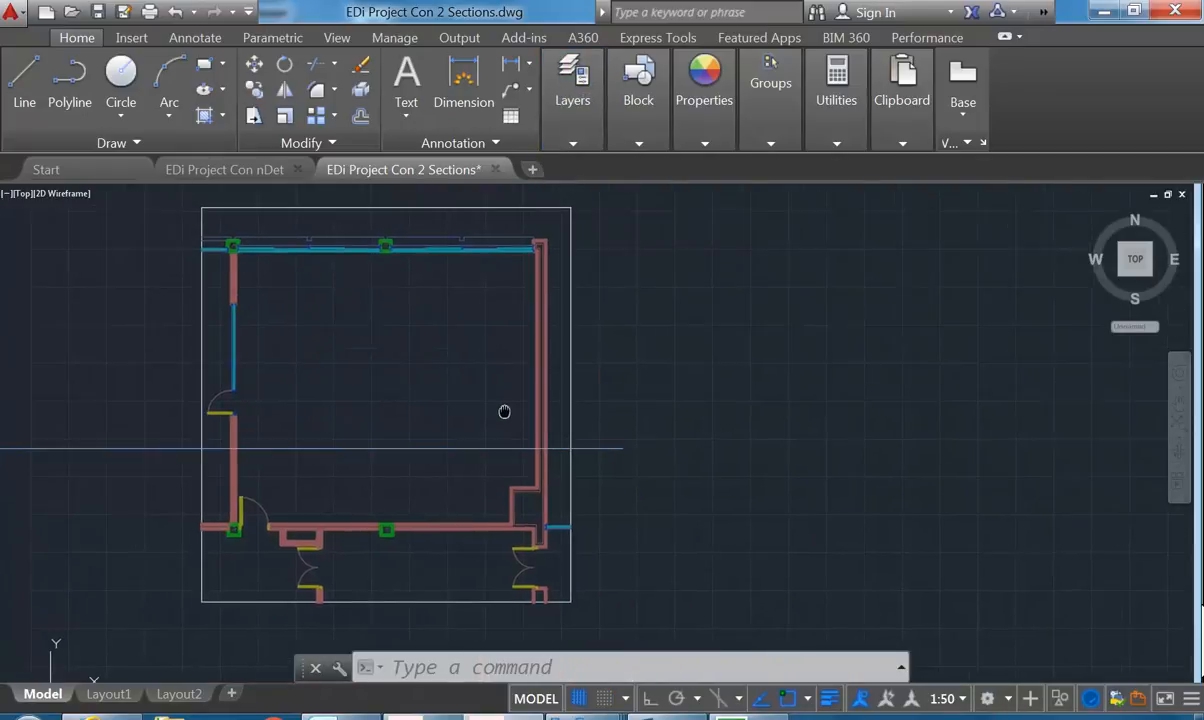
With Ortho on, draw a vertical line from the section line's crossing with the external wall's outer face up past the second section
{"action": "left_click", "coordinate": [18, 90]}
{"action": "scroll", "coordinate": [597, 449], "scroll_direction": "up", "scroll_amount": 6}
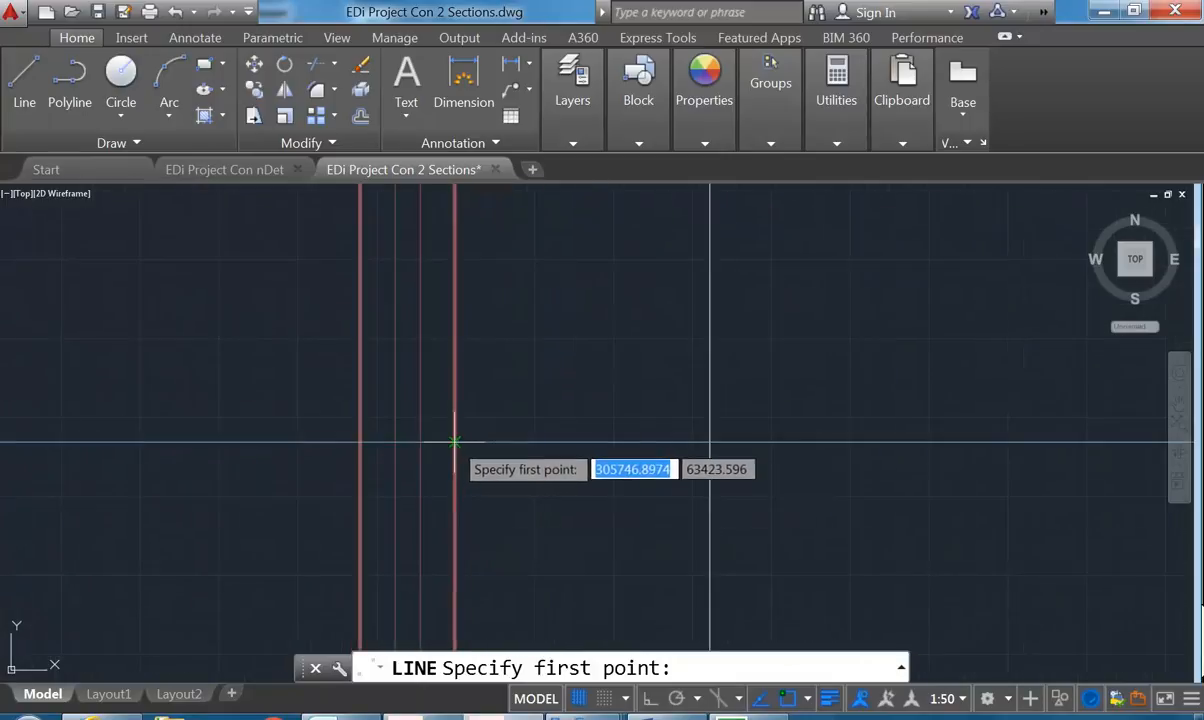
{"action": "left_click", "coordinate": [455, 441]}
{"action": "scroll", "coordinate": [488, 380], "scroll_direction": "down", "scroll_amount": 5}
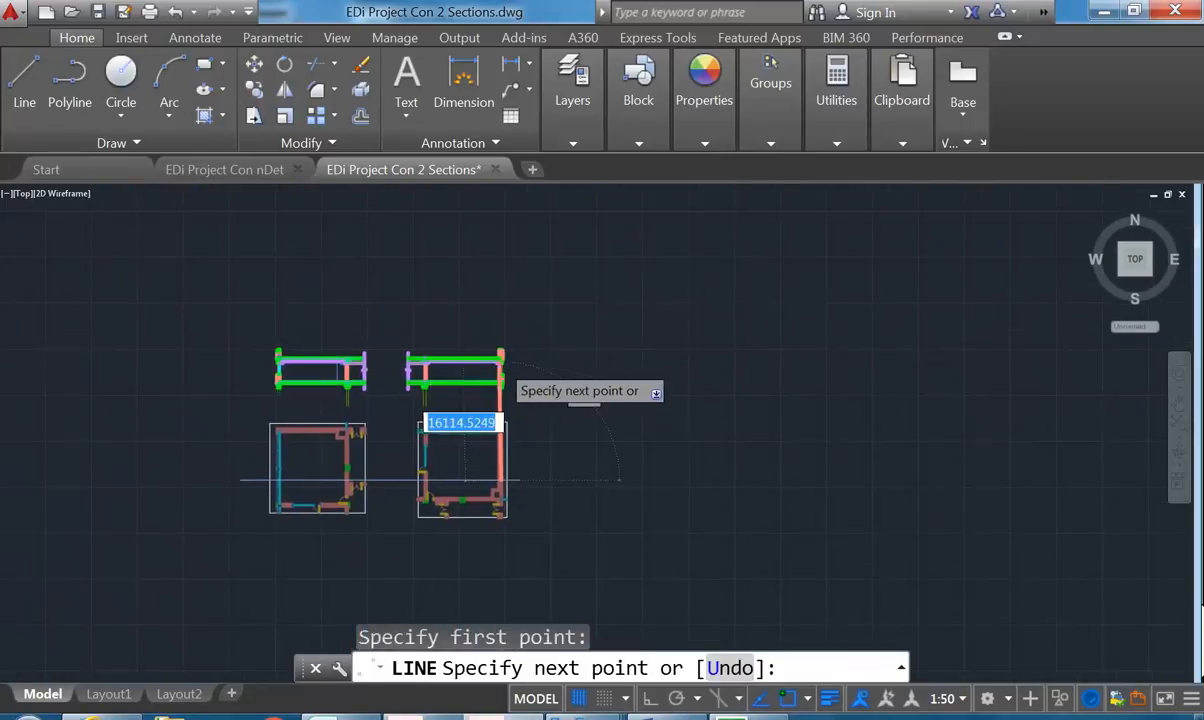
{"action": "scroll", "coordinate": [500, 355], "scroll_direction": "up", "scroll_amount": 4}
{"action": "left_click", "coordinate": [650, 699]}
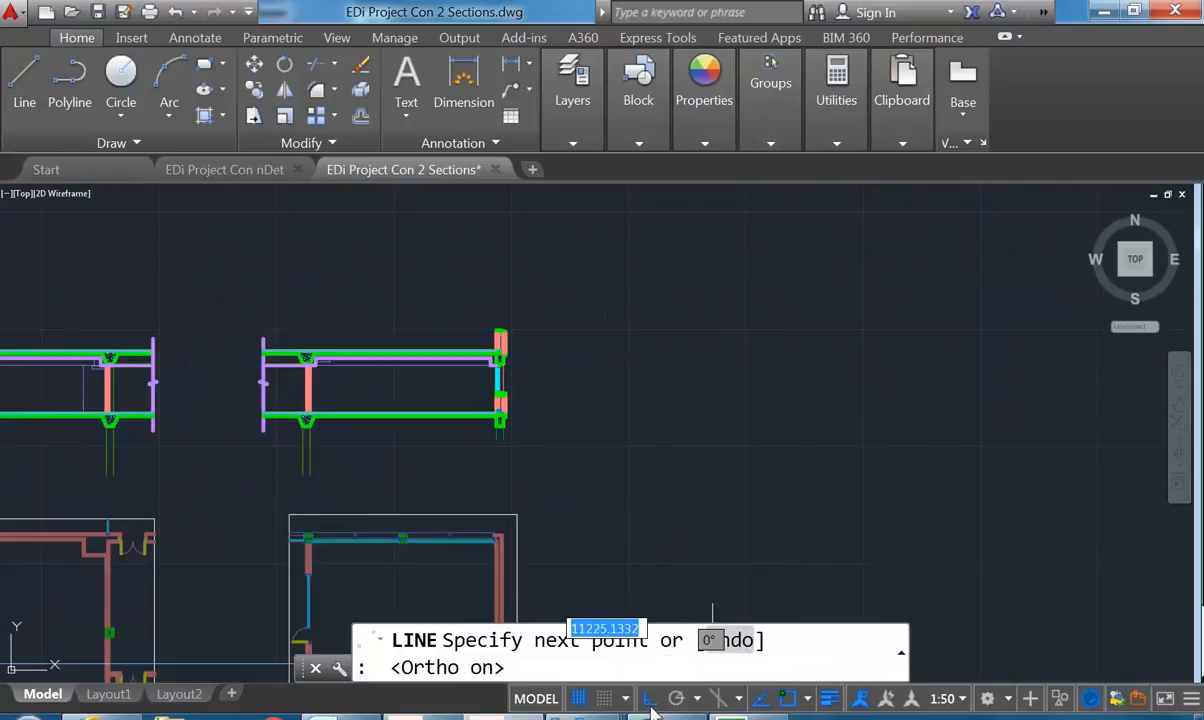
{"action": "left_click", "coordinate": [545, 254]}
{"action": "right_click", "coordinate": [572, 280]}
{"action": "left_click", "coordinate": [610, 290]}
{"action": "scroll", "coordinate": [492, 390], "scroll_direction": "down", "scroll_amount": 3}
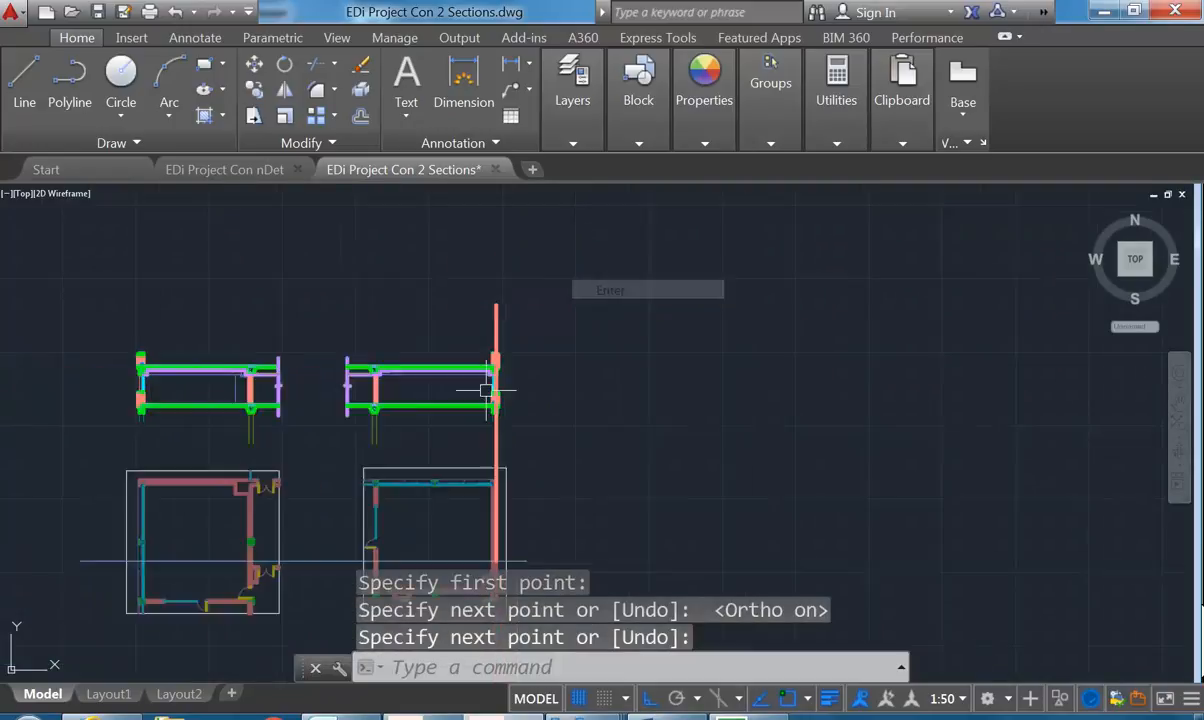
Copy the vertical projection line from the wall's outer face to the two inner cavity faces on the section line
{"action": "scroll", "coordinate": [511, 425], "scroll_direction": "up", "scroll_amount": 3}
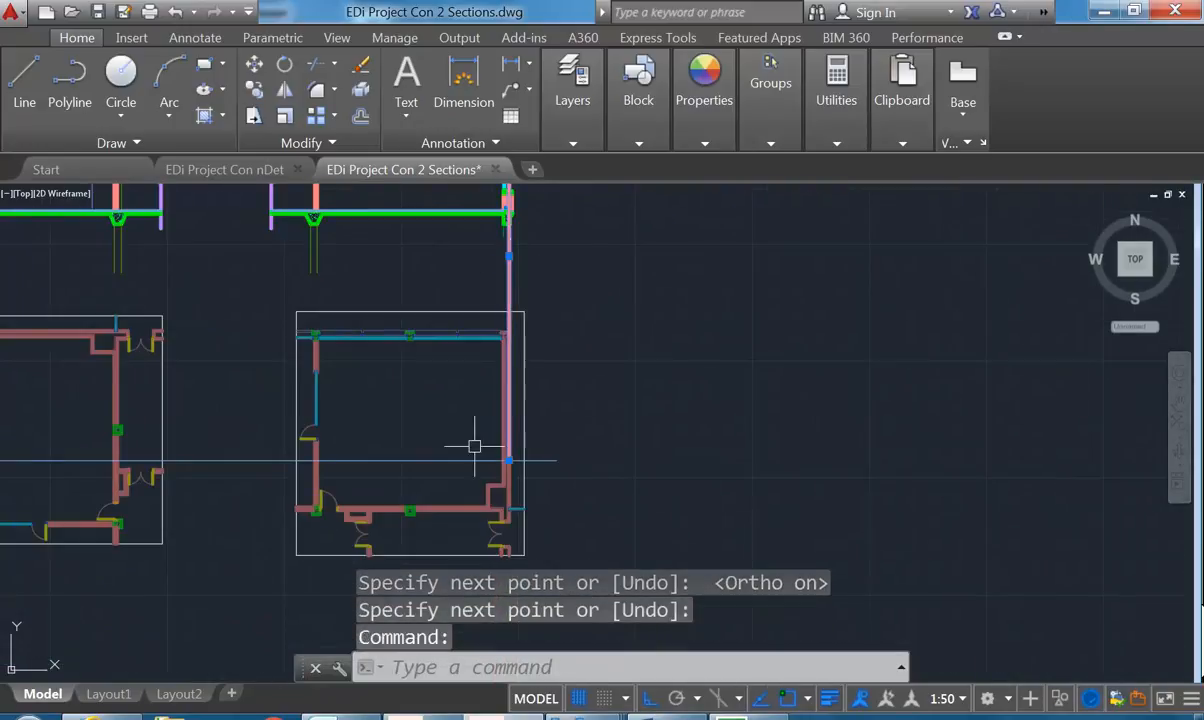
{"action": "scroll", "coordinate": [470, 438], "scroll_direction": "up", "scroll_amount": 5}
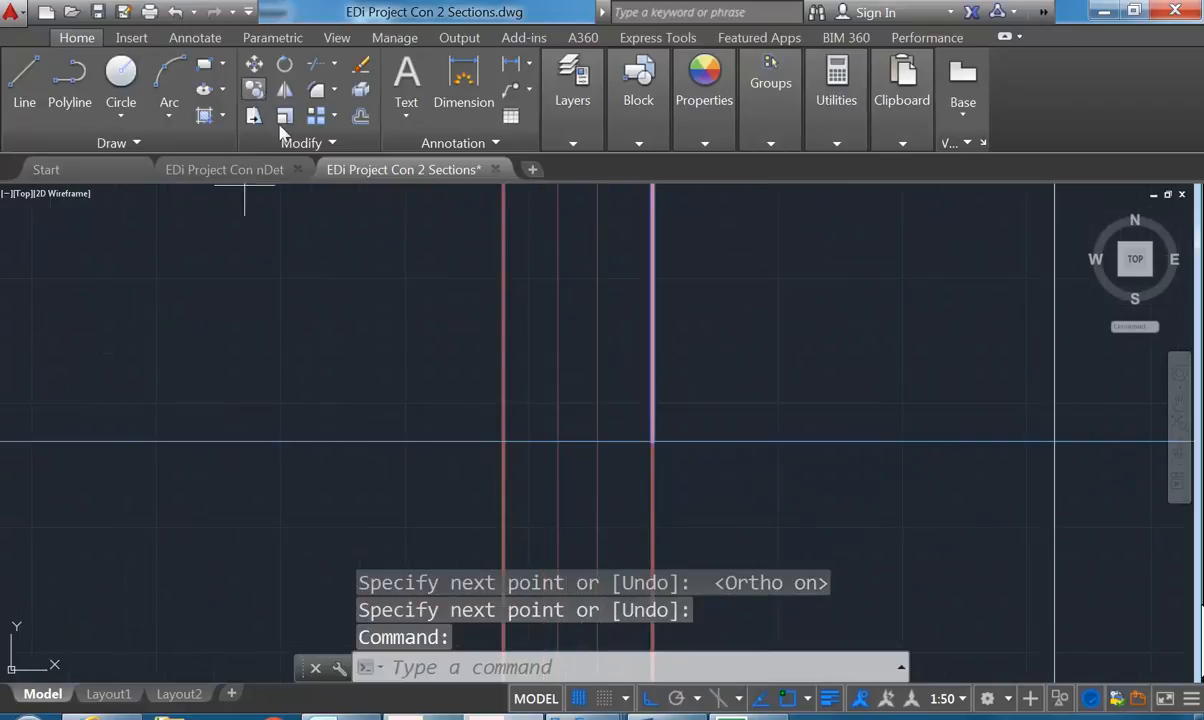
{"action": "left_click", "coordinate": [254, 89]}
{"action": "scroll", "coordinate": [603, 420], "scroll_direction": "up", "scroll_amount": 2}
{"action": "left_click", "coordinate": [680, 452]}
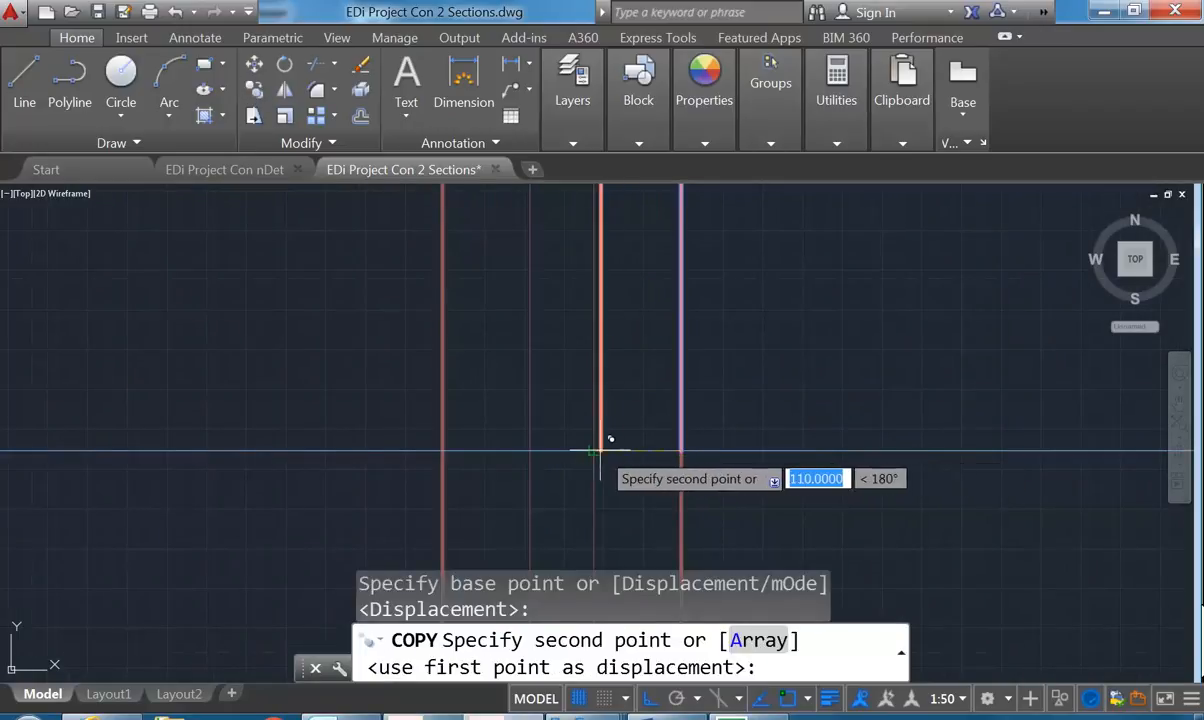
{"action": "left_click", "coordinate": [595, 450]}
{"action": "left_click", "coordinate": [530, 452]}
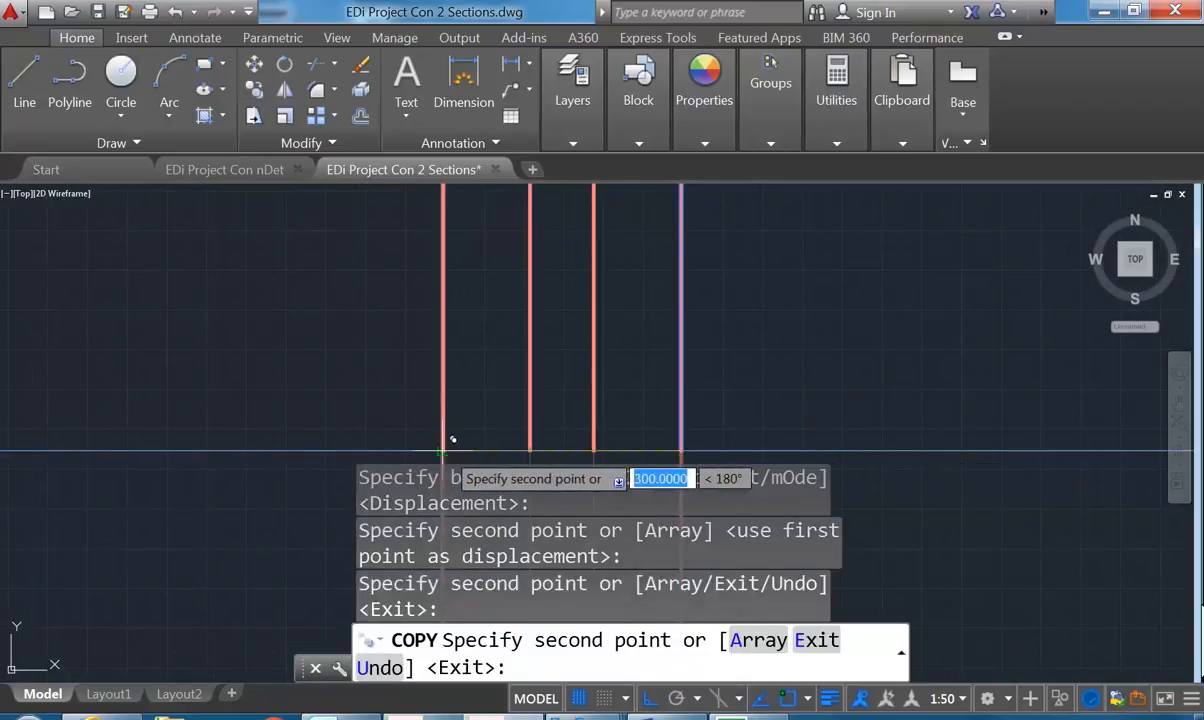
{"action": "right_click", "coordinate": [325, 333]}
{"action": "left_click", "coordinate": [350, 344]}
{"action": "scroll", "coordinate": [395, 318], "scroll_direction": "down", "scroll_amount": 5}
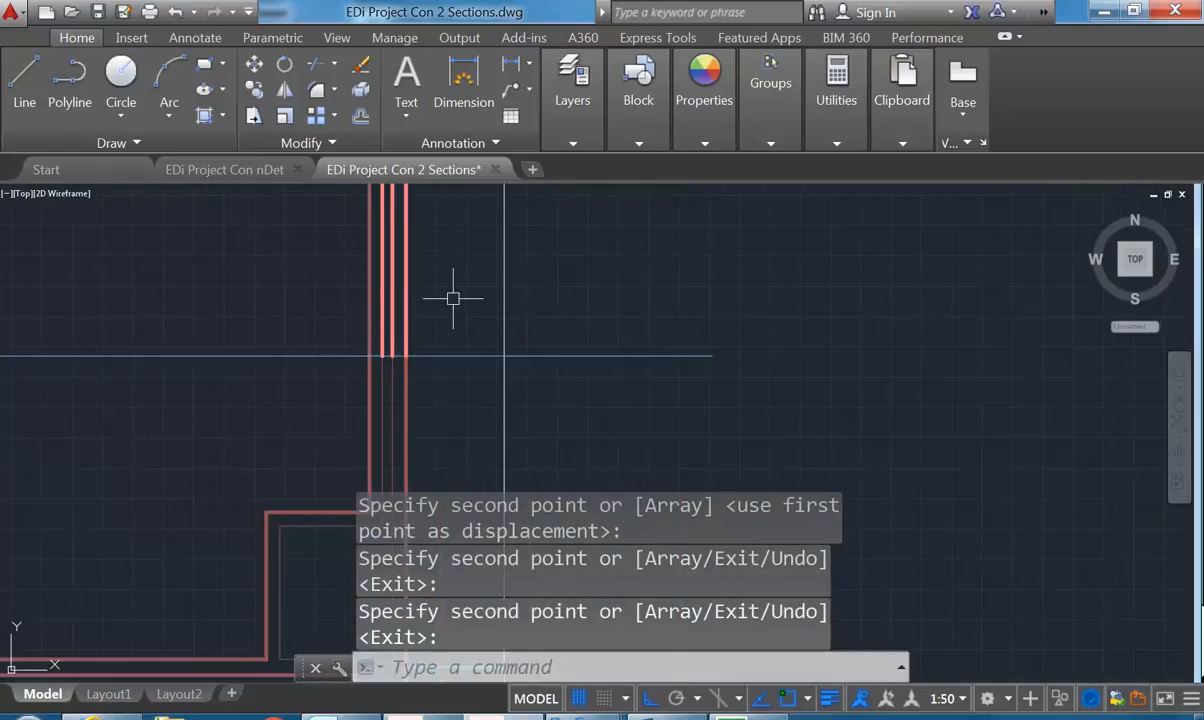
Delete the concrete hatch from the second section's lower floor slab and edge beam
{"action": "scroll", "coordinate": [440, 302], "scroll_direction": "up", "scroll_amount": 8}
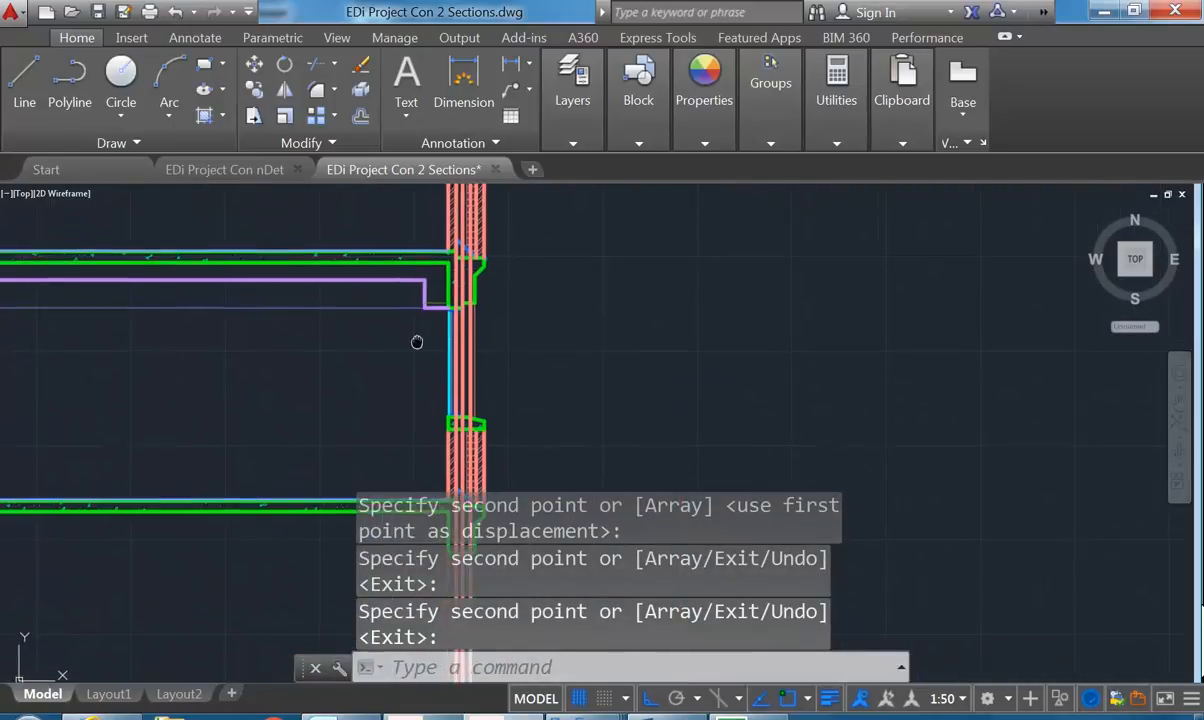
{"action": "scroll", "coordinate": [389, 377], "scroll_direction": "down", "scroll_amount": 3}
{"action": "mouse_move", "coordinate": [401, 411]}
{"action": "middle_mouse_down"}
{"action": "mouse_move", "coordinate": [409, 376]}
{"action": "mouse_move", "coordinate": [339, 254]}
{"action": "middle_mouse_up"}
{"action": "scroll", "coordinate": [438, 432], "scroll_direction": "up", "scroll_amount": 5}
{"action": "scroll", "coordinate": [440, 425], "scroll_direction": "up", "scroll_amount": 3}
{"action": "middle_click_drag", "start_coordinate": [391, 390], "coordinate": [411, 397]}
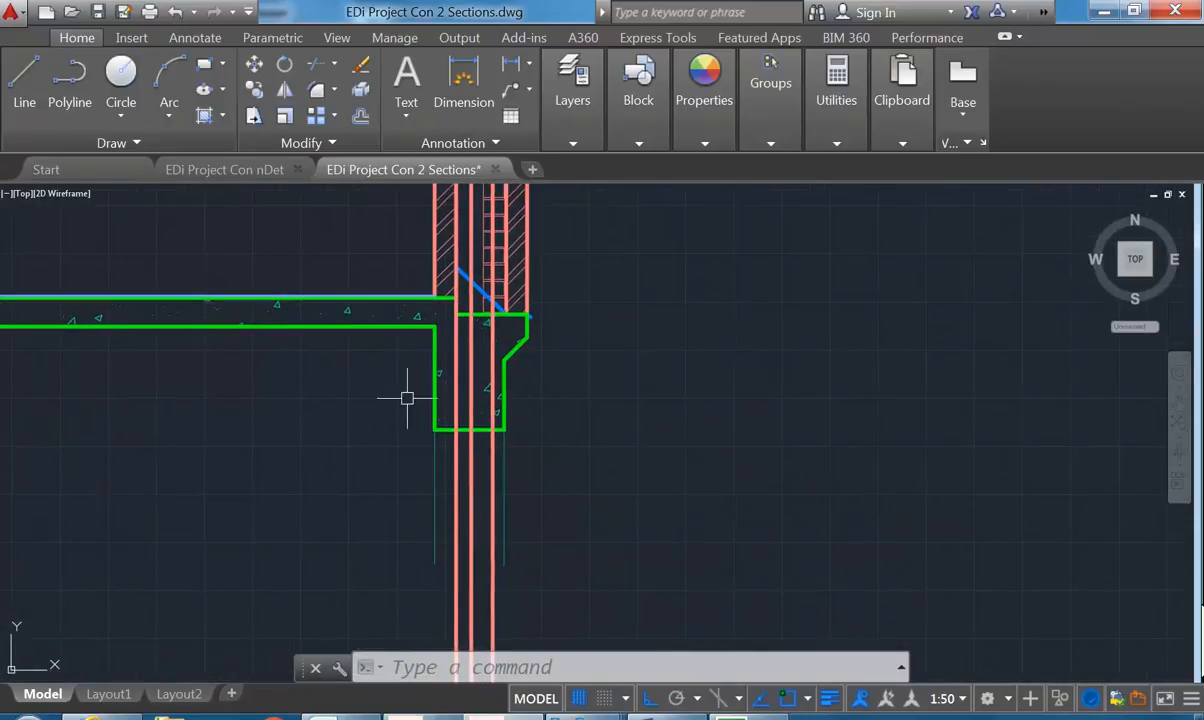
{"action": "scroll", "coordinate": [416, 405], "scroll_direction": "up", "scroll_amount": 2}
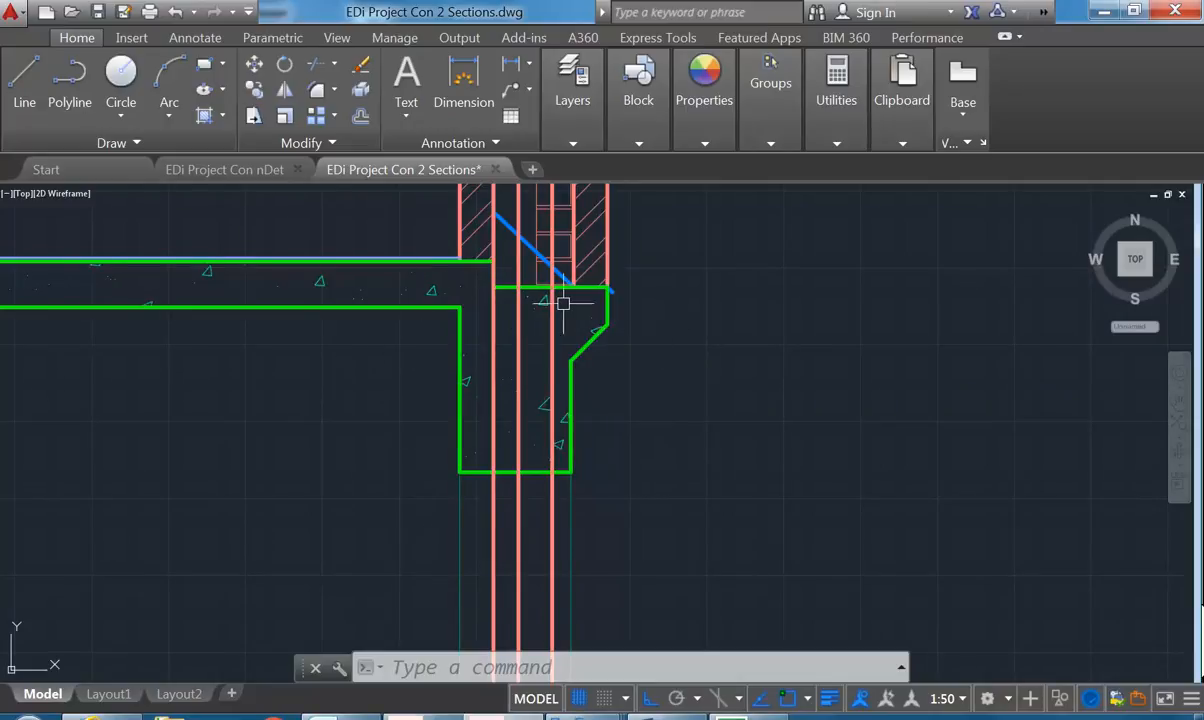
{"action": "left_click", "coordinate": [428, 288]}
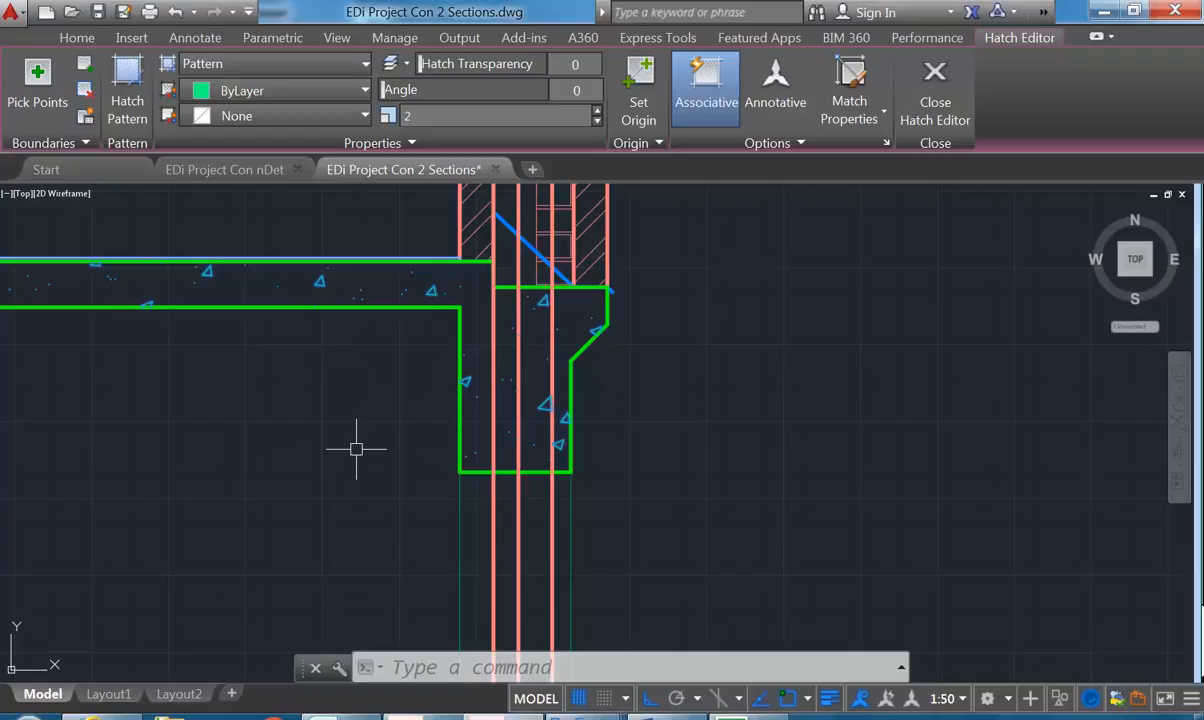
{"action": "key", "text": "Delete"}
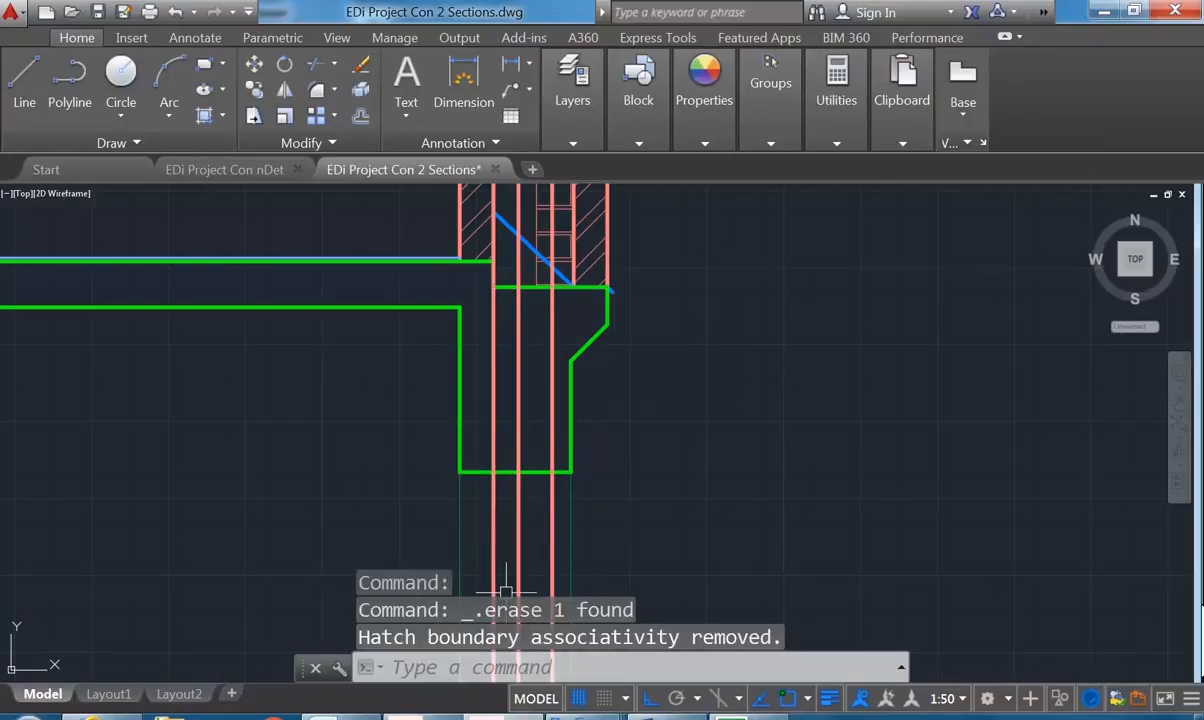
Switch to Windows Photo Viewer, browse the site photos to 20160804_160415.jpg and zoom in on the junction of the concrete beam and brick wall
{"action": "mouse_move", "coordinate": [724, 648]}
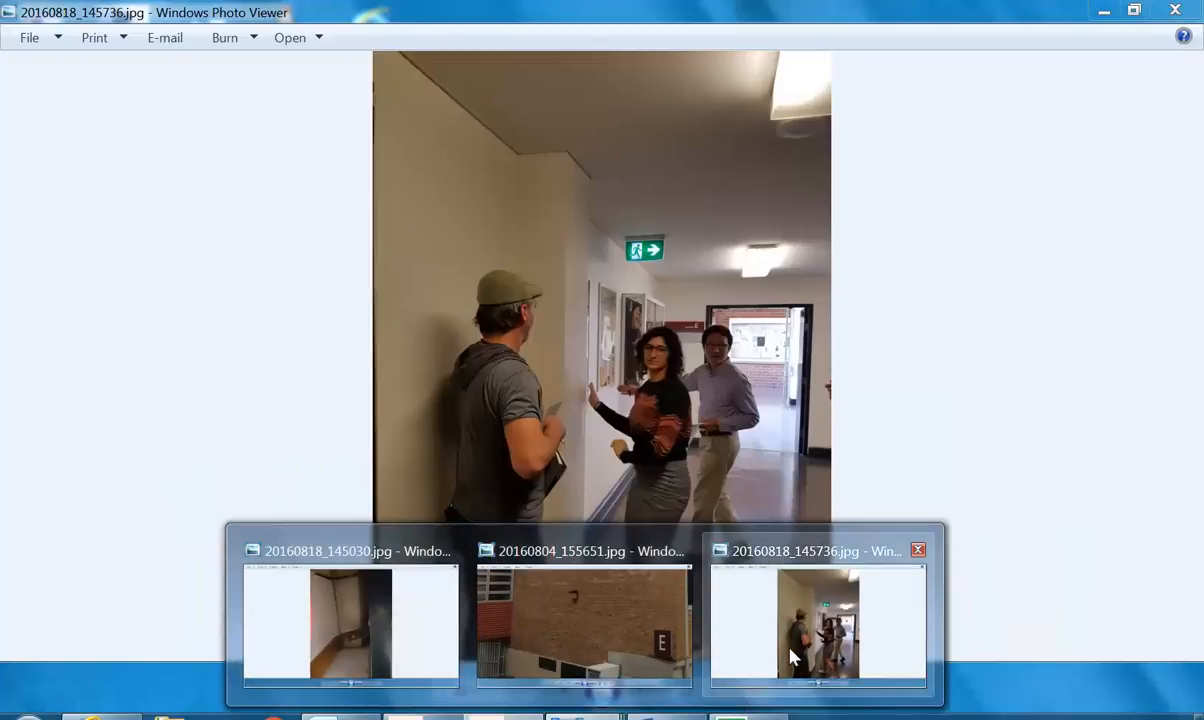
{"action": "left_click", "coordinate": [790, 656]}
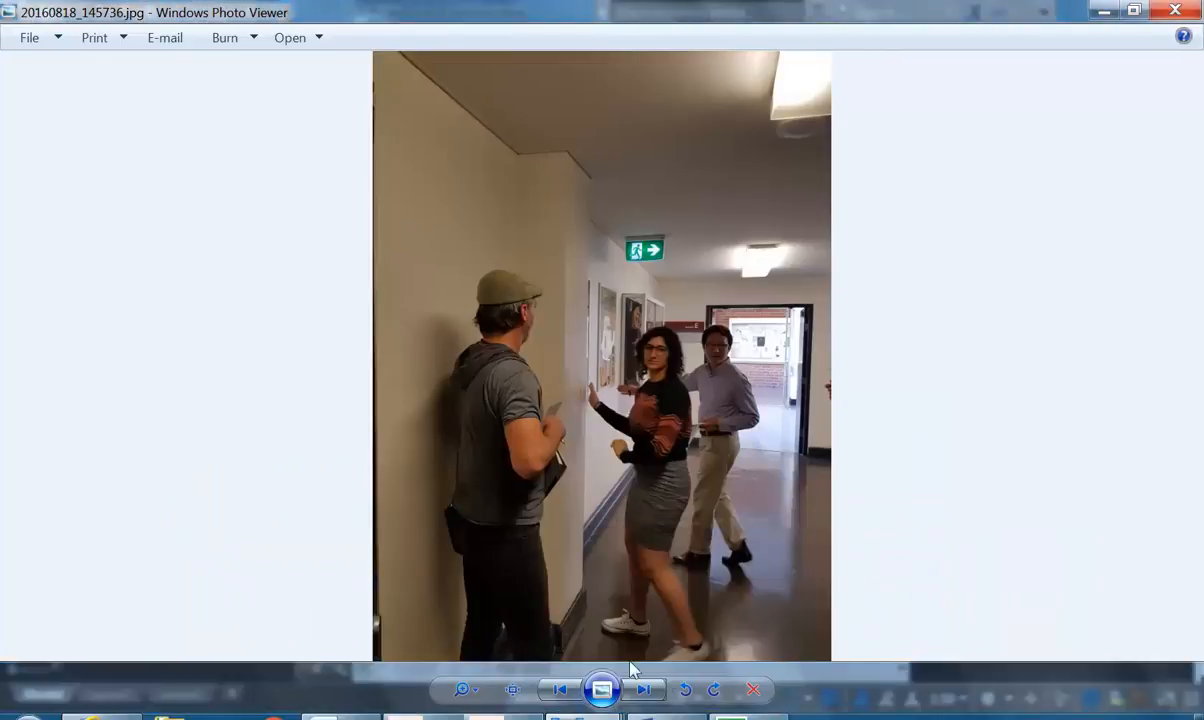
{"action": "left_click", "coordinate": [648, 690]}
{"action": "left_click", "coordinate": [648, 690]}
{"action": "left_click", "coordinate": [648, 690]}
{"action": "left_click", "coordinate": [648, 690]}
{"action": "left_click", "coordinate": [648, 690]}
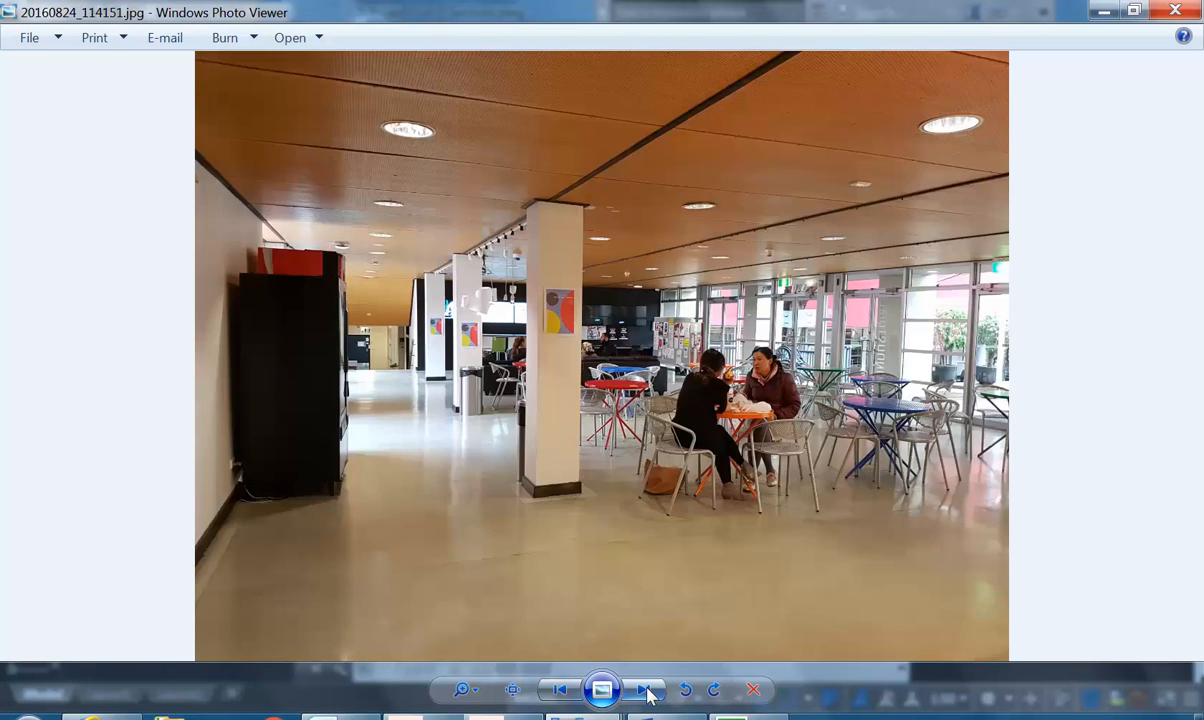
{"action": "left_click", "coordinate": [648, 690]}
{"action": "left_click", "coordinate": [648, 690]}
{"action": "left_click", "coordinate": [648, 690]}
{"action": "left_click", "coordinate": [648, 690]}
{"action": "left_click", "coordinate": [648, 690]}
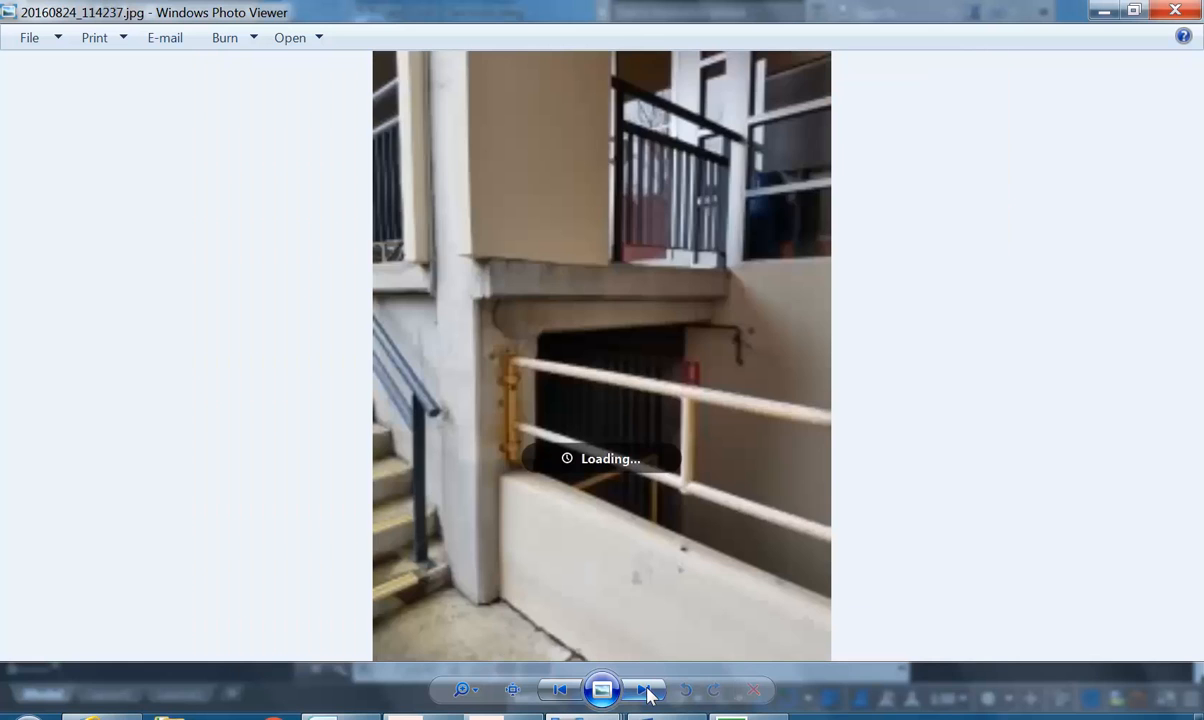
{"action": "left_click", "coordinate": [648, 690]}
{"action": "left_click", "coordinate": [648, 690]}
{"action": "left_click", "coordinate": [648, 690]}
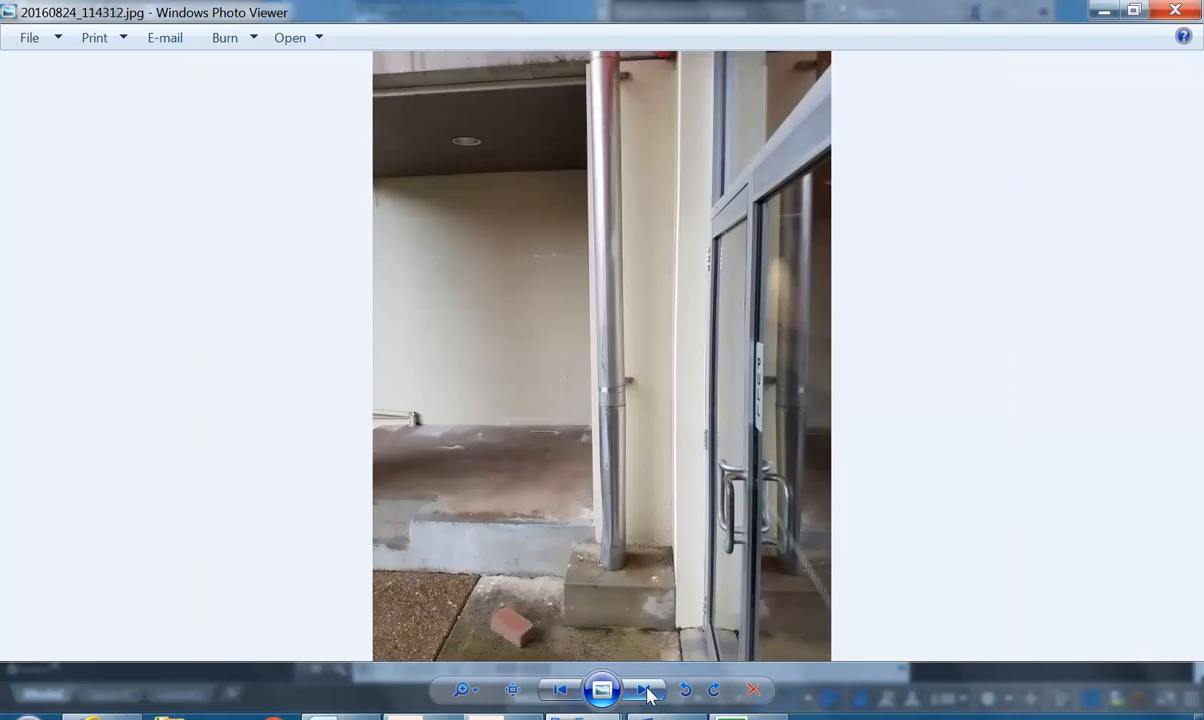
{"action": "left_click", "coordinate": [648, 690]}
{"action": "left_click", "coordinate": [648, 690]}
{"action": "left_click", "coordinate": [648, 690]}
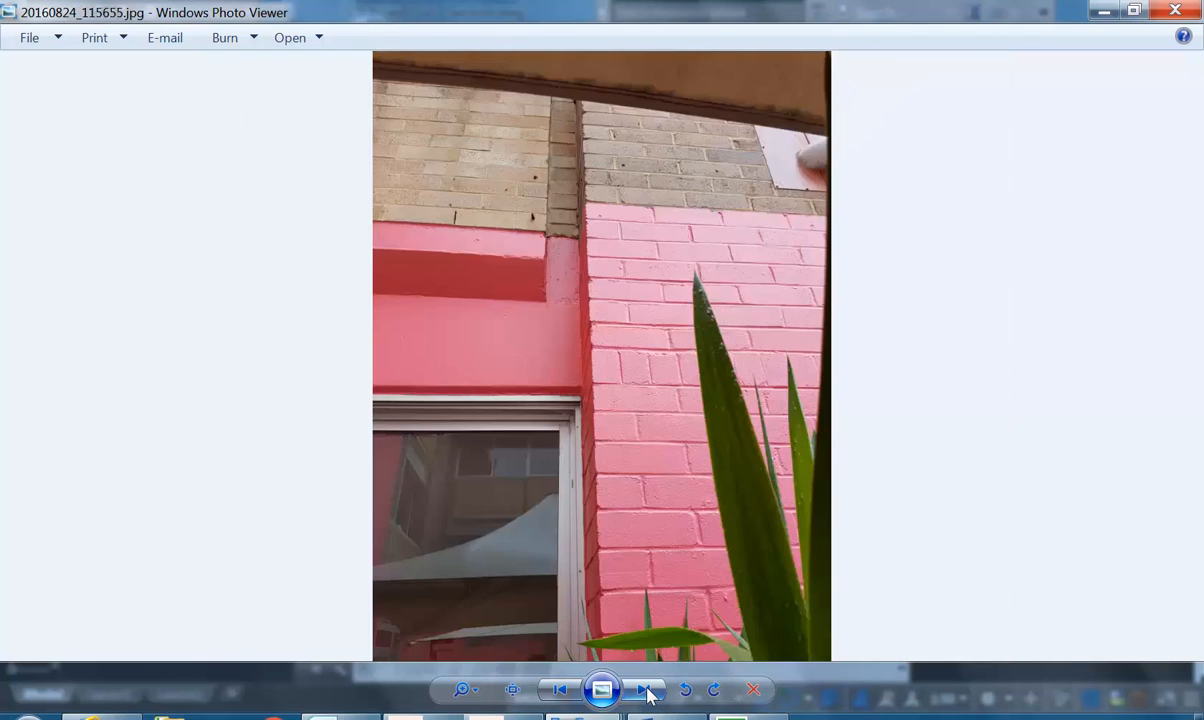
{"action": "left_click", "coordinate": [648, 690]}
{"action": "left_click", "coordinate": [648, 690]}
{"action": "left_click", "coordinate": [648, 690]}
{"action": "left_click", "coordinate": [648, 690]}
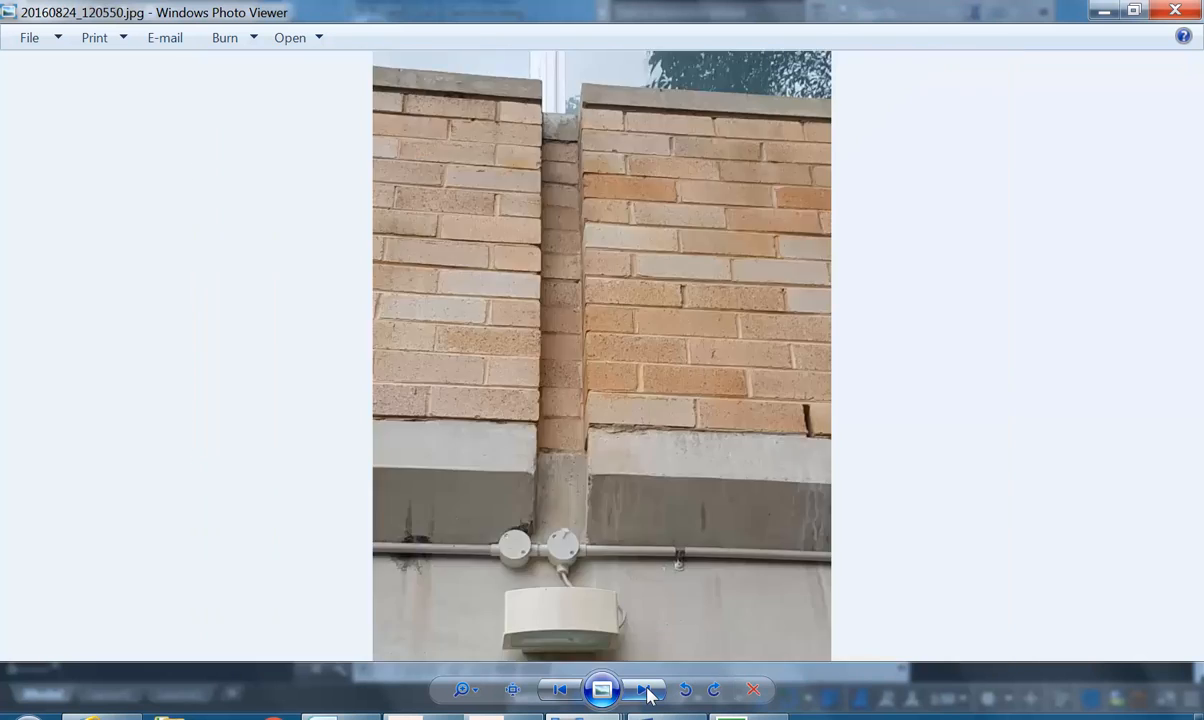
{"action": "left_click", "coordinate": [648, 690]}
{"action": "left_click", "coordinate": [648, 690]}
{"action": "left_click", "coordinate": [648, 690]}
{"action": "left_click", "coordinate": [648, 690]}
{"action": "left_click", "coordinate": [648, 690]}
{"action": "left_click", "coordinate": [648, 690]}
{"action": "left_click", "coordinate": [648, 690]}
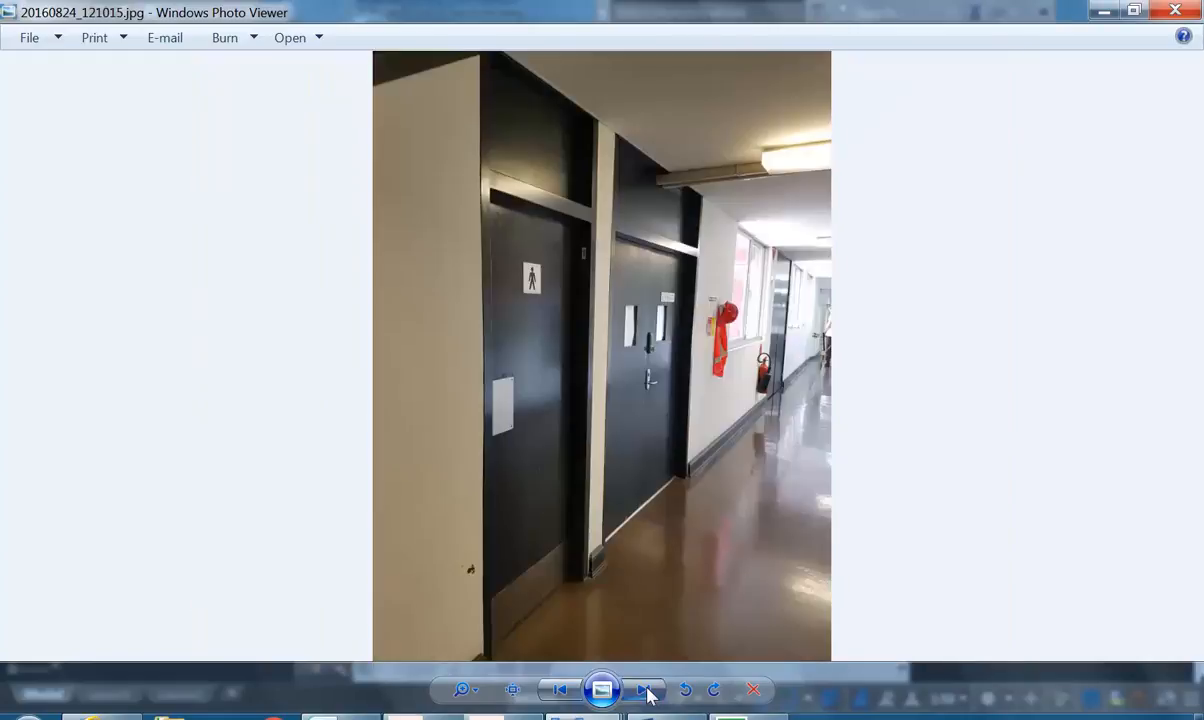
{"action": "left_click", "coordinate": [648, 690]}
{"action": "left_click", "coordinate": [648, 690]}
{"action": "left_click", "coordinate": [648, 690]}
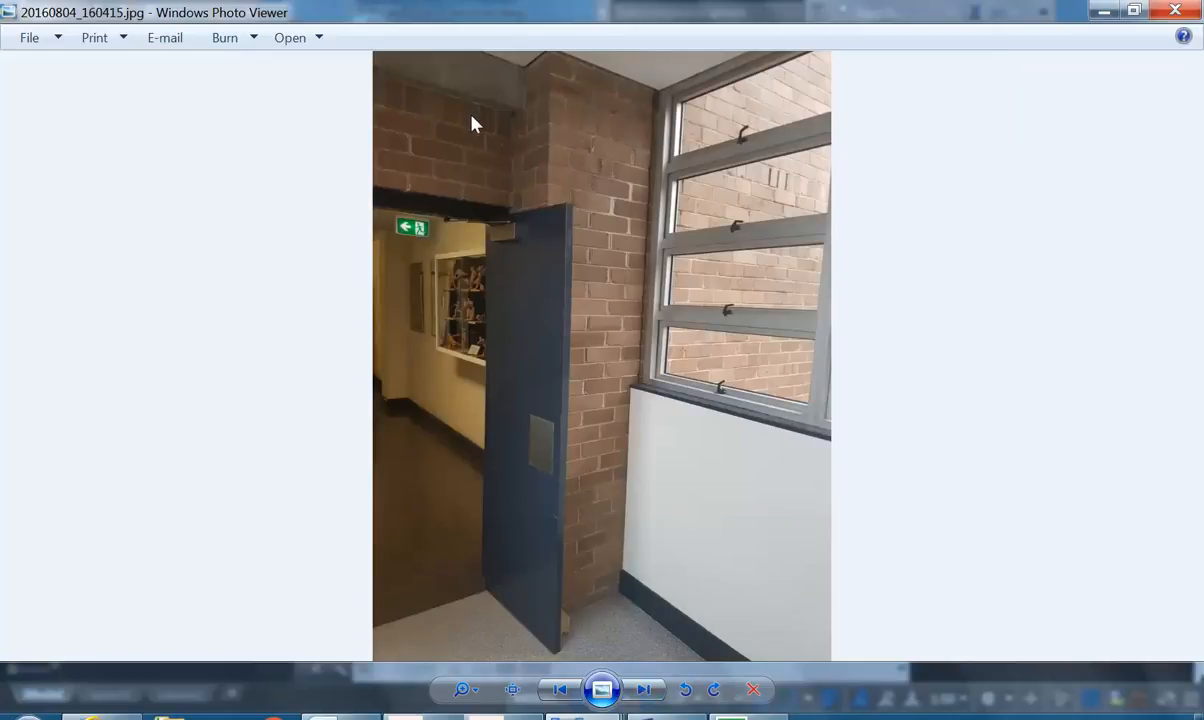
{"action": "scroll", "coordinate": [495, 100], "scroll_direction": "up", "scroll_amount": 4}
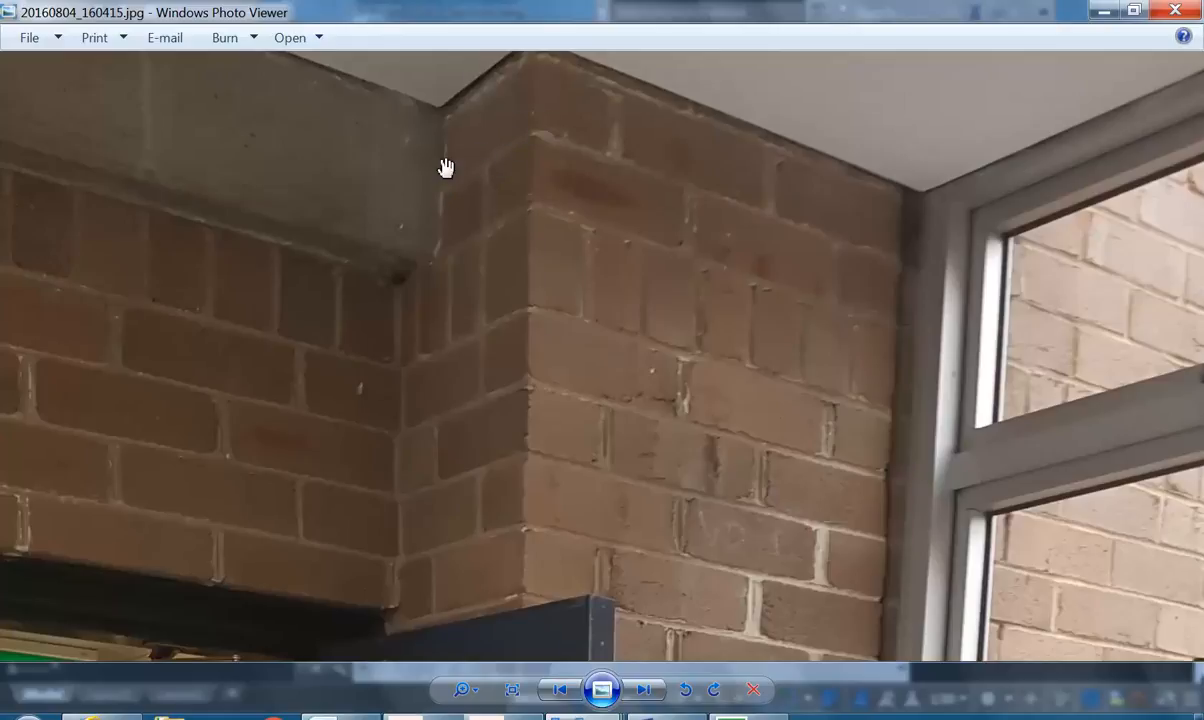
Return to AutoCAD and delete the sloped line and the short vertical line of the lower edge beam's outer projection
{"action": "left_click", "coordinate": [1100, 11]}
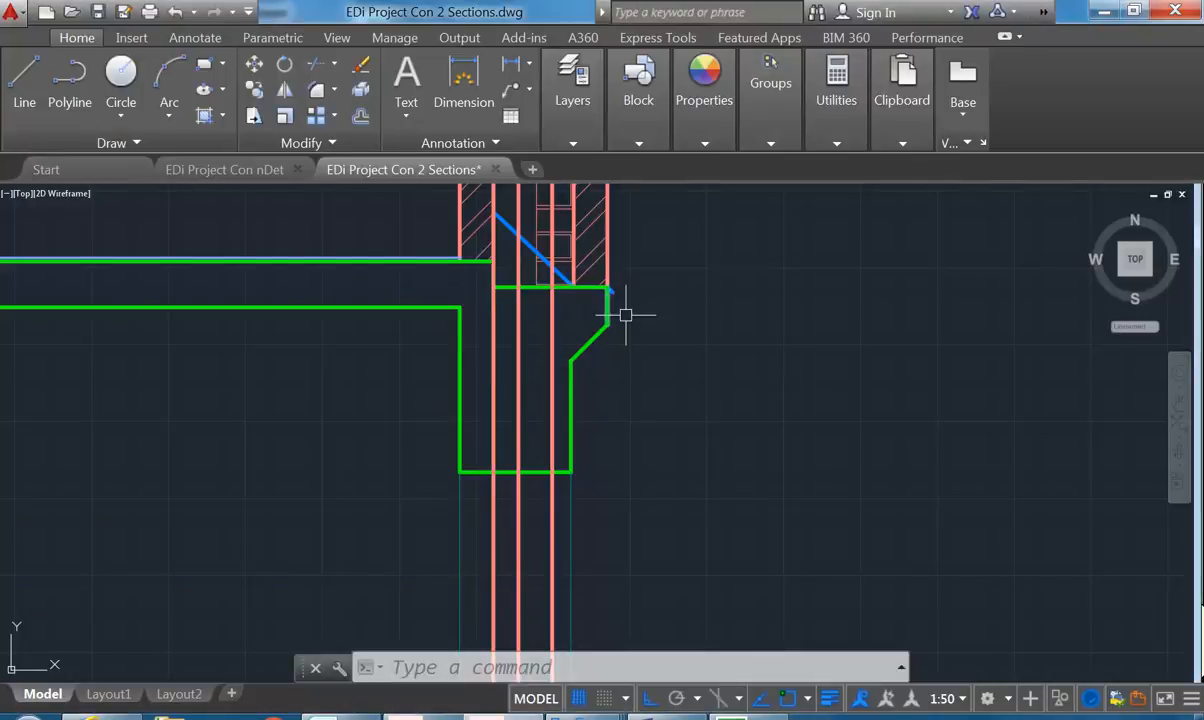
{"action": "scroll", "coordinate": [607, 314], "scroll_direction": "up", "scroll_amount": 4}
{"action": "left_click", "coordinate": [536, 383]}
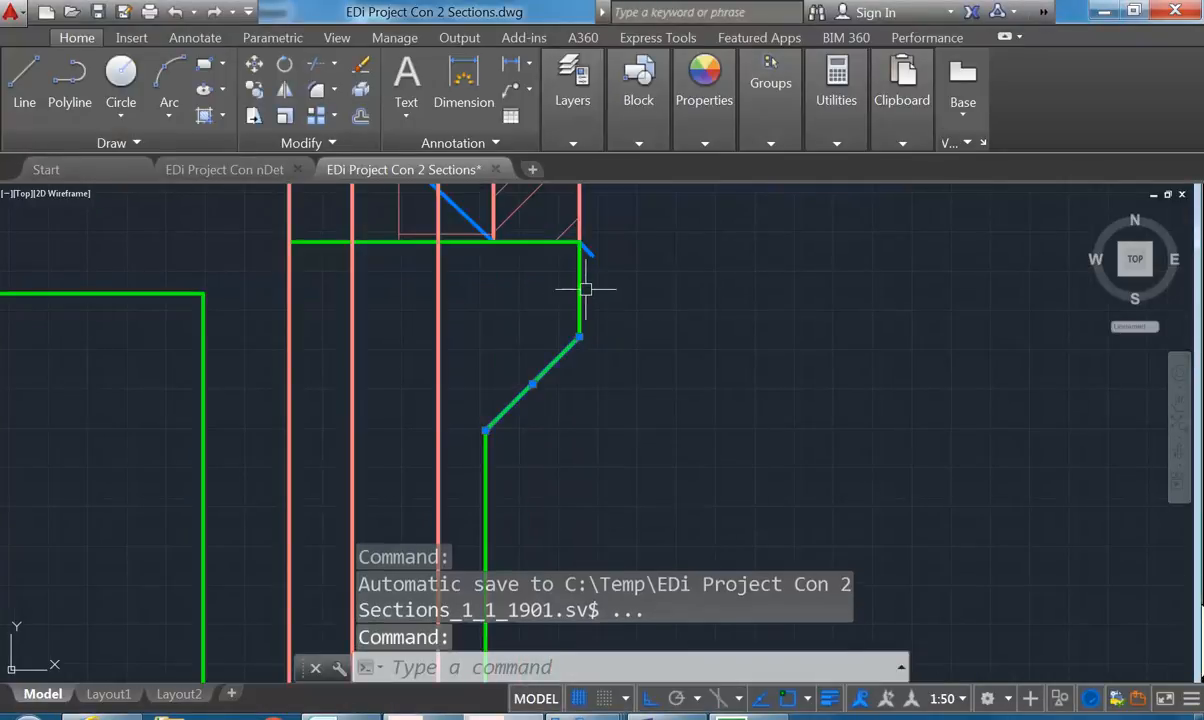
{"action": "key", "text": "Delete"}
{"action": "mouse_move", "coordinate": [420, 341]}
{"action": "middle_mouse_down"}
{"action": "mouse_move", "coordinate": [470, 370]}
{"action": "mouse_move", "coordinate": [433, 355]}
{"action": "mouse_move", "coordinate": [500, 355]}
{"action": "middle_mouse_up"}
{"action": "scroll", "coordinate": [499, 353], "scroll_direction": "down", "scroll_amount": 2}
{"action": "middle_click_drag", "start_coordinate": [465, 422], "coordinate": [507, 361]}
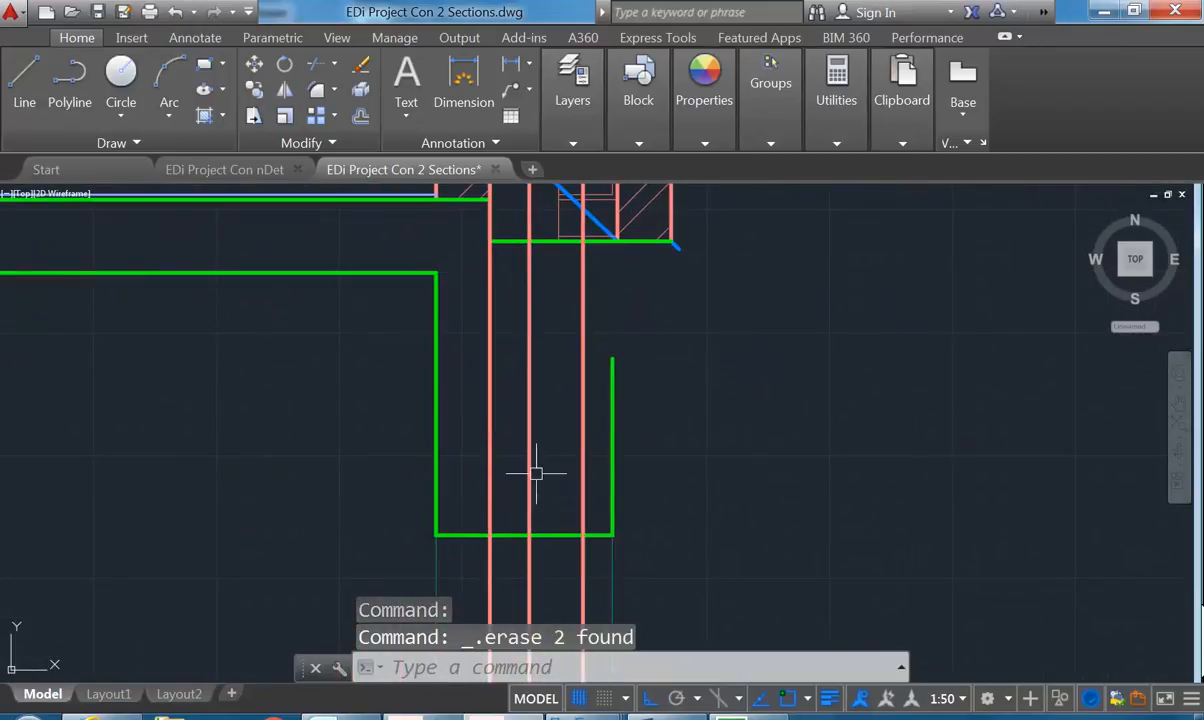
Examine how the lower edge beam and slab line up with the wall above and the projected masonry lines
{"action": "scroll", "coordinate": [540, 473], "scroll_direction": "down", "scroll_amount": 2}
{"action": "middle_click_drag", "start_coordinate": [578, 541], "coordinate": [567, 497]}
{"action": "scroll", "coordinate": [553, 438], "scroll_direction": "up", "scroll_amount": 2}
{"action": "scroll", "coordinate": [569, 441], "scroll_direction": "down", "scroll_amount": 1}
{"action": "middle_click_drag", "start_coordinate": [567, 441], "coordinate": [600, 442]}
{"action": "scroll", "coordinate": [402, 366], "scroll_direction": "down", "scroll_amount": 2}
{"action": "mouse_move", "coordinate": [402, 366]}
{"action": "middle_mouse_down"}
{"action": "mouse_move", "coordinate": [446, 387]}
{"action": "mouse_move", "coordinate": [496, 485]}
{"action": "middle_mouse_up"}
{"action": "scroll", "coordinate": [469, 402], "scroll_direction": "up", "scroll_amount": 1}
{"action": "scroll", "coordinate": [490, 410], "scroll_direction": "down", "scroll_amount": 1}
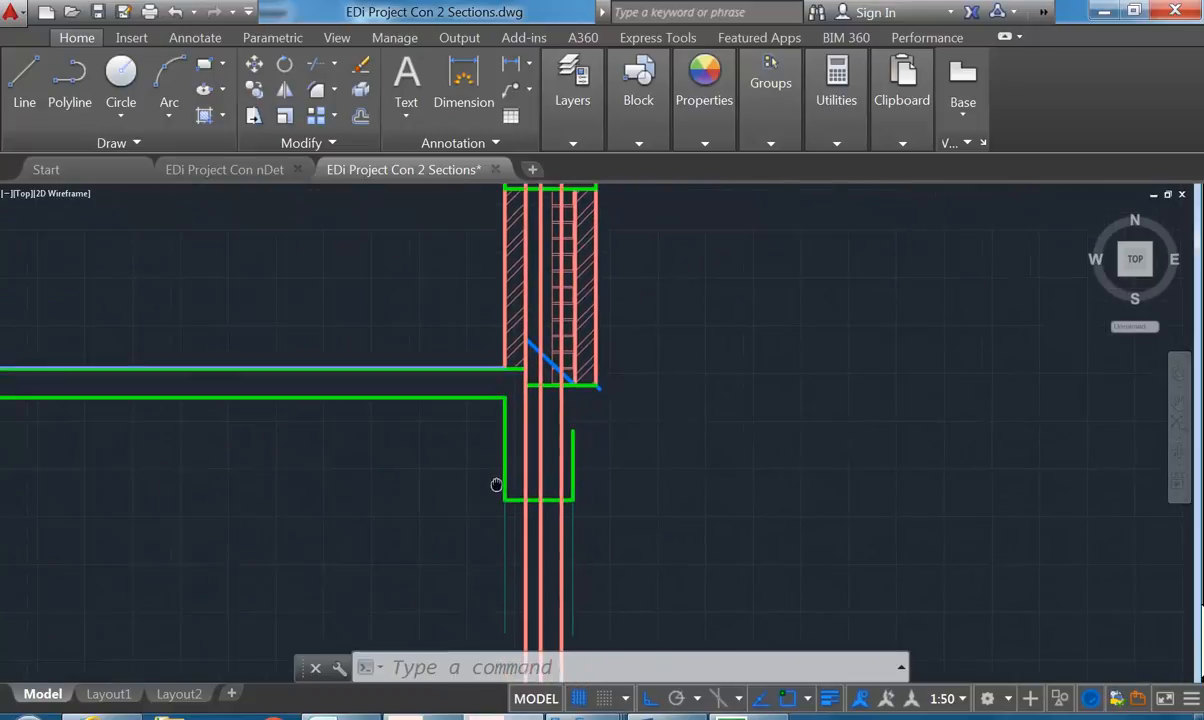
{"action": "scroll", "coordinate": [505, 516], "scroll_direction": "up", "scroll_amount": 2}
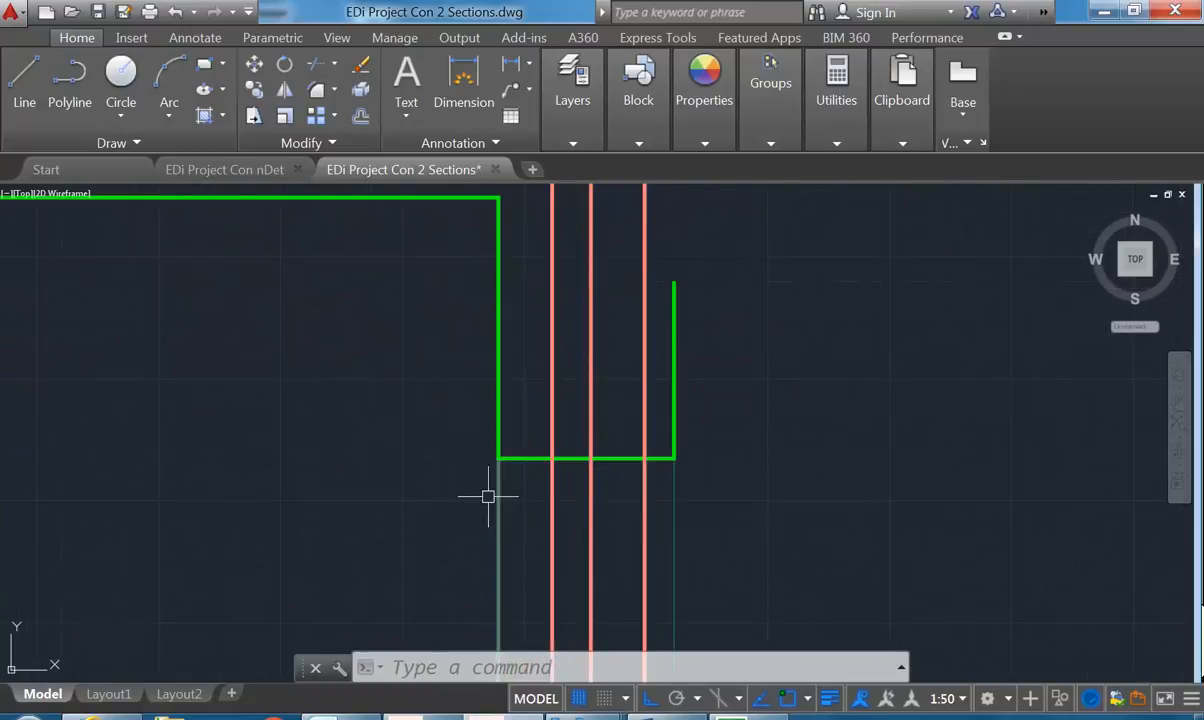
{"action": "scroll", "coordinate": [486, 384], "scroll_direction": "down", "scroll_amount": 2}
{"action": "middle_click_drag", "start_coordinate": [486, 384], "coordinate": [488, 402]}
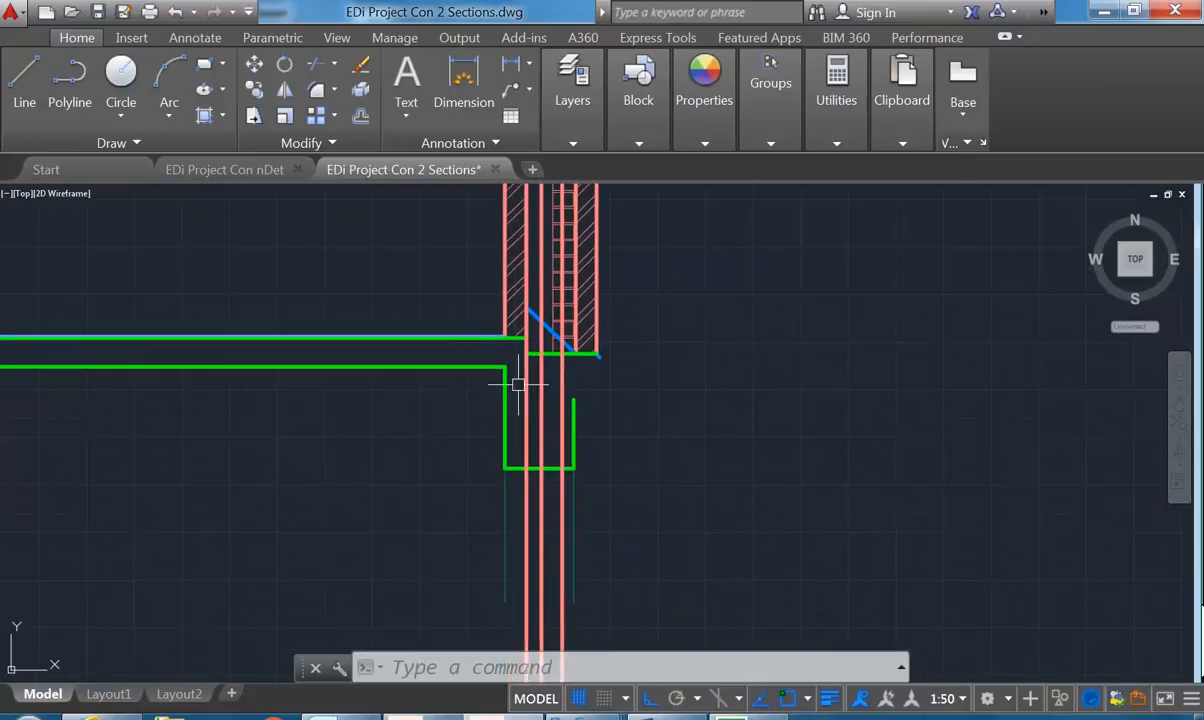
Trim the innermost projected masonry line out of the lower edge beam, using the beam's bottom line as a cutting edge
{"action": "left_click", "coordinate": [325, 67]}
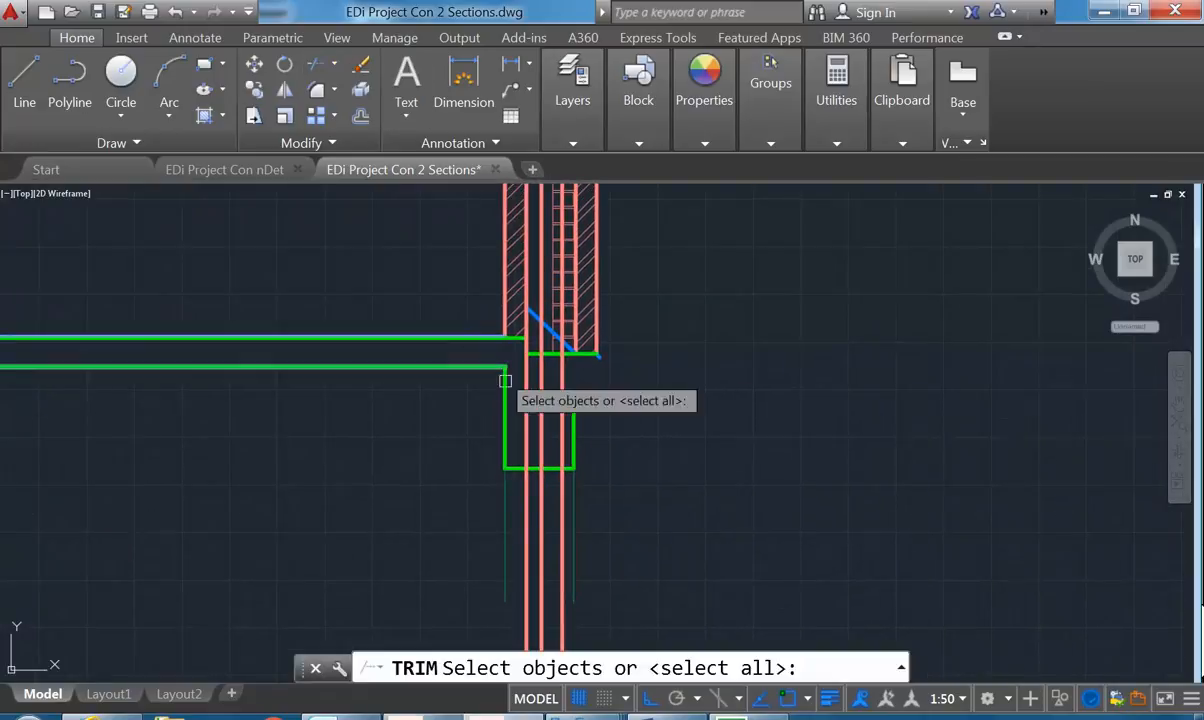
{"action": "left_click", "coordinate": [512, 470]}
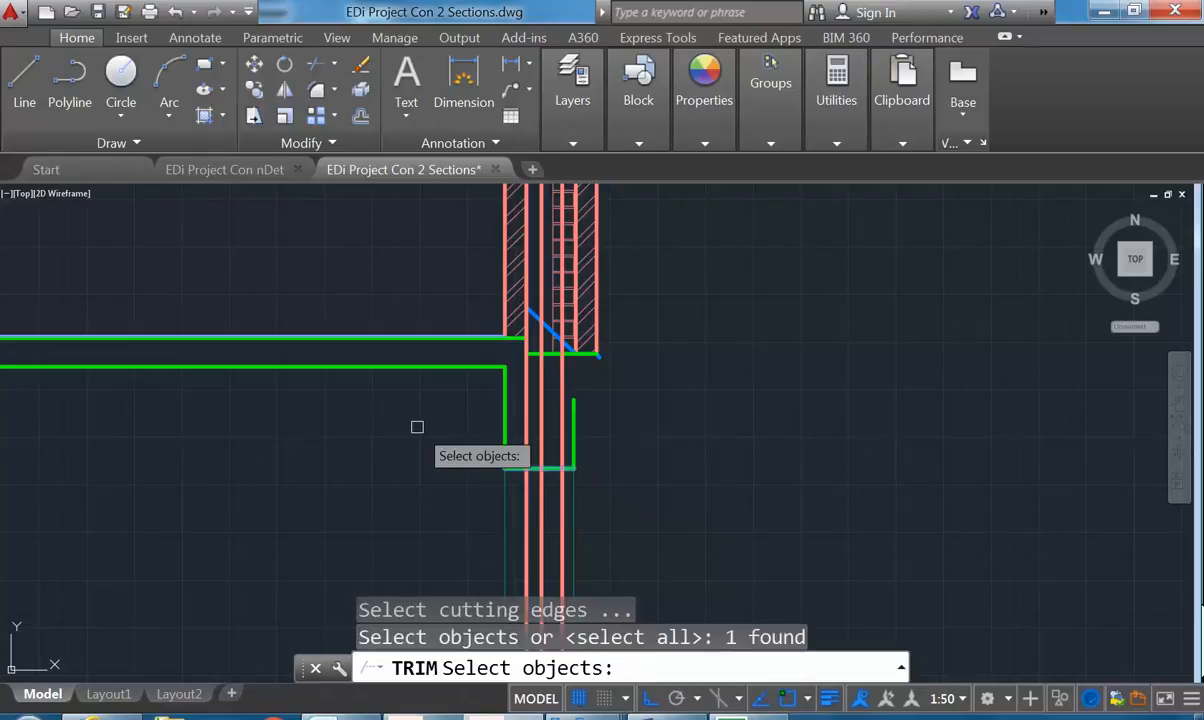
{"action": "right_click", "coordinate": [510, 419]}
{"action": "right_click", "coordinate": [440, 396]}
{"action": "left_click", "coordinate": [459, 404]}
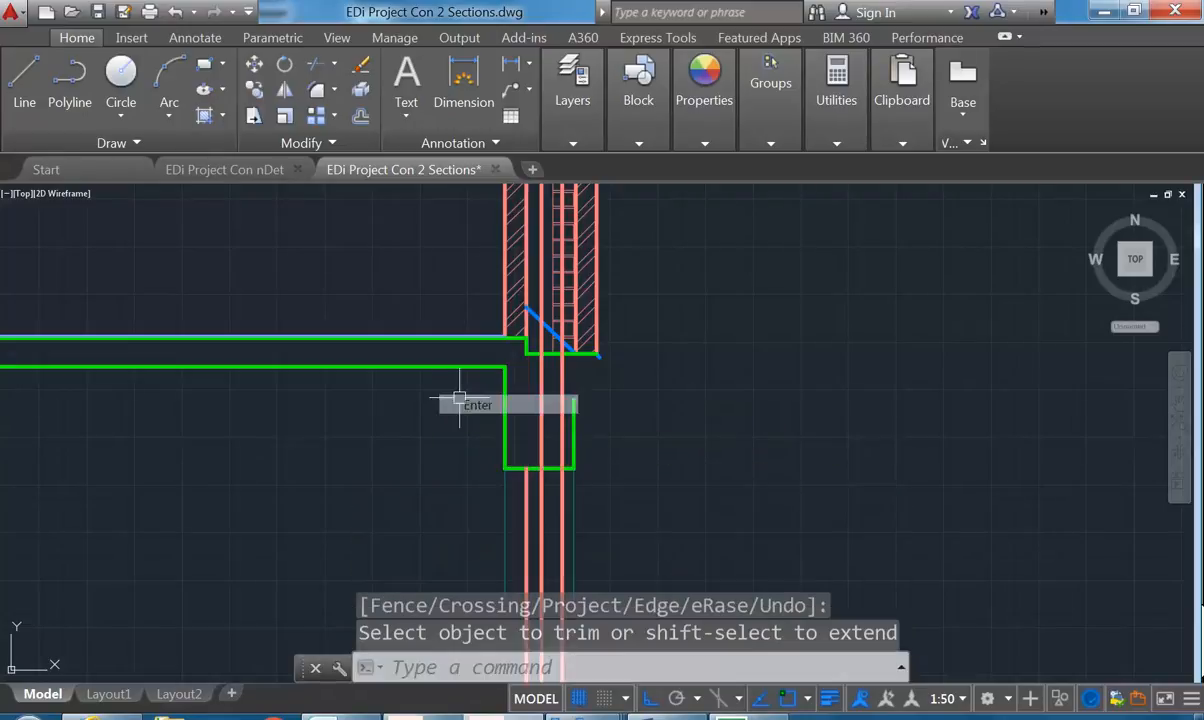
Move the lower edge beam's outline 60 inward, bringing its outer bottom corner onto the outermost projected masonry line
{"action": "scroll", "coordinate": [460, 398], "scroll_direction": "down", "scroll_amount": 2}
{"action": "scroll", "coordinate": [518, 403], "scroll_direction": "up", "scroll_amount": 2}
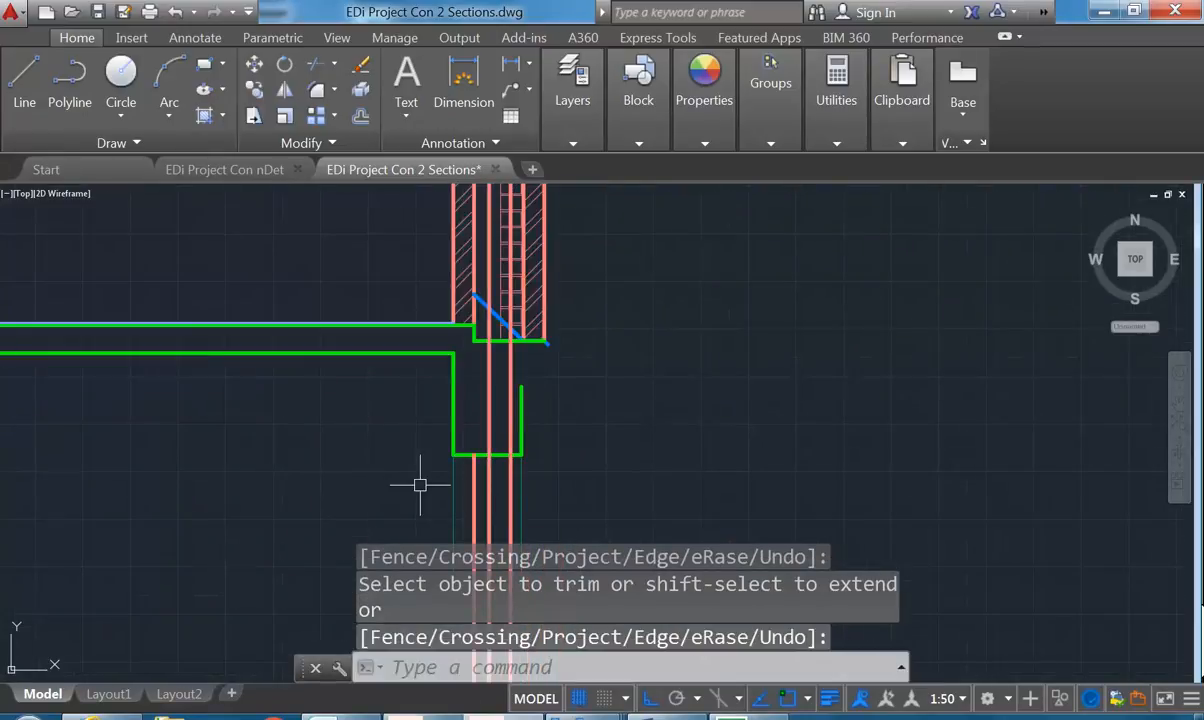
{"action": "scroll", "coordinate": [415, 482], "scroll_direction": "up", "scroll_amount": 2}
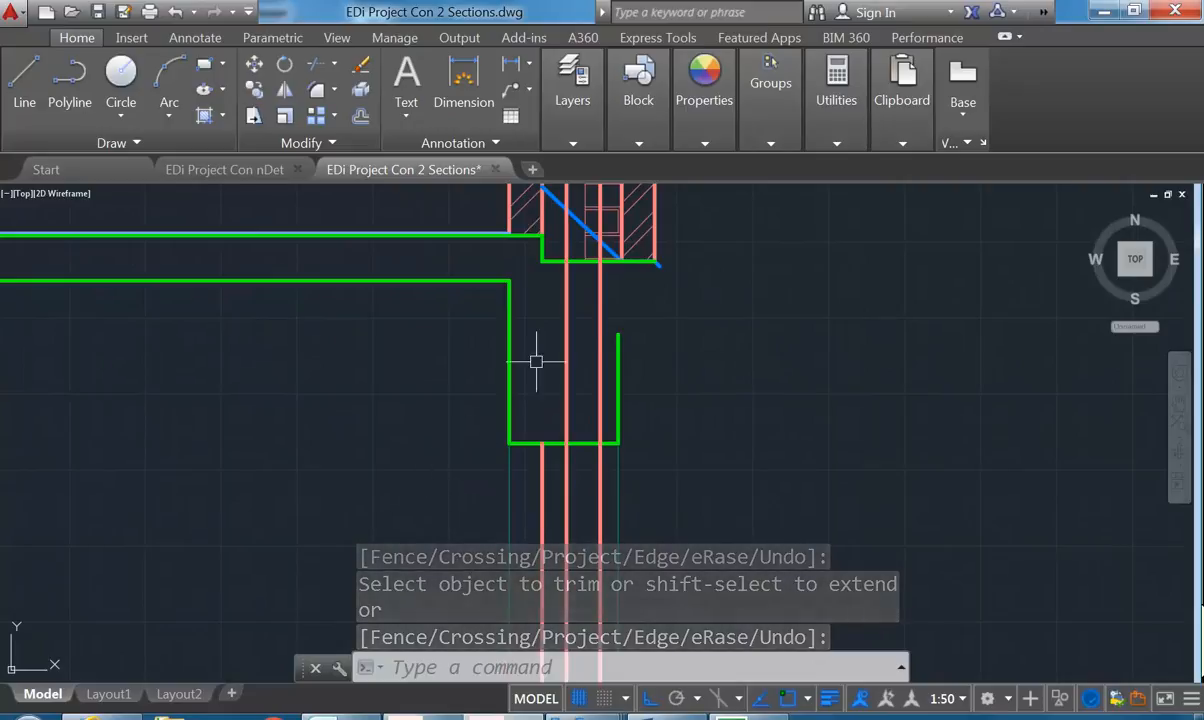
{"action": "mouse_move", "coordinate": [605, 285]}
{"action": "middle_mouse_down"}
{"action": "mouse_move", "coordinate": [588, 317]}
{"action": "mouse_move", "coordinate": [601, 319]}
{"action": "middle_mouse_up"}
{"action": "left_click", "coordinate": [445, 539]}
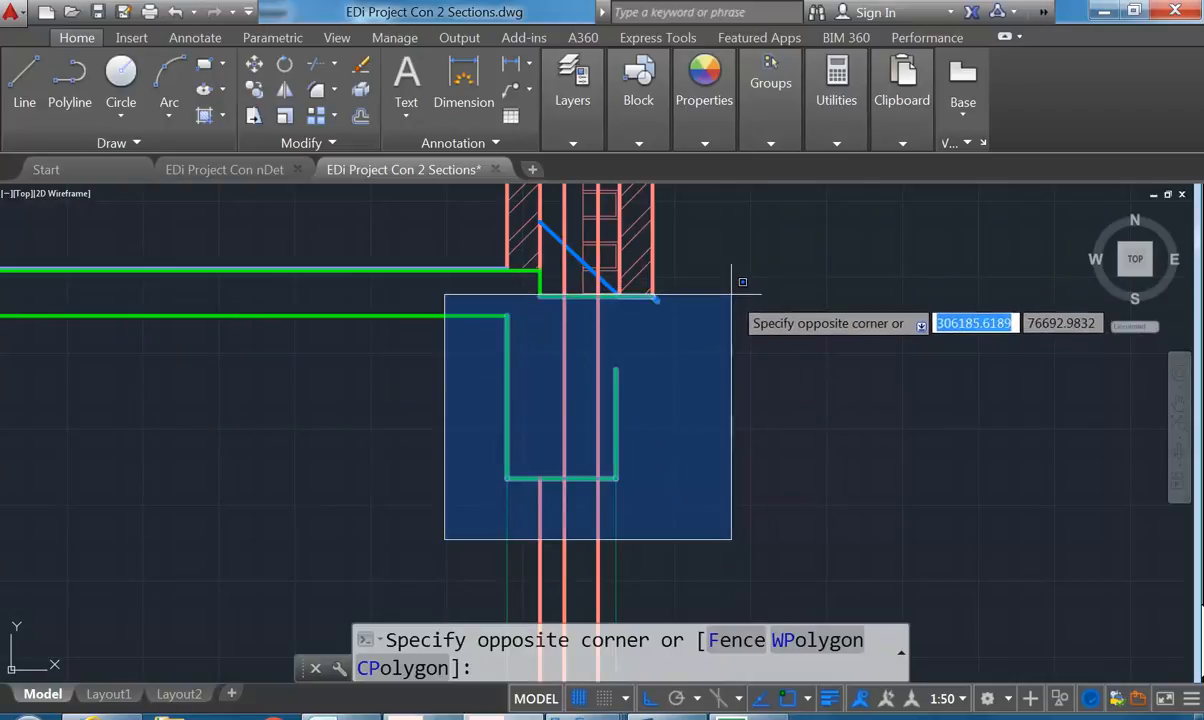
{"action": "left_click", "coordinate": [735, 297]}
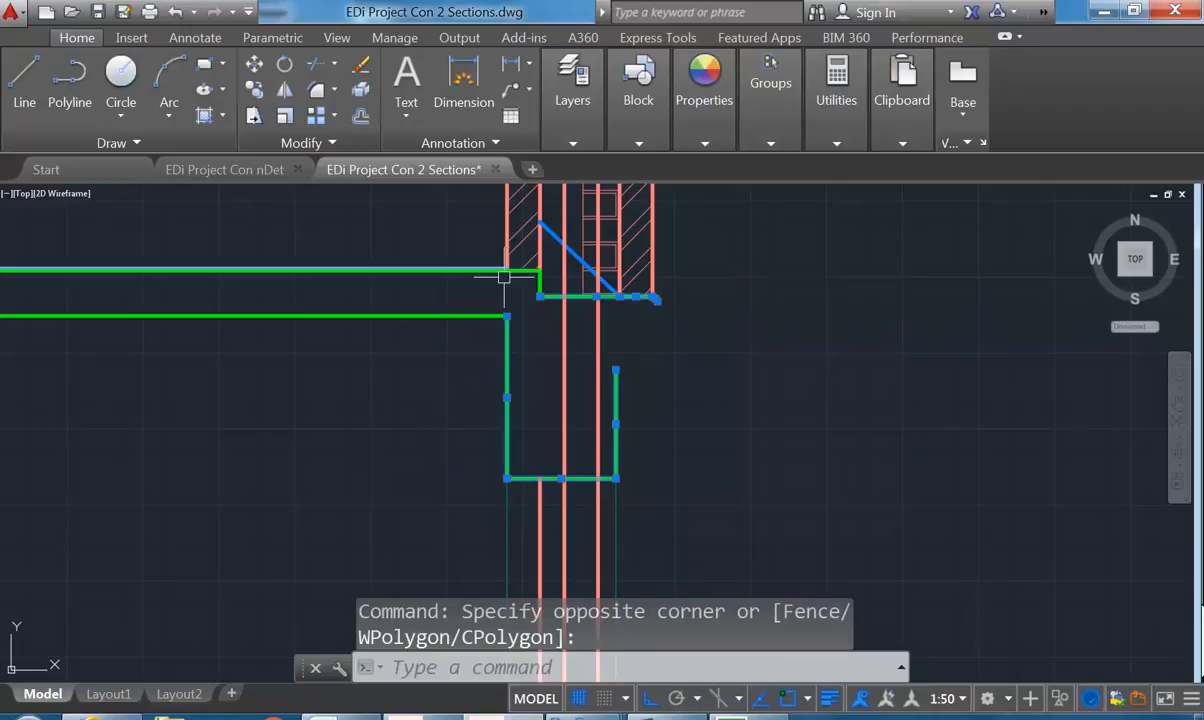
{"action": "middle_click_drag", "start_coordinate": [540, 329], "coordinate": [535, 362]}
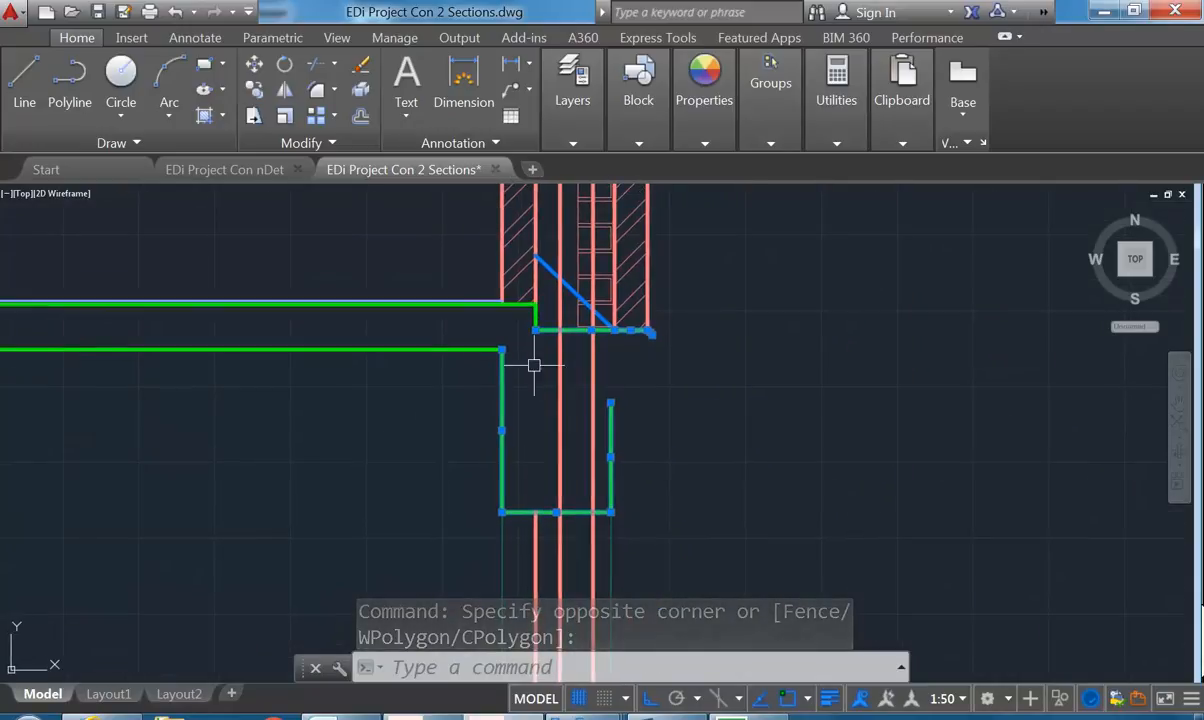
{"action": "left_click", "coordinate": [254, 65]}
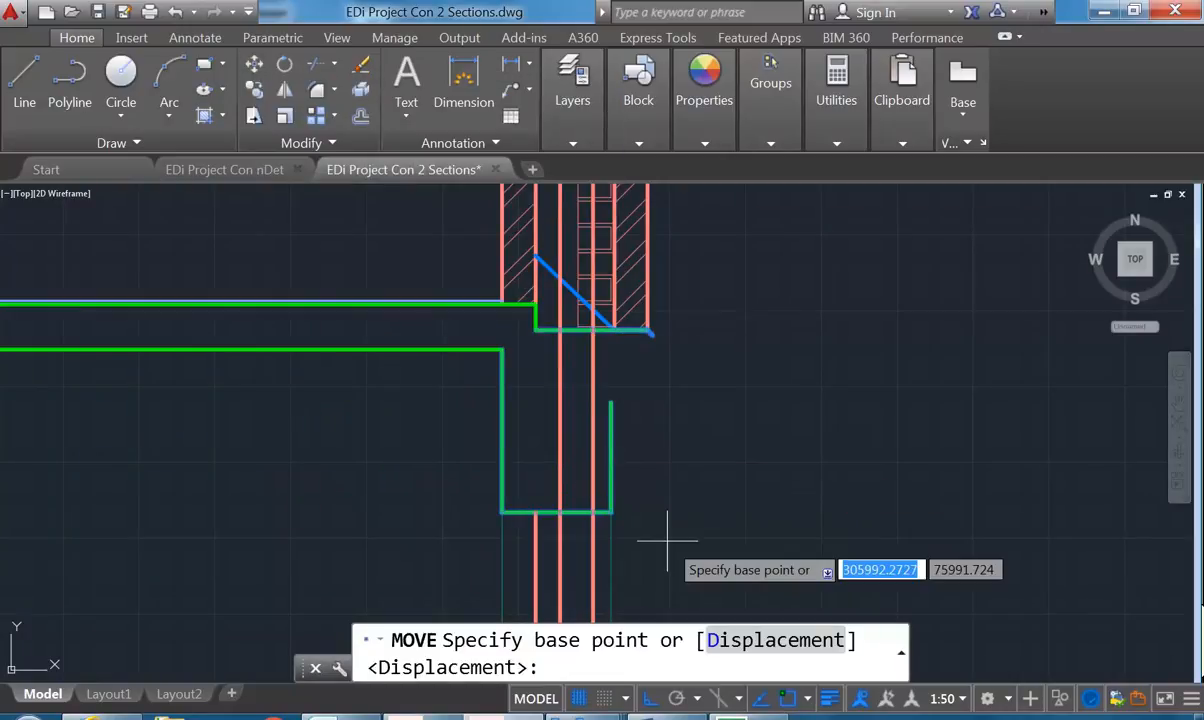
{"action": "left_click", "coordinate": [610, 513]}
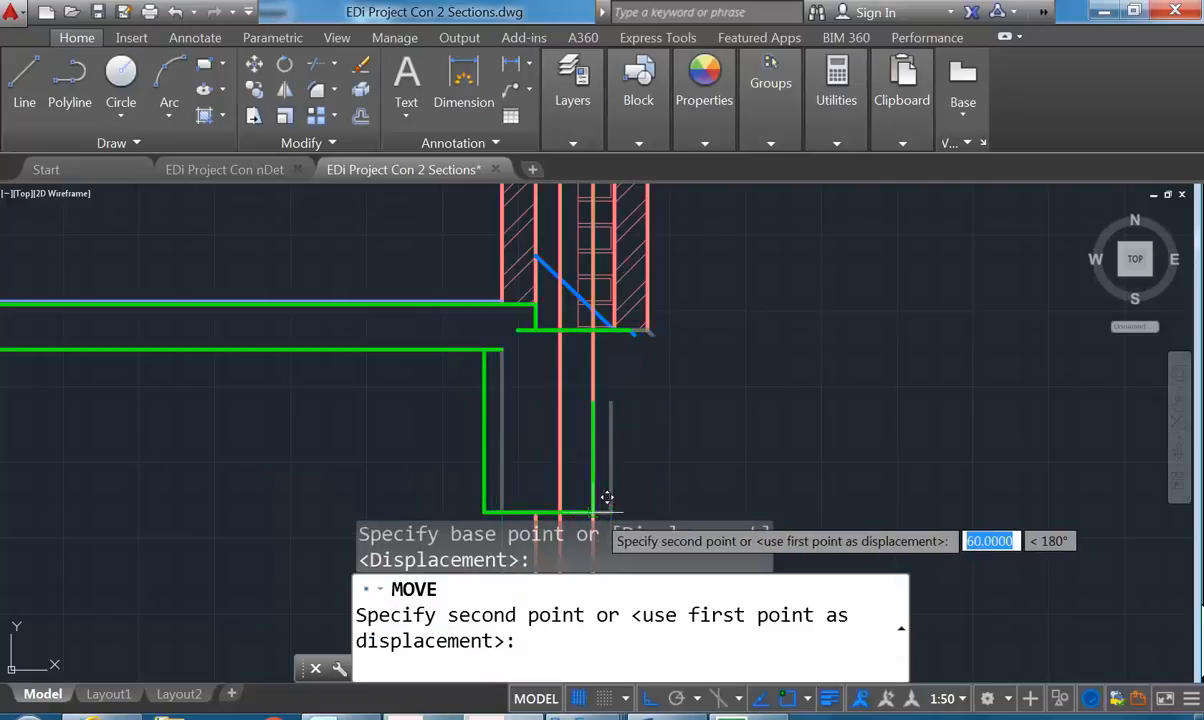
{"action": "left_click", "coordinate": [594, 512]}
{"action": "scroll", "coordinate": [473, 398], "scroll_direction": "down", "scroll_amount": 2}
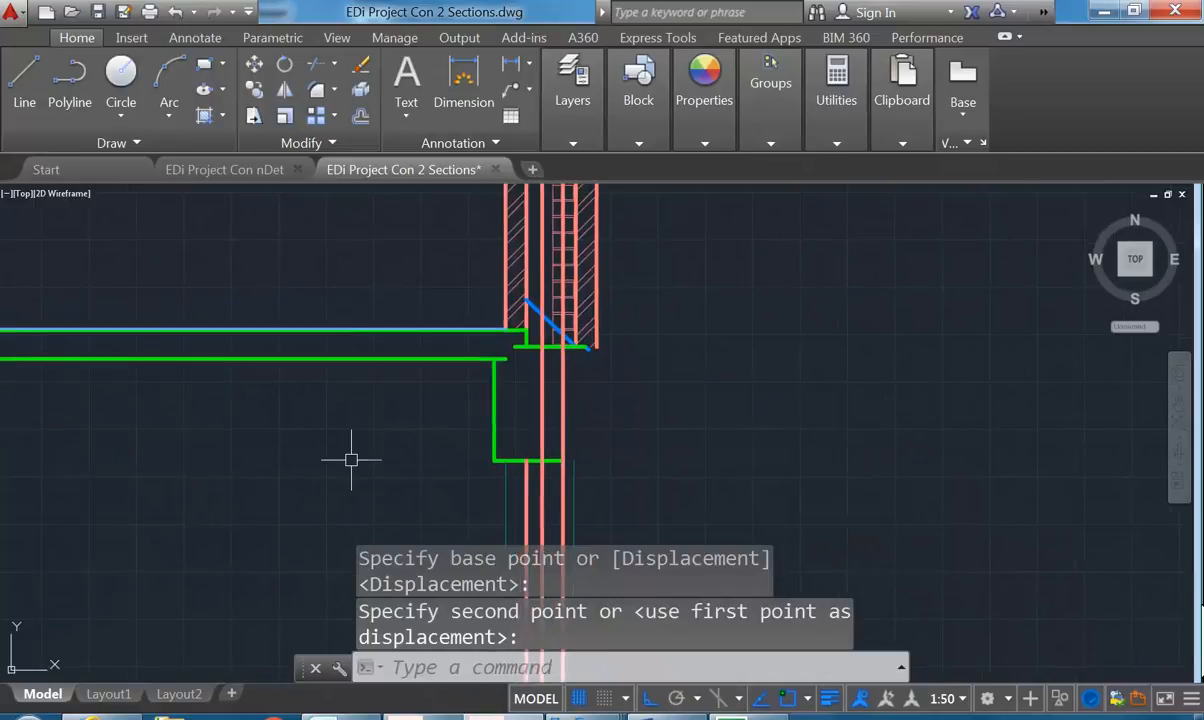
Move the same lower edge beam outline a further 230 horizontally towards the interior
{"action": "left_click", "coordinate": [256, 66]}
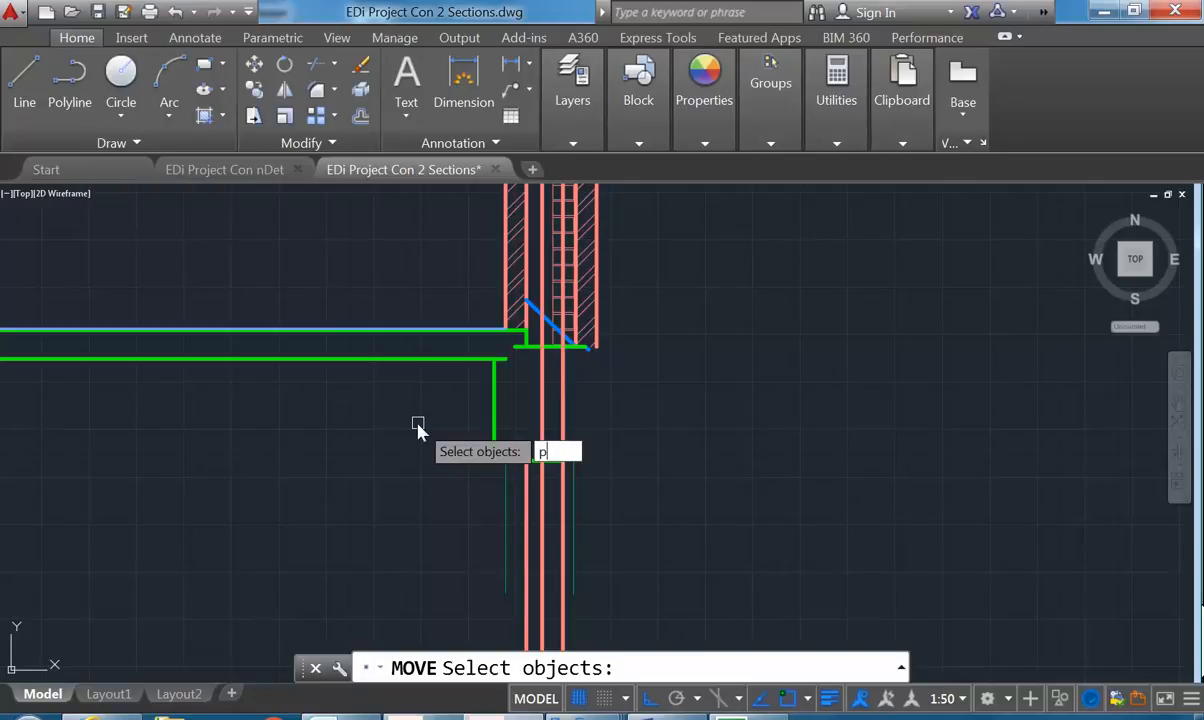
{"action": "key", "text": "Return"}
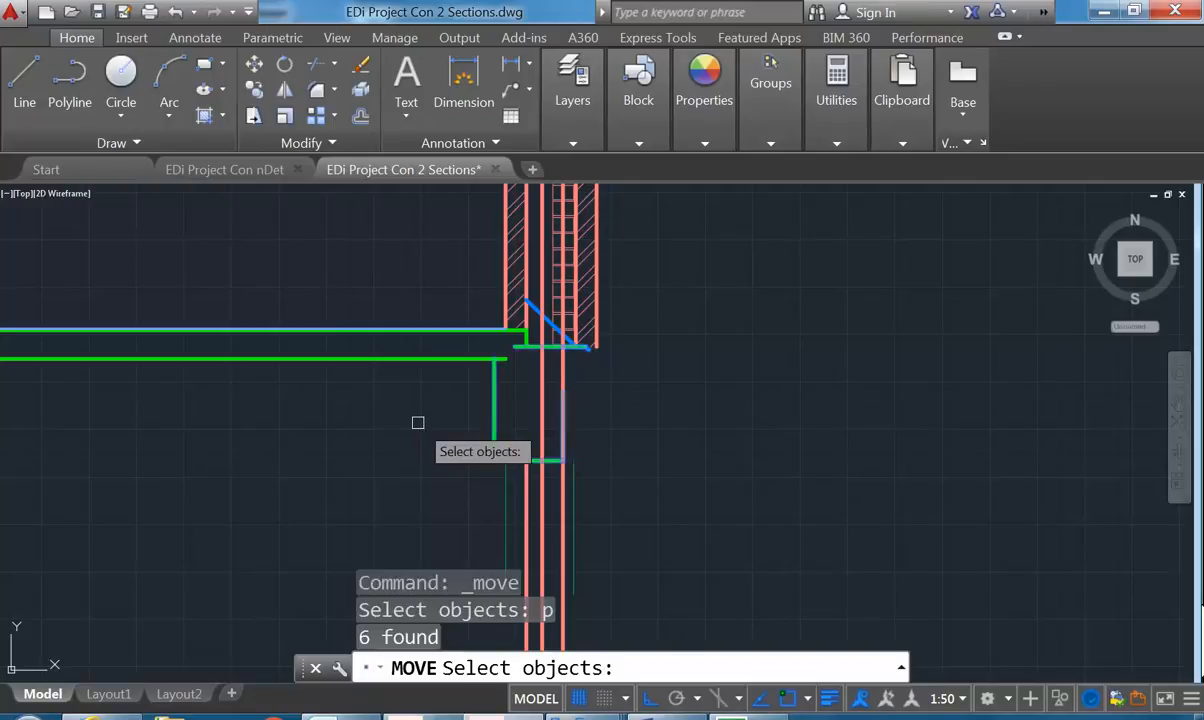
{"action": "key", "text": "Return"}
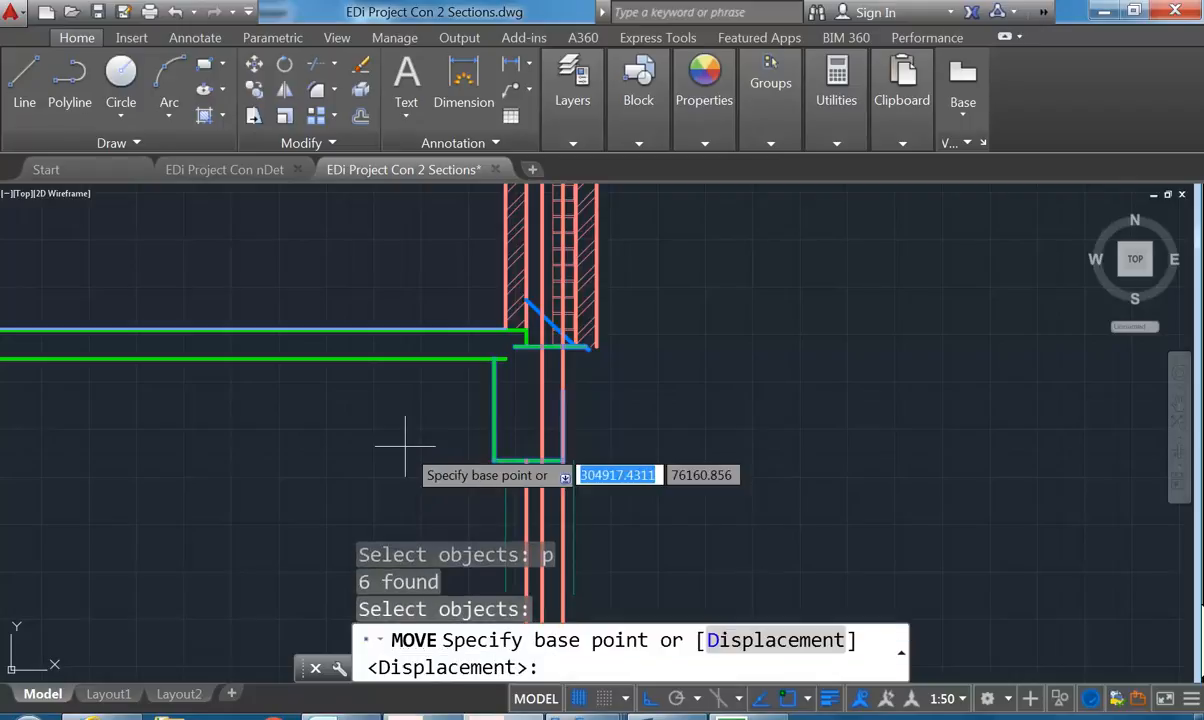
{"action": "left_click", "coordinate": [433, 417]}
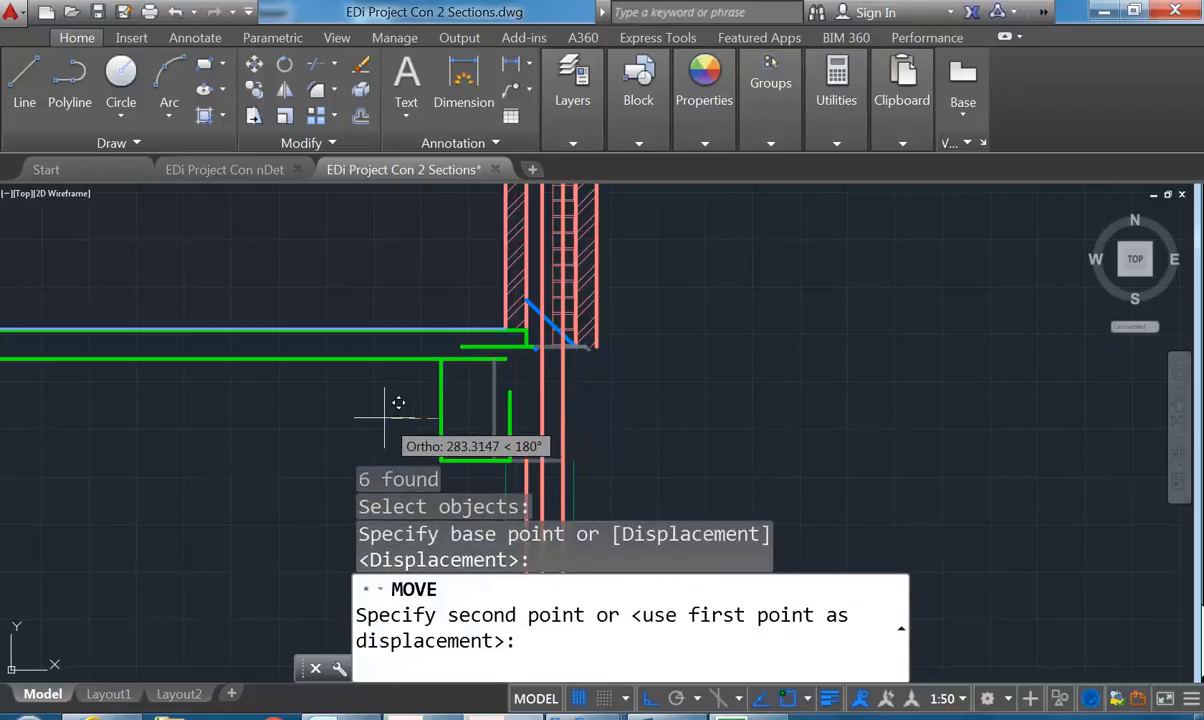
{"action": "type", "text": "230"}
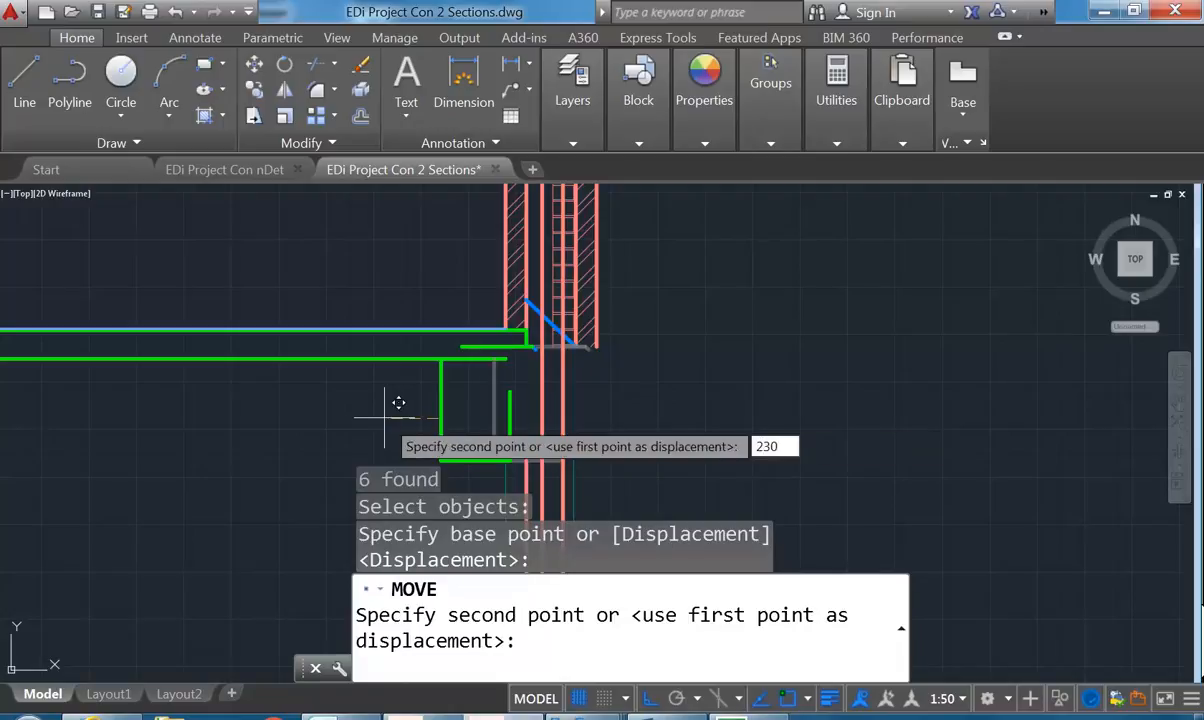
{"action": "key", "text": "Return"}
Delete the thin vertical projection lines left below the lower edge beam
{"action": "middle_click_drag", "start_coordinate": [384, 418], "coordinate": [381, 366]}
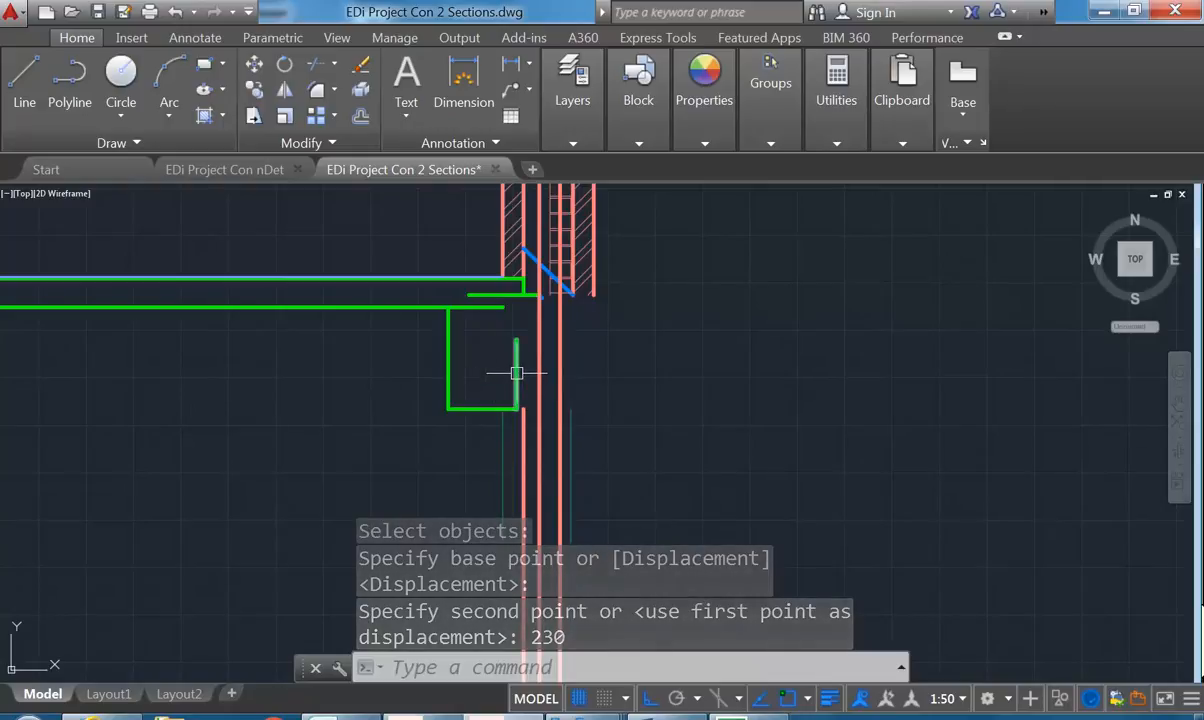
{"action": "scroll", "coordinate": [514, 374], "scroll_direction": "up", "scroll_amount": 2}
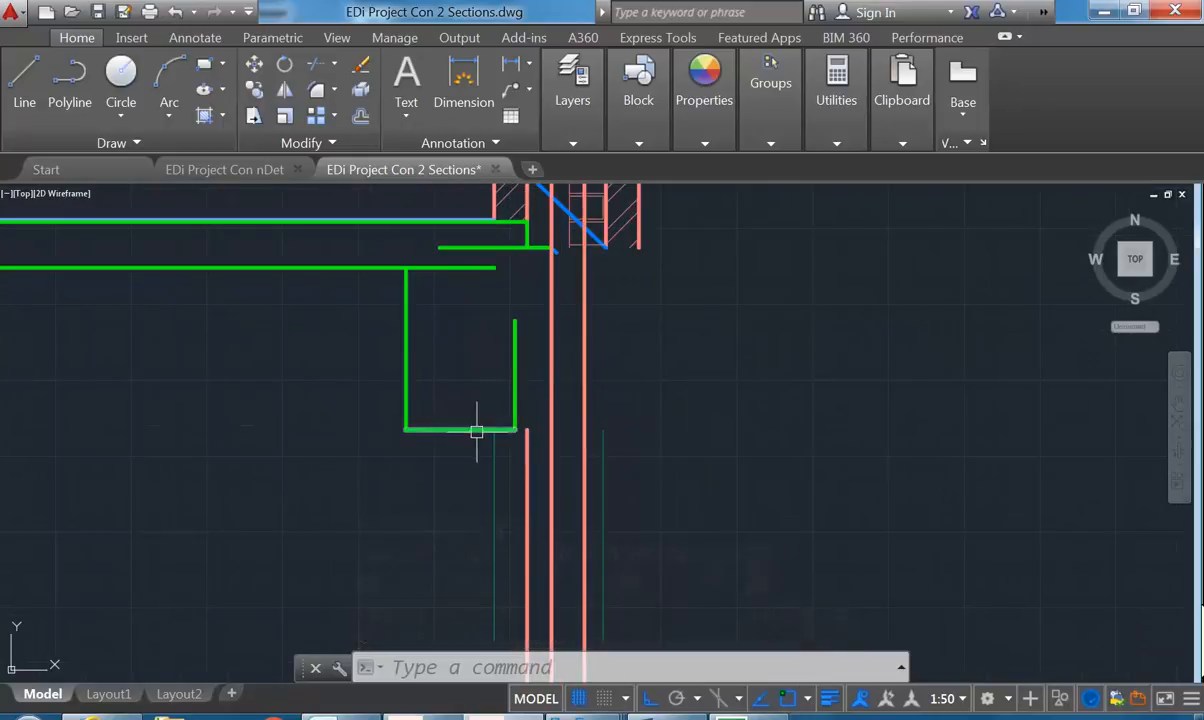
{"action": "mouse_move", "coordinate": [510, 369]}
{"action": "middle_mouse_down"}
{"action": "mouse_move", "coordinate": [523, 388]}
{"action": "mouse_move", "coordinate": [503, 439]}
{"action": "middle_mouse_up"}
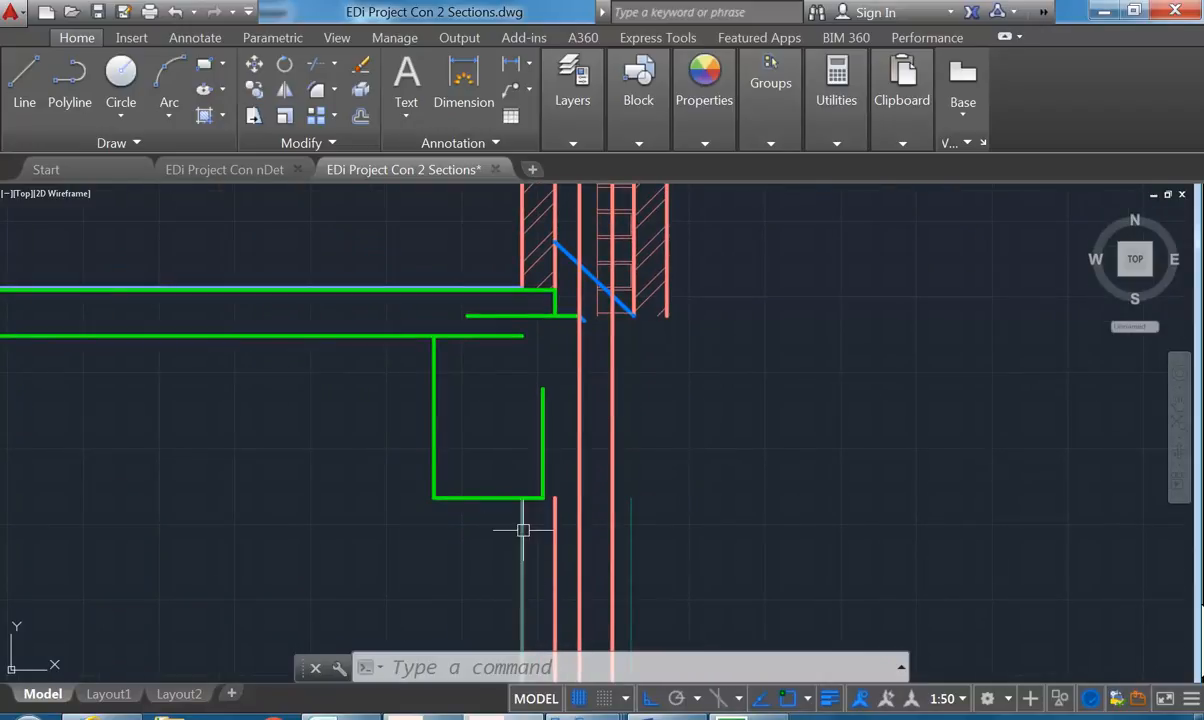
{"action": "scroll", "coordinate": [515, 330], "scroll_direction": "down", "scroll_amount": 6}
{"action": "scroll", "coordinate": [506, 400], "scroll_direction": "up", "scroll_amount": 3}
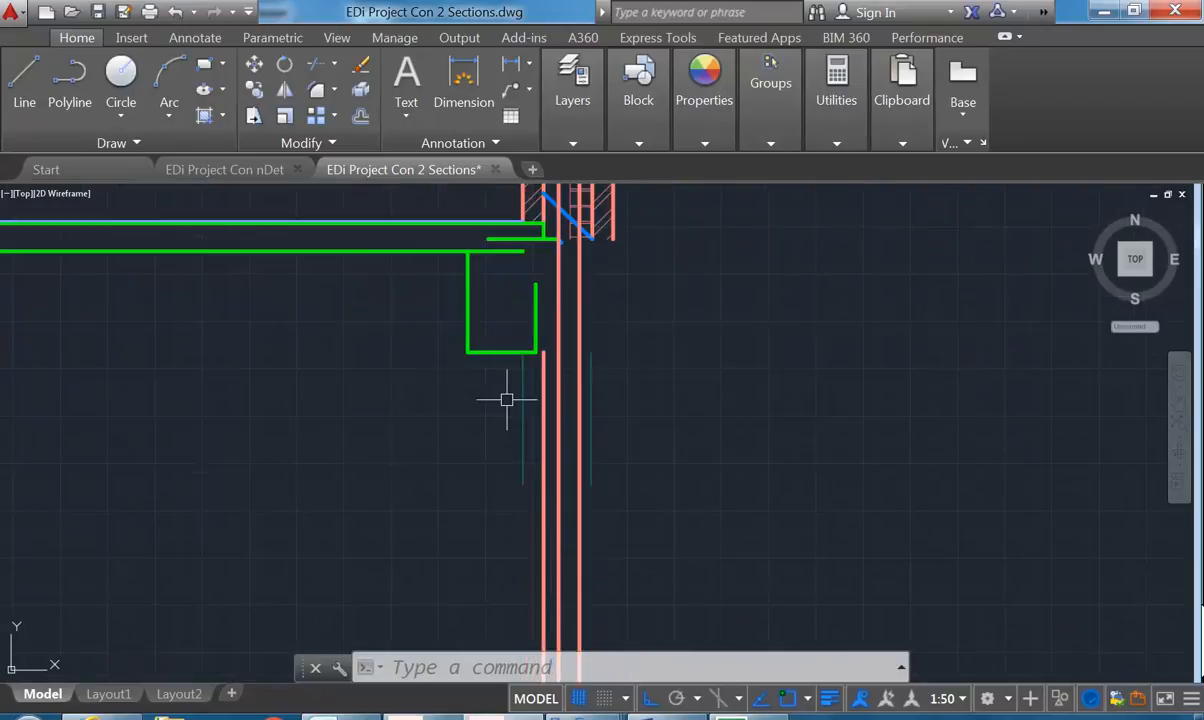
{"action": "left_click", "coordinate": [524, 397]}
{"action": "key", "text": "Delete"}
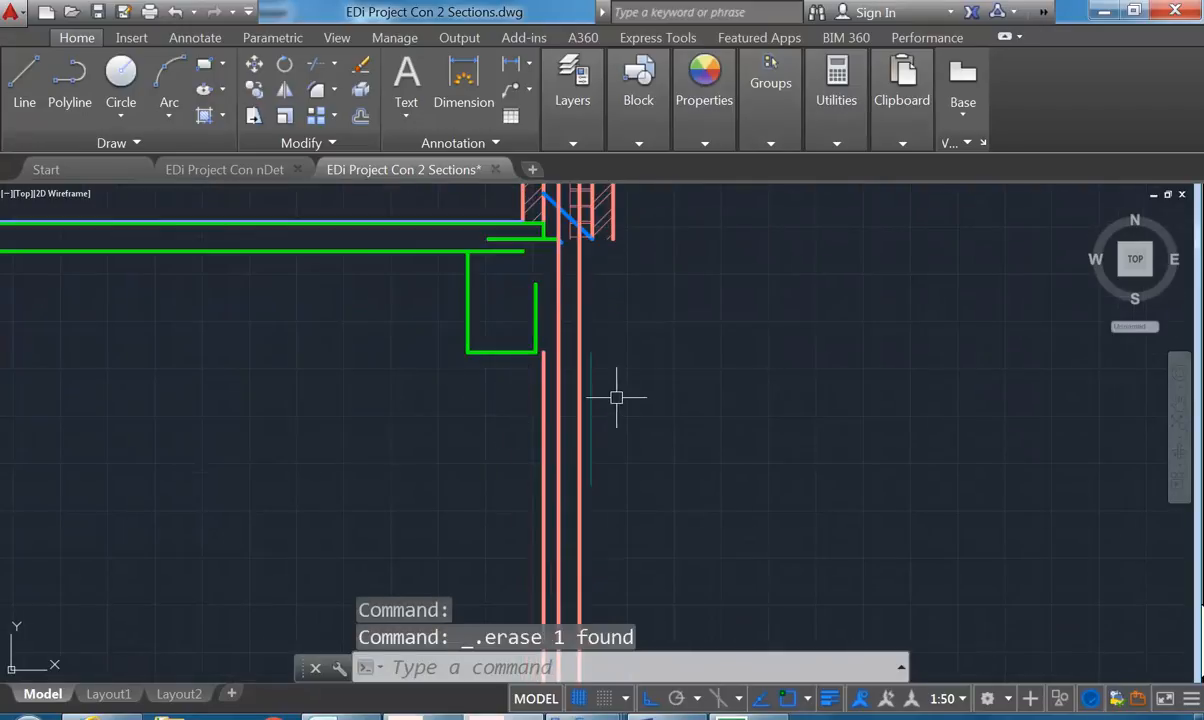
Offset the innermost masonry line below the lower edge beam by 110 towards the interior
{"action": "middle_click_drag", "start_coordinate": [473, 322], "coordinate": [425, 392]}
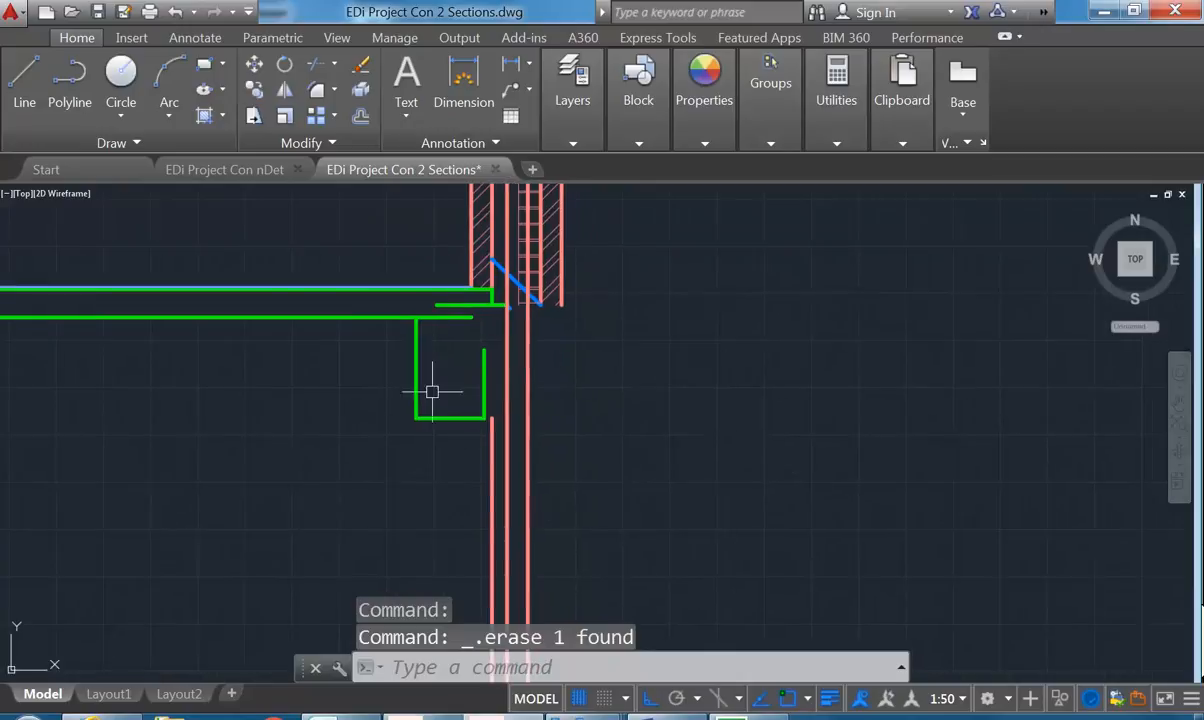
{"action": "middle_click_drag", "start_coordinate": [469, 457], "coordinate": [480, 462]}
{"action": "middle_click_drag", "start_coordinate": [414, 403], "coordinate": [416, 403]}
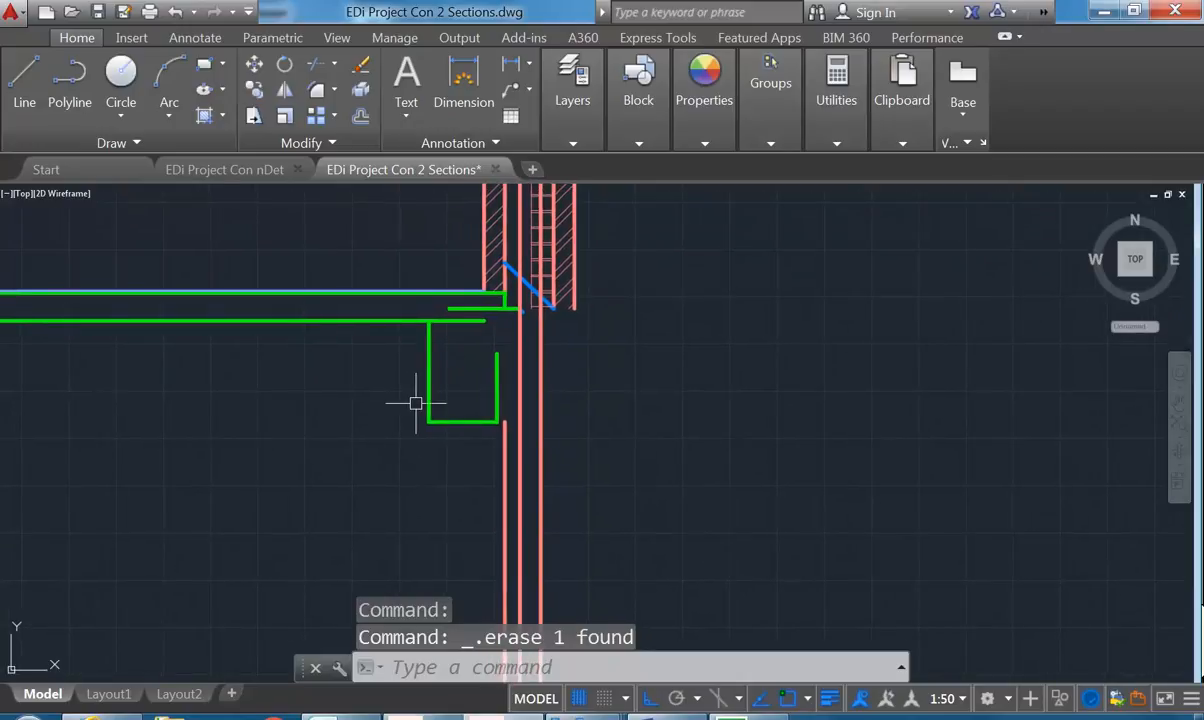
{"action": "type", "text": "o"}
{"action": "key", "text": "Return"}
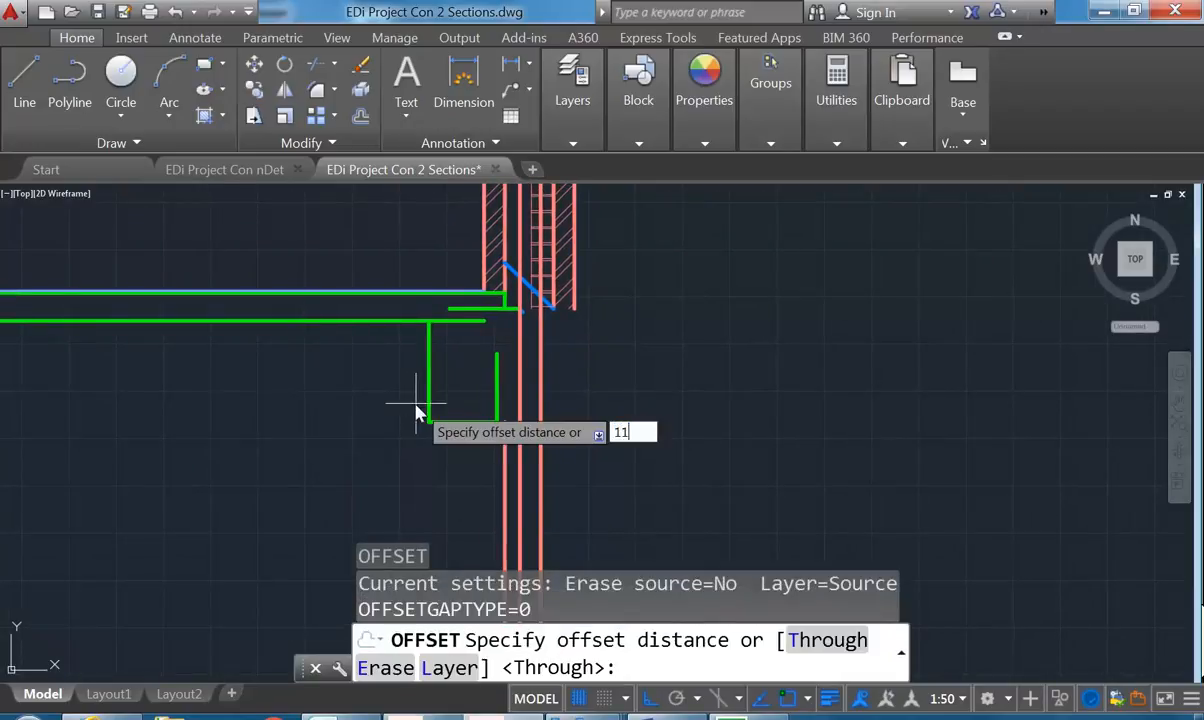
{"action": "type", "text": "110"}
{"action": "key", "text": "Return"}
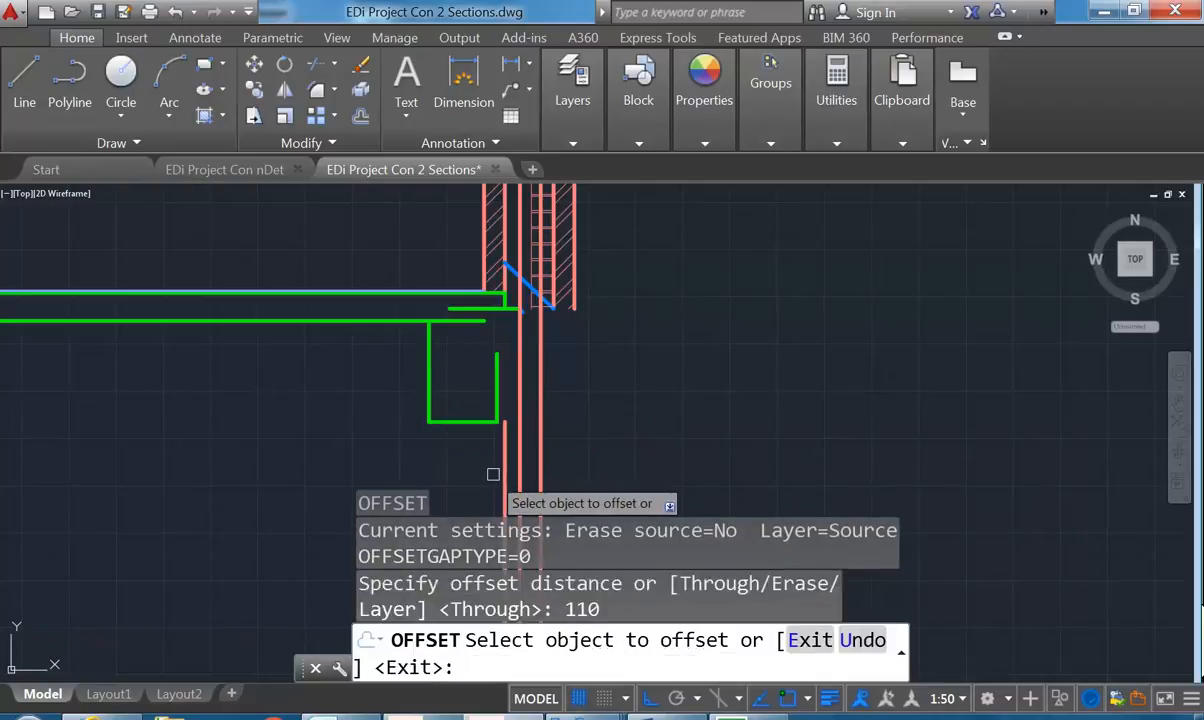
{"action": "left_click", "coordinate": [430, 415]}
{"action": "left_click", "coordinate": [436, 448]}
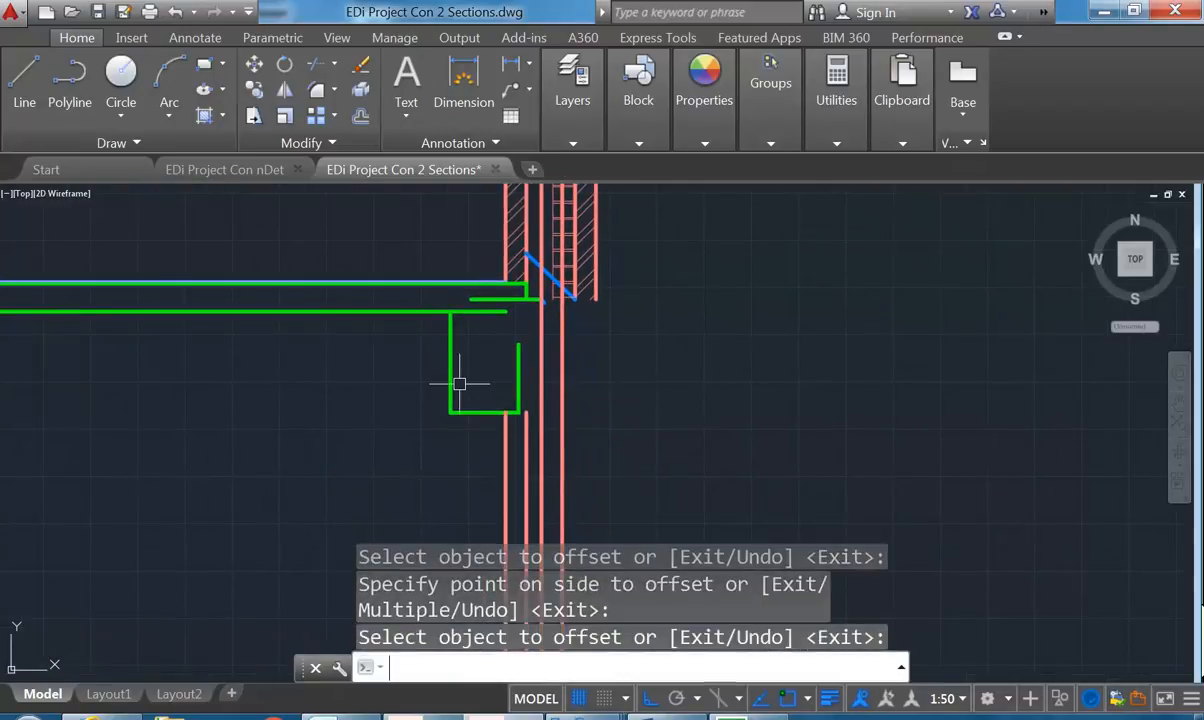
Fillet the lower slab's underside with the inner face of the moved edge beam into a sharp corner
{"action": "scroll", "coordinate": [503, 410], "scroll_direction": "up", "scroll_amount": 4}
{"action": "scroll", "coordinate": [543, 422], "scroll_direction": "down", "scroll_amount": 4}
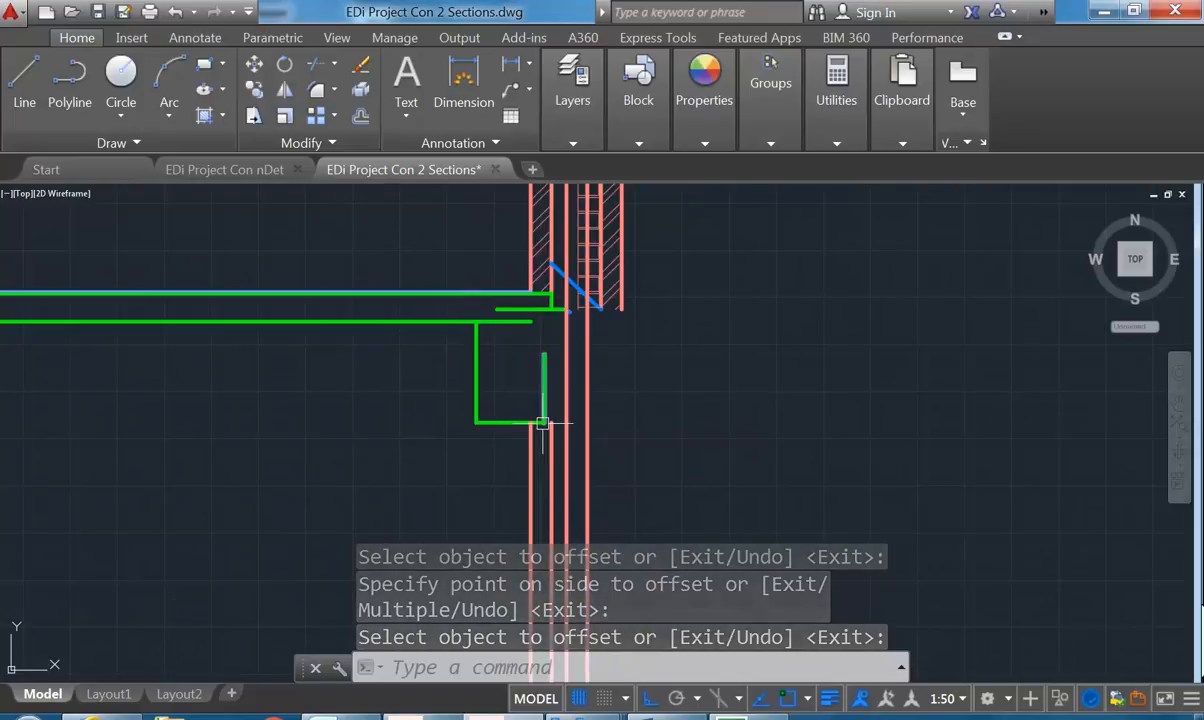
{"action": "scroll", "coordinate": [538, 418], "scroll_direction": "up", "scroll_amount": 2}
{"action": "scroll", "coordinate": [540, 416], "scroll_direction": "up", "scroll_amount": 2}
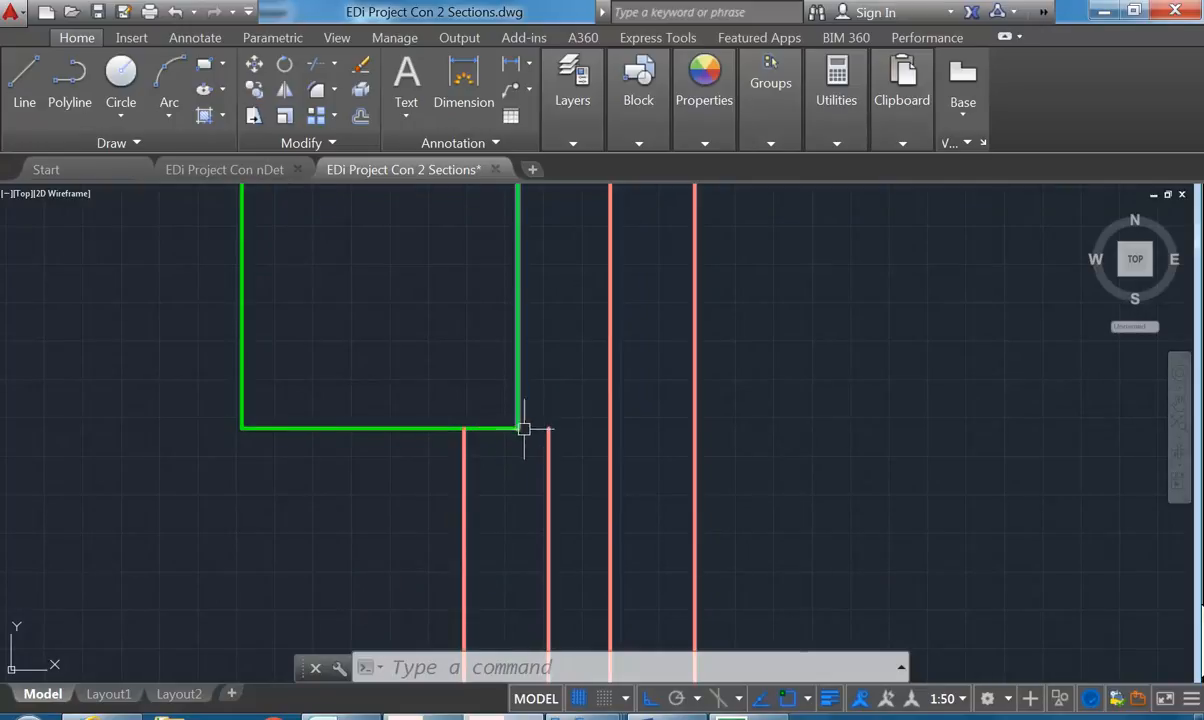
{"action": "scroll", "coordinate": [516, 419], "scroll_direction": "down", "scroll_amount": 3}
{"action": "middle_click_drag", "start_coordinate": [516, 424], "coordinate": [533, 517]}
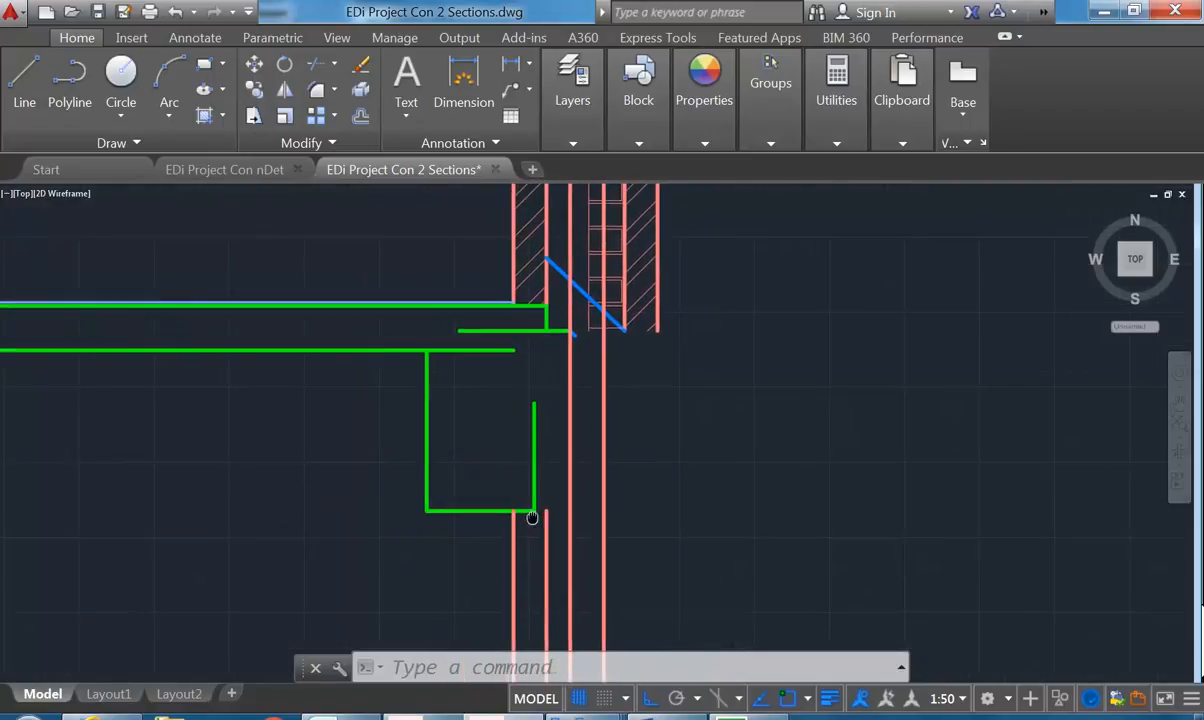
{"action": "left_click", "coordinate": [317, 92]}
{"action": "left_click", "coordinate": [401, 350]}
{"action": "left_click", "coordinate": [427, 376]}
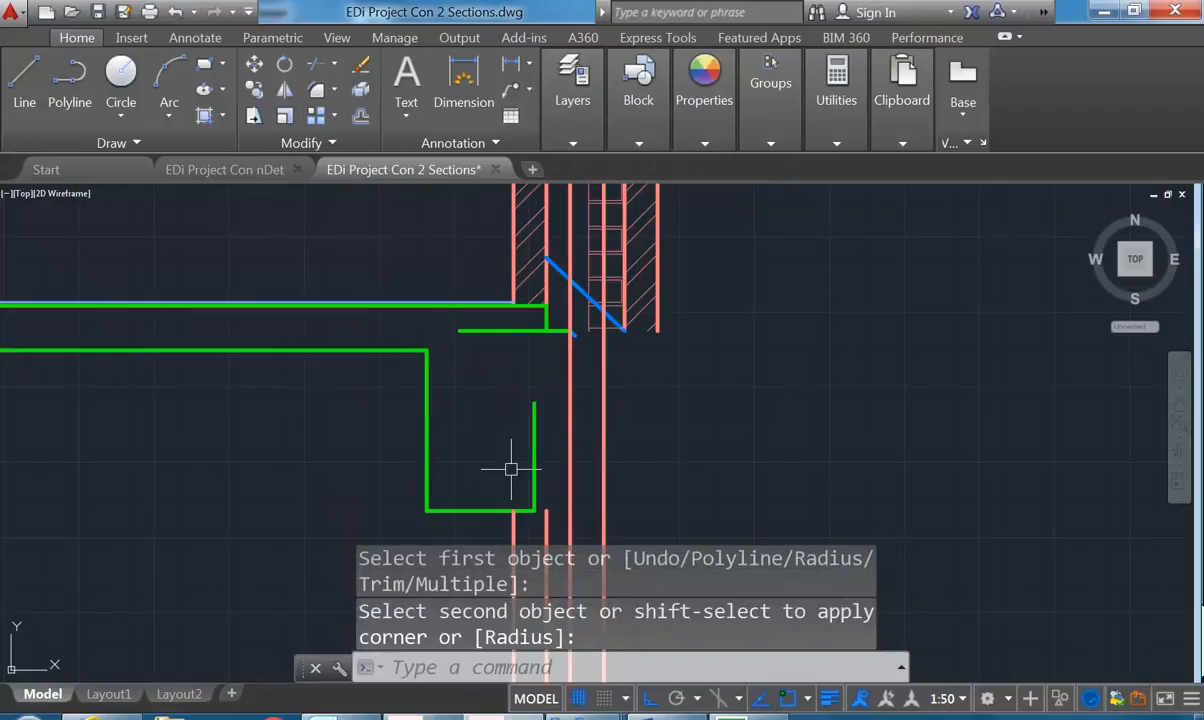
Delete the window, its concrete sill and the beam soffit lines in the external wall above the lower slab
{"action": "middle_click_drag", "start_coordinate": [443, 304], "coordinate": [463, 312]}
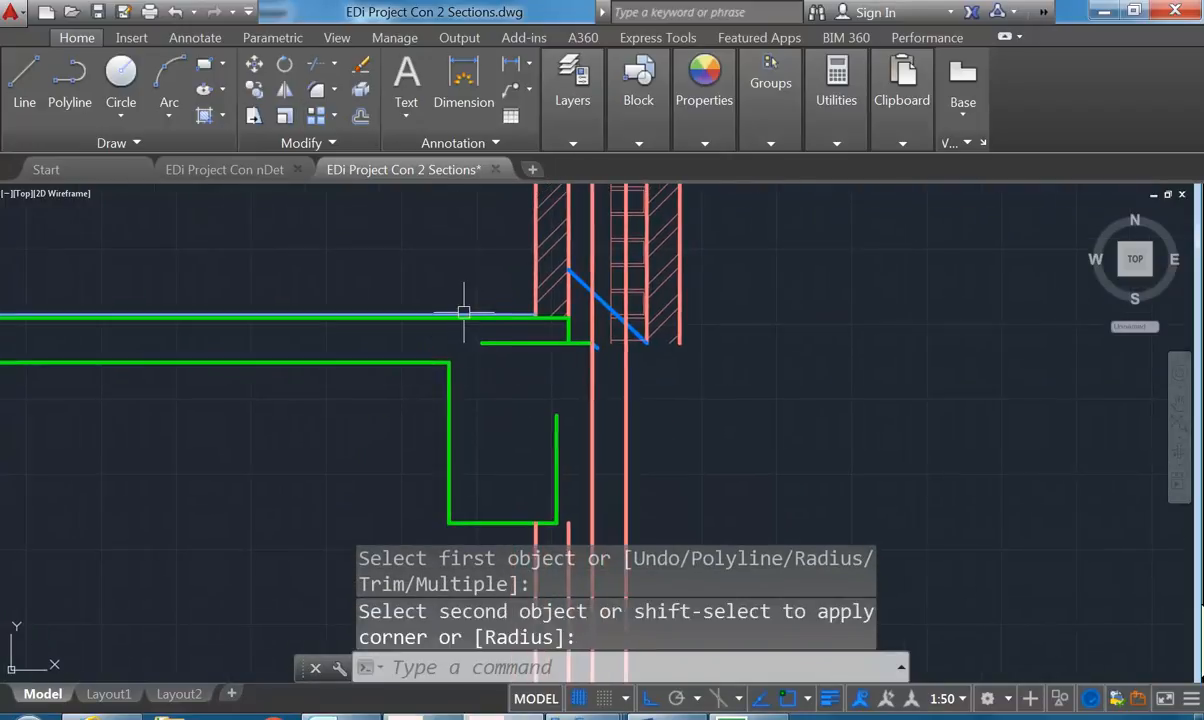
{"action": "middle_click_drag", "start_coordinate": [529, 403], "coordinate": [481, 387]}
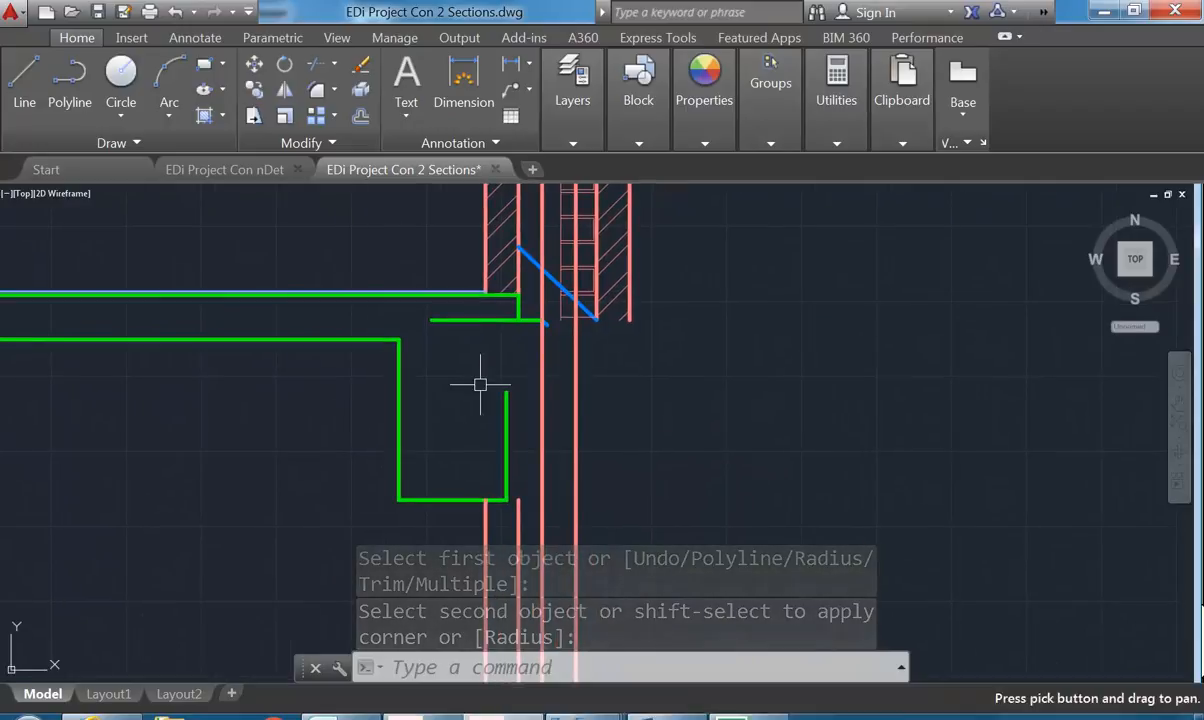
{"action": "scroll", "coordinate": [463, 413], "scroll_direction": "down", "scroll_amount": 2}
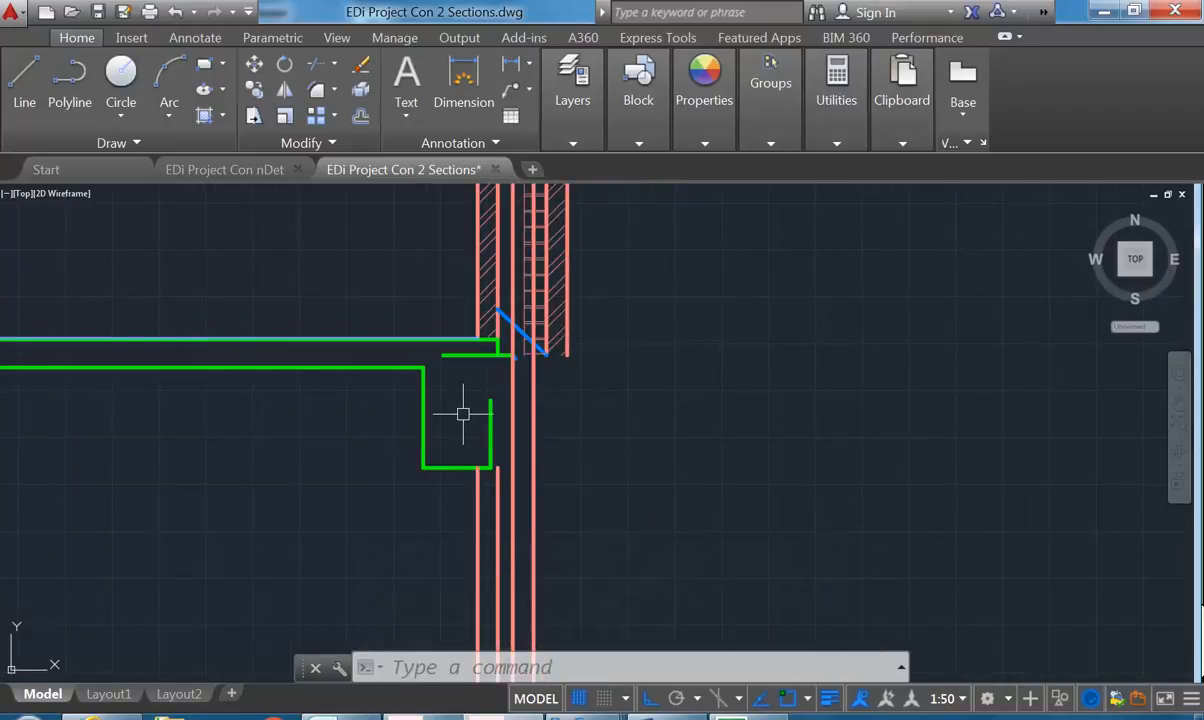
{"action": "scroll", "coordinate": [463, 413], "scroll_direction": "down", "scroll_amount": 2}
{"action": "scroll", "coordinate": [454, 324], "scroll_direction": "up", "scroll_amount": 2}
{"action": "middle_click_drag", "start_coordinate": [454, 324], "coordinate": [438, 414]}
{"action": "scroll", "coordinate": [425, 361], "scroll_direction": "down", "scroll_amount": 1}
{"action": "middle_click_drag", "start_coordinate": [425, 361], "coordinate": [451, 500]}
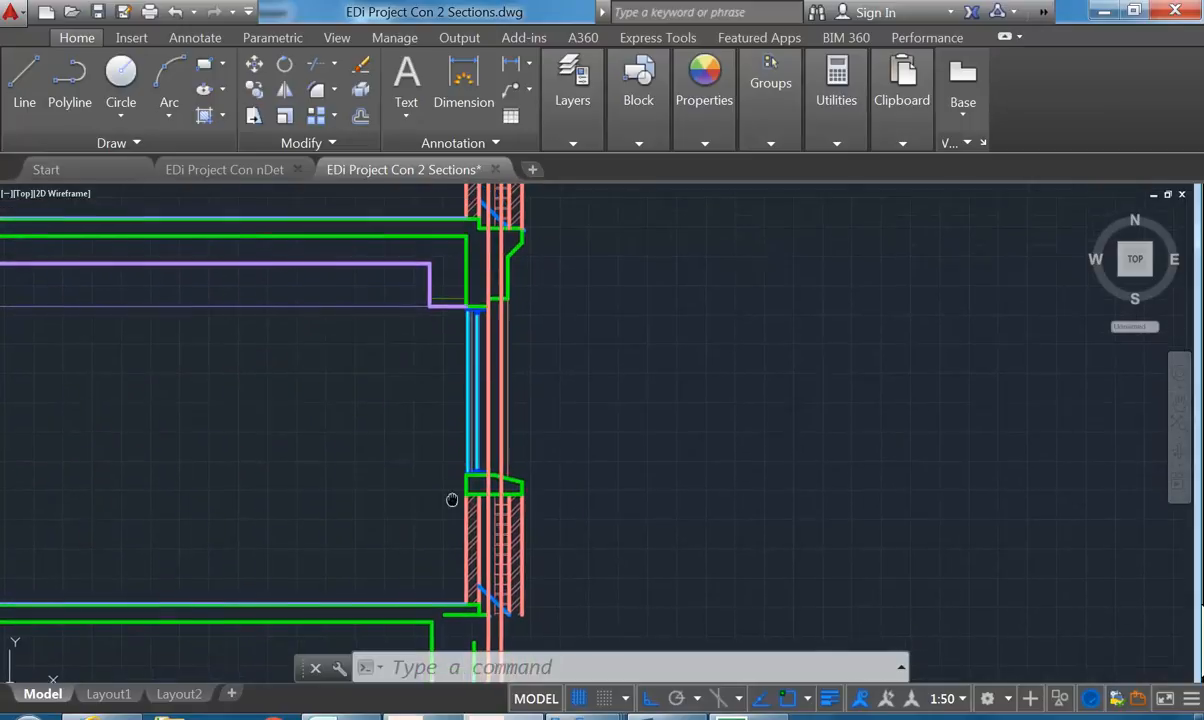
{"action": "left_click", "coordinate": [448, 296]}
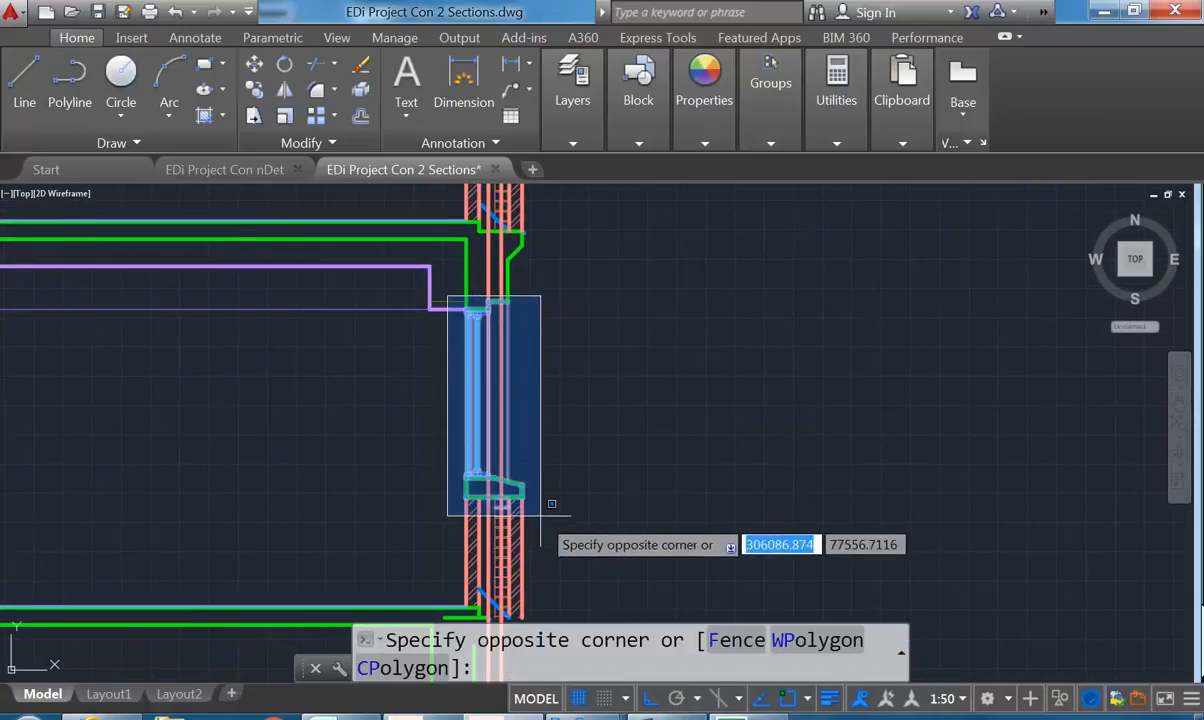
{"action": "left_click", "coordinate": [524, 510]}
{"action": "key", "text": "Delete"}
Delete the insulation, outer masonry leaf and its hatch from the wall portion standing above the lower slab
{"action": "mouse_move", "coordinate": [412, 469]}
{"action": "middle_mouse_down"}
{"action": "mouse_move", "coordinate": [414, 355]}
{"action": "mouse_move", "coordinate": [444, 329]}
{"action": "middle_mouse_up"}
{"action": "scroll", "coordinate": [440, 320], "scroll_direction": "up", "scroll_amount": 3}
{"action": "scroll", "coordinate": [425, 311], "scroll_direction": "up", "scroll_amount": 1}
{"action": "scroll", "coordinate": [376, 250], "scroll_direction": "down", "scroll_amount": 3}
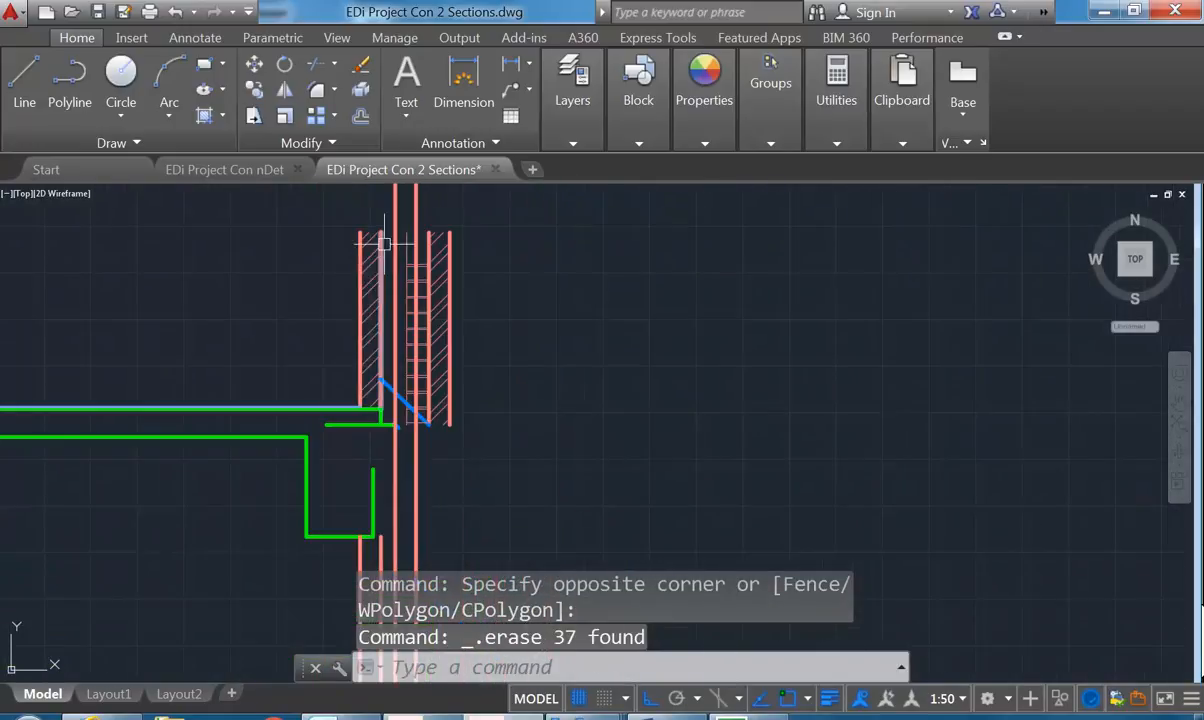
{"action": "left_click", "coordinate": [396, 201]}
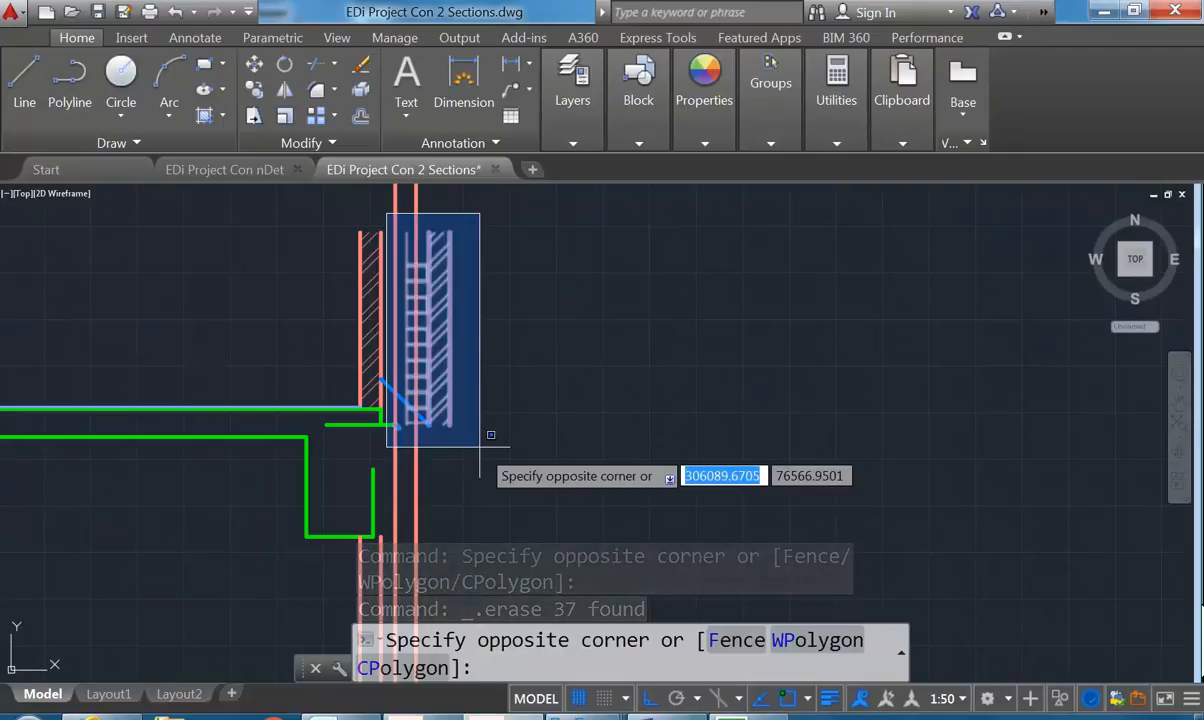
{"action": "left_click", "coordinate": [480, 338]}
{"action": "scroll", "coordinate": [405, 210], "scroll_direction": "up", "scroll_amount": 2}
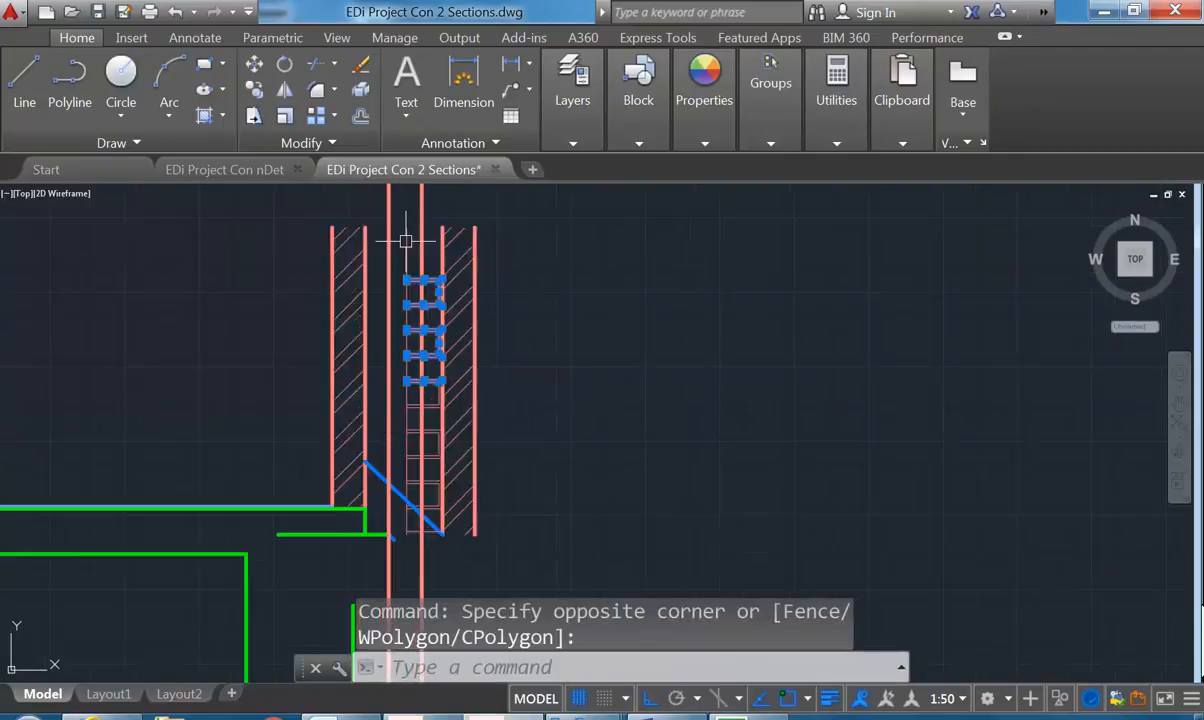
{"action": "left_click", "coordinate": [402, 228]}
{"action": "middle_click_drag", "start_coordinate": [474, 464], "coordinate": [463, 393]}
{"action": "left_click", "coordinate": [500, 491]}
{"action": "key", "text": "Delete"}
Stretch the lower end of the diagonal blue cavity line horizontally back to the start of its short tail
{"action": "scroll", "coordinate": [322, 443], "scroll_direction": "up", "scroll_amount": 2}
{"action": "middle_click_drag", "start_coordinate": [328, 441], "coordinate": [408, 419]}
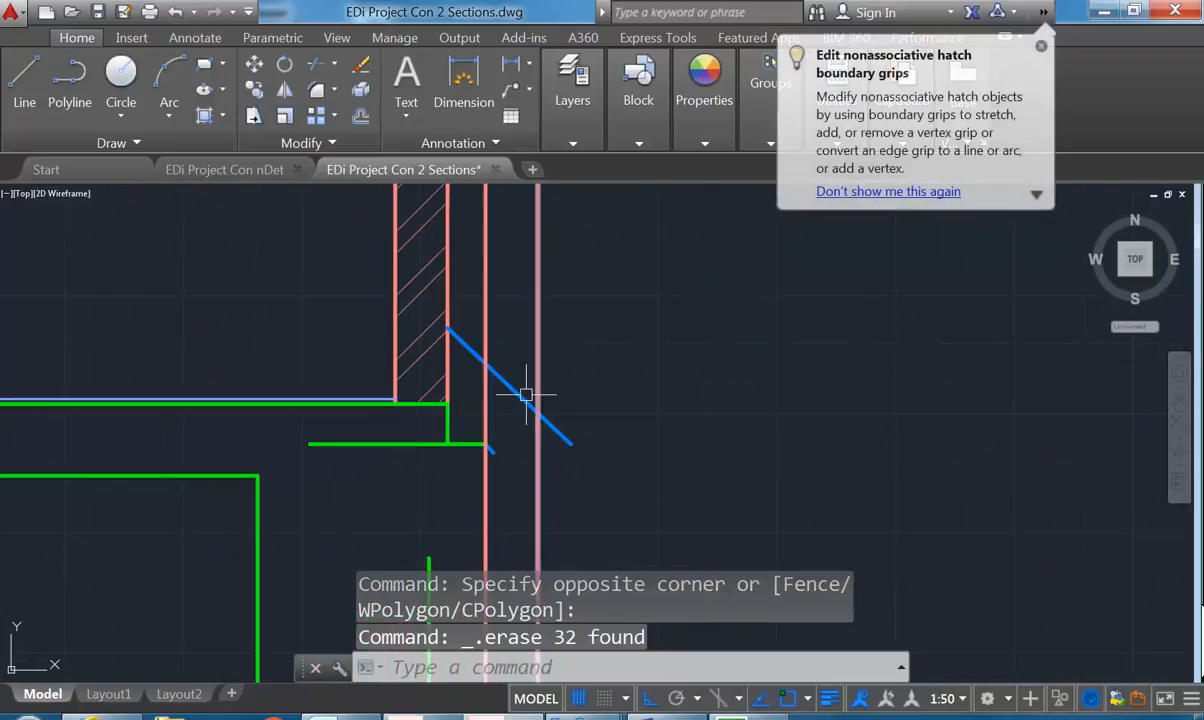
{"action": "left_click", "coordinate": [535, 402]}
{"action": "scroll", "coordinate": [537, 446], "scroll_direction": "up", "scroll_amount": 4}
{"action": "left_click", "coordinate": [614, 440]}
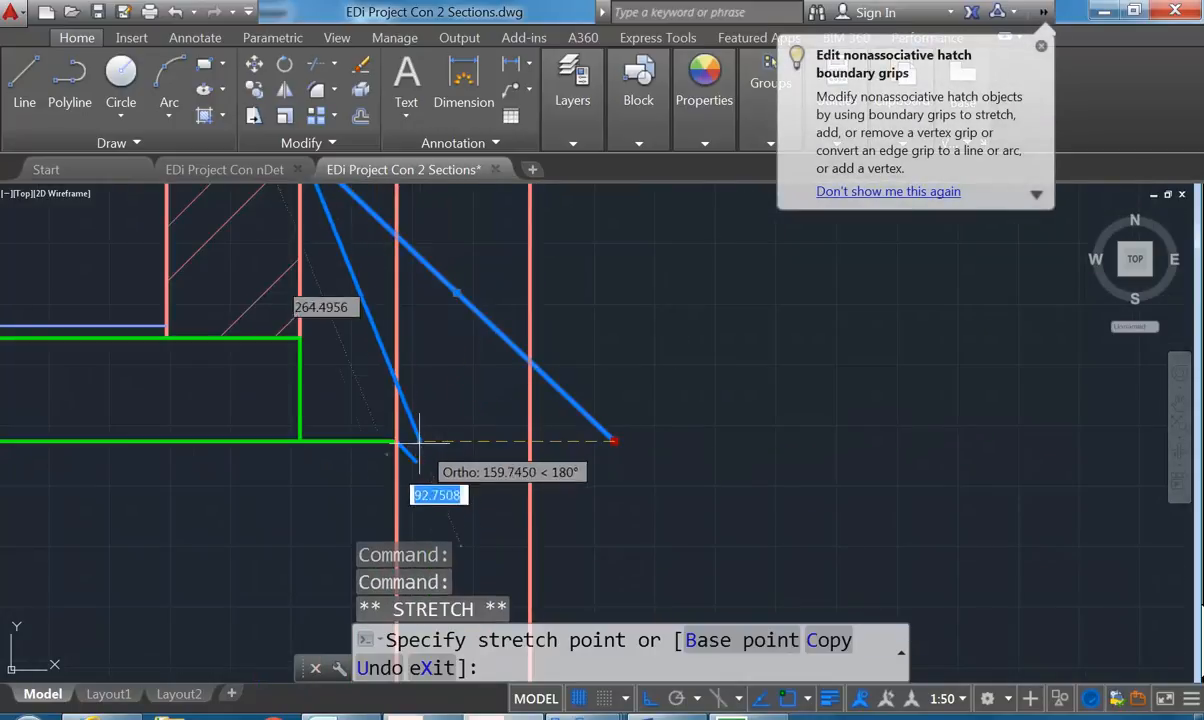
{"action": "scroll", "coordinate": [470, 441], "scroll_direction": "down", "scroll_amount": 4}
{"action": "key", "text": "Escape"}
{"action": "key", "text": "Escape"}
{"action": "key", "text": "Escape"}
Move the lower edge beam's outer vertical line 40 horizontally to align with the inner masonry leaf's cavity face
{"action": "scroll", "coordinate": [379, 457], "scroll_direction": "down", "scroll_amount": 2}
{"action": "mouse_move", "coordinate": [379, 457]}
{"action": "middle_mouse_down"}
{"action": "mouse_move", "coordinate": [503, 379]}
{"action": "mouse_move", "coordinate": [434, 310]}
{"action": "middle_mouse_up"}
{"action": "scroll", "coordinate": [475, 364], "scroll_direction": "down", "scroll_amount": 2}
{"action": "scroll", "coordinate": [474, 364], "scroll_direction": "up", "scroll_amount": 2}
{"action": "left_click", "coordinate": [459, 442]}
{"action": "scroll", "coordinate": [438, 420], "scroll_direction": "up", "scroll_amount": 4}
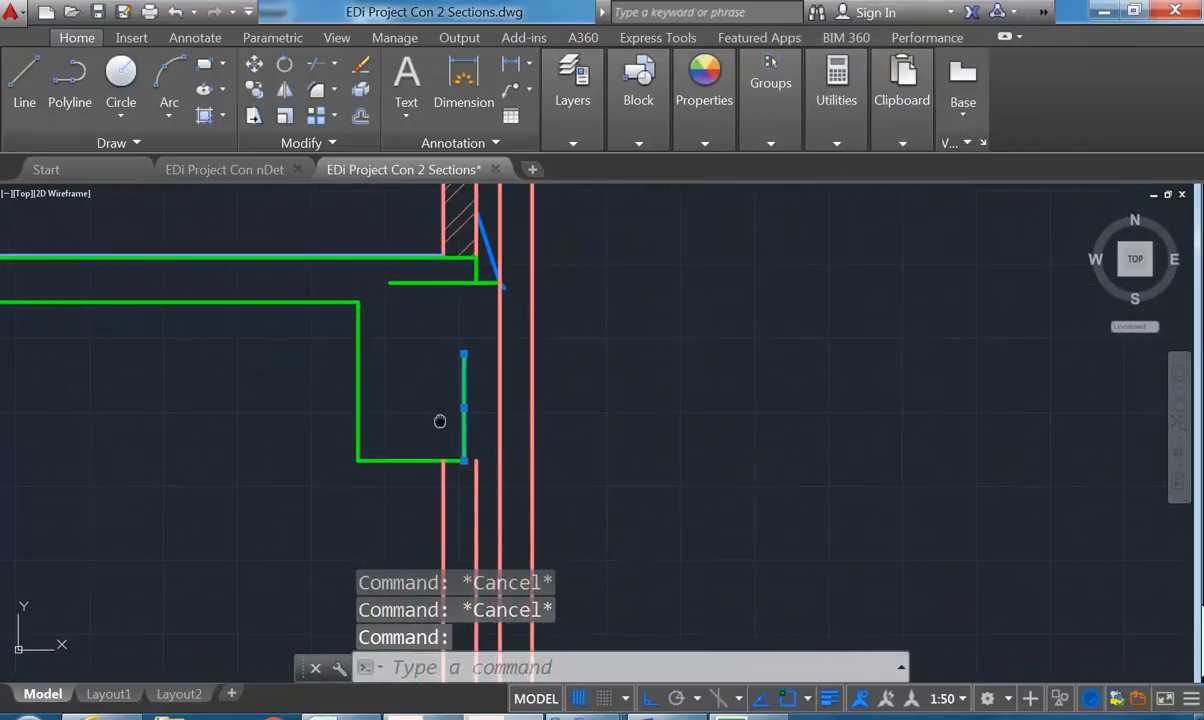
{"action": "scroll", "coordinate": [417, 425], "scroll_direction": "down", "scroll_amount": 4}
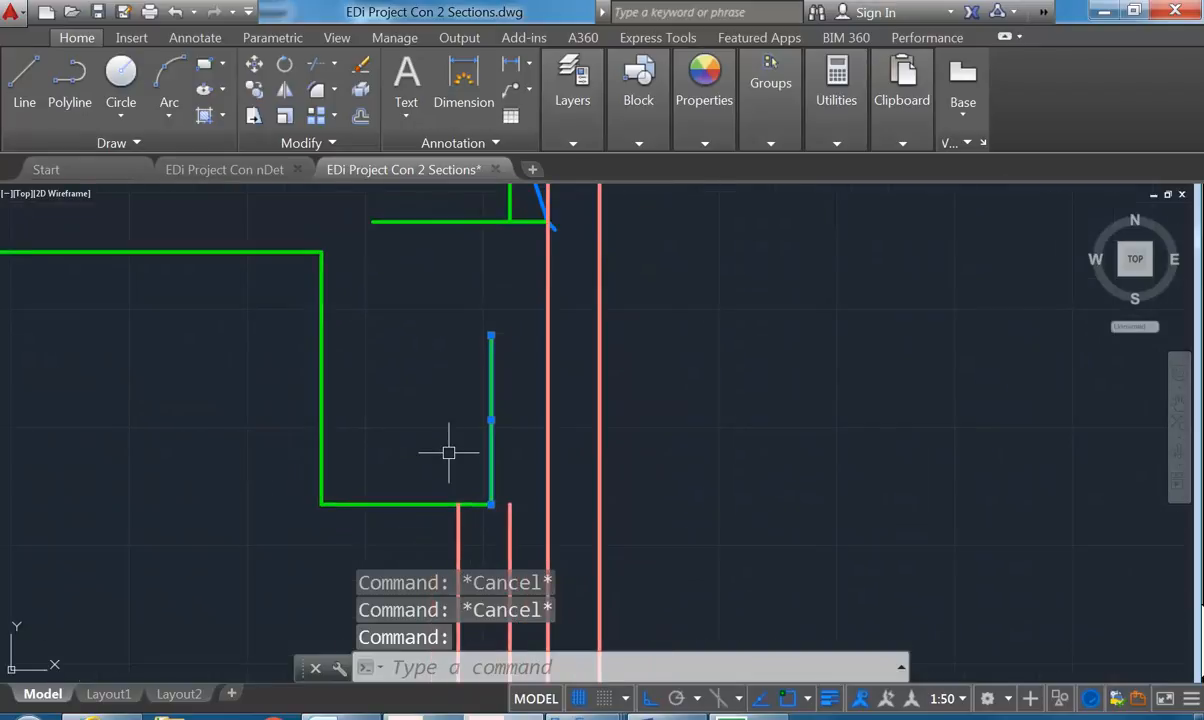
{"action": "scroll", "coordinate": [466, 460], "scroll_direction": "up", "scroll_amount": 2}
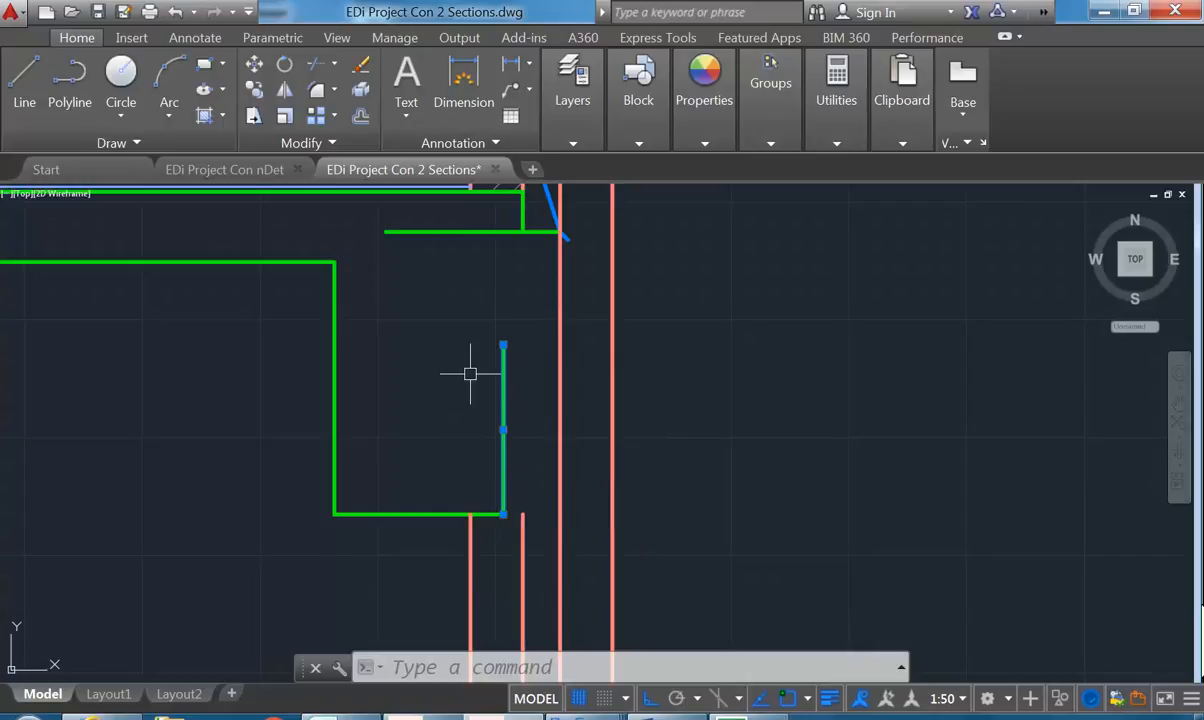
{"action": "left_click", "coordinate": [254, 66]}
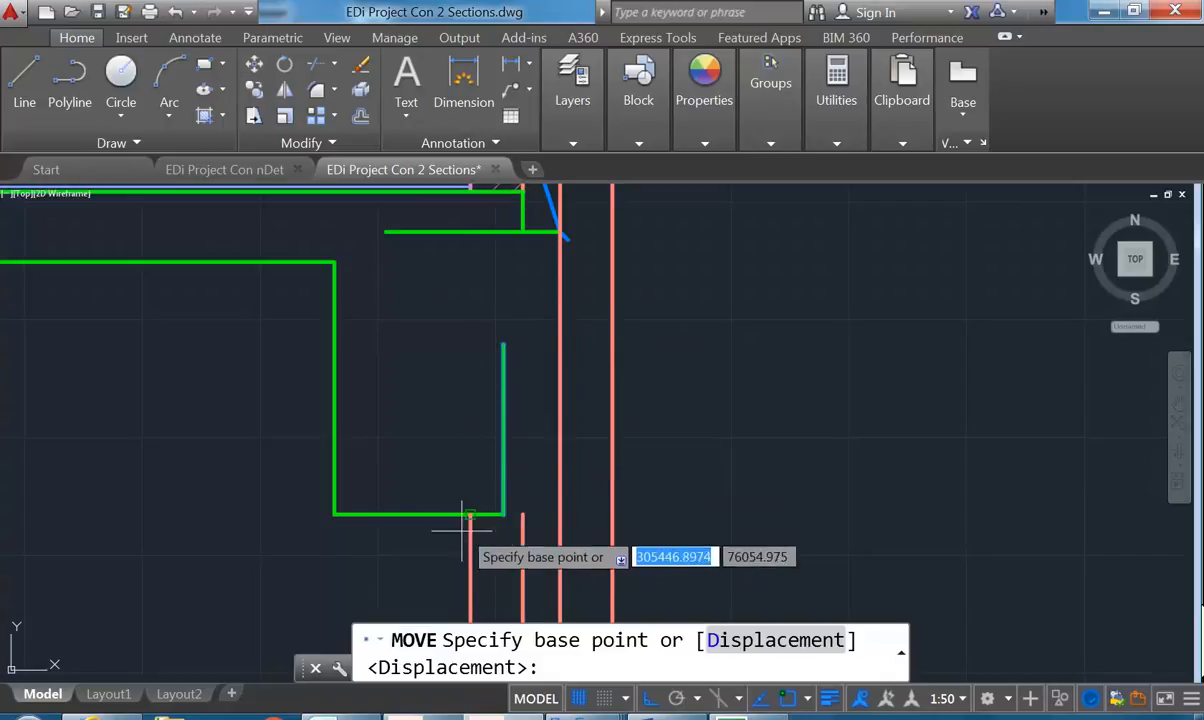
{"action": "left_click", "coordinate": [503, 514]}
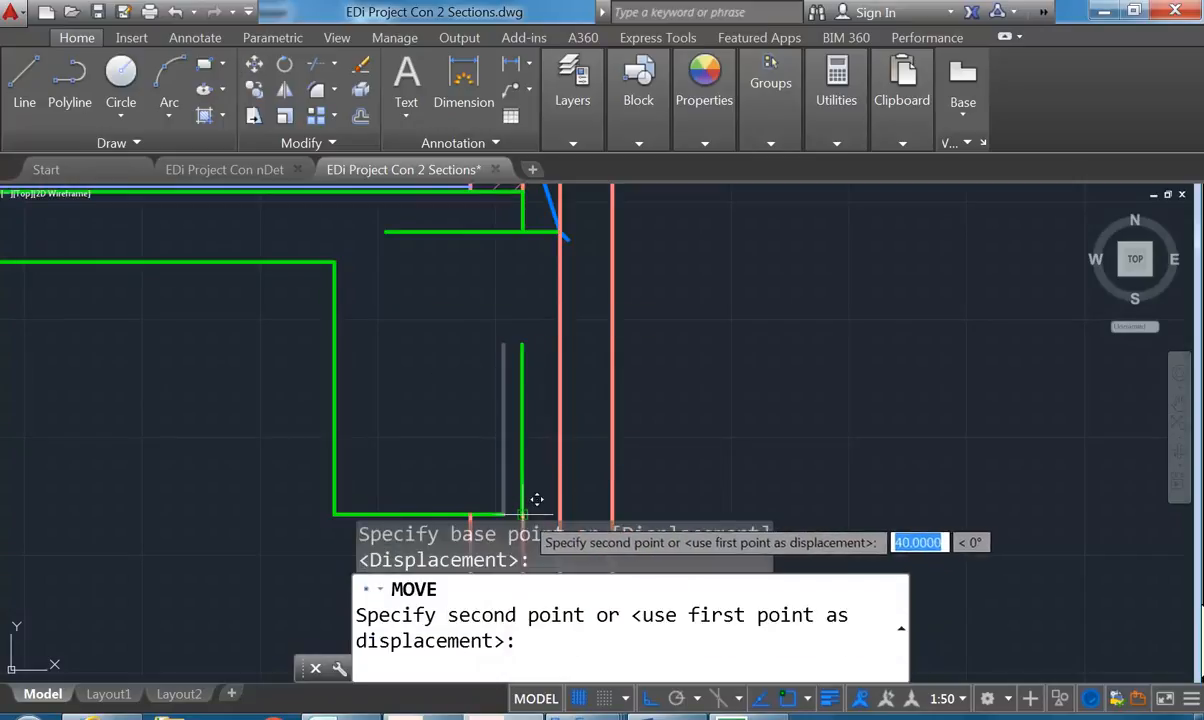
{"action": "left_click", "coordinate": [527, 500]}
Fillet the lower edge beam's bottom line with its moved outer face into a sharp corner
{"action": "middle_click_drag", "start_coordinate": [453, 277], "coordinate": [470, 255]}
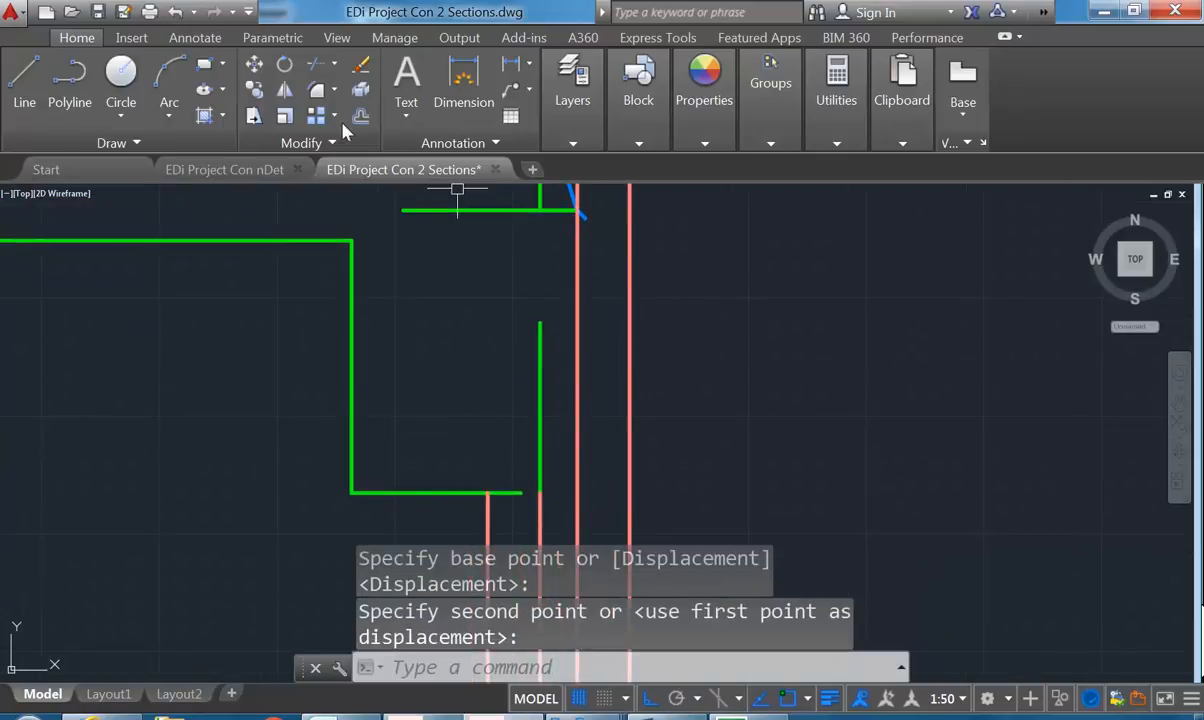
{"action": "left_click", "coordinate": [318, 91]}
{"action": "left_click", "coordinate": [470, 491]}
{"action": "left_click", "coordinate": [541, 451]}
Delete the leftover ledge lines and the short vertical step at the outer end of the lower slab
{"action": "middle_click_drag", "start_coordinate": [491, 347], "coordinate": [509, 369]}
{"action": "left_click", "coordinate": [494, 242]}
{"action": "left_click", "coordinate": [475, 221]}
{"action": "key", "text": "Delete"}
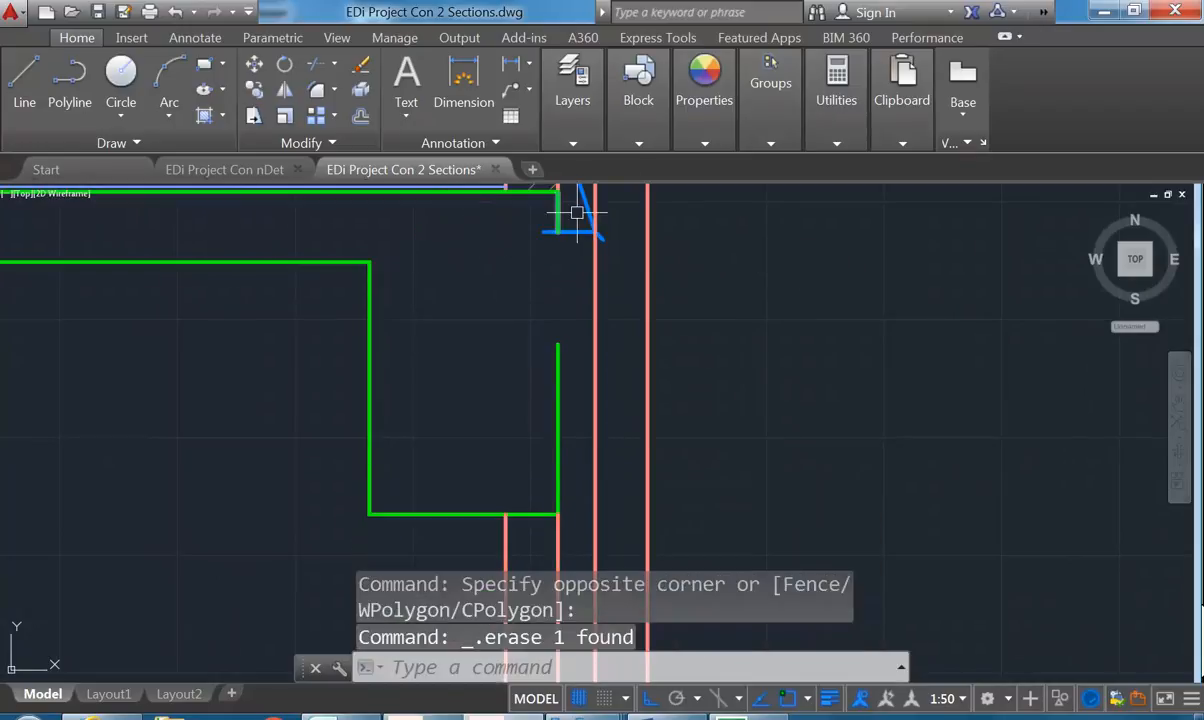
{"action": "left_click", "coordinate": [511, 230]}
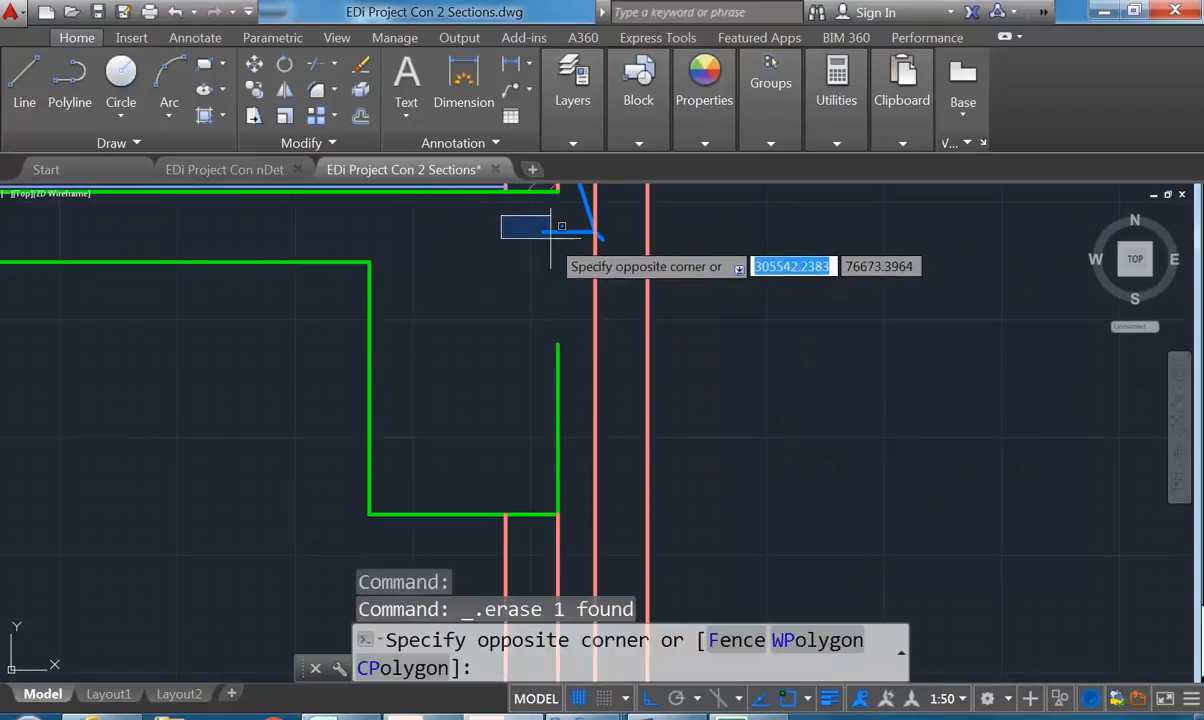
{"action": "left_click", "coordinate": [557, 234]}
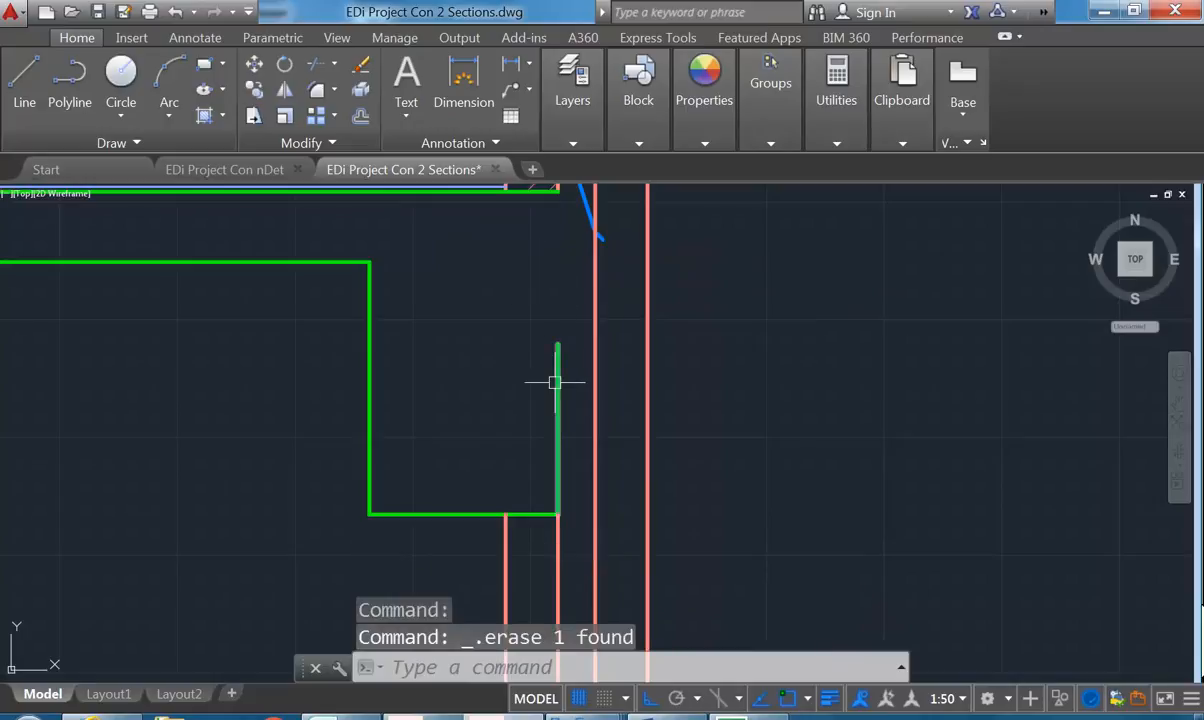
Fillet the lower slab's top line with the edge beam's outer face into a sharp corner
{"action": "type", "text": "c"}
{"action": "key", "text": "BackSpace"}
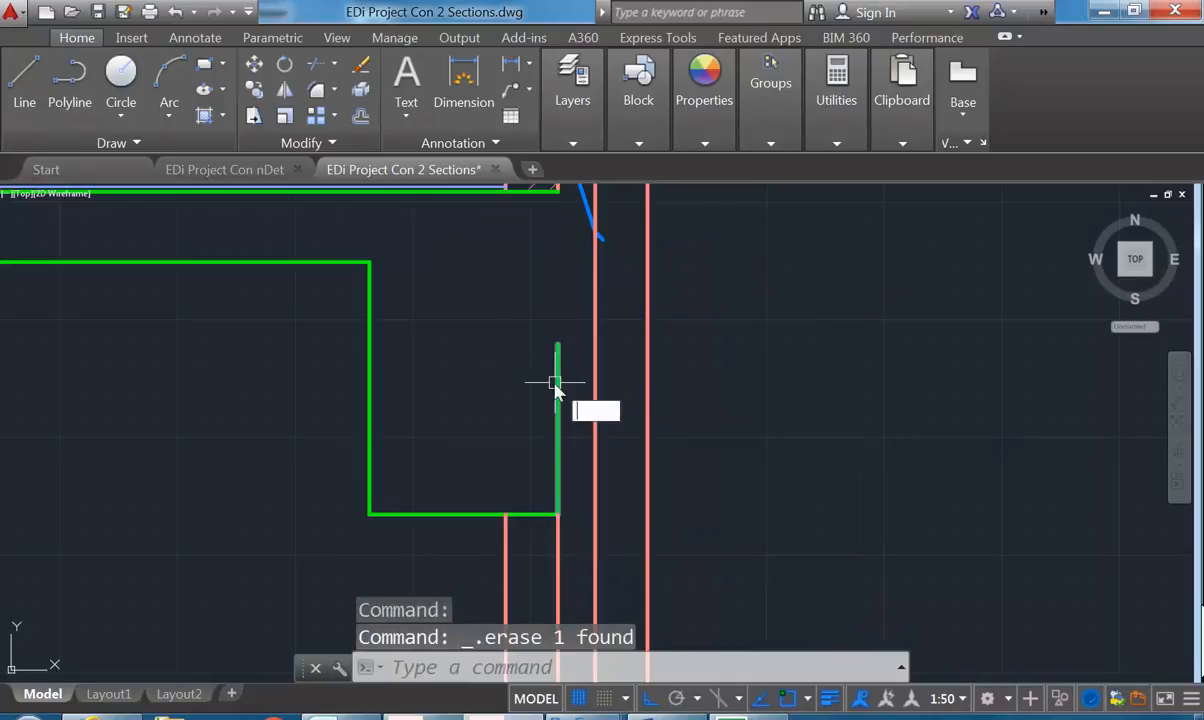
{"action": "type", "text": "f"}
{"action": "key", "text": "Return"}
{"action": "left_click", "coordinate": [474, 190]}
{"action": "left_click", "coordinate": [554, 360]}
Delete the old edge beam, masonry parapet, coping and ceiling end lines at the outer end of the upper slab
{"action": "scroll", "coordinate": [520, 352], "scroll_direction": "down", "scroll_amount": 2}
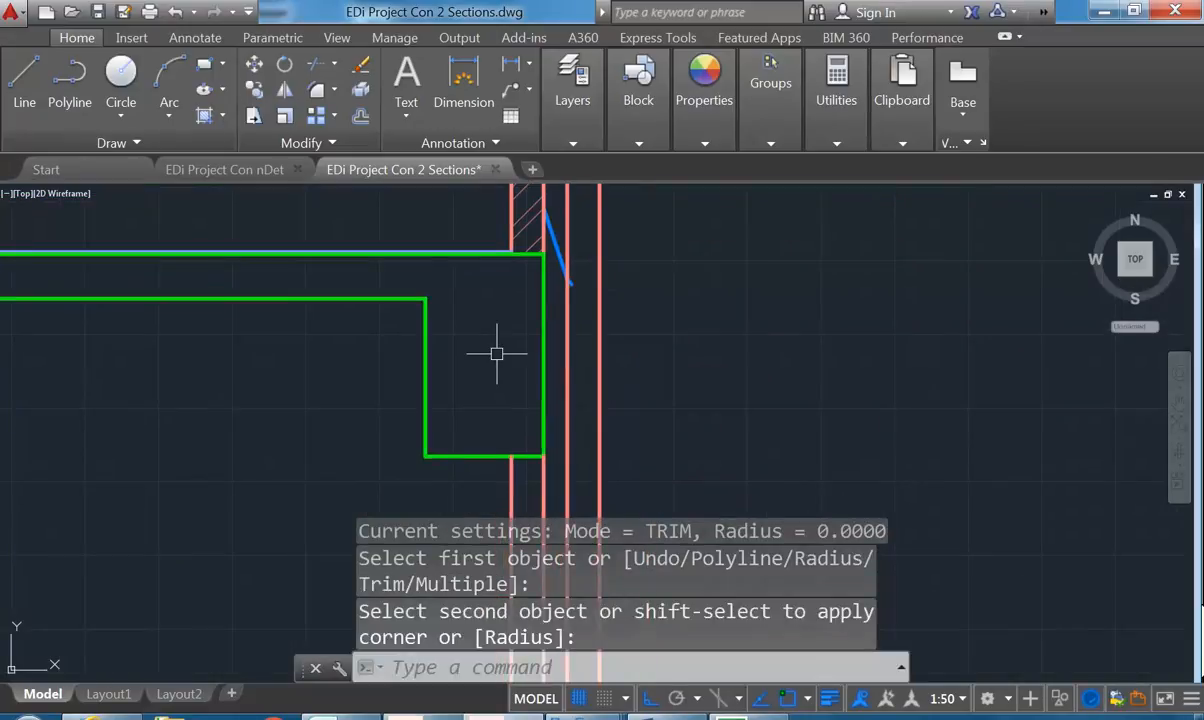
{"action": "middle_click_drag", "start_coordinate": [446, 374], "coordinate": [456, 381]}
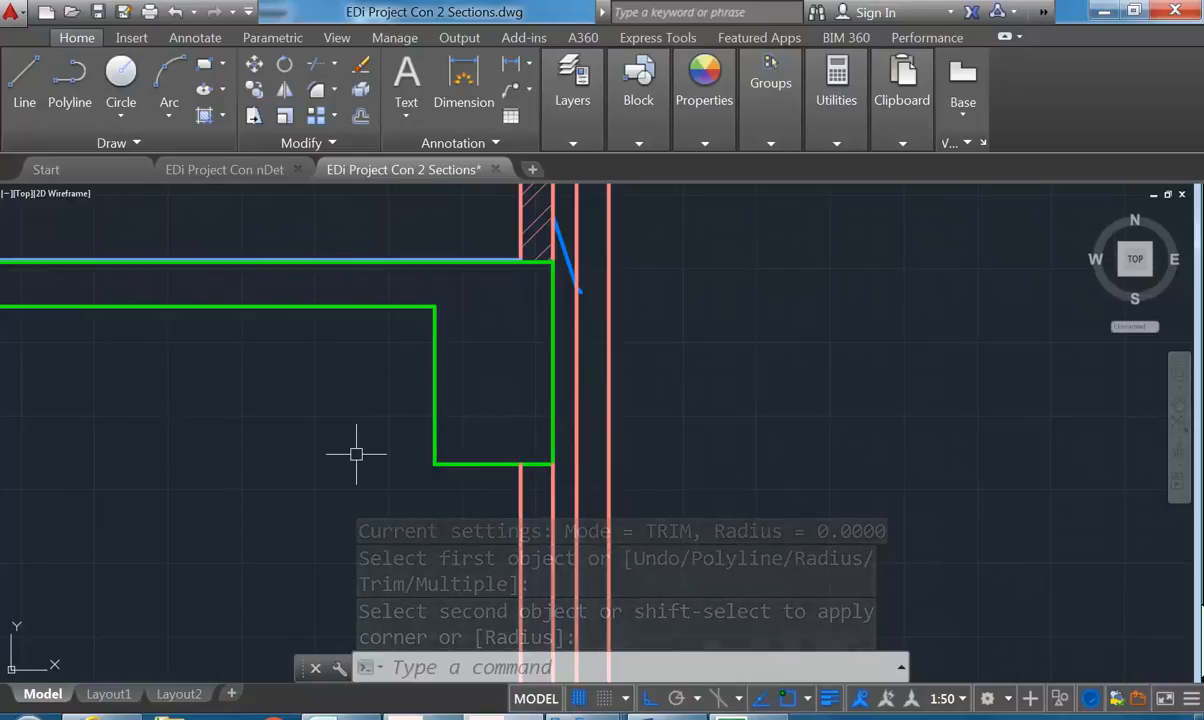
{"action": "scroll", "coordinate": [347, 402], "scroll_direction": "down", "scroll_amount": 2}
{"action": "middle_click_drag", "start_coordinate": [347, 401], "coordinate": [358, 465]}
{"action": "scroll", "coordinate": [405, 375], "scroll_direction": "up", "scroll_amount": 2}
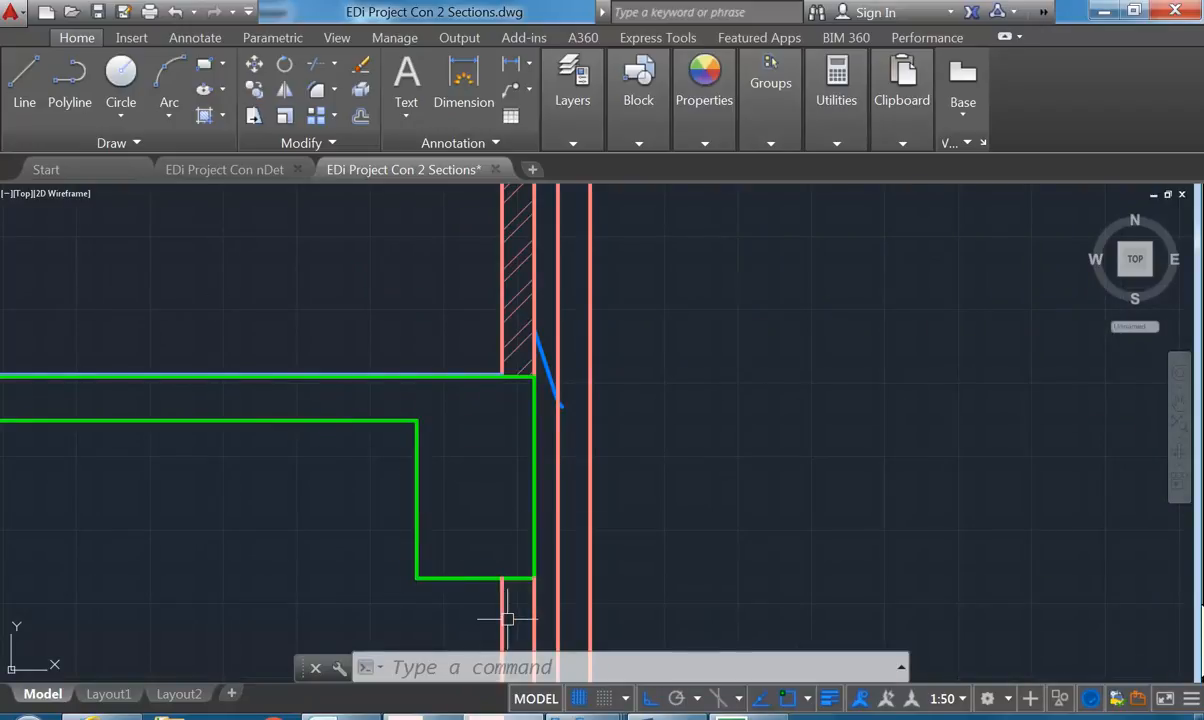
{"action": "middle_click_drag", "start_coordinate": [443, 511], "coordinate": [412, 480]}
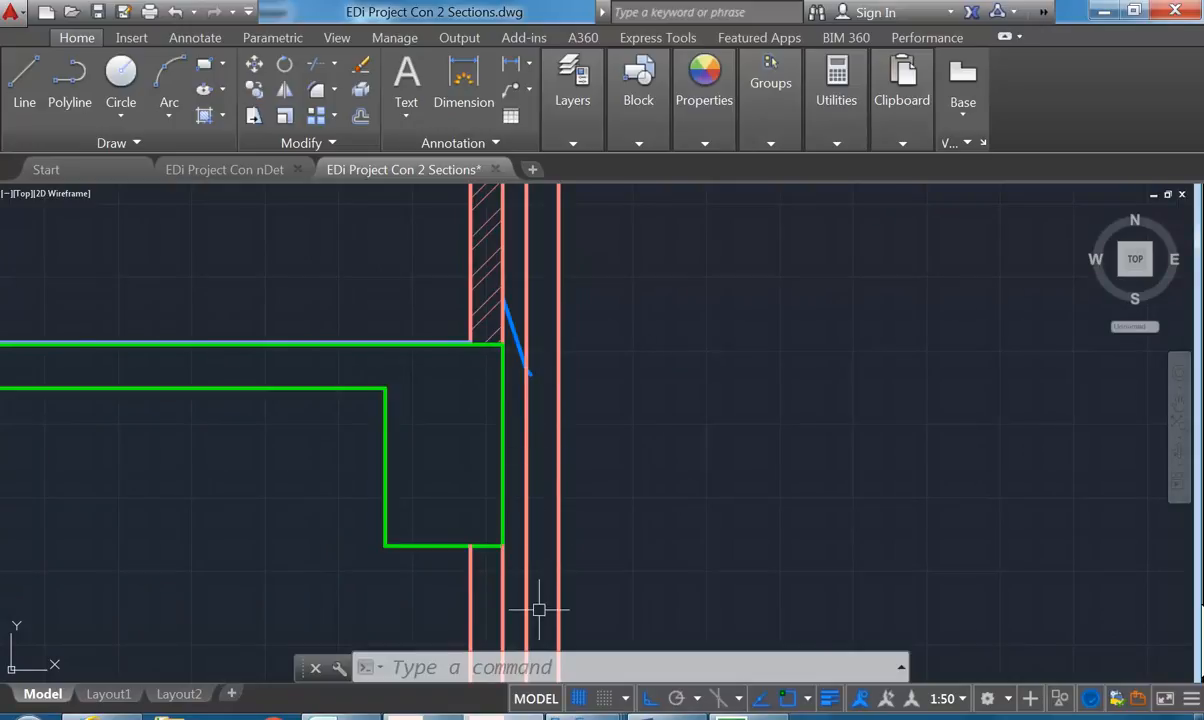
{"action": "scroll", "coordinate": [400, 398], "scroll_direction": "down", "scroll_amount": 5}
{"action": "mouse_move", "coordinate": [398, 274]}
{"action": "middle_mouse_down"}
{"action": "mouse_move", "coordinate": [497, 486]}
{"action": "mouse_move", "coordinate": [486, 529]}
{"action": "middle_mouse_up"}
{"action": "middle_click_drag", "start_coordinate": [458, 265], "coordinate": [451, 397]}
{"action": "scroll", "coordinate": [456, 432], "scroll_direction": "down", "scroll_amount": 4}
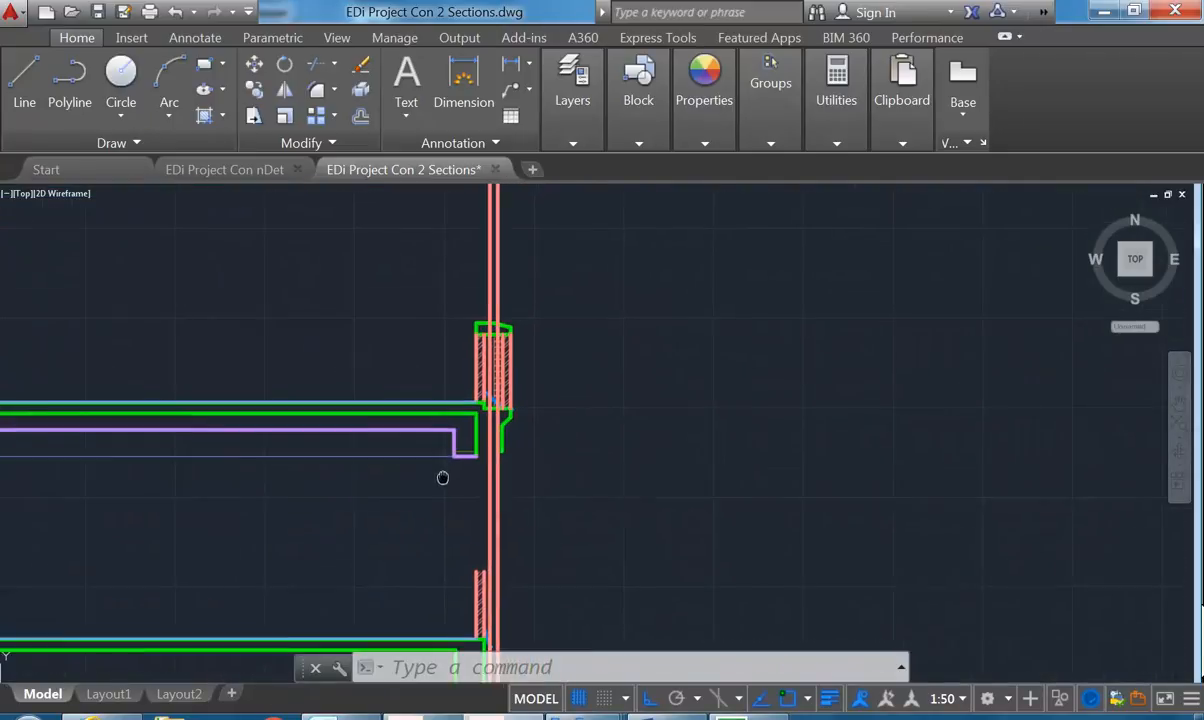
{"action": "left_click", "coordinate": [410, 514]}
{"action": "left_click", "coordinate": [483, 352]}
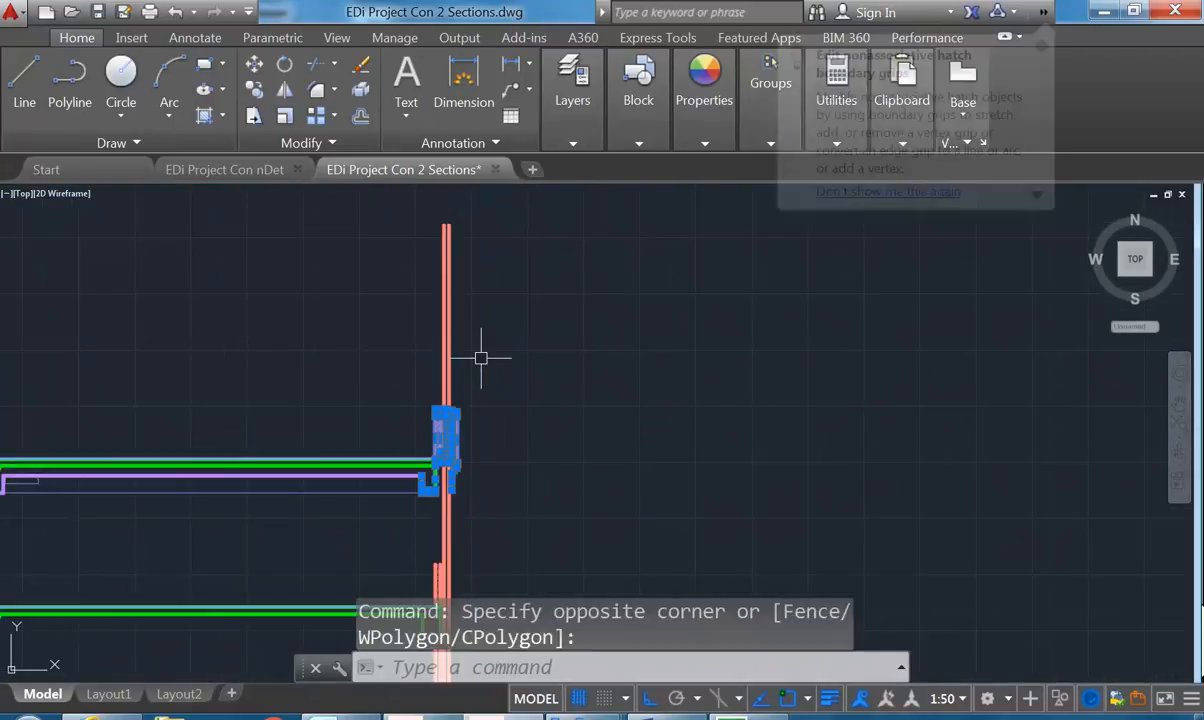
{"action": "key", "text": "Delete"}
{"action": "middle_click_drag", "start_coordinate": [396, 472], "coordinate": [405, 354]}
{"action": "middle_click_drag", "start_coordinate": [448, 507], "coordinate": [424, 448]}
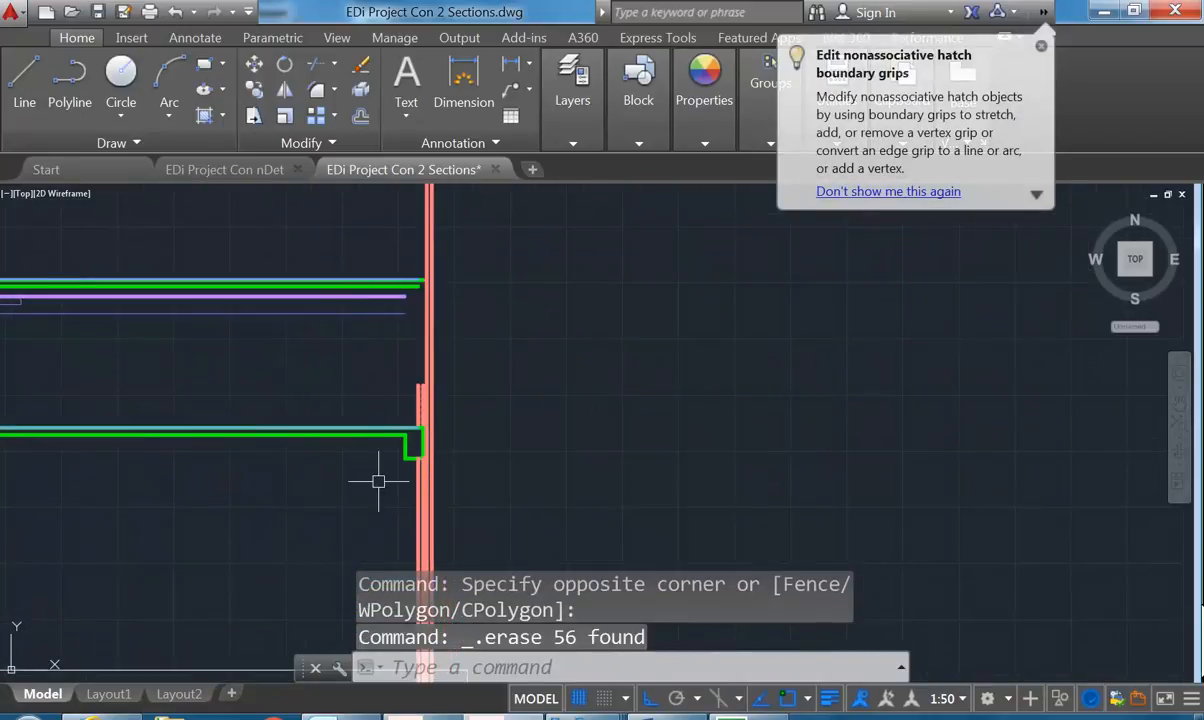
{"action": "scroll", "coordinate": [379, 482], "scroll_direction": "up", "scroll_amount": 4}
{"action": "middle_click_drag", "start_coordinate": [371, 481], "coordinate": [337, 545]}
{"action": "scroll", "coordinate": [400, 456], "scroll_direction": "down", "scroll_amount": 2}
{"action": "middle_click_drag", "start_coordinate": [404, 342], "coordinate": [414, 420]}
{"action": "scroll", "coordinate": [416, 509], "scroll_direction": "up", "scroll_amount": 2}
{"action": "left_click", "coordinate": [393, 531]}
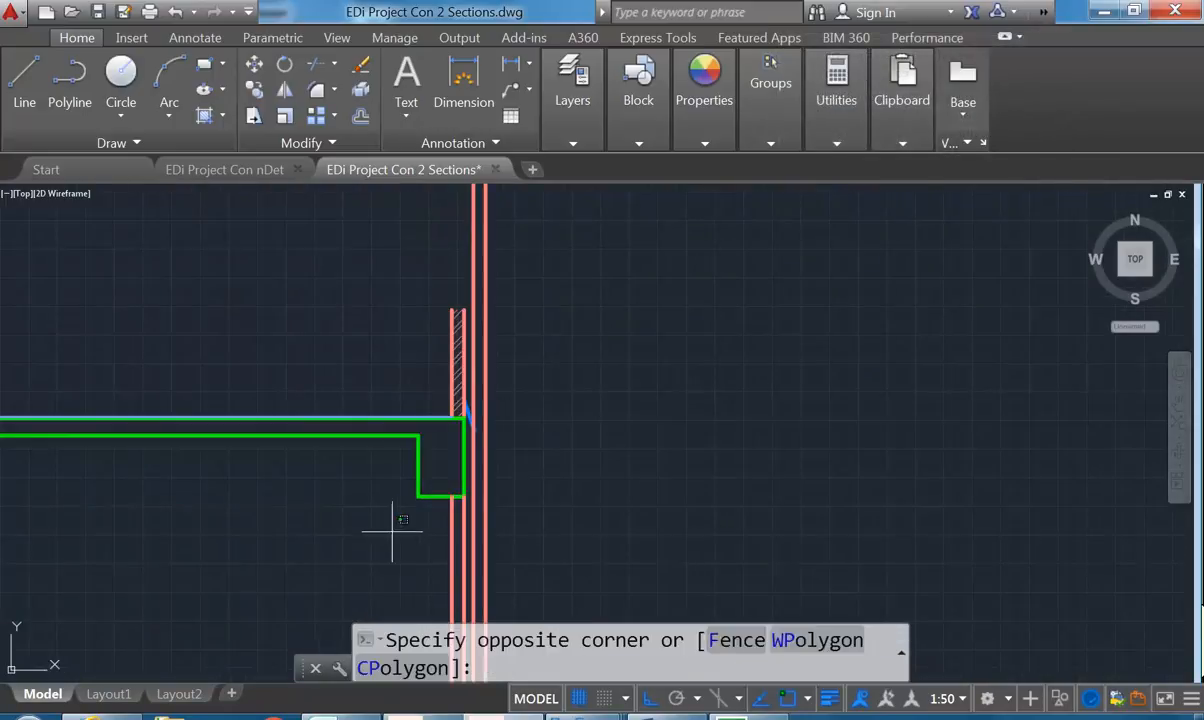
{"action": "left_click", "coordinate": [555, 354]}
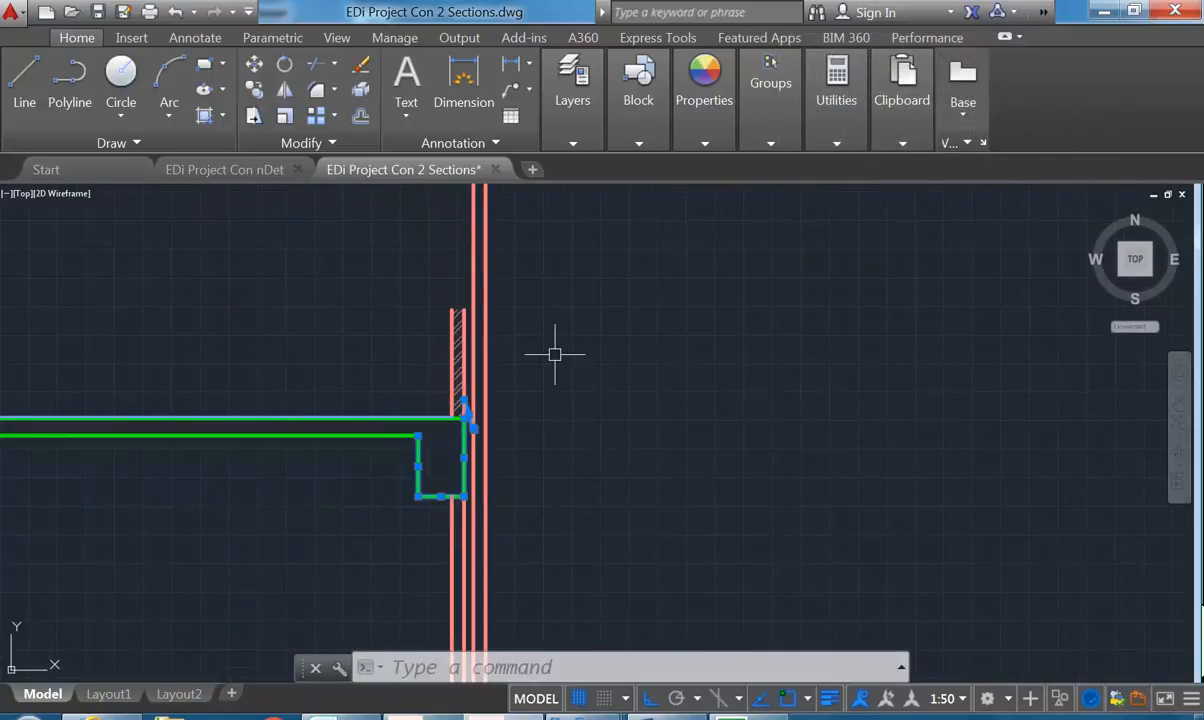
{"action": "scroll", "coordinate": [471, 346], "scroll_direction": "up", "scroll_amount": 3}
{"action": "key", "text": "Escape"}
{"action": "key", "text": "Escape"}
Delete the hatch from the inner masonry leaf above the lower slab
{"action": "left_click", "coordinate": [443, 370]}
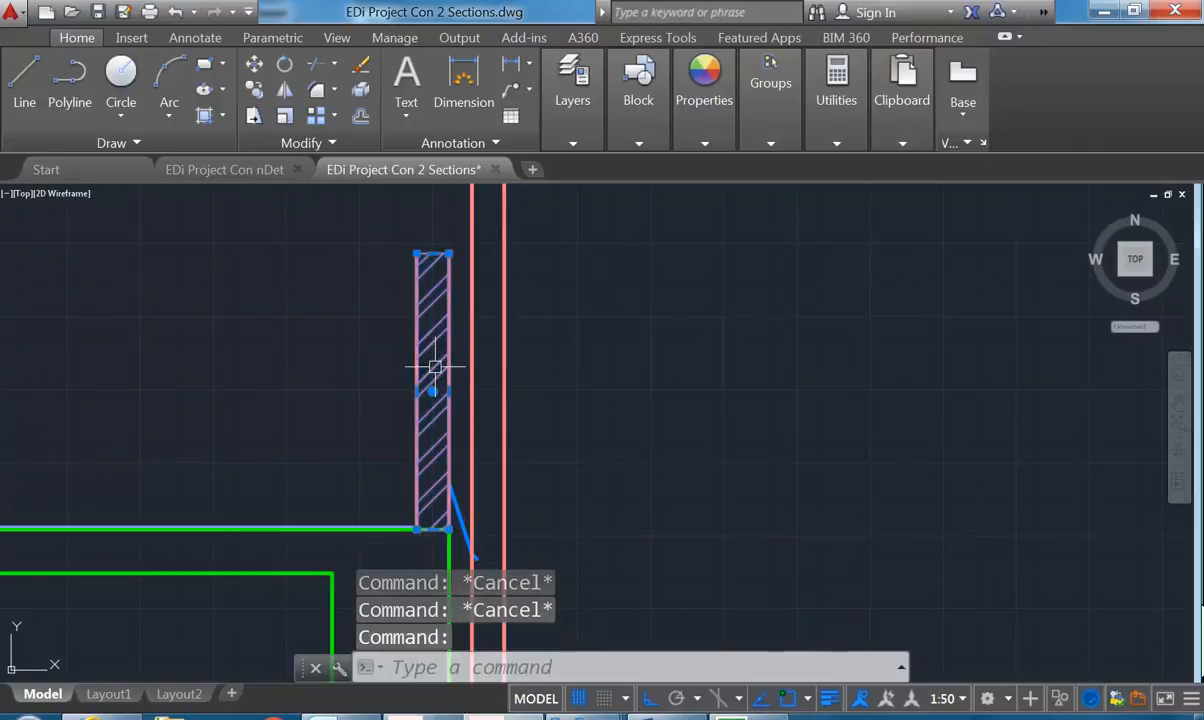
{"action": "key", "text": "Delete"}
{"action": "scroll", "coordinate": [445, 415], "scroll_direction": "down", "scroll_amount": 4}
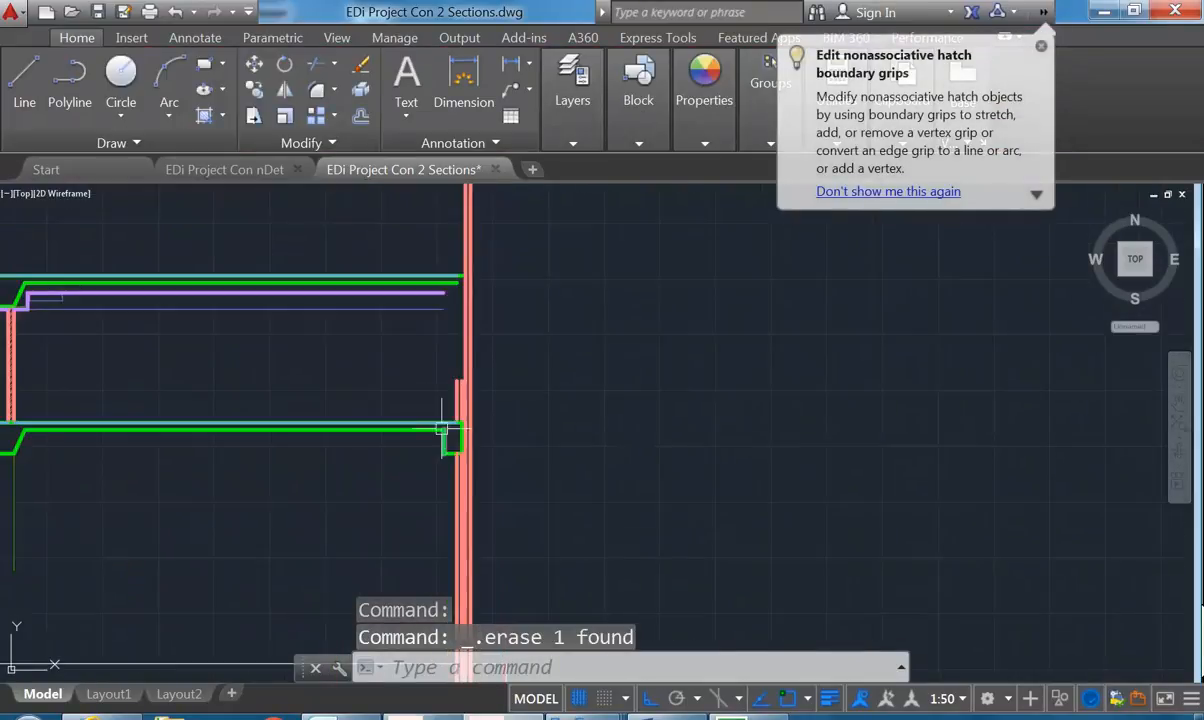
Copy the lower slab's edge beam, short inner-leaf wall lines and flashing straight up to the top line of the upper slab
{"action": "left_click", "coordinate": [400, 346]}
{"action": "left_click", "coordinate": [520, 483]}
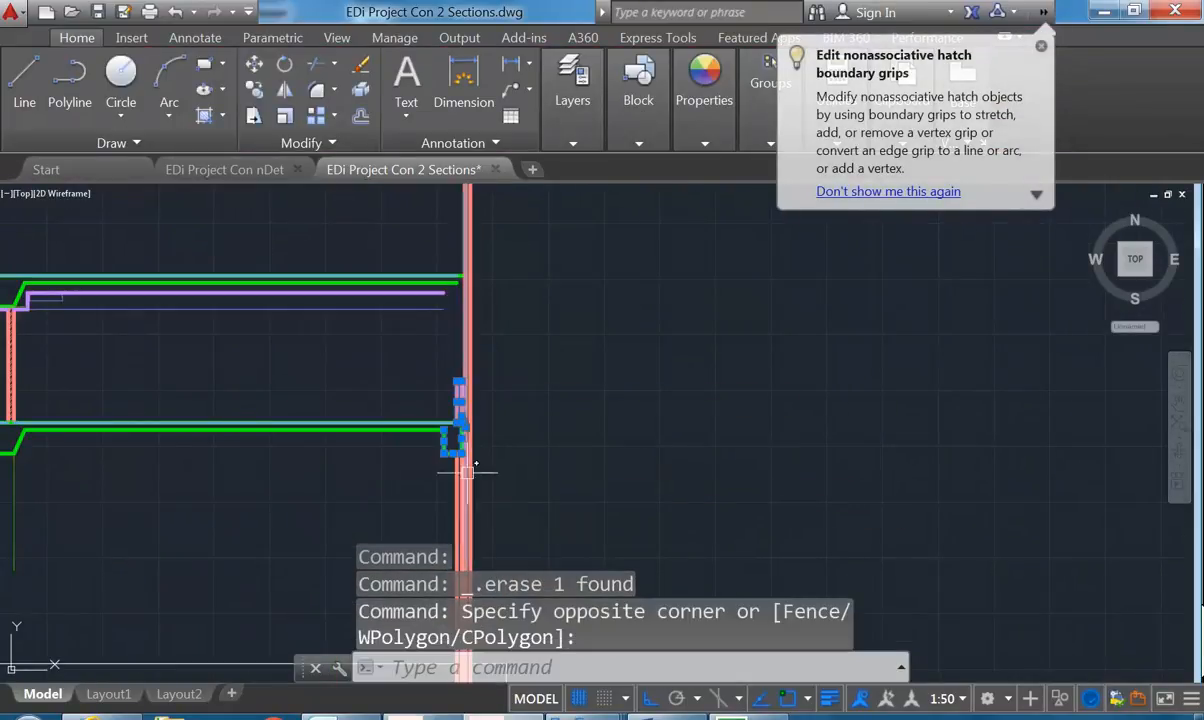
{"action": "scroll", "coordinate": [421, 387], "scroll_direction": "up", "scroll_amount": 2}
{"action": "left_click", "coordinate": [251, 90]}
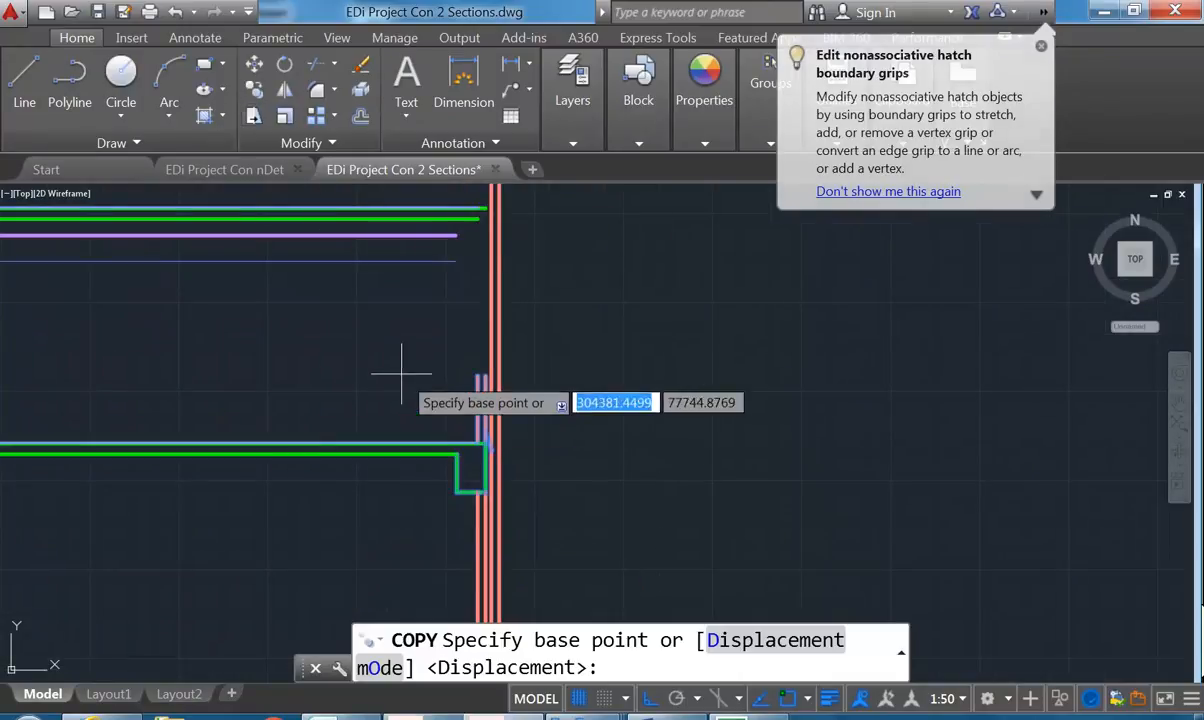
{"action": "scroll", "coordinate": [443, 415], "scroll_direction": "up", "scroll_amount": 2}
{"action": "scroll", "coordinate": [478, 462], "scroll_direction": "up", "scroll_amount": 3}
{"action": "scroll", "coordinate": [580, 529], "scroll_direction": "up", "scroll_amount": 3}
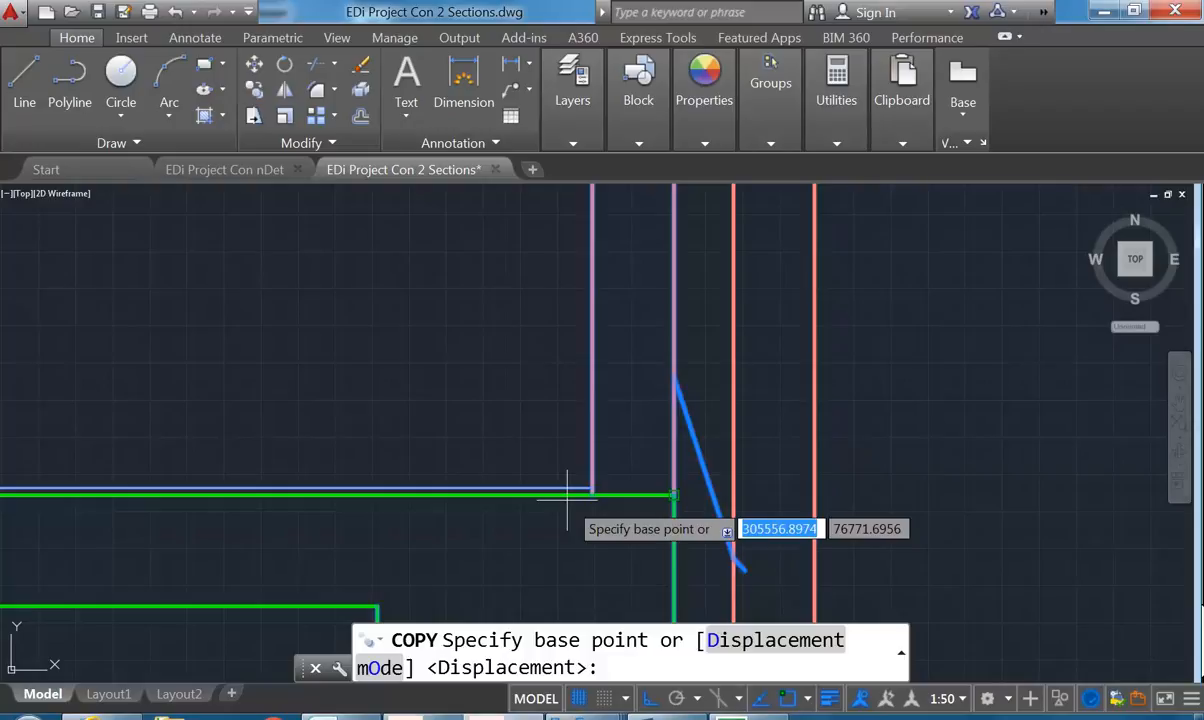
{"action": "left_click", "coordinate": [569, 495]}
{"action": "scroll", "coordinate": [626, 255], "scroll_direction": "down", "scroll_amount": 4}
{"action": "scroll", "coordinate": [568, 485], "scroll_direction": "down", "scroll_amount": 2}
{"action": "scroll", "coordinate": [540, 390], "scroll_direction": "down", "scroll_amount": 4}
{"action": "middle_click_drag", "start_coordinate": [531, 345], "coordinate": [531, 430]}
{"action": "scroll", "coordinate": [557, 331], "scroll_direction": "up", "scroll_amount": 6}
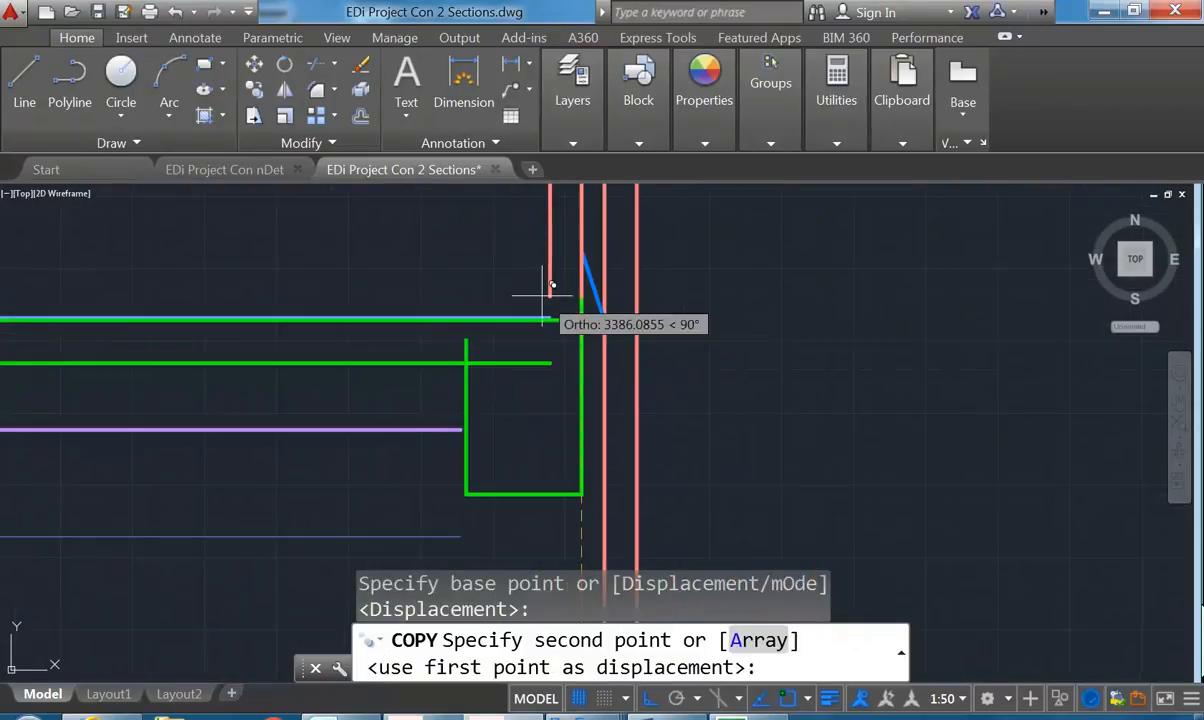
{"action": "scroll", "coordinate": [572, 310], "scroll_direction": "up", "scroll_amount": 4}
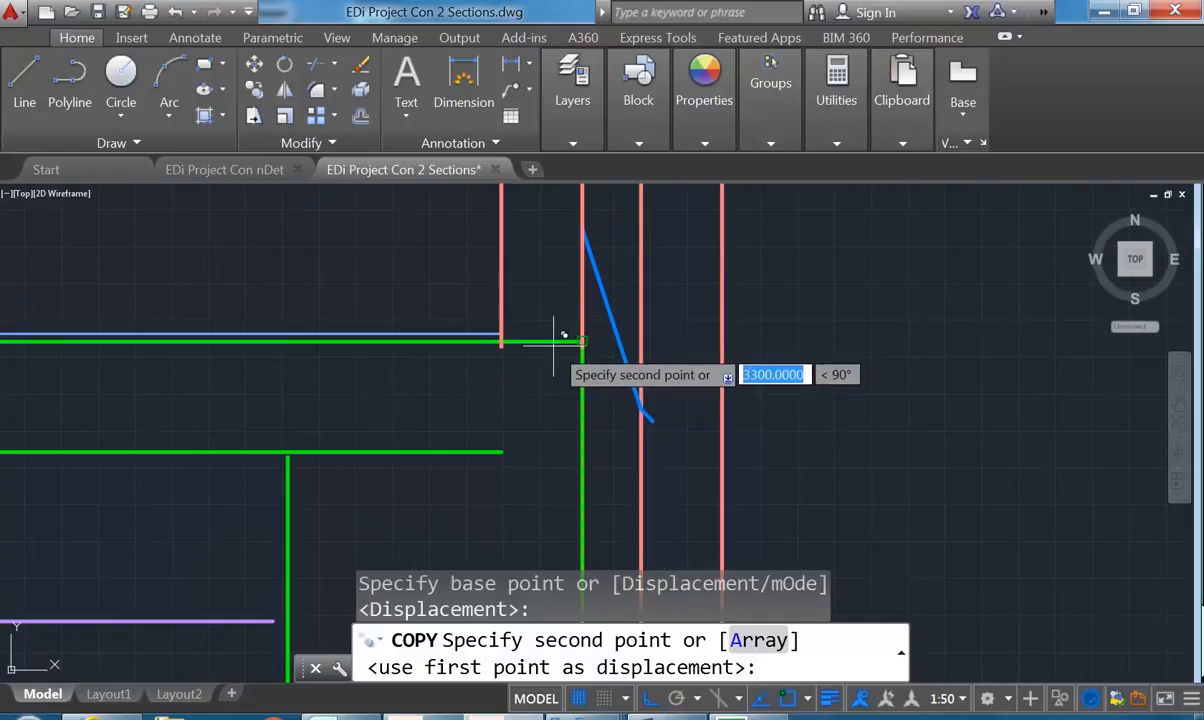
{"action": "type", "text": "p"}
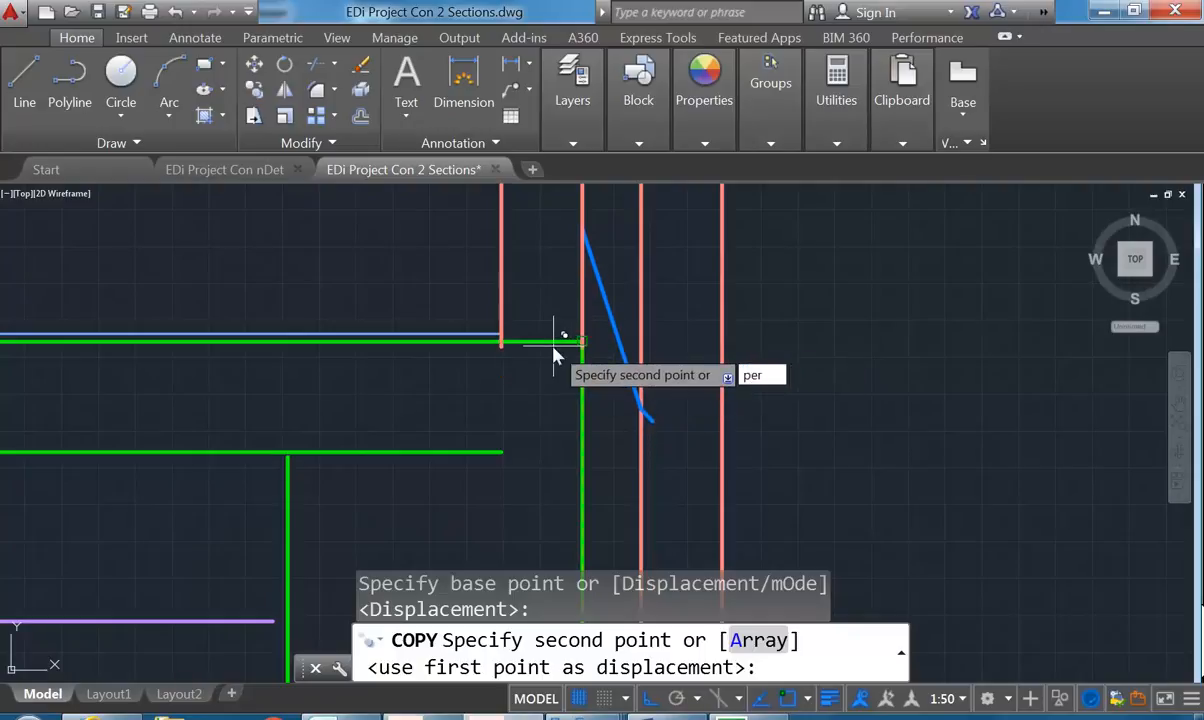
{"action": "type", "text": "er"}
{"action": "key", "text": "Return"}
{"action": "left_click", "coordinate": [556, 338]}
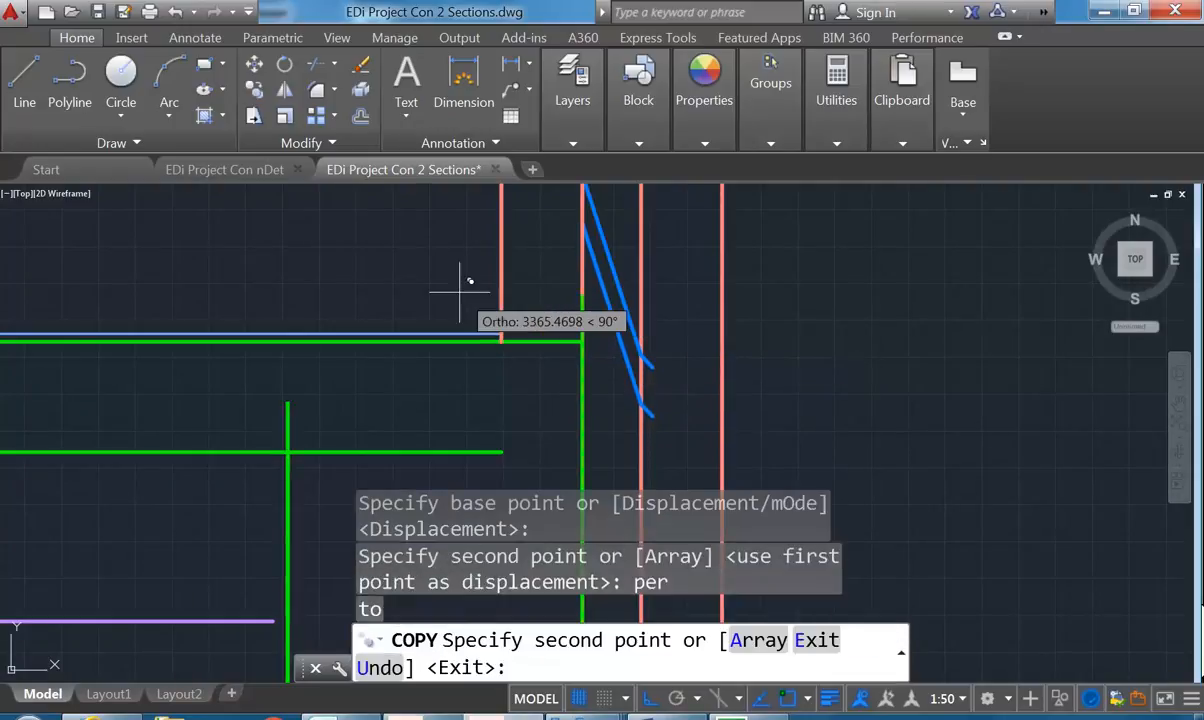
{"action": "right_click", "coordinate": [443, 277]}
{"action": "left_click", "coordinate": [470, 291]}
Fillet the upper slab's underside with the inner face of the copied edge beam into a sharp corner
{"action": "scroll", "coordinate": [437, 282], "scroll_direction": "down", "scroll_amount": 6}
{"action": "scroll", "coordinate": [443, 281], "scroll_direction": "up", "scroll_amount": 3}
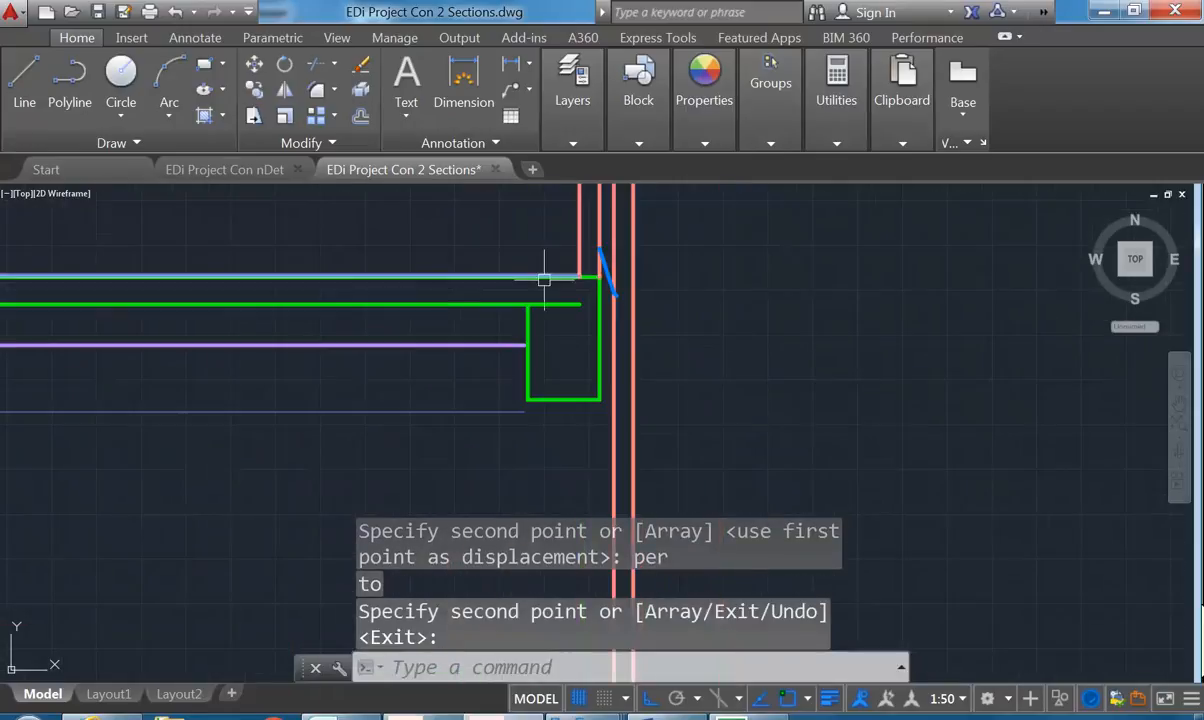
{"action": "left_click", "coordinate": [316, 89]}
{"action": "left_click", "coordinate": [512, 304]}
{"action": "scroll", "coordinate": [490, 340], "scroll_direction": "down", "scroll_amount": 6}
{"action": "scroll", "coordinate": [473, 363], "scroll_direction": "up", "scroll_amount": 3}
{"action": "middle_click_drag", "start_coordinate": [473, 363], "coordinate": [444, 366]}
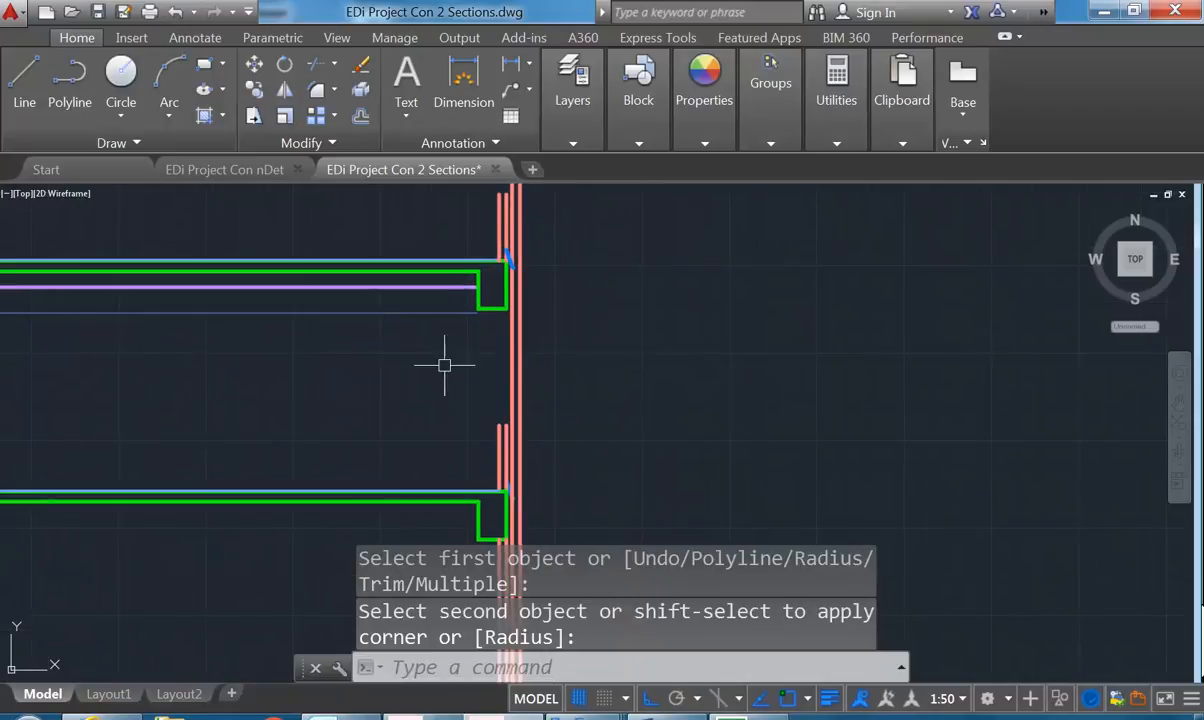
Extend the inner leaf's inside face line above the lower slab up to the underside of the upper edge beam
{"action": "left_click", "coordinate": [334, 64]}
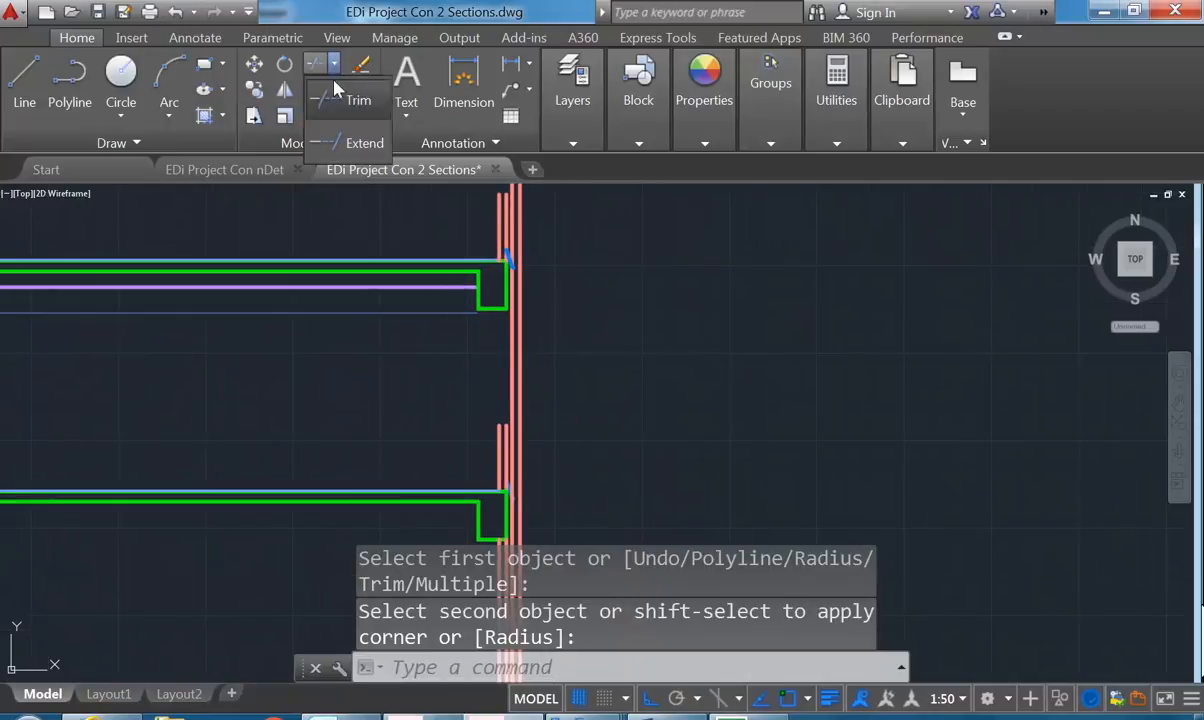
{"action": "left_click", "coordinate": [343, 145]}
{"action": "key", "text": "Return"}
{"action": "left_click", "coordinate": [494, 438]}
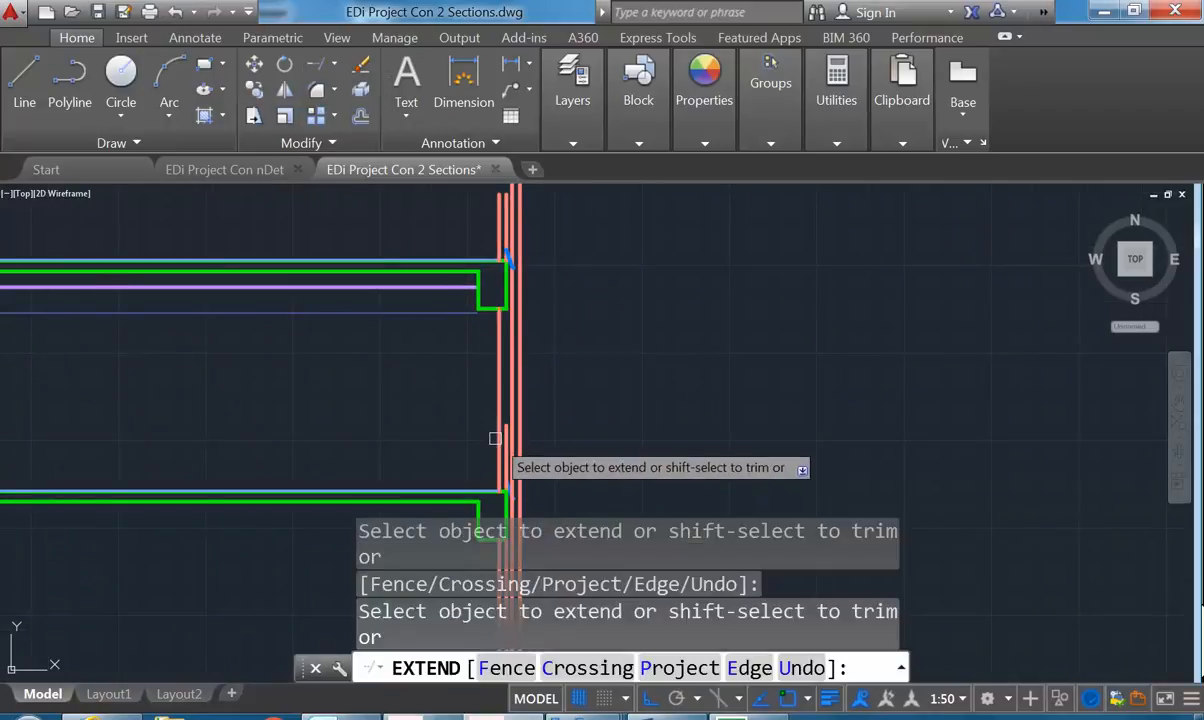
{"action": "scroll", "coordinate": [494, 438], "scroll_direction": "up", "scroll_amount": 4}
{"action": "scroll", "coordinate": [460, 362], "scroll_direction": "down", "scroll_amount": 4}
{"action": "middle_click_drag", "start_coordinate": [456, 340], "coordinate": [466, 361]}
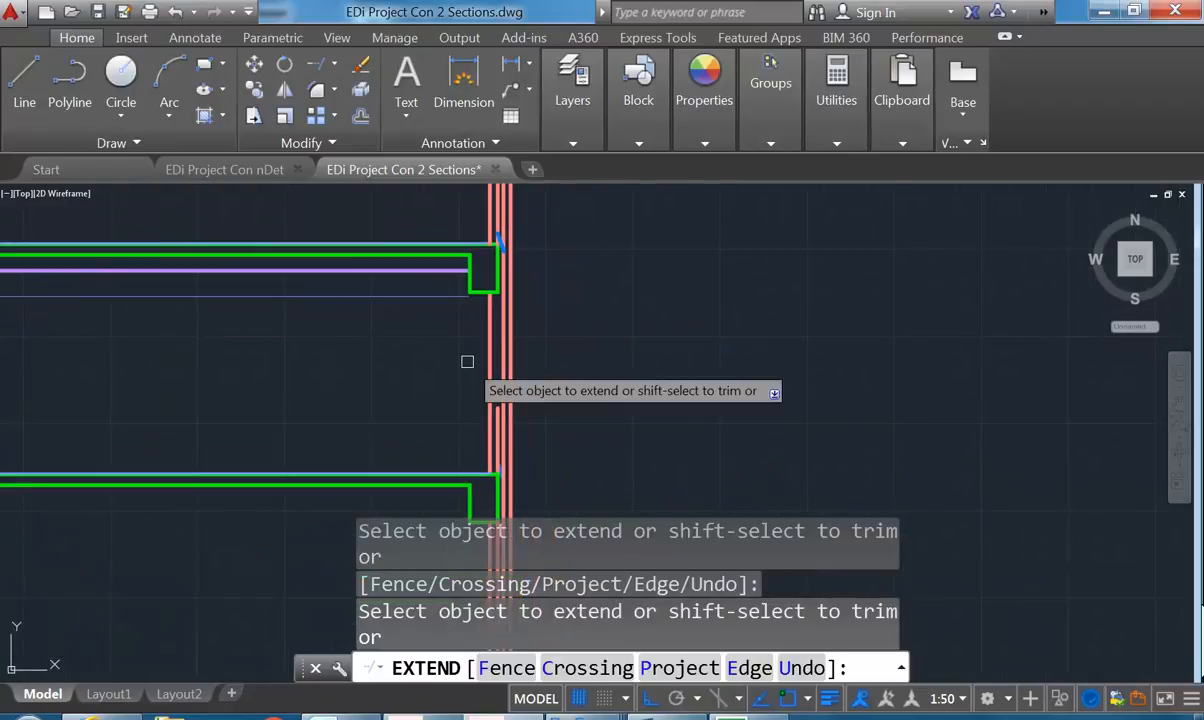
Fillet the inner leaf's cavity-side line with the upper edge beam's bottom line so that it reaches the beam
{"action": "scroll", "coordinate": [466, 361], "scroll_direction": "up", "scroll_amount": 2}
{"action": "left_click", "coordinate": [315, 92]}
{"action": "middle_click_drag", "start_coordinate": [520, 464], "coordinate": [519, 521]}
{"action": "left_click", "coordinate": [532, 406]}
{"action": "scroll", "coordinate": [501, 276], "scroll_direction": "up", "scroll_amount": 4}
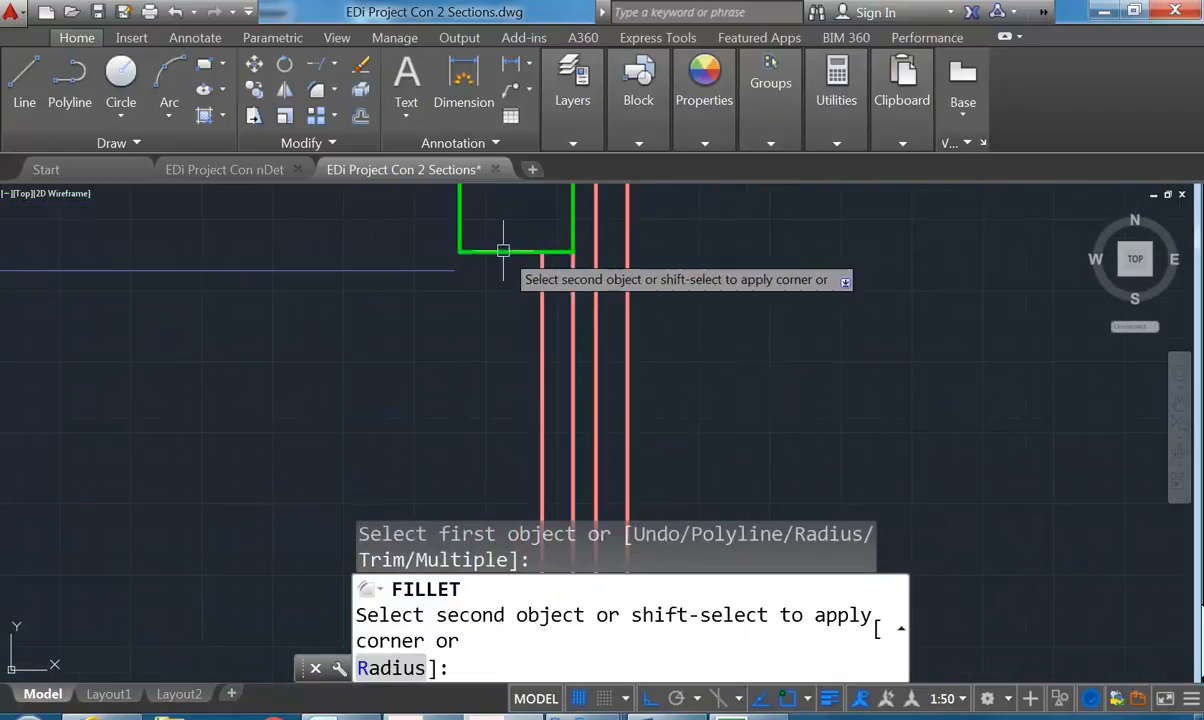
{"action": "left_click", "coordinate": [503, 251]}
Review the reworked external wall at both slabs and compare it with the site photo 20160804_160415.jpg of the brick wall and window
{"action": "scroll", "coordinate": [503, 288], "scroll_direction": "down", "scroll_amount": 6}
{"action": "middle_click_drag", "start_coordinate": [480, 341], "coordinate": [497, 321]}
{"action": "mouse_move", "coordinate": [497, 398]}
{"action": "middle_mouse_down"}
{"action": "mouse_move", "coordinate": [547, 379]}
{"action": "mouse_move", "coordinate": [513, 309]}
{"action": "middle_mouse_up"}
{"action": "scroll", "coordinate": [543, 379], "scroll_direction": "down", "scroll_amount": 3}
{"action": "middle_click_drag", "start_coordinate": [590, 339], "coordinate": [607, 408]}
{"action": "scroll", "coordinate": [529, 407], "scroll_direction": "up", "scroll_amount": 2}
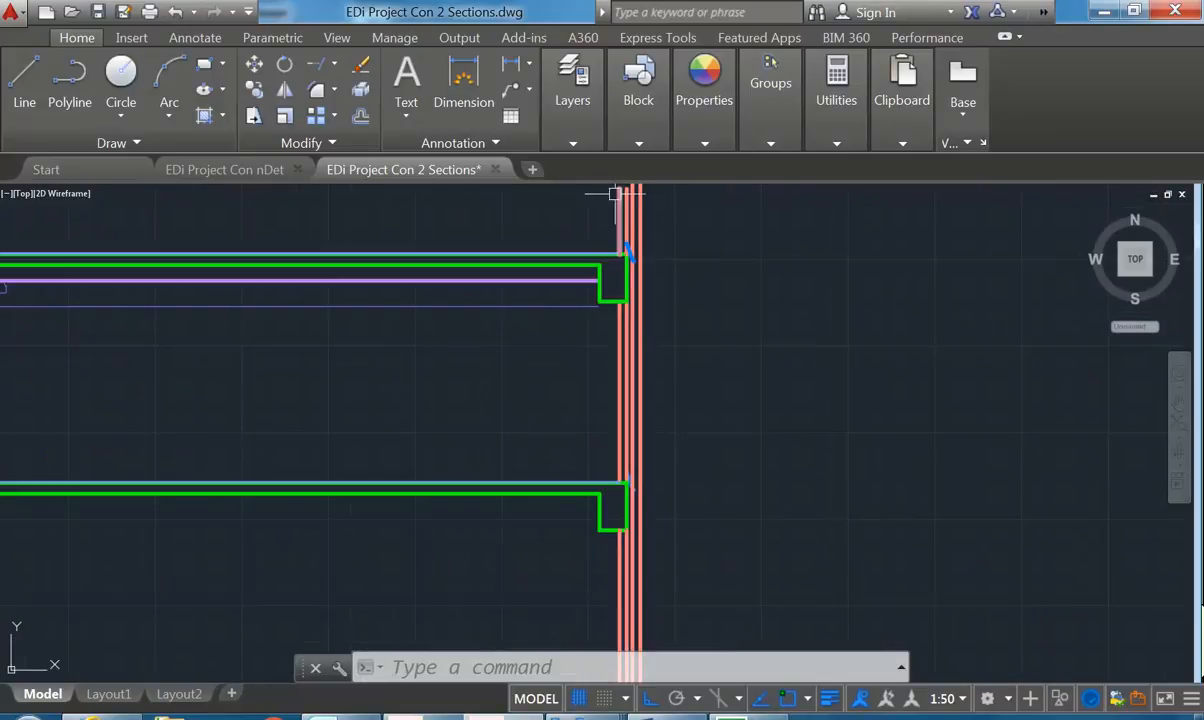
{"action": "scroll", "coordinate": [476, 448], "scroll_direction": "up", "scroll_amount": 2}
{"action": "mouse_move", "coordinate": [517, 458]}
{"action": "middle_mouse_down"}
{"action": "mouse_move", "coordinate": [385, 508]}
{"action": "mouse_move", "coordinate": [431, 493]}
{"action": "middle_mouse_up"}
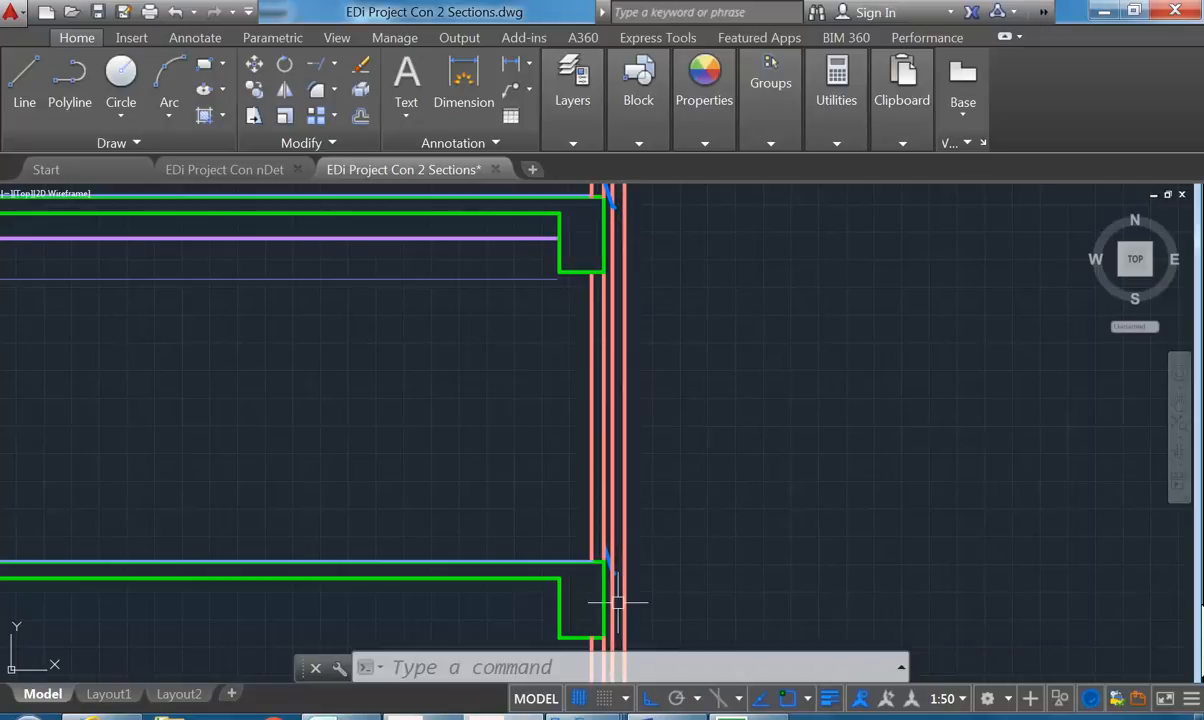
{"action": "mouse_move", "coordinate": [566, 258]}
{"action": "middle_mouse_down"}
{"action": "mouse_move", "coordinate": [545, 305]}
{"action": "mouse_move", "coordinate": [546, 348]}
{"action": "middle_mouse_up"}
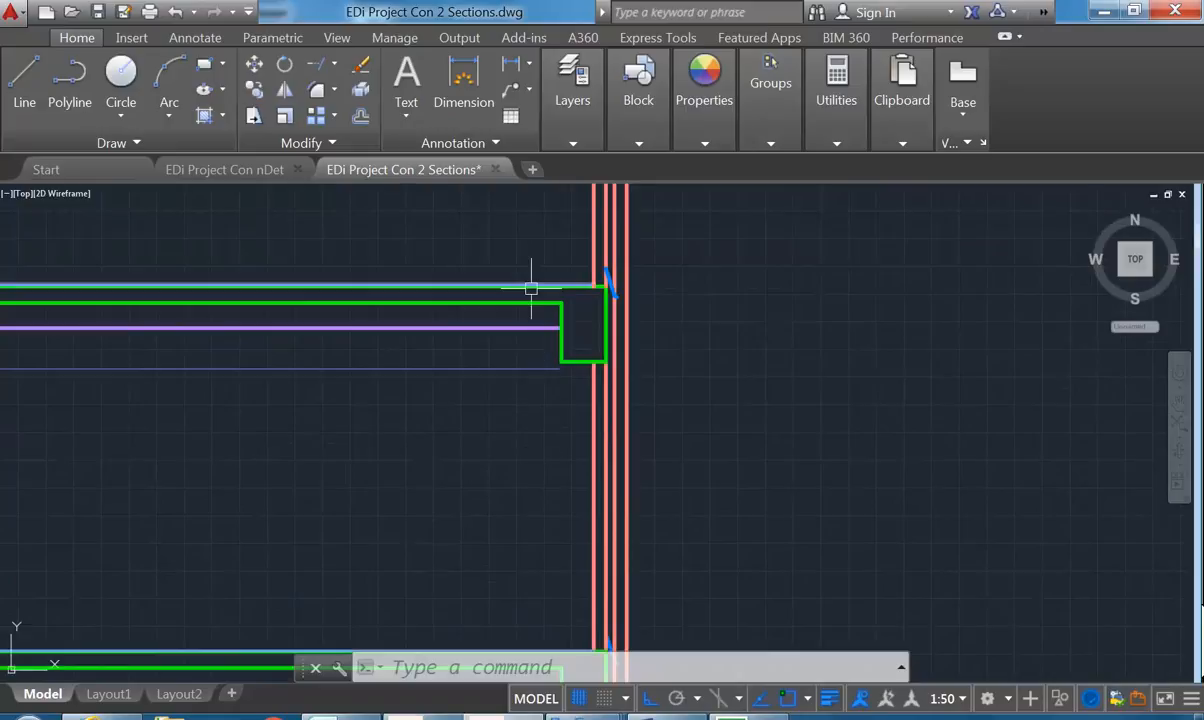
{"action": "scroll", "coordinate": [690, 288], "scroll_direction": "up", "scroll_amount": 2}
{"action": "scroll", "coordinate": [611, 405], "scroll_direction": "down", "scroll_amount": 1}
{"action": "mouse_move", "coordinate": [540, 712]}
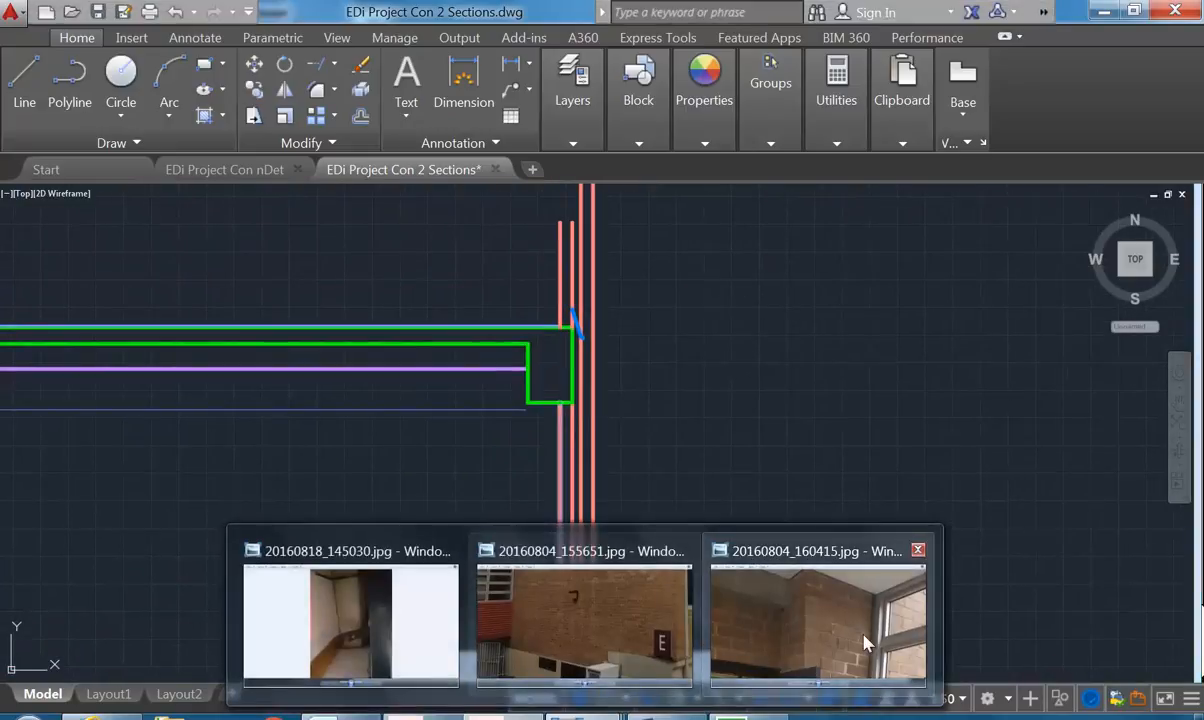
{"action": "left_click", "coordinate": [866, 643]}
{"action": "scroll", "coordinate": [549, 390], "scroll_direction": "down", "scroll_amount": 3}
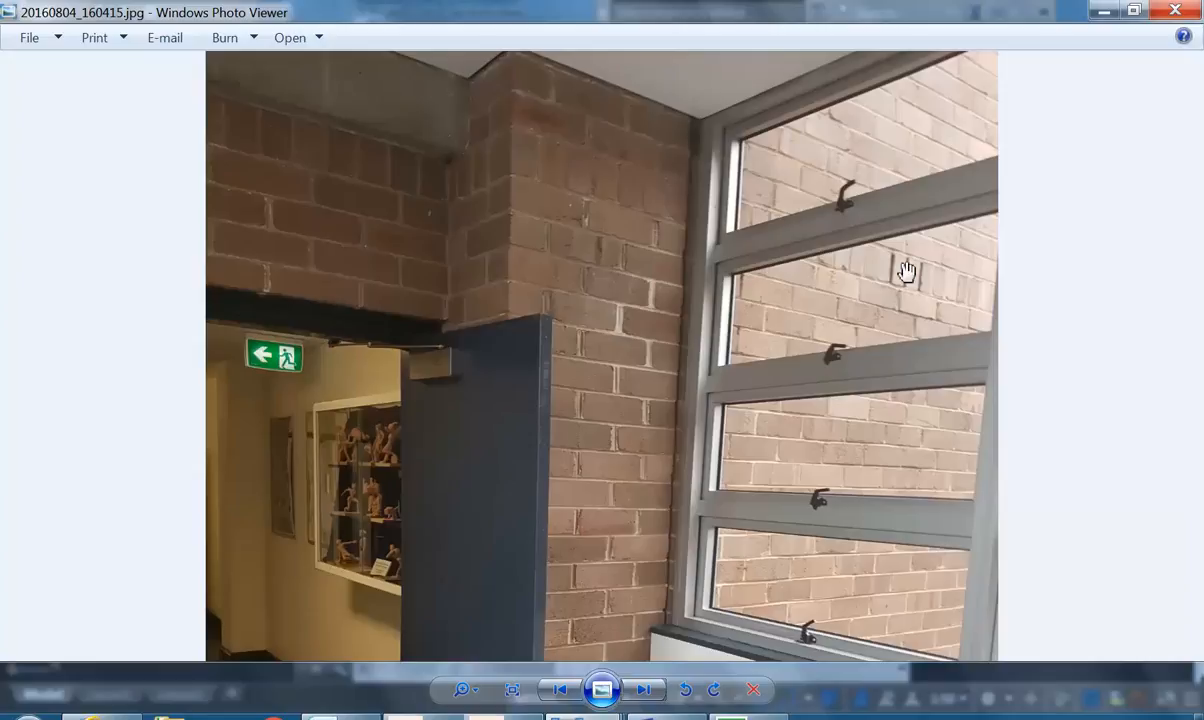
{"action": "left_click", "coordinate": [1103, 10]}
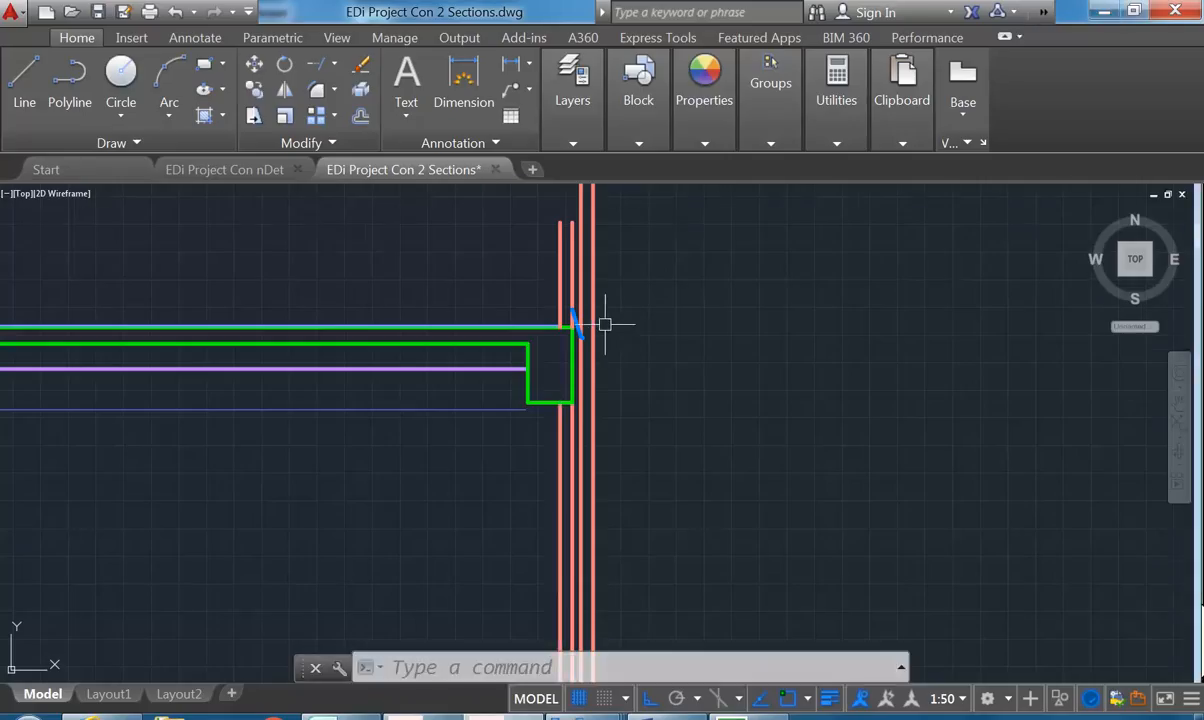
Move the upper flashing down so that its top end sits on the bottom outer corner of the upper edge beam
{"action": "scroll", "coordinate": [549, 325], "scroll_direction": "up", "scroll_amount": 2}
{"action": "left_click", "coordinate": [512, 265]}
{"action": "left_click", "coordinate": [580, 390]}
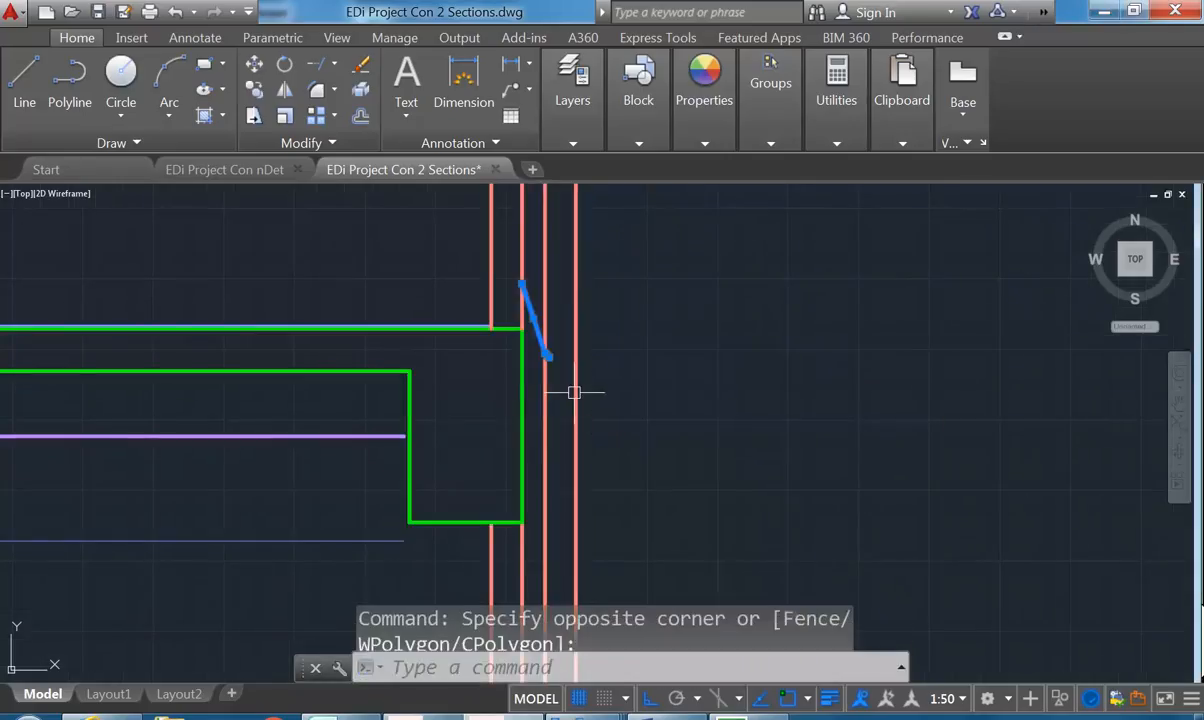
{"action": "left_click", "coordinate": [253, 67]}
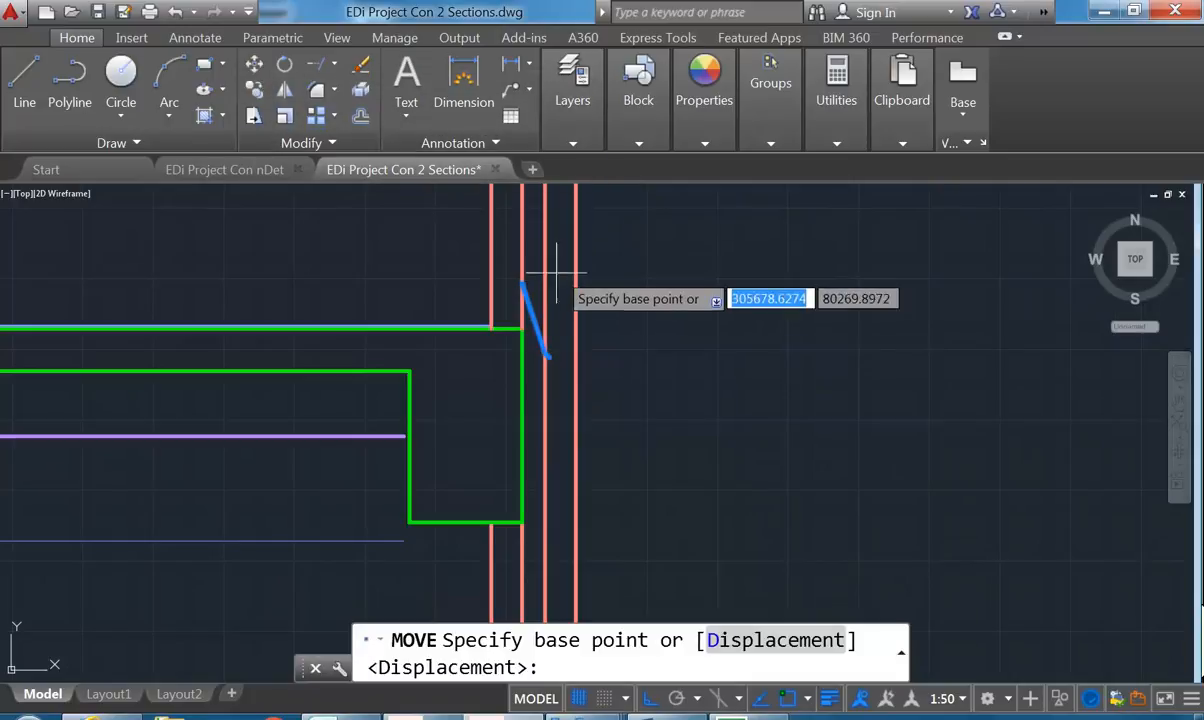
{"action": "left_click", "coordinate": [521, 284]}
{"action": "middle_click_drag", "start_coordinate": [519, 492], "coordinate": [498, 400]}
{"action": "left_click", "coordinate": [509, 430]}
{"action": "scroll", "coordinate": [468, 305], "scroll_direction": "down", "scroll_amount": 6}
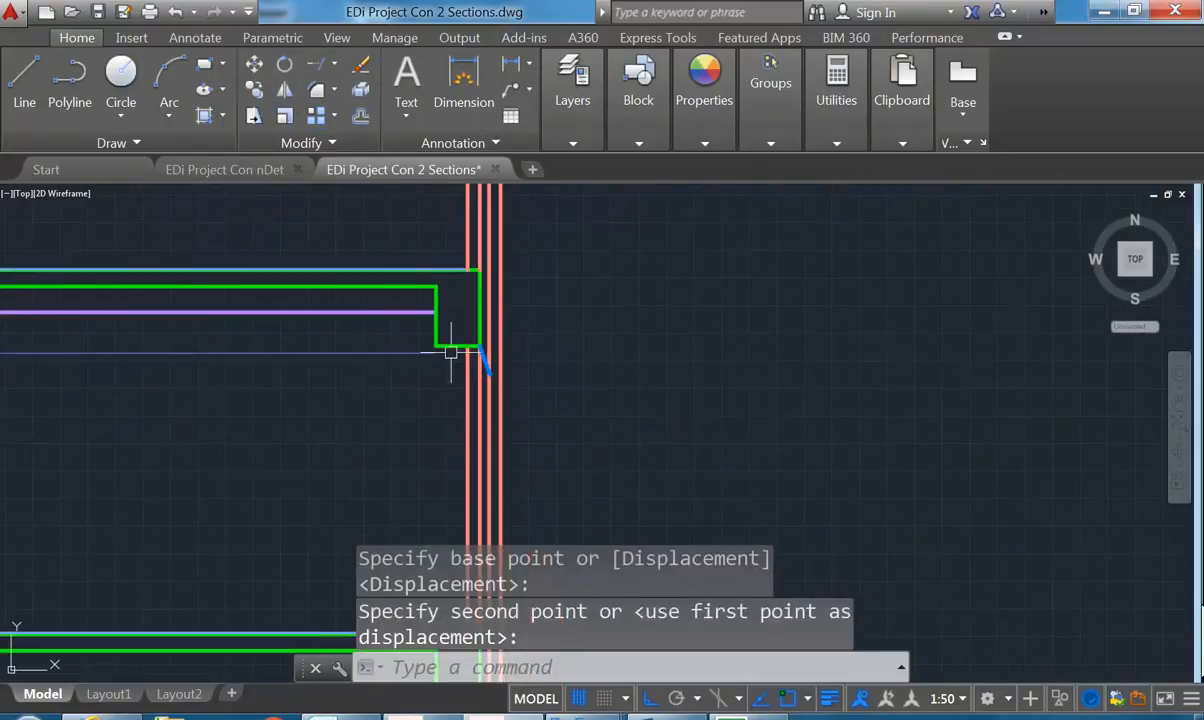
Stretch the short end of the lower slab's flashing horizontally to the outside face of the outer masonry leaf
{"action": "middle_click_drag", "start_coordinate": [452, 356], "coordinate": [425, 266]}
{"action": "middle_click_drag", "start_coordinate": [448, 491], "coordinate": [438, 408]}
{"action": "scroll", "coordinate": [438, 408], "scroll_direction": "up", "scroll_amount": 5}
{"action": "middle_click_drag", "start_coordinate": [446, 245], "coordinate": [450, 398]}
{"action": "scroll", "coordinate": [468, 270], "scroll_direction": "up", "scroll_amount": 2}
{"action": "middle_click_drag", "start_coordinate": [469, 320], "coordinate": [470, 392]}
{"action": "scroll", "coordinate": [474, 389], "scroll_direction": "up", "scroll_amount": 4}
{"action": "left_click", "coordinate": [479, 386]}
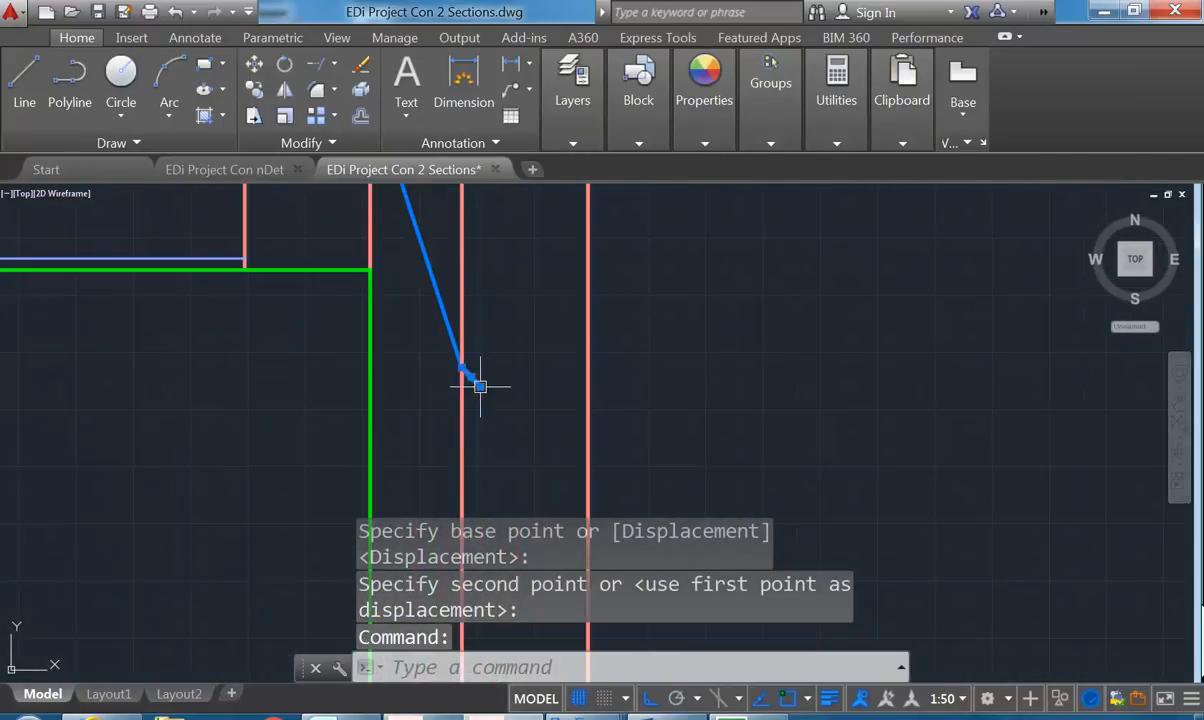
{"action": "left_click", "coordinate": [479, 386]}
{"action": "left_click", "coordinate": [590, 366]}
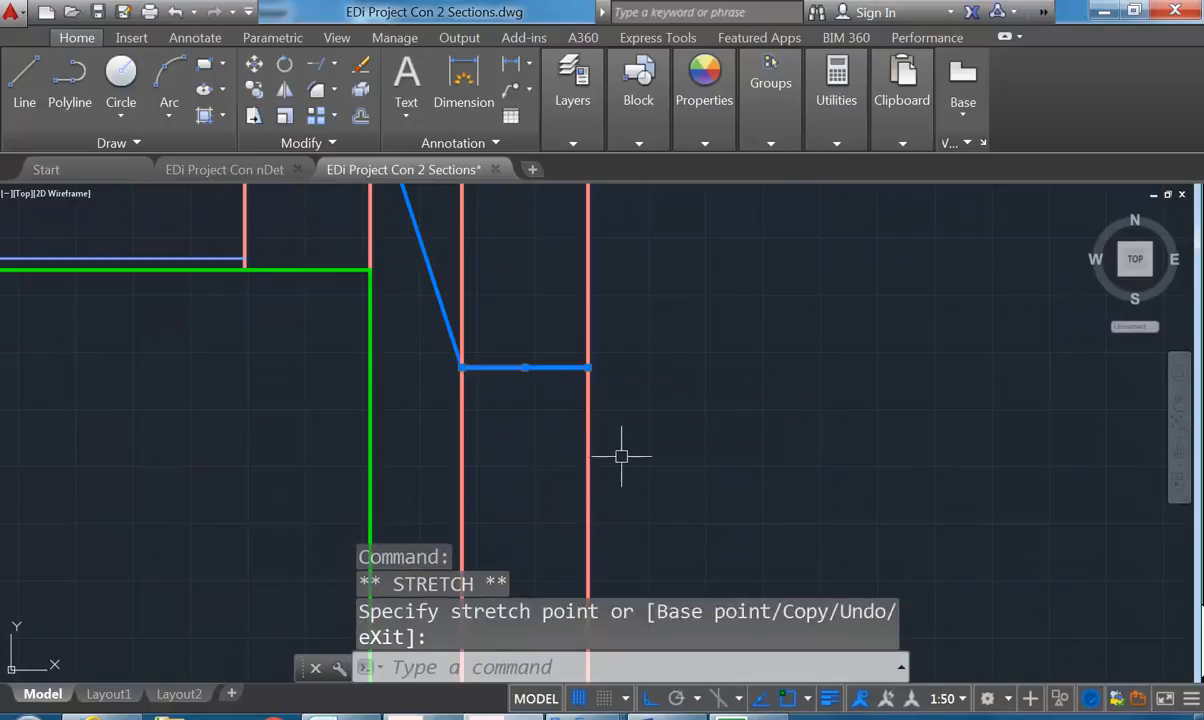
Stretch the short end of the upper beam's flashing horizontally to the outside face of the outer masonry leaf
{"action": "scroll", "coordinate": [527, 407], "scroll_direction": "down", "scroll_amount": 6}
{"action": "middle_click_drag", "start_coordinate": [527, 407], "coordinate": [528, 492]}
{"action": "middle_click_drag", "start_coordinate": [530, 260], "coordinate": [530, 497]}
{"action": "scroll", "coordinate": [506, 290], "scroll_direction": "down", "scroll_amount": 4}
{"action": "middle_click_drag", "start_coordinate": [506, 285], "coordinate": [506, 495]}
{"action": "scroll", "coordinate": [506, 494], "scroll_direction": "up", "scroll_amount": 10}
{"action": "left_click", "coordinate": [464, 400]}
{"action": "left_click", "coordinate": [470, 398]}
{"action": "left_click", "coordinate": [468, 398]}
{"action": "left_click", "coordinate": [576, 379]}
{"action": "key", "text": "Escape"}
{"action": "key", "text": "Escape"}
{"action": "scroll", "coordinate": [505, 403], "scroll_direction": "down", "scroll_amount": 5}
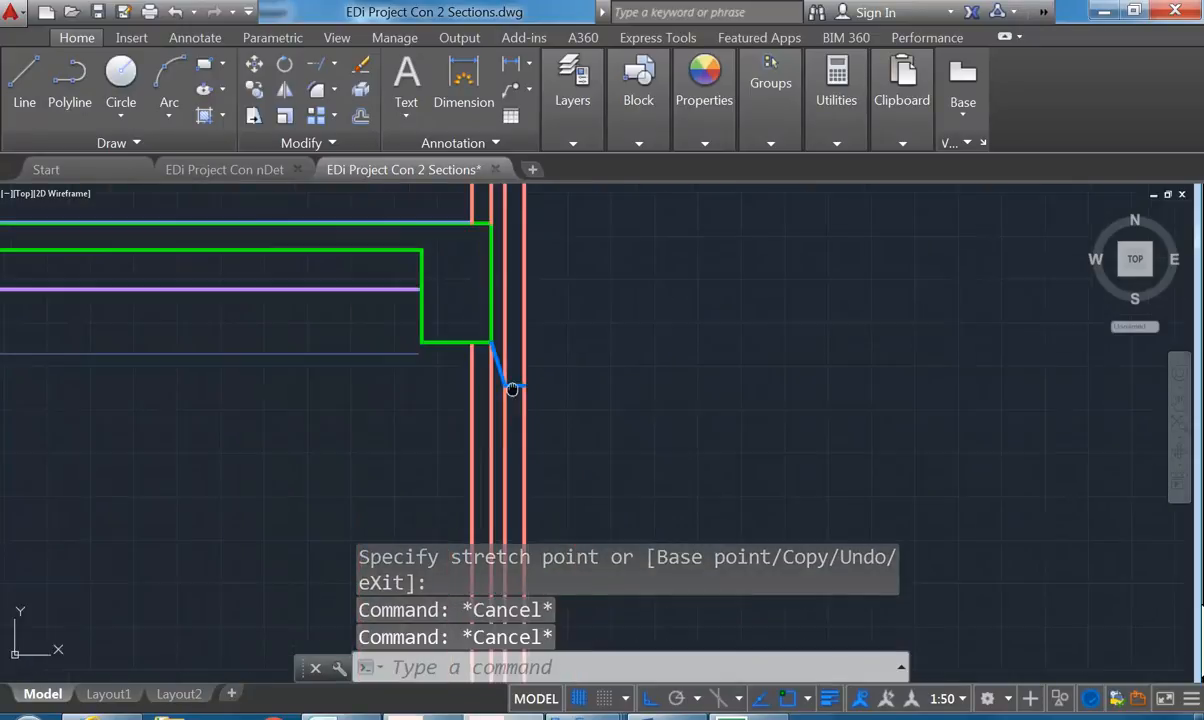
{"action": "mouse_move", "coordinate": [466, 378]}
{"action": "middle_mouse_down"}
{"action": "mouse_move", "coordinate": [417, 417]}
{"action": "mouse_move", "coordinate": [415, 365]}
{"action": "mouse_move", "coordinate": [394, 346]}
{"action": "middle_mouse_up"}
{"action": "scroll", "coordinate": [442, 495], "scroll_direction": "up", "scroll_amount": 6}
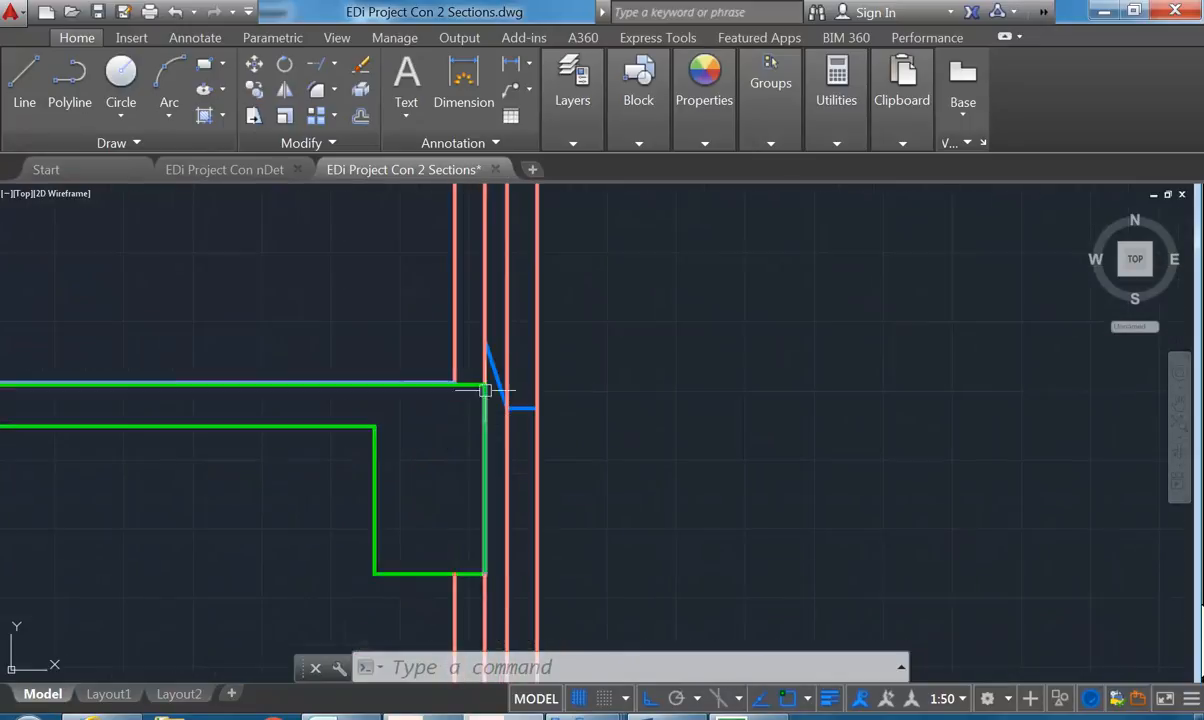
{"action": "left_click", "coordinate": [467, 314]}
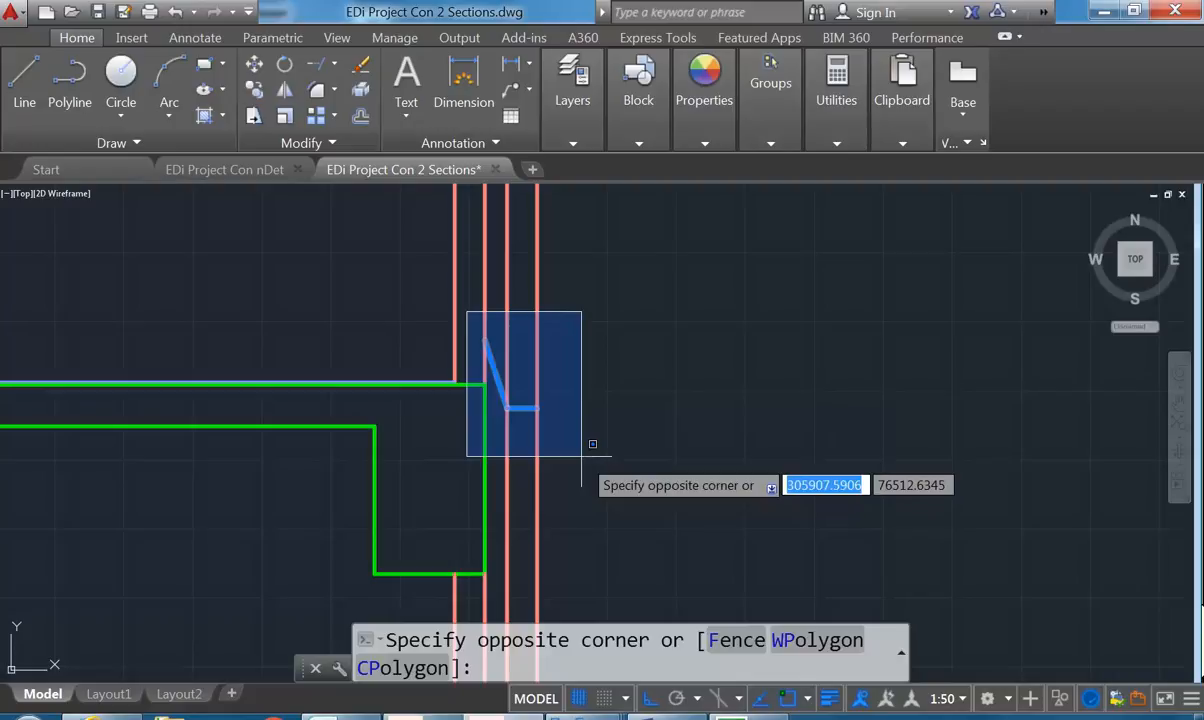
{"action": "left_click", "coordinate": [581, 456]}
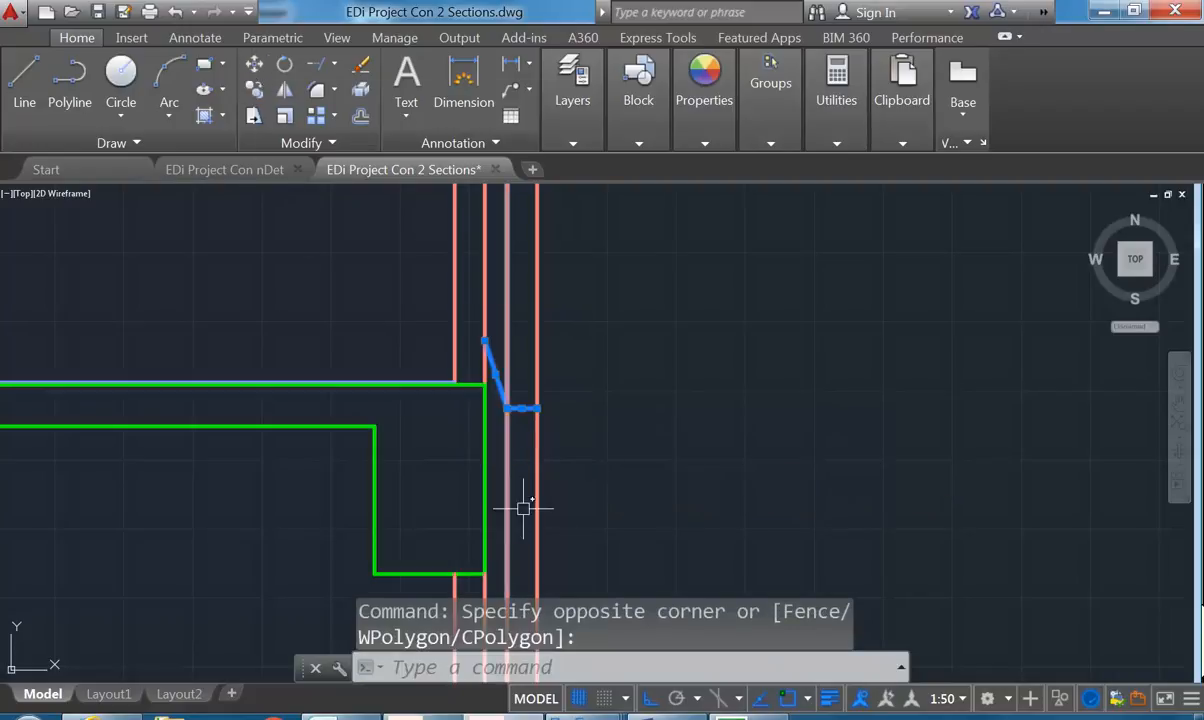
{"action": "key", "text": "Escape"}
{"action": "key", "text": "Escape"}
Move both upper flashing lines vertically up until the horizontal leg is about level with the underside of the upper edge beam
{"action": "scroll", "coordinate": [484, 403], "scroll_direction": "down", "scroll_amount": 2}
{"action": "scroll", "coordinate": [490, 399], "scroll_direction": "up", "scroll_amount": 2}
{"action": "scroll", "coordinate": [470, 411], "scroll_direction": "down", "scroll_amount": 4}
{"action": "middle_click_drag", "start_coordinate": [427, 357], "coordinate": [465, 497]}
{"action": "scroll", "coordinate": [445, 316], "scroll_direction": "up", "scroll_amount": 4}
{"action": "mouse_move", "coordinate": [506, 384]}
{"action": "middle_mouse_down"}
{"action": "mouse_move", "coordinate": [527, 425]}
{"action": "mouse_move", "coordinate": [508, 430]}
{"action": "mouse_move", "coordinate": [502, 467]}
{"action": "middle_mouse_up"}
{"action": "left_click", "coordinate": [256, 65]}
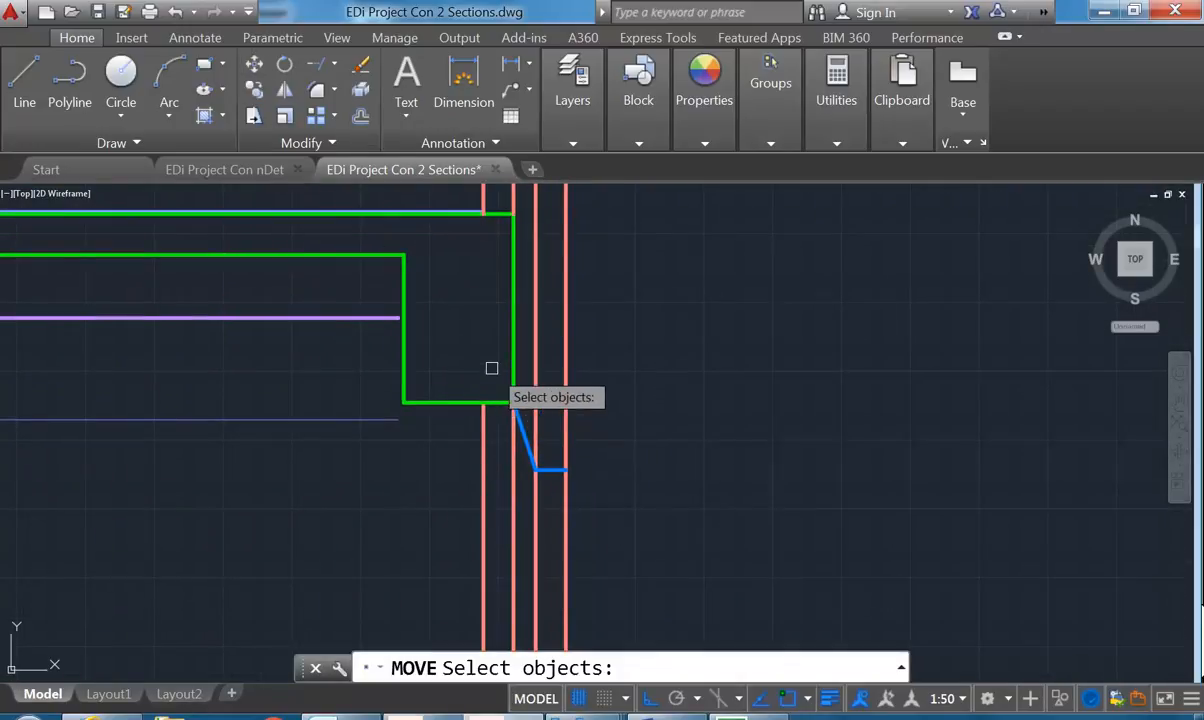
{"action": "left_click", "coordinate": [490, 370]}
{"action": "left_click", "coordinate": [590, 492]}
{"action": "key", "text": "Return"}
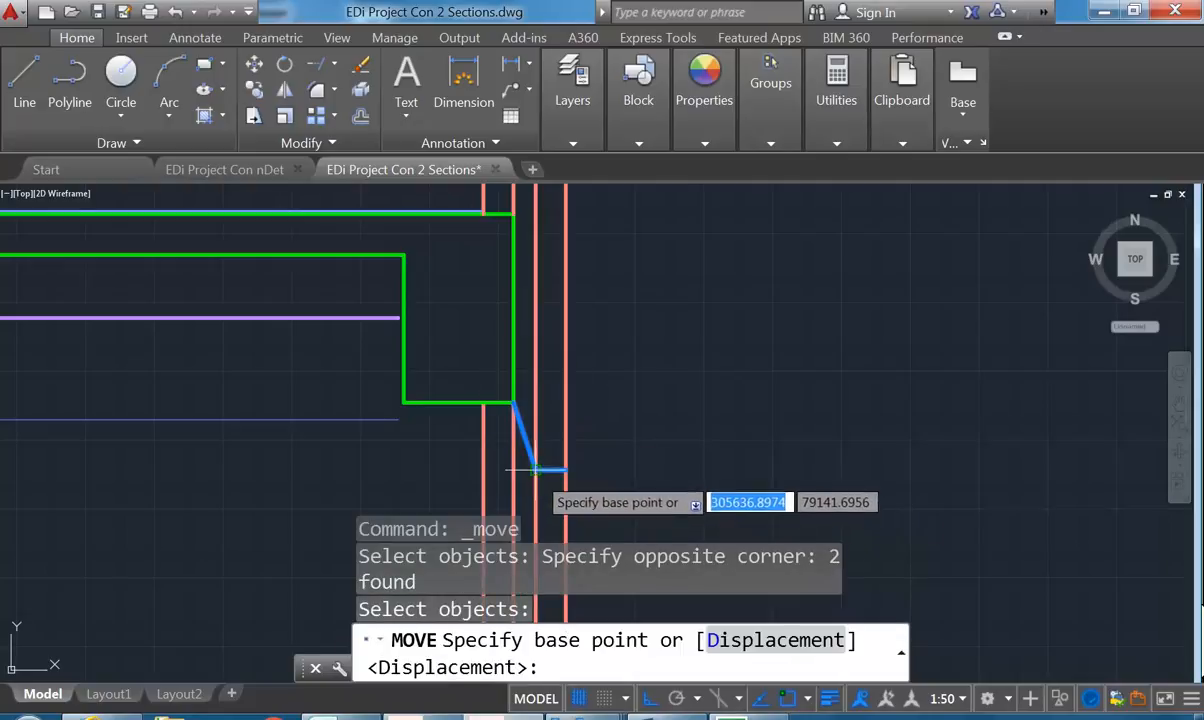
{"action": "left_click", "coordinate": [537, 469]}
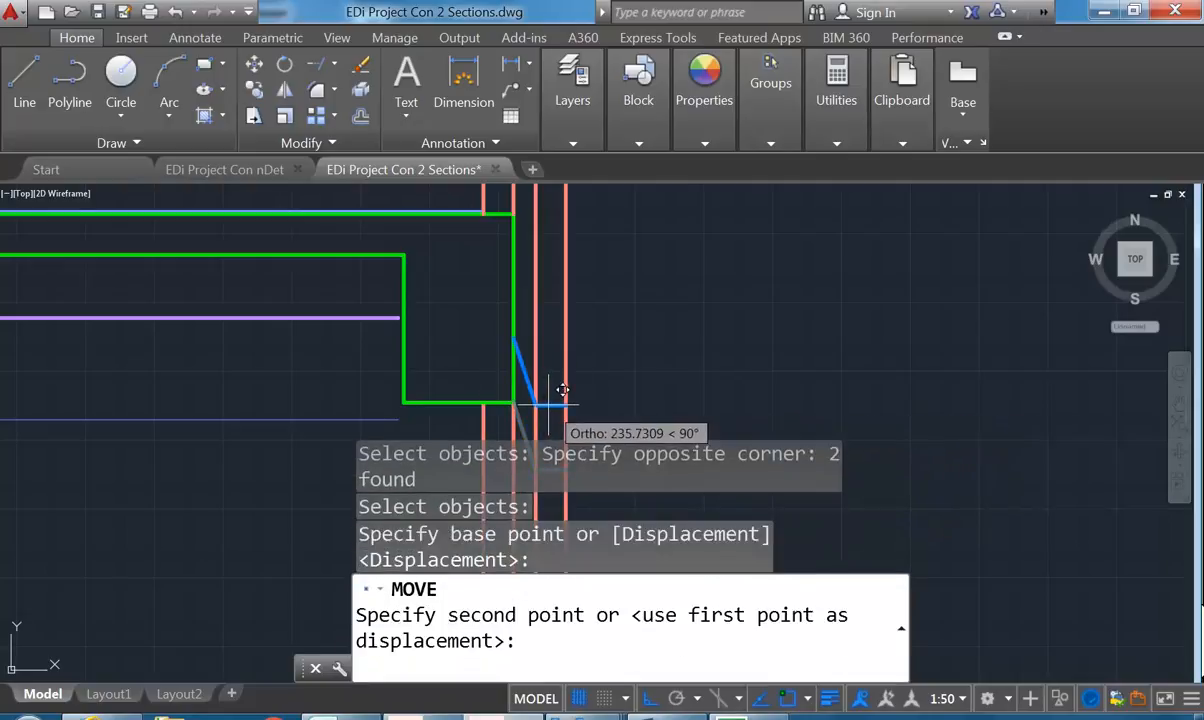
{"action": "left_click", "coordinate": [563, 390]}
{"action": "key", "text": "Escape"}
{"action": "key", "text": "Escape"}
{"action": "middle_click_drag", "start_coordinate": [546, 395], "coordinate": [573, 407]}
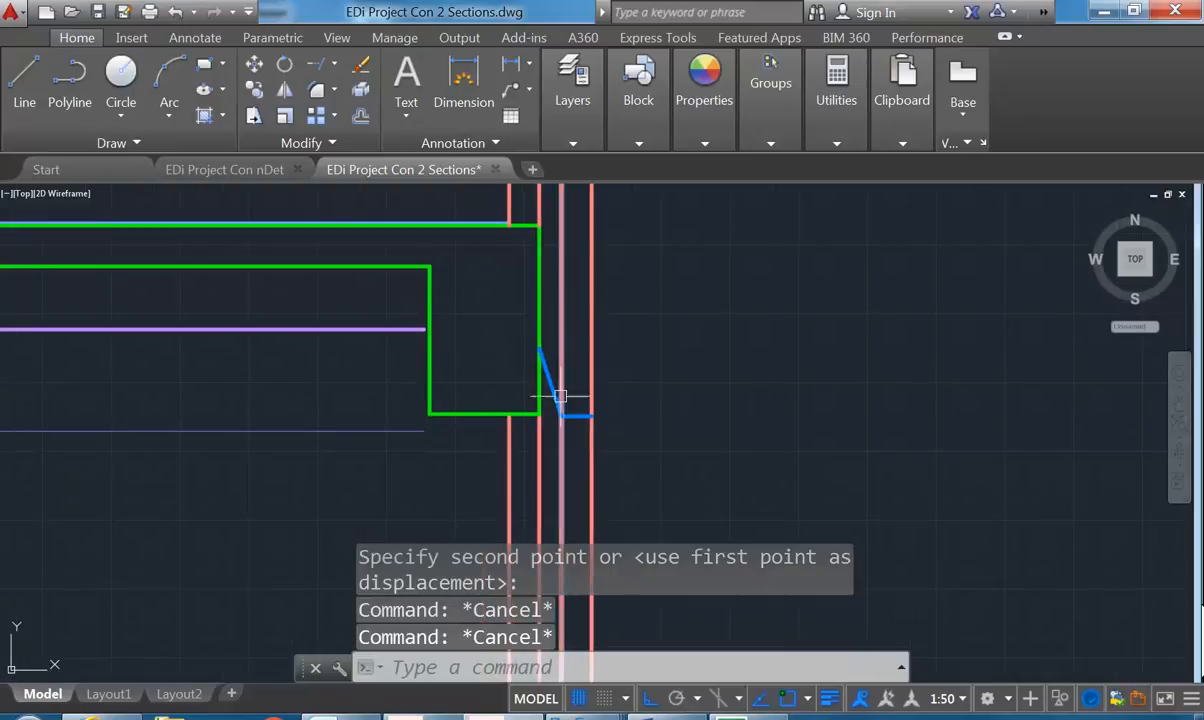
Stretch the top end of the upper flashing's sloped line down to the bottom outer corner of the edge beam
{"action": "scroll", "coordinate": [548, 395], "scroll_direction": "up", "scroll_amount": 5}
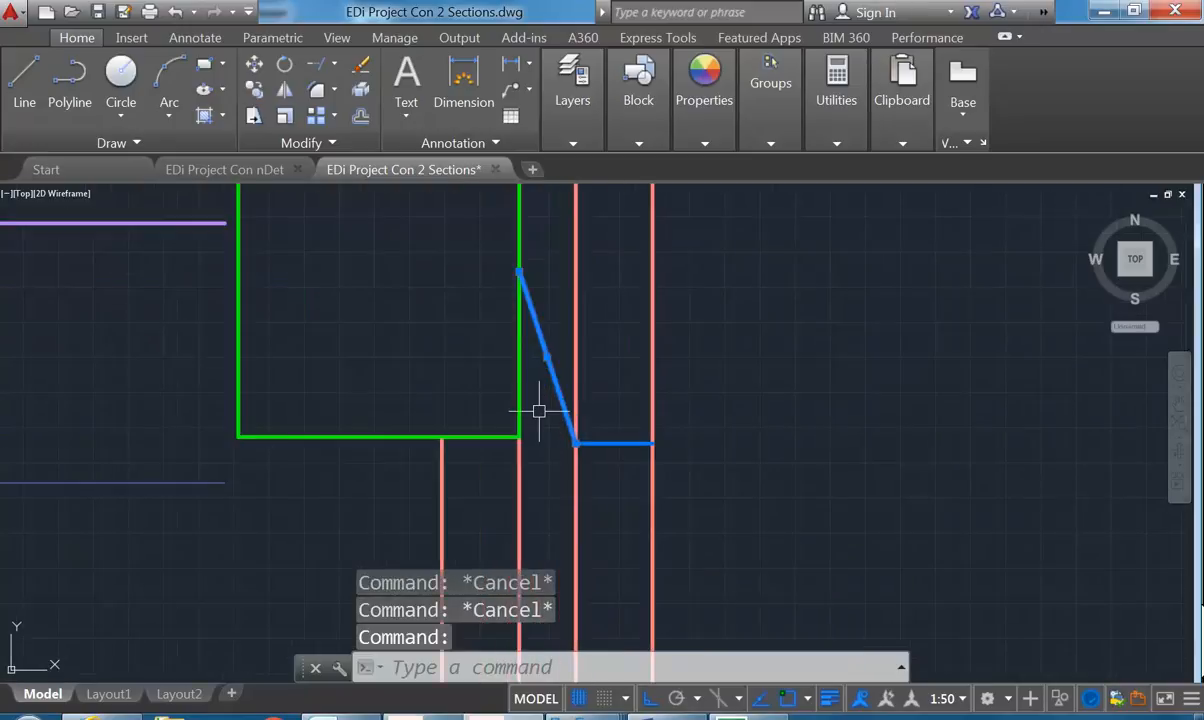
{"action": "left_click", "coordinate": [519, 270]}
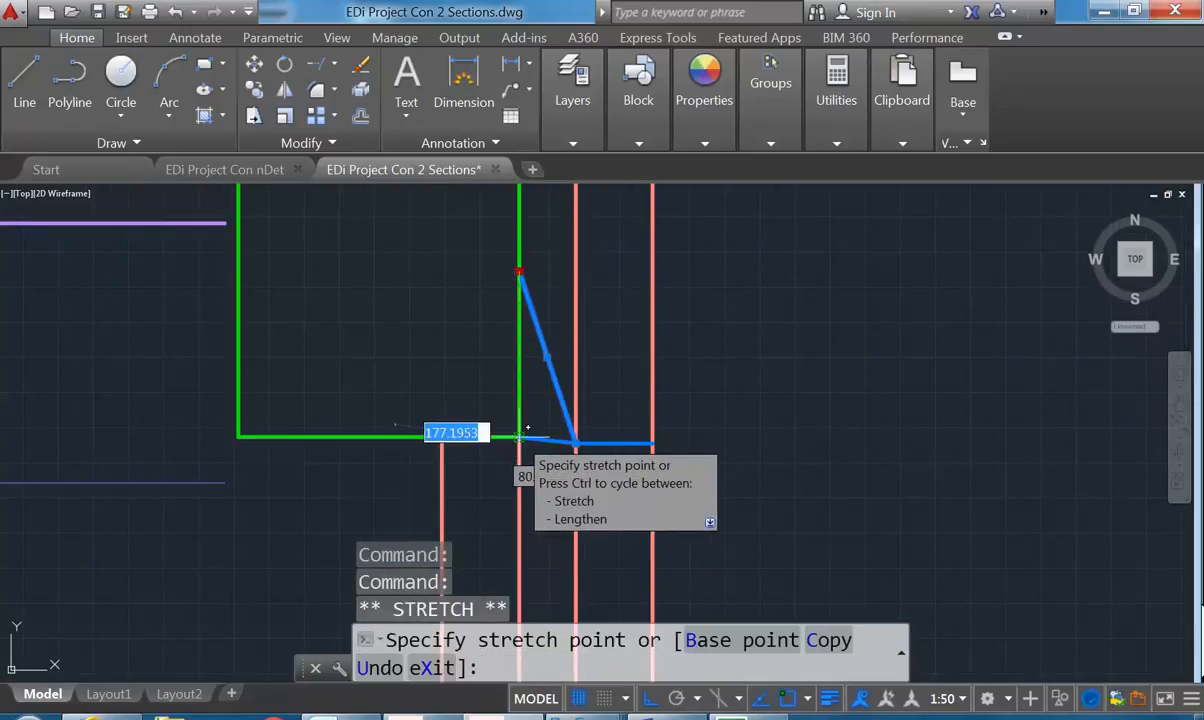
{"action": "left_click", "coordinate": [519, 437]}
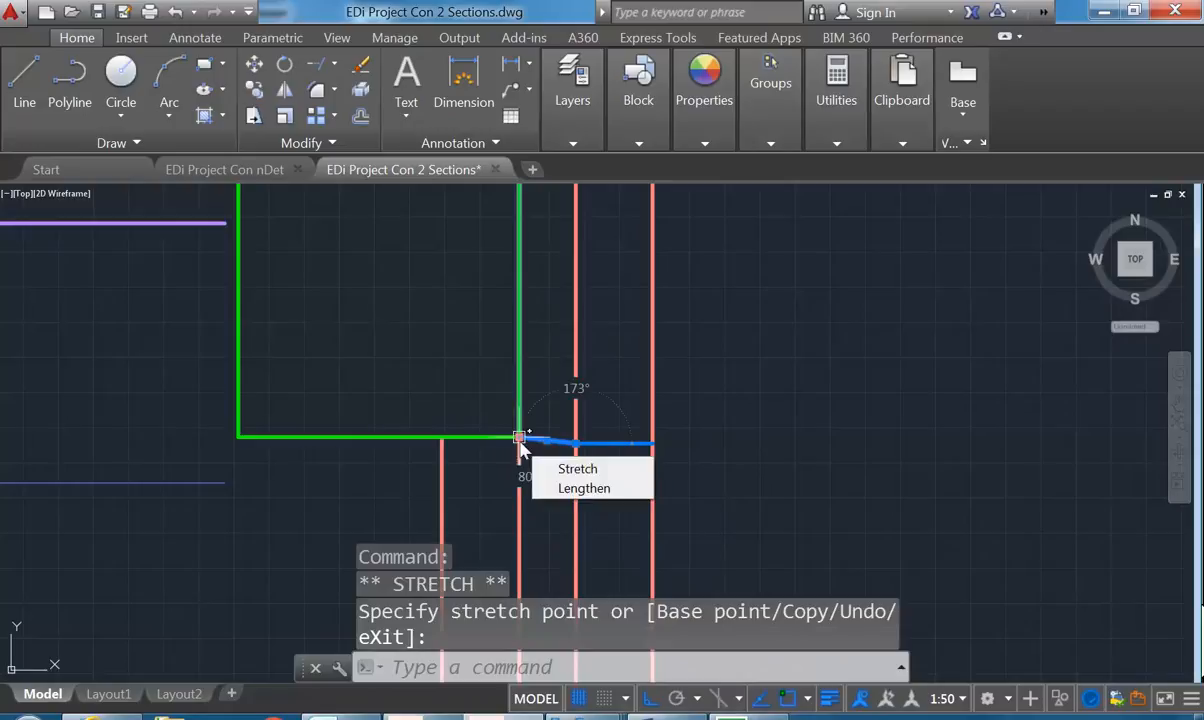
Check the interior site photo of the corridor window, examining its frame, sill height and the brickwork beside and beyond it
{"action": "key", "text": "Escape"}
{"action": "key", "text": "Escape"}
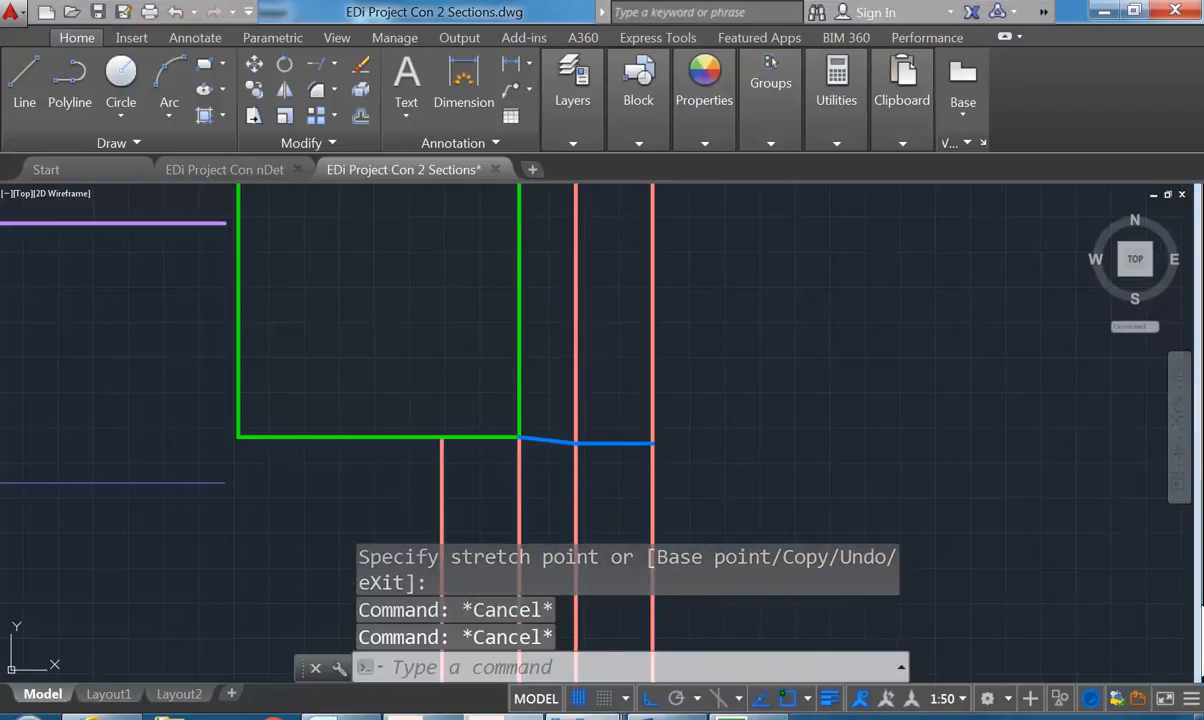
{"action": "mouse_move", "coordinate": [578, 712]}
{"action": "left_click", "coordinate": [793, 653]}
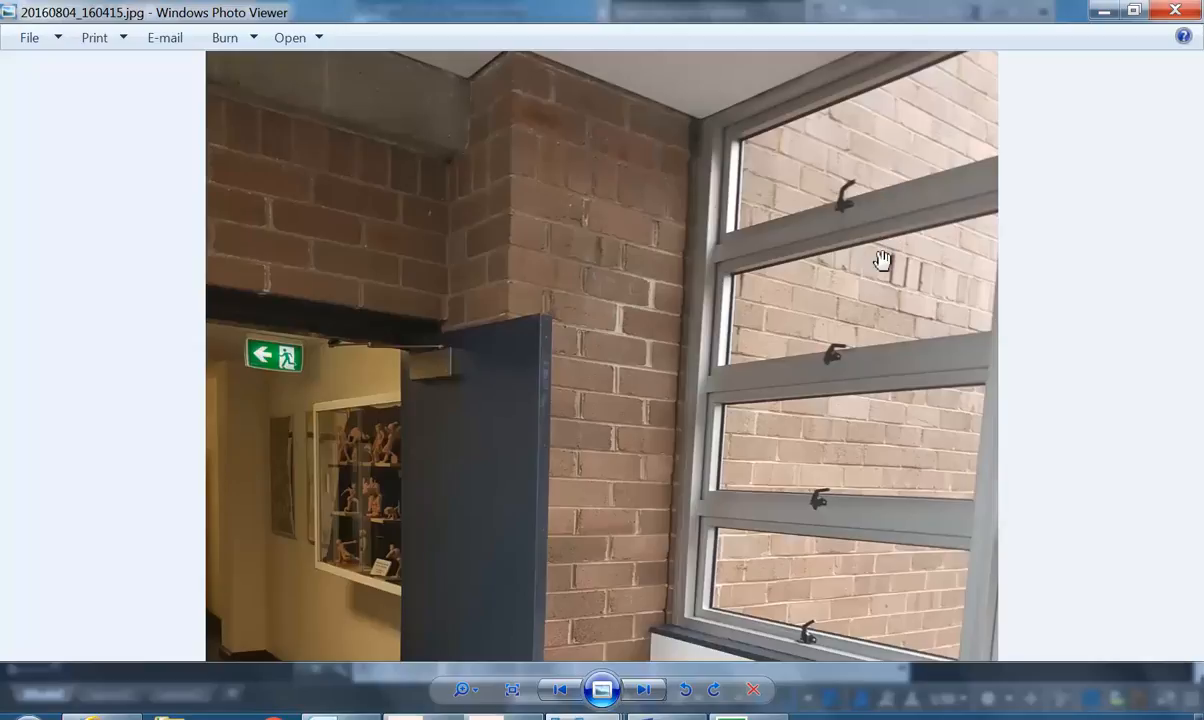
{"action": "scroll", "coordinate": [900, 277], "scroll_direction": "up", "scroll_amount": 3}
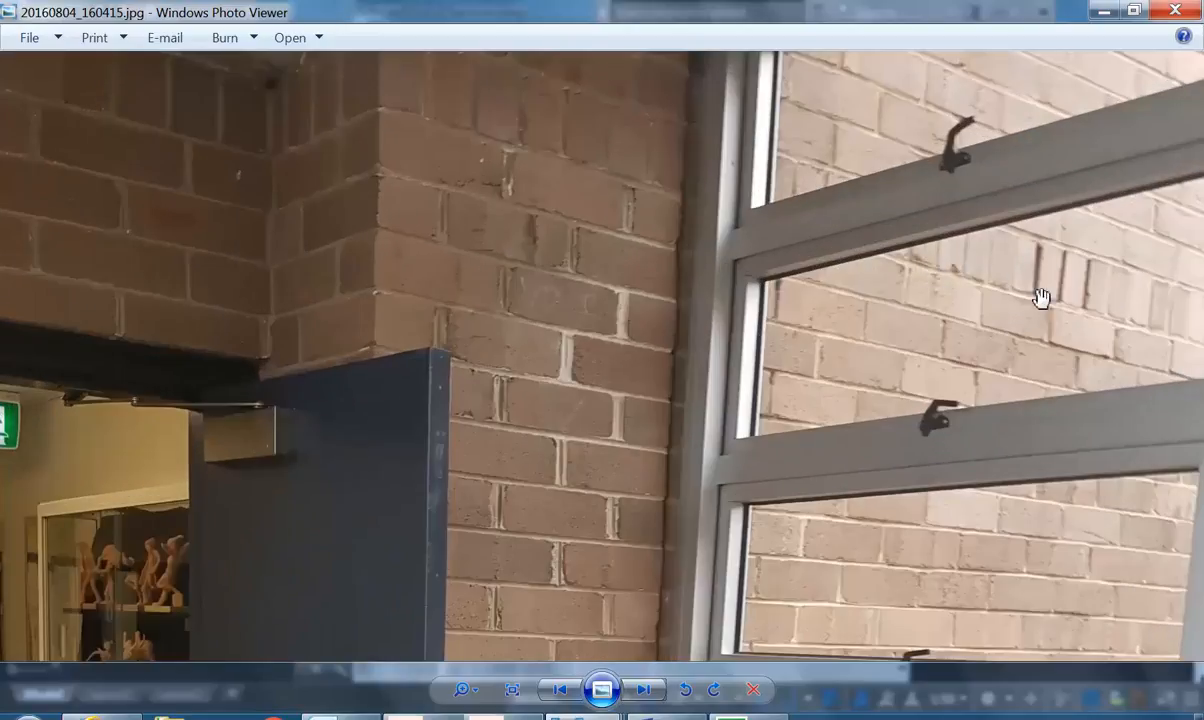
{"action": "scroll", "coordinate": [798, 302], "scroll_direction": "down", "scroll_amount": 5}
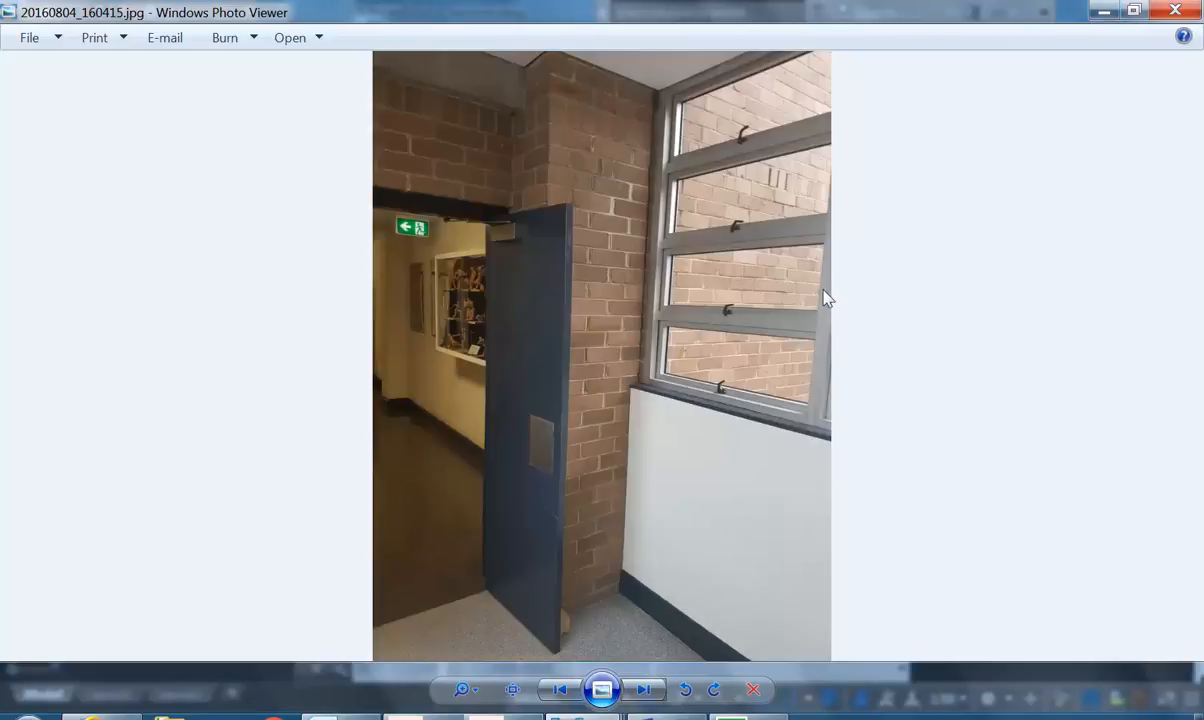
{"action": "left_click", "coordinate": [1102, 13]}
Examine the second section's external masonry wall and the space between the two slabs, comparing them with the photographed window
{"action": "scroll", "coordinate": [627, 342], "scroll_direction": "down", "scroll_amount": 6}
{"action": "middle_click_drag", "start_coordinate": [627, 342], "coordinate": [629, 420]}
{"action": "scroll", "coordinate": [580, 349], "scroll_direction": "down", "scroll_amount": 4}
{"action": "mouse_move", "coordinate": [580, 349]}
{"action": "middle_mouse_down"}
{"action": "mouse_move", "coordinate": [607, 361]}
{"action": "mouse_move", "coordinate": [643, 285]}
{"action": "middle_mouse_up"}
{"action": "mouse_move", "coordinate": [610, 430]}
{"action": "middle_mouse_down"}
{"action": "mouse_move", "coordinate": [599, 398]}
{"action": "mouse_move", "coordinate": [610, 391]}
{"action": "mouse_move", "coordinate": [738, 408]}
{"action": "middle_mouse_up"}
{"action": "scroll", "coordinate": [610, 403], "scroll_direction": "up", "scroll_amount": 5}
{"action": "scroll", "coordinate": [680, 400], "scroll_direction": "down", "scroll_amount": 5}
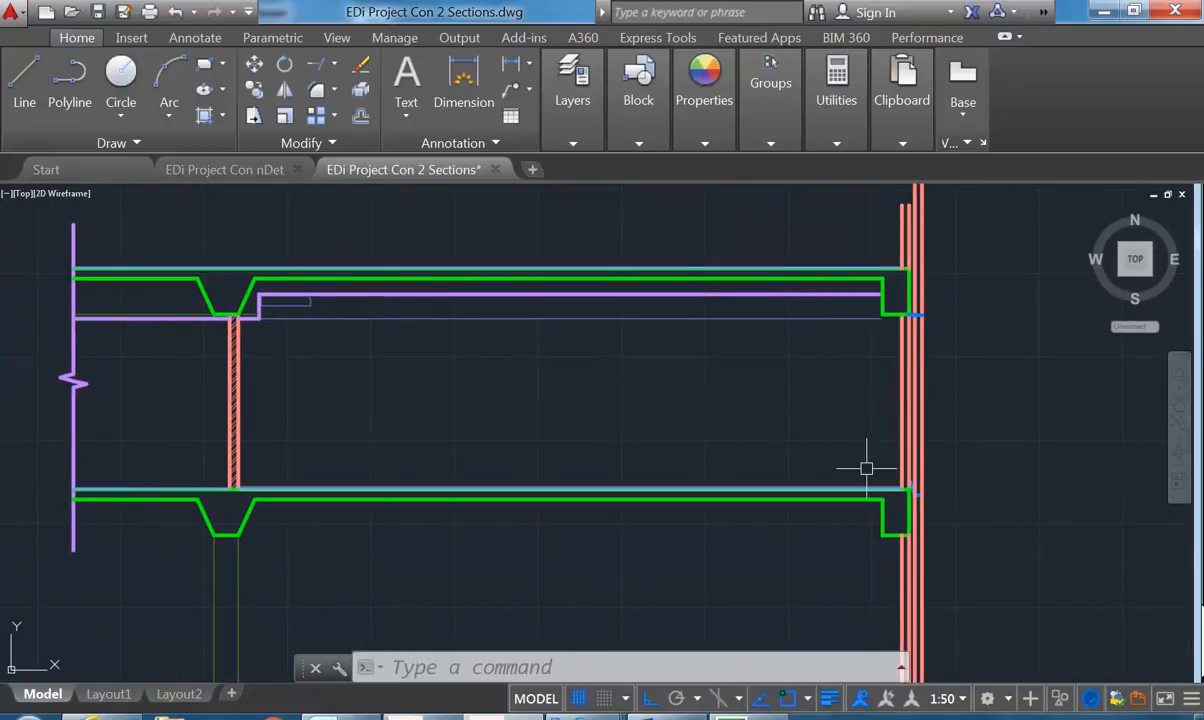
{"action": "scroll", "coordinate": [990, 420], "scroll_direction": "up", "scroll_amount": 2}
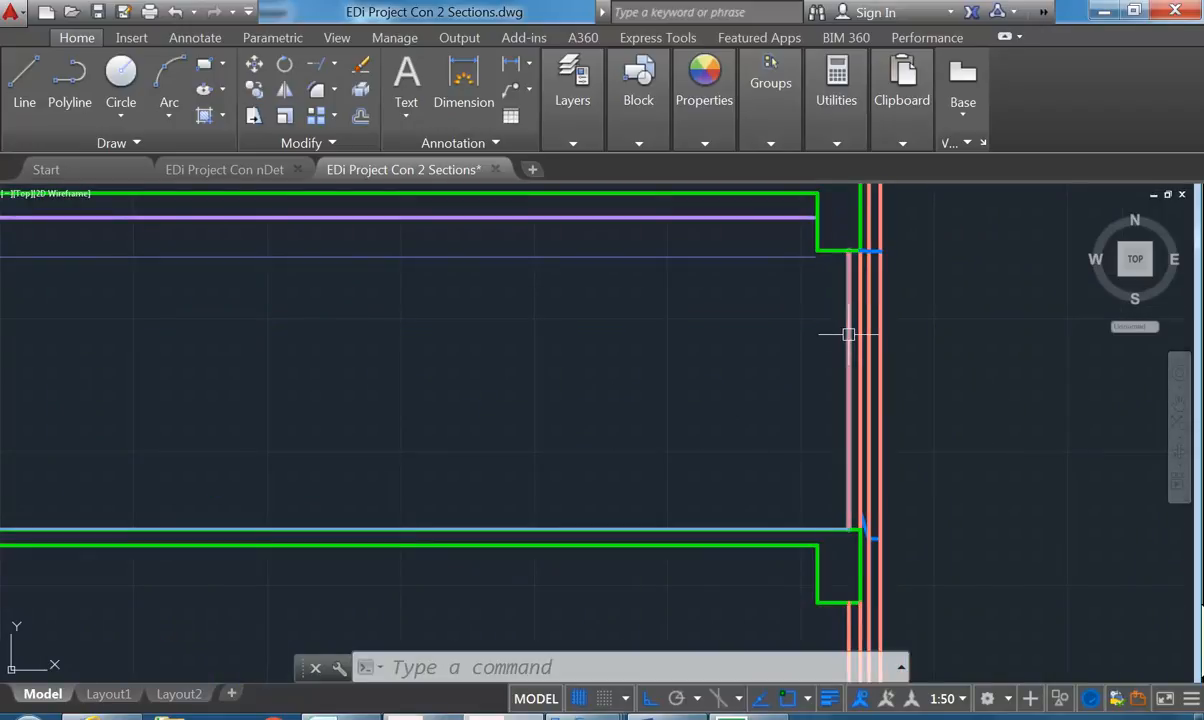
{"action": "mouse_move", "coordinate": [564, 411]}
{"action": "middle_mouse_down"}
{"action": "mouse_move", "coordinate": [855, 430]}
{"action": "mouse_move", "coordinate": [773, 437]}
{"action": "mouse_move", "coordinate": [661, 349]}
{"action": "mouse_move", "coordinate": [776, 341]}
{"action": "mouse_move", "coordinate": [652, 334]}
{"action": "middle_mouse_up"}
{"action": "scroll", "coordinate": [773, 437], "scroll_direction": "down", "scroll_amount": 5}
{"action": "scroll", "coordinate": [733, 325], "scroll_direction": "up", "scroll_amount": 4}
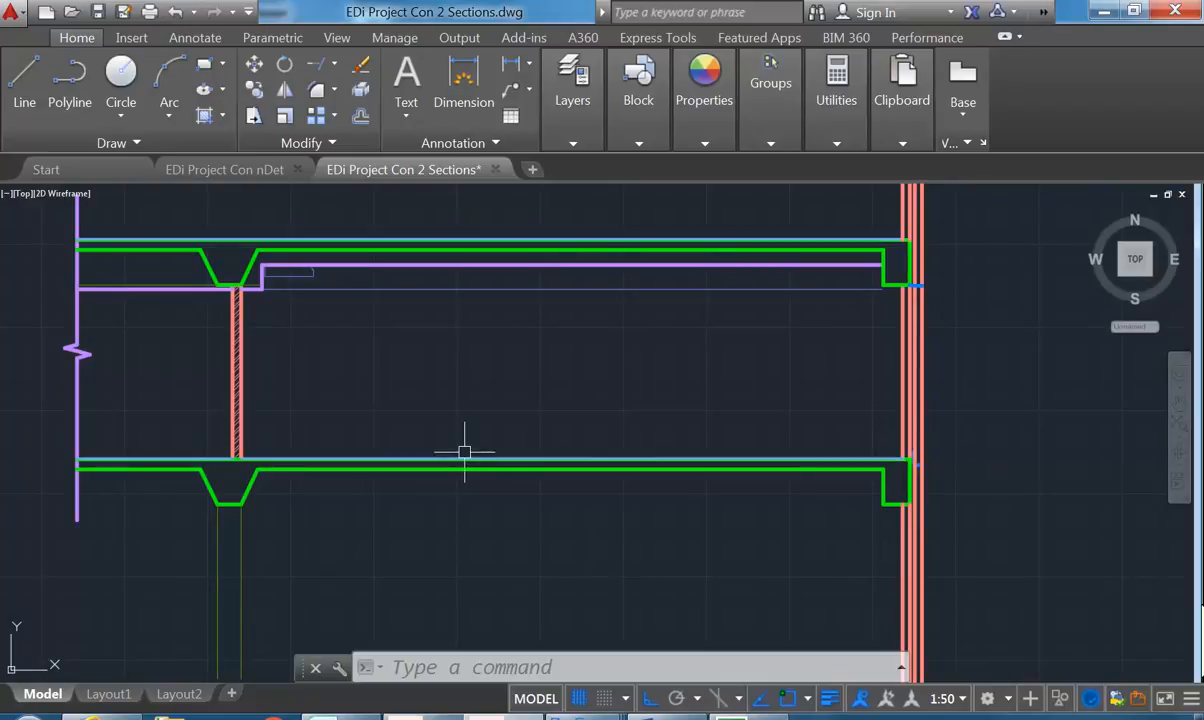
Make A-WINDOW-PROJ the current layer and start a line at the inner top corner of the first section's concrete window sill
{"action": "scroll", "coordinate": [210, 420], "scroll_direction": "down", "scroll_amount": 4}
{"action": "scroll", "coordinate": [236, 417], "scroll_direction": "up", "scroll_amount": 6}
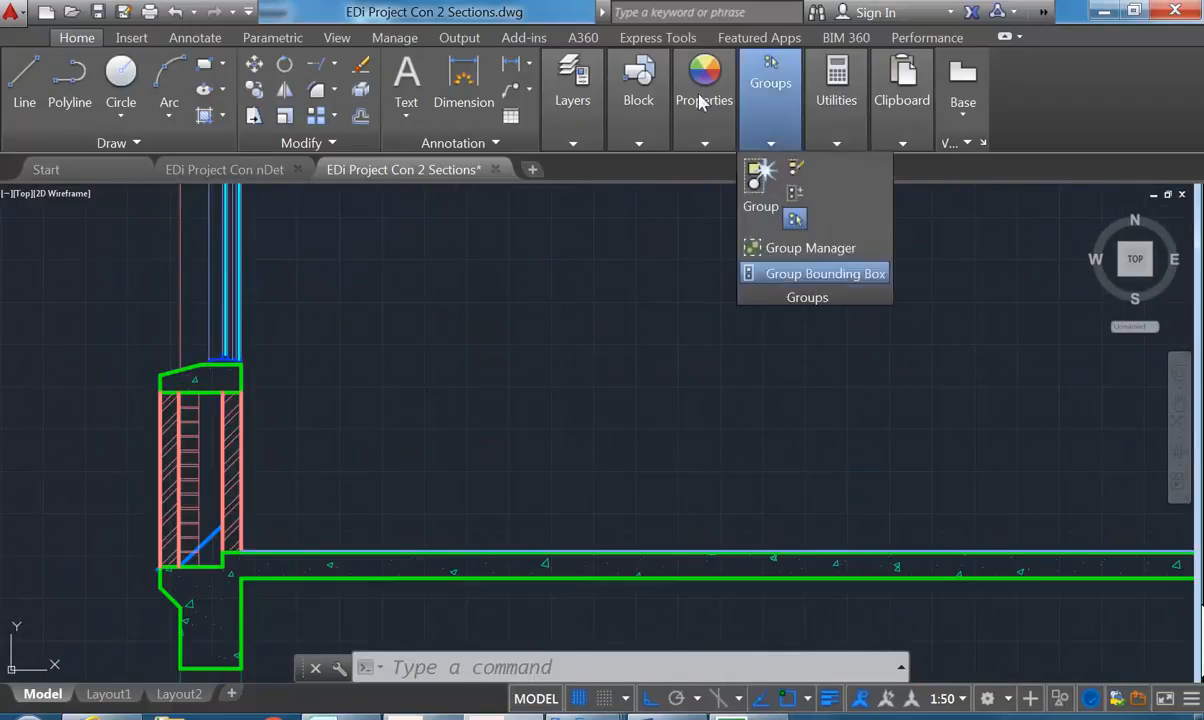
{"action": "mouse_move", "coordinate": [578, 108]}
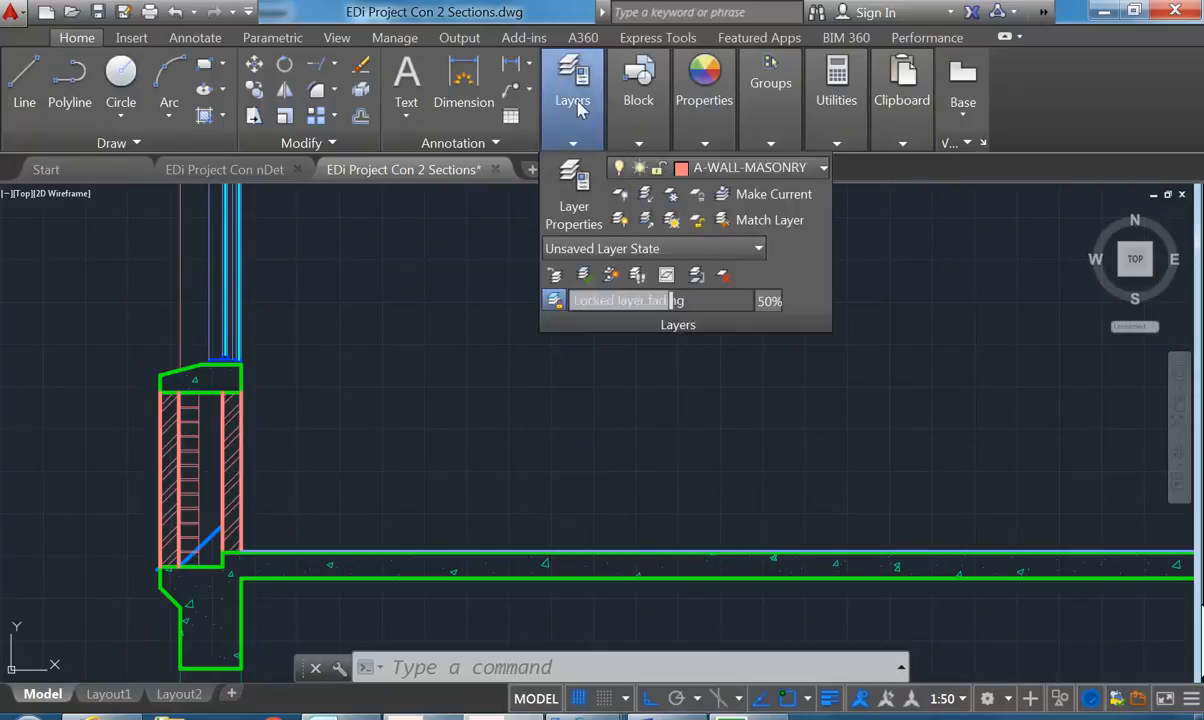
{"action": "left_click", "coordinate": [744, 168]}
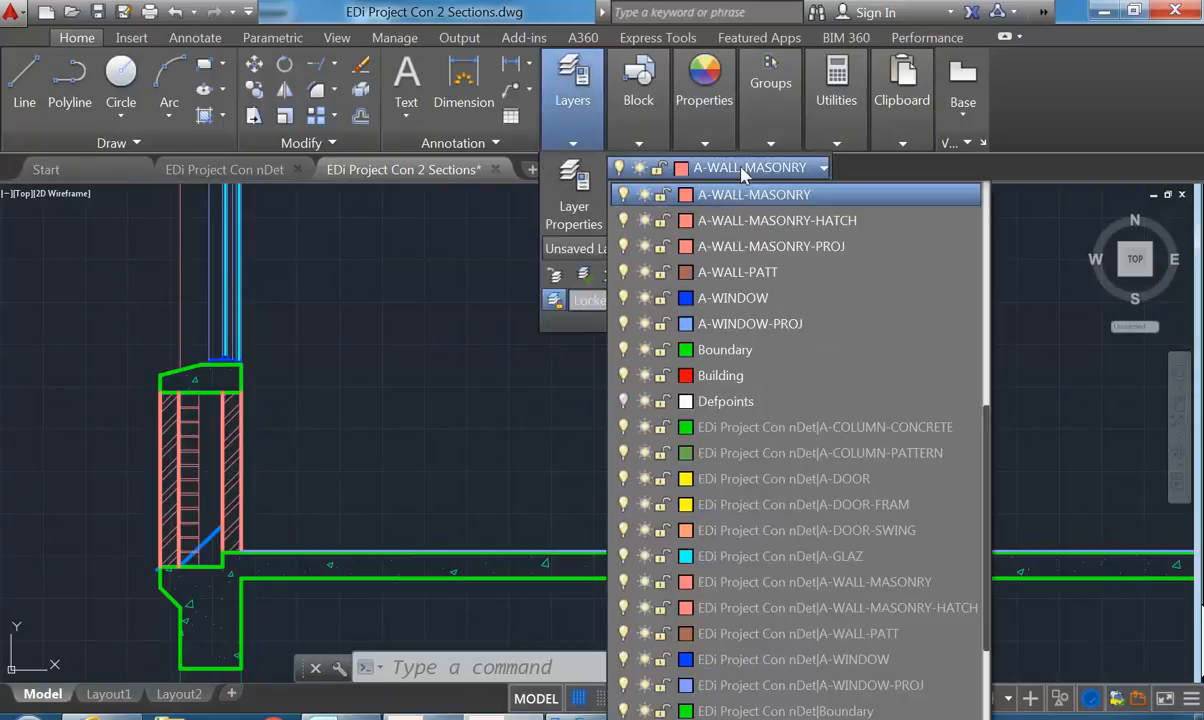
{"action": "left_click", "coordinate": [740, 325]}
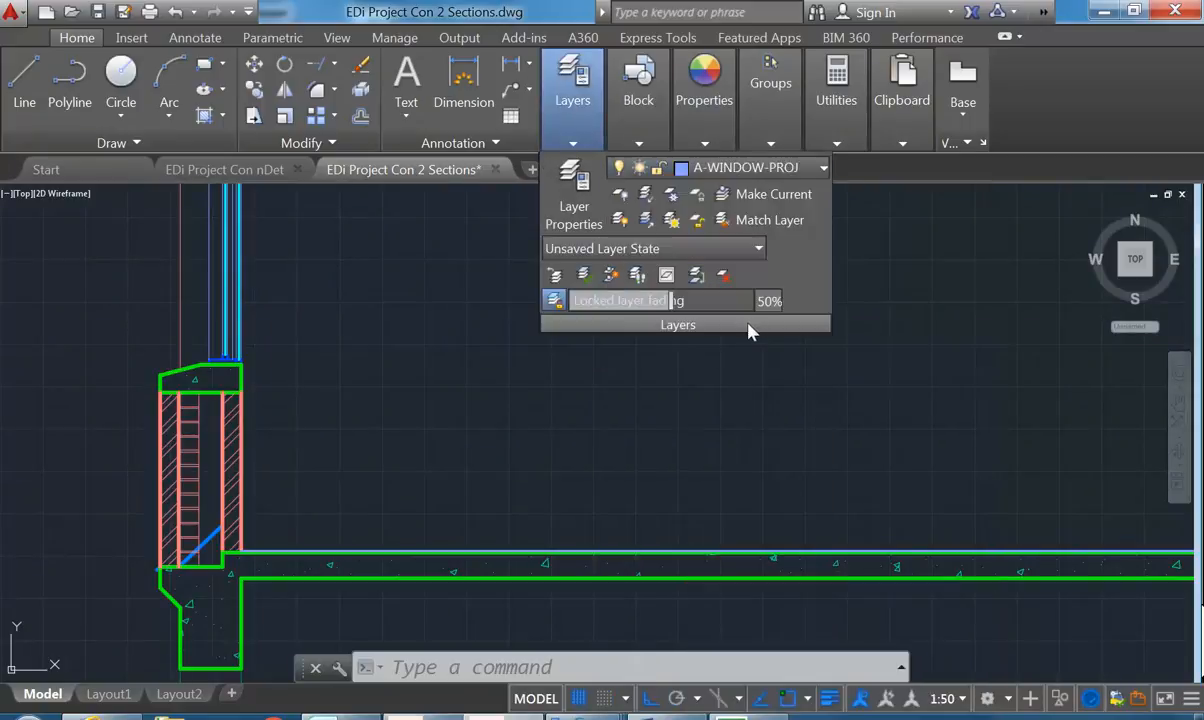
{"action": "middle_click_drag", "start_coordinate": [210, 309], "coordinate": [240, 411]}
{"action": "scroll", "coordinate": [283, 445], "scroll_direction": "up", "scroll_amount": 4}
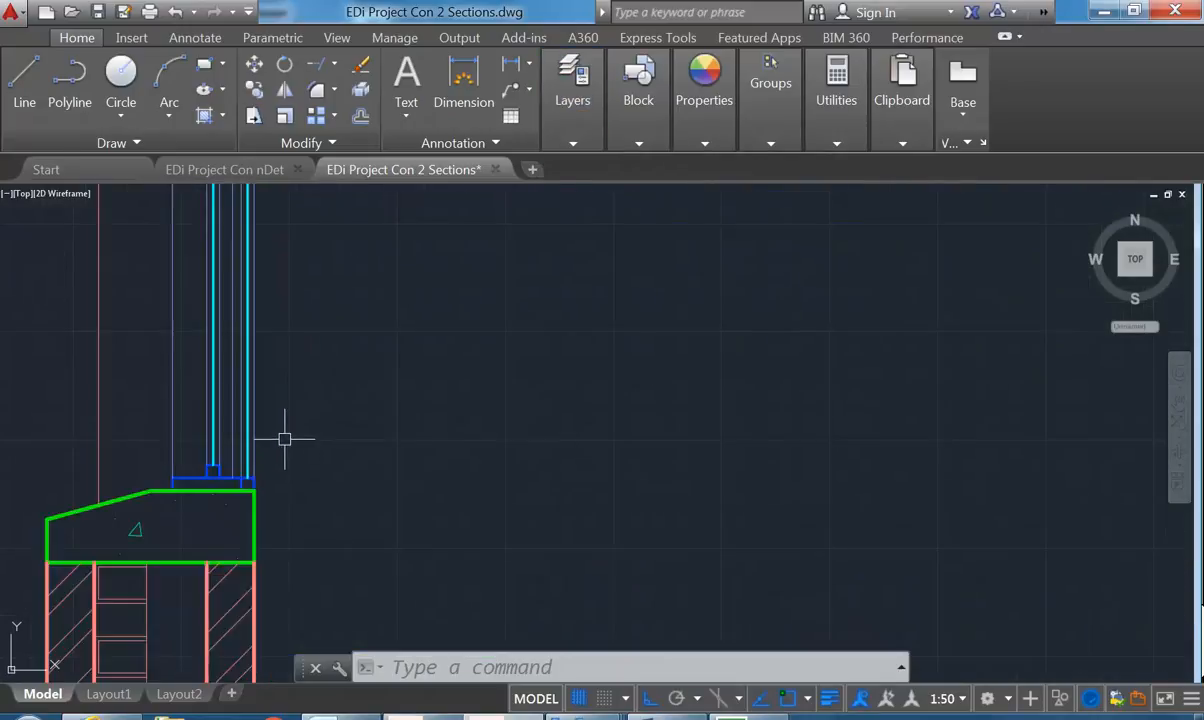
{"action": "left_click", "coordinate": [24, 80]}
{"action": "scroll", "coordinate": [258, 508], "scroll_direction": "up", "scroll_amount": 2}
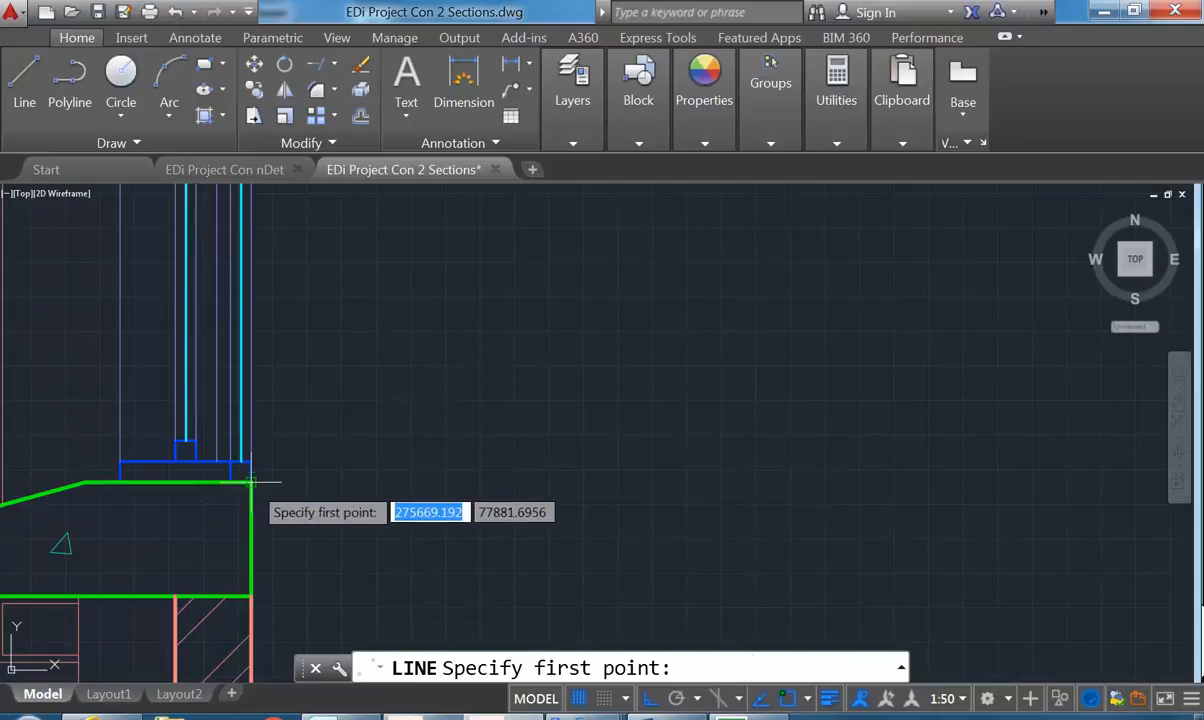
Draw a horizontal projection line from the window sill's inner top corner to just beyond the masonry wall at the section's far end
{"action": "left_click", "coordinate": [251, 482]}
{"action": "scroll", "coordinate": [465, 473], "scroll_direction": "down", "scroll_amount": 7}
{"action": "middle_click_drag", "start_coordinate": [960, 470], "coordinate": [290, 469]}
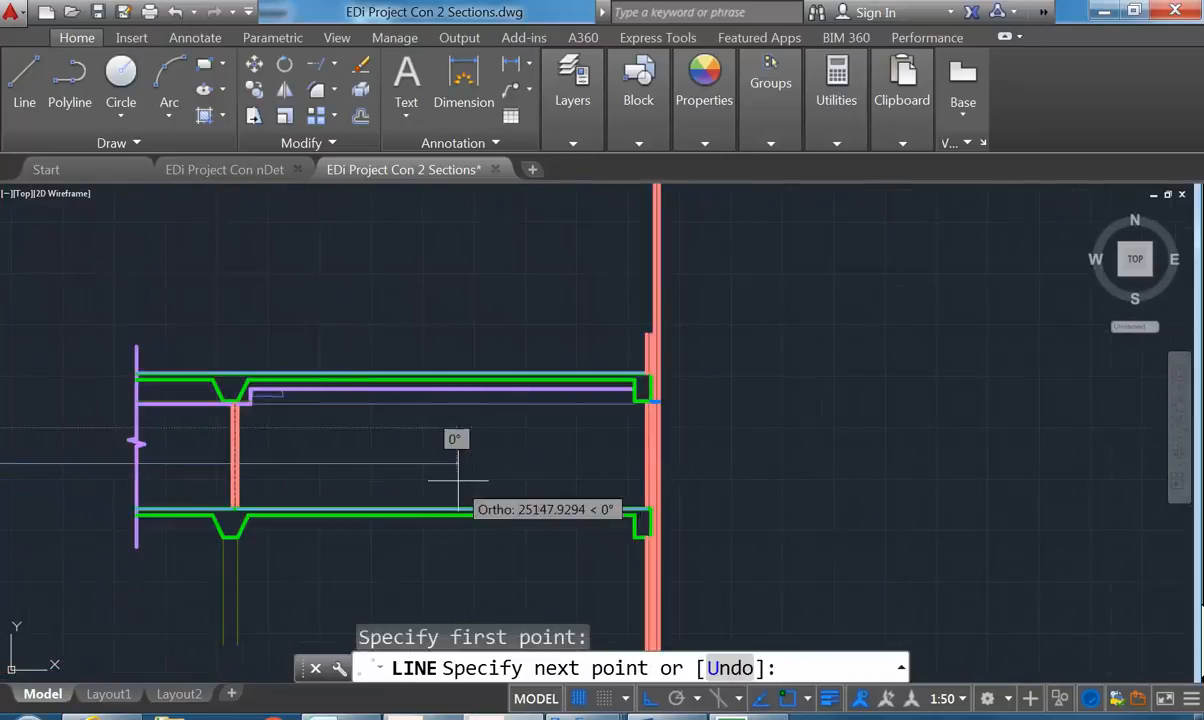
{"action": "scroll", "coordinate": [507, 465], "scroll_direction": "up", "scroll_amount": 6}
{"action": "right_click", "coordinate": [615, 373]}
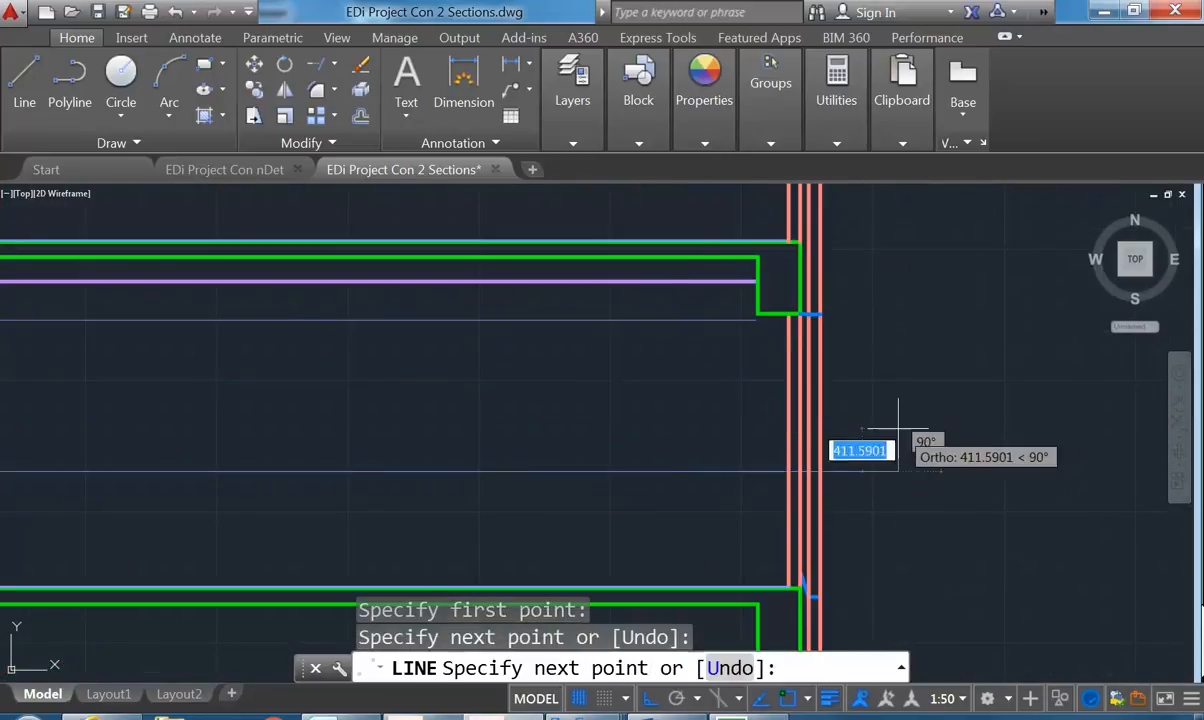
{"action": "left_click", "coordinate": [660, 392]}
Copy the projected sill line 30 upward to the top of the lower window frame
{"action": "scroll", "coordinate": [400, 410], "scroll_direction": "down", "scroll_amount": 4}
{"action": "middle_click_drag", "start_coordinate": [408, 405], "coordinate": [630, 410]}
{"action": "middle_click_drag", "start_coordinate": [195, 440], "coordinate": [341, 398]}
{"action": "scroll", "coordinate": [317, 403], "scroll_direction": "up", "scroll_amount": 5}
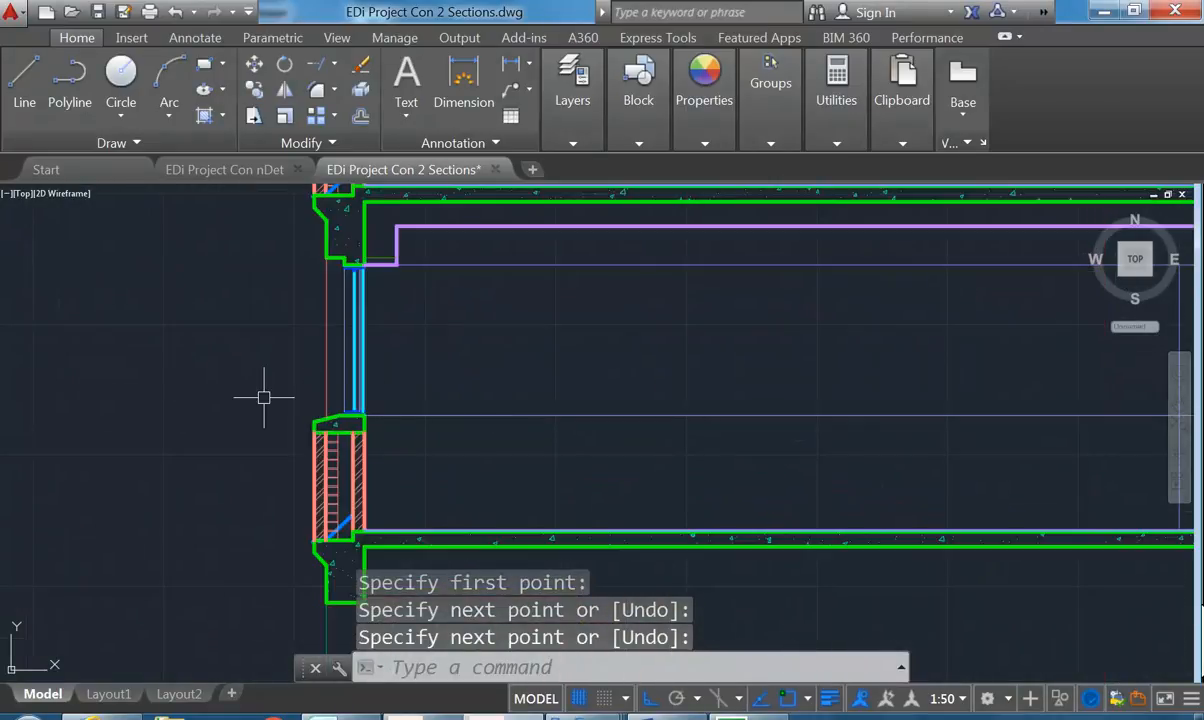
{"action": "scroll", "coordinate": [298, 396], "scroll_direction": "up", "scroll_amount": 2}
{"action": "left_click", "coordinate": [460, 425]}
{"action": "scroll", "coordinate": [406, 366], "scroll_direction": "up", "scroll_amount": 4}
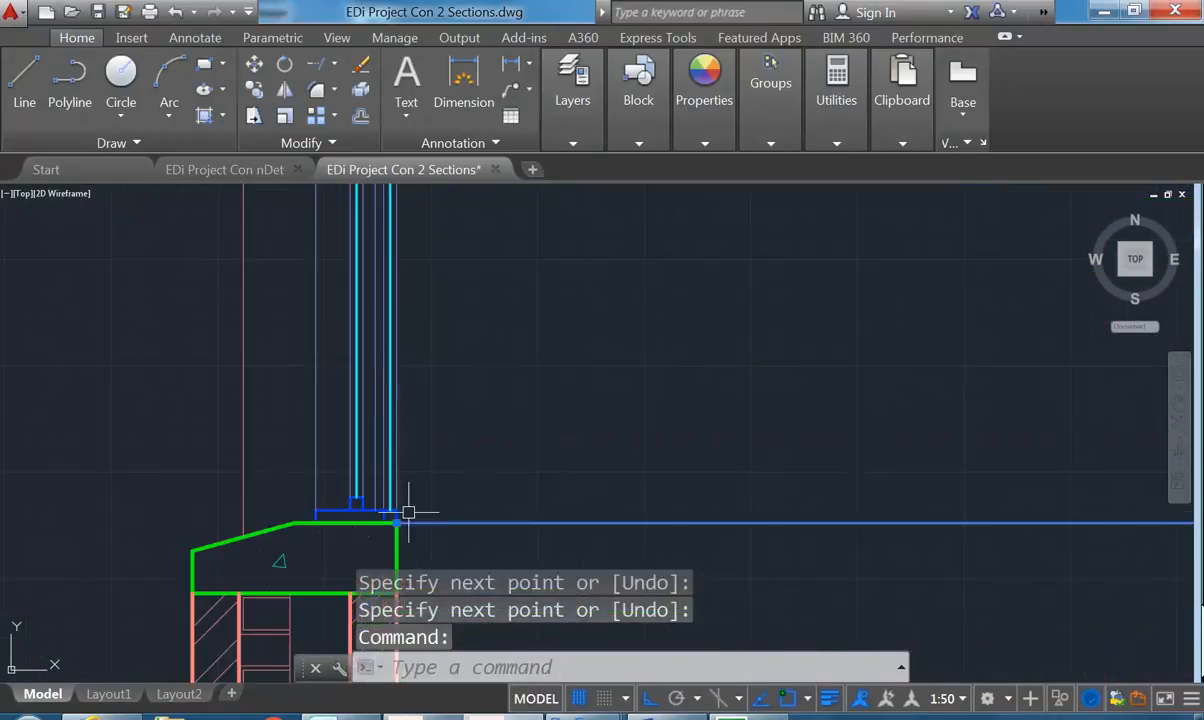
{"action": "left_click", "coordinate": [254, 89]}
{"action": "scroll", "coordinate": [349, 551], "scroll_direction": "up", "scroll_amount": 3}
{"action": "left_click", "coordinate": [410, 485]}
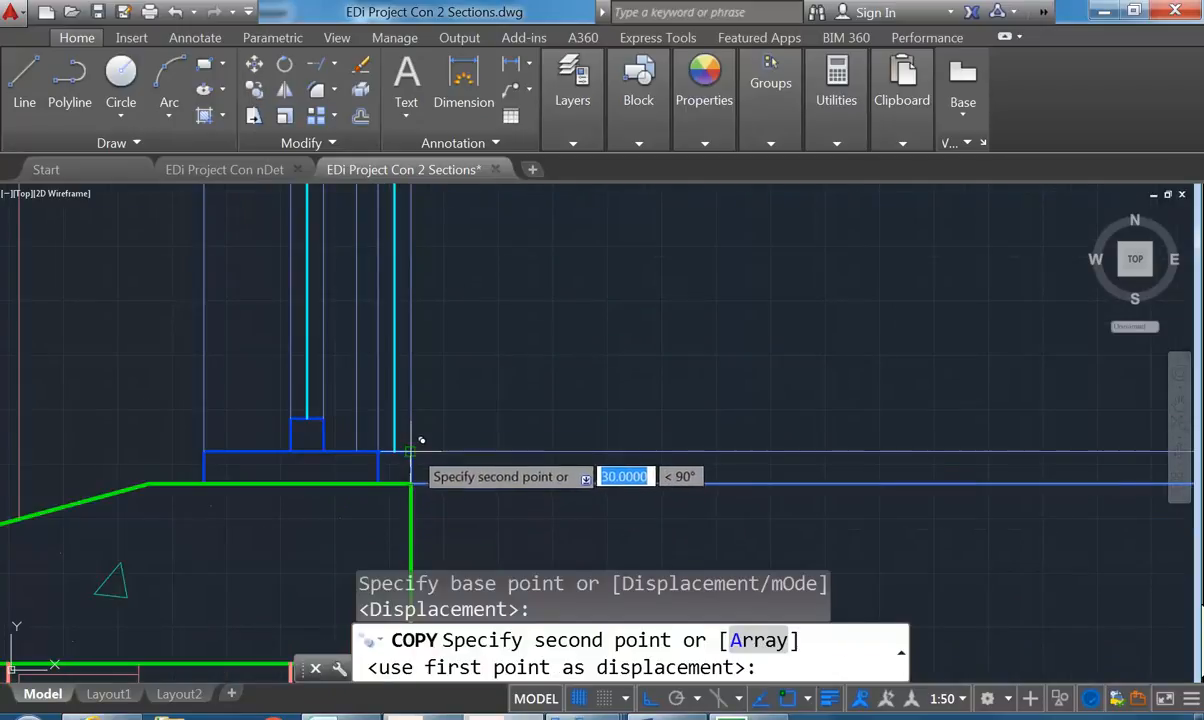
{"action": "left_click", "coordinate": [410, 450]}
Place two more copies of the sill line at the lower edges of the window head frame and glazing bead
{"action": "scroll", "coordinate": [429, 350], "scroll_direction": "down", "scroll_amount": 5}
{"action": "middle_click_drag", "start_coordinate": [429, 355], "coordinate": [421, 530]}
{"action": "middle_click_drag", "start_coordinate": [428, 366], "coordinate": [427, 458]}
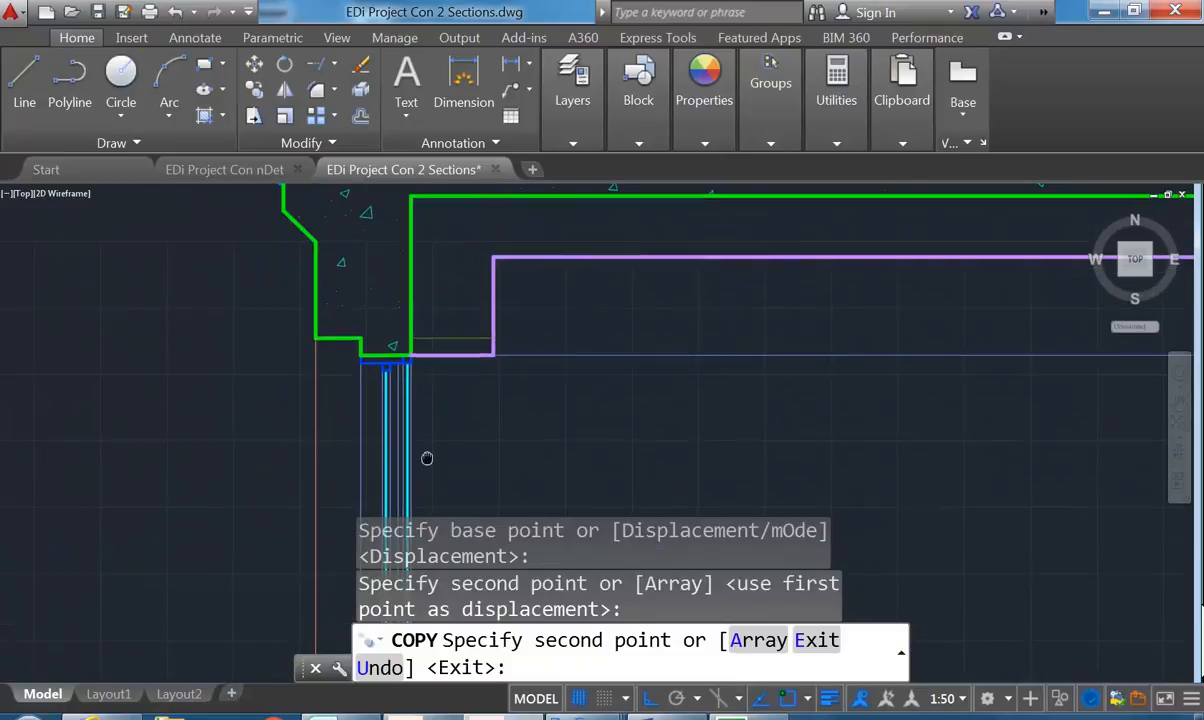
{"action": "scroll", "coordinate": [395, 336], "scroll_direction": "up", "scroll_amount": 3}
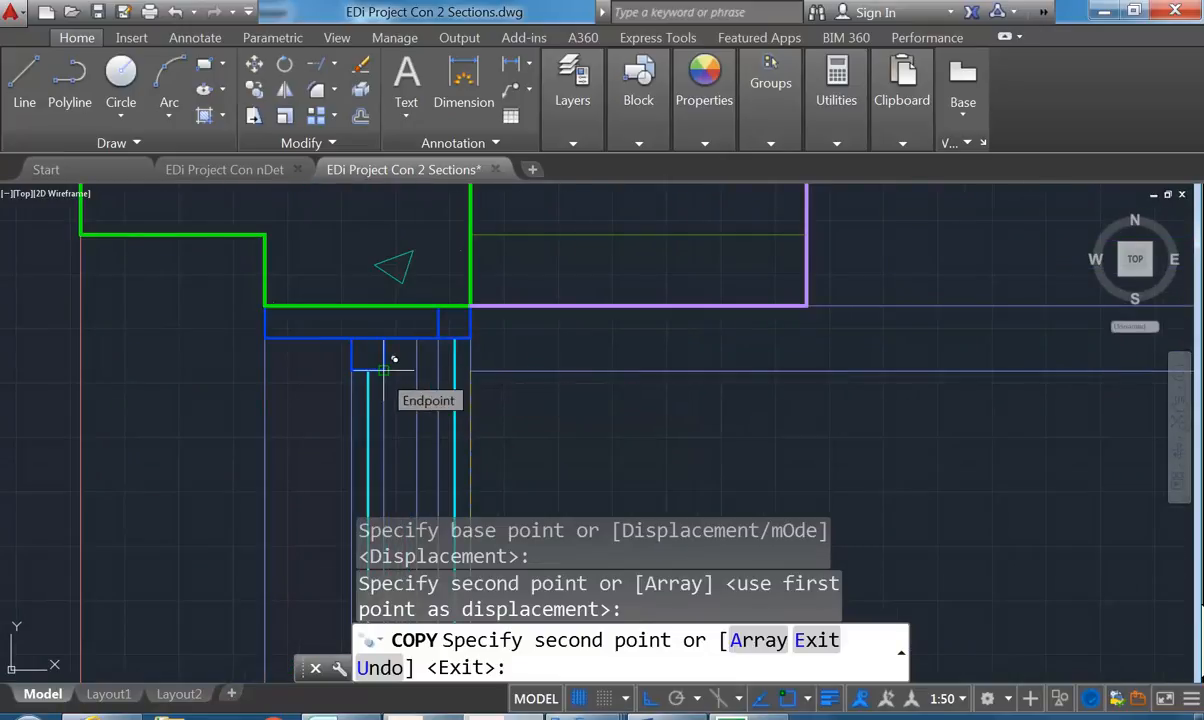
{"action": "left_click", "coordinate": [384, 370]}
{"action": "left_click", "coordinate": [478, 342]}
{"action": "right_click", "coordinate": [575, 367]}
{"action": "left_click", "coordinate": [605, 377]}
Examine the columns and window frames along the glazed wall in the plan below the section with the far masonry wall
{"action": "scroll", "coordinate": [578, 352], "scroll_direction": "down", "scroll_amount": 3}
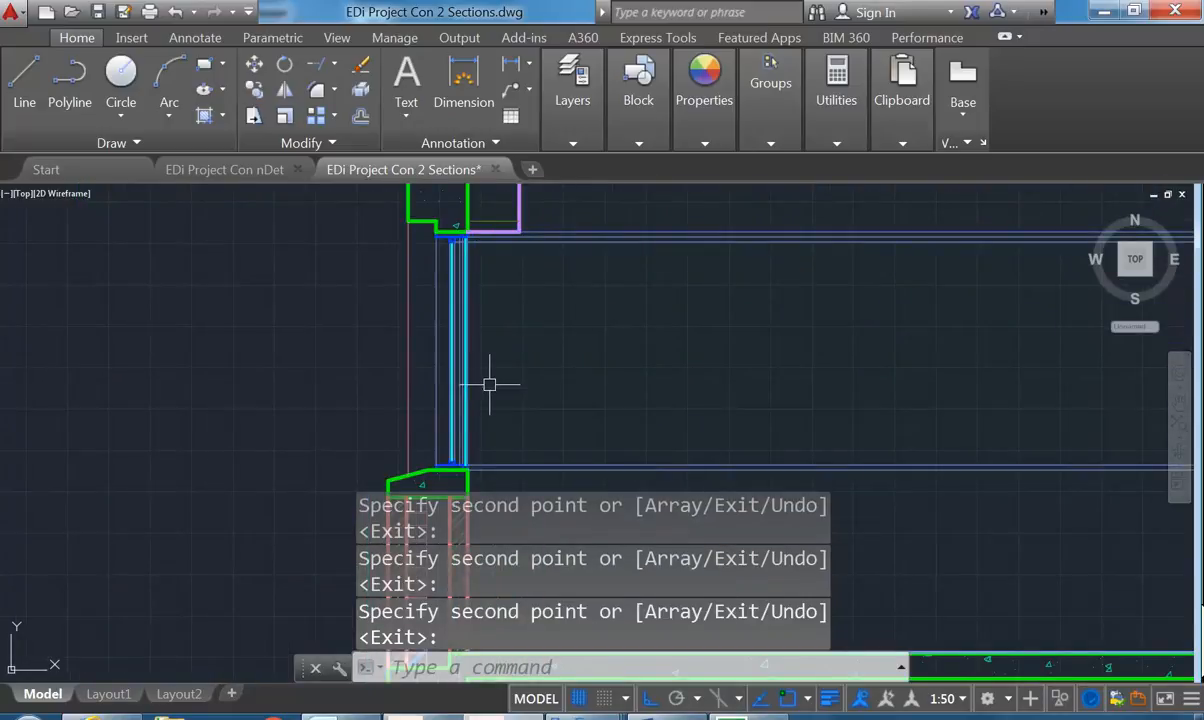
{"action": "scroll", "coordinate": [594, 456], "scroll_direction": "down", "scroll_amount": 6}
{"action": "middle_click_drag", "start_coordinate": [614, 444], "coordinate": [409, 352]}
{"action": "scroll", "coordinate": [760, 331], "scroll_direction": "down", "scroll_amount": 2}
{"action": "middle_click_drag", "start_coordinate": [760, 331], "coordinate": [330, 258]}
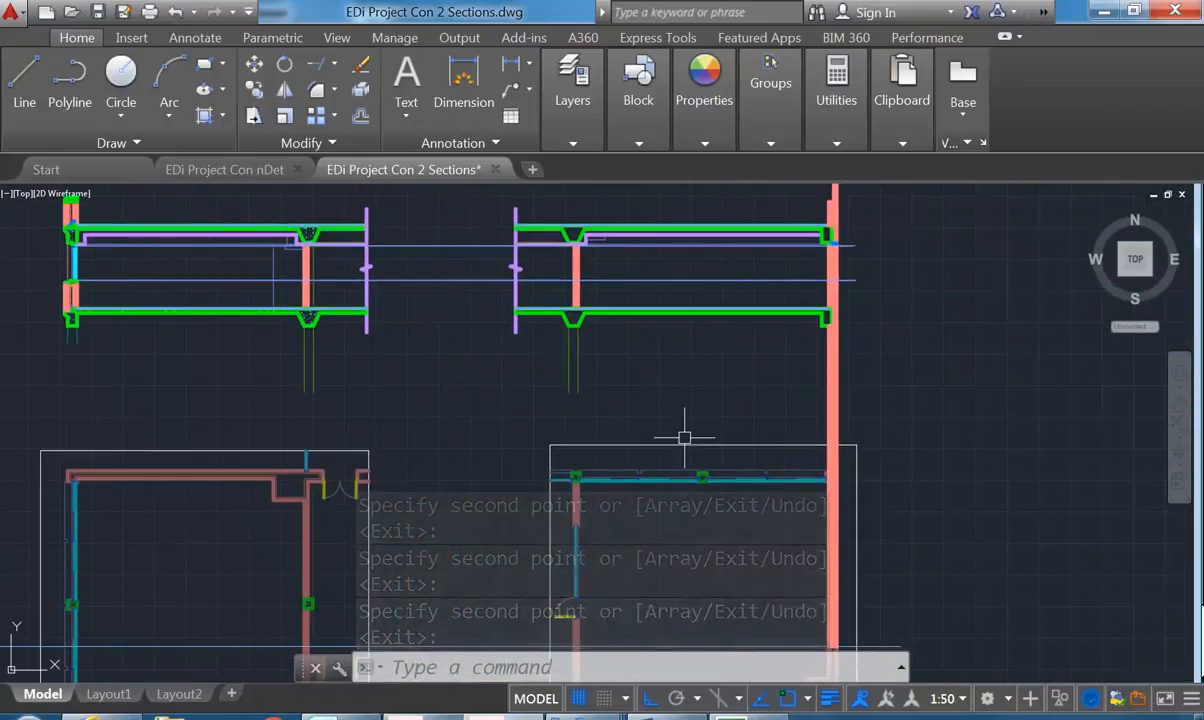
{"action": "middle_click_drag", "start_coordinate": [646, 418], "coordinate": [561, 327]}
{"action": "scroll", "coordinate": [519, 387], "scroll_direction": "up", "scroll_amount": 4}
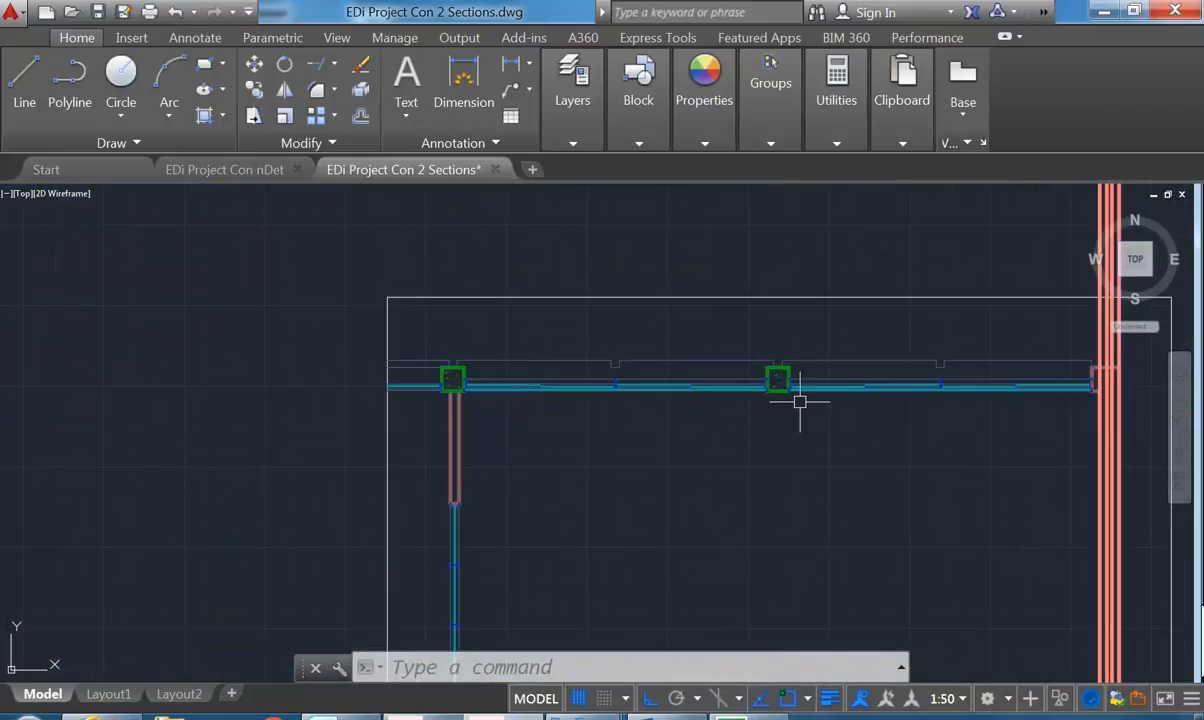
{"action": "scroll", "coordinate": [781, 394], "scroll_direction": "up", "scroll_amount": 4}
{"action": "middle_click_drag", "start_coordinate": [771, 392], "coordinate": [763, 397]}
{"action": "middle_click_drag", "start_coordinate": [183, 337], "coordinate": [514, 365]}
{"action": "scroll", "coordinate": [703, 372], "scroll_direction": "down", "scroll_amount": 2}
{"action": "mouse_move", "coordinate": [710, 376]}
{"action": "middle_mouse_down"}
{"action": "mouse_move", "coordinate": [390, 357]}
{"action": "mouse_move", "coordinate": [459, 357]}
{"action": "mouse_move", "coordinate": [493, 408]}
{"action": "middle_mouse_up"}
{"action": "scroll", "coordinate": [608, 326], "scroll_direction": "up", "scroll_amount": 2}
{"action": "left_click", "coordinate": [31, 93]}
{"action": "scroll", "coordinate": [640, 430], "scroll_direction": "up", "scroll_amount": 6}
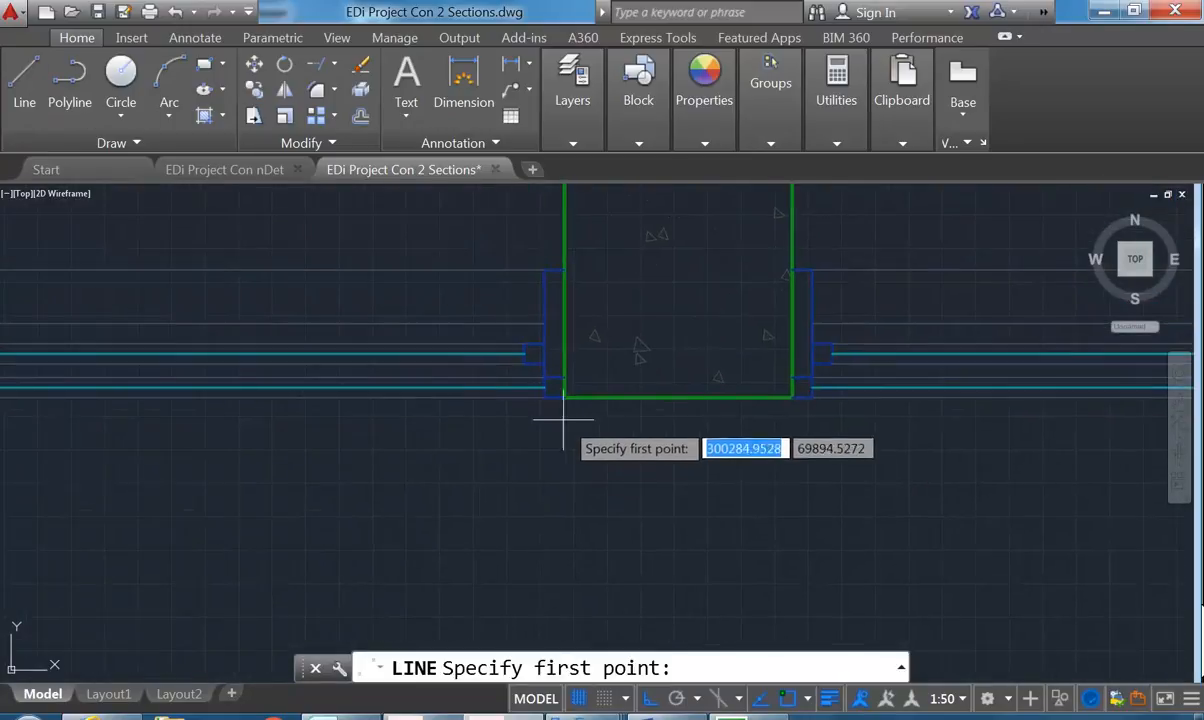
{"action": "key", "text": "Escape"}
{"action": "key", "text": "Escape"}
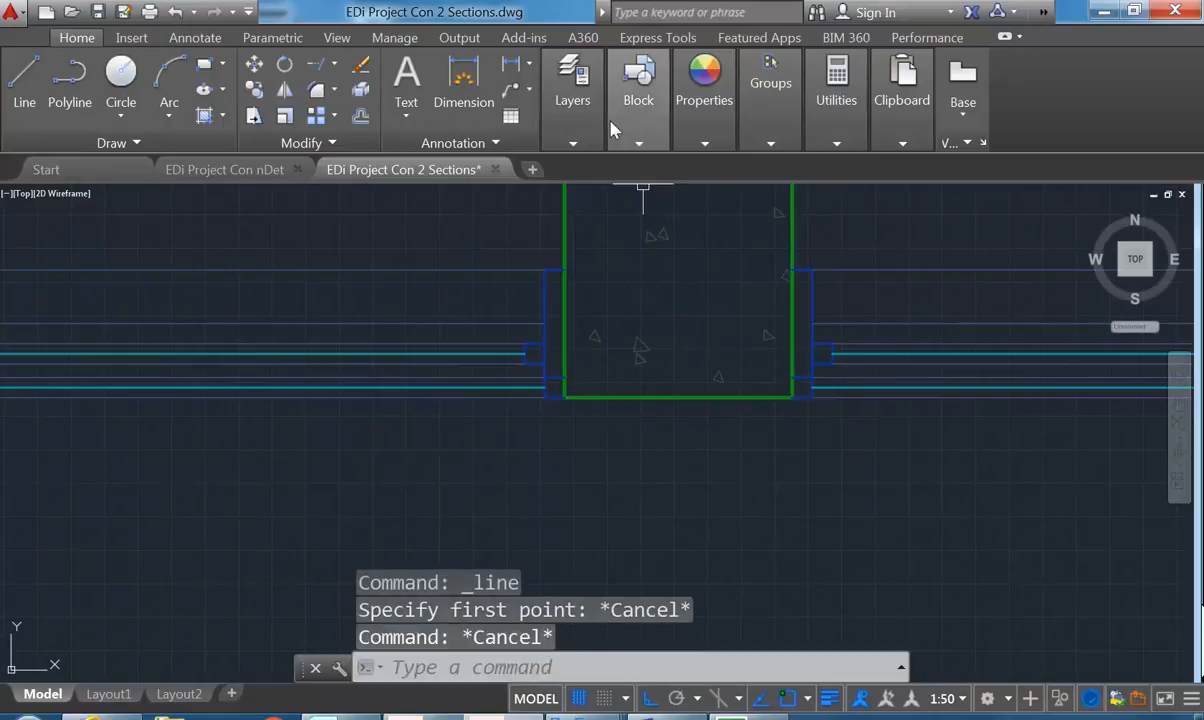
Make A-FLOOR-CONCRETE-PROJ the current layer
{"action": "mouse_move", "coordinate": [578, 128]}
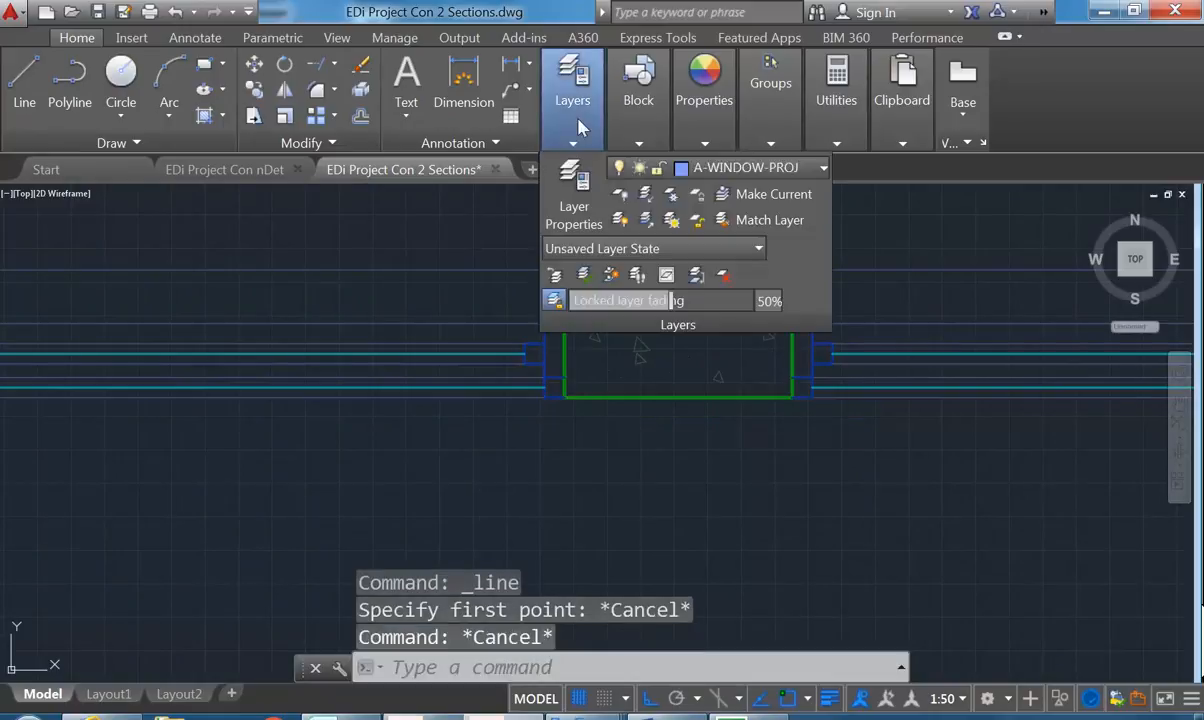
{"action": "left_click", "coordinate": [707, 170]}
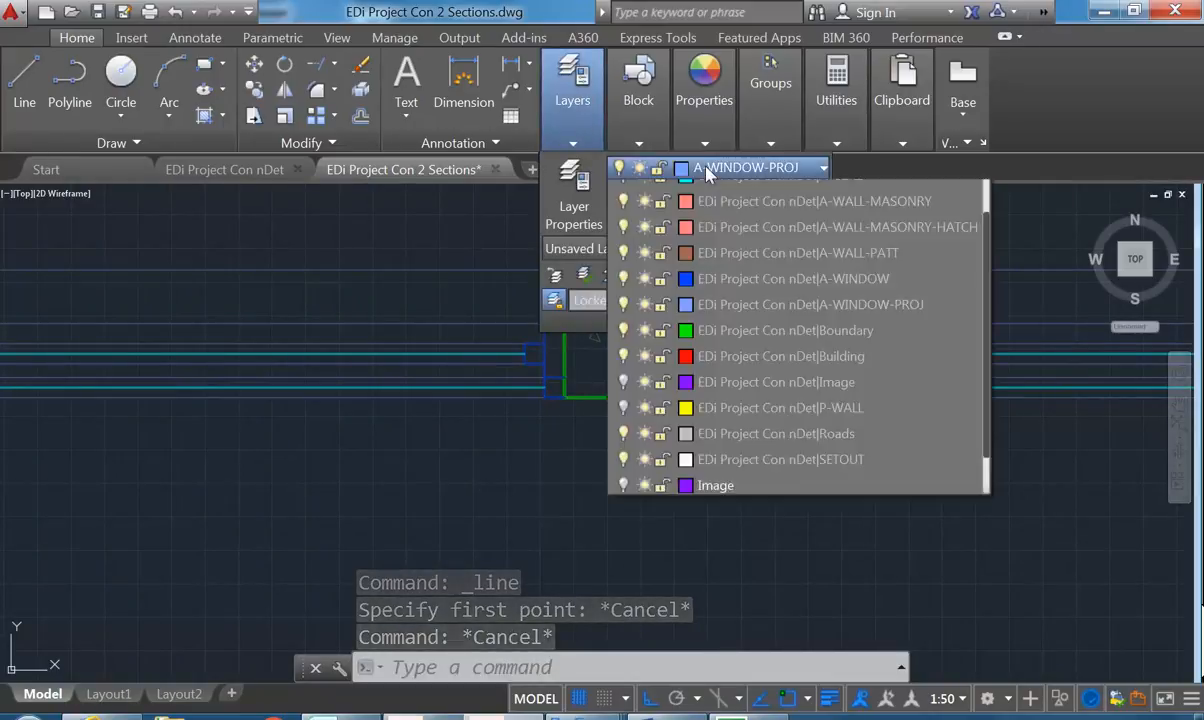
{"action": "scroll", "coordinate": [740, 247], "scroll_direction": "up", "scroll_amount": 3}
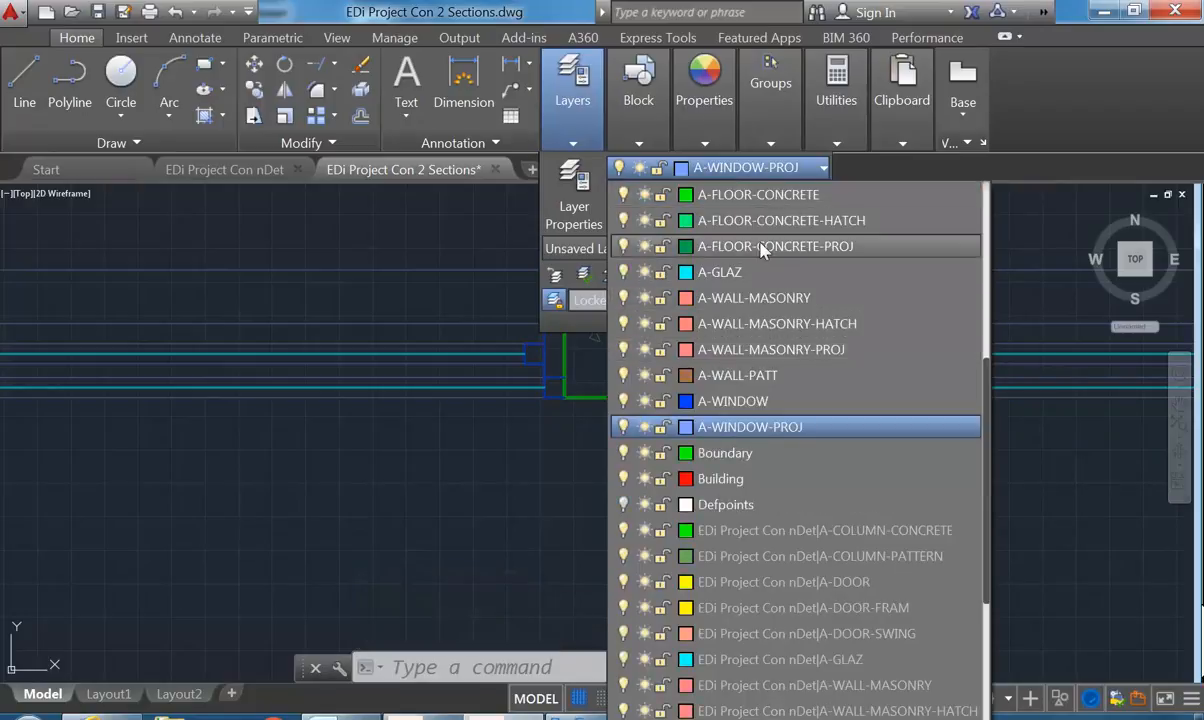
{"action": "left_click", "coordinate": [760, 248]}
Draw a vertical line from the plan's middle column, at its lower-left corner, up to the ceiling line in the section
{"action": "left_click", "coordinate": [20, 88]}
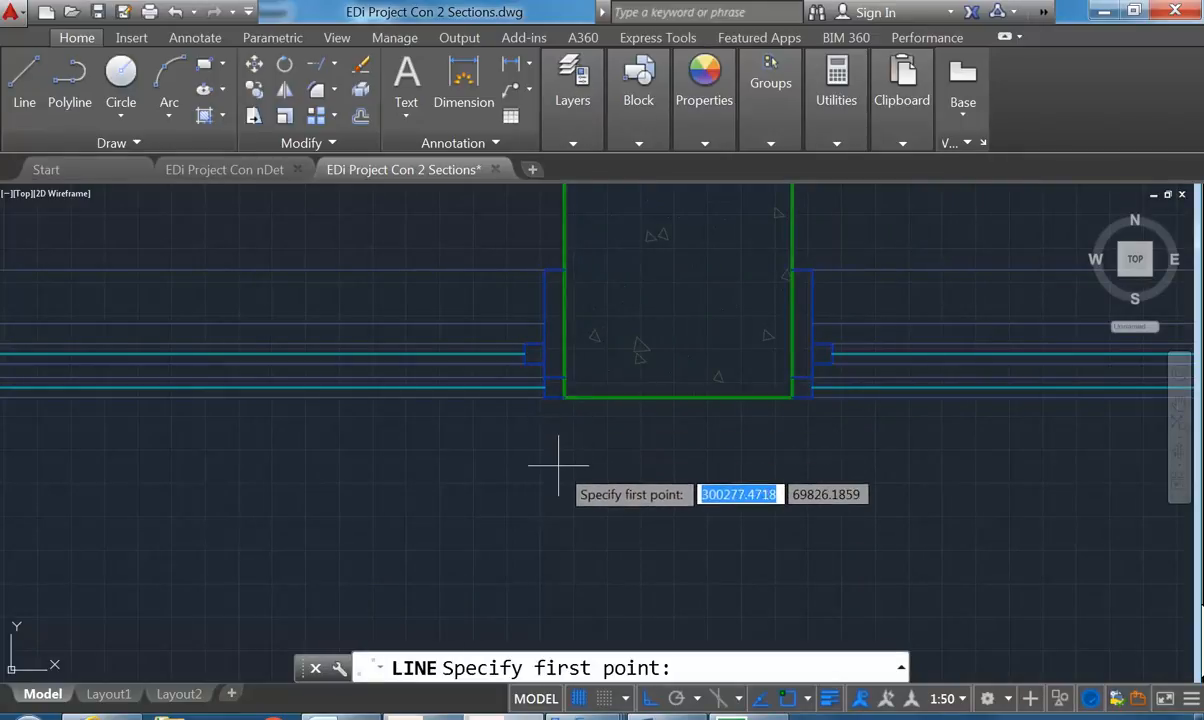
{"action": "left_click", "coordinate": [564, 396]}
{"action": "scroll", "coordinate": [603, 348], "scroll_direction": "down", "scroll_amount": 5}
{"action": "scroll", "coordinate": [603, 345], "scroll_direction": "up", "scroll_amount": 6}
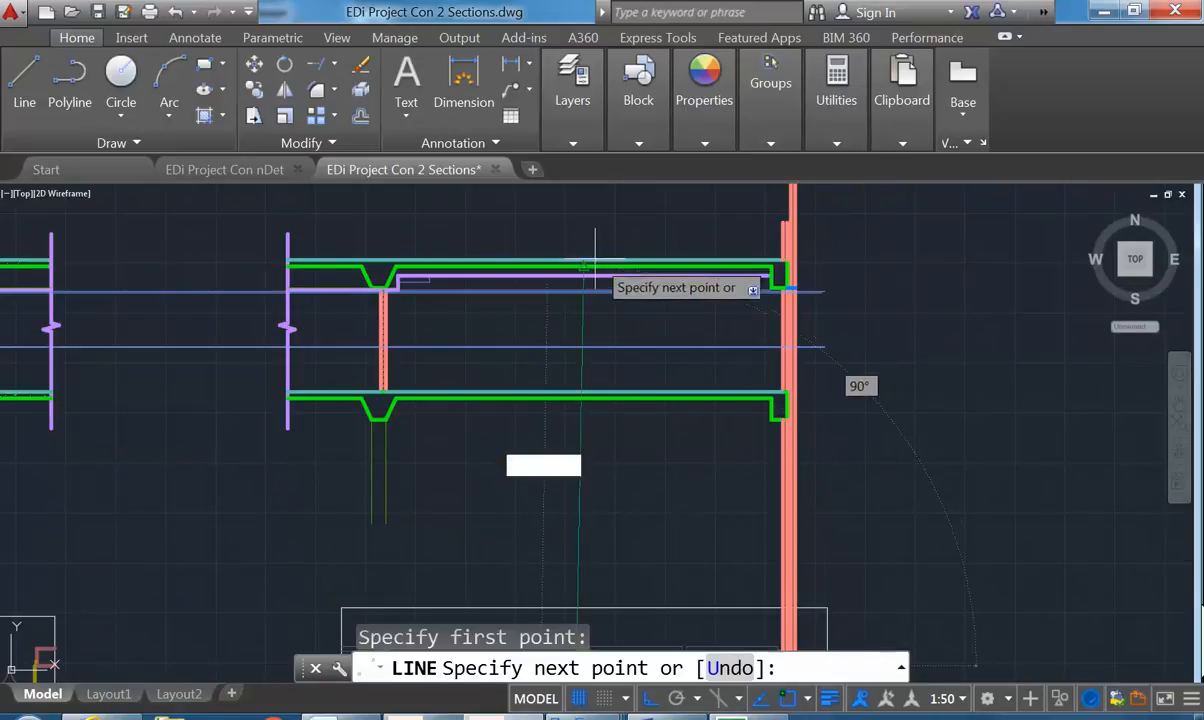
{"action": "scroll", "coordinate": [584, 268], "scroll_direction": "up", "scroll_amount": 4}
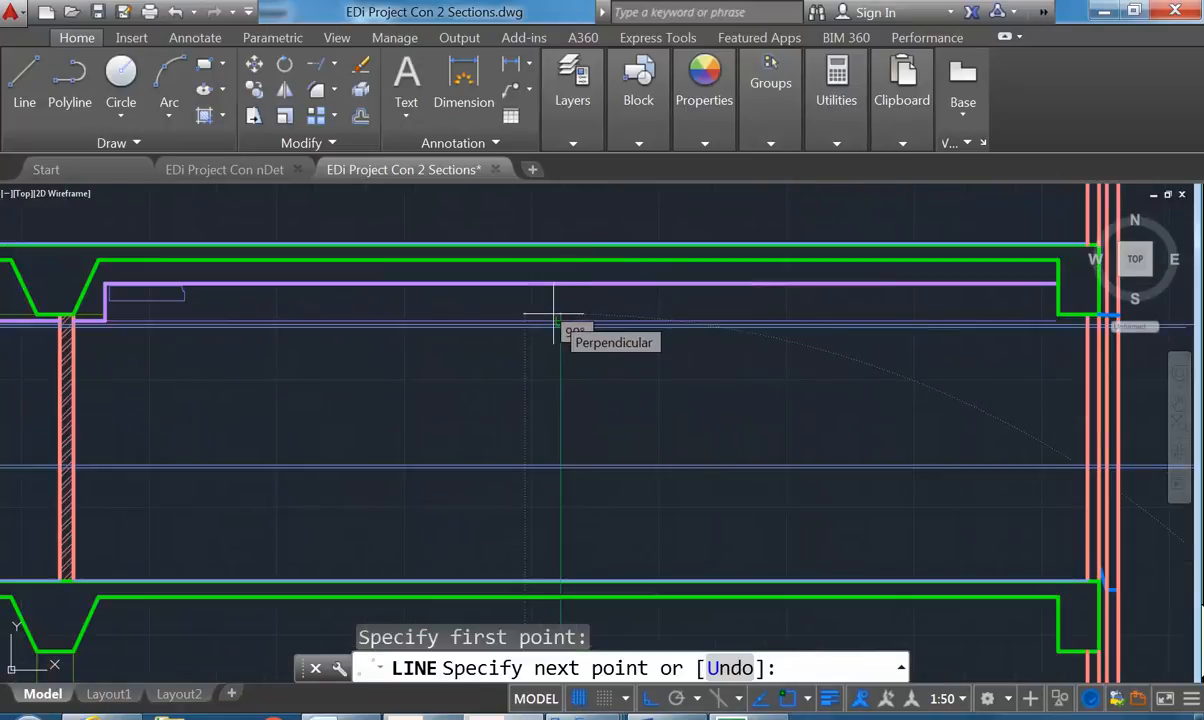
{"action": "scroll", "coordinate": [557, 302], "scroll_direction": "up", "scroll_amount": 2}
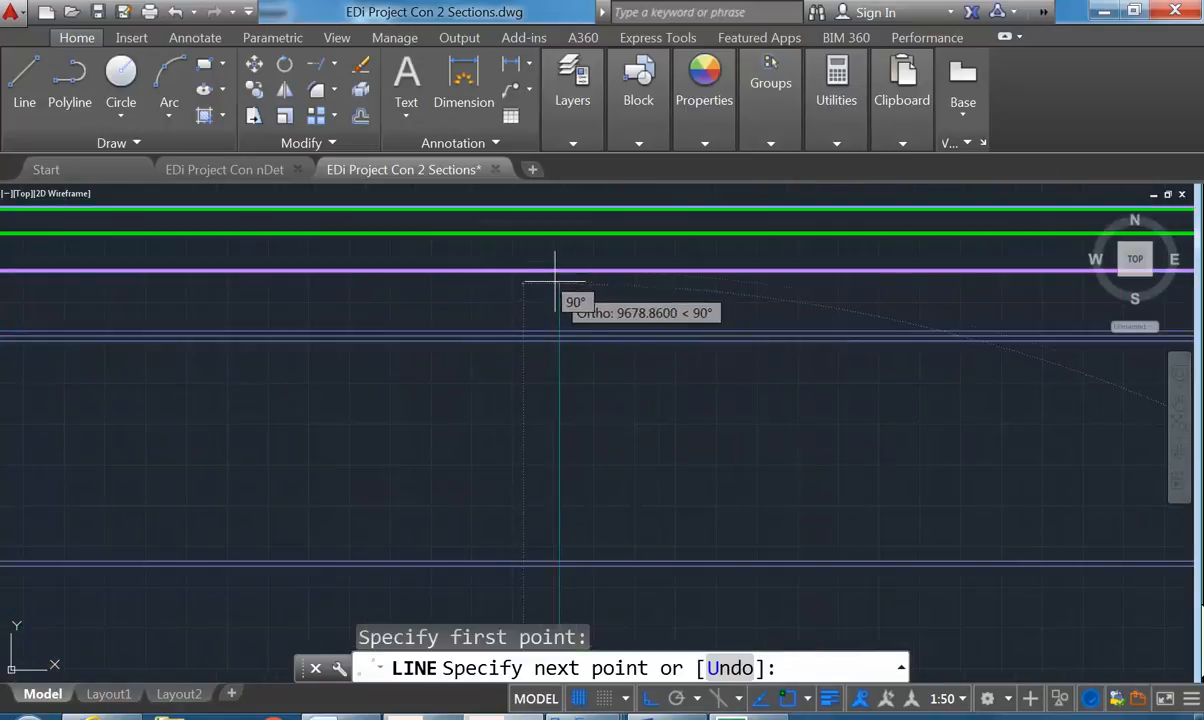
{"action": "left_click", "coordinate": [559, 270]}
{"action": "right_click", "coordinate": [603, 298]}
{"action": "left_click", "coordinate": [626, 305]}
Copy the vertical projection line from the middle column's left face to its right face
{"action": "scroll", "coordinate": [637, 384], "scroll_direction": "down", "scroll_amount": 8}
{"action": "scroll", "coordinate": [558, 337], "scroll_direction": "up", "scroll_amount": 5}
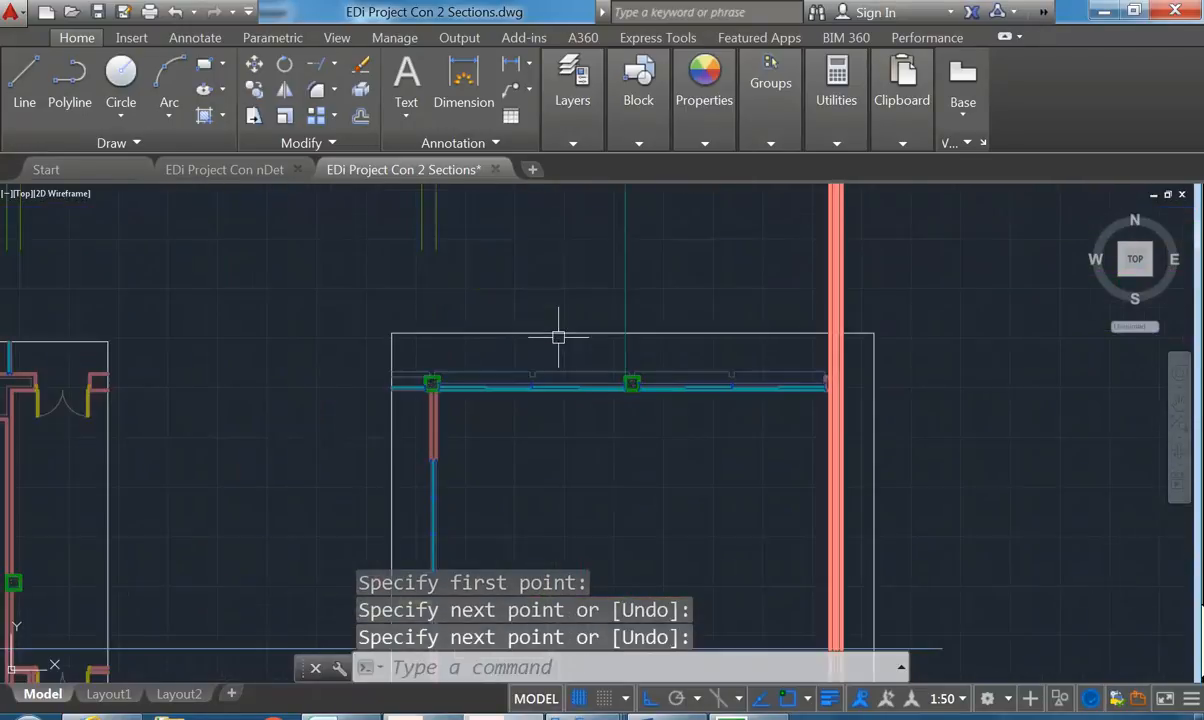
{"action": "key", "text": "Return"}
{"action": "scroll", "coordinate": [688, 384], "scroll_direction": "up", "scroll_amount": 2}
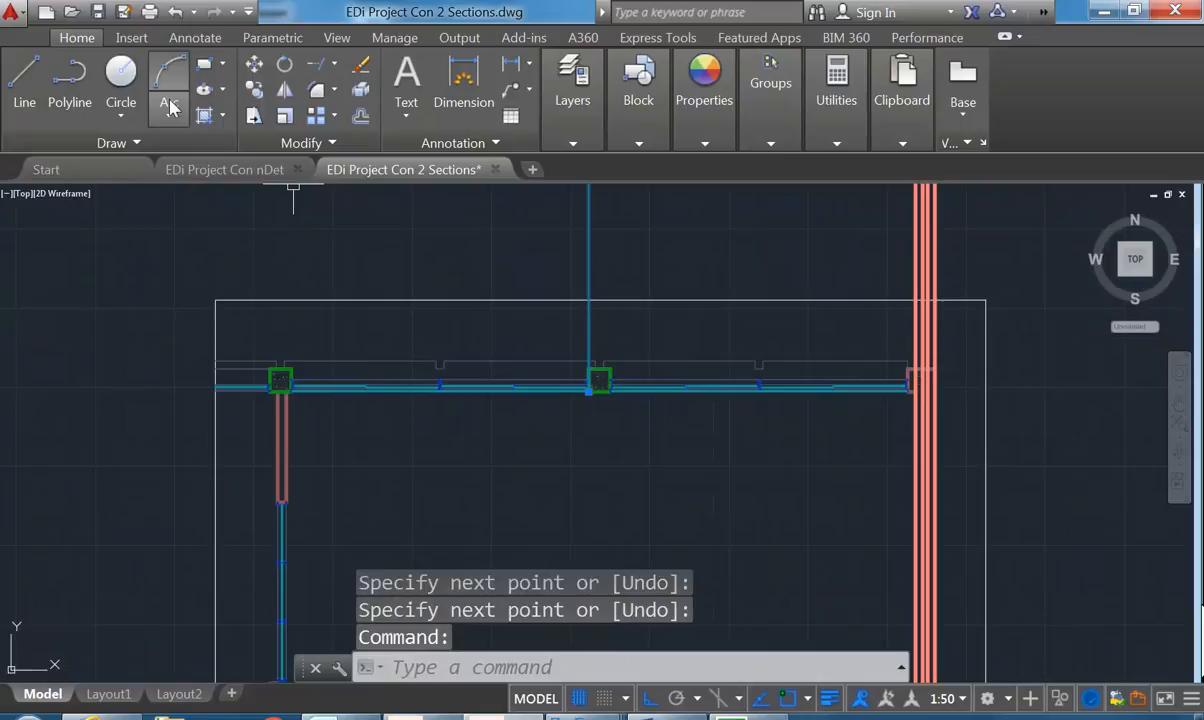
{"action": "left_click", "coordinate": [254, 89]}
{"action": "scroll", "coordinate": [586, 403], "scroll_direction": "up", "scroll_amount": 8}
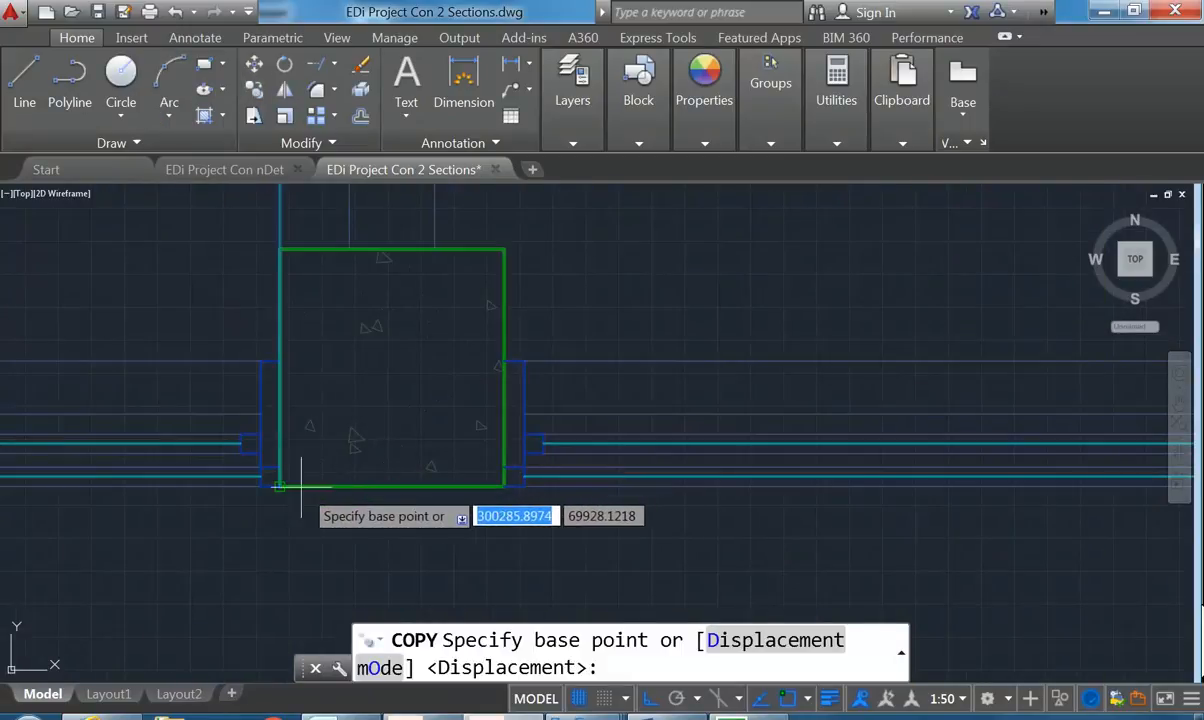
{"action": "left_click", "coordinate": [280, 487]}
{"action": "left_click", "coordinate": [496, 306]}
{"action": "right_click", "coordinate": [534, 328]}
{"action": "left_click", "coordinate": [540, 328]}
Draw a vertical line from the lower-right corner of the column above the partition wall up to the section's lowered ceiling line
{"action": "scroll", "coordinate": [551, 357], "scroll_direction": "down", "scroll_amount": 10}
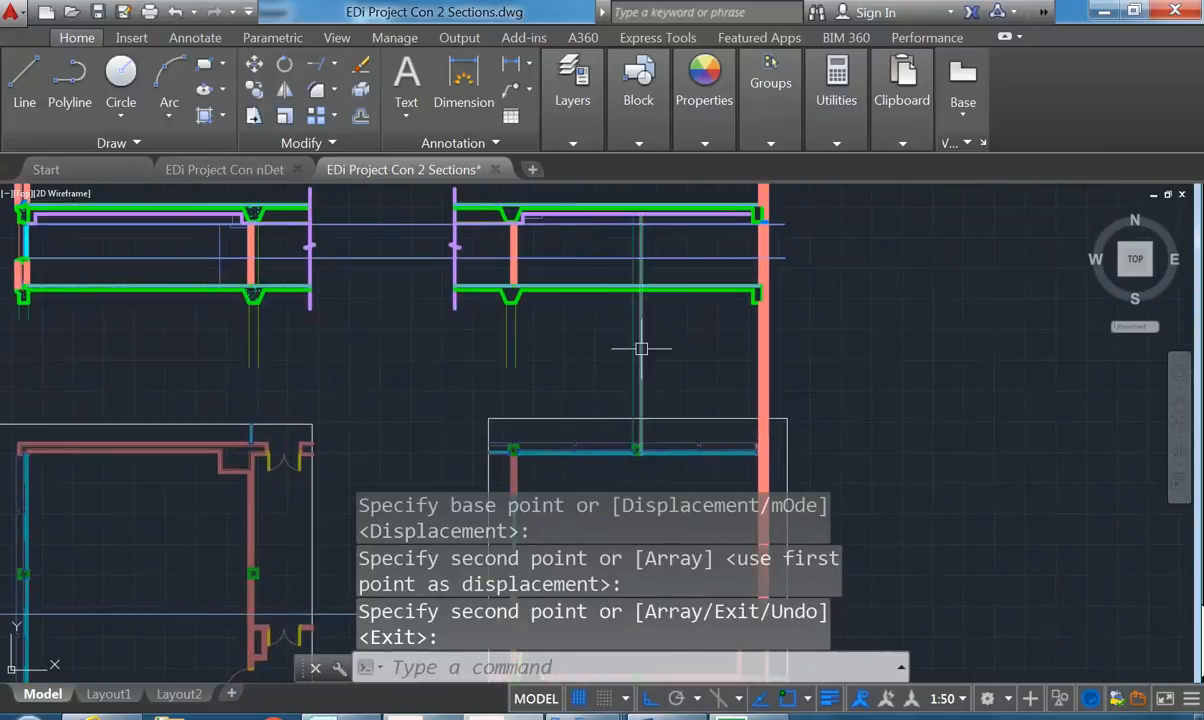
{"action": "scroll", "coordinate": [614, 275], "scroll_direction": "up", "scroll_amount": 2}
{"action": "scroll", "coordinate": [540, 332], "scroll_direction": "down", "scroll_amount": 2}
{"action": "middle_click_drag", "start_coordinate": [415, 440], "coordinate": [418, 348]}
{"action": "scroll", "coordinate": [470, 395], "scroll_direction": "up", "scroll_amount": 5}
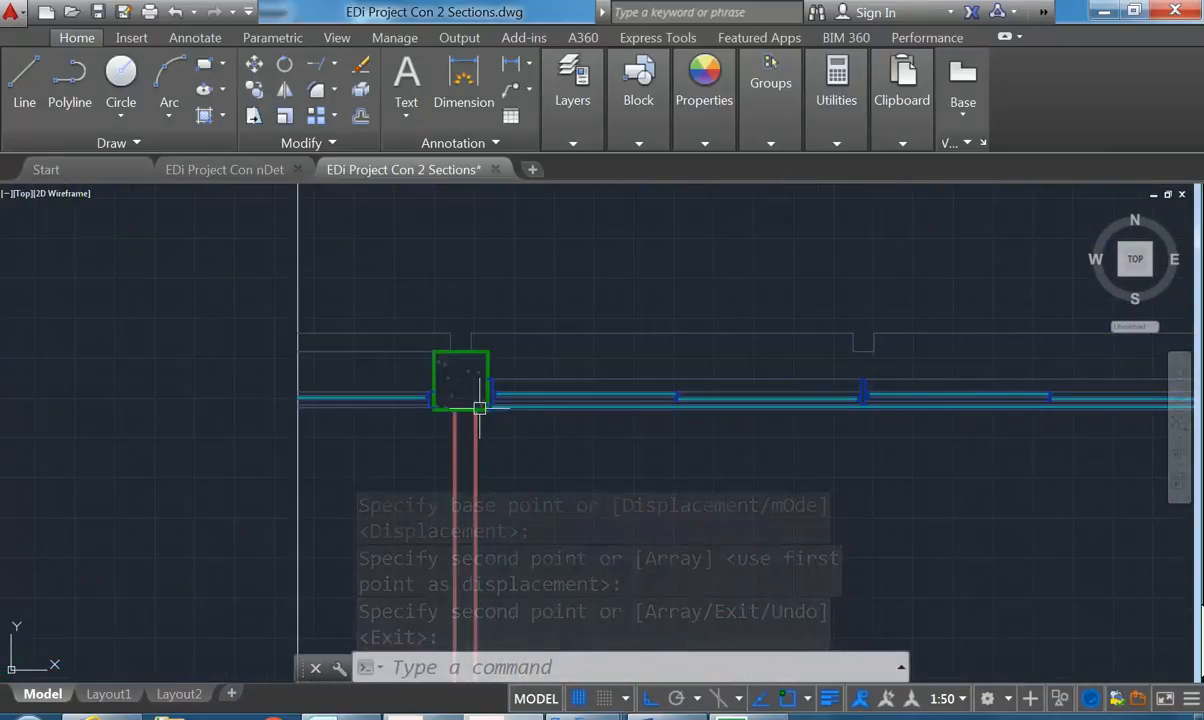
{"action": "left_click", "coordinate": [24, 96]}
{"action": "scroll", "coordinate": [539, 393], "scroll_direction": "up", "scroll_amount": 4}
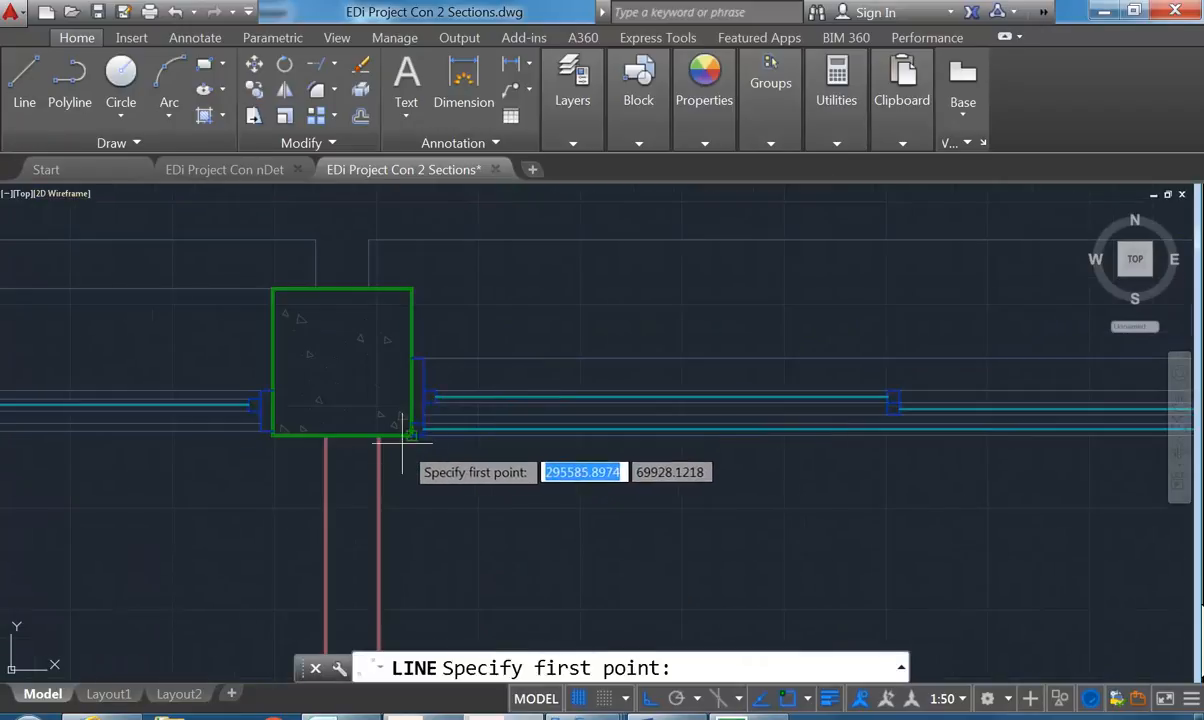
{"action": "left_click", "coordinate": [410, 432]}
{"action": "scroll", "coordinate": [505, 255], "scroll_direction": "down", "scroll_amount": 6}
{"action": "middle_click_drag", "start_coordinate": [508, 248], "coordinate": [513, 490]}
{"action": "scroll", "coordinate": [503, 303], "scroll_direction": "up", "scroll_amount": 2}
{"action": "middle_click_drag", "start_coordinate": [503, 282], "coordinate": [528, 352]}
{"action": "scroll", "coordinate": [527, 352], "scroll_direction": "up", "scroll_amount": 8}
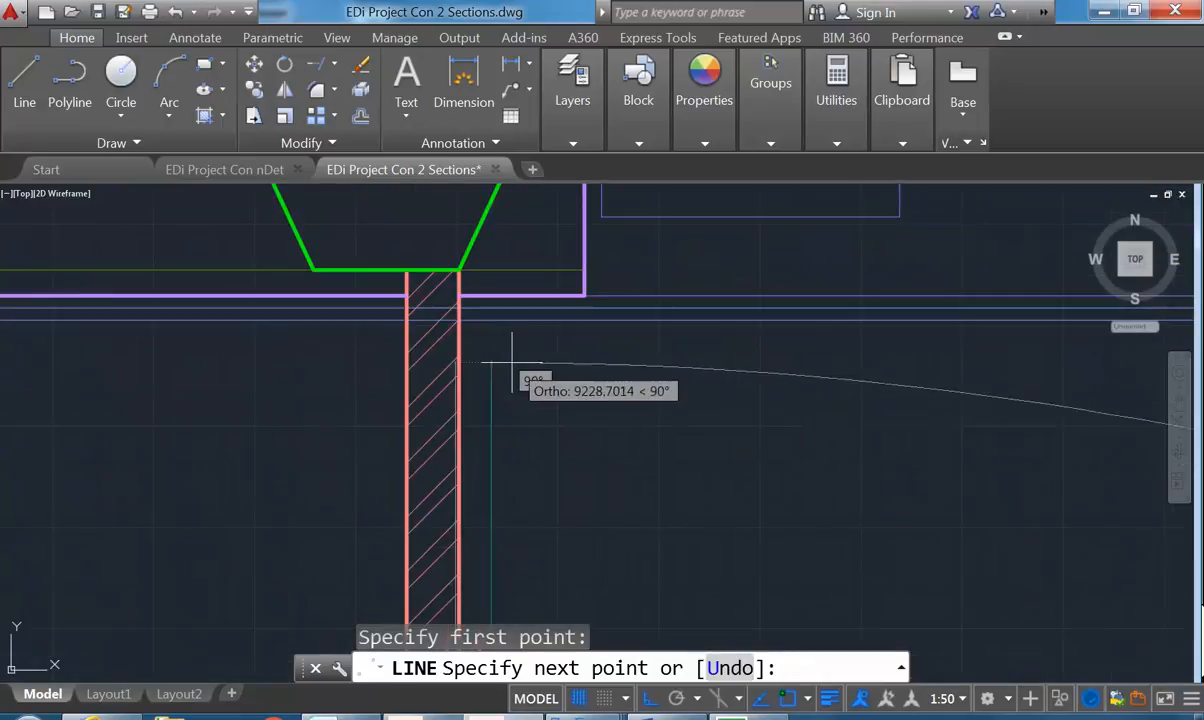
{"action": "left_click", "coordinate": [491, 297]}
{"action": "right_click", "coordinate": [503, 300]}
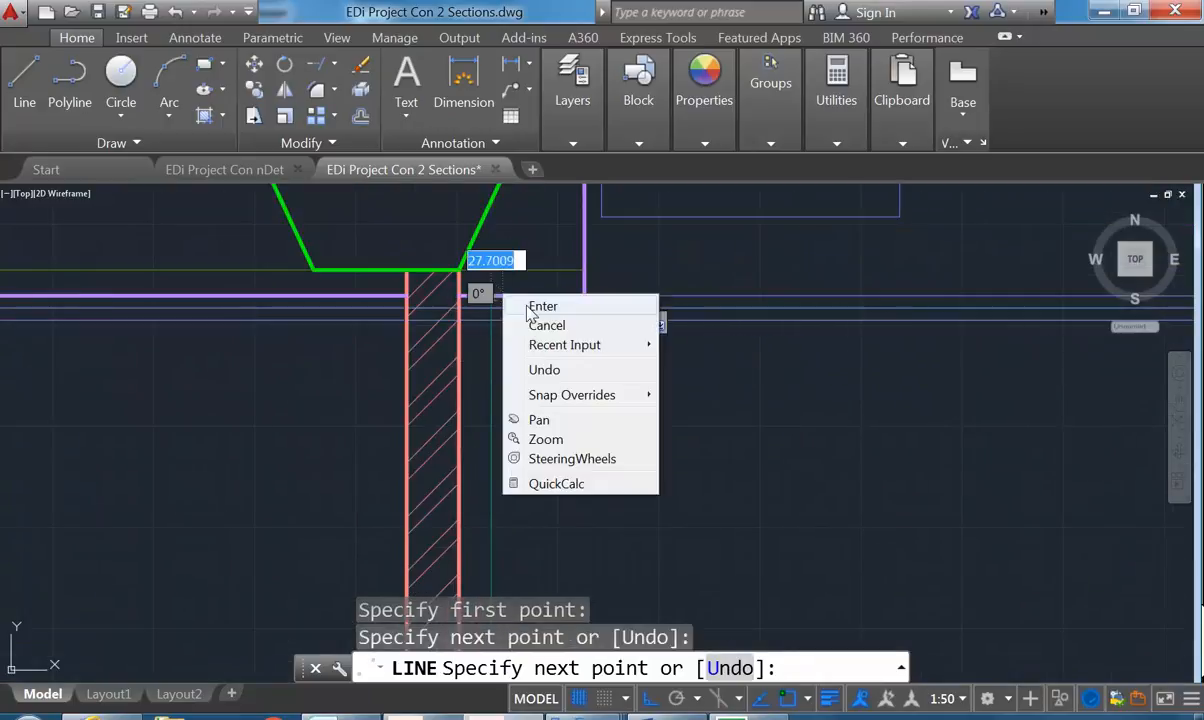
{"action": "left_click", "coordinate": [540, 309]}
Make A-WINDOW-PROJ the current layer
{"action": "scroll", "coordinate": [634, 313], "scroll_direction": "down", "scroll_amount": 4}
{"action": "middle_click_drag", "start_coordinate": [634, 313], "coordinate": [551, 296]}
{"action": "scroll", "coordinate": [457, 357], "scroll_direction": "up", "scroll_amount": 6}
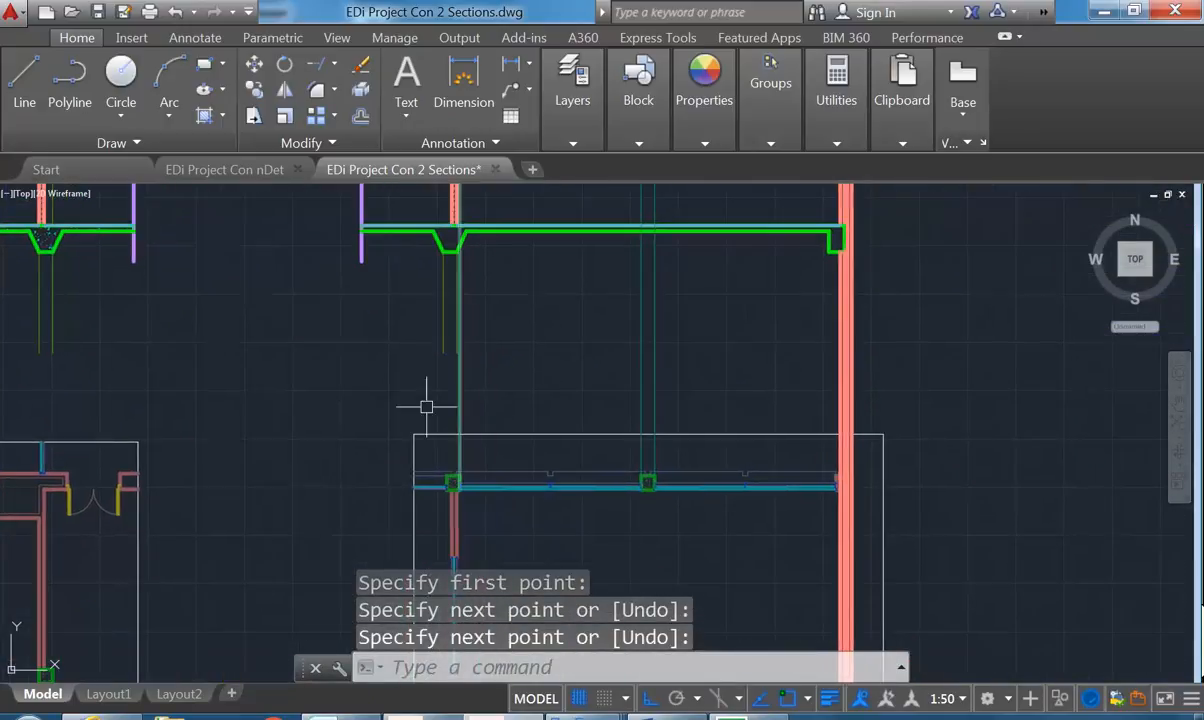
{"action": "scroll", "coordinate": [464, 400], "scroll_direction": "up", "scroll_amount": 2}
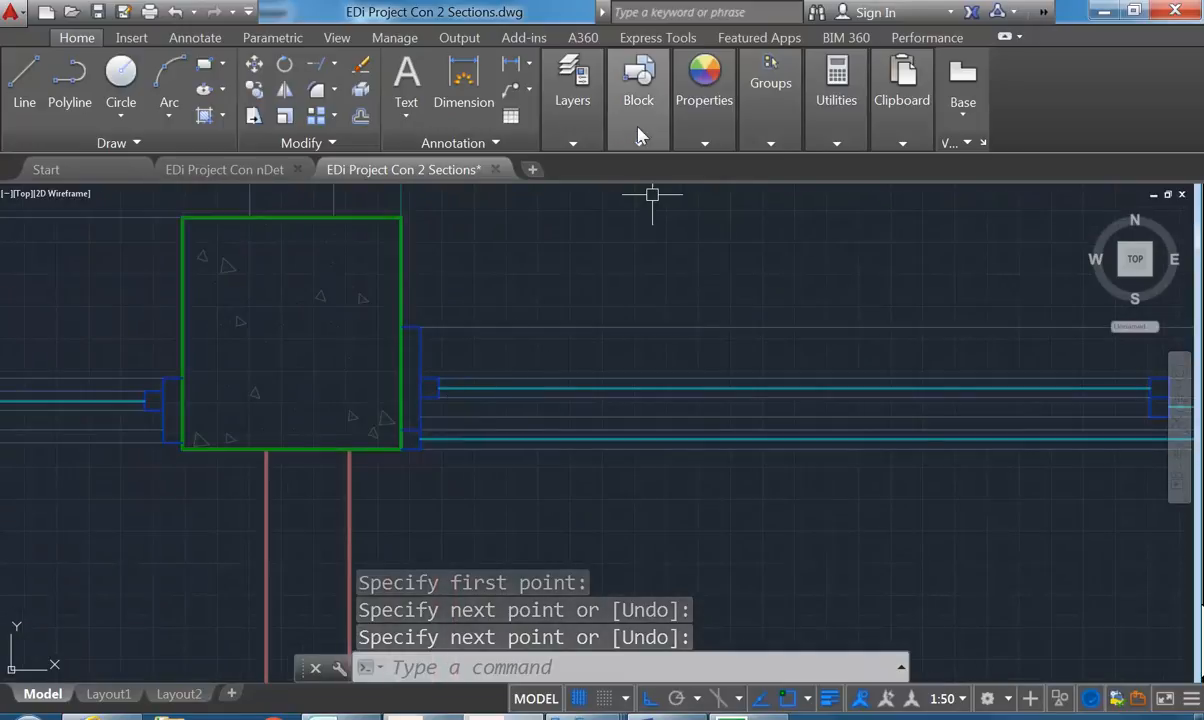
{"action": "left_click", "coordinate": [575, 118]}
{"action": "left_click", "coordinate": [727, 170]}
{"action": "scroll", "coordinate": [750, 295], "scroll_direction": "up", "scroll_amount": 2}
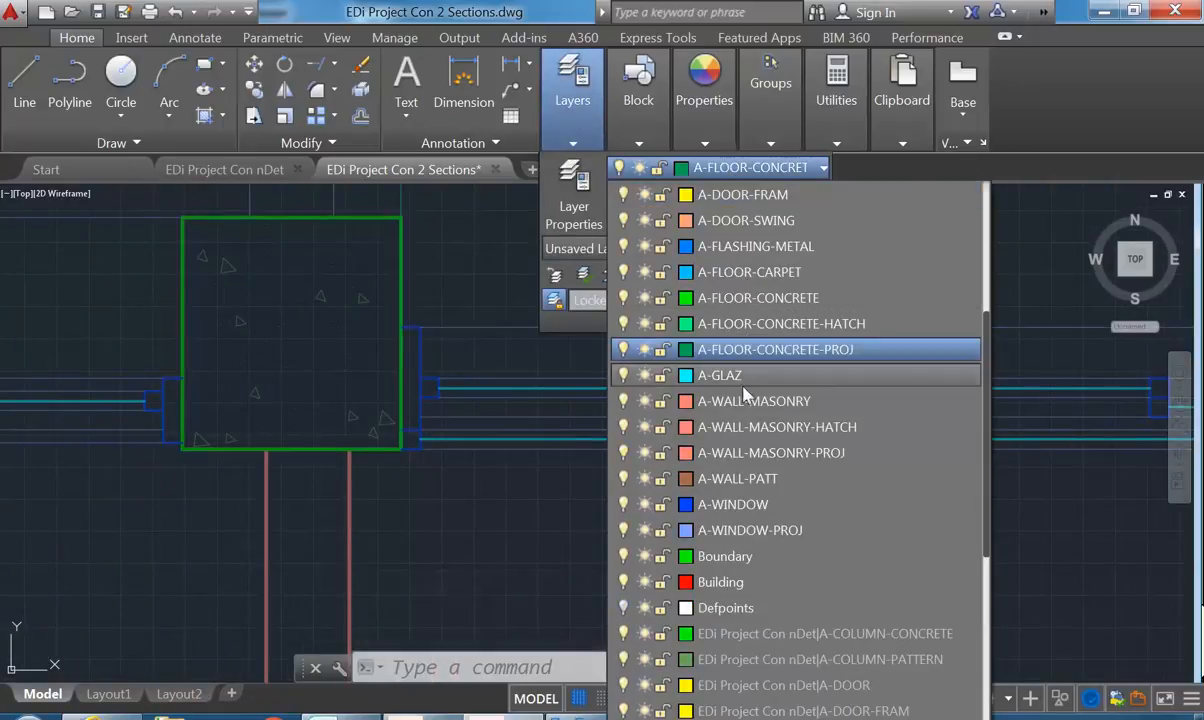
{"action": "left_click", "coordinate": [739, 531]}
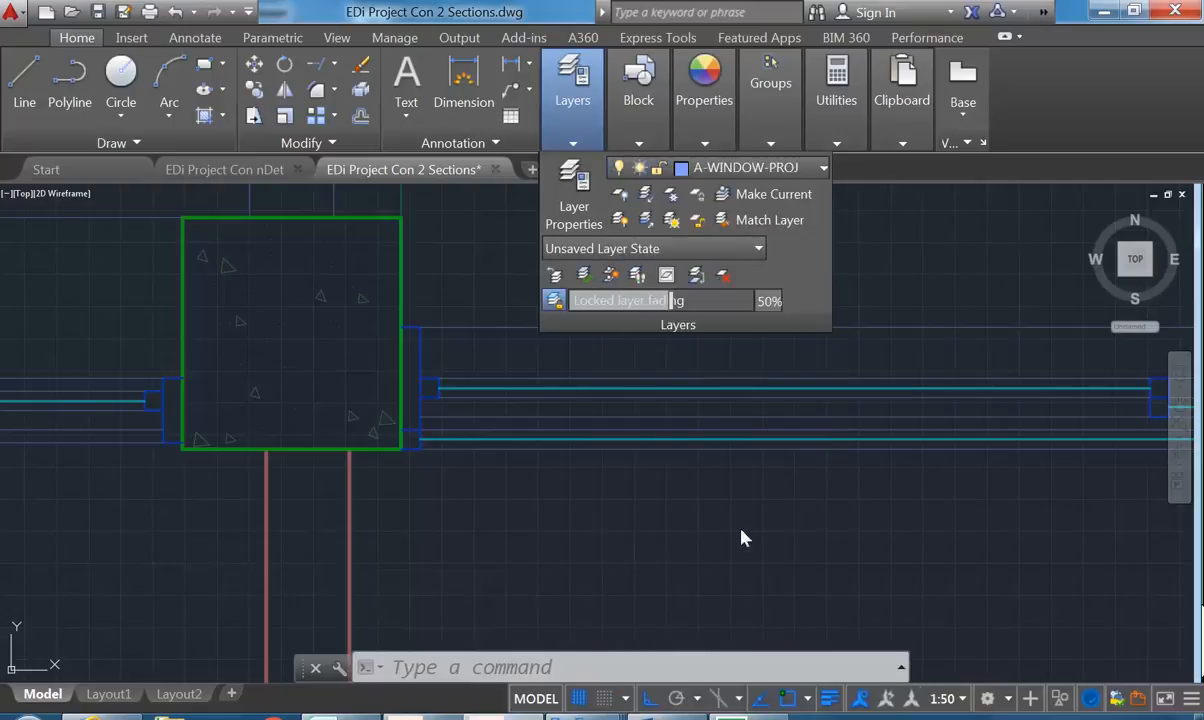
Draw a vertical line from the window frame's inner edge beside the partition column up to the upper projected window head line
{"action": "left_click", "coordinate": [24, 88]}
{"action": "left_click", "coordinate": [420, 450]}
{"action": "scroll", "coordinate": [420, 420], "scroll_direction": "down", "scroll_amount": 5}
{"action": "scroll", "coordinate": [490, 340], "scroll_direction": "up", "scroll_amount": 8}
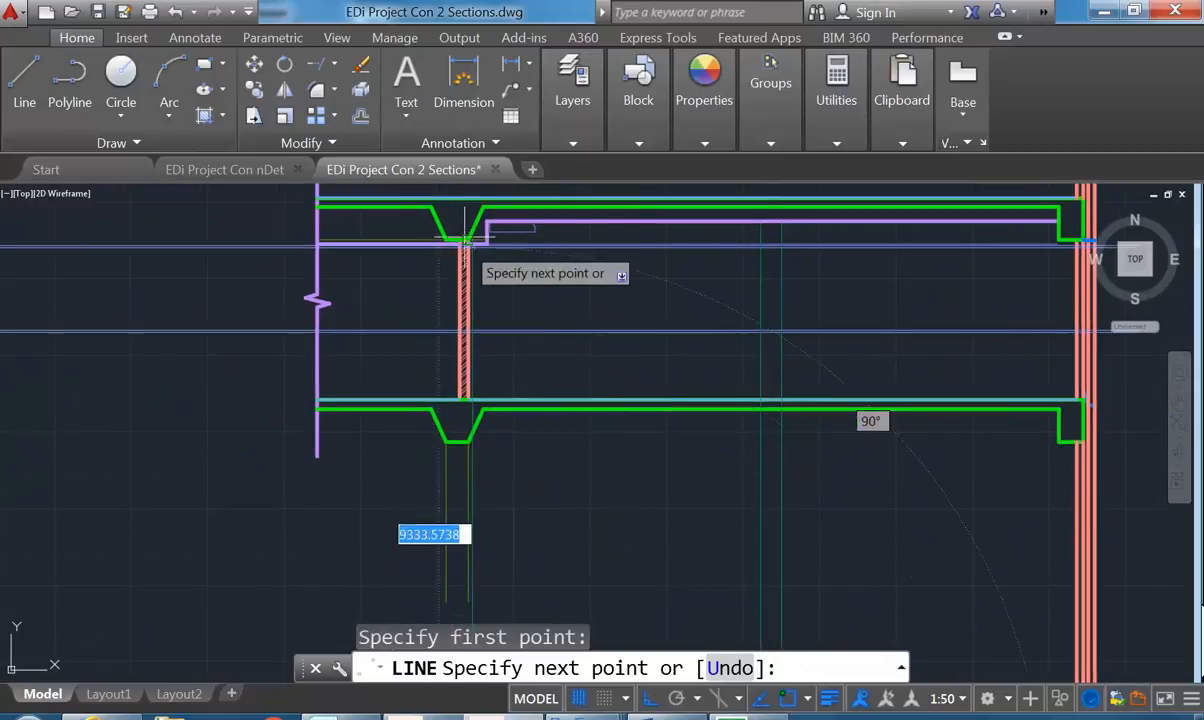
{"action": "scroll", "coordinate": [494, 360], "scroll_direction": "up", "scroll_amount": 4}
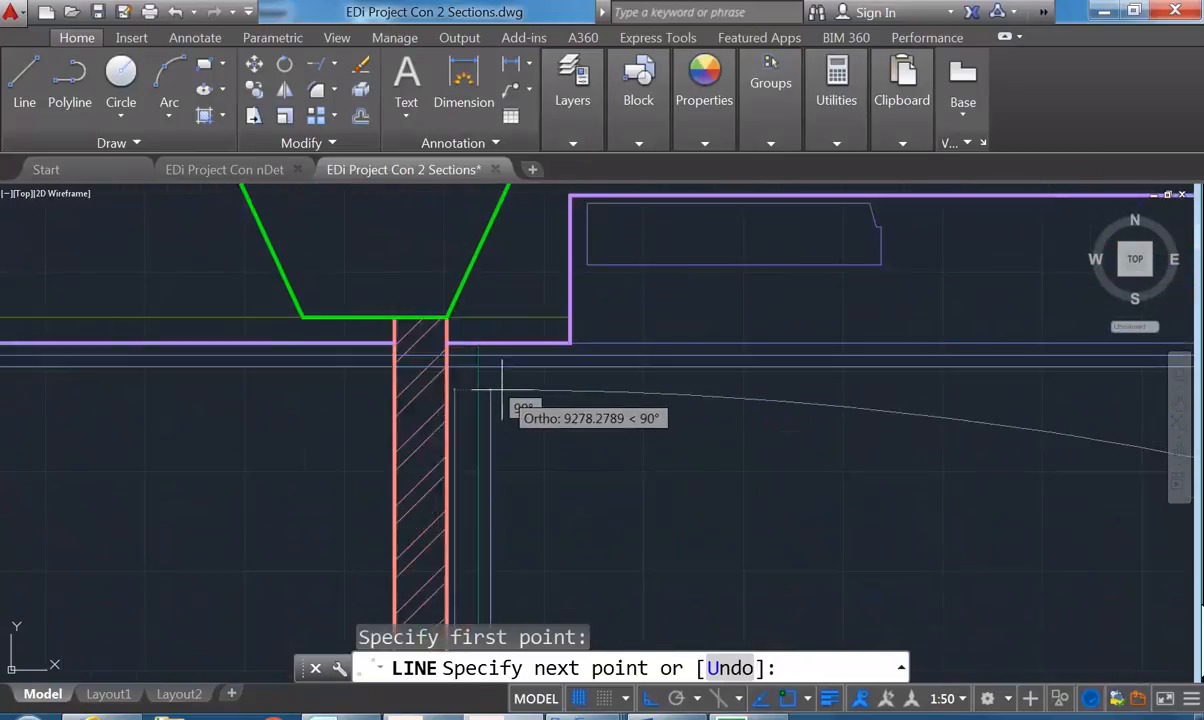
{"action": "left_click", "coordinate": [483, 335]}
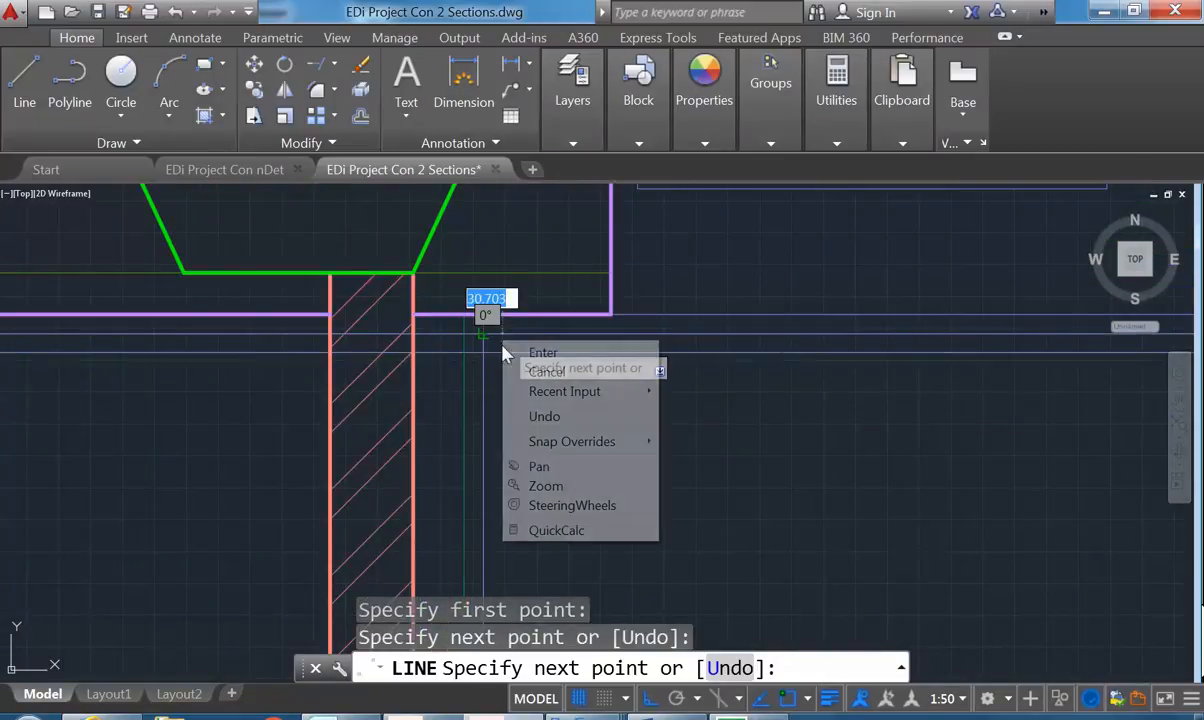
{"action": "key", "text": "Return"}
{"action": "scroll", "coordinate": [449, 314], "scroll_direction": "down", "scroll_amount": 3}
{"action": "scroll", "coordinate": [495, 410], "scroll_direction": "up", "scroll_amount": 3}
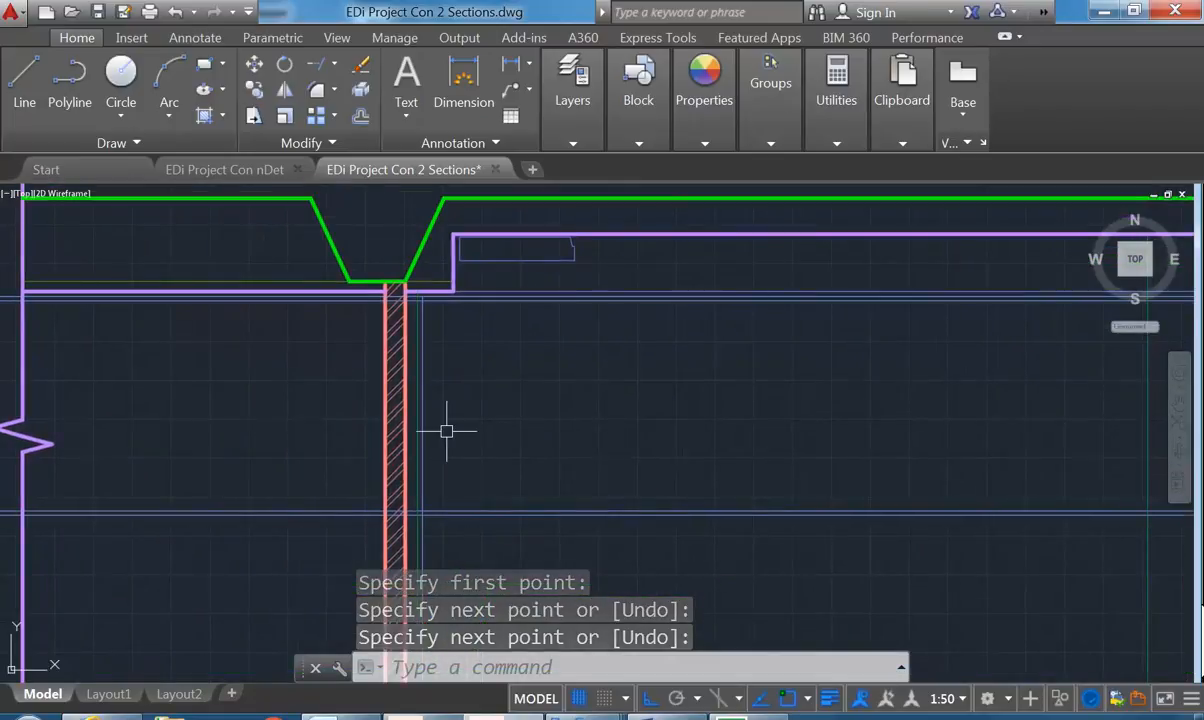
{"action": "scroll", "coordinate": [447, 431], "scroll_direction": "up", "scroll_amount": 3}
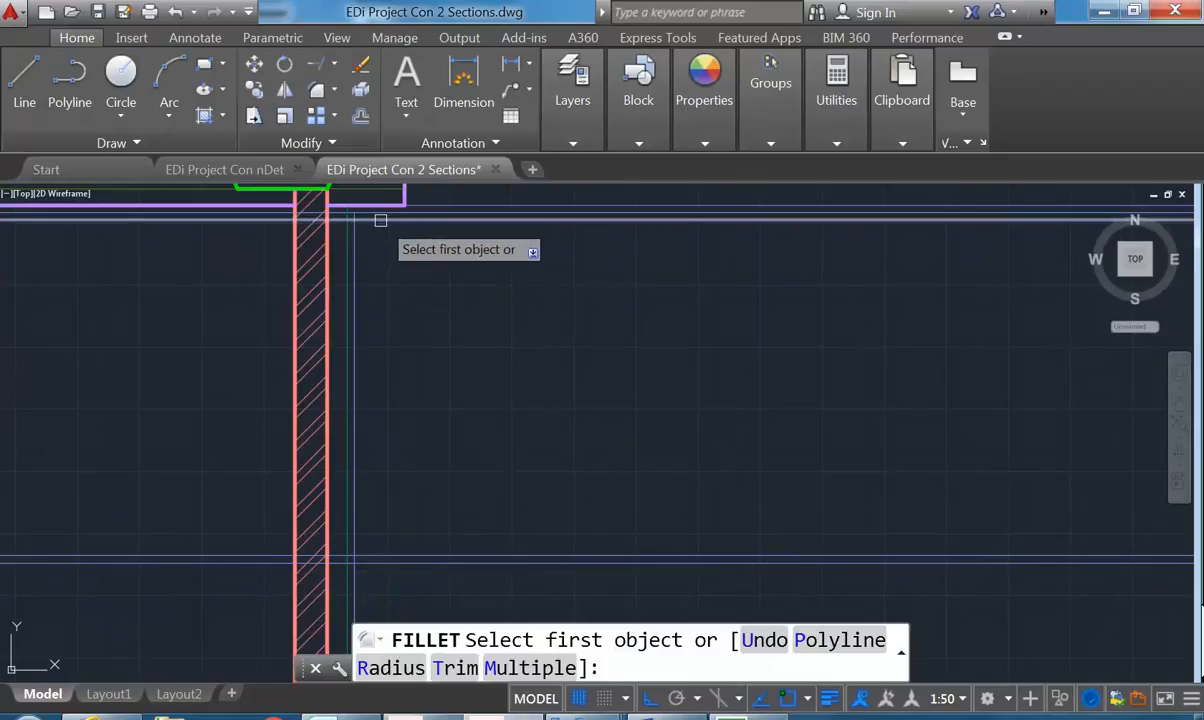
{"action": "left_click", "coordinate": [377, 213]}
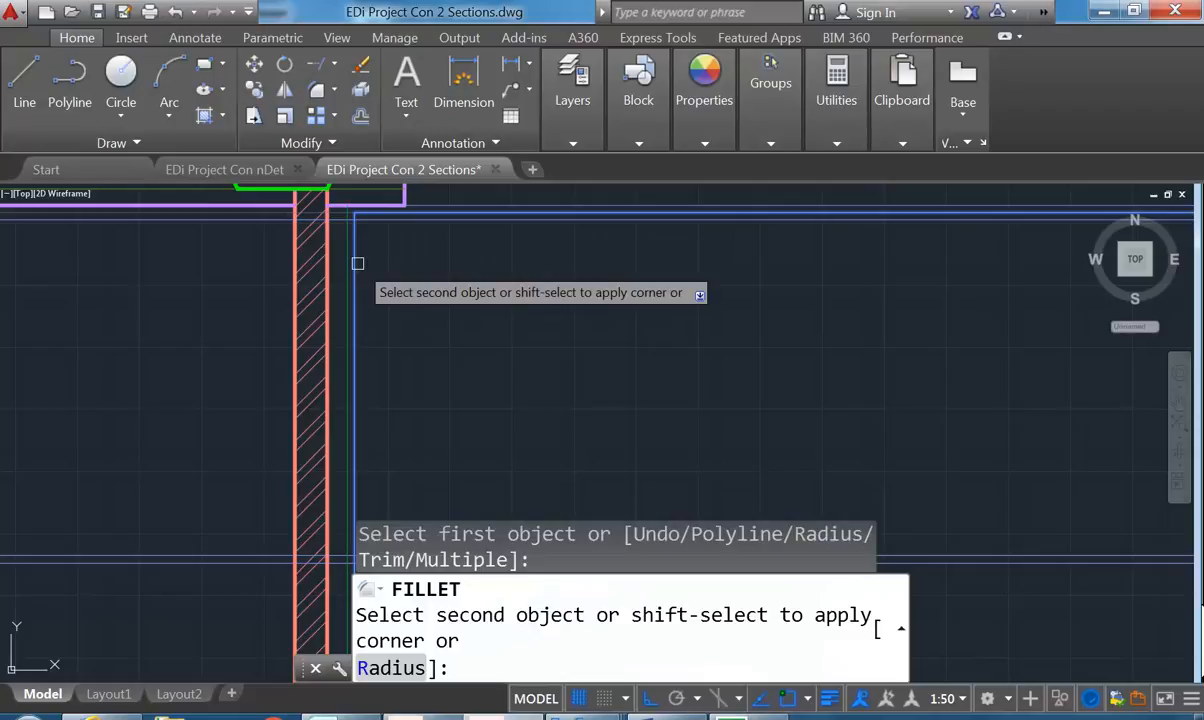
{"action": "key", "text": "Escape"}
{"action": "key", "text": "Escape"}
Examine the window head in the window section and the frame lines projected from it
{"action": "scroll", "coordinate": [258, 242], "scroll_direction": "down", "scroll_amount": 4}
{"action": "middle_click_drag", "start_coordinate": [258, 242], "coordinate": [635, 290]}
{"action": "middle_click_drag", "start_coordinate": [220, 262], "coordinate": [516, 291]}
{"action": "middle_click_drag", "start_coordinate": [107, 279], "coordinate": [450, 290]}
{"action": "middle_click_drag", "start_coordinate": [118, 303], "coordinate": [836, 299]}
{"action": "middle_click_drag", "start_coordinate": [186, 337], "coordinate": [392, 341]}
{"action": "scroll", "coordinate": [260, 310], "scroll_direction": "up", "scroll_amount": 4}
{"action": "scroll", "coordinate": [352, 326], "scroll_direction": "up", "scroll_amount": 4}
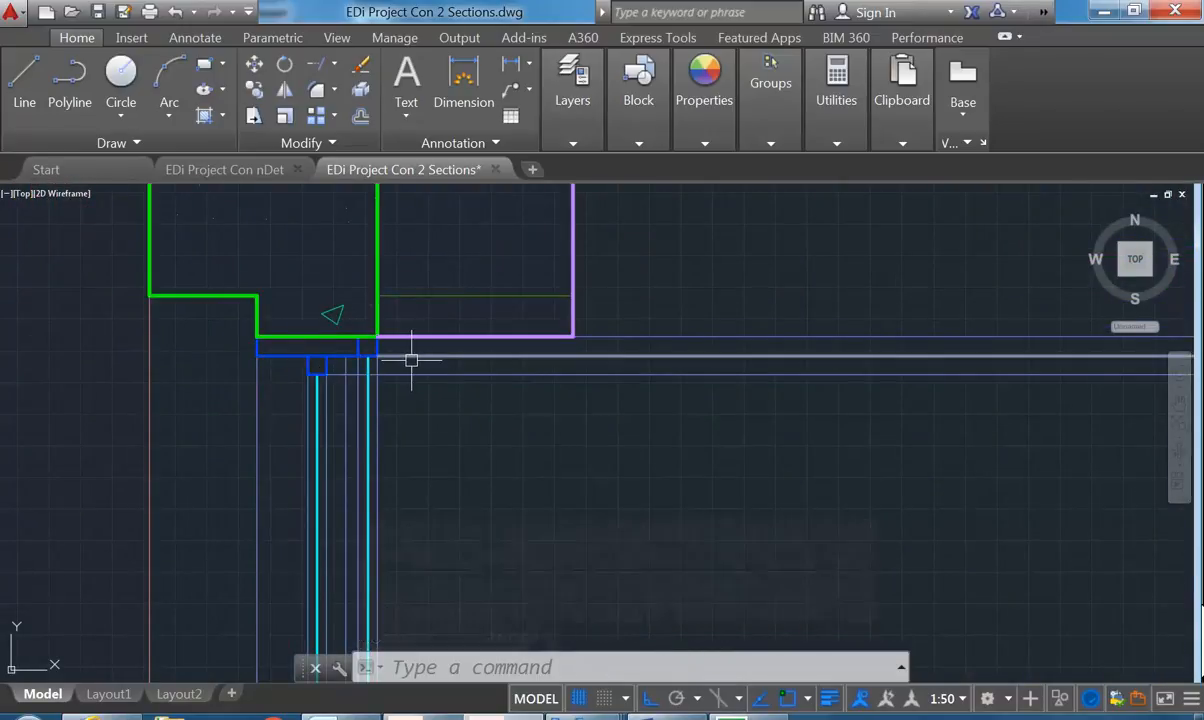
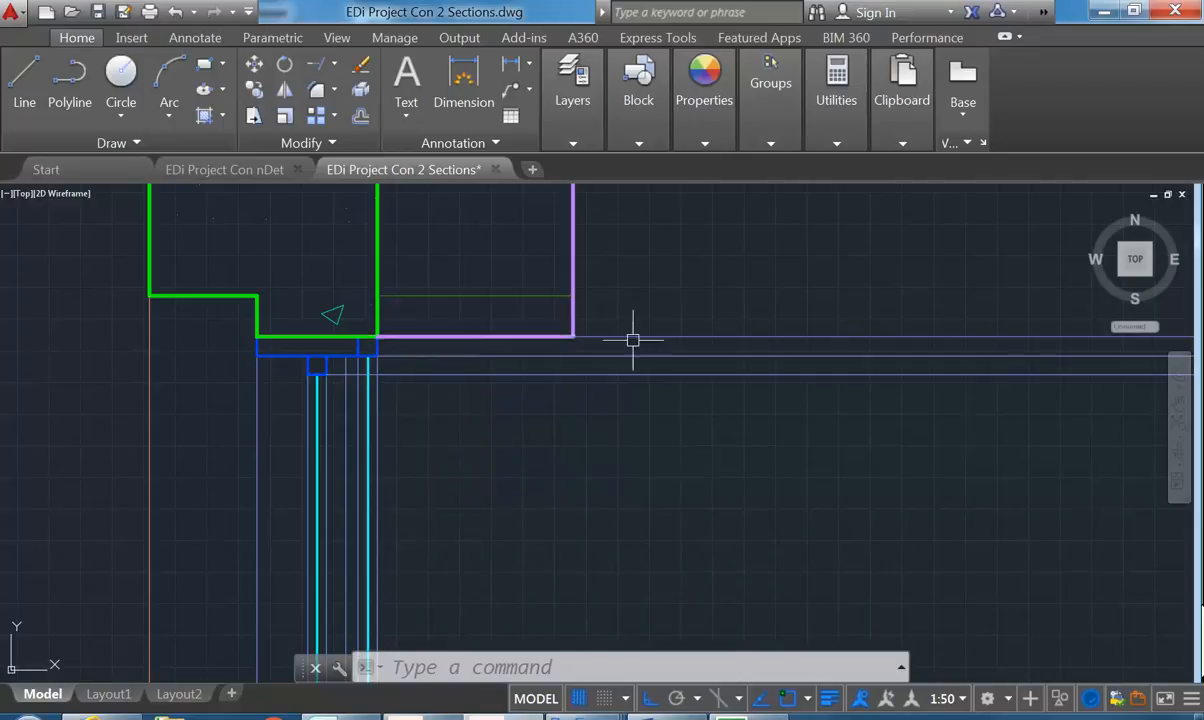
{"action": "type", "text": "l"}
{"action": "key", "text": "Return"}
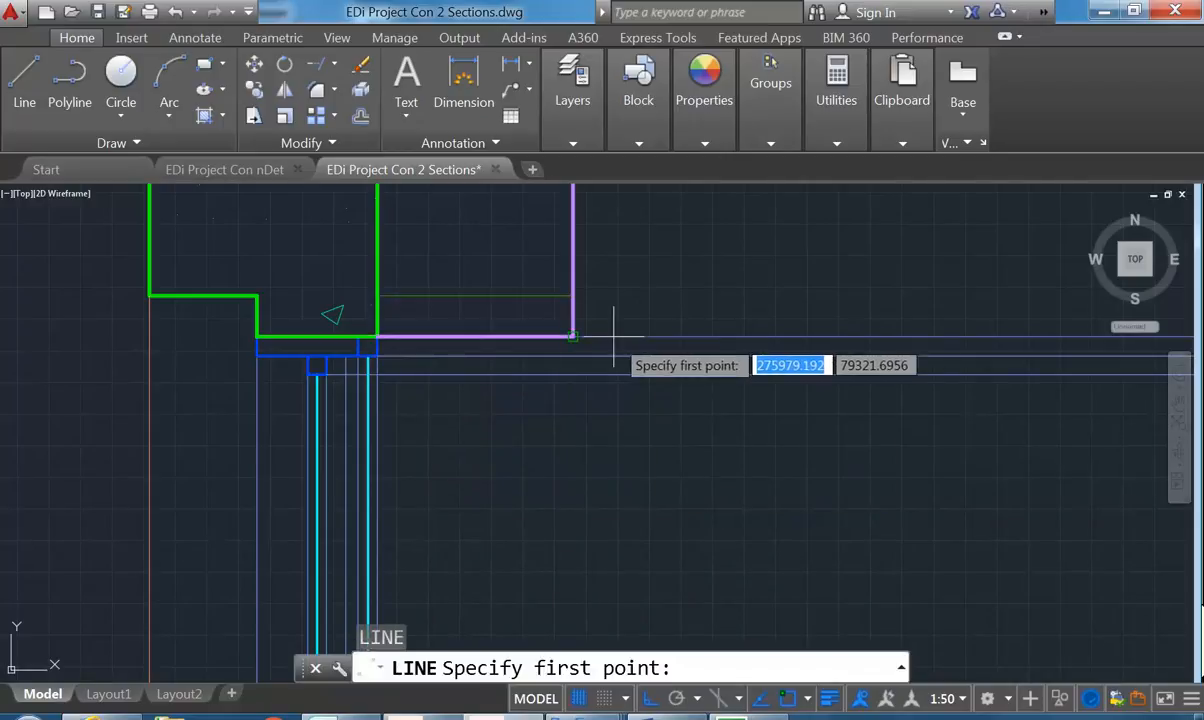
{"action": "left_click", "coordinate": [377, 337]}
{"action": "scroll", "coordinate": [767, 330], "scroll_direction": "down", "scroll_amount": 5}
{"action": "middle_click_drag", "start_coordinate": [767, 330], "coordinate": [222, 328]}
{"action": "scroll", "coordinate": [740, 328], "scroll_direction": "down", "scroll_amount": 1}
{"action": "middle_click_drag", "start_coordinate": [692, 328], "coordinate": [357, 322]}
{"action": "scroll", "coordinate": [394, 332], "scroll_direction": "up", "scroll_amount": 10}
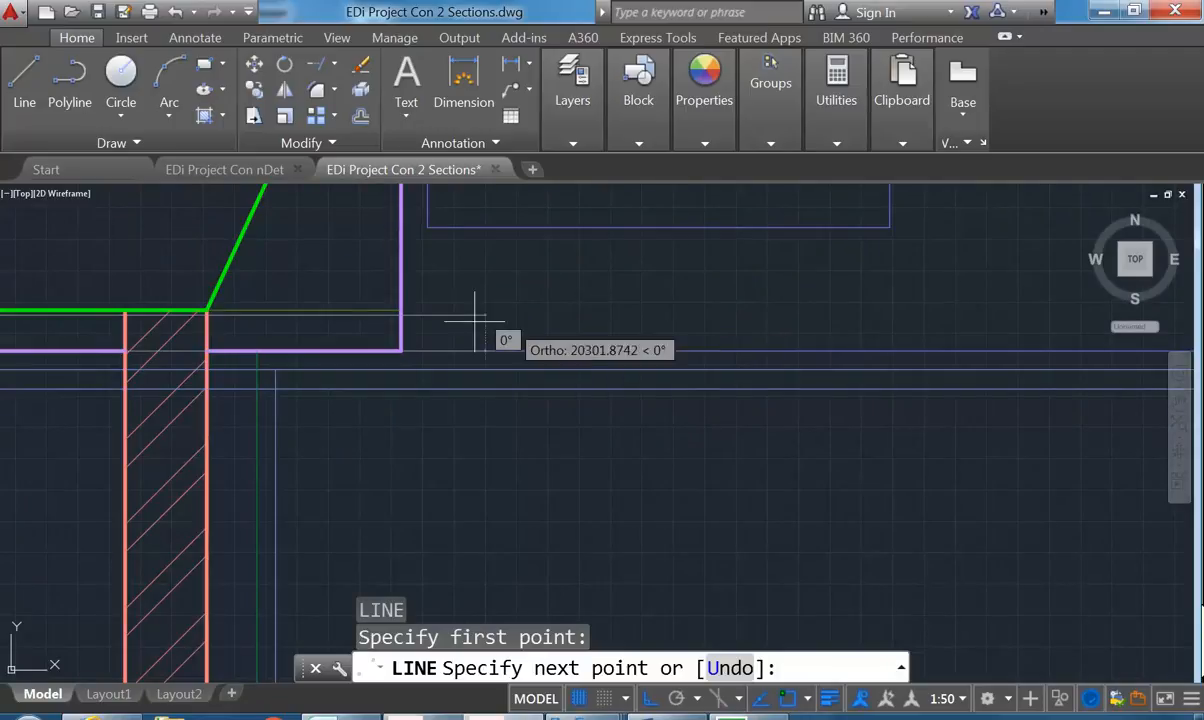
{"action": "key", "text": "Escape"}
Fillet the vertical frame line beside the partition with the middle of the three projected window head lines
{"action": "middle_click_drag", "start_coordinate": [420, 407], "coordinate": [497, 388]}
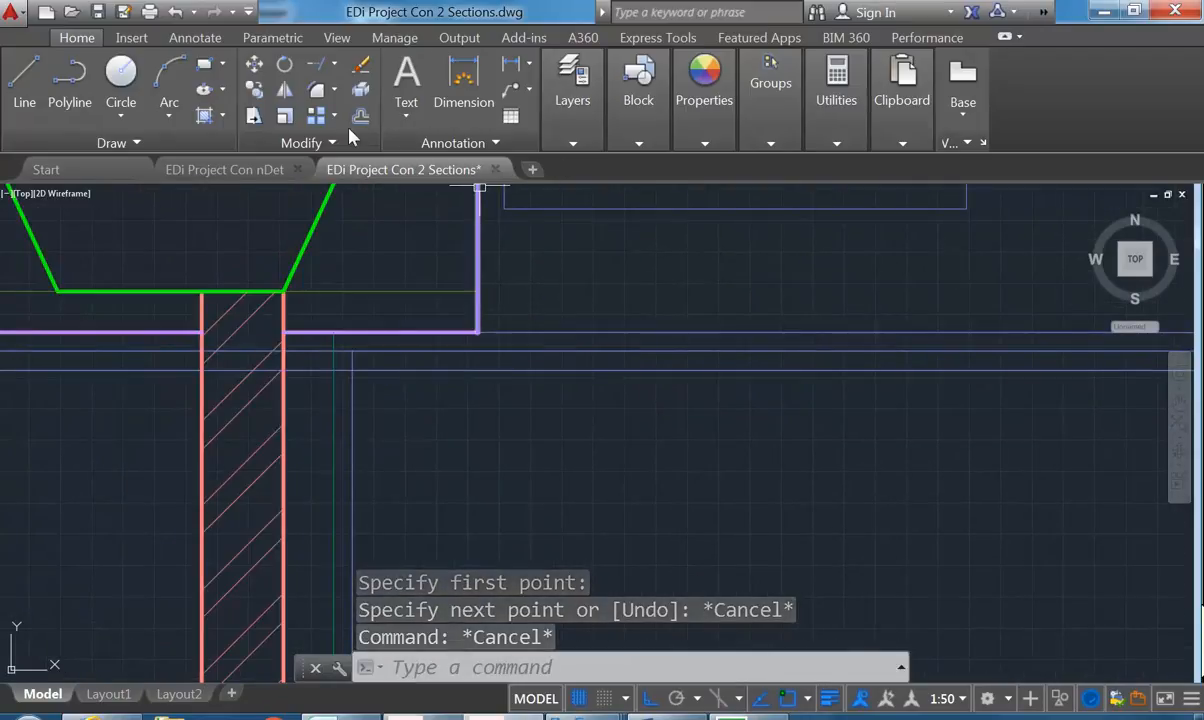
{"action": "left_click", "coordinate": [316, 90]}
{"action": "left_click", "coordinate": [378, 350]}
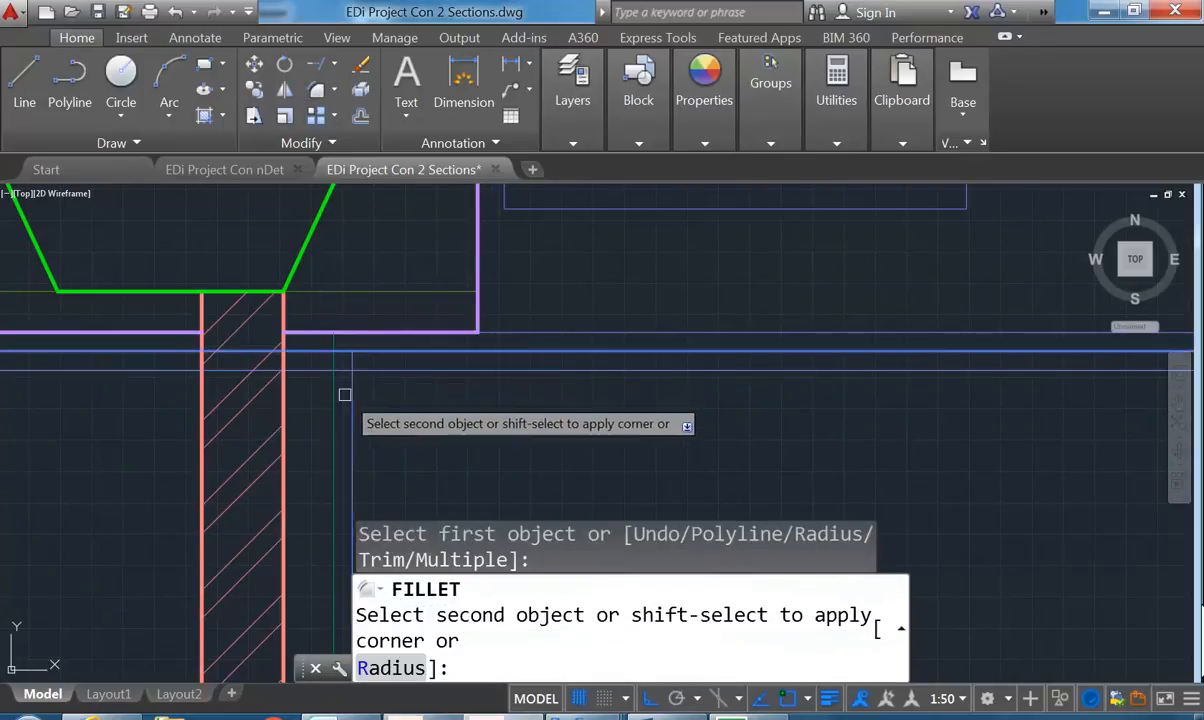
Fillet the vertical frame line beside the partition with the upper projected sill line to form the lower corner
{"action": "scroll", "coordinate": [350, 397], "scroll_direction": "down", "scroll_amount": 6}
{"action": "middle_click_drag", "start_coordinate": [353, 398], "coordinate": [376, 301]}
{"action": "middle_click_drag", "start_coordinate": [388, 416], "coordinate": [374, 341]}
{"action": "scroll", "coordinate": [364, 401], "scroll_direction": "up", "scroll_amount": 4}
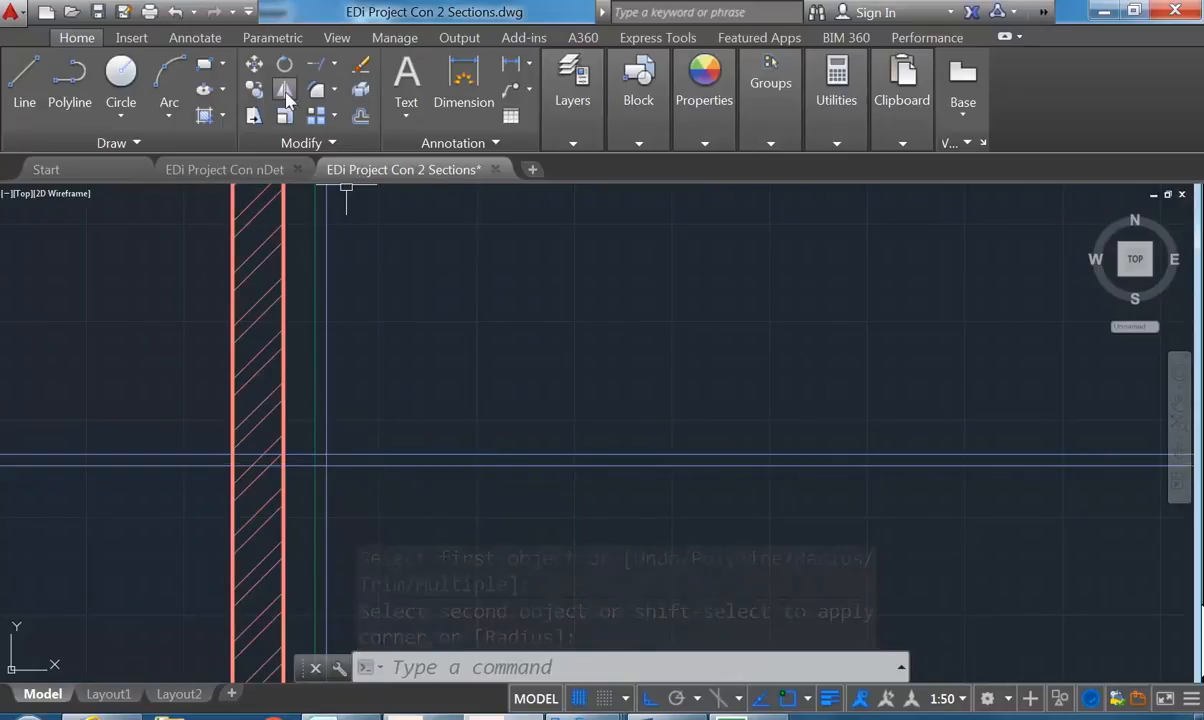
{"action": "left_click", "coordinate": [316, 90]}
{"action": "left_click", "coordinate": [326, 405]}
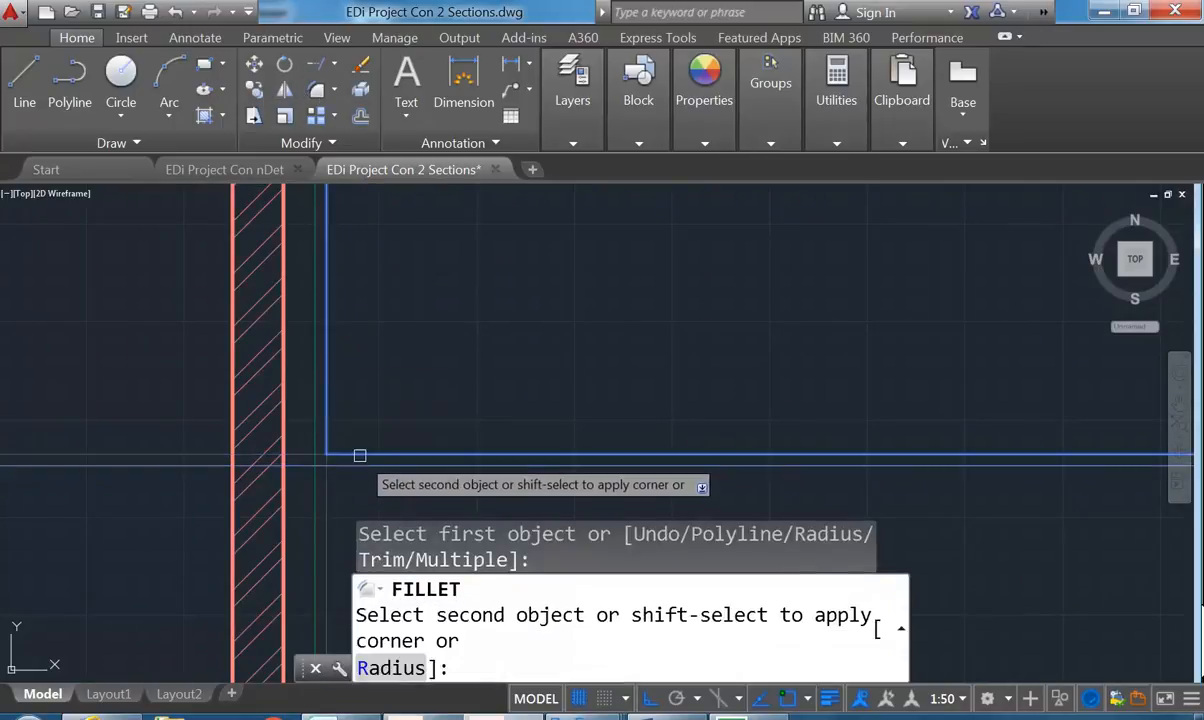
{"action": "left_click", "coordinate": [359, 460]}
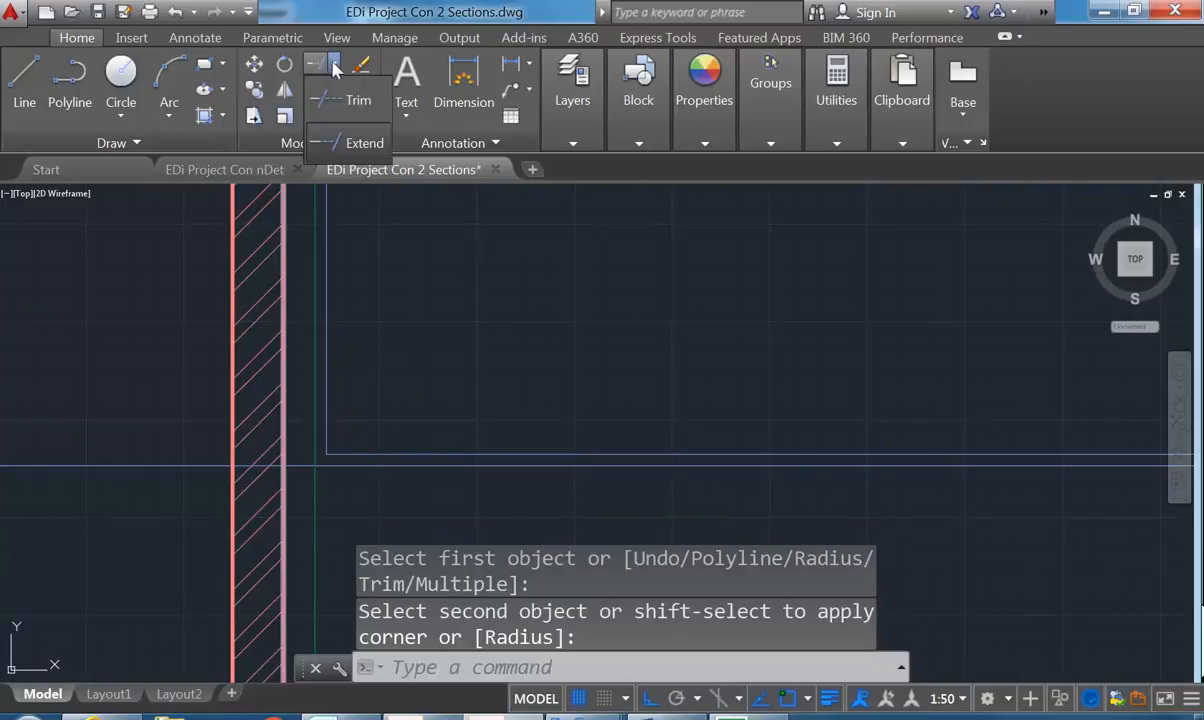
Trim the lower projected sill line back to the column projection line beside the partition
{"action": "left_click", "coordinate": [333, 100]}
{"action": "left_click", "coordinate": [316, 400]}
{"action": "key", "text": "Return"}
{"action": "right_click", "coordinate": [367, 382]}
{"action": "left_click", "coordinate": [400, 392]}
{"action": "scroll", "coordinate": [398, 370], "scroll_direction": "down", "scroll_amount": 3}
{"action": "scroll", "coordinate": [405, 365], "scroll_direction": "up", "scroll_amount": 5}
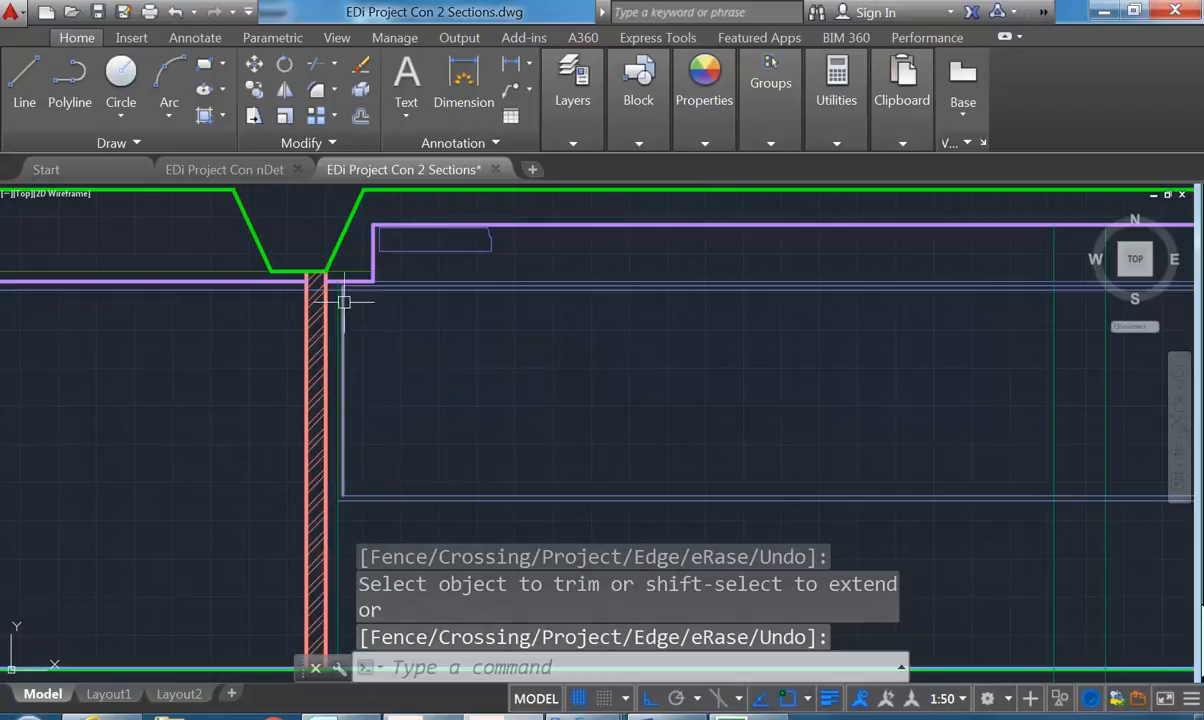
Draw a vertical line from the window frame's edge on the middle column's left side up to the middle projected head line
{"action": "scroll", "coordinate": [335, 538], "scroll_direction": "down", "scroll_amount": 3}
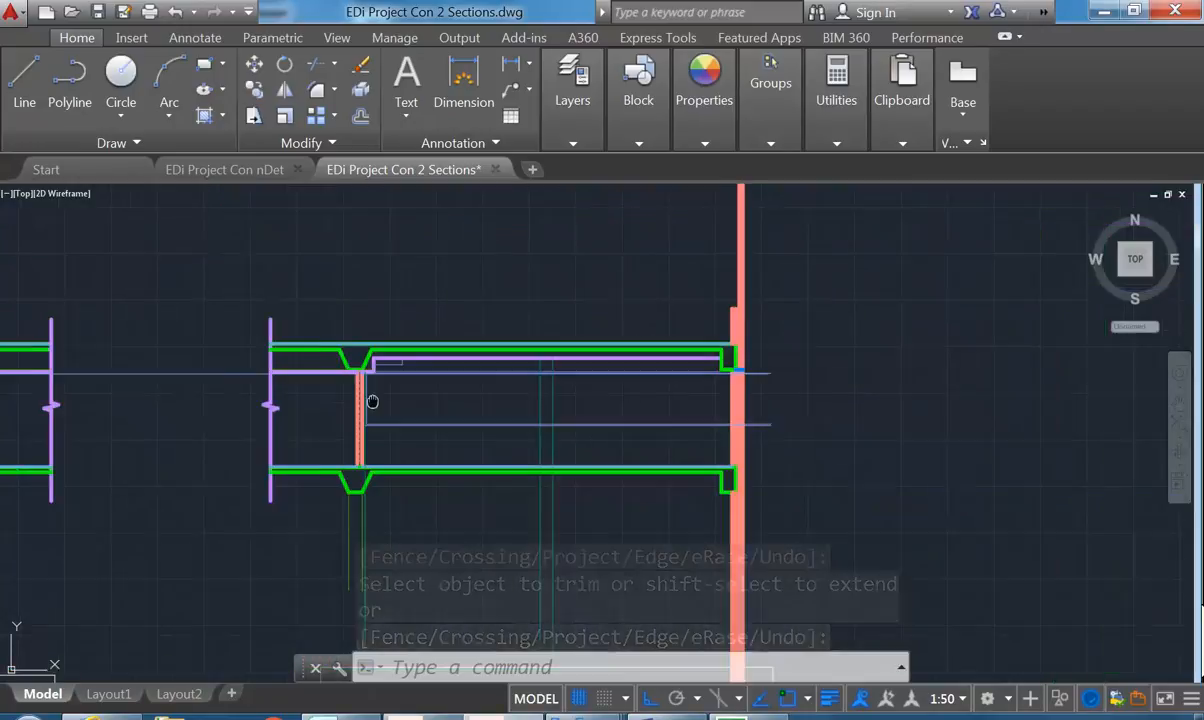
{"action": "middle_click_drag", "start_coordinate": [376, 403], "coordinate": [372, 330]}
{"action": "middle_click_drag", "start_coordinate": [479, 525], "coordinate": [451, 314]}
{"action": "scroll", "coordinate": [527, 441], "scroll_direction": "up", "scroll_amount": 8}
{"action": "scroll", "coordinate": [455, 310], "scroll_direction": "up", "scroll_amount": 4}
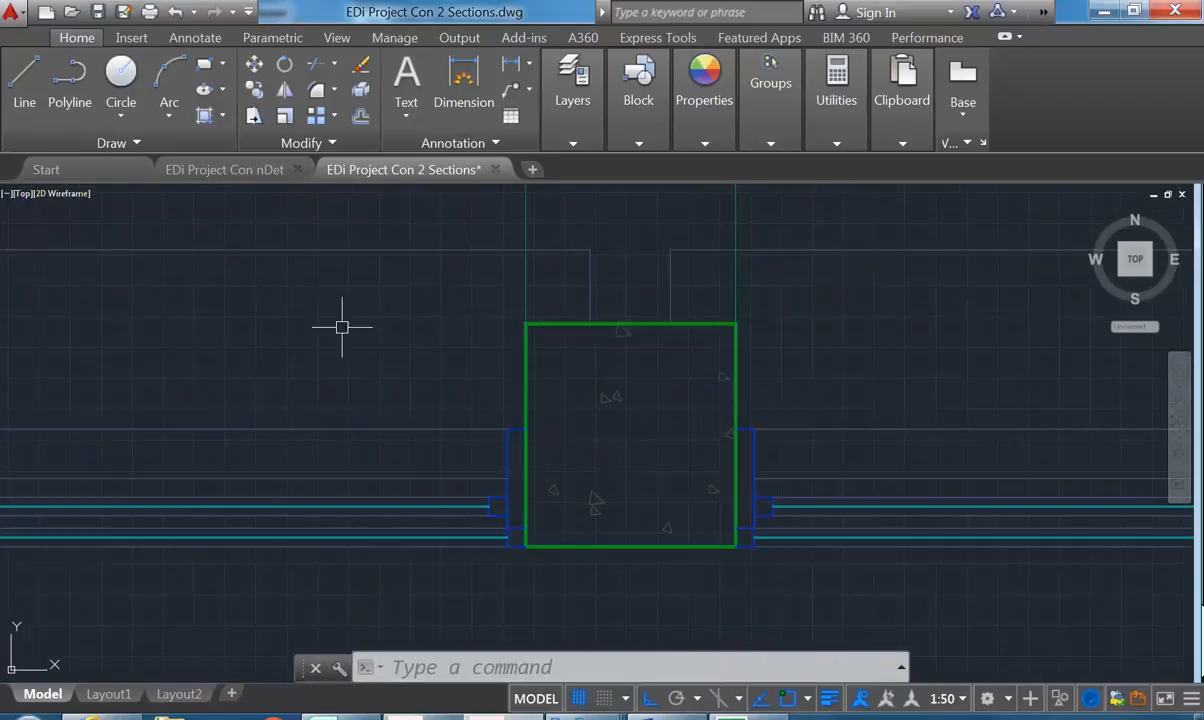
{"action": "left_click", "coordinate": [40, 85]}
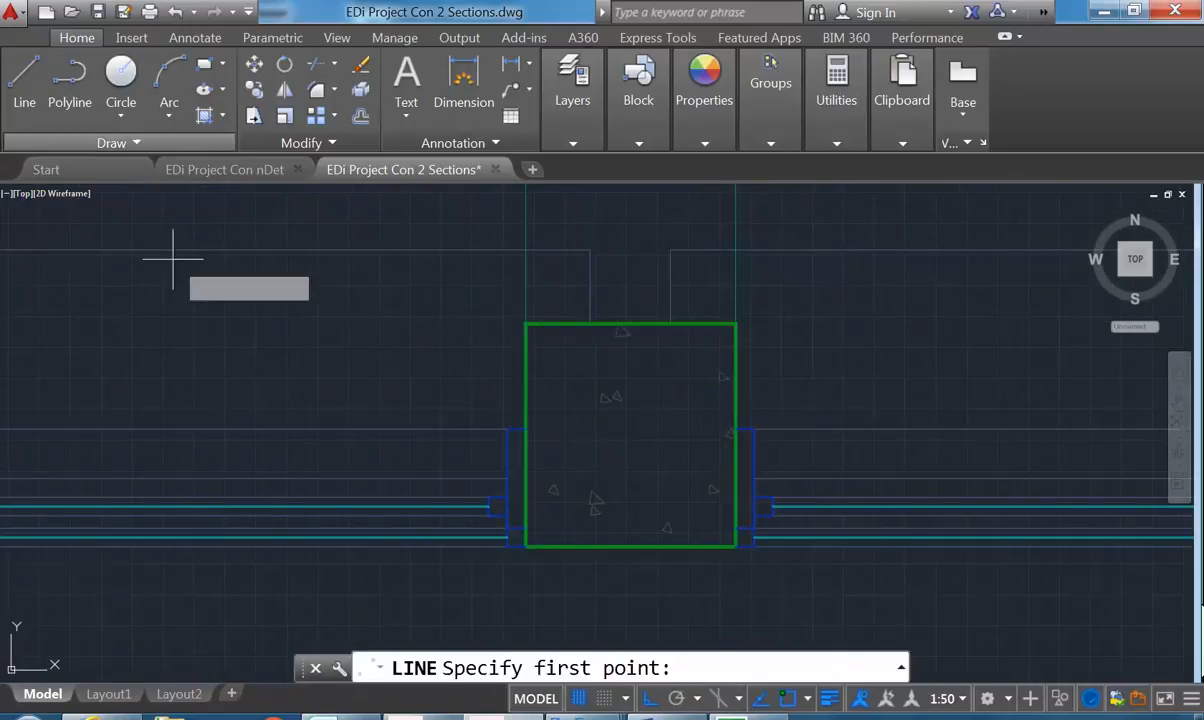
{"action": "left_click", "coordinate": [506, 547]}
{"action": "scroll", "coordinate": [510, 347], "scroll_direction": "down", "scroll_amount": 10}
{"action": "middle_click_drag", "start_coordinate": [510, 347], "coordinate": [511, 531]}
{"action": "scroll", "coordinate": [511, 531], "scroll_direction": "down", "scroll_amount": 2}
{"action": "middle_click_drag", "start_coordinate": [511, 282], "coordinate": [506, 478]}
{"action": "scroll", "coordinate": [506, 478], "scroll_direction": "up", "scroll_amount": 2}
{"action": "scroll", "coordinate": [508, 353], "scroll_direction": "up", "scroll_amount": 4}
{"action": "scroll", "coordinate": [488, 357], "scroll_direction": "up", "scroll_amount": 3}
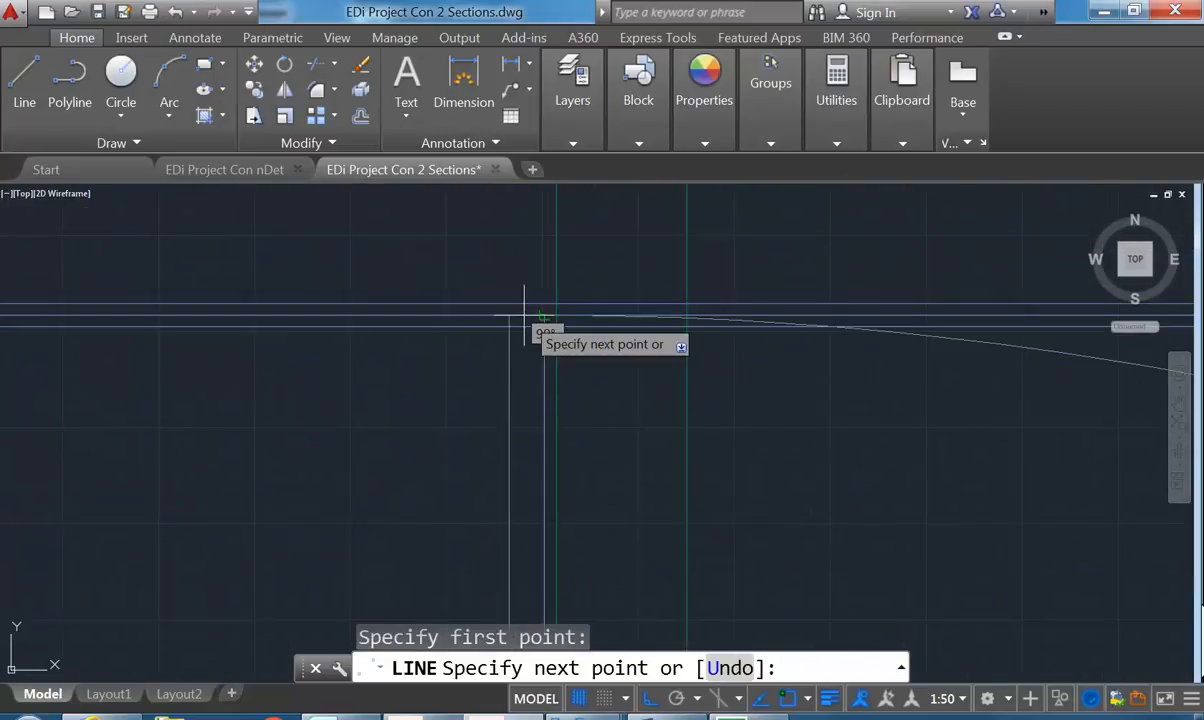
{"action": "left_click", "coordinate": [522, 316]}
{"action": "right_click", "coordinate": [519, 314]}
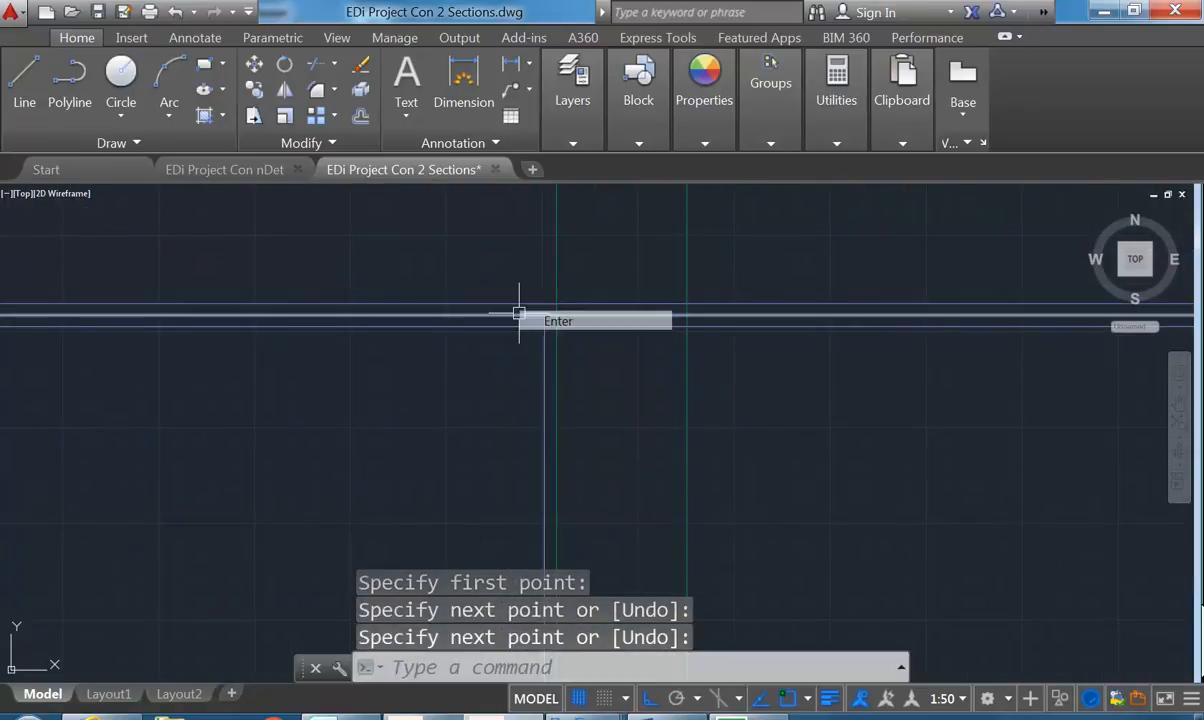
Fillet the new vertical line beside the middle column with the middle projected head line
{"action": "left_click", "coordinate": [316, 93]}
{"action": "left_click", "coordinate": [524, 316]}
{"action": "scroll", "coordinate": [497, 362], "scroll_direction": "down", "scroll_amount": 3}
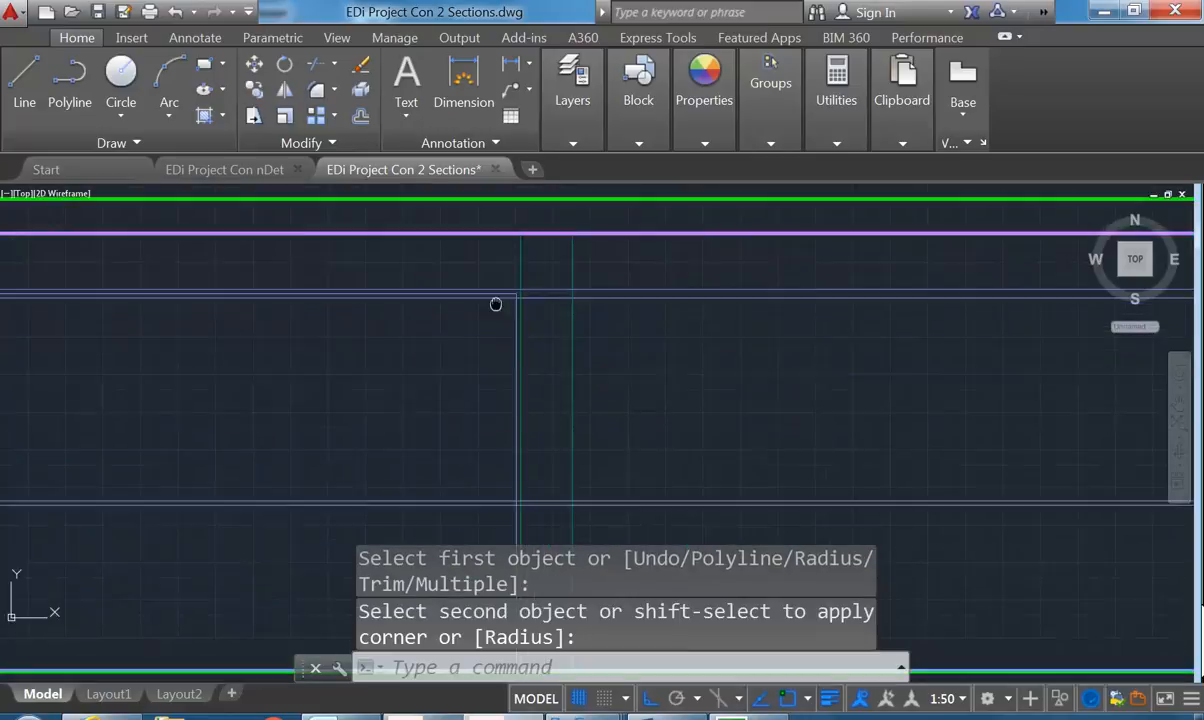
Fillet the vertical frame line beside the middle column with the upper projected sill line to close the window outline
{"action": "scroll", "coordinate": [503, 484], "scroll_direction": "up", "scroll_amount": 2}
{"action": "middle_click_drag", "start_coordinate": [503, 485], "coordinate": [500, 363]}
{"action": "right_click", "coordinate": [482, 312]}
{"action": "left_click", "coordinate": [512, 327]}
{"action": "left_click", "coordinate": [519, 421]}
{"action": "left_click", "coordinate": [312, 470]}
{"action": "scroll", "coordinate": [312, 470], "scroll_direction": "down", "scroll_amount": 3}
{"action": "mouse_move", "coordinate": [312, 470]}
{"action": "middle_mouse_down"}
{"action": "mouse_move", "coordinate": [331, 431]}
{"action": "mouse_move", "coordinate": [607, 408]}
{"action": "middle_mouse_up"}
{"action": "scroll", "coordinate": [769, 408], "scroll_direction": "up", "scroll_amount": 3}
{"action": "middle_click_drag", "start_coordinate": [769, 408], "coordinate": [657, 401]}
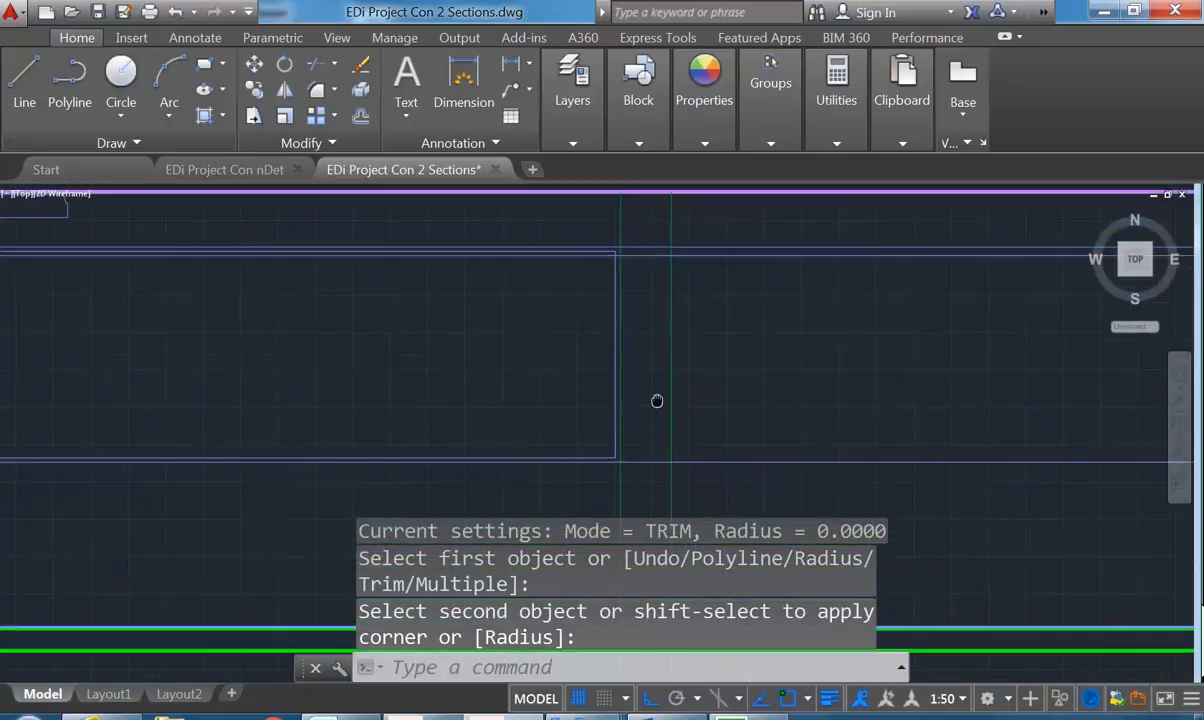
{"action": "key", "text": "Escape"}
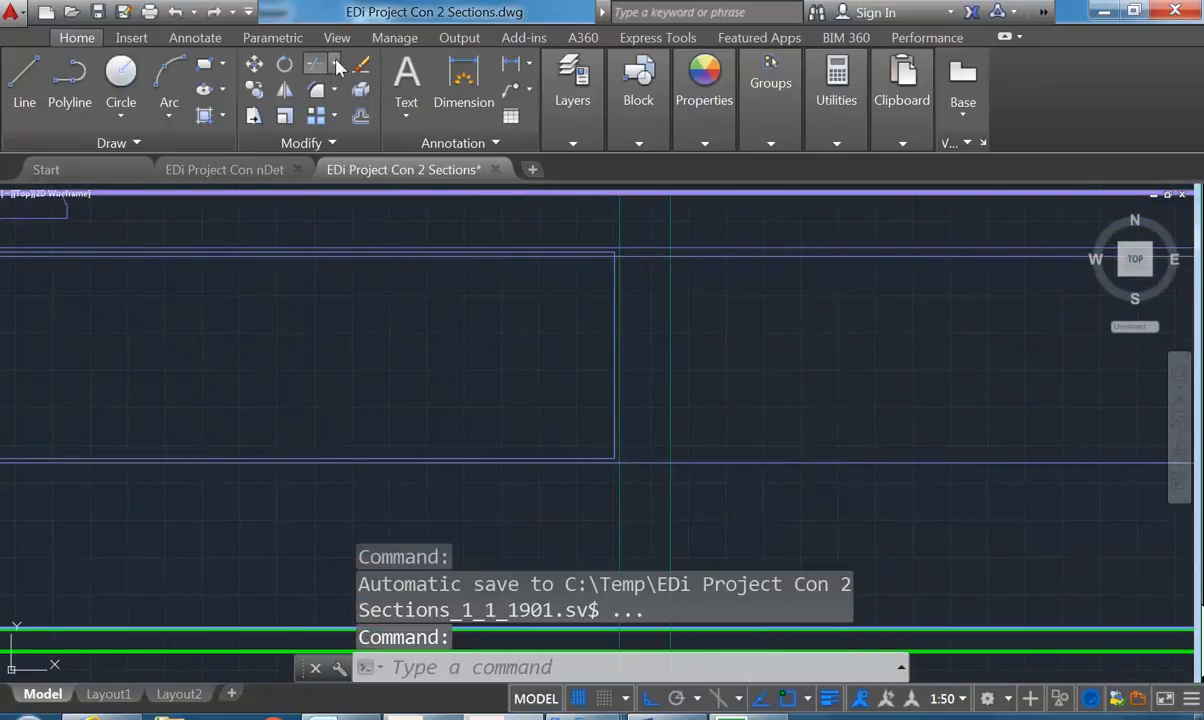
Trim the lowest head line and the lower sill line beyond the middle column's left-face projection line
{"action": "left_click", "coordinate": [344, 104]}
{"action": "left_click", "coordinate": [628, 246]}
{"action": "key", "text": "Return"}
{"action": "left_click", "coordinate": [641, 258]}
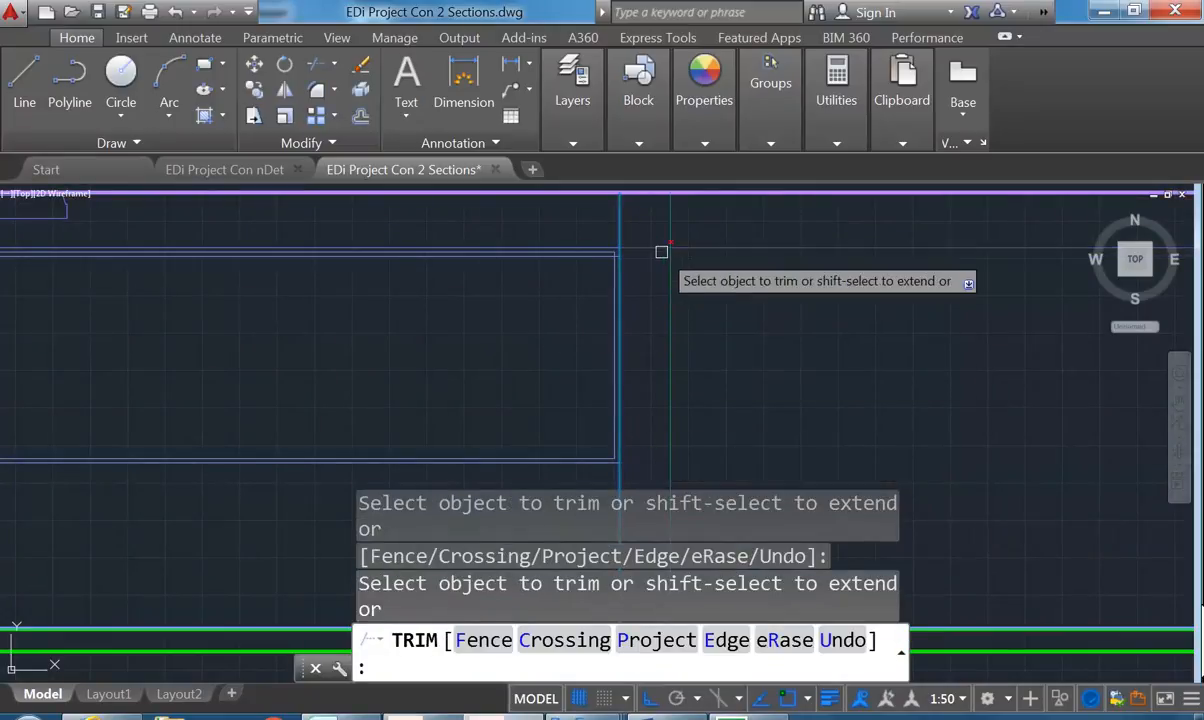
{"action": "right_click", "coordinate": [482, 319]}
{"action": "left_click", "coordinate": [521, 336]}
{"action": "scroll", "coordinate": [488, 326], "scroll_direction": "down", "scroll_amount": 2}
{"action": "middle_click_drag", "start_coordinate": [486, 323], "coordinate": [507, 334]}
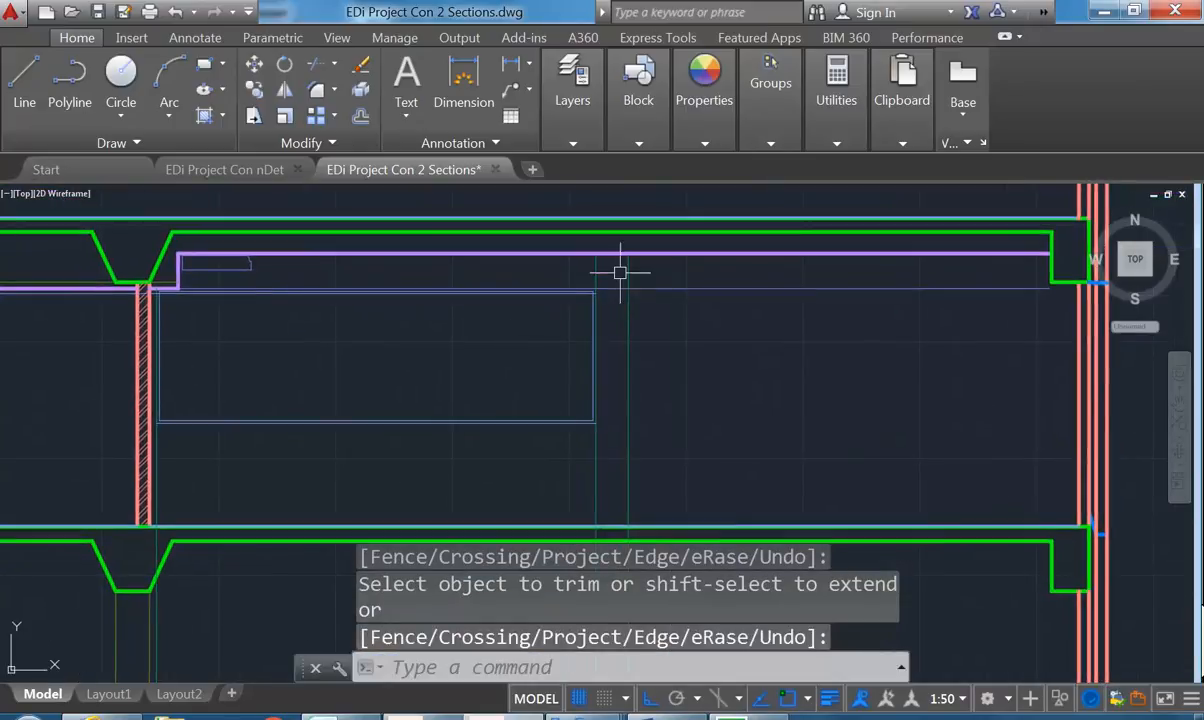
Examine the projected window outline between the partition and the middle column in the building section
{"action": "scroll", "coordinate": [620, 278], "scroll_direction": "up", "scroll_amount": 4}
{"action": "scroll", "coordinate": [560, 305], "scroll_direction": "up", "scroll_amount": 2}
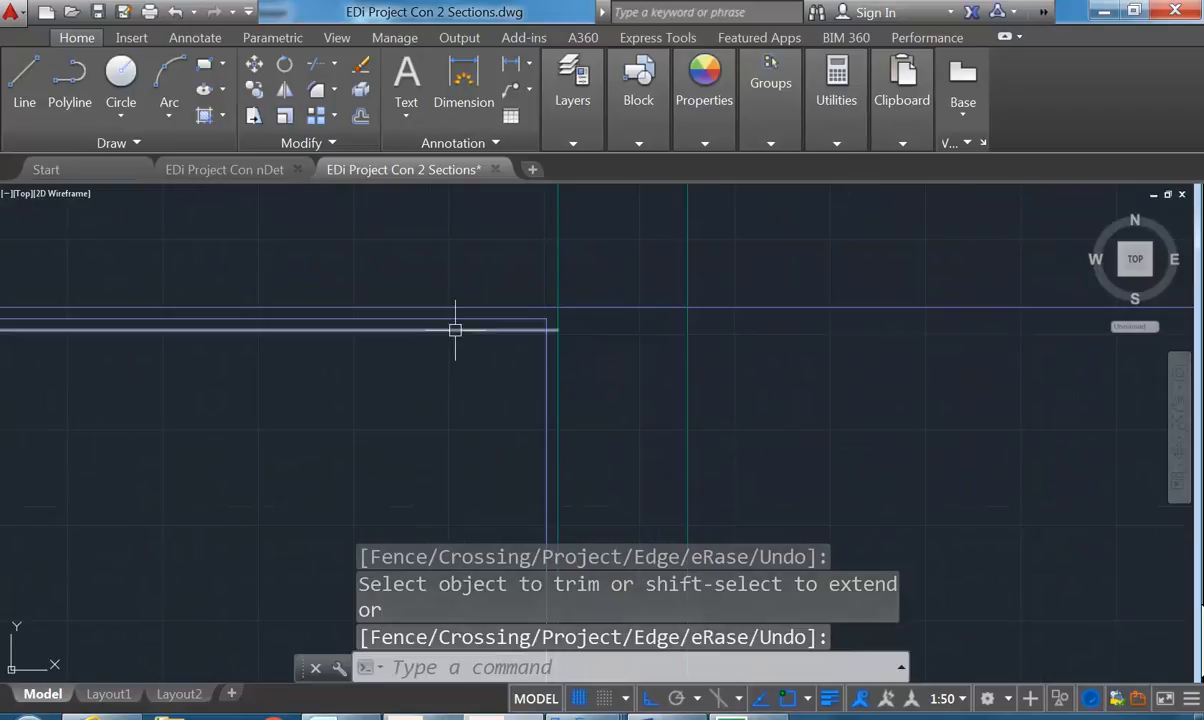
{"action": "scroll", "coordinate": [339, 317], "scroll_direction": "down", "scroll_amount": 4}
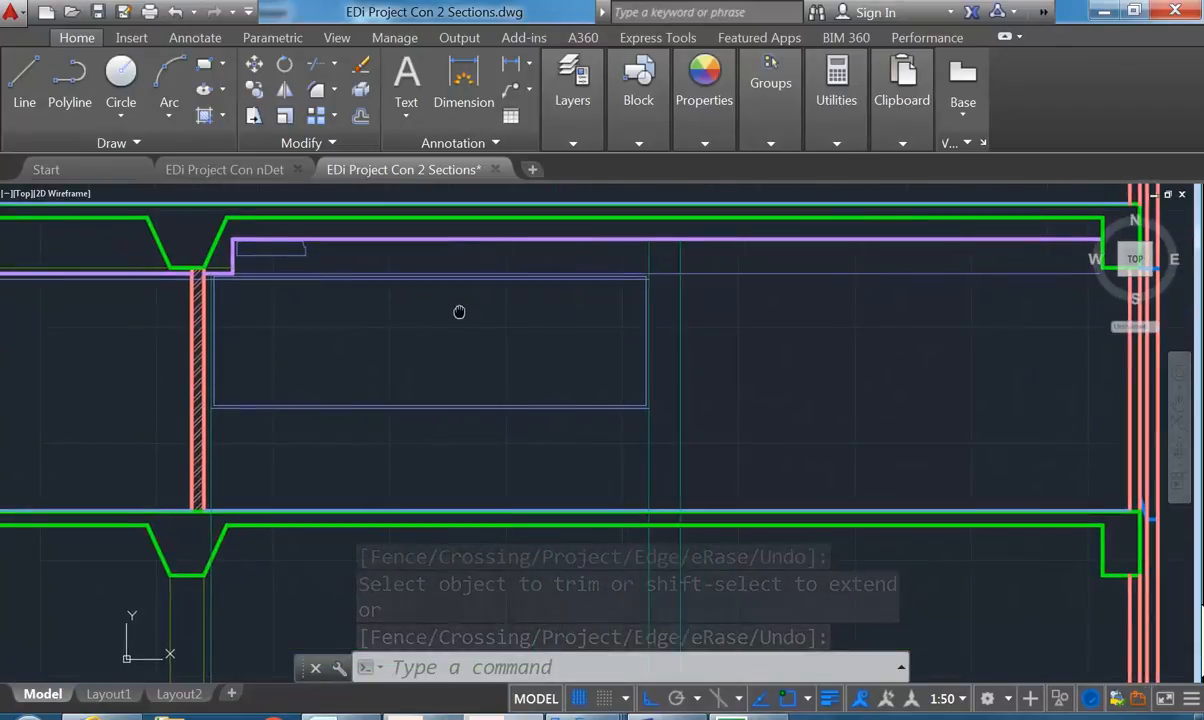
{"action": "middle_click_drag", "start_coordinate": [457, 312], "coordinate": [467, 310]}
{"action": "scroll", "coordinate": [479, 321], "scroll_direction": "down", "scroll_amount": 4}
{"action": "scroll", "coordinate": [519, 288], "scroll_direction": "up", "scroll_amount": 4}
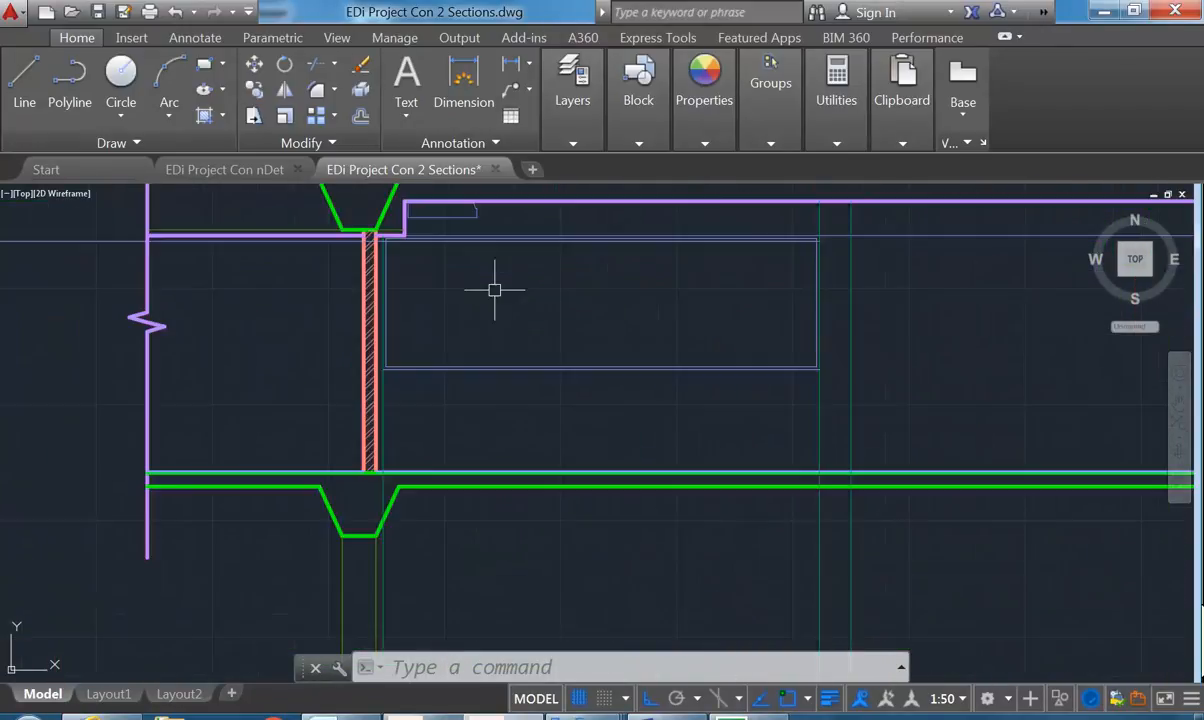
{"action": "scroll", "coordinate": [407, 245], "scroll_direction": "down", "scroll_amount": 2}
{"action": "scroll", "coordinate": [430, 380], "scroll_direction": "up", "scroll_amount": 5}
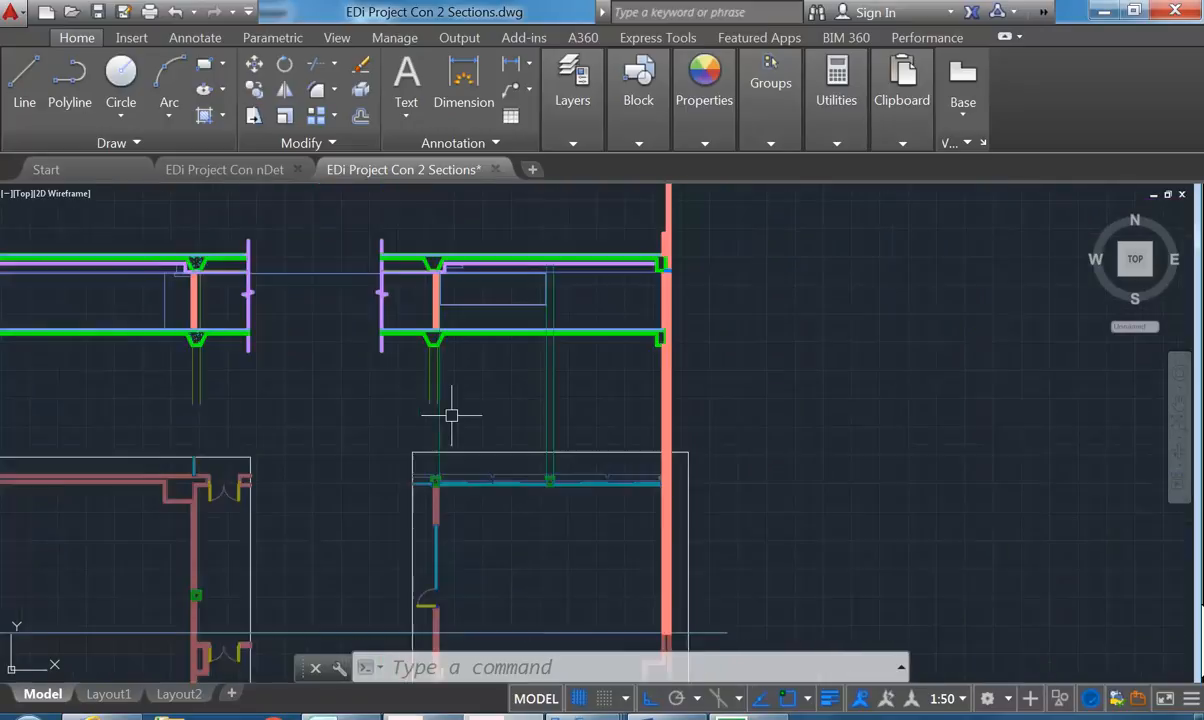
Draw a vertical line from the sash frame's inner edge beside the partition column in the plan up to the lowest projected head line
{"action": "scroll", "coordinate": [395, 331], "scroll_direction": "up", "scroll_amount": 2}
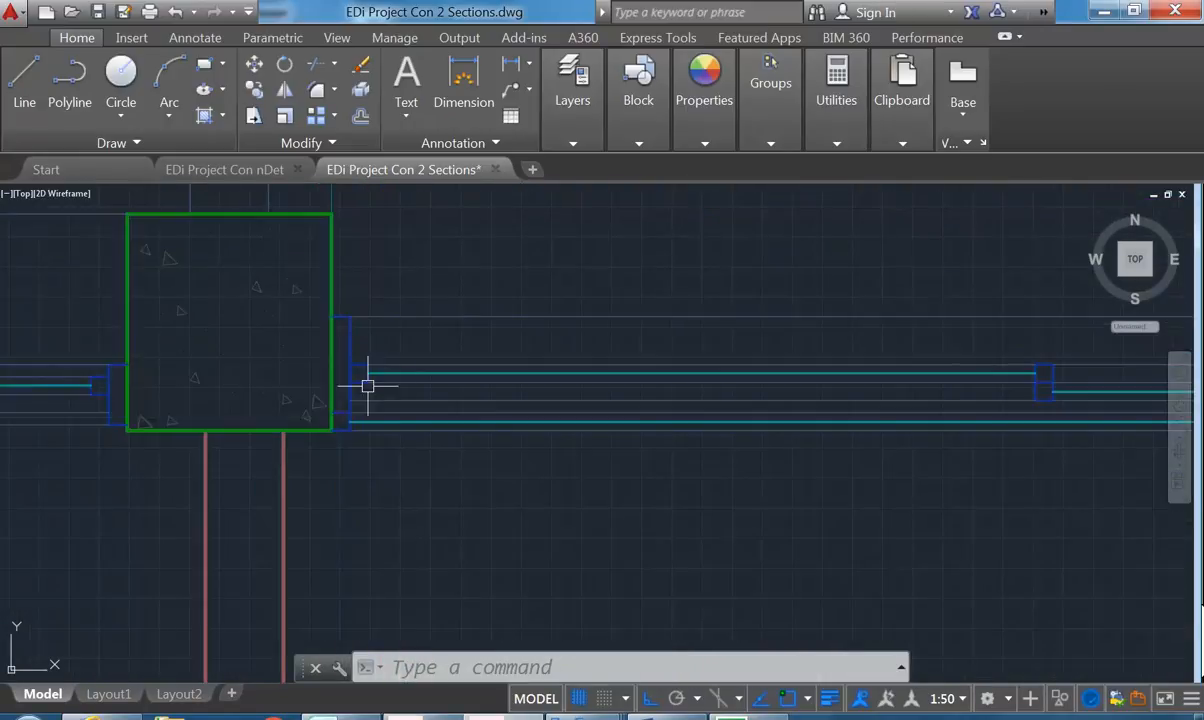
{"action": "middle_click_drag", "start_coordinate": [370, 328], "coordinate": [380, 349]}
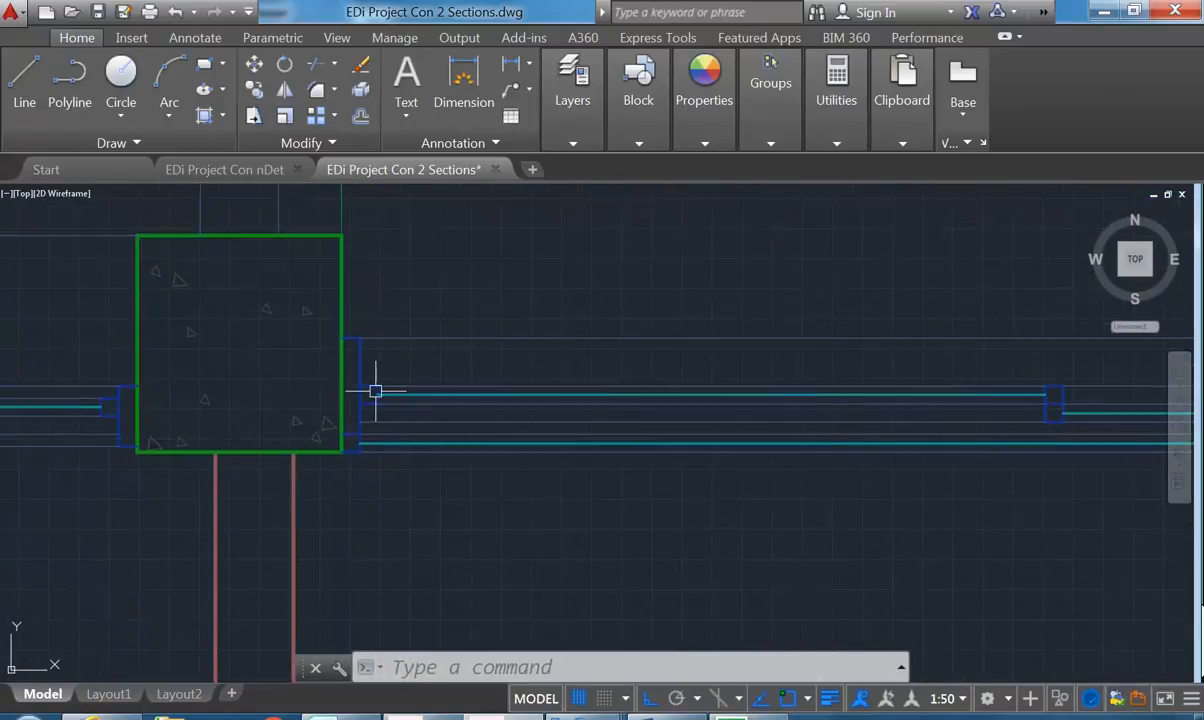
{"action": "left_click", "coordinate": [22, 74]}
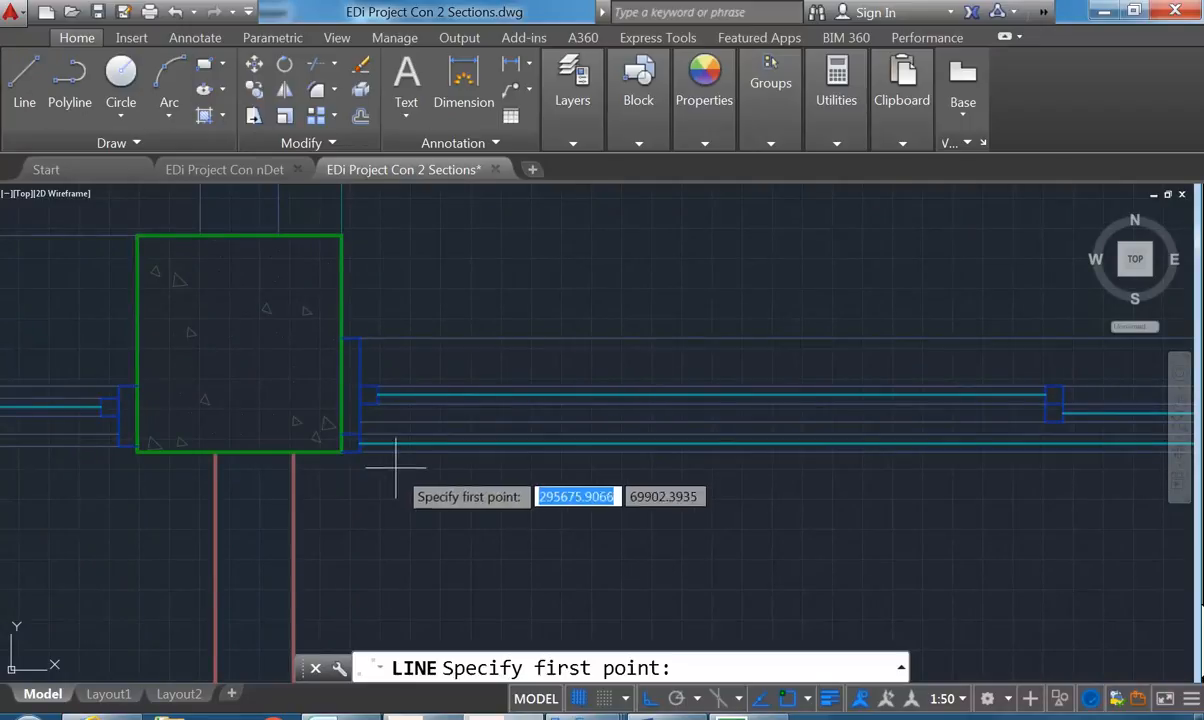
{"action": "scroll", "coordinate": [345, 405], "scroll_direction": "up", "scroll_amount": 4}
{"action": "left_click", "coordinate": [358, 376]}
{"action": "scroll", "coordinate": [383, 312], "scroll_direction": "down", "scroll_amount": 7}
{"action": "middle_click_drag", "start_coordinate": [383, 312], "coordinate": [400, 510]}
{"action": "scroll", "coordinate": [450, 282], "scroll_direction": "down", "scroll_amount": 4}
{"action": "middle_click_drag", "start_coordinate": [450, 282], "coordinate": [463, 463]}
{"action": "middle_click_drag", "start_coordinate": [470, 275], "coordinate": [470, 341]}
{"action": "scroll", "coordinate": [470, 341], "scroll_direction": "up", "scroll_amount": 6}
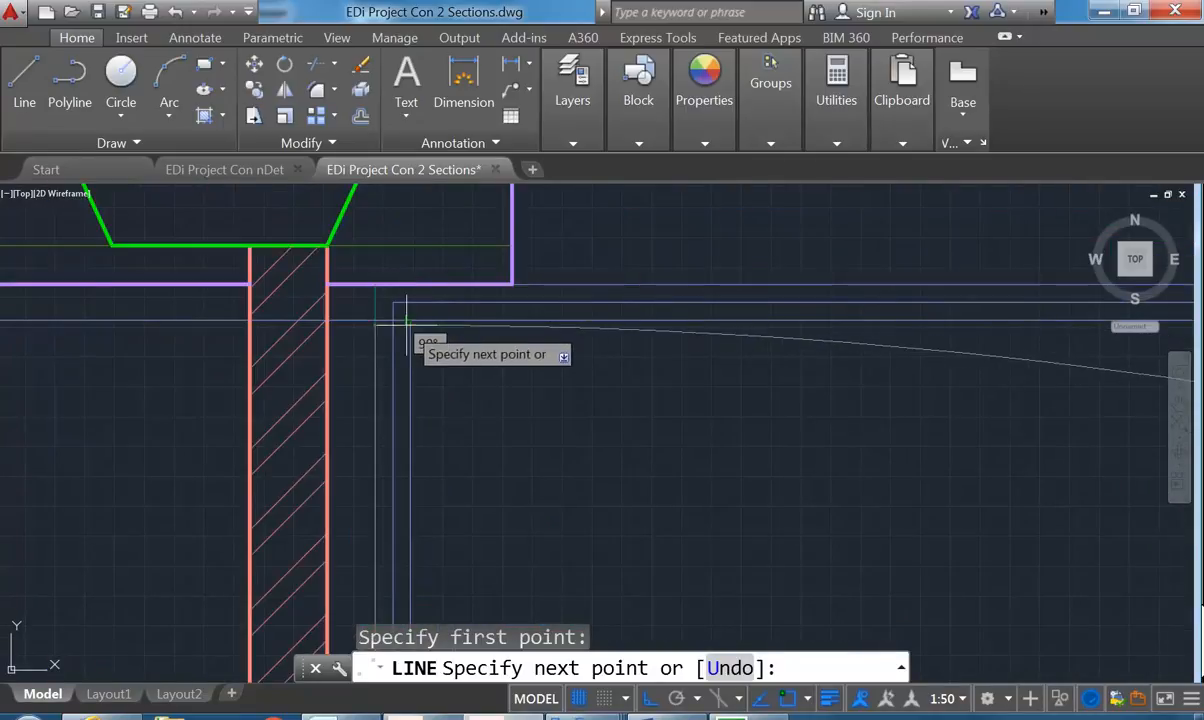
{"action": "left_click", "coordinate": [409, 320]}
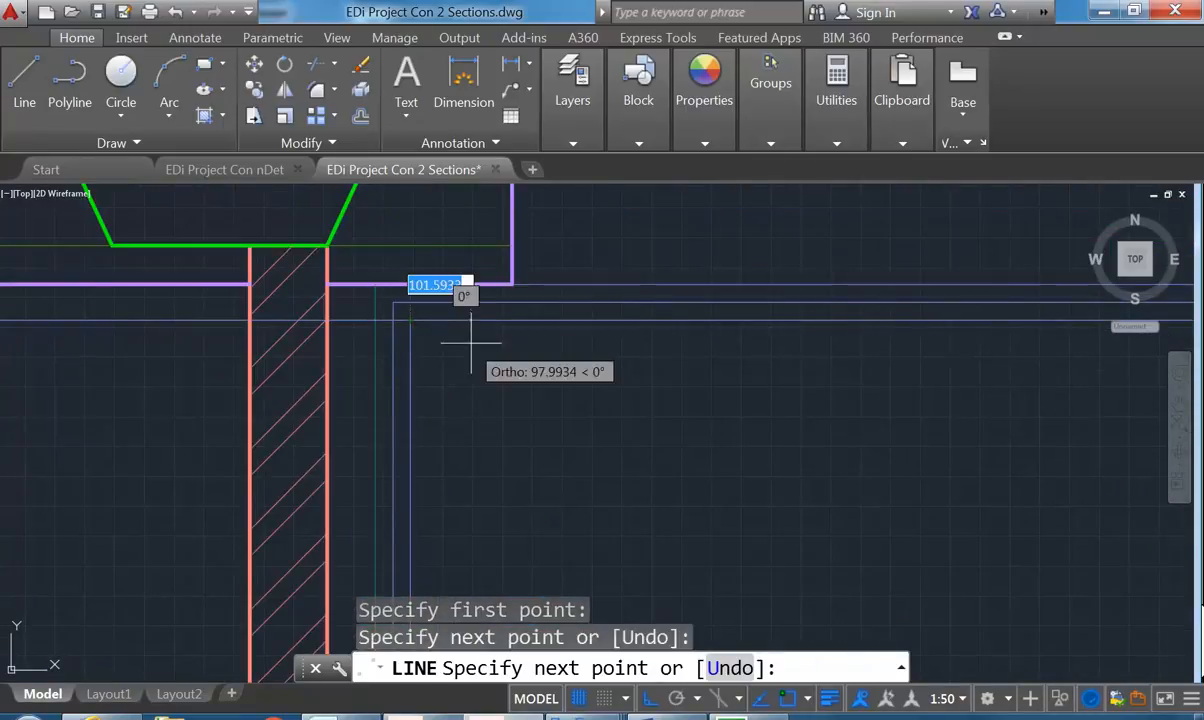
{"action": "key", "text": "Return"}
Copy the vertical sash projection line to both edges of the first intermediate sash frame in the plan
{"action": "scroll", "coordinate": [480, 345], "scroll_direction": "down", "scroll_amount": 5}
{"action": "scroll", "coordinate": [403, 294], "scroll_direction": "up", "scroll_amount": 2}
{"action": "middle_click_drag", "start_coordinate": [403, 294], "coordinate": [406, 269]}
{"action": "scroll", "coordinate": [401, 320], "scroll_direction": "up", "scroll_amount": 6}
{"action": "mouse_move", "coordinate": [386, 578]}
{"action": "middle_mouse_down"}
{"action": "mouse_move", "coordinate": [353, 320]}
{"action": "mouse_move", "coordinate": [320, 345]}
{"action": "middle_mouse_up"}
{"action": "scroll", "coordinate": [366, 362], "scroll_direction": "up", "scroll_amount": 4}
{"action": "scroll", "coordinate": [368, 352], "scroll_direction": "up", "scroll_amount": 2}
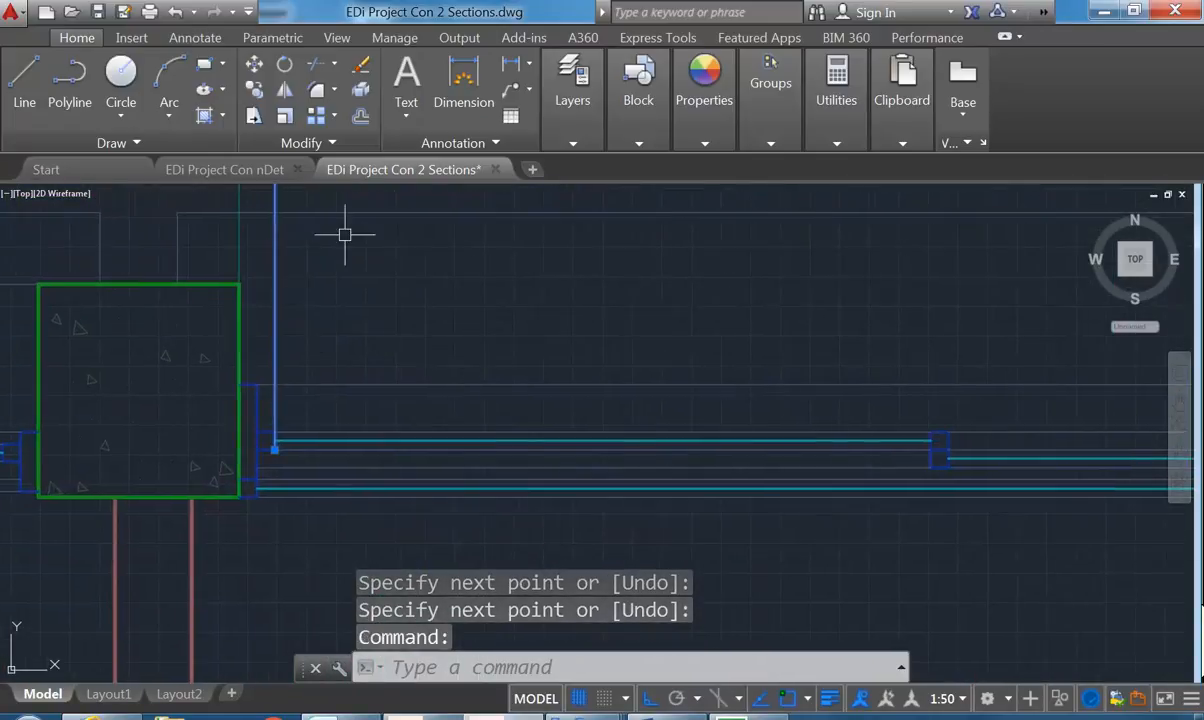
{"action": "left_click", "coordinate": [254, 90]}
{"action": "left_click", "coordinate": [275, 449]}
{"action": "middle_click_drag", "start_coordinate": [693, 431], "coordinate": [129, 352]}
{"action": "scroll", "coordinate": [321, 376], "scroll_direction": "up", "scroll_amount": 3}
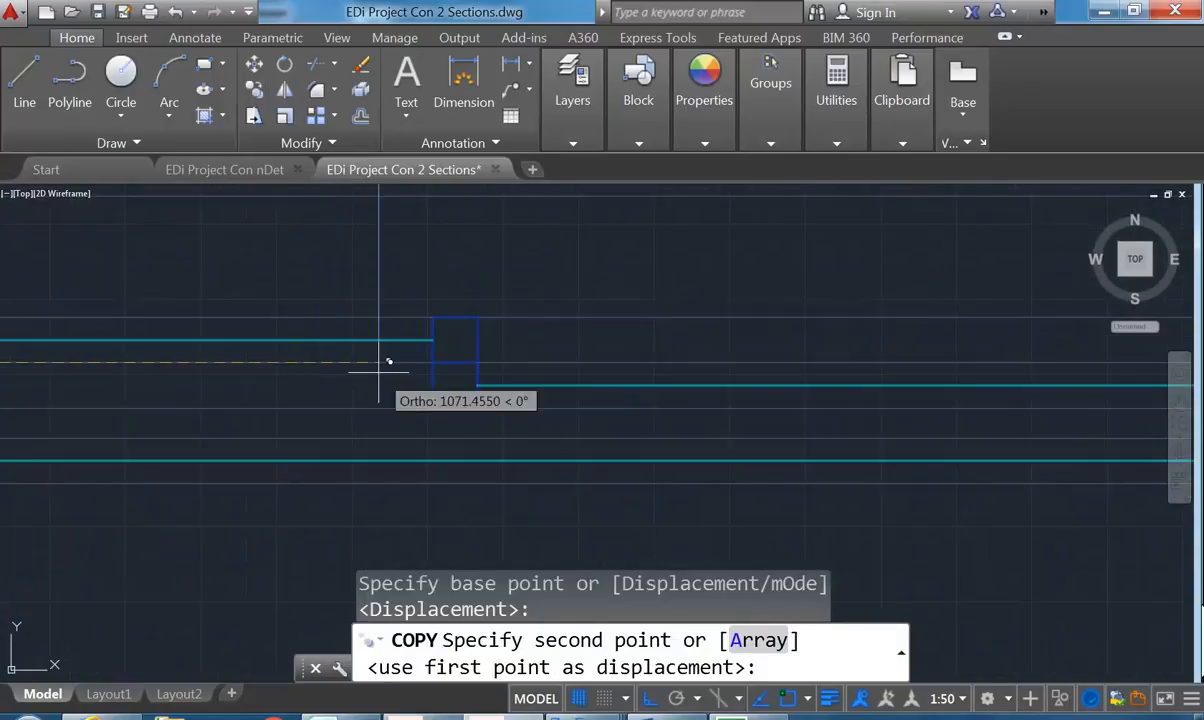
{"action": "left_click", "coordinate": [433, 360]}
{"action": "left_click", "coordinate": [477, 362]}
Copy the vertical projection line to both central mullion edges and the sash edge before it, erasing the extra copy on the sash beyond
{"action": "scroll", "coordinate": [640, 318], "scroll_direction": "down", "scroll_amount": 3}
{"action": "middle_click_drag", "start_coordinate": [637, 324], "coordinate": [297, 328]}
{"action": "middle_click_drag", "start_coordinate": [568, 320], "coordinate": [305, 314]}
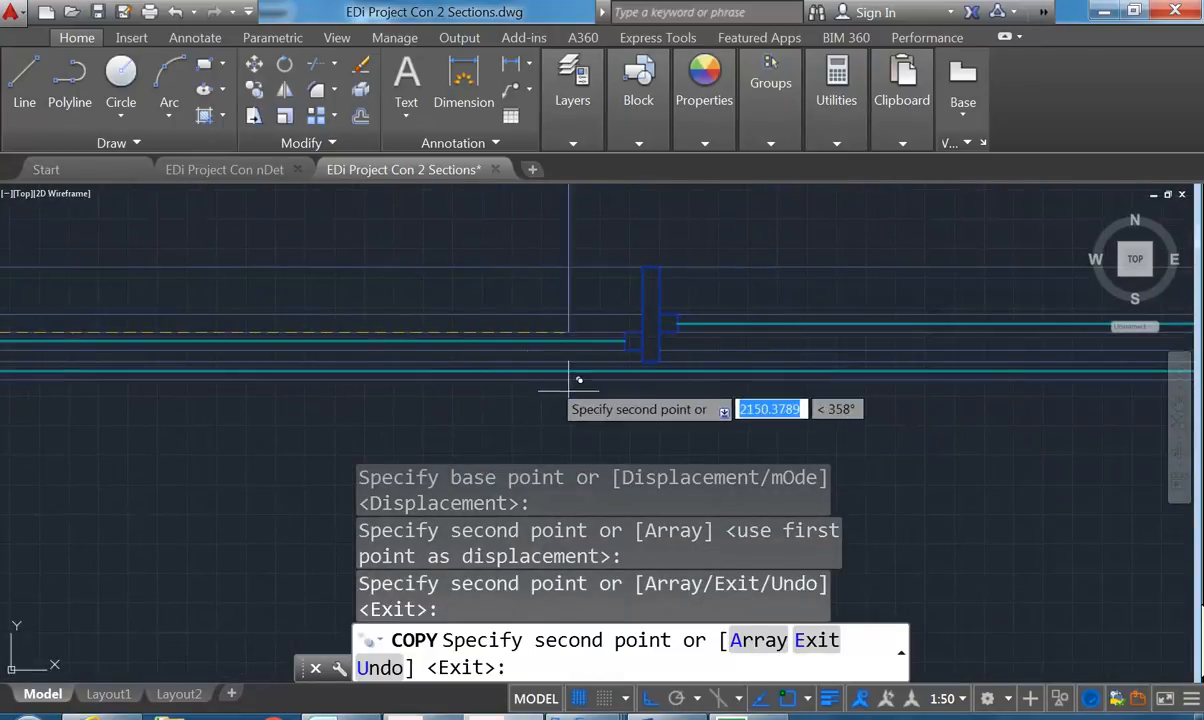
{"action": "scroll", "coordinate": [634, 328], "scroll_direction": "up", "scroll_amount": 2}
{"action": "left_click", "coordinate": [636, 332]}
{"action": "middle_click_drag", "start_coordinate": [636, 332], "coordinate": [511, 336]}
{"action": "scroll", "coordinate": [546, 341], "scroll_direction": "up", "scroll_amount": 2}
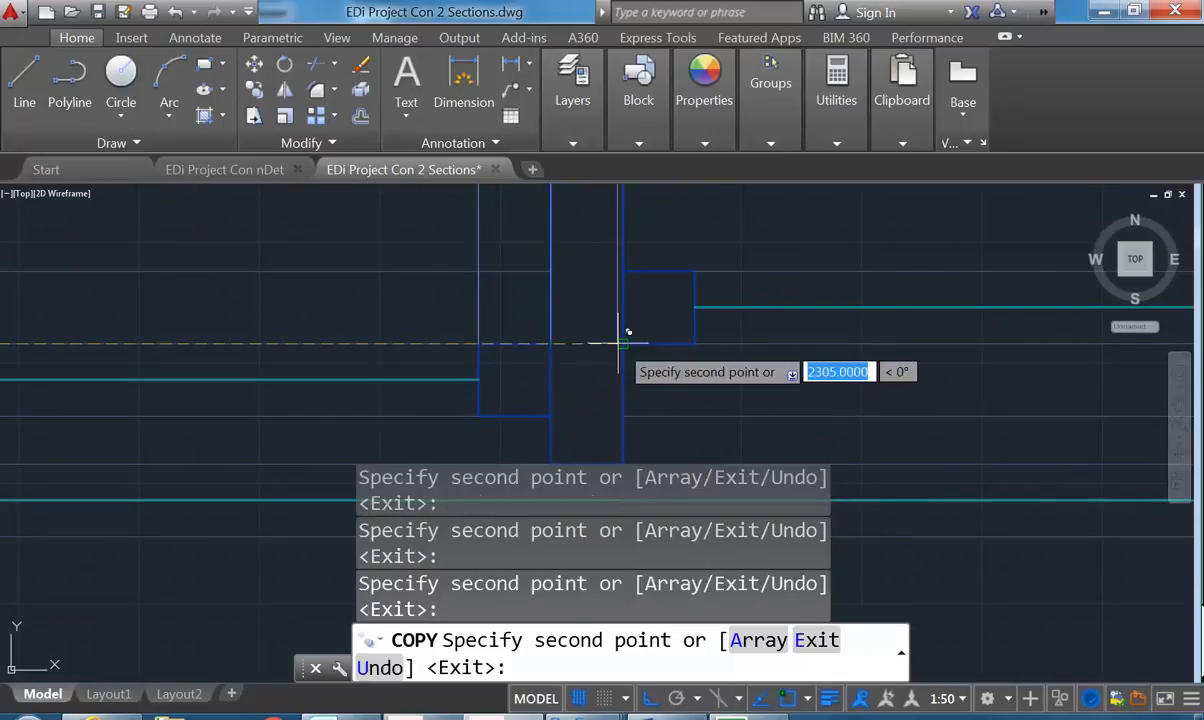
{"action": "scroll", "coordinate": [700, 340], "scroll_direction": "down", "scroll_amount": 3}
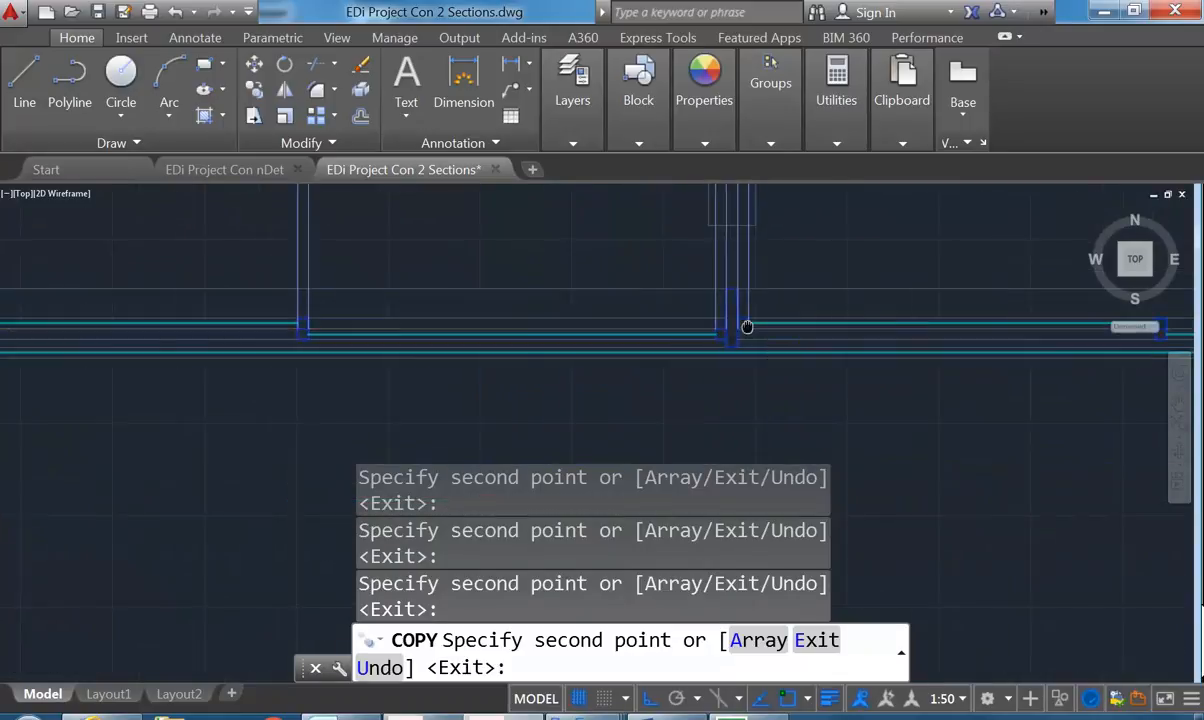
{"action": "middle_click_drag", "start_coordinate": [833, 304], "coordinate": [765, 348]}
{"action": "right_click", "coordinate": [519, 316]}
{"action": "left_click", "coordinate": [540, 321]}
{"action": "left_click", "coordinate": [481, 310]}
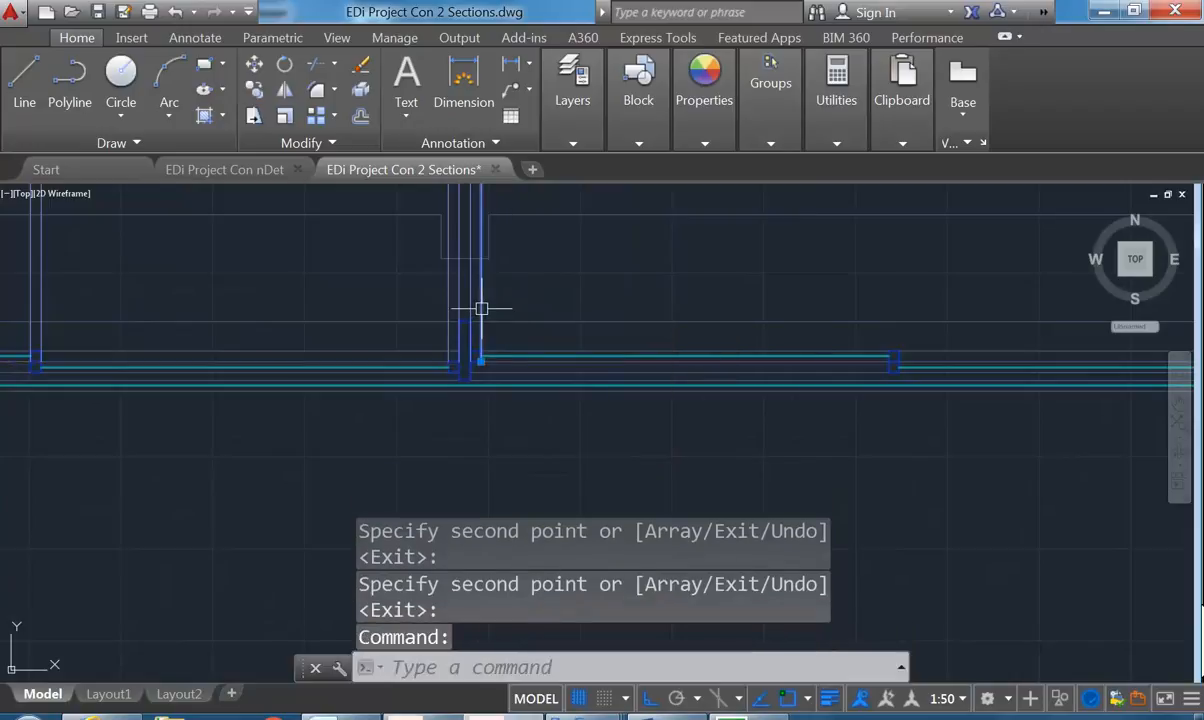
{"action": "key", "text": "Delete"}
Extend both mullion projection lines in the building section up to the middle head line
{"action": "scroll", "coordinate": [390, 263], "scroll_direction": "up", "scroll_amount": 4}
{"action": "middle_click_drag", "start_coordinate": [499, 296], "coordinate": [541, 499]}
{"action": "middle_click_drag", "start_coordinate": [527, 320], "coordinate": [532, 436]}
{"action": "middle_click_drag", "start_coordinate": [520, 228], "coordinate": [530, 425]}
{"action": "scroll", "coordinate": [557, 401], "scroll_direction": "up", "scroll_amount": 2}
{"action": "scroll", "coordinate": [560, 400], "scroll_direction": "up", "scroll_amount": 3}
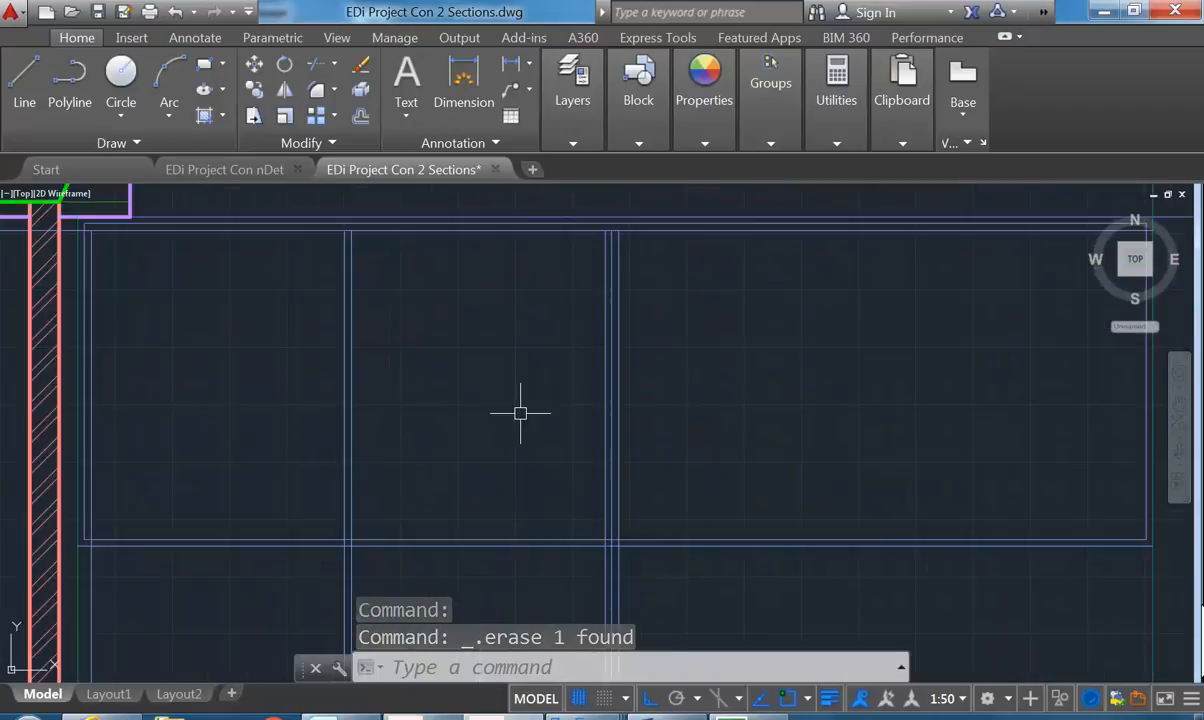
{"action": "scroll", "coordinate": [520, 413], "scroll_direction": "down", "scroll_amount": 2}
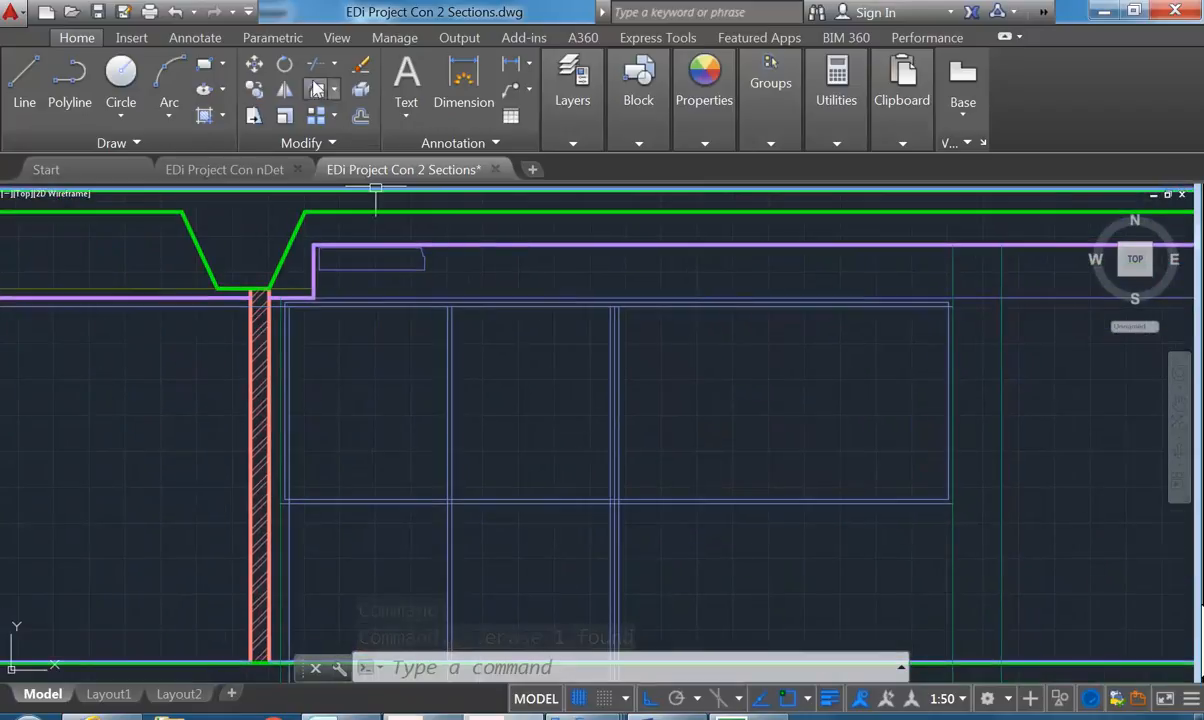
{"action": "left_click", "coordinate": [358, 140]}
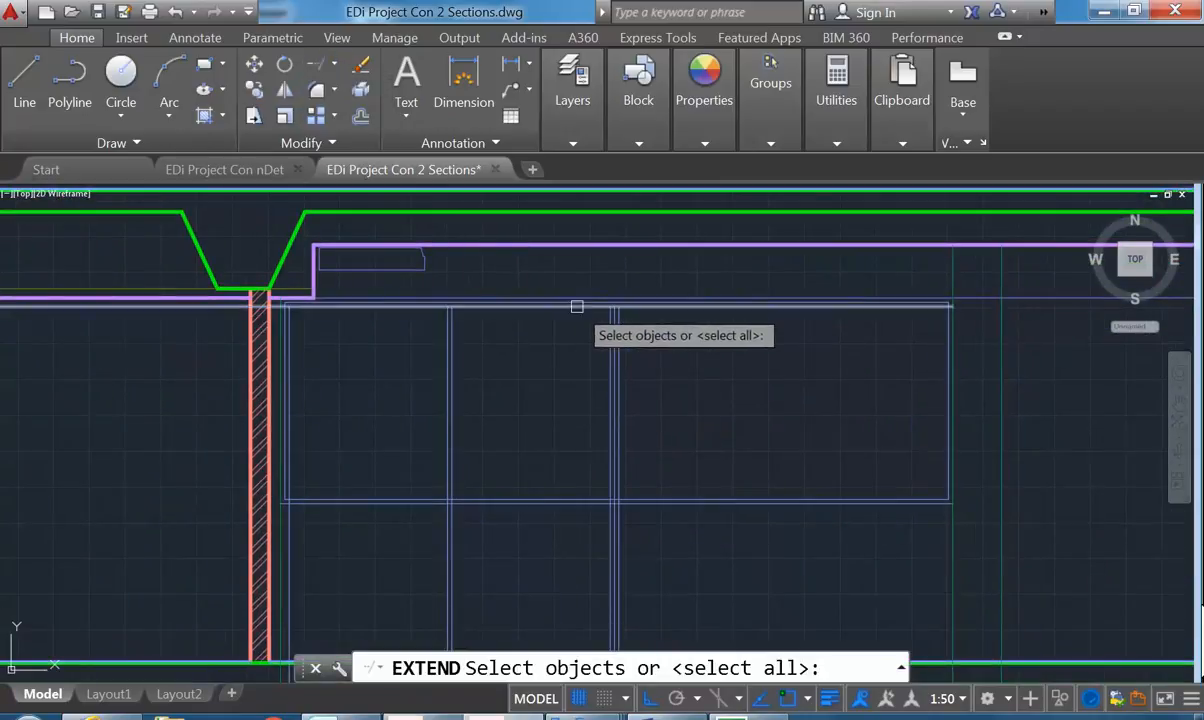
{"action": "scroll", "coordinate": [590, 302], "scroll_direction": "up", "scroll_amount": 3}
{"action": "left_click", "coordinate": [605, 296]}
{"action": "key", "text": "Return"}
{"action": "left_click", "coordinate": [686, 349]}
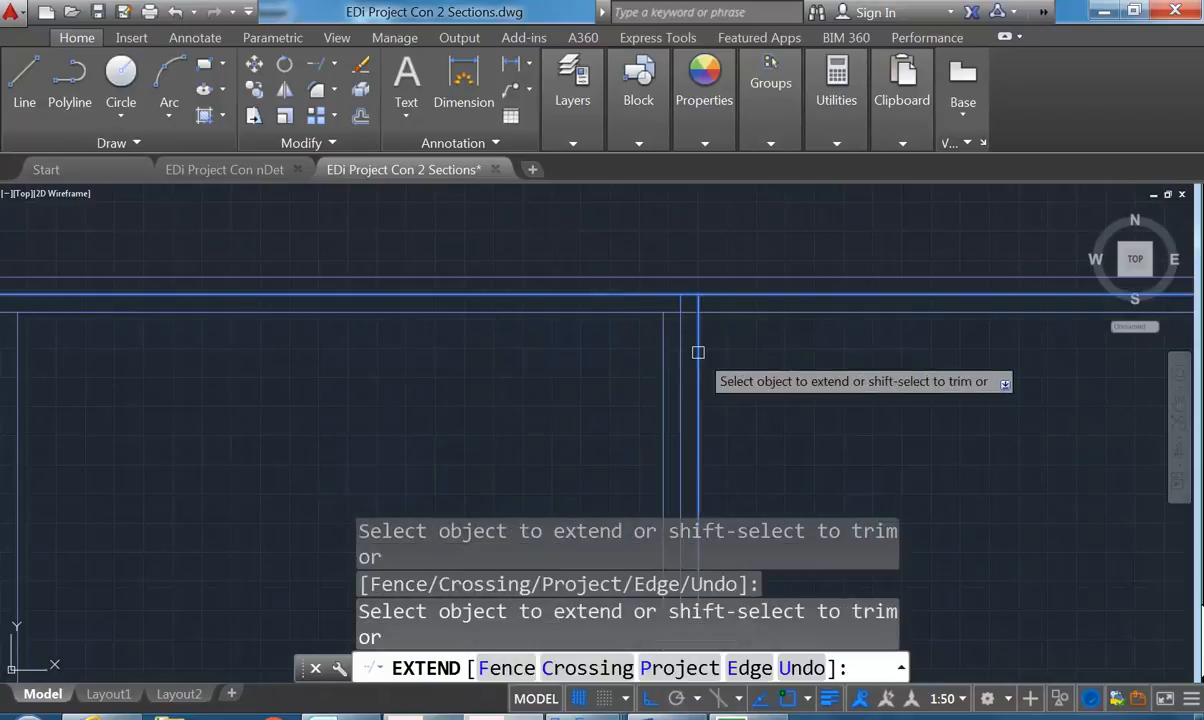
{"action": "scroll", "coordinate": [567, 286], "scroll_direction": "down", "scroll_amount": 2}
{"action": "middle_click_drag", "start_coordinate": [567, 286], "coordinate": [545, 246]}
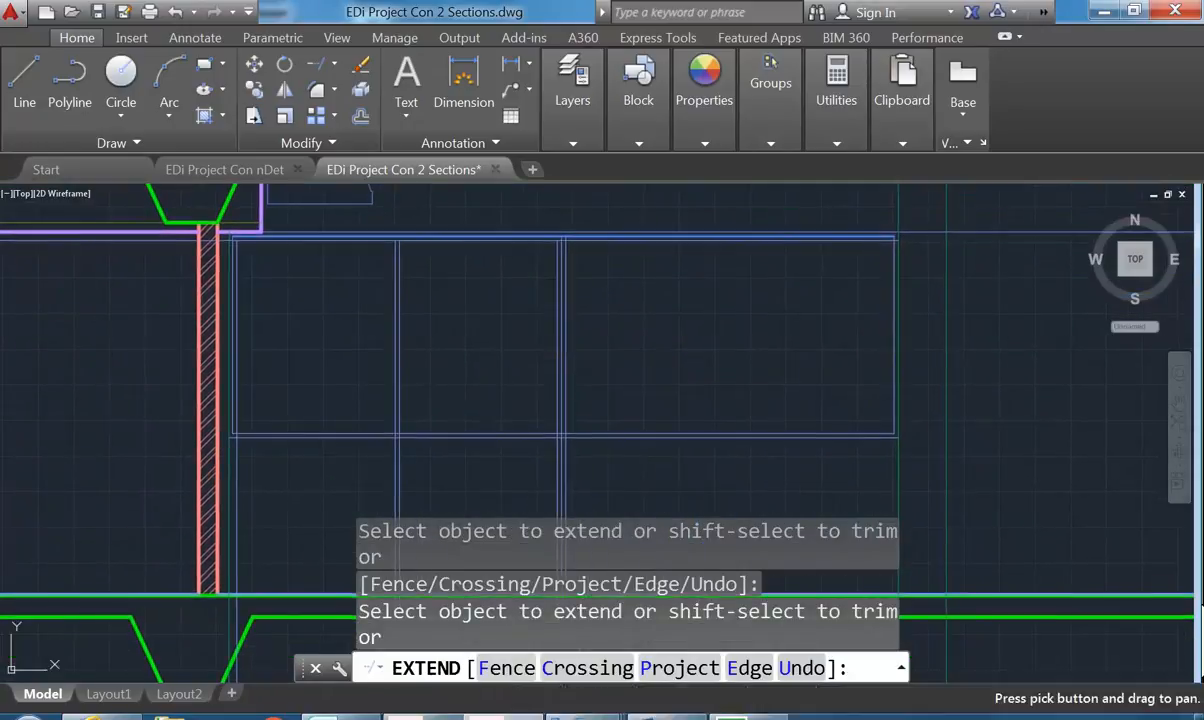
{"action": "right_click", "coordinate": [497, 347]}
{"action": "left_click", "coordinate": [522, 357]}
{"action": "scroll", "coordinate": [507, 351], "scroll_direction": "up", "scroll_amount": 2}
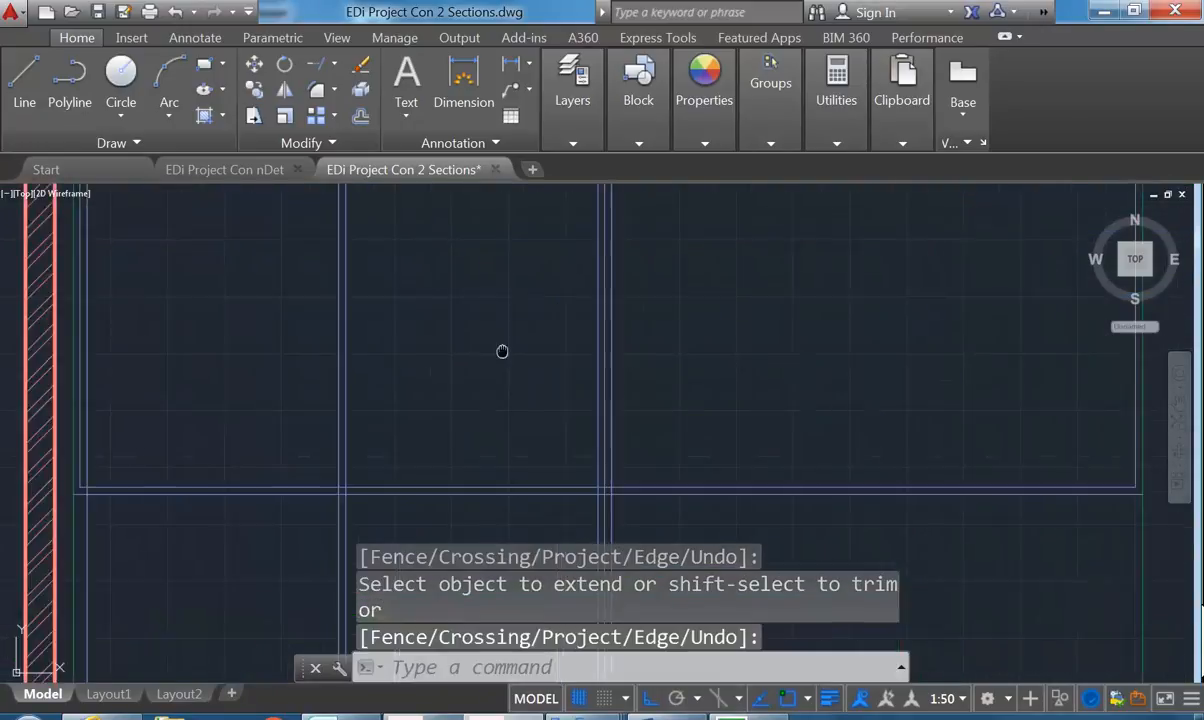
{"action": "scroll", "coordinate": [507, 351], "scroll_direction": "down", "scroll_amount": 2}
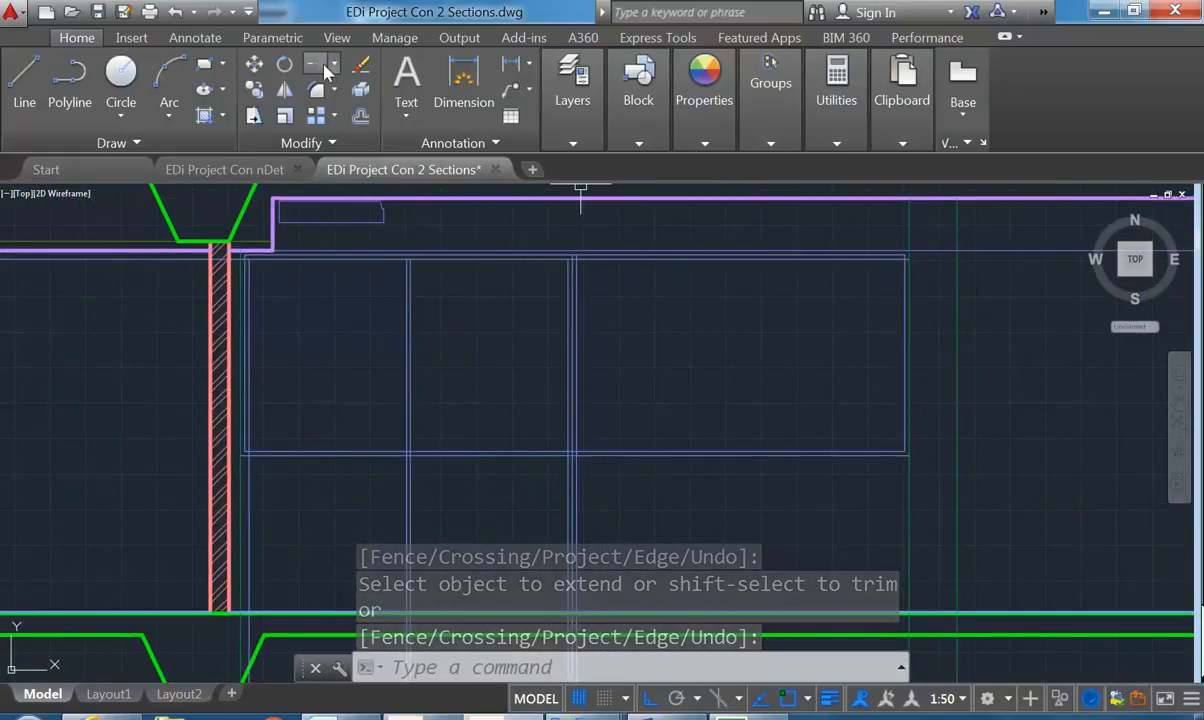
{"action": "left_click", "coordinate": [350, 100]}
{"action": "scroll", "coordinate": [571, 257], "scroll_direction": "up", "scroll_amount": 4}
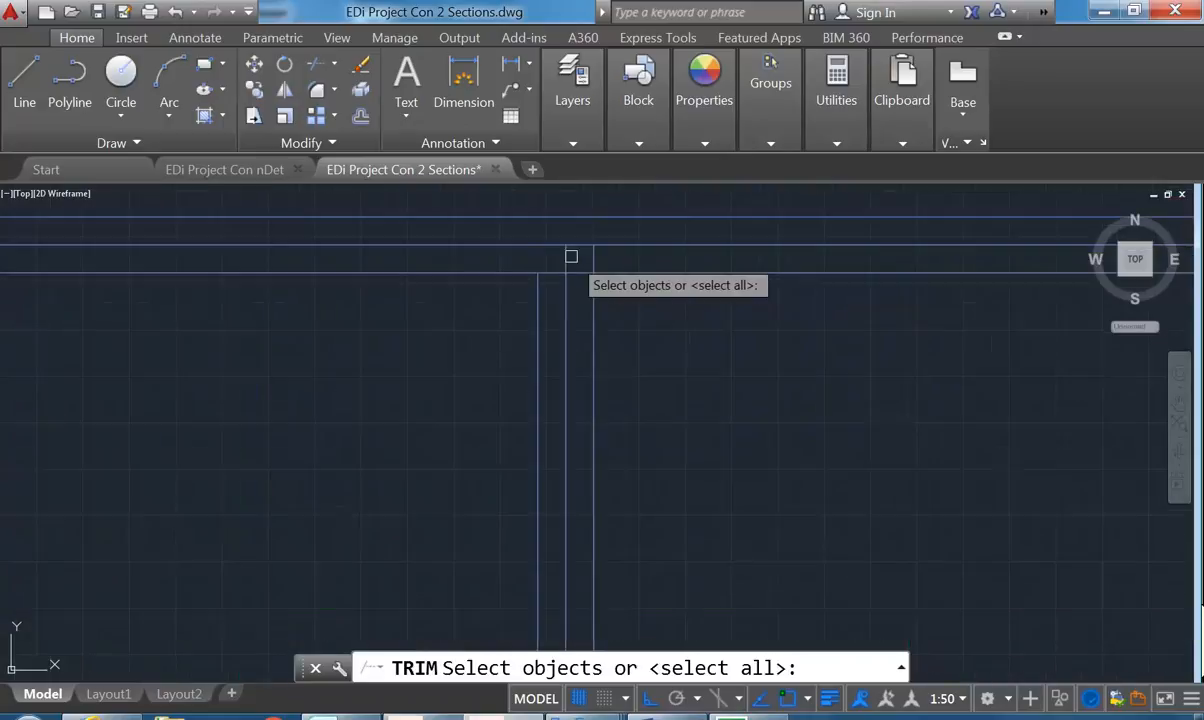
{"action": "left_click", "coordinate": [593, 262]}
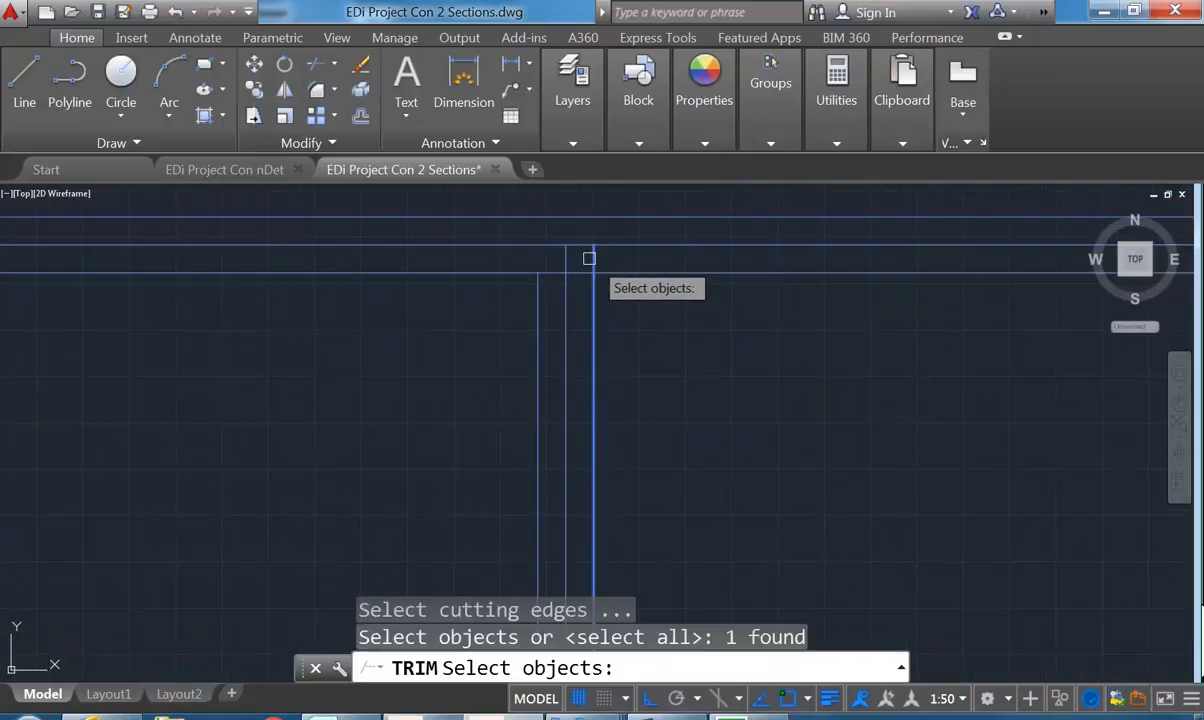
{"action": "key", "text": "Escape"}
{"action": "key", "text": "Escape"}
Trim the lowest head line and the upper sill line beyond the mullion's left-edge projection line
{"action": "right_click", "coordinate": [580, 262]}
{"action": "left_click", "coordinate": [572, 261]}
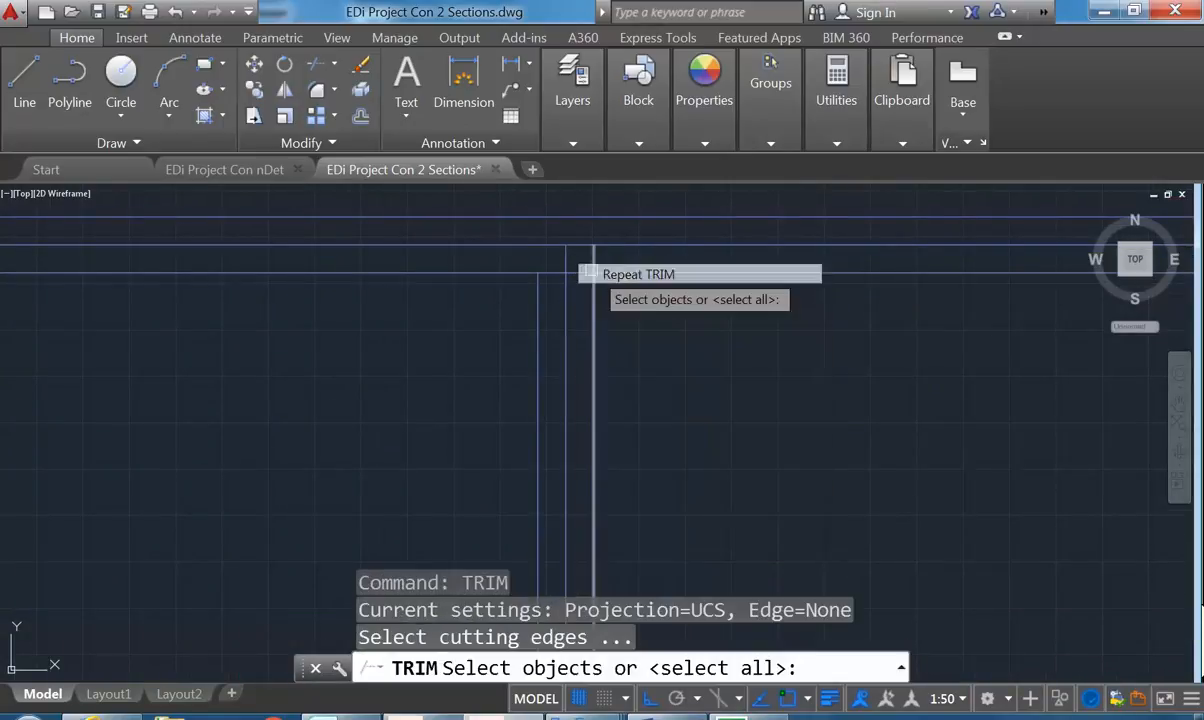
{"action": "left_click", "coordinate": [570, 260]}
{"action": "key", "text": "Return"}
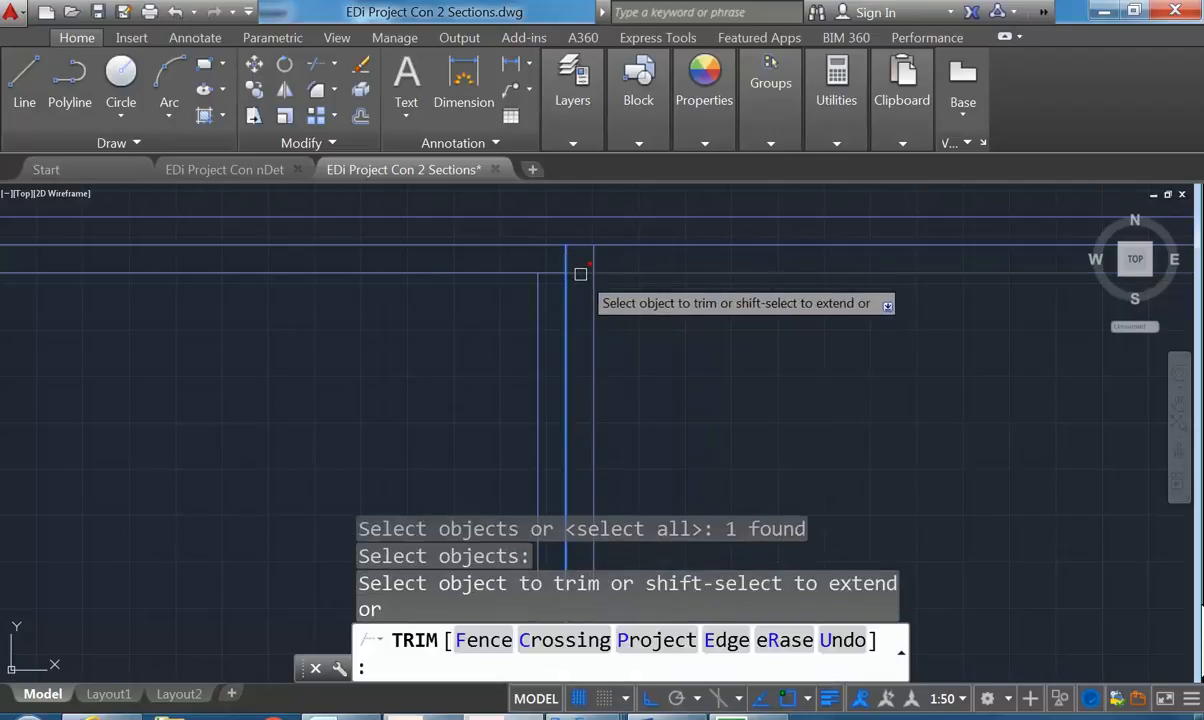
{"action": "left_click", "coordinate": [580, 274]}
{"action": "scroll", "coordinate": [560, 289], "scroll_direction": "down", "scroll_amount": 6}
{"action": "middle_click_drag", "start_coordinate": [534, 290], "coordinate": [520, 200]}
{"action": "scroll", "coordinate": [514, 408], "scroll_direction": "up", "scroll_amount": 3}
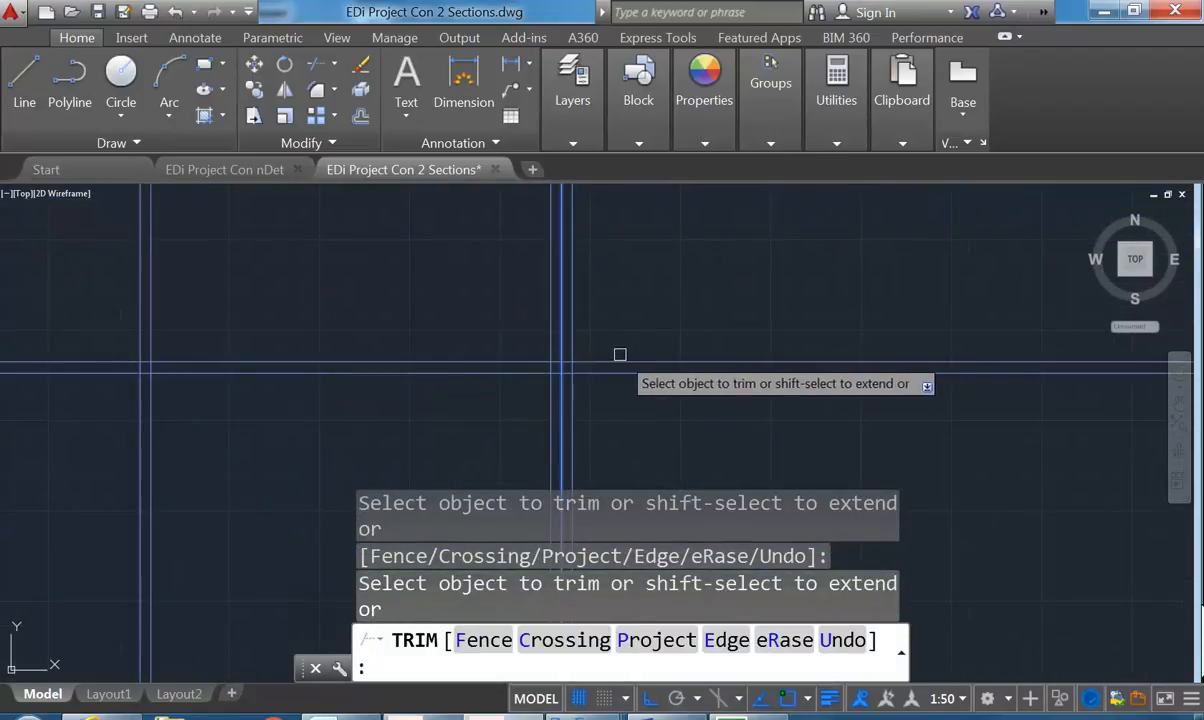
{"action": "right_click", "coordinate": [522, 298]}
{"action": "left_click", "coordinate": [425, 308]}
Fillet the lowest head line with the sash projection line just left of the mullion to form a square corner
{"action": "scroll", "coordinate": [529, 395], "scroll_direction": "down", "scroll_amount": 3}
{"action": "scroll", "coordinate": [540, 410], "scroll_direction": "up", "scroll_amount": 2}
{"action": "middle_click_drag", "start_coordinate": [511, 390], "coordinate": [537, 416]}
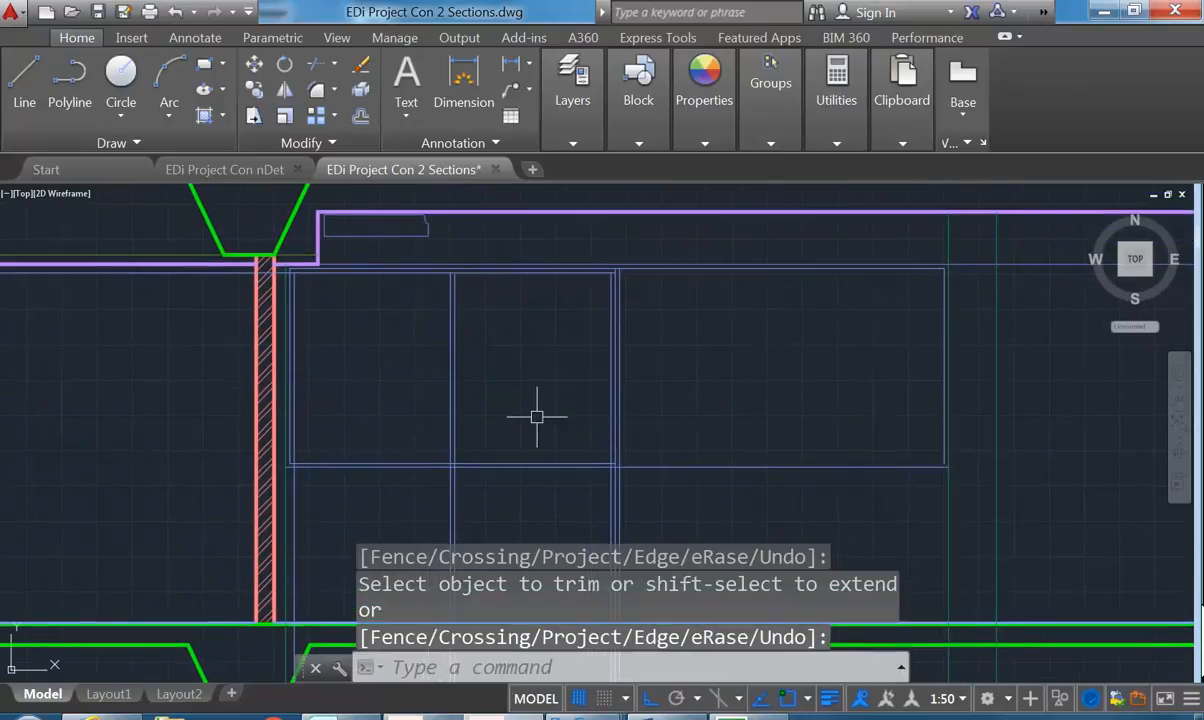
{"action": "left_click", "coordinate": [317, 92]}
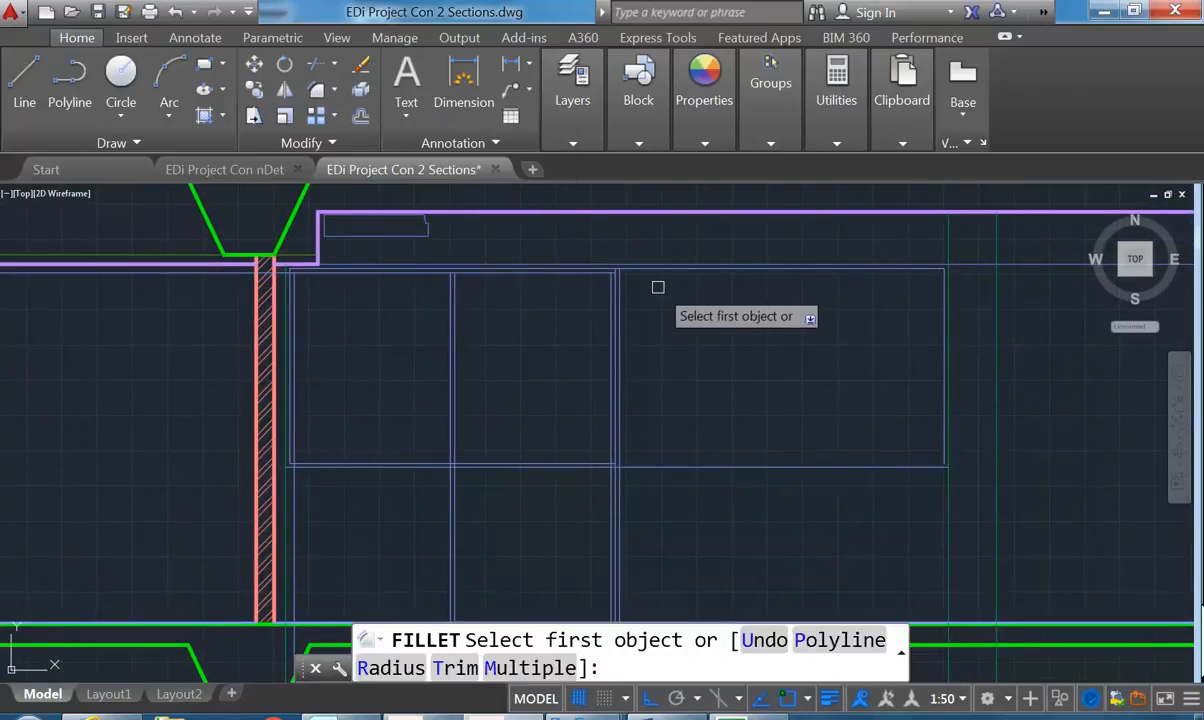
{"action": "scroll", "coordinate": [656, 296], "scroll_direction": "up", "scroll_amount": 2}
{"action": "left_click", "coordinate": [528, 266]}
{"action": "key", "text": "Escape"}
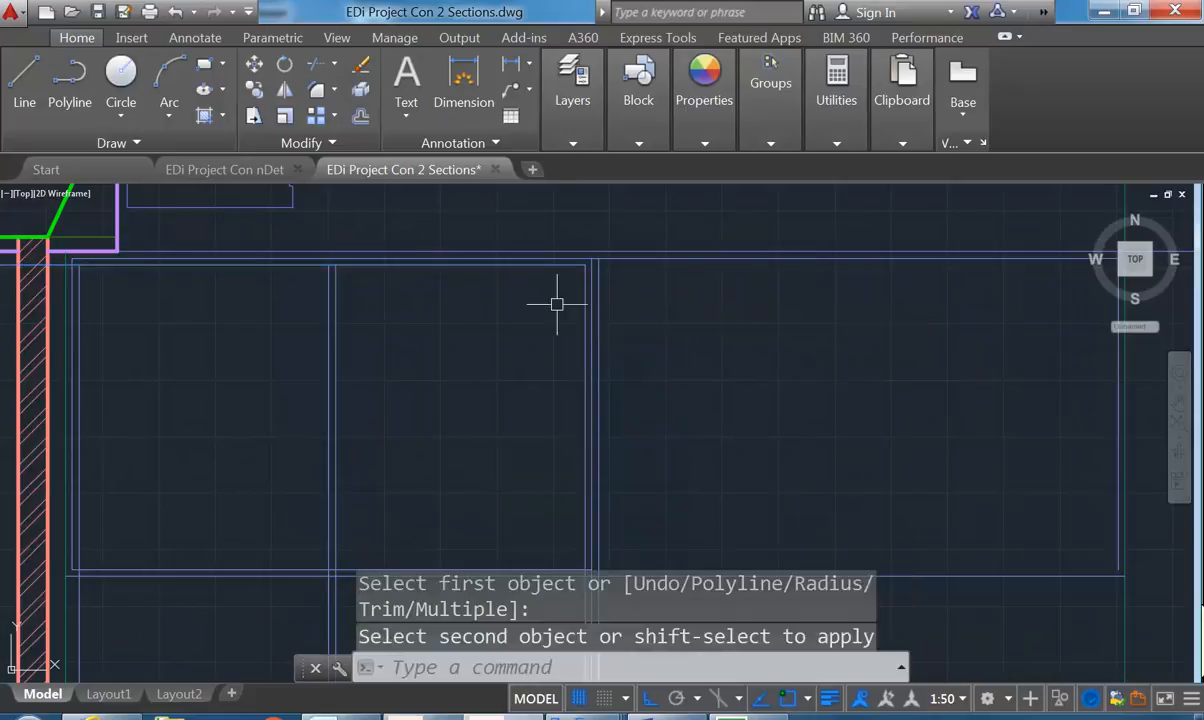
Fillet the sash projection line left of the mullion with the upper sill line into a square lower corner
{"action": "middle_click_drag", "start_coordinate": [570, 293], "coordinate": [526, 220]}
{"action": "right_click", "coordinate": [526, 221]}
{"action": "left_click", "coordinate": [553, 238]}
{"action": "scroll", "coordinate": [536, 454], "scroll_direction": "up", "scroll_amount": 2}
{"action": "left_click", "coordinate": [575, 472]}
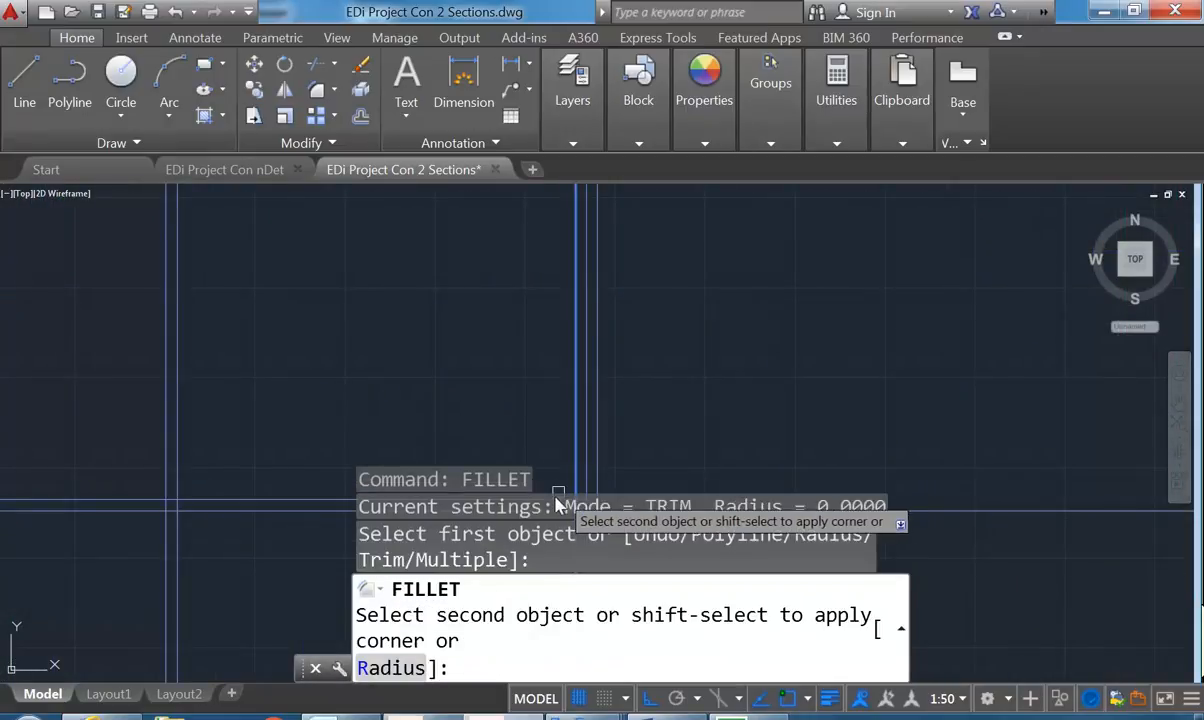
{"action": "middle_click_drag", "start_coordinate": [404, 393], "coordinate": [521, 279]}
{"action": "left_click", "coordinate": [529, 383]}
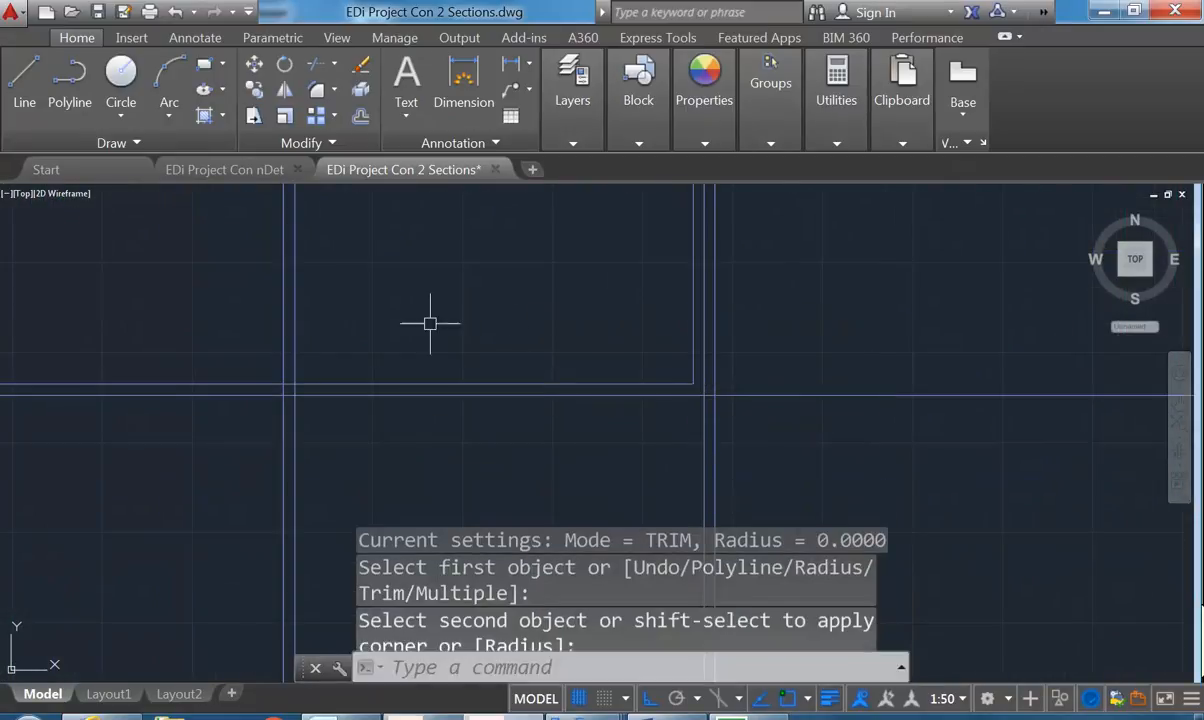
Fillet the lowest head line with the vertical sash line beside the partition to close the upper-left corner
{"action": "scroll", "coordinate": [430, 322], "scroll_direction": "down", "scroll_amount": 2}
{"action": "middle_click_drag", "start_coordinate": [429, 322], "coordinate": [533, 382]}
{"action": "right_click", "coordinate": [425, 347]}
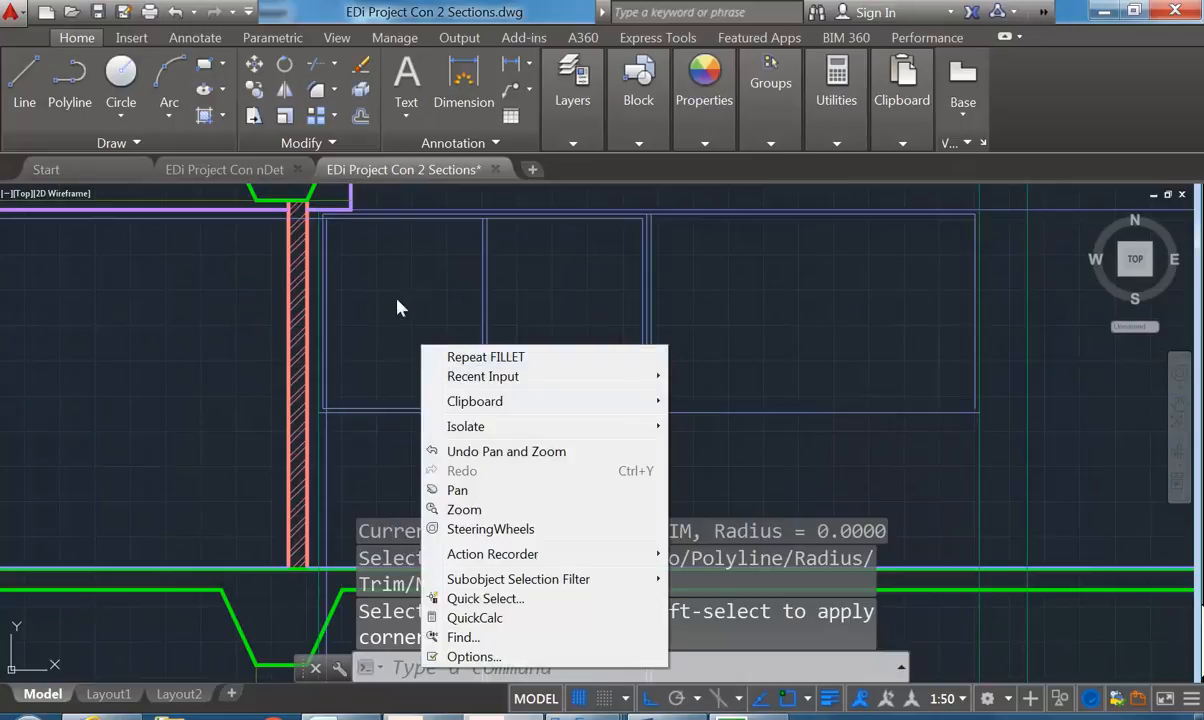
{"action": "left_click", "coordinate": [465, 358]}
{"action": "scroll", "coordinate": [357, 304], "scroll_direction": "up", "scroll_amount": 3}
{"action": "left_click", "coordinate": [374, 277]}
{"action": "left_click", "coordinate": [374, 278]}
Draw a horizontal line from the top of the lower sash frame in the window section to the sash line left of the building section's mullion
{"action": "scroll", "coordinate": [373, 279], "scroll_direction": "down", "scroll_amount": 2}
{"action": "middle_click_drag", "start_coordinate": [381, 314], "coordinate": [322, 247]}
{"action": "mouse_move", "coordinate": [328, 402]}
{"action": "middle_mouse_down"}
{"action": "mouse_move", "coordinate": [314, 290]}
{"action": "mouse_move", "coordinate": [543, 382]}
{"action": "middle_mouse_up"}
{"action": "scroll", "coordinate": [326, 391], "scroll_direction": "down", "scroll_amount": 4}
{"action": "scroll", "coordinate": [228, 322], "scroll_direction": "down", "scroll_amount": 4}
{"action": "middle_click_drag", "start_coordinate": [232, 332], "coordinate": [540, 357]}
{"action": "middle_click_drag", "start_coordinate": [235, 378], "coordinate": [541, 380]}
{"action": "scroll", "coordinate": [272, 378], "scroll_direction": "up", "scroll_amount": 2}
{"action": "scroll", "coordinate": [272, 378], "scroll_direction": "up", "scroll_amount": 6}
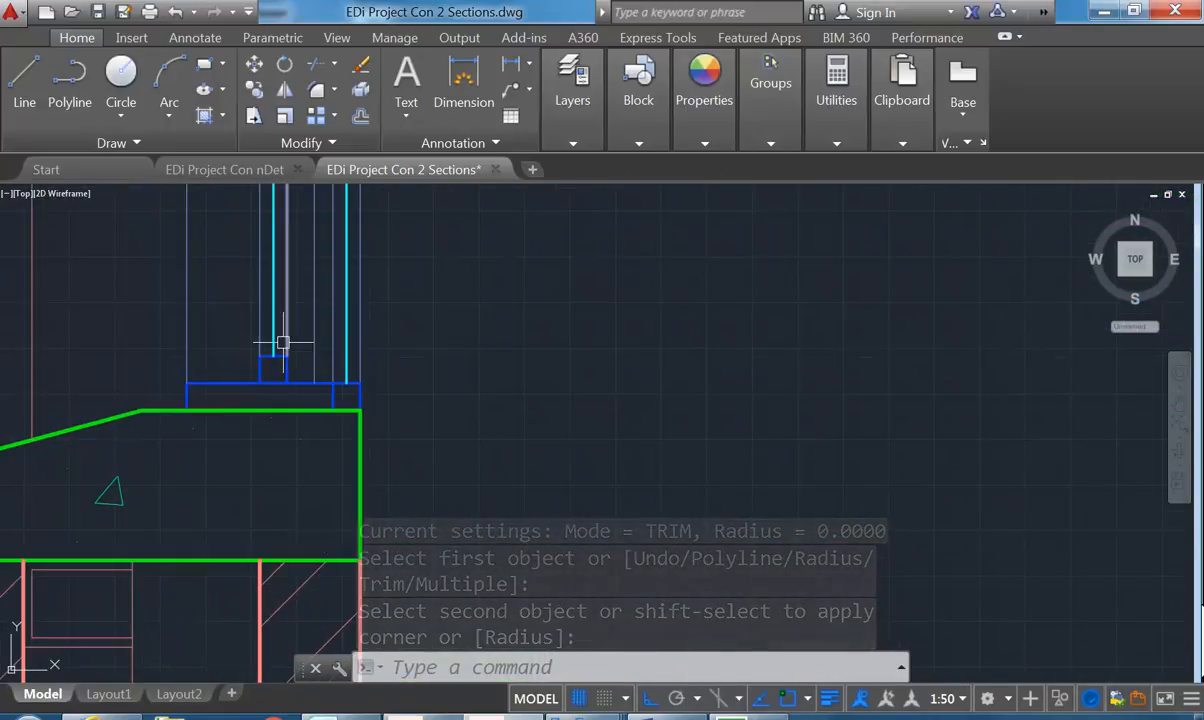
{"action": "left_click", "coordinate": [24, 80]}
{"action": "scroll", "coordinate": [208, 288], "scroll_direction": "up", "scroll_amount": 4}
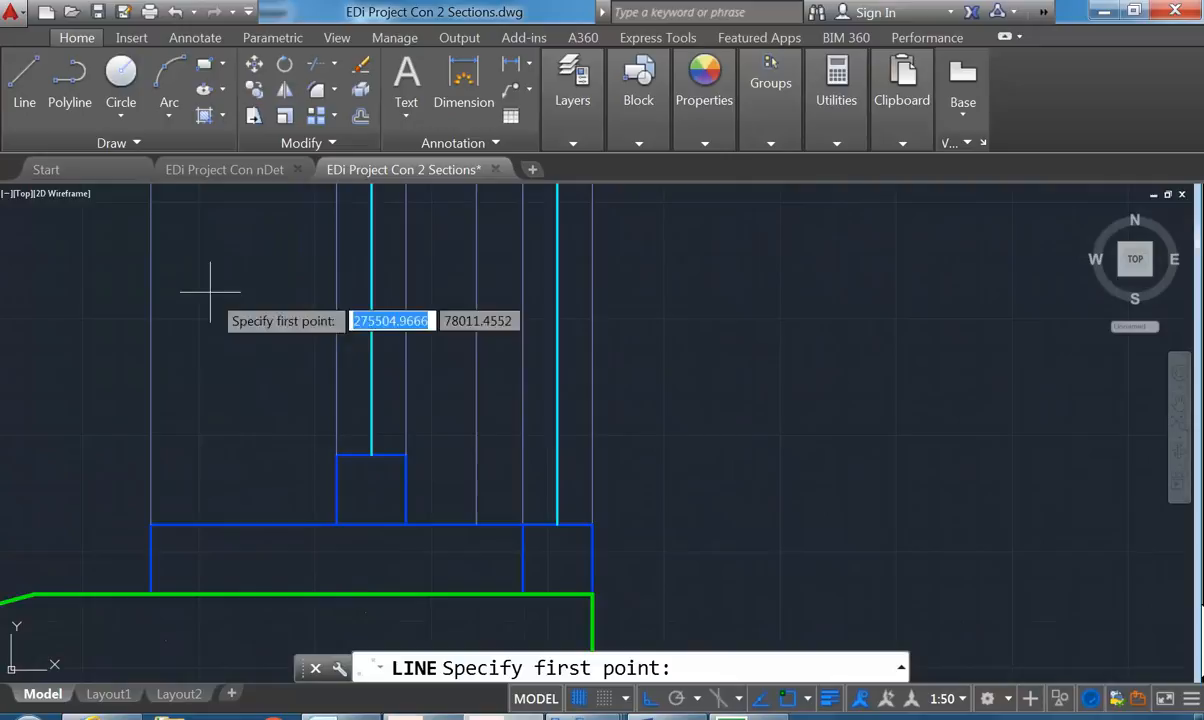
{"action": "left_click", "coordinate": [405, 456]}
{"action": "scroll", "coordinate": [551, 416], "scroll_direction": "down", "scroll_amount": 3}
{"action": "scroll", "coordinate": [349, 381], "scroll_direction": "down", "scroll_amount": 3}
{"action": "scroll", "coordinate": [320, 390], "scroll_direction": "down", "scroll_amount": 2}
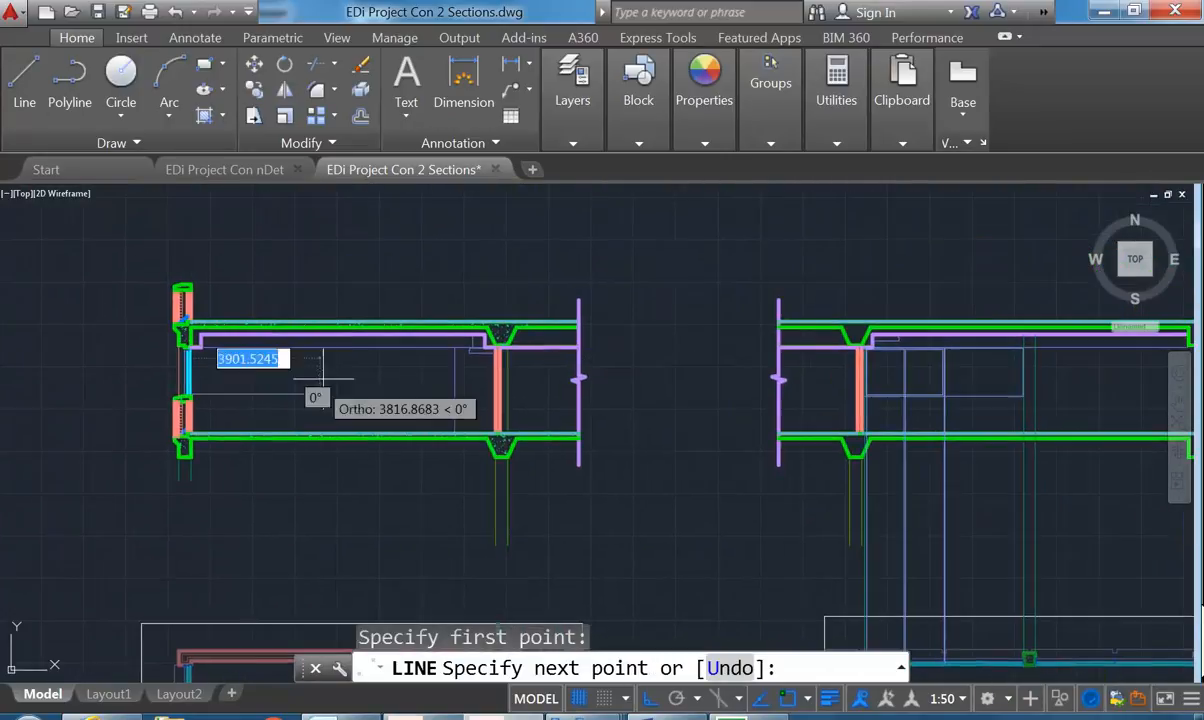
{"action": "middle_click_drag", "start_coordinate": [652, 398], "coordinate": [473, 365]}
{"action": "scroll", "coordinate": [473, 365], "scroll_direction": "up", "scroll_amount": 2}
{"action": "scroll", "coordinate": [609, 364], "scroll_direction": "up", "scroll_amount": 4}
{"action": "scroll", "coordinate": [609, 364], "scroll_direction": "up", "scroll_amount": 4}
{"action": "left_click", "coordinate": [894, 404]}
{"action": "right_click", "coordinate": [839, 383]}
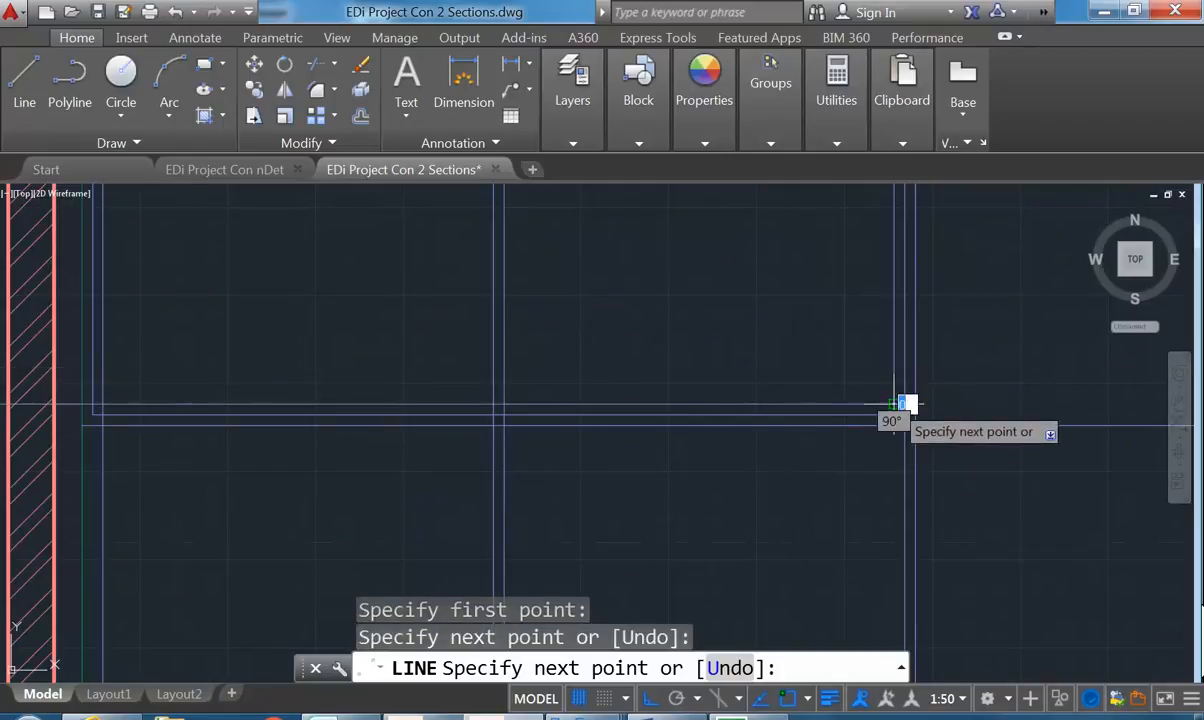
{"action": "left_click", "coordinate": [863, 399]}
Examine how the projection lines meet the sash frames and central mullion in the floor plan
{"action": "scroll", "coordinate": [561, 336], "scroll_direction": "down", "scroll_amount": 2}
{"action": "mouse_move", "coordinate": [561, 336]}
{"action": "middle_mouse_down"}
{"action": "mouse_move", "coordinate": [551, 415]}
{"action": "mouse_move", "coordinate": [425, 281]}
{"action": "mouse_move", "coordinate": [446, 273]}
{"action": "middle_mouse_up"}
{"action": "scroll", "coordinate": [548, 412], "scroll_direction": "down", "scroll_amount": 6}
{"action": "scroll", "coordinate": [406, 382], "scroll_direction": "down", "scroll_amount": 2}
{"action": "middle_click_drag", "start_coordinate": [406, 382], "coordinate": [417, 243]}
{"action": "middle_click_drag", "start_coordinate": [443, 387], "coordinate": [490, 359]}
{"action": "scroll", "coordinate": [488, 394], "scroll_direction": "up", "scroll_amount": 3}
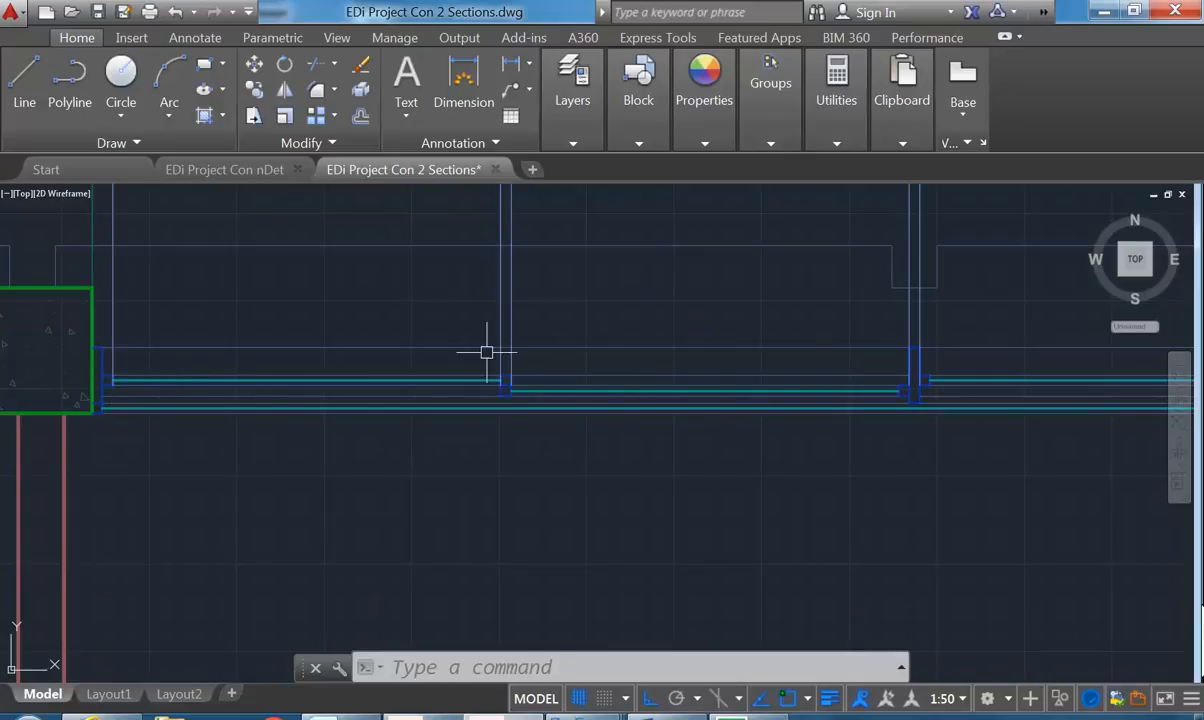
{"action": "scroll", "coordinate": [130, 386], "scroll_direction": "down", "scroll_amount": 8}
{"action": "mouse_move", "coordinate": [172, 374]}
{"action": "middle_mouse_down"}
{"action": "mouse_move", "coordinate": [422, 462]}
{"action": "mouse_move", "coordinate": [425, 542]}
{"action": "middle_mouse_up"}
{"action": "middle_click_drag", "start_coordinate": [433, 430], "coordinate": [424, 346]}
{"action": "scroll", "coordinate": [427, 492], "scroll_direction": "up", "scroll_amount": 2}
{"action": "scroll", "coordinate": [427, 492], "scroll_direction": "up", "scroll_amount": 1}
{"action": "scroll", "coordinate": [451, 416], "scroll_direction": "up", "scroll_amount": 2}
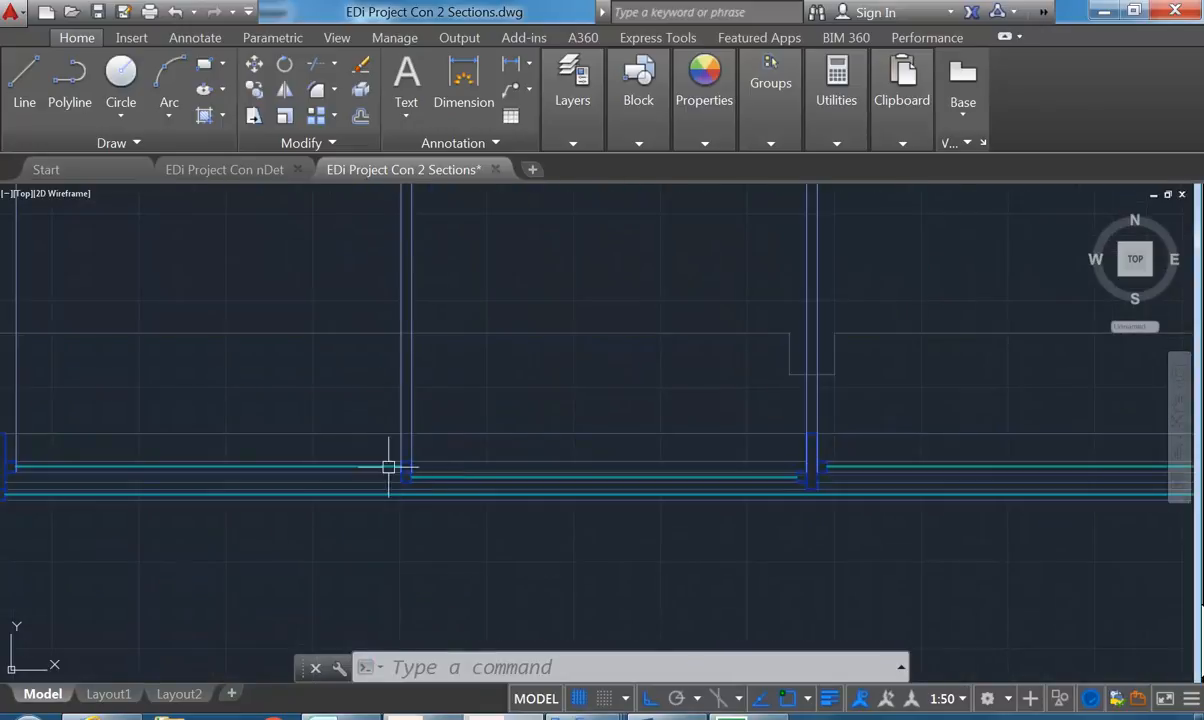
Fillet the vertical sash line beside the partition with the new horizontal lower sash line in the building section
{"action": "scroll", "coordinate": [401, 416], "scroll_direction": "down", "scroll_amount": 3}
{"action": "middle_click_drag", "start_coordinate": [401, 416], "coordinate": [408, 564]}
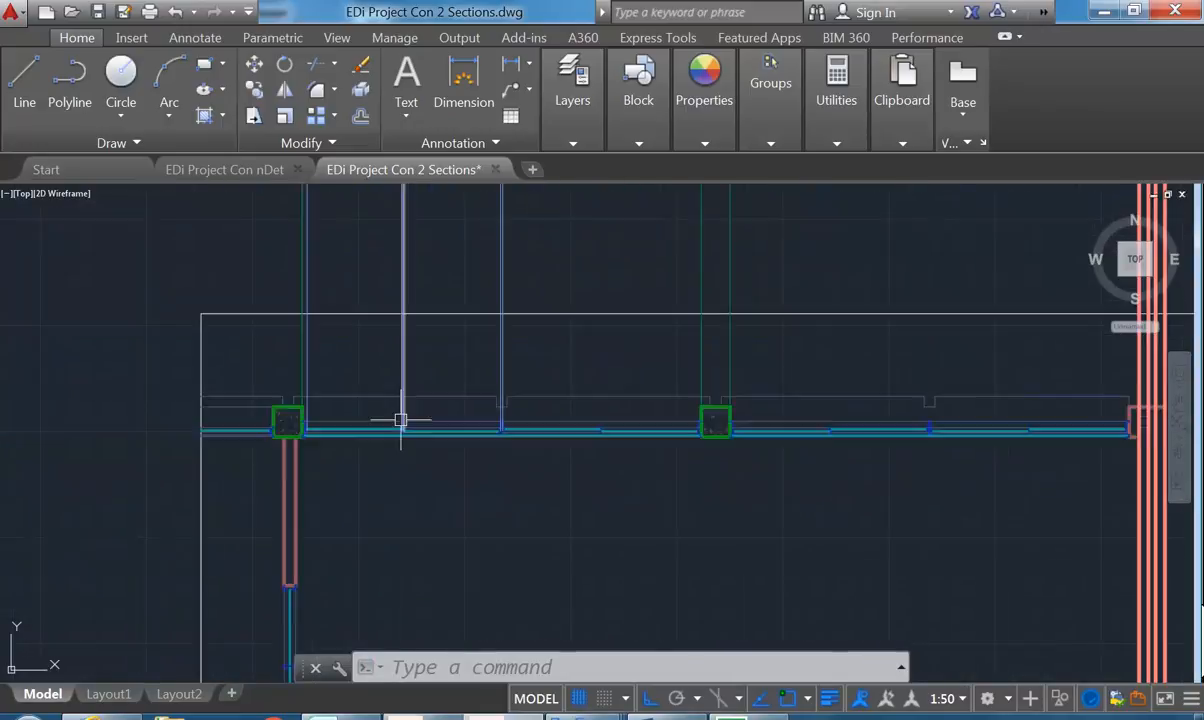
{"action": "scroll", "coordinate": [435, 355], "scroll_direction": "down", "scroll_amount": 1}
{"action": "middle_click_drag", "start_coordinate": [435, 355], "coordinate": [450, 559]}
{"action": "middle_click_drag", "start_coordinate": [462, 387], "coordinate": [458, 515]}
{"action": "scroll", "coordinate": [395, 400], "scroll_direction": "up", "scroll_amount": 1}
{"action": "scroll", "coordinate": [415, 378], "scroll_direction": "up", "scroll_amount": 2}
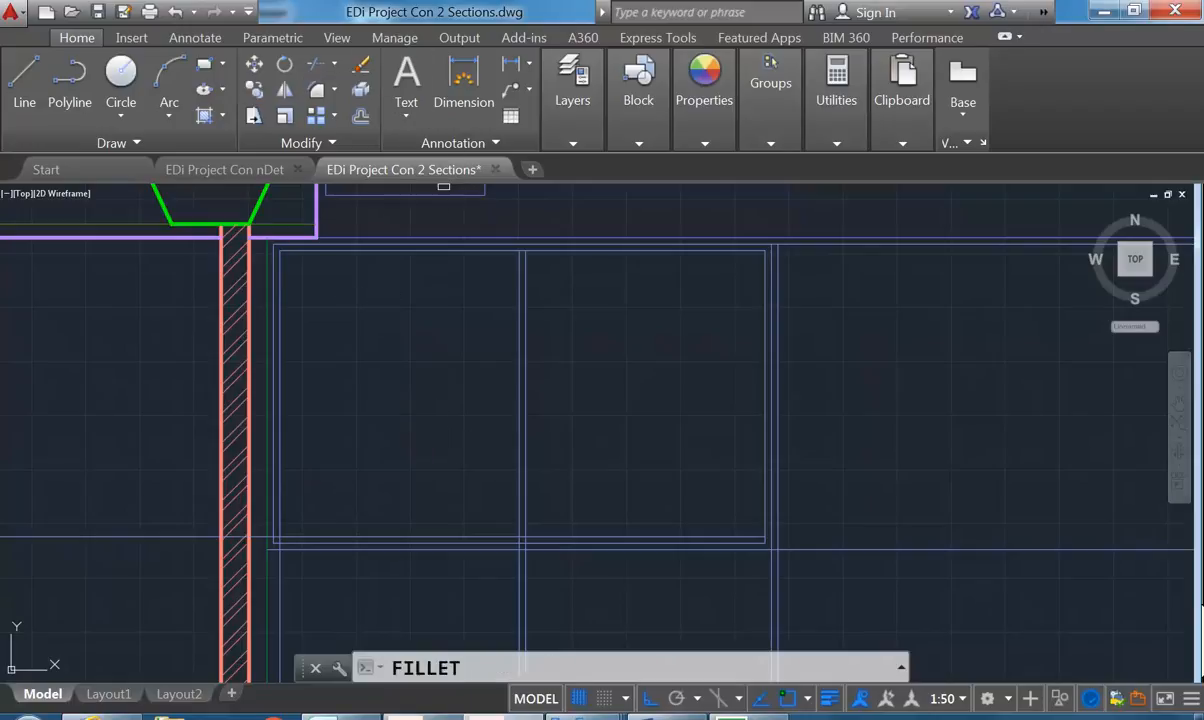
{"action": "key", "text": "Return"}
{"action": "left_click", "coordinate": [279, 510]}
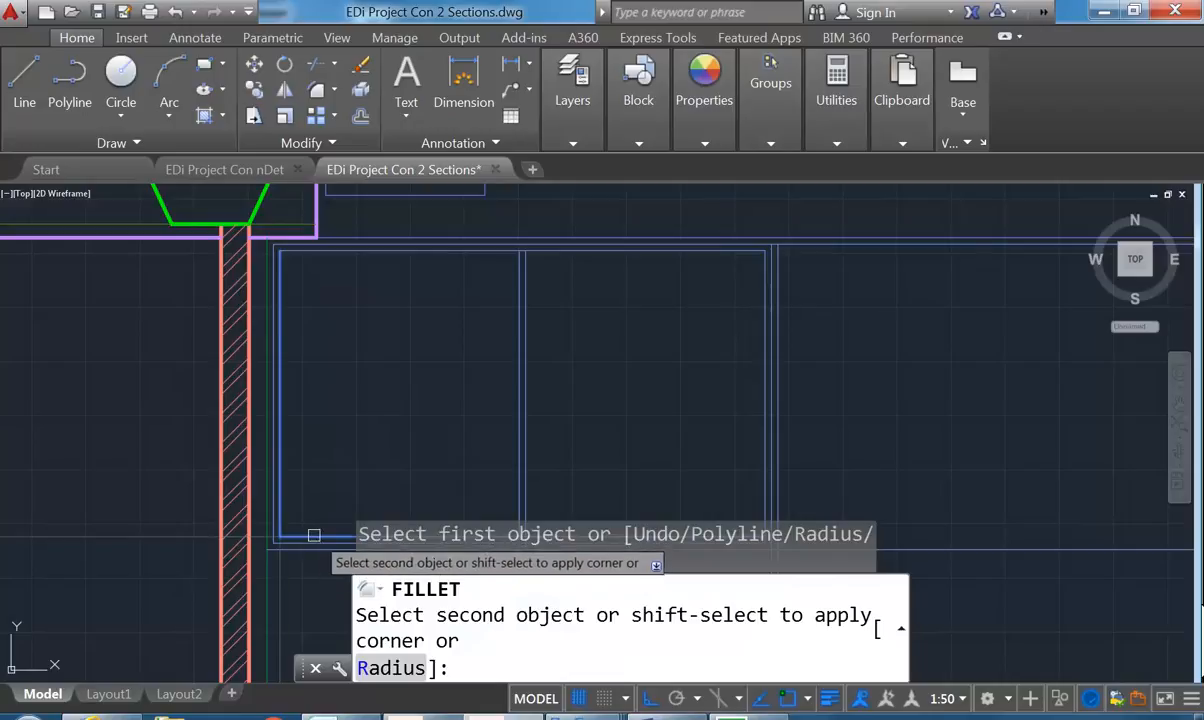
{"action": "left_click", "coordinate": [313, 535]}
{"action": "right_click", "coordinate": [368, 382]}
{"action": "left_click", "coordinate": [400, 392]}
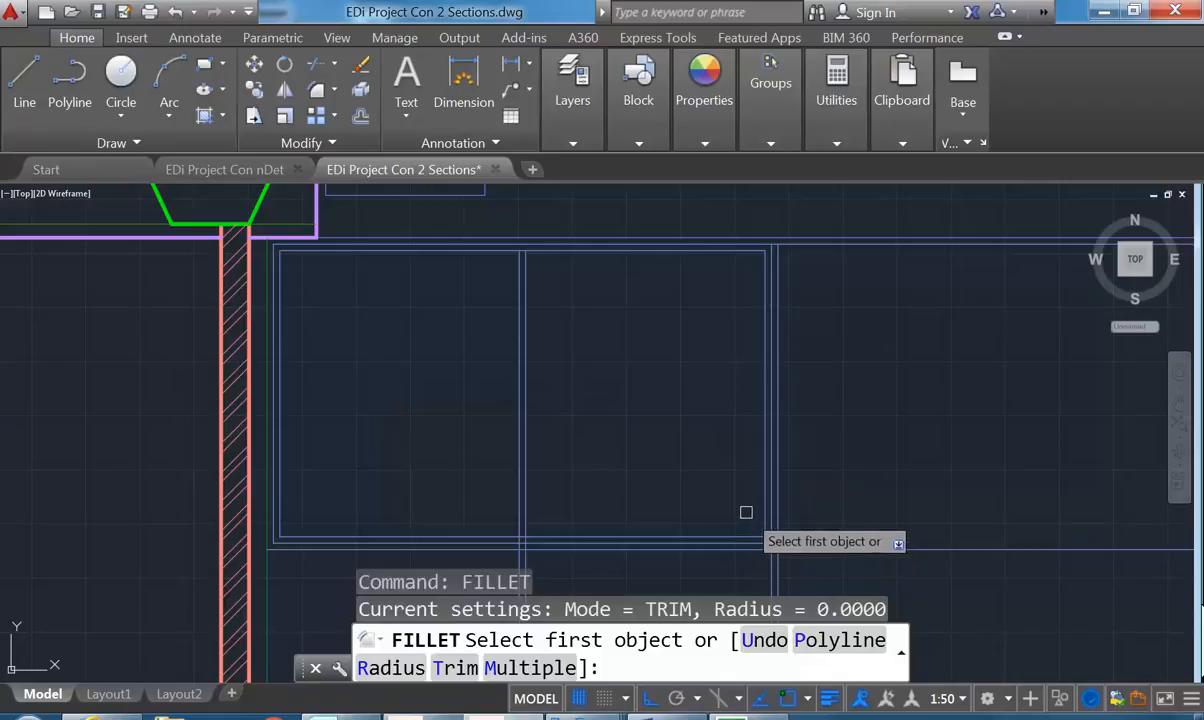
{"action": "right_click", "coordinate": [575, 417]}
{"action": "left_click", "coordinate": [613, 451]}
{"action": "scroll", "coordinate": [505, 288], "scroll_direction": "down", "scroll_amount": 5}
{"action": "middle_click_drag", "start_coordinate": [514, 395], "coordinate": [468, 204]}
{"action": "middle_click_drag", "start_coordinate": [466, 363], "coordinate": [447, 245]}
{"action": "scroll", "coordinate": [475, 247], "scroll_direction": "up", "scroll_amount": 6}
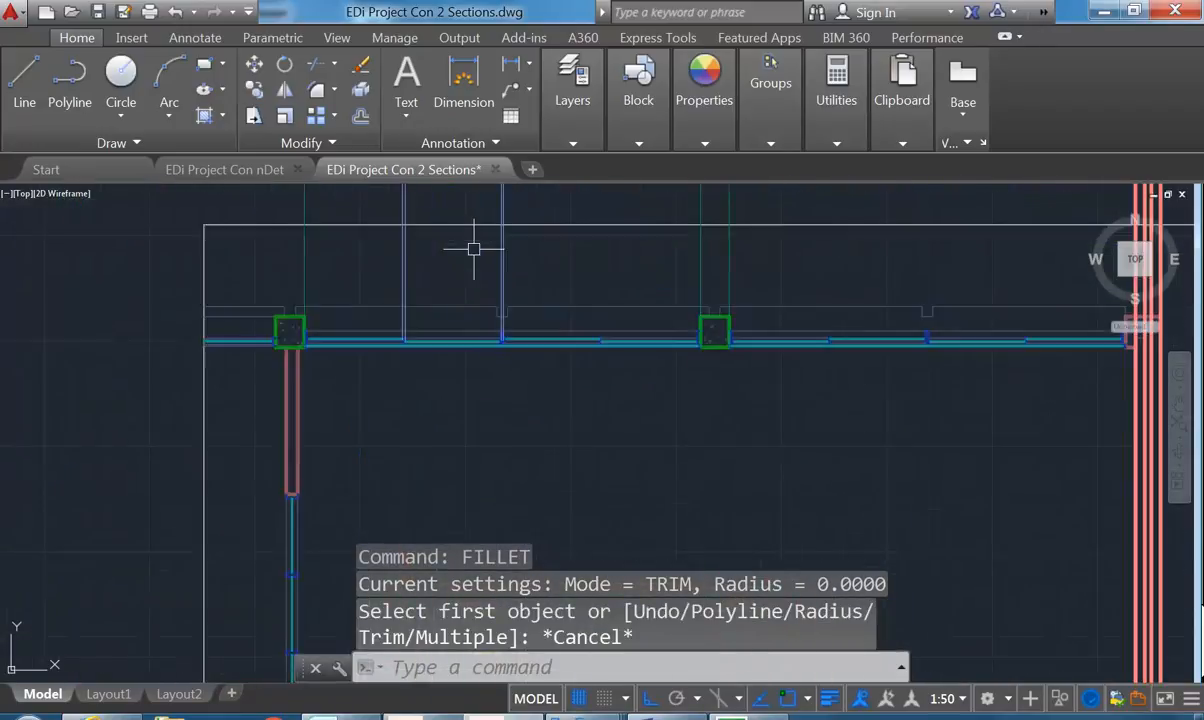
{"action": "scroll", "coordinate": [500, 390], "scroll_direction": "up", "scroll_amount": 3}
{"action": "left_click", "coordinate": [24, 80]}
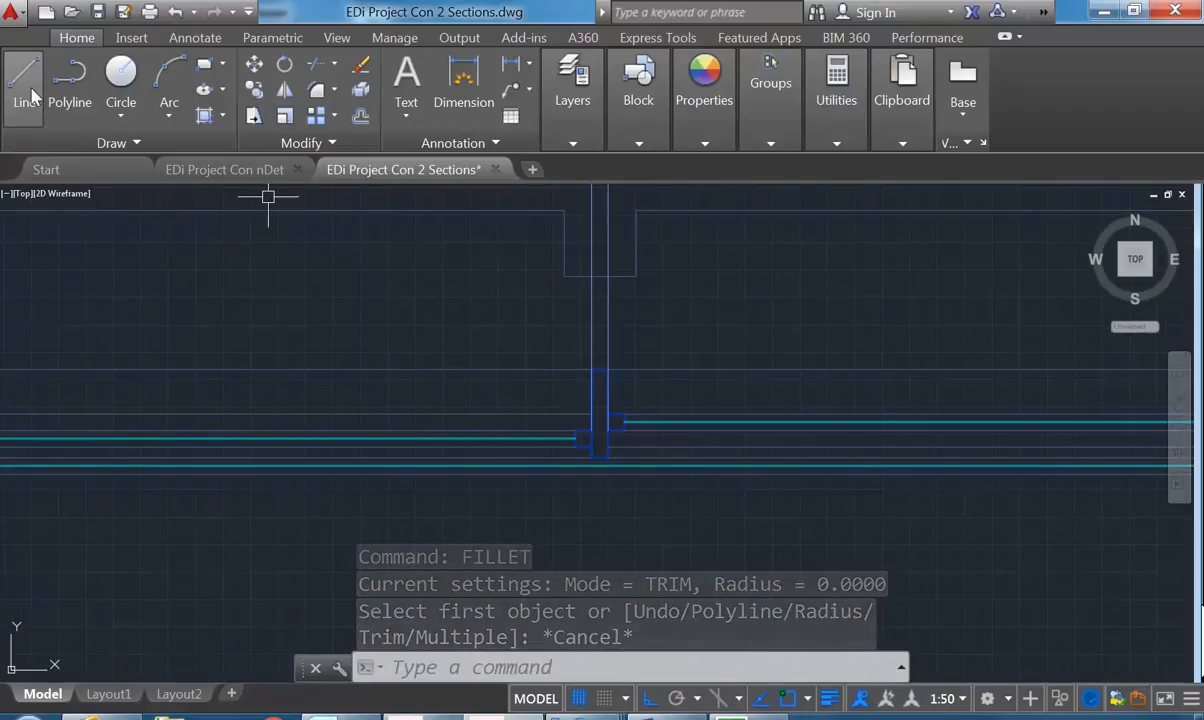
{"action": "left_click", "coordinate": [575, 431]}
{"action": "scroll", "coordinate": [535, 294], "scroll_direction": "down", "scroll_amount": 7}
{"action": "middle_click_drag", "start_coordinate": [535, 295], "coordinate": [540, 406]}
{"action": "mouse_move", "coordinate": [547, 245]}
{"action": "middle_mouse_down"}
{"action": "mouse_move", "coordinate": [565, 530]}
{"action": "mouse_move", "coordinate": [546, 303]}
{"action": "middle_mouse_up"}
{"action": "scroll", "coordinate": [551, 278], "scroll_direction": "up", "scroll_amount": 5}
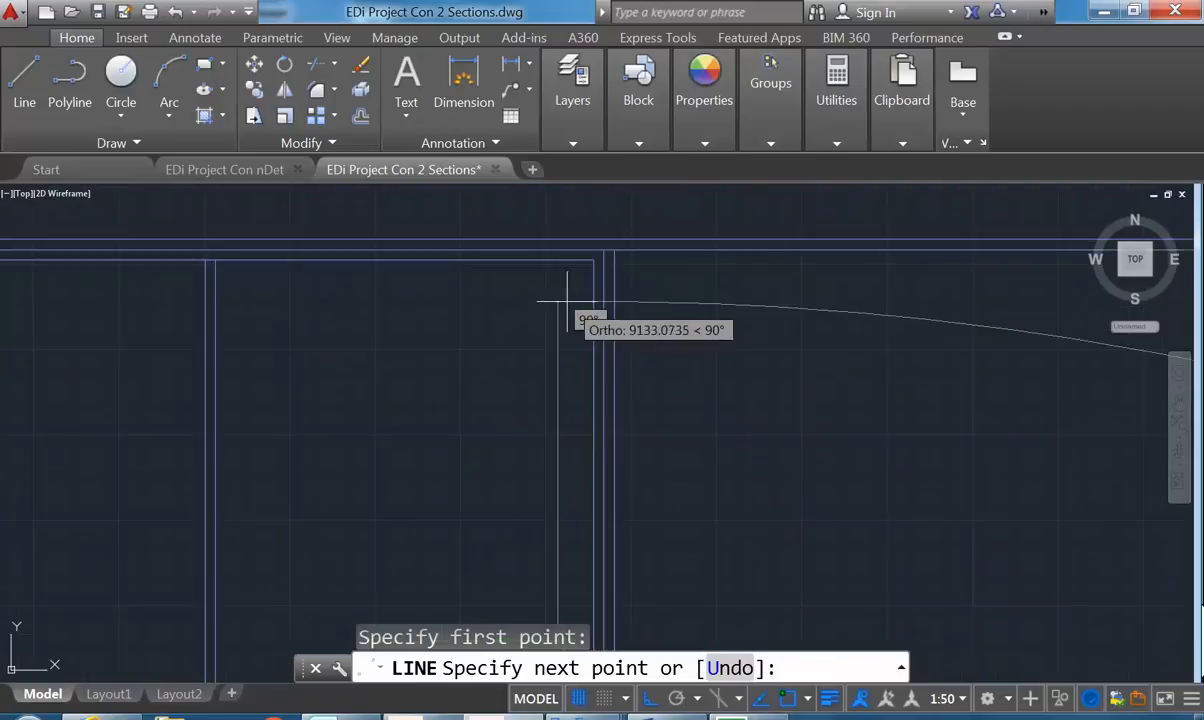
{"action": "middle_click_drag", "start_coordinate": [620, 457], "coordinate": [564, 264]}
{"action": "middle_click_drag", "start_coordinate": [430, 516], "coordinate": [436, 410]}
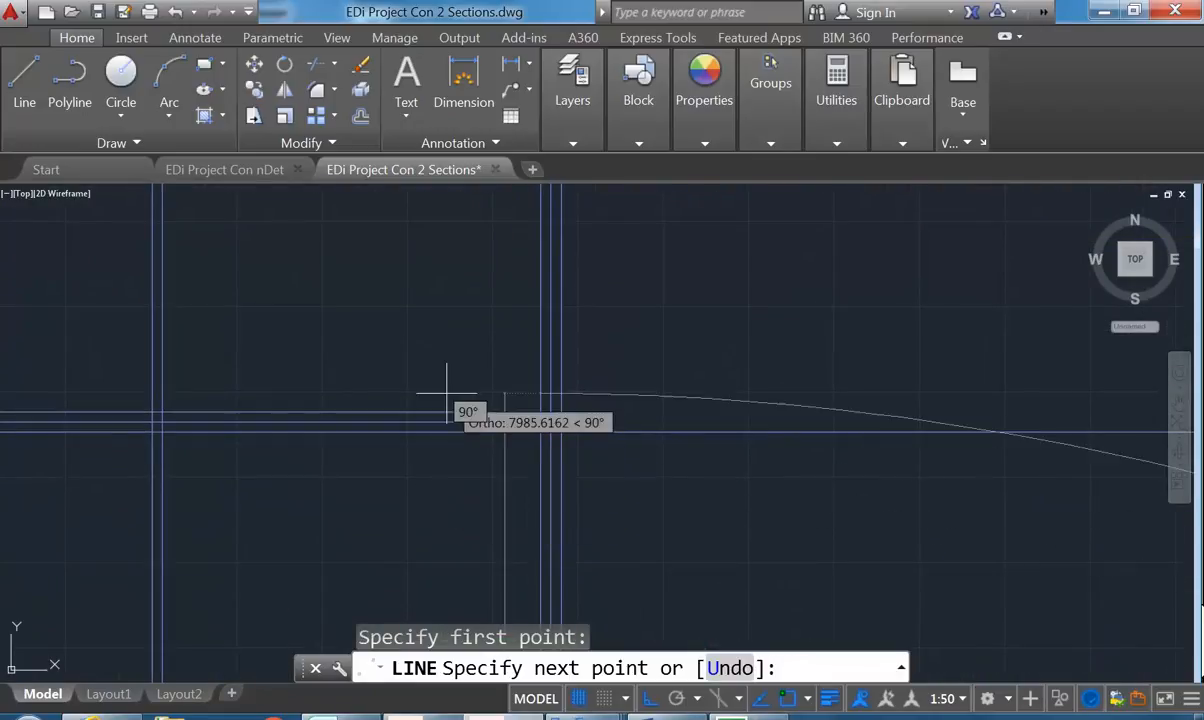
{"action": "right_click", "coordinate": [437, 480]}
{"action": "left_click", "coordinate": [470, 497]}
Stretch the end of the lower window frame line to the mullion's nearer vertical line in the building section
{"action": "scroll", "coordinate": [527, 405], "scroll_direction": "up", "scroll_amount": 3}
{"action": "left_click", "coordinate": [527, 446]}
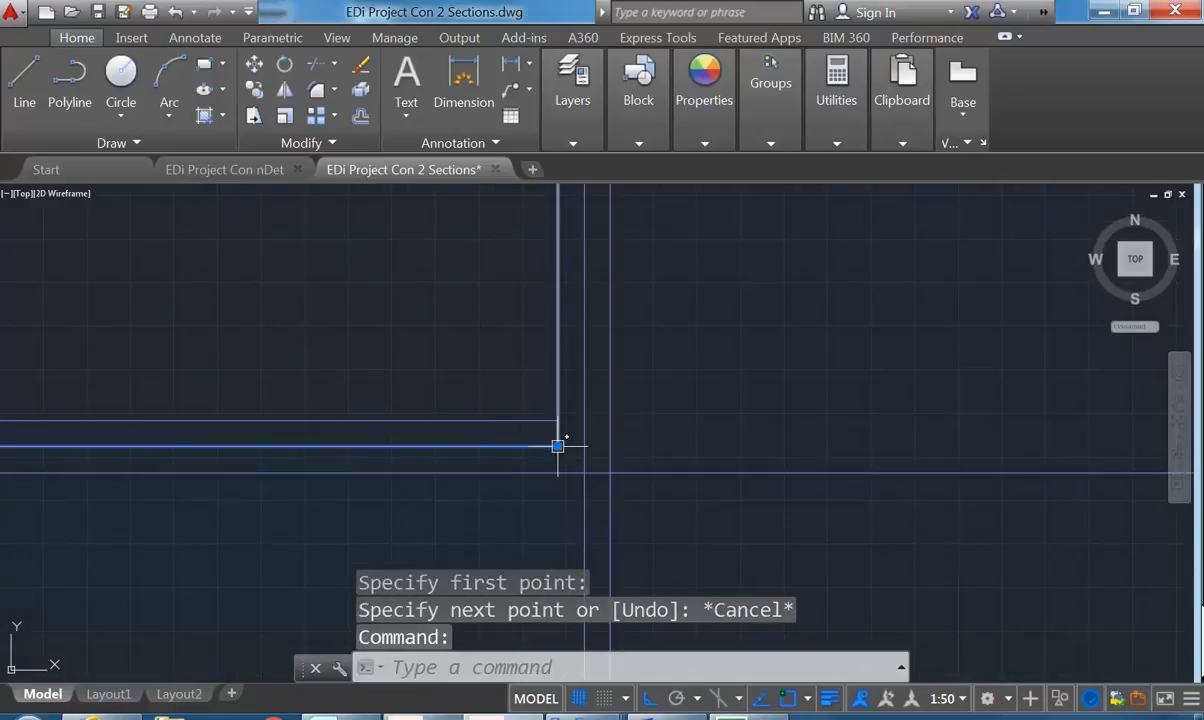
{"action": "left_click", "coordinate": [557, 446]}
{"action": "key", "text": "Escape"}
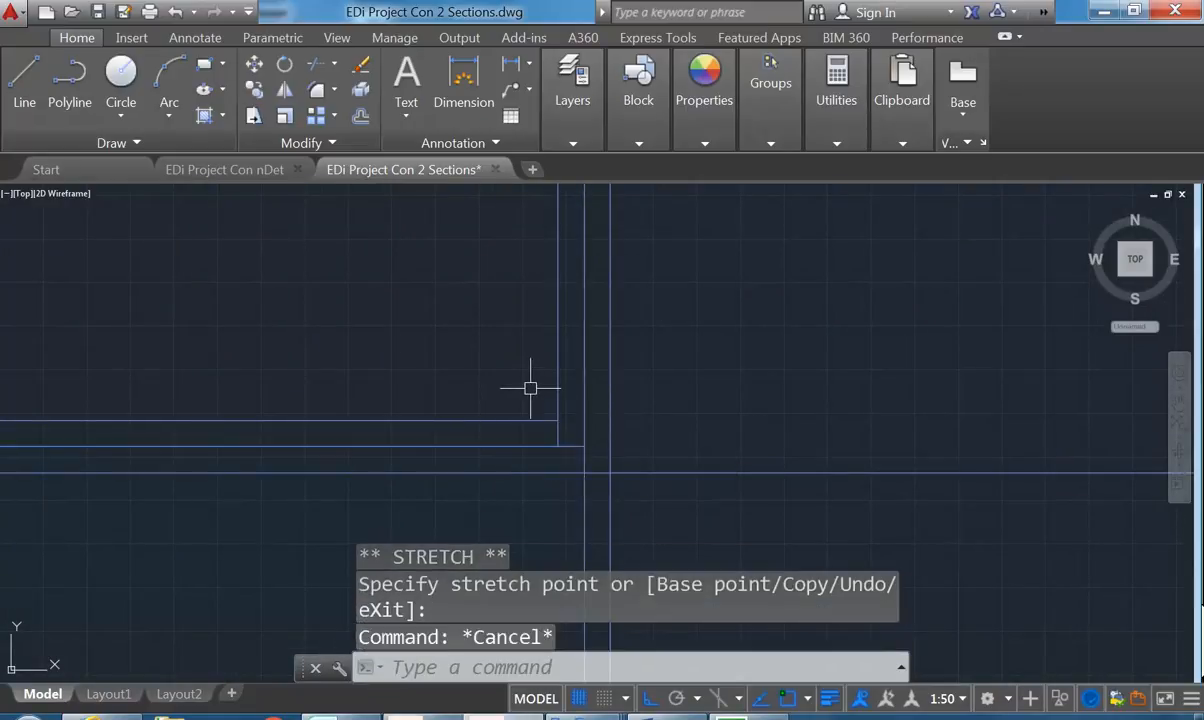
{"action": "key", "text": "Escape"}
Fillet the lower frame line with the mullion line and the lower sash line with the vertical sash line beside it
{"action": "type", "text": "f"}
{"action": "key", "text": "Return"}
{"action": "left_click", "coordinate": [545, 420]}
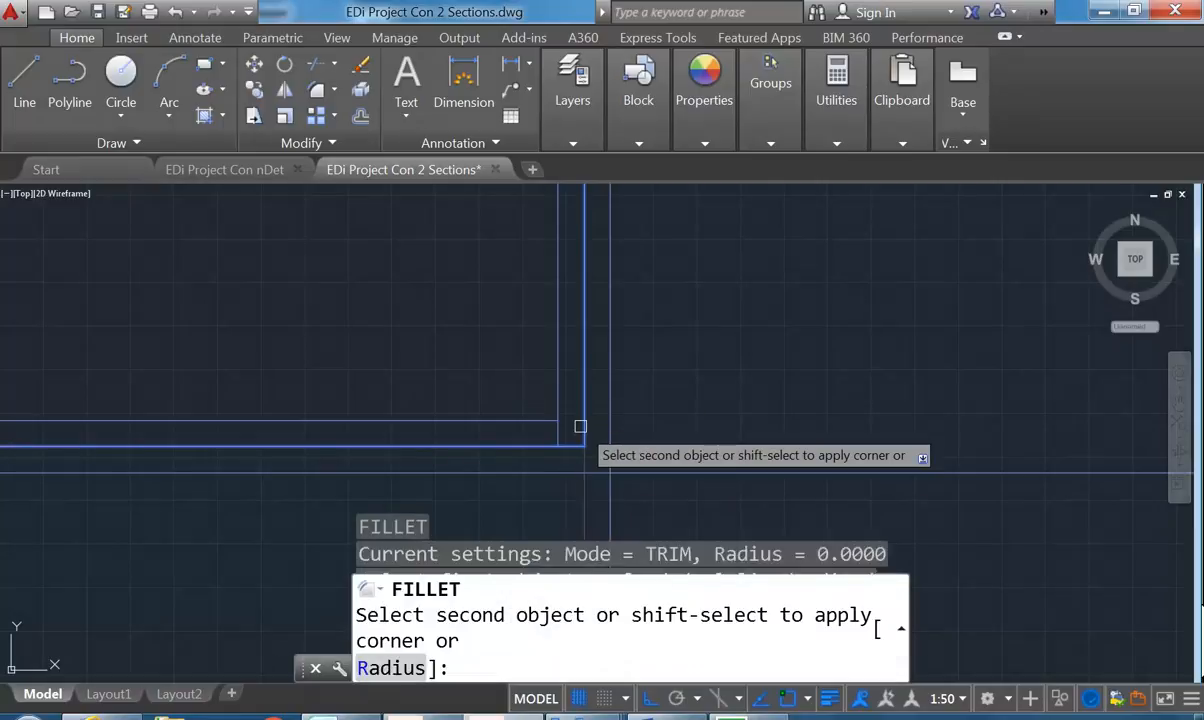
{"action": "key", "text": "Return"}
{"action": "left_click", "coordinate": [536, 419]}
{"action": "left_click", "coordinate": [557, 400]}
Extend the middle sash line up to the head frame line and trim both middle sash lines below the lower frame line
{"action": "scroll", "coordinate": [495, 266], "scroll_direction": "down", "scroll_amount": 5}
{"action": "middle_click_drag", "start_coordinate": [495, 266], "coordinate": [512, 381]}
{"action": "scroll", "coordinate": [515, 300], "scroll_direction": "up", "scroll_amount": 4}
{"action": "scroll", "coordinate": [489, 308], "scroll_direction": "down", "scroll_amount": 4}
{"action": "mouse_move", "coordinate": [487, 309]}
{"action": "middle_mouse_down"}
{"action": "mouse_move", "coordinate": [559, 253]}
{"action": "mouse_move", "coordinate": [484, 269]}
{"action": "mouse_move", "coordinate": [513, 299]}
{"action": "middle_mouse_up"}
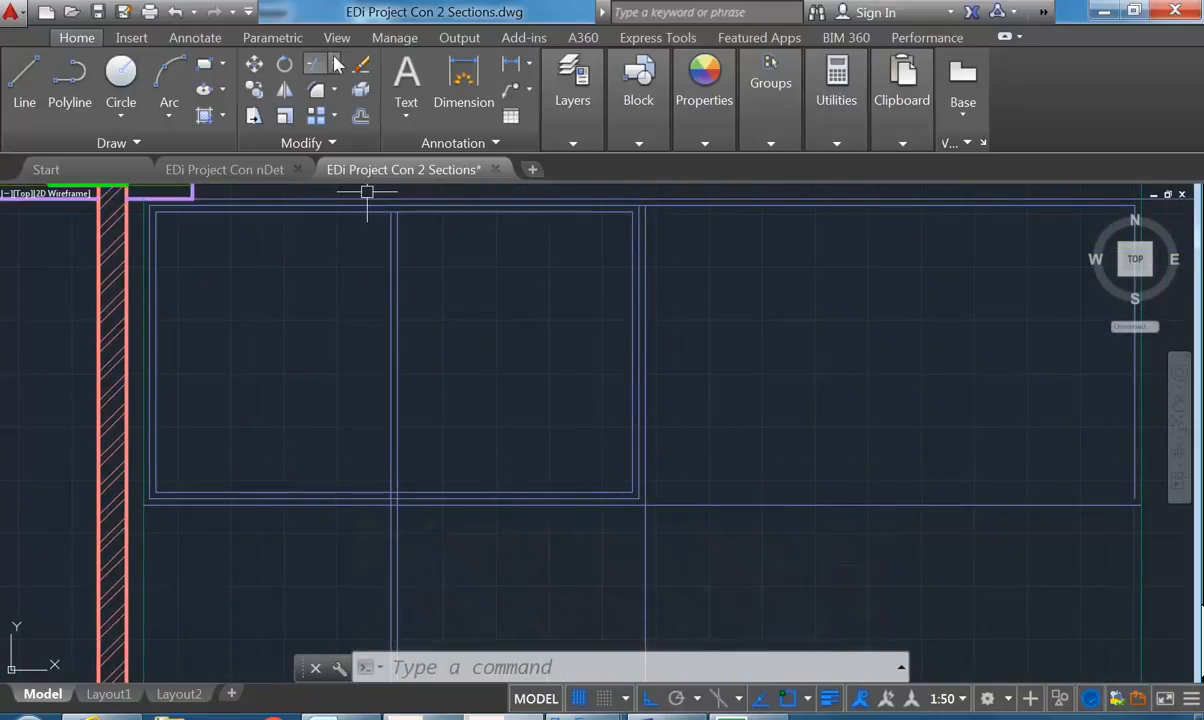
{"action": "left_click", "coordinate": [360, 144]}
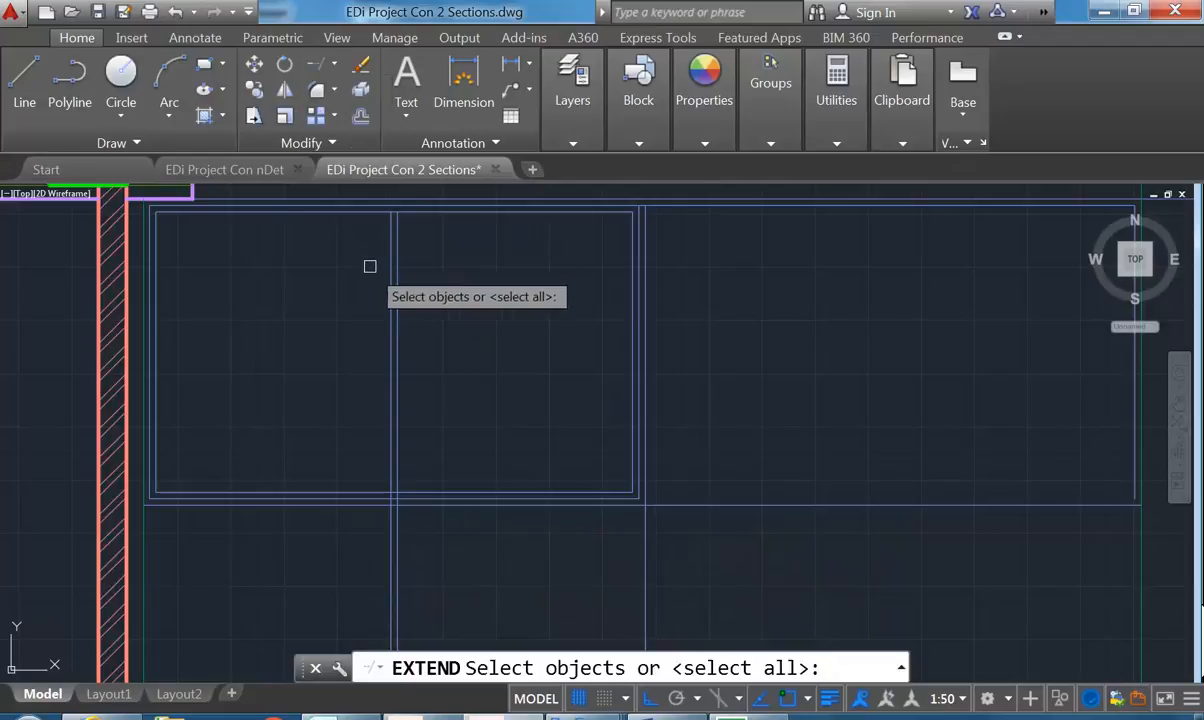
{"action": "left_click", "coordinate": [367, 207]}
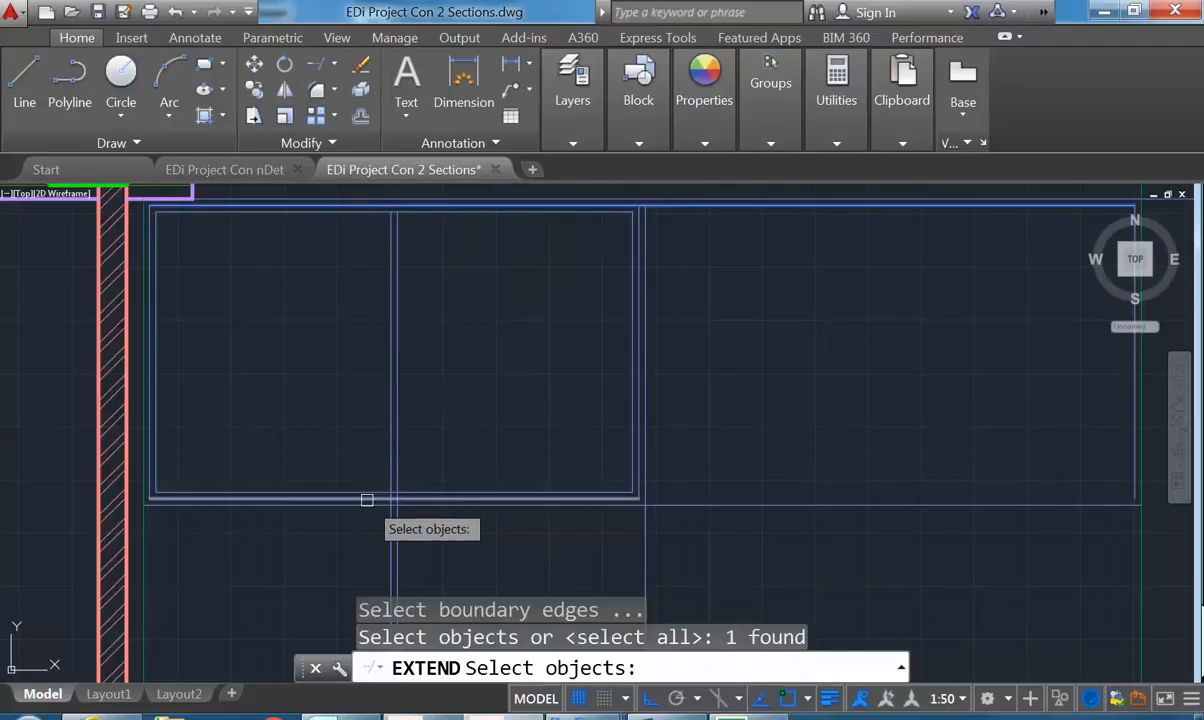
{"action": "left_click", "coordinate": [367, 497]}
{"action": "key", "text": "Return"}
{"action": "left_click", "coordinate": [391, 240]}
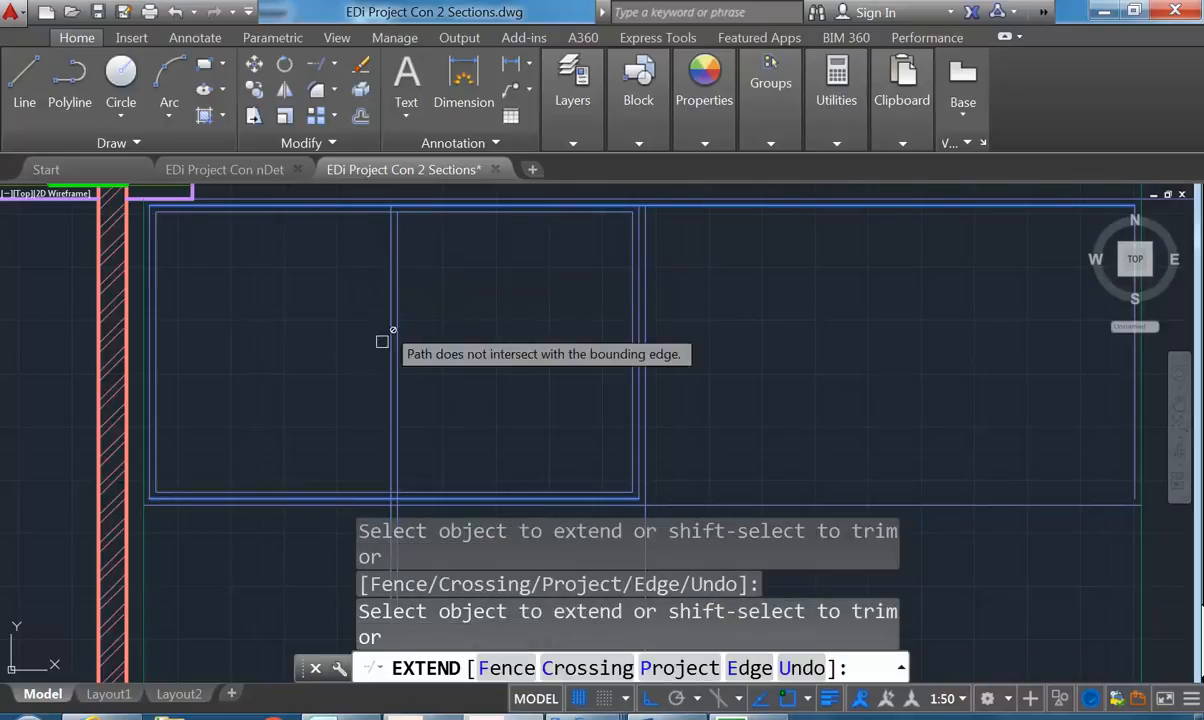
{"action": "middle_click_drag", "start_coordinate": [355, 447], "coordinate": [349, 406]}
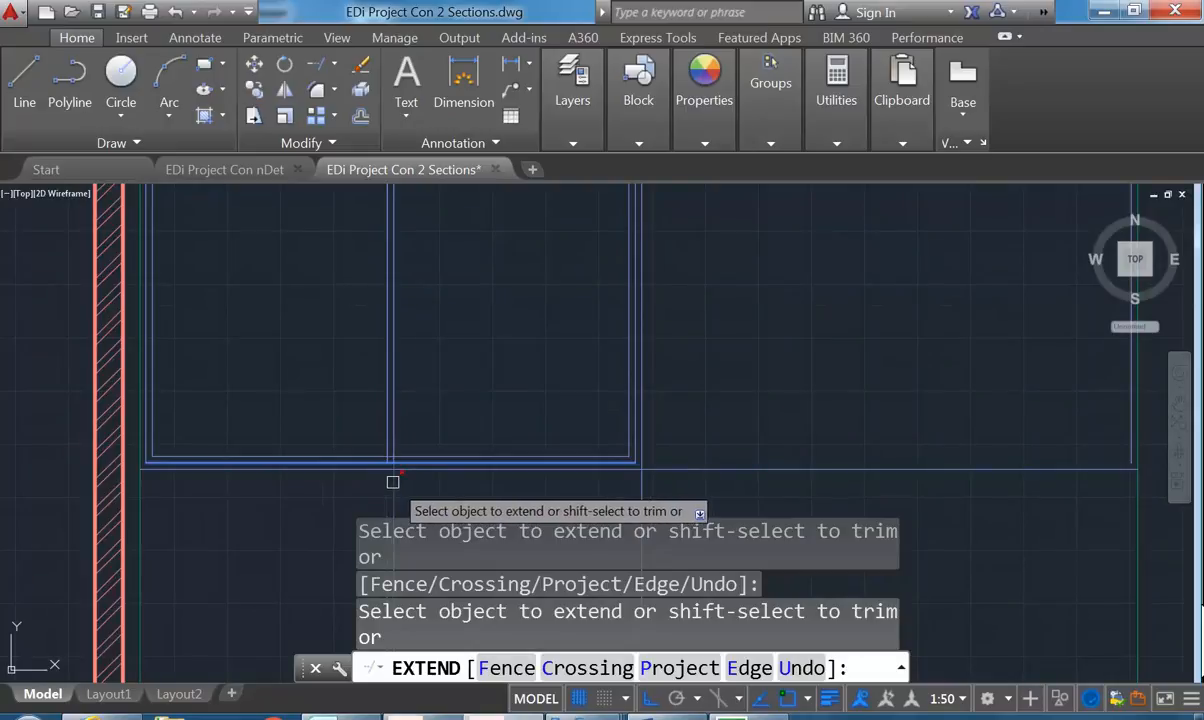
{"action": "mouse_move", "coordinate": [462, 349]}
{"action": "middle_mouse_down"}
{"action": "mouse_move", "coordinate": [468, 411]}
{"action": "mouse_move", "coordinate": [445, 388]}
{"action": "mouse_move", "coordinate": [431, 326]}
{"action": "middle_mouse_up"}
{"action": "key", "text": "Escape"}
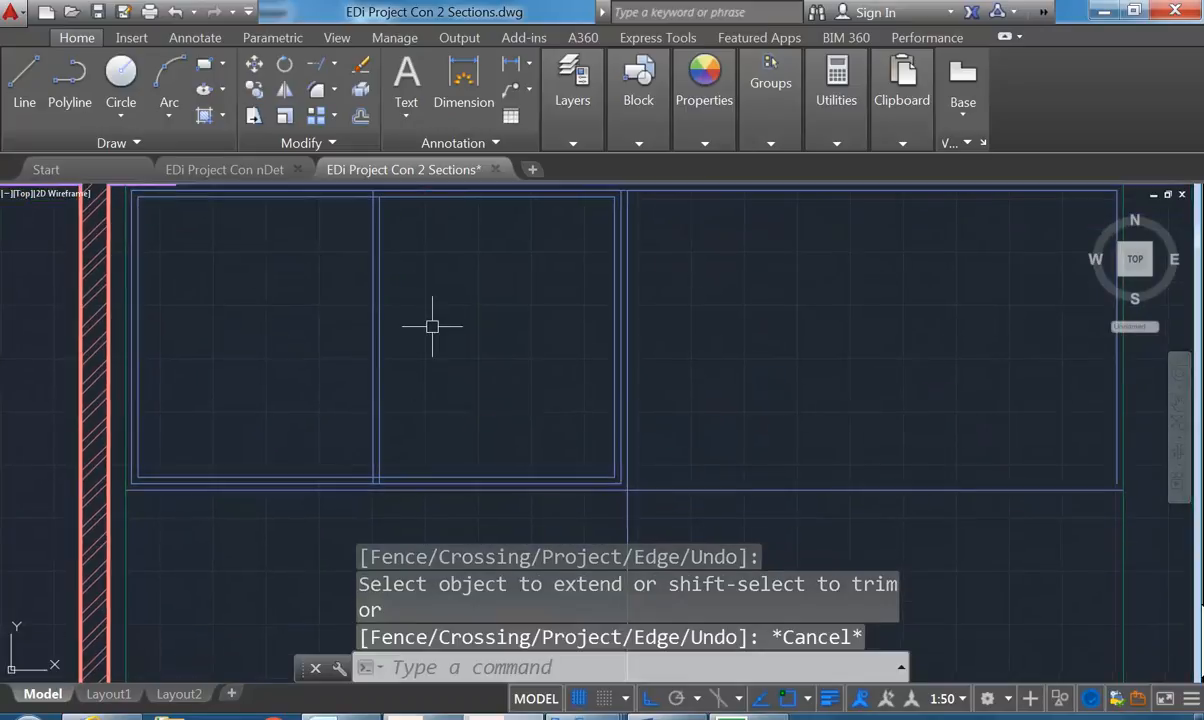
Trim the overlapping sash line pieces where the two middle vertical lines meet the upper and lower sash lines
{"action": "key", "text": "Return"}
{"action": "key", "text": "Return"}
{"action": "middle_click_drag", "start_coordinate": [381, 217], "coordinate": [425, 343]}
{"action": "scroll", "coordinate": [411, 250], "scroll_direction": "up", "scroll_amount": 3}
{"action": "left_click", "coordinate": [404, 298]}
{"action": "scroll", "coordinate": [322, 372], "scroll_direction": "down", "scroll_amount": 3}
{"action": "middle_click_drag", "start_coordinate": [295, 468], "coordinate": [312, 408]}
{"action": "middle_click_drag", "start_coordinate": [345, 477], "coordinate": [393, 417]}
{"action": "scroll", "coordinate": [404, 399], "scroll_direction": "up", "scroll_amount": 3}
{"action": "scroll", "coordinate": [312, 325], "scroll_direction": "down", "scroll_amount": 5}
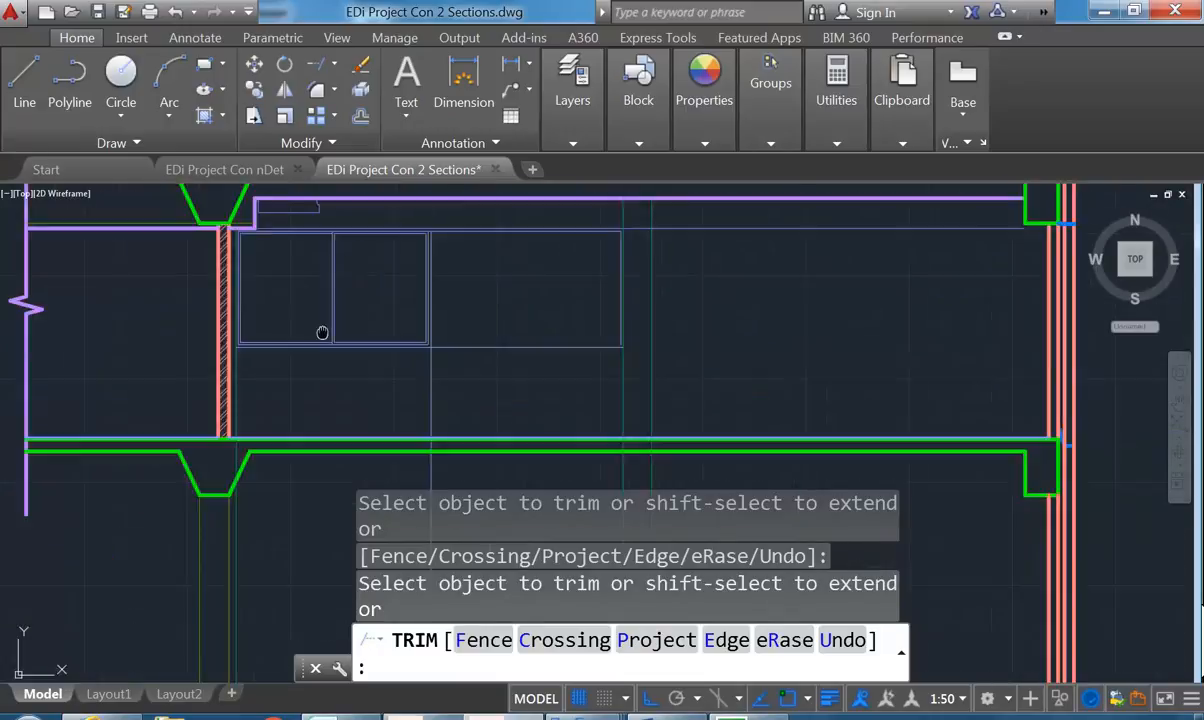
{"action": "scroll", "coordinate": [436, 366], "scroll_direction": "up", "scroll_amount": 2}
{"action": "right_click", "coordinate": [470, 345]}
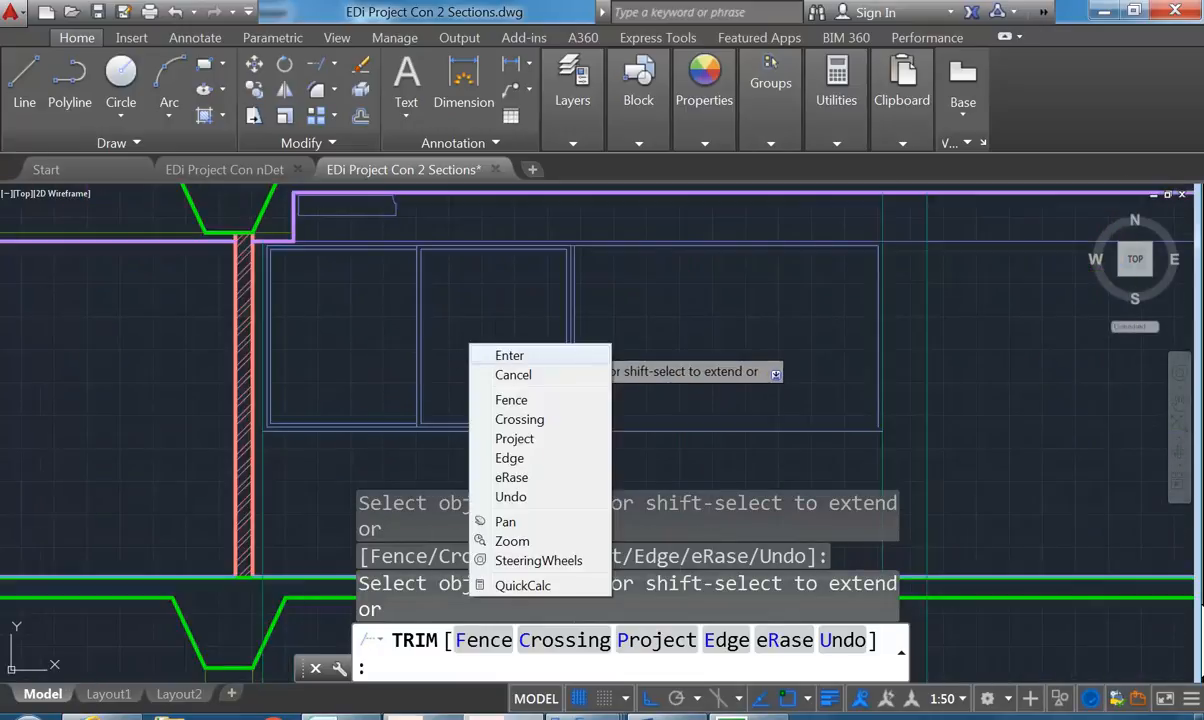
{"action": "left_click", "coordinate": [509, 355]}
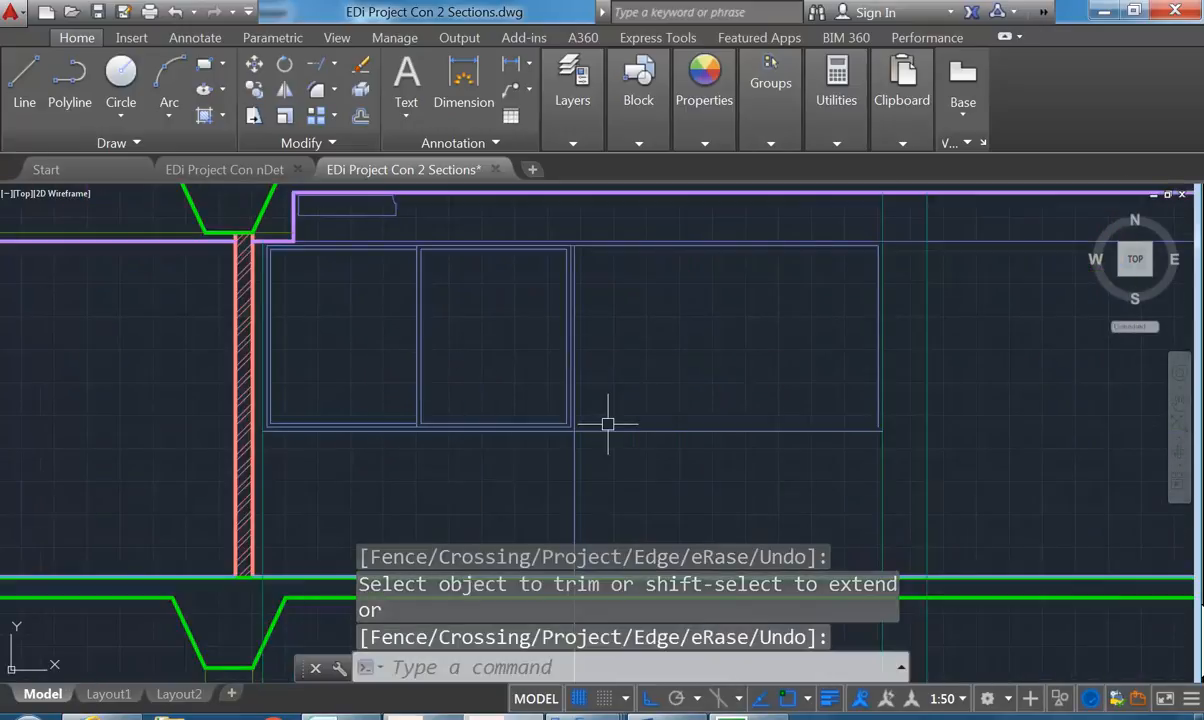
{"action": "scroll", "coordinate": [579, 420], "scroll_direction": "up", "scroll_amount": 3}
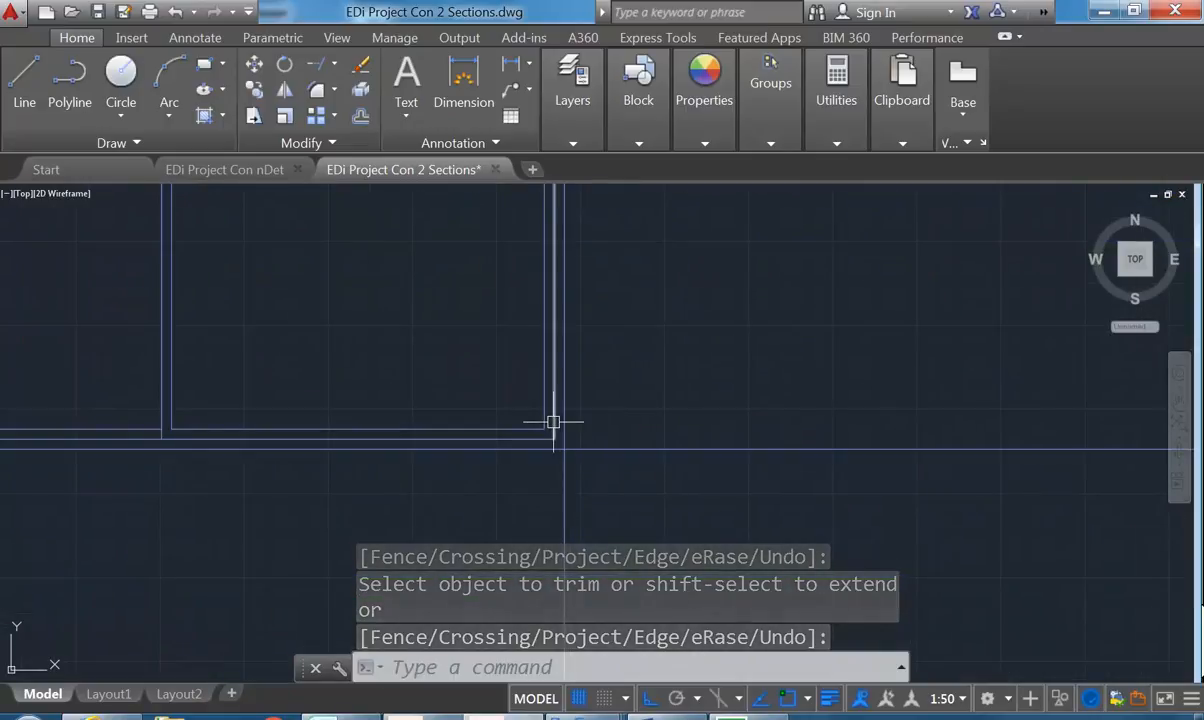
{"action": "left_click", "coordinate": [553, 421]}
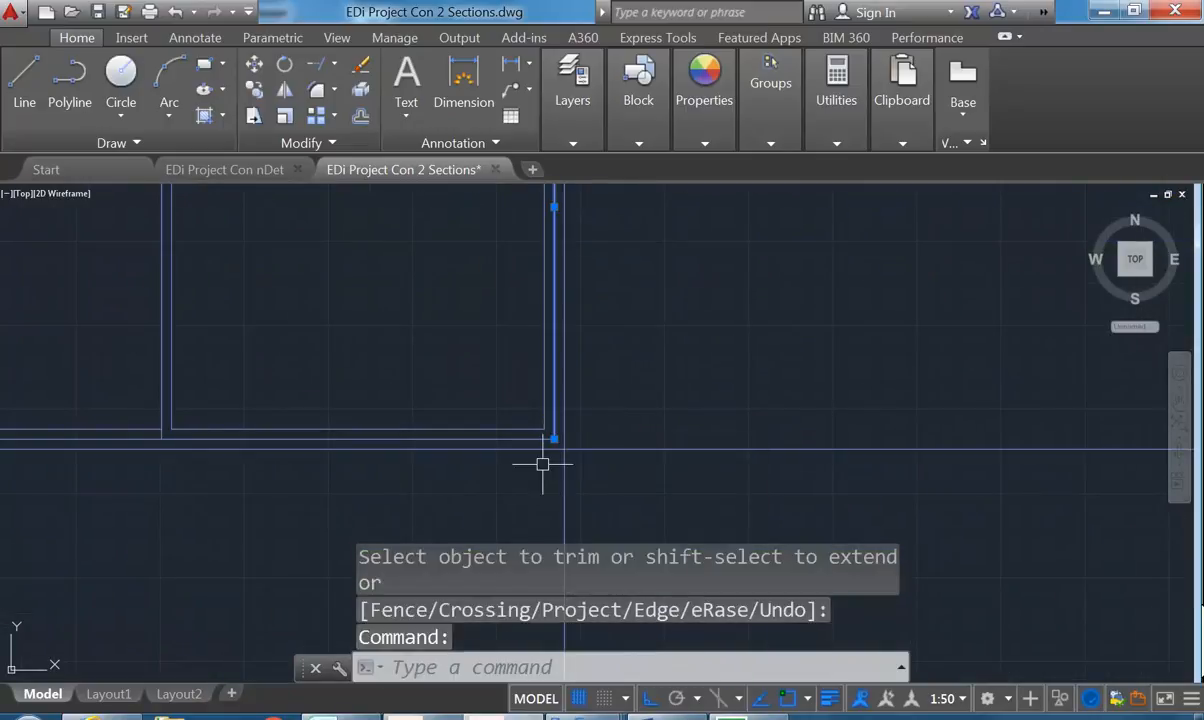
{"action": "left_click", "coordinate": [554, 438]}
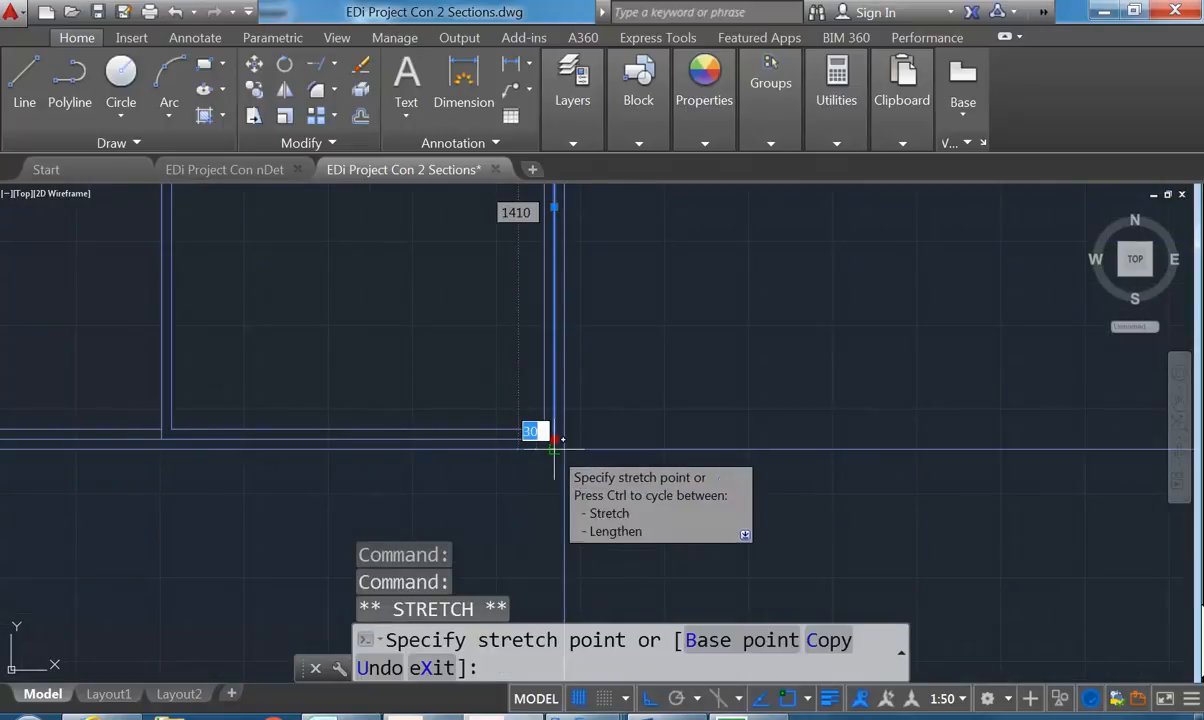
{"action": "key", "text": "Escape"}
{"action": "key", "text": "Escape"}
{"action": "key", "text": "Escape"}
Stretch the lower frame line past the mullion to the window frame's vertical line beside the far column
{"action": "left_click", "coordinate": [538, 443]}
{"action": "middle_click_drag", "start_coordinate": [538, 443], "coordinate": [471, 450]}
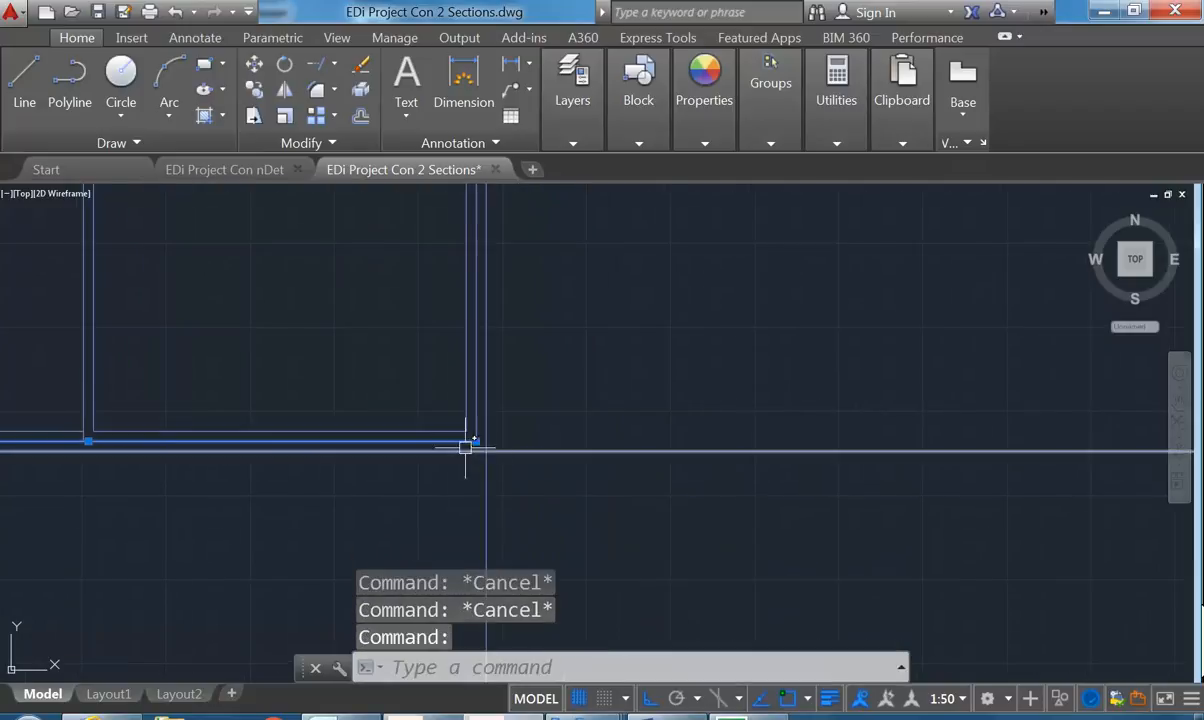
{"action": "left_click", "coordinate": [476, 440]}
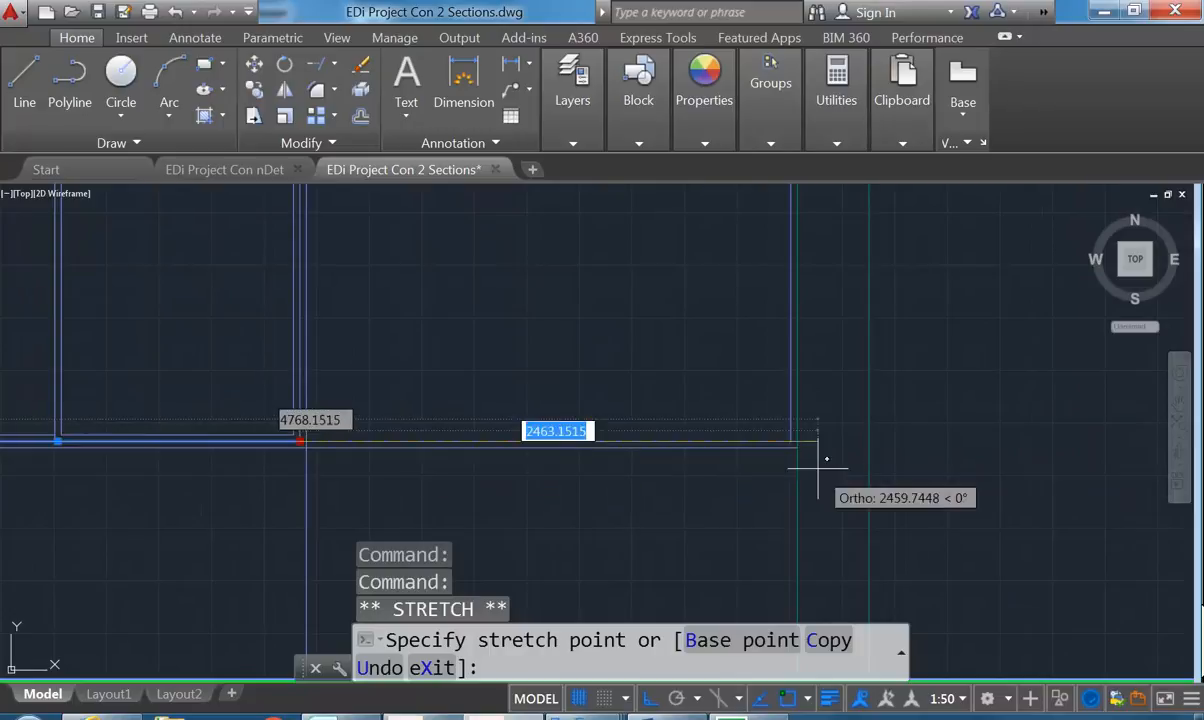
{"action": "key", "text": "Escape"}
{"action": "key", "text": "Escape"}
{"action": "middle_click_drag", "start_coordinate": [261, 370], "coordinate": [366, 365]}
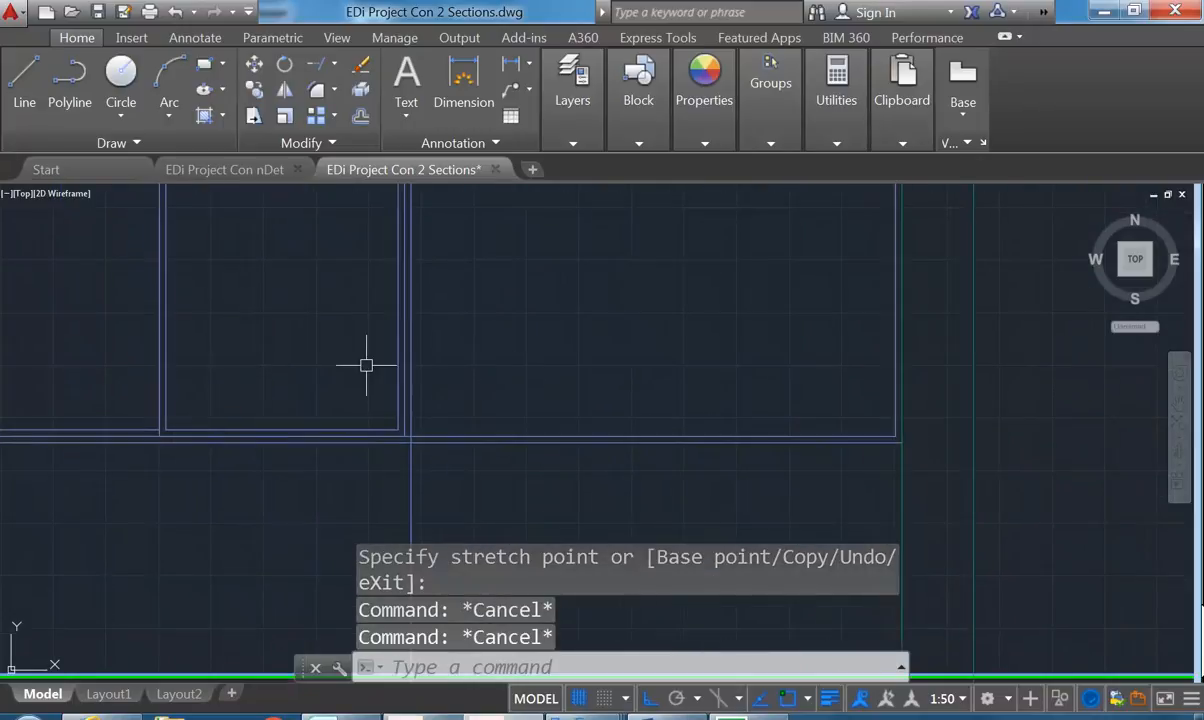
Trim the mullion's projection line below the lower frame line
{"action": "type", "text": "tr"}
{"action": "key", "text": "Return"}
{"action": "scroll", "coordinate": [368, 408], "scroll_direction": "up", "scroll_amount": 2}
{"action": "left_click", "coordinate": [449, 462]}
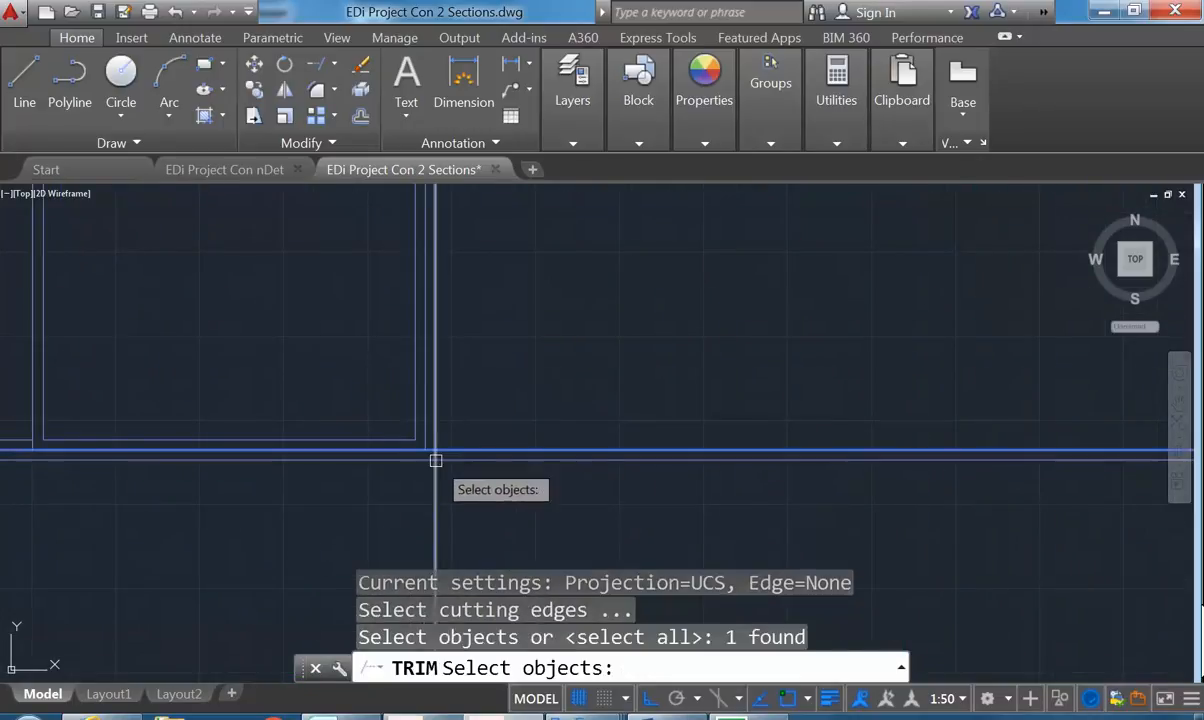
{"action": "key", "text": "Return"}
{"action": "left_click", "coordinate": [431, 466]}
{"action": "right_click", "coordinate": [384, 440]}
{"action": "left_click", "coordinate": [410, 456]}
Examine the window's frame, sashes and mullion in the building section for leftover or missing lines
{"action": "scroll", "coordinate": [399, 418], "scroll_direction": "down", "scroll_amount": 4}
{"action": "middle_click_drag", "start_coordinate": [390, 411], "coordinate": [462, 438]}
{"action": "scroll", "coordinate": [425, 375], "scroll_direction": "up", "scroll_amount": 2}
{"action": "mouse_move", "coordinate": [368, 384]}
{"action": "middle_mouse_down"}
{"action": "mouse_move", "coordinate": [462, 373]}
{"action": "mouse_move", "coordinate": [468, 348]}
{"action": "middle_mouse_up"}
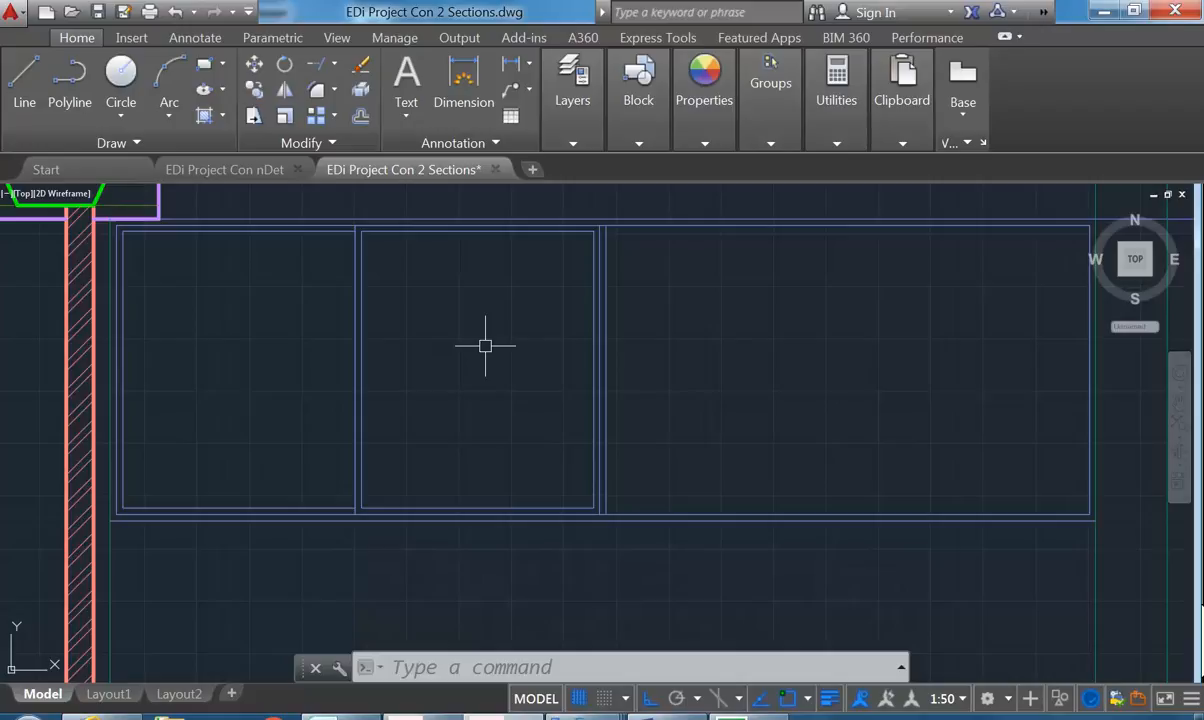
{"action": "middle_click_drag", "start_coordinate": [469, 350], "coordinate": [528, 369]}
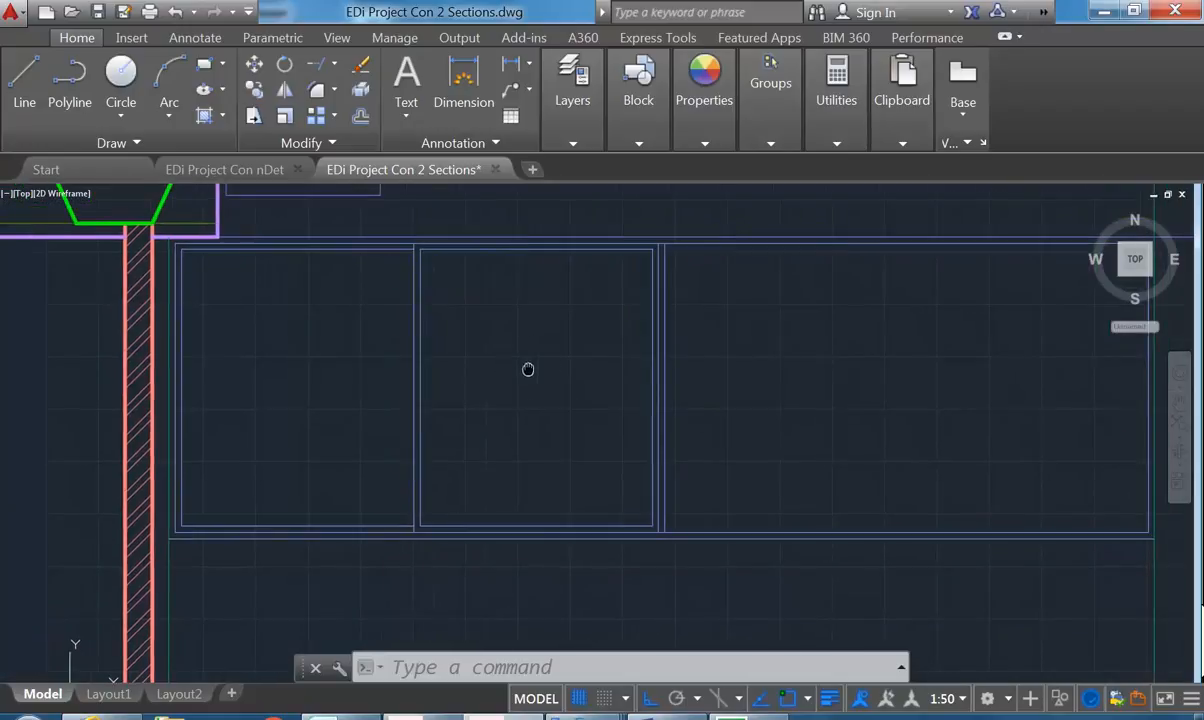
{"action": "scroll", "coordinate": [320, 393], "scroll_direction": "up", "scroll_amount": 3}
{"action": "mouse_move", "coordinate": [352, 403]}
{"action": "middle_mouse_down"}
{"action": "mouse_move", "coordinate": [363, 420]}
{"action": "mouse_move", "coordinate": [351, 399]}
{"action": "middle_mouse_up"}
{"action": "scroll", "coordinate": [363, 420], "scroll_direction": "down", "scroll_amount": 2}
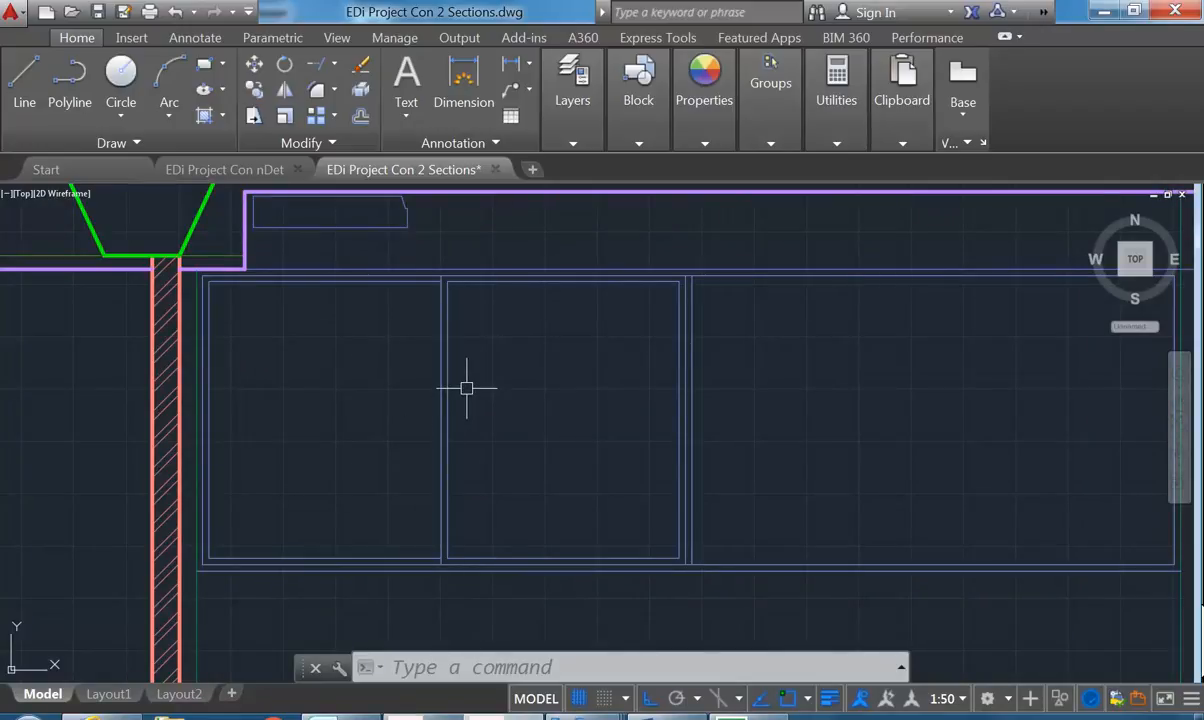
Copy the pair of sashes from the mullion's lower corner to the frame's far lower corner to fill the empty window half
{"action": "scroll", "coordinate": [201, 587], "scroll_direction": "up", "scroll_amount": 6}
{"action": "left_click", "coordinate": [190, 575]}
{"action": "scroll", "coordinate": [457, 356], "scroll_direction": "down", "scroll_amount": 8}
{"action": "scroll", "coordinate": [584, 340], "scroll_direction": "up", "scroll_amount": 4}
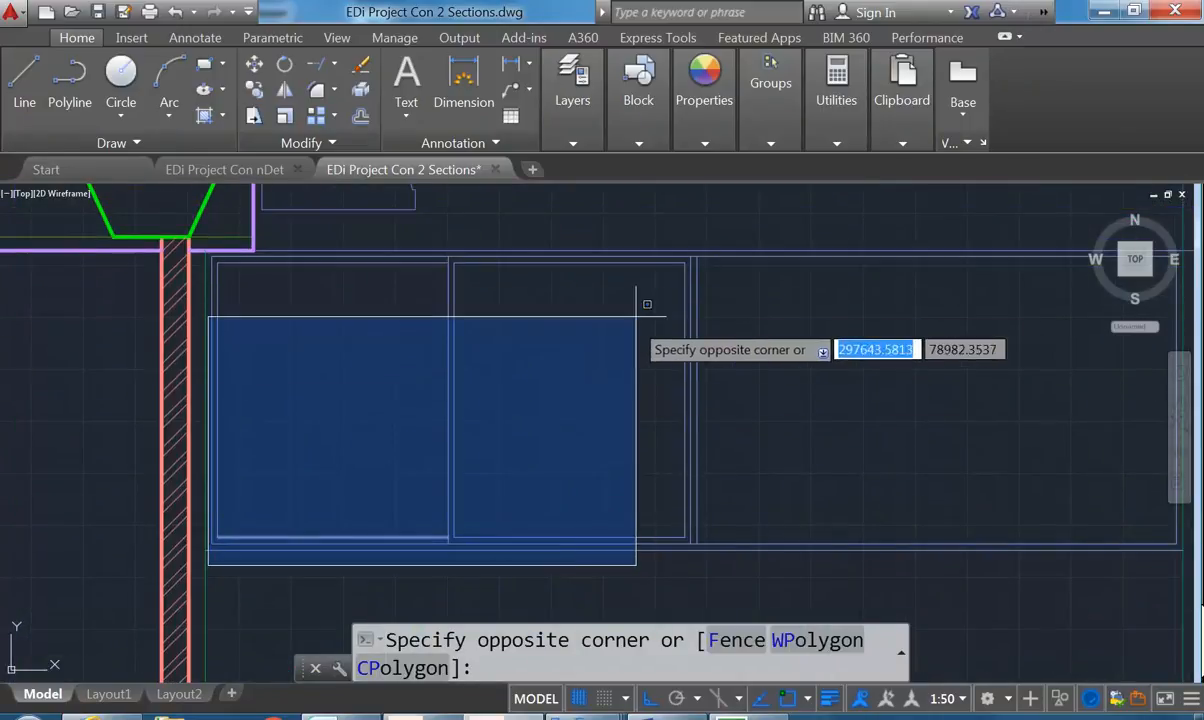
{"action": "left_click", "coordinate": [697, 241]}
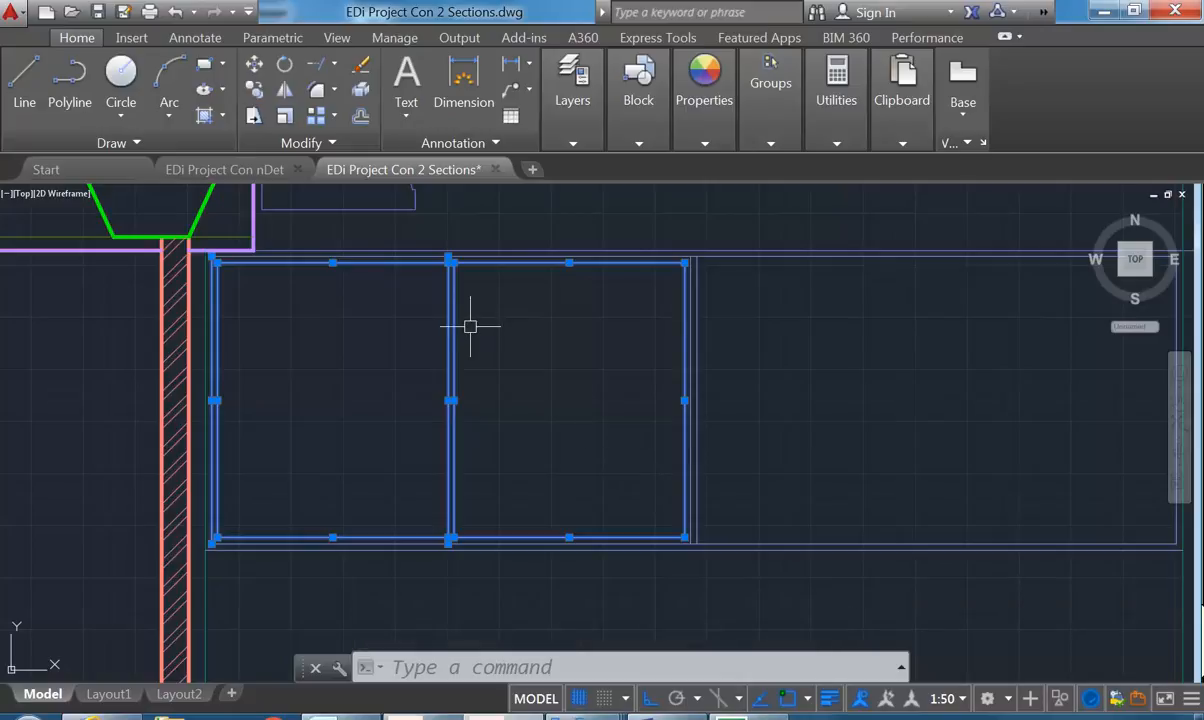
{"action": "left_click", "coordinate": [254, 89]}
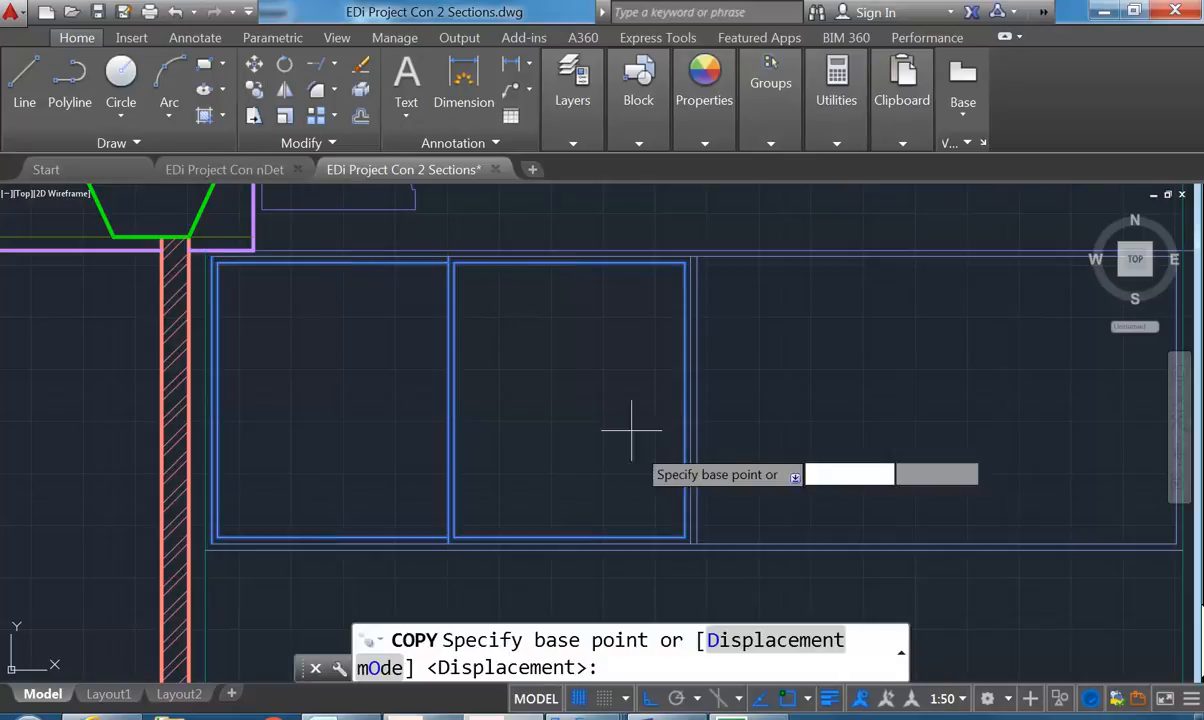
{"action": "left_click", "coordinate": [690, 542]}
{"action": "middle_click_drag", "start_coordinate": [647, 514], "coordinate": [525, 453]}
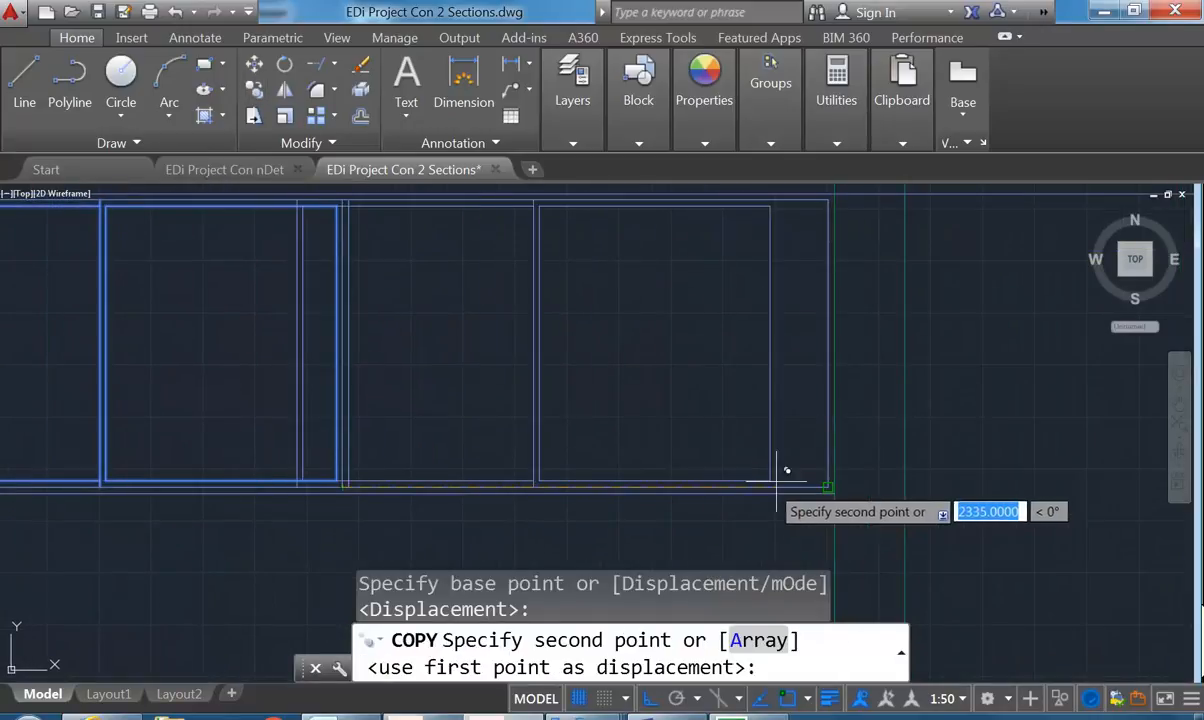
{"action": "left_click", "coordinate": [833, 484]}
{"action": "right_click", "coordinate": [741, 388]}
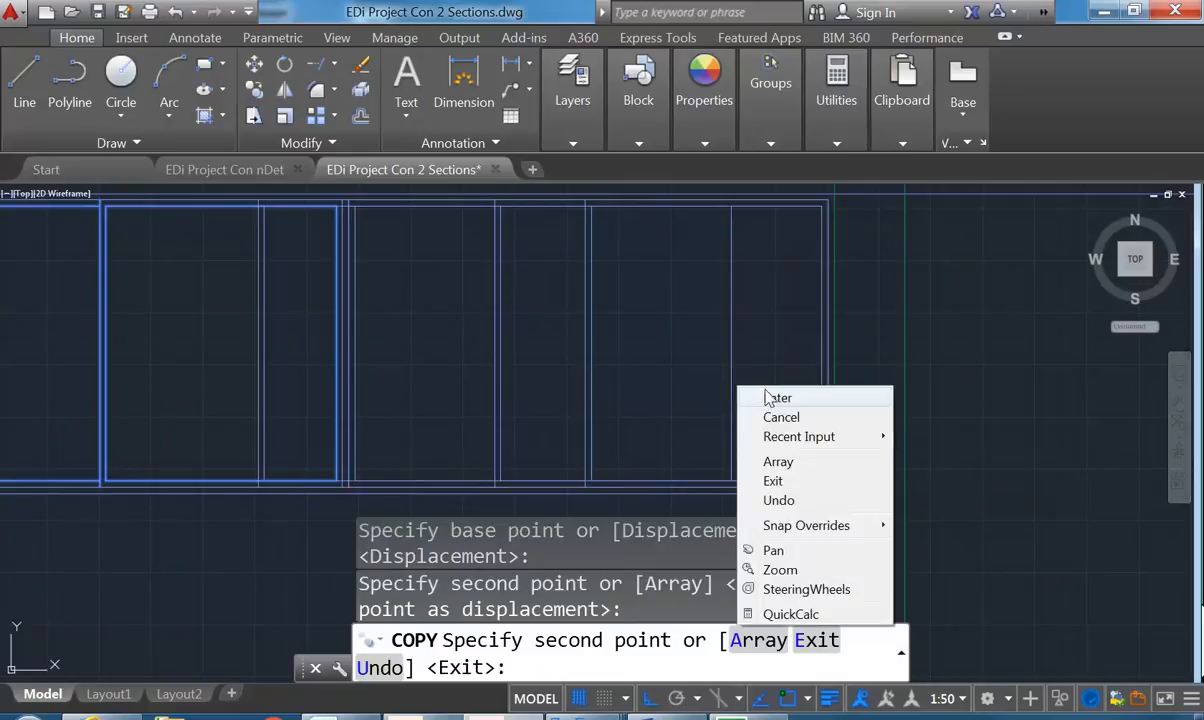
{"action": "left_click", "coordinate": [770, 398]}
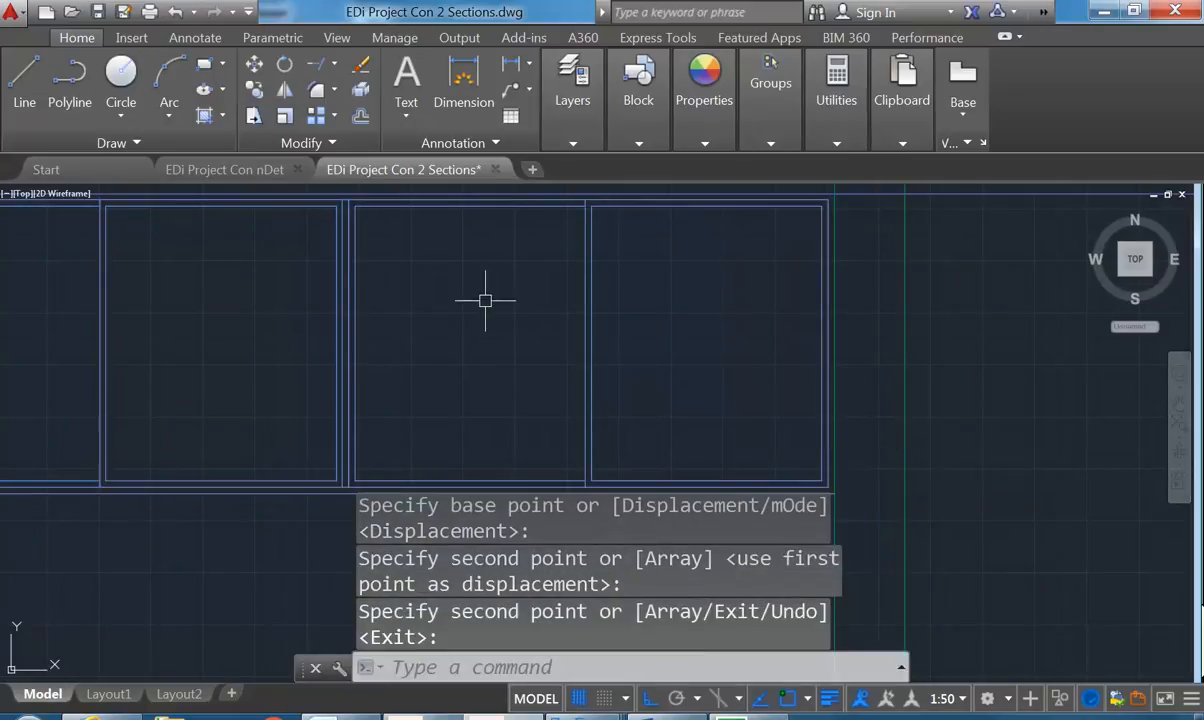
Copy the complete window, without the line above its frame, from its lower column-side corner to the exterior wall's inner face
{"action": "scroll", "coordinate": [473, 298], "scroll_direction": "down", "scroll_amount": 2}
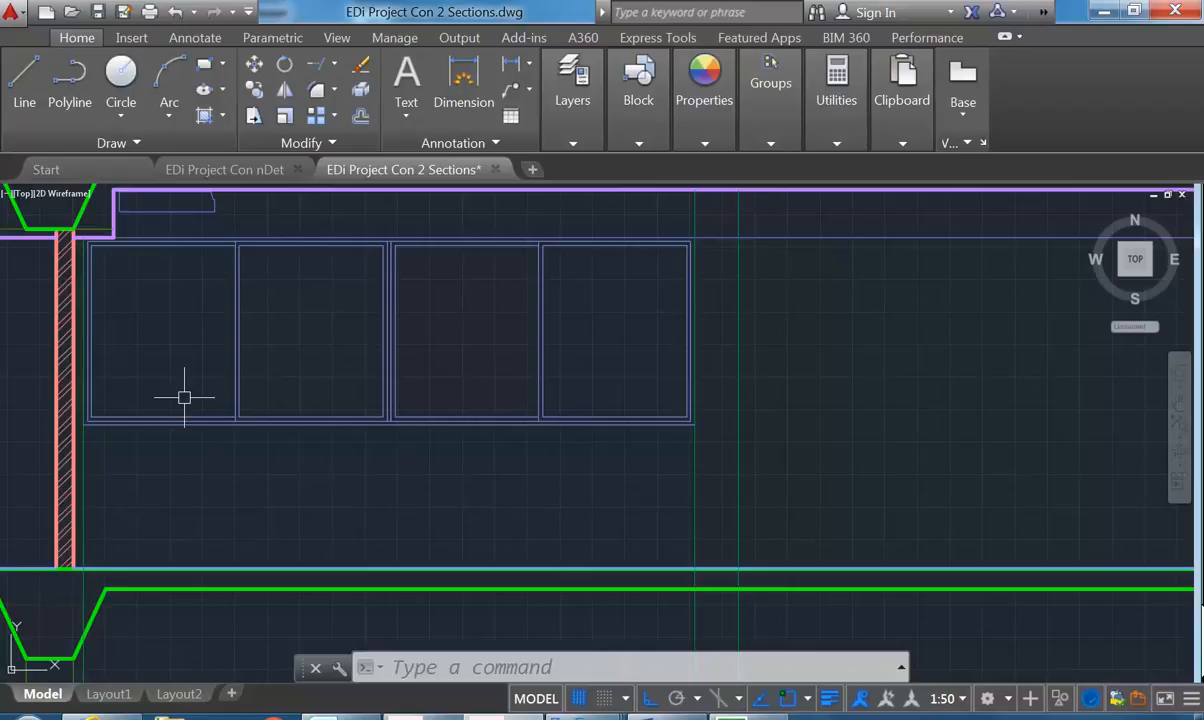
{"action": "scroll", "coordinate": [78, 435], "scroll_direction": "up", "scroll_amount": 4}
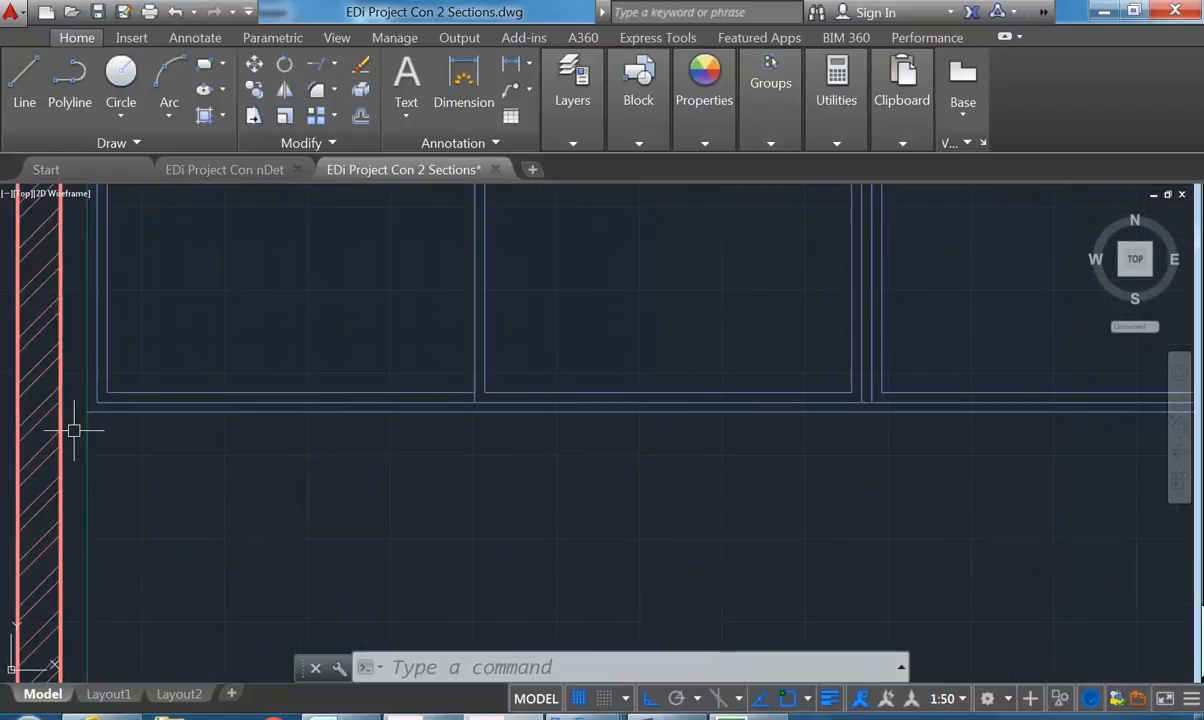
{"action": "left_click", "coordinate": [73, 430]}
{"action": "scroll", "coordinate": [382, 425], "scroll_direction": "down", "scroll_amount": 3}
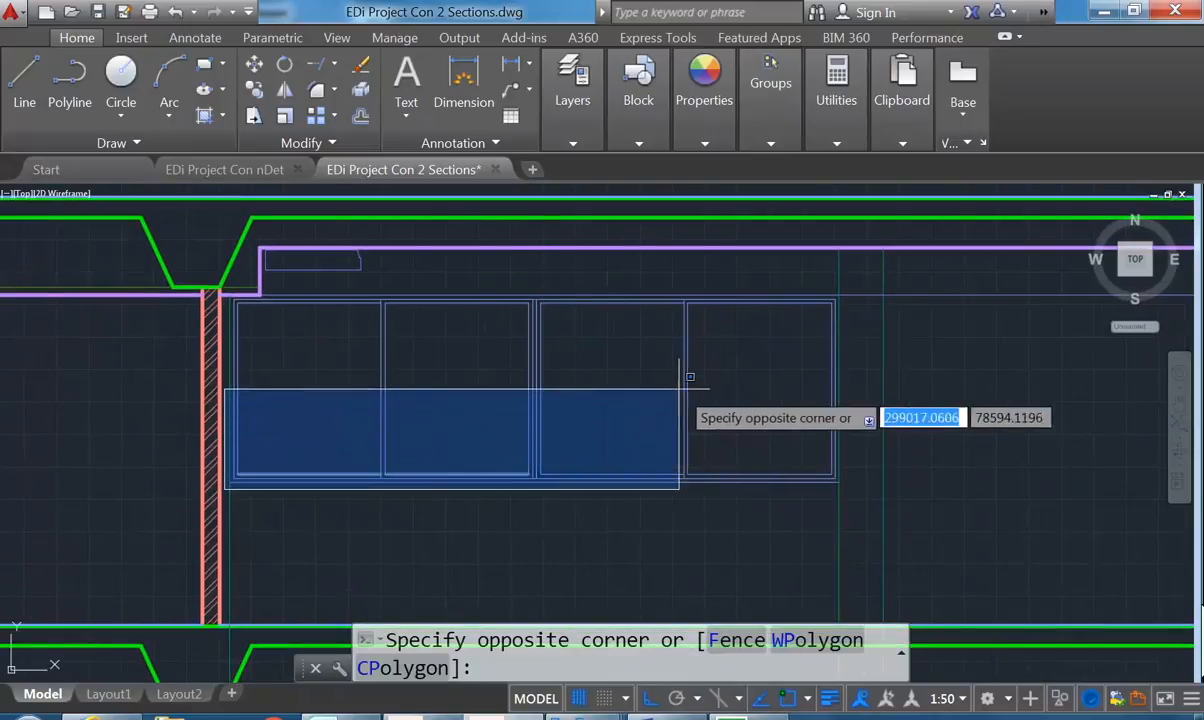
{"action": "left_click", "coordinate": [859, 277]}
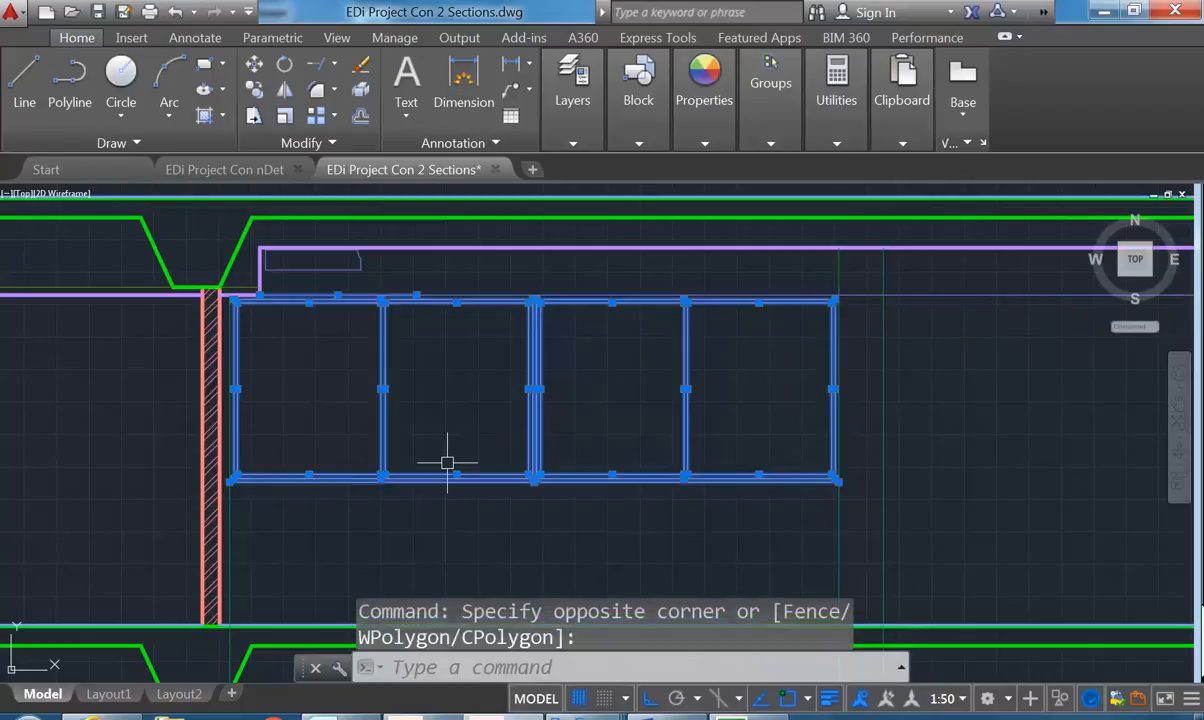
{"action": "scroll", "coordinate": [281, 272], "scroll_direction": "up", "scroll_amount": 4}
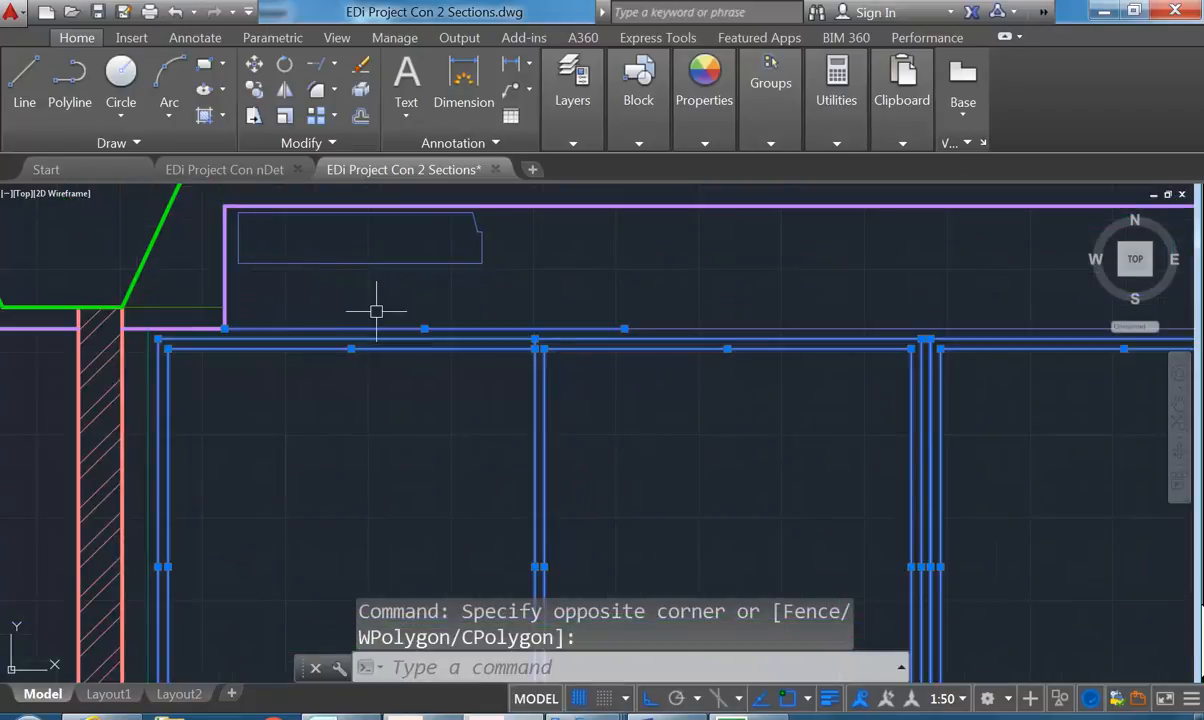
{"action": "left_click", "coordinate": [335, 306]}
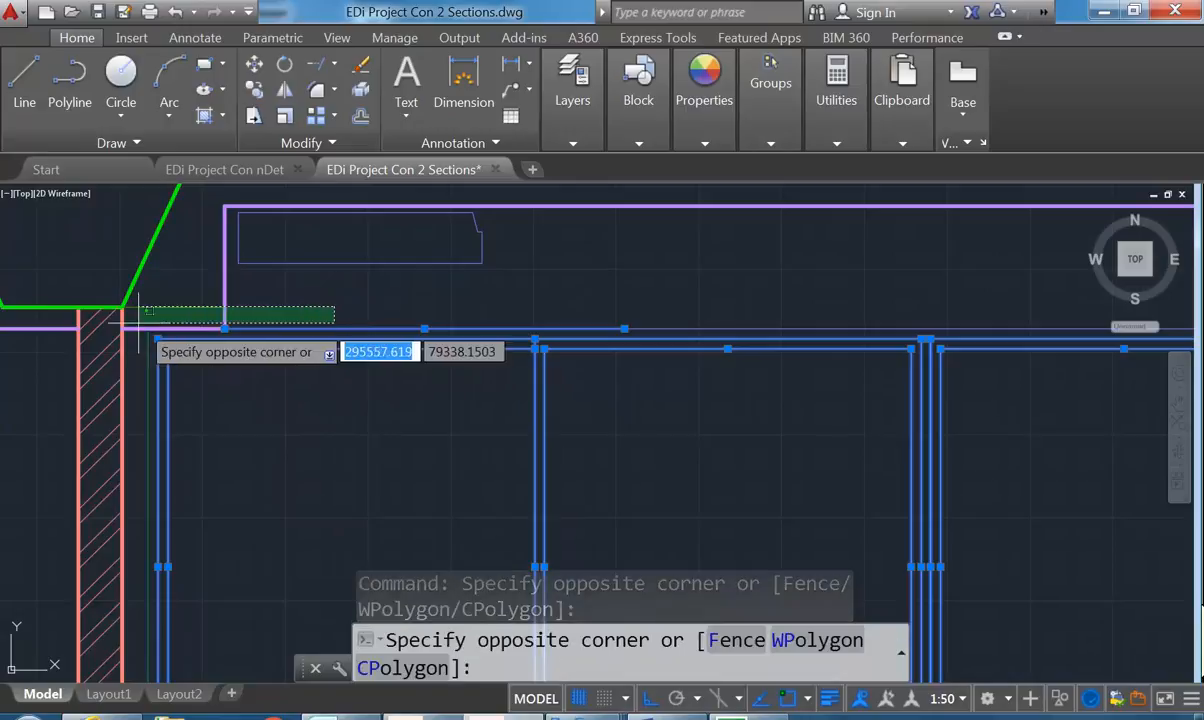
{"action": "left_click", "coordinate": [166, 318], "text": "shift"}
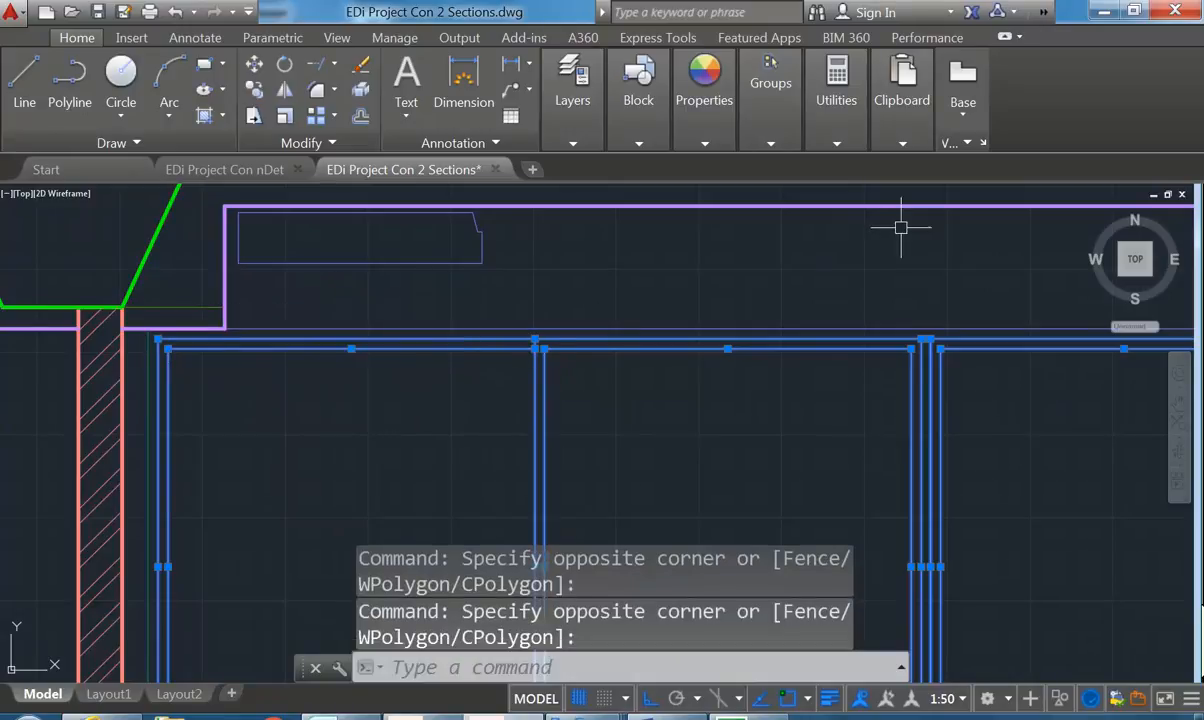
{"action": "scroll", "coordinate": [901, 224], "scroll_direction": "down", "scroll_amount": 5}
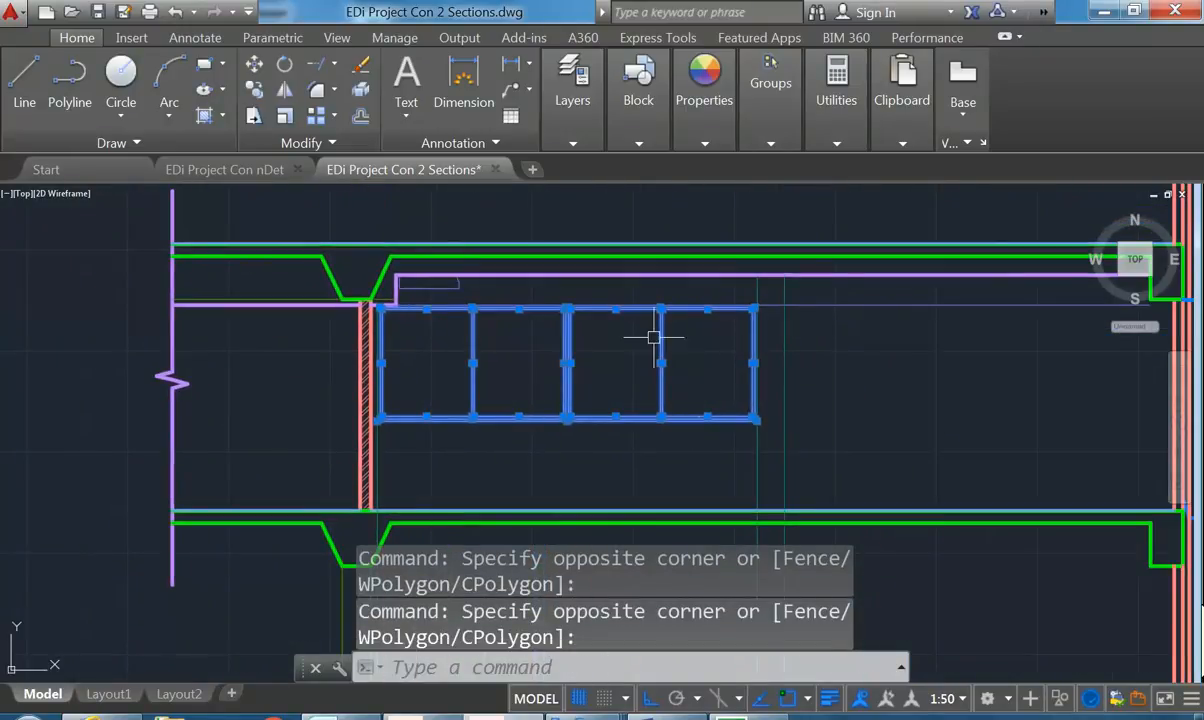
{"action": "left_click", "coordinate": [254, 88]}
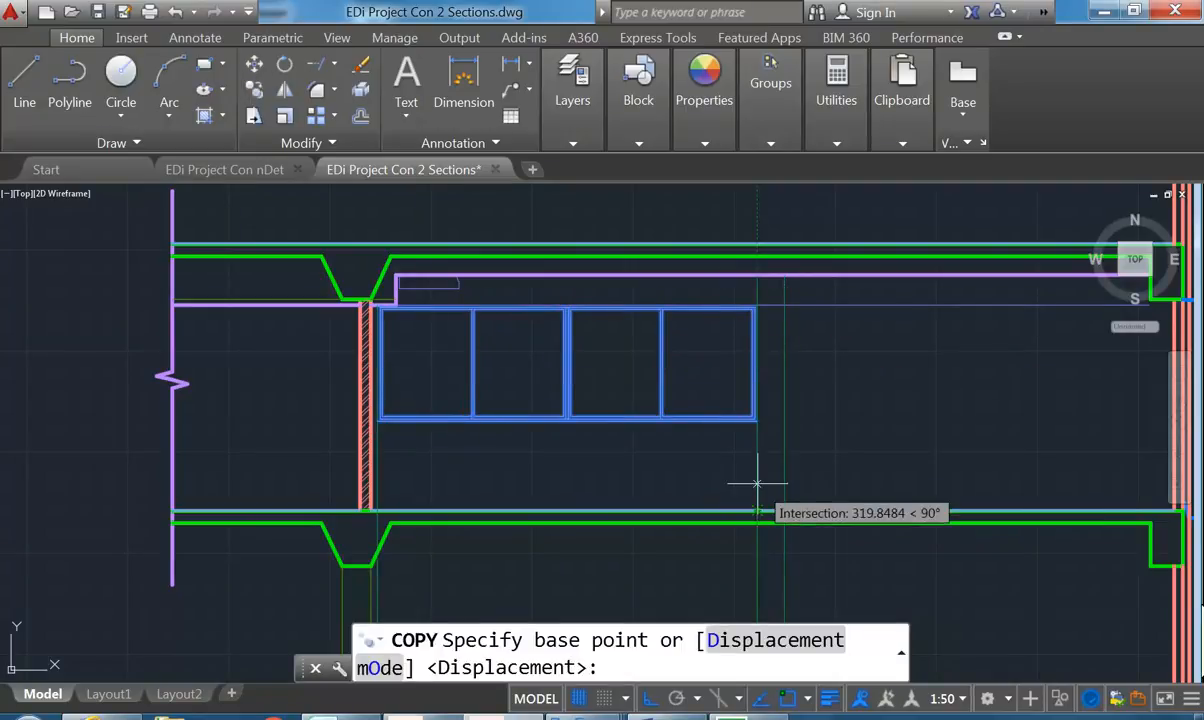
{"action": "scroll", "coordinate": [771, 488], "scroll_direction": "up", "scroll_amount": 5}
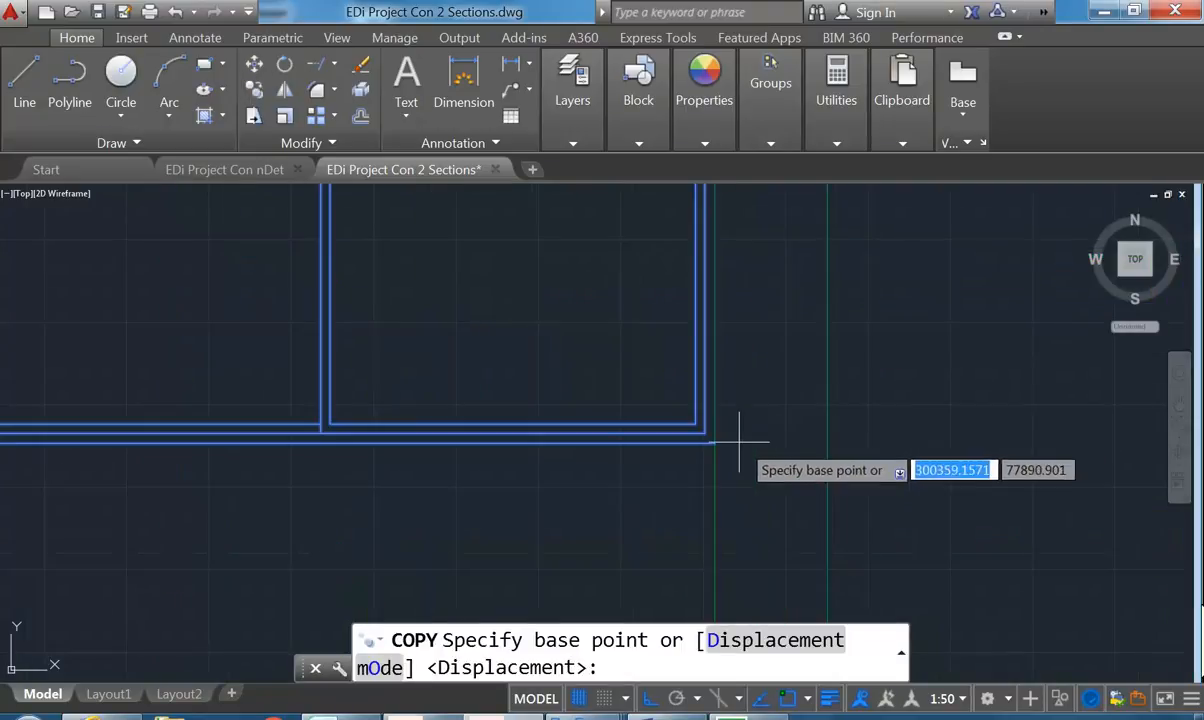
{"action": "left_click", "coordinate": [714, 443]}
{"action": "scroll", "coordinate": [930, 408], "scroll_direction": "down", "scroll_amount": 5}
{"action": "middle_click_drag", "start_coordinate": [885, 407], "coordinate": [710, 411]}
{"action": "scroll", "coordinate": [752, 406], "scroll_direction": "up", "scroll_amount": 4}
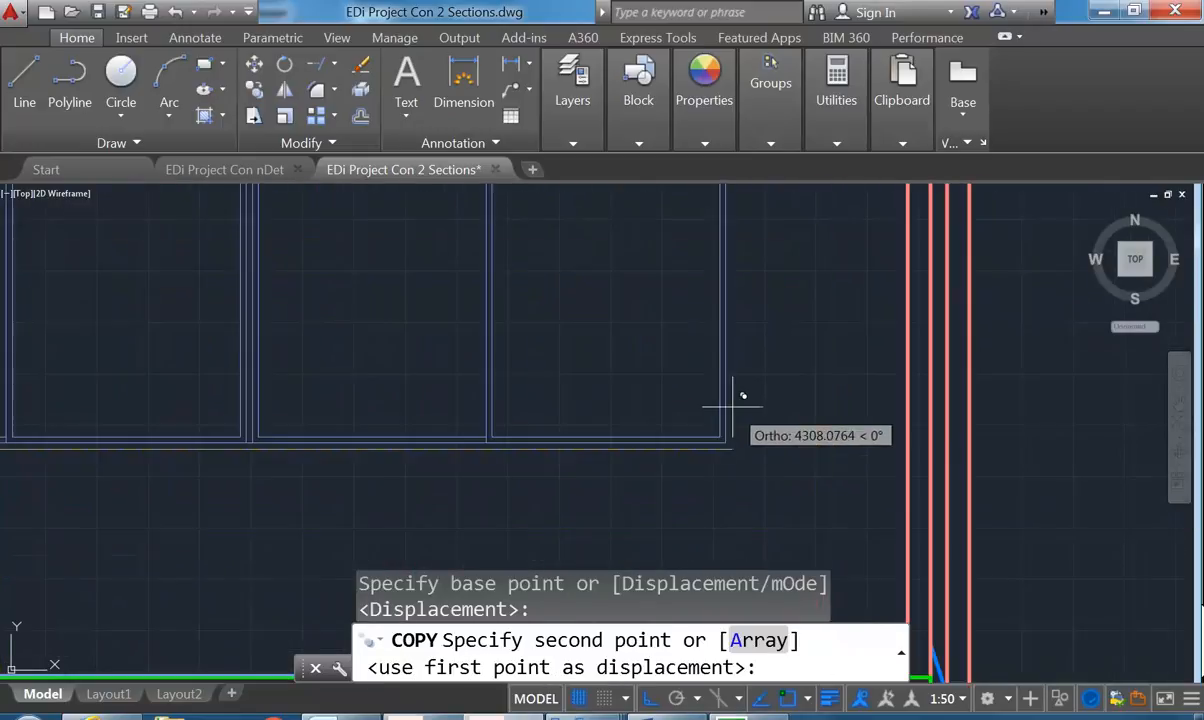
{"action": "left_click", "coordinate": [910, 440]}
{"action": "right_click", "coordinate": [795, 398]}
{"action": "left_click", "coordinate": [814, 409]}
Move the copied window horizontally so its lower frame line starts at the column's nearer vertical line
{"action": "scroll", "coordinate": [655, 370], "scroll_direction": "down", "scroll_amount": 6}
{"action": "middle_click_drag", "start_coordinate": [655, 370], "coordinate": [718, 379]}
{"action": "scroll", "coordinate": [556, 449], "scroll_direction": "up", "scroll_amount": 2}
{"action": "mouse_move", "coordinate": [554, 442]}
{"action": "middle_mouse_down"}
{"action": "mouse_move", "coordinate": [576, 435]}
{"action": "mouse_move", "coordinate": [548, 434]}
{"action": "middle_mouse_up"}
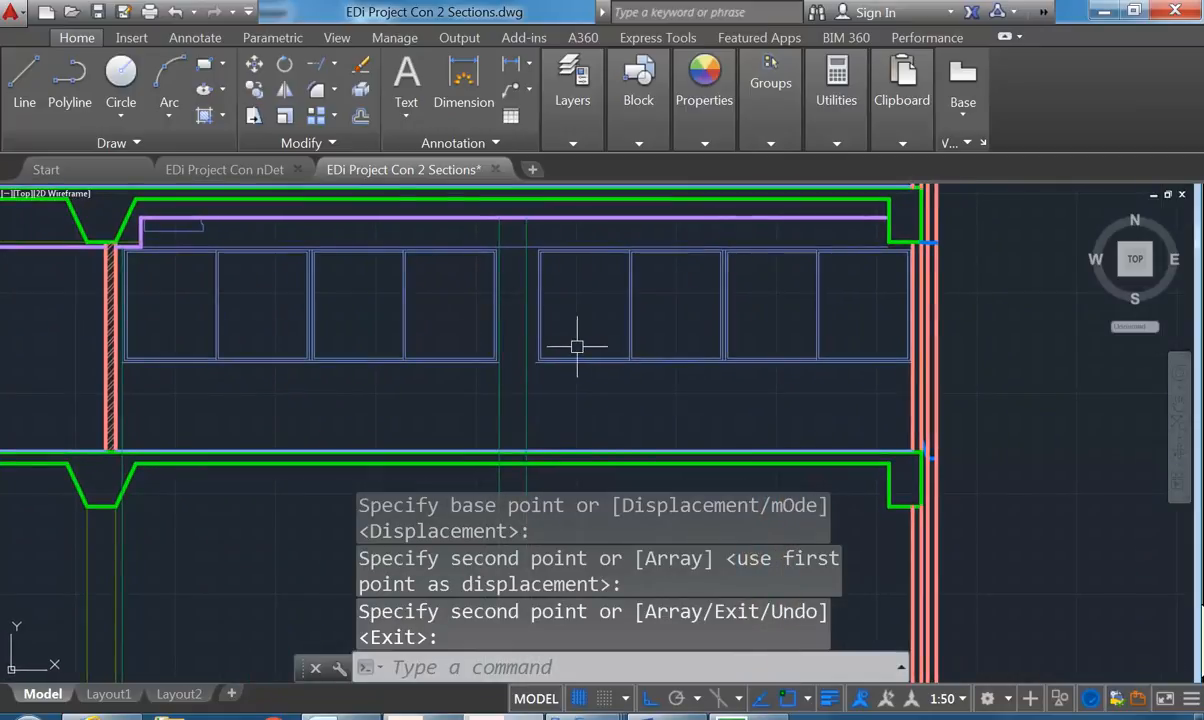
{"action": "middle_click_drag", "start_coordinate": [564, 391], "coordinate": [473, 408]}
{"action": "left_click", "coordinate": [442, 409]}
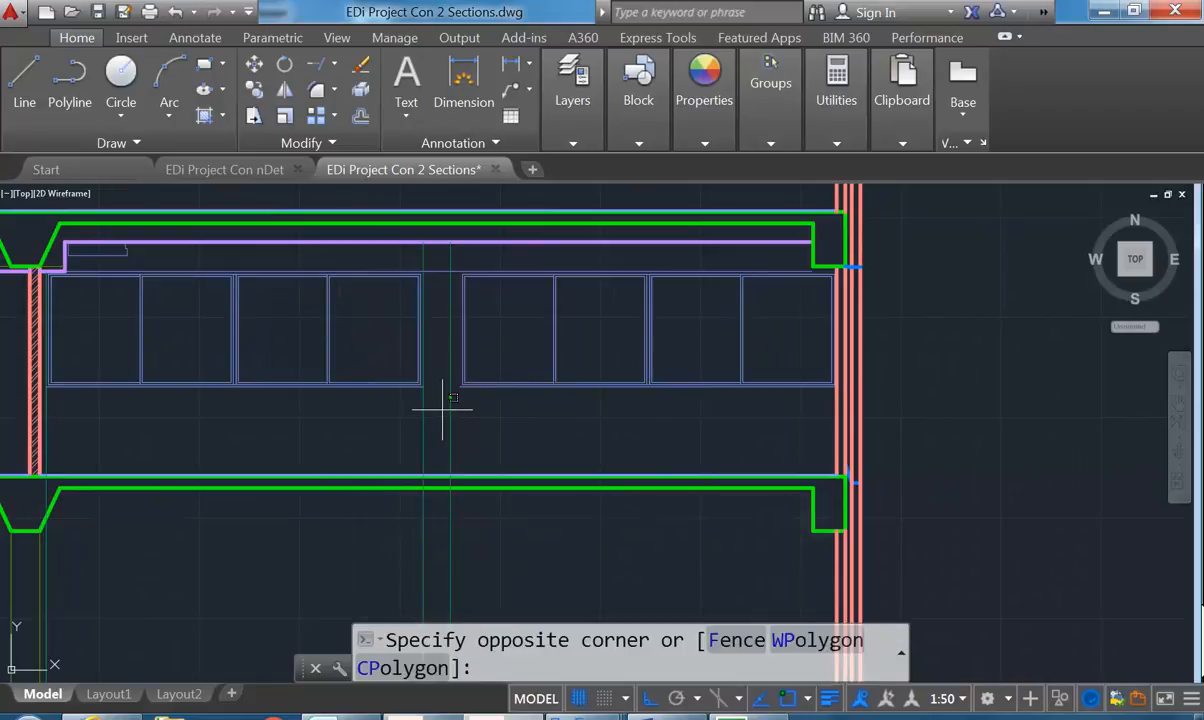
{"action": "scroll", "coordinate": [825, 271], "scroll_direction": "up", "scroll_amount": 2}
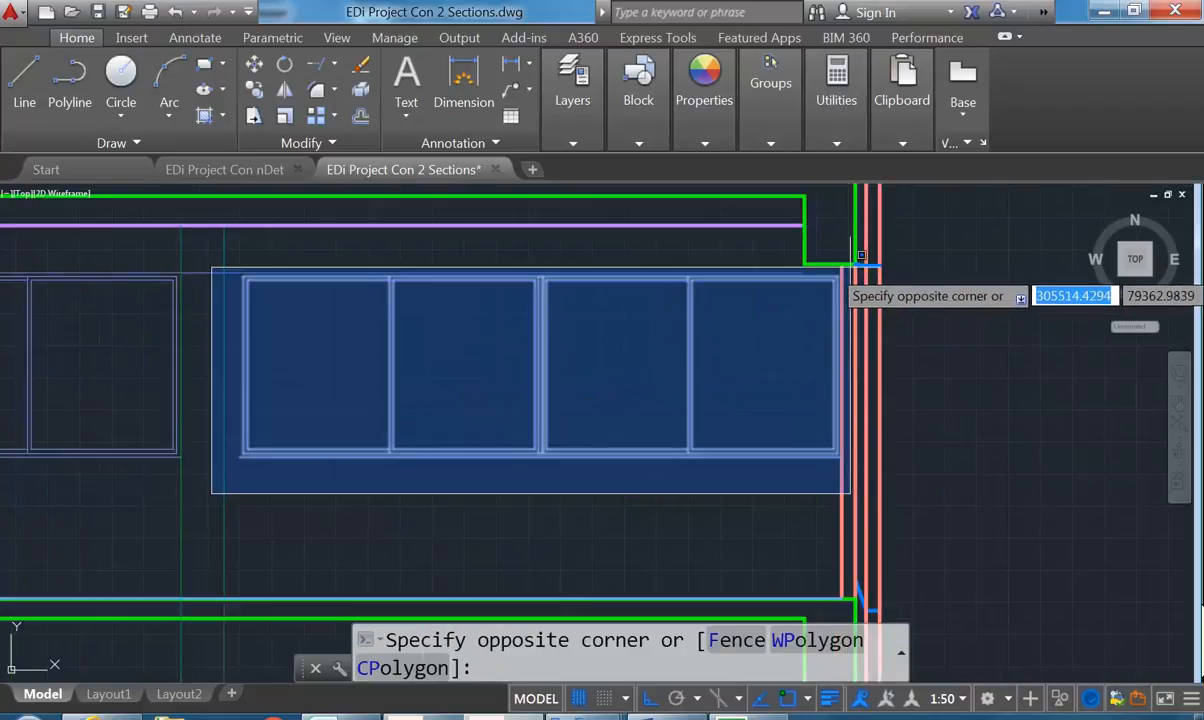
{"action": "left_click", "coordinate": [851, 263]}
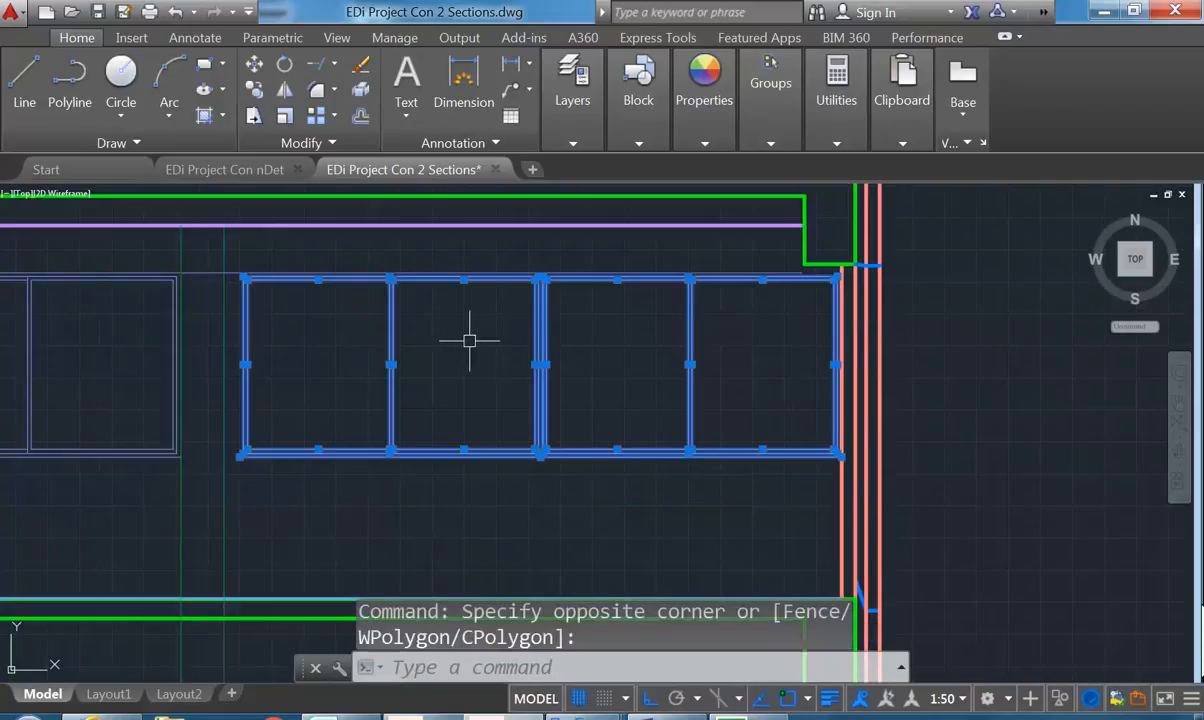
{"action": "middle_click_drag", "start_coordinate": [368, 334], "coordinate": [615, 344]}
{"action": "scroll", "coordinate": [518, 446], "scroll_direction": "up", "scroll_amount": 5}
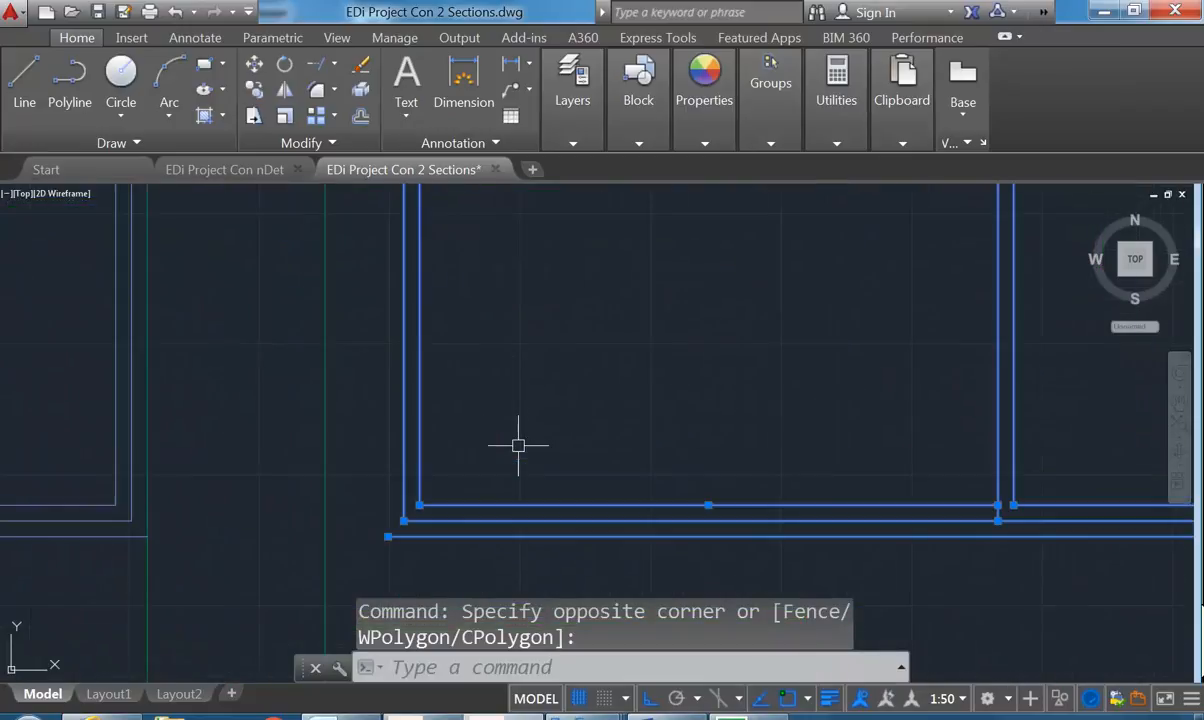
{"action": "left_click", "coordinate": [254, 66]}
{"action": "left_click", "coordinate": [403, 520]}
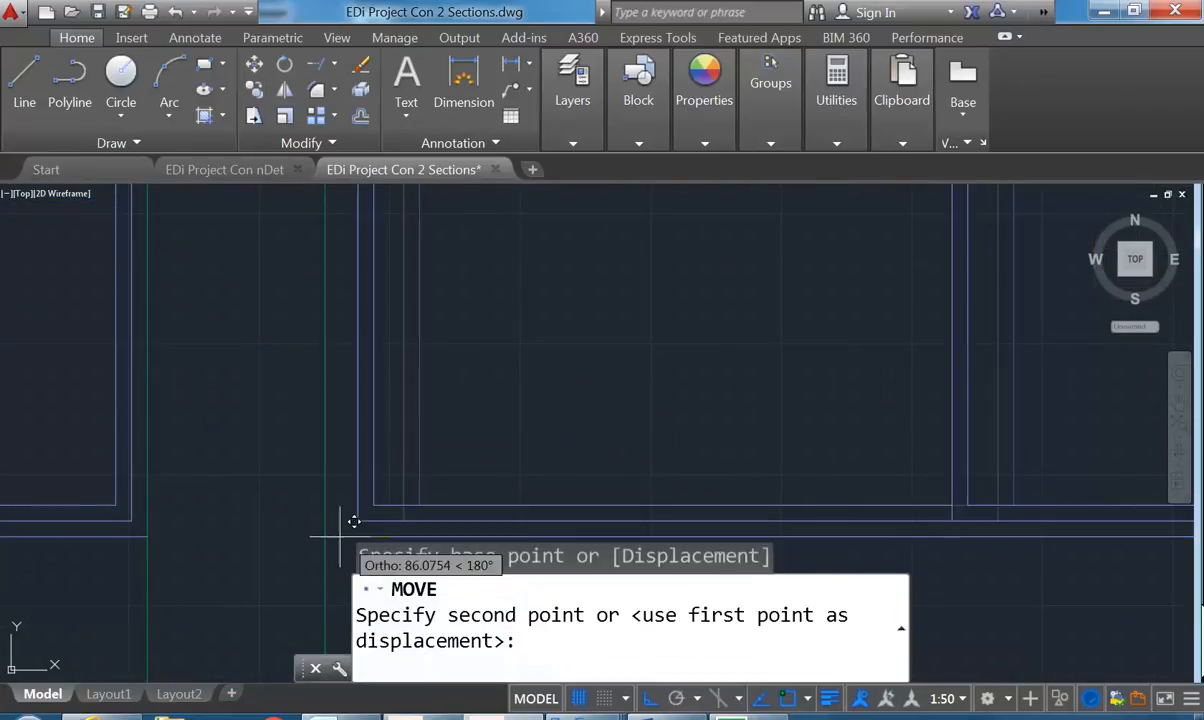
{"action": "left_click", "coordinate": [325, 537]}
Draw the missing vertical outer frame line upward from the copied window's lower frame line at its exterior-wall end
{"action": "scroll", "coordinate": [427, 392], "scroll_direction": "down", "scroll_amount": 5}
{"action": "middle_click_drag", "start_coordinate": [717, 385], "coordinate": [512, 350]}
{"action": "scroll", "coordinate": [576, 373], "scroll_direction": "up", "scroll_amount": 2}
{"action": "mouse_move", "coordinate": [570, 379]}
{"action": "middle_mouse_down"}
{"action": "mouse_move", "coordinate": [551, 384]}
{"action": "mouse_move", "coordinate": [551, 408]}
{"action": "middle_mouse_up"}
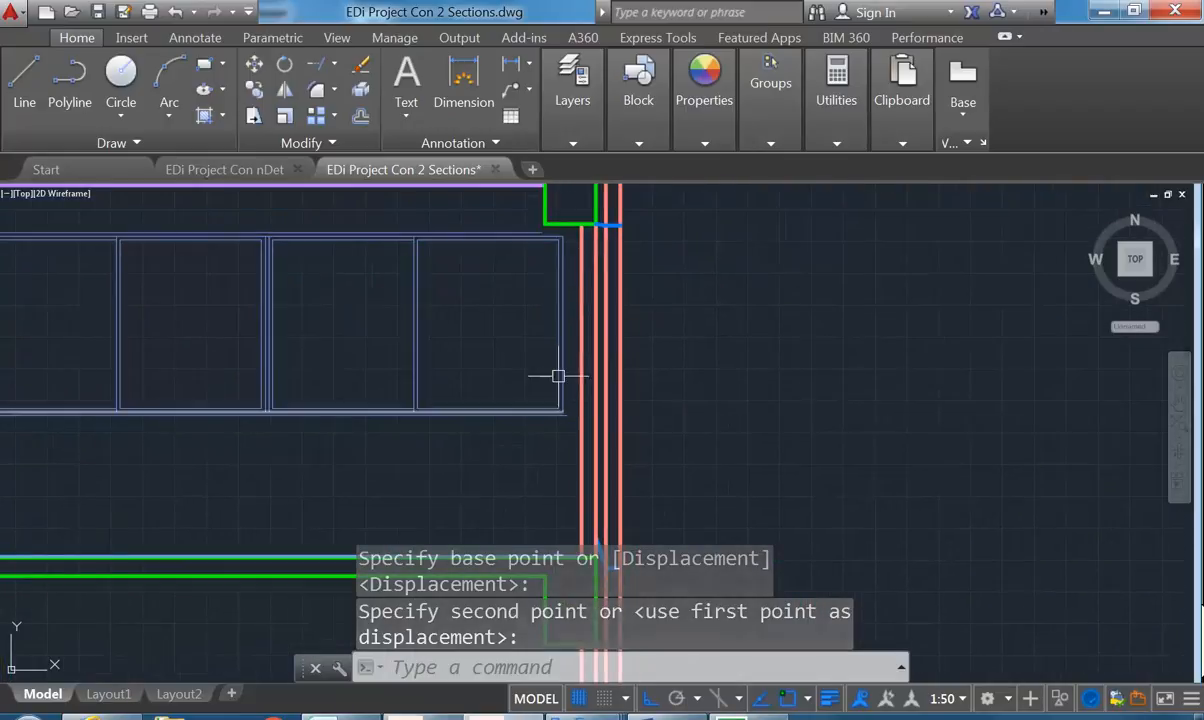
{"action": "scroll", "coordinate": [535, 370], "scroll_direction": "up", "scroll_amount": 2}
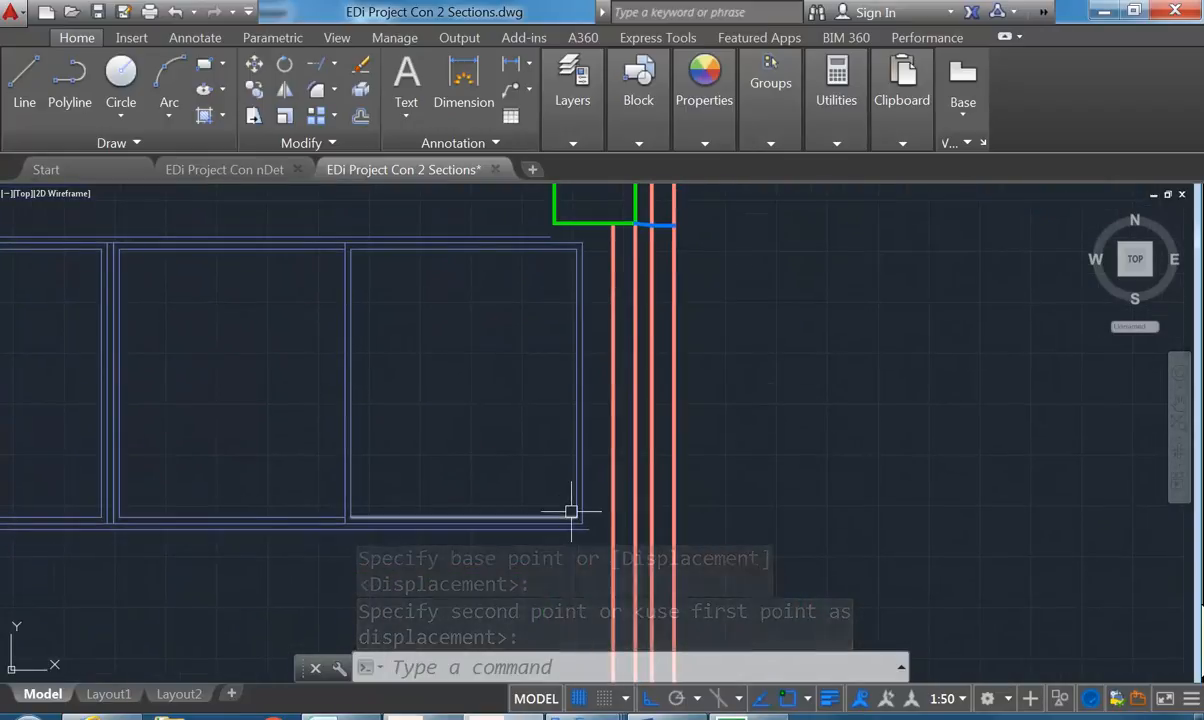
{"action": "middle_click_drag", "start_coordinate": [581, 510], "coordinate": [575, 507]}
{"action": "left_click", "coordinate": [33, 112]}
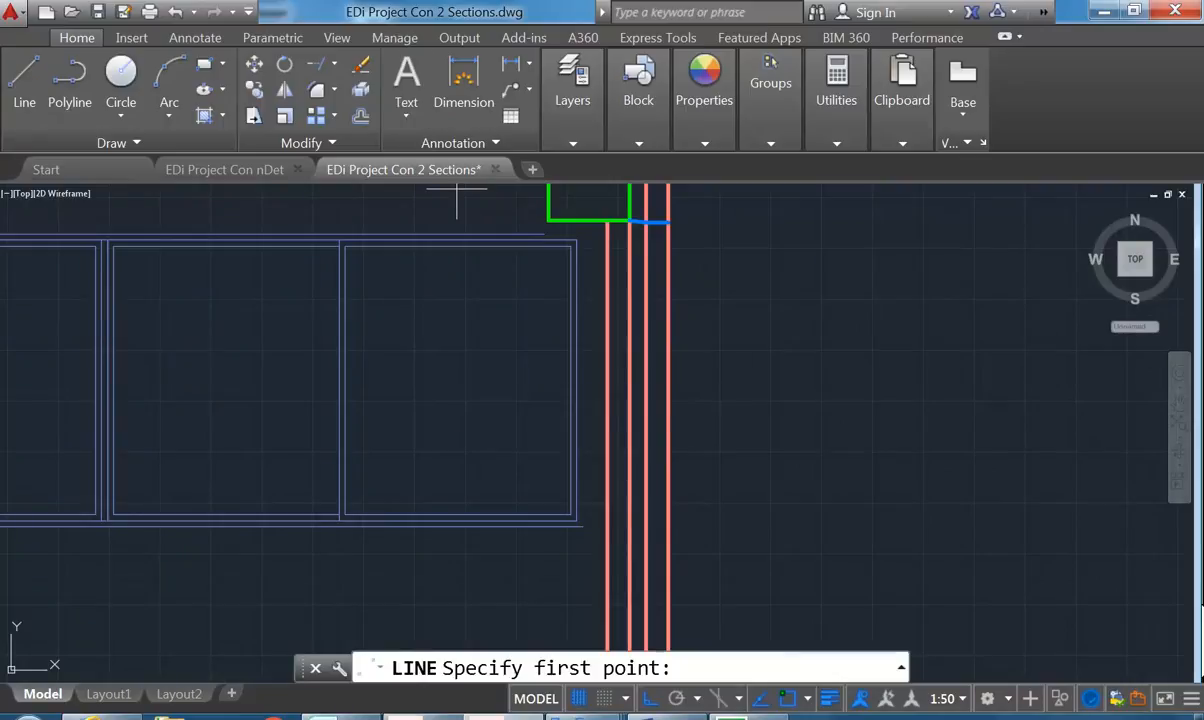
{"action": "left_click", "coordinate": [580, 519]}
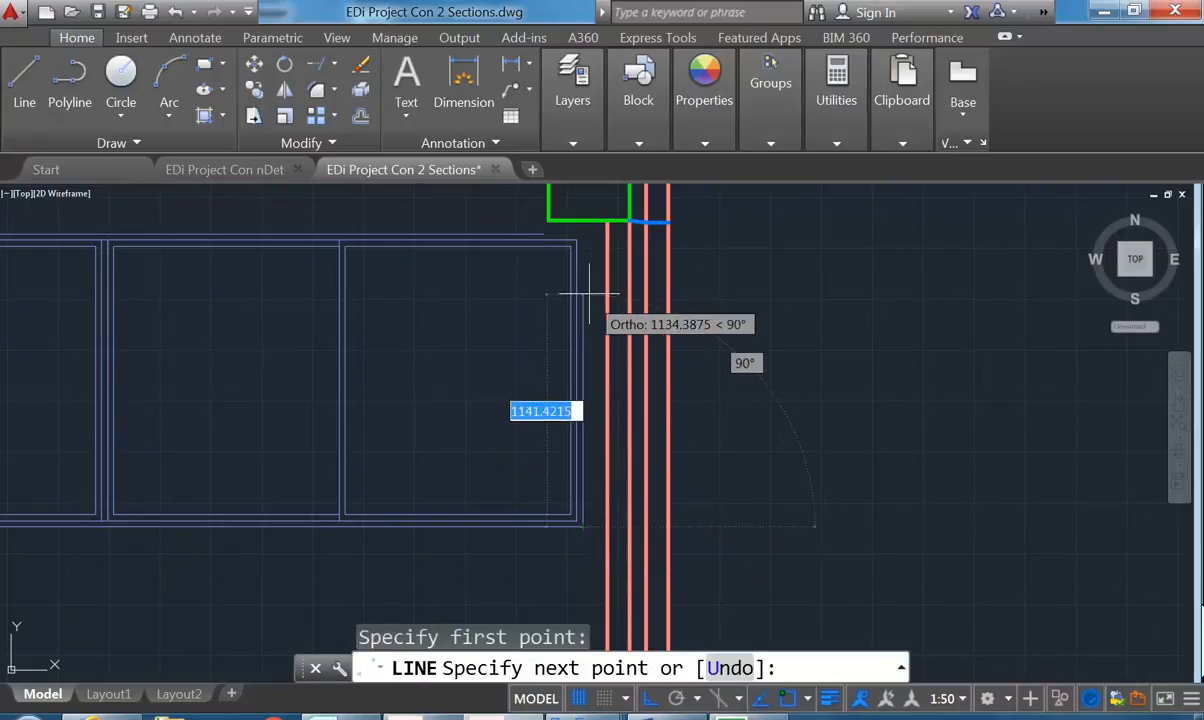
{"action": "left_click", "coordinate": [576, 240]}
{"action": "type", "text": "u"}
{"action": "key", "text": "Return"}
{"action": "left_click", "coordinate": [704, 233]}
{"action": "key", "text": "Return"}
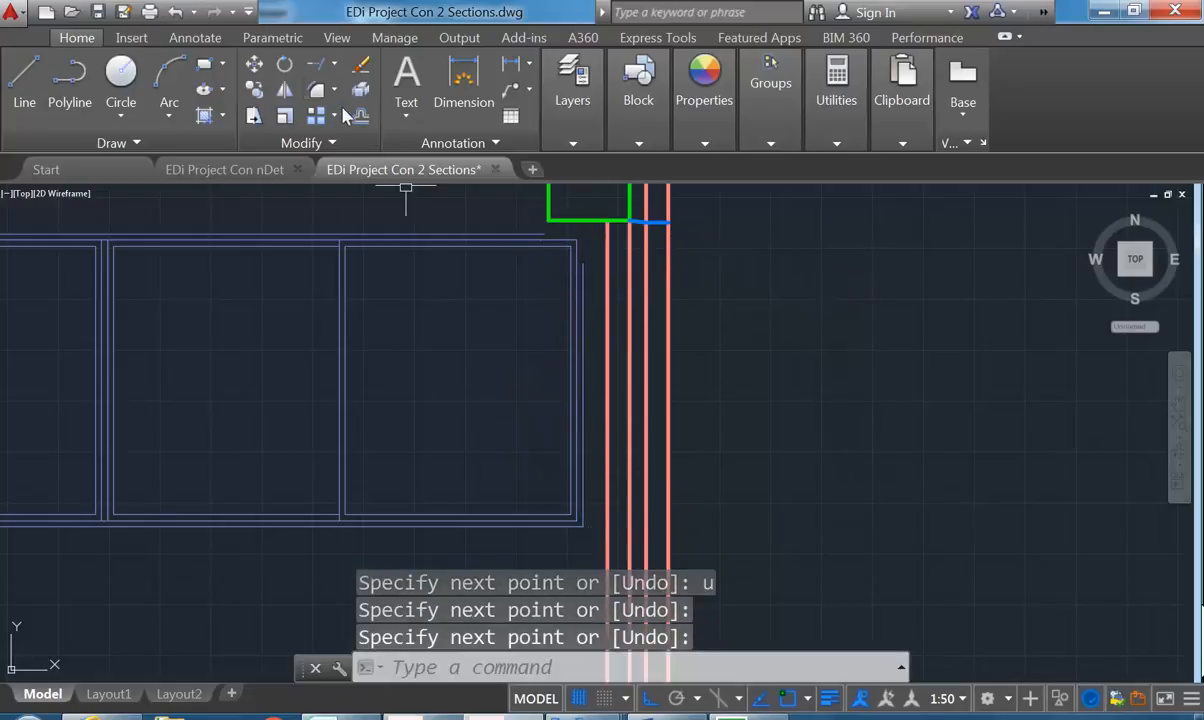
Fillet the upper frame line with the new vertical frame line to close the copied window's upper corner
{"action": "left_click", "coordinate": [318, 91]}
{"action": "left_click", "coordinate": [527, 230]}
{"action": "left_click", "coordinate": [584, 374]}
Erase the upper frame line that runs across the column and undo the erasure
{"action": "scroll", "coordinate": [414, 339], "scroll_direction": "down", "scroll_amount": 2}
{"action": "middle_click_drag", "start_coordinate": [414, 339], "coordinate": [648, 344]}
{"action": "scroll", "coordinate": [483, 351], "scroll_direction": "up", "scroll_amount": 1}
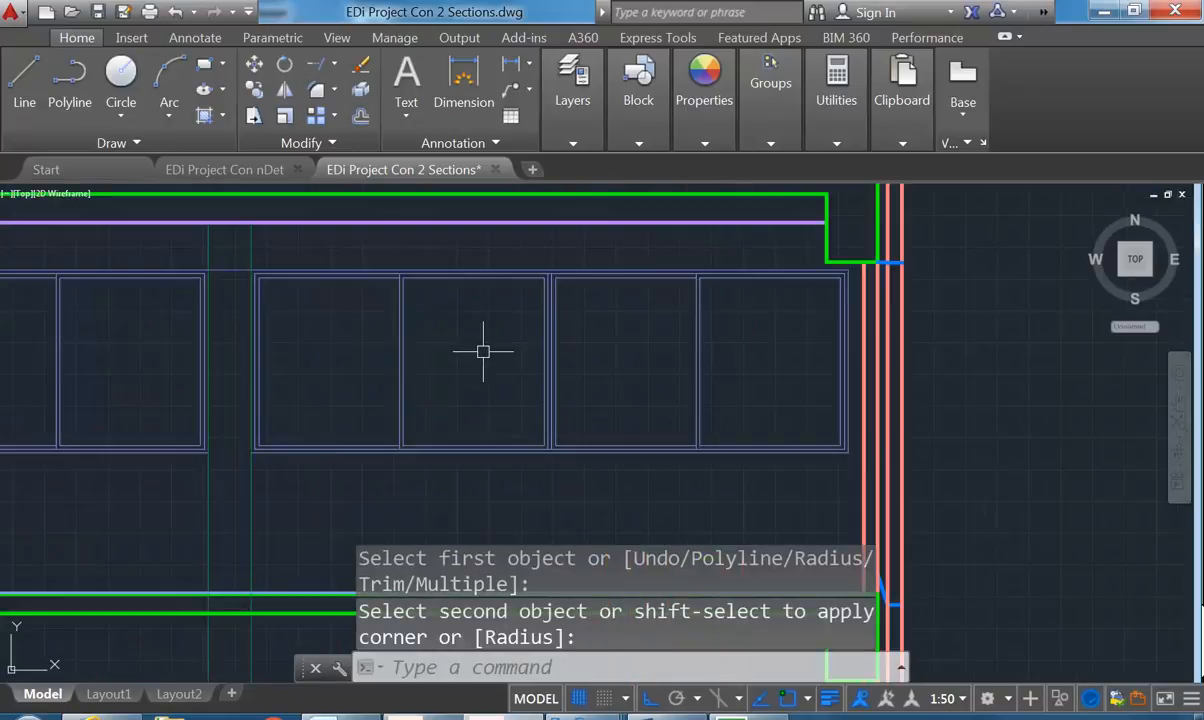
{"action": "middle_click_drag", "start_coordinate": [262, 345], "coordinate": [304, 349]}
{"action": "left_click", "coordinate": [271, 275]}
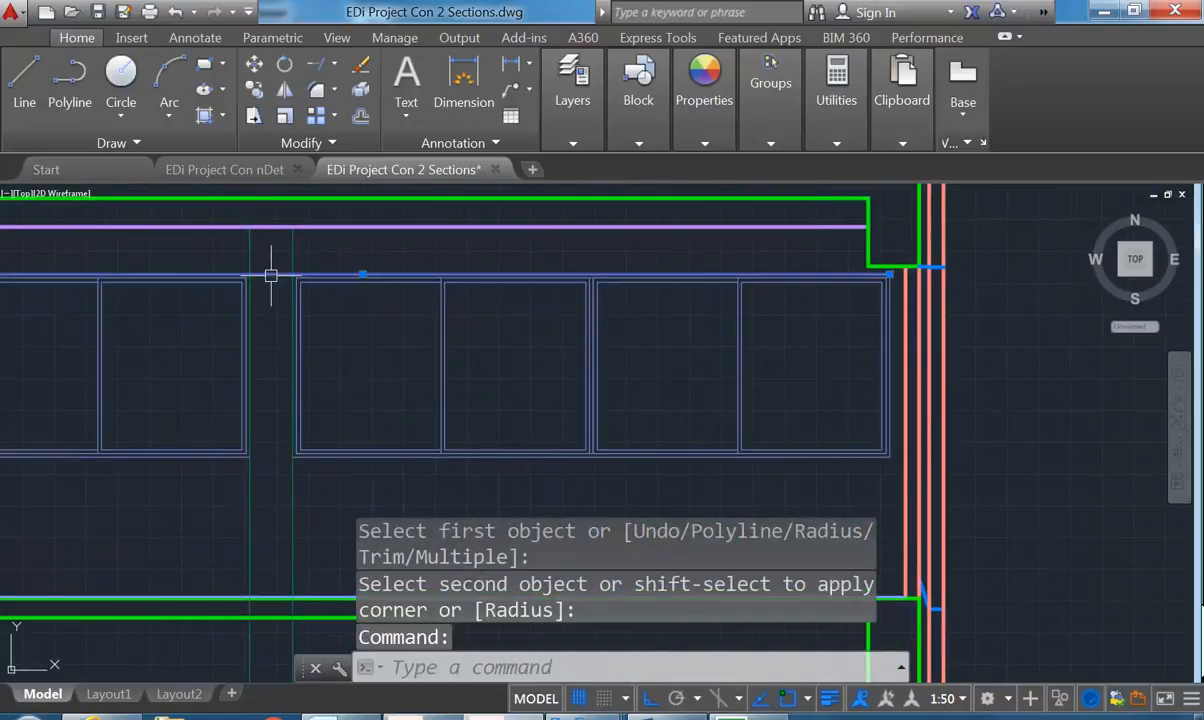
{"action": "key", "text": "Delete"}
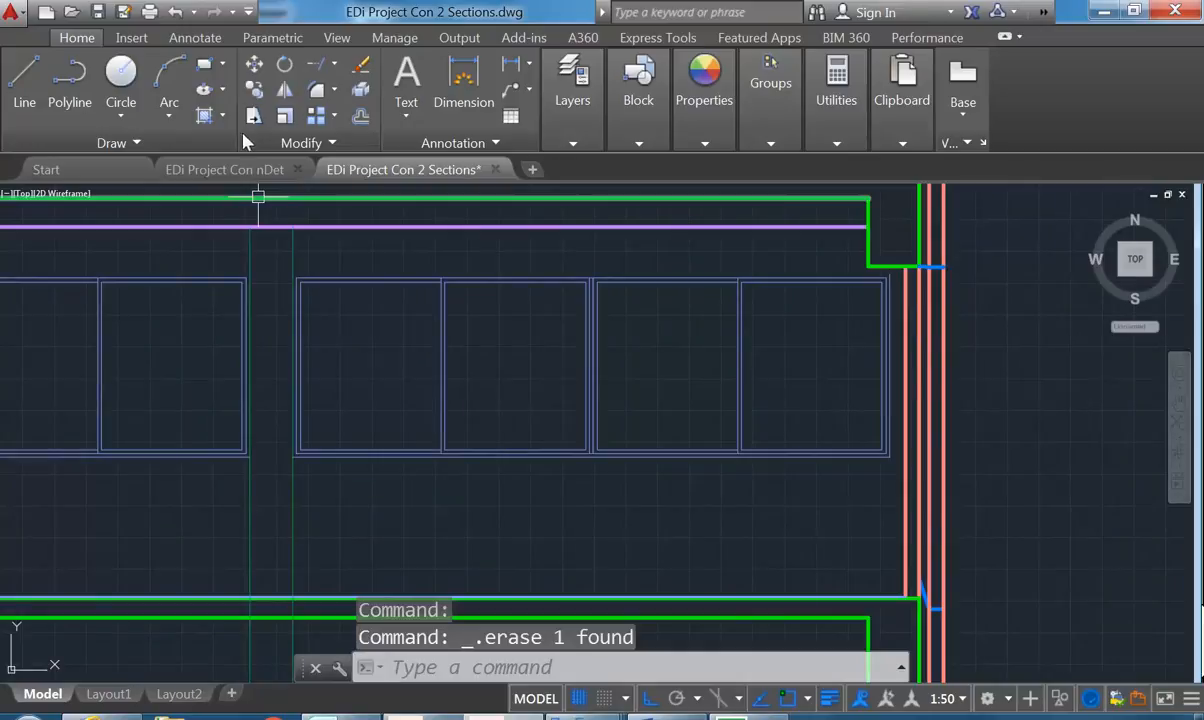
{"action": "left_click", "coordinate": [175, 12]}
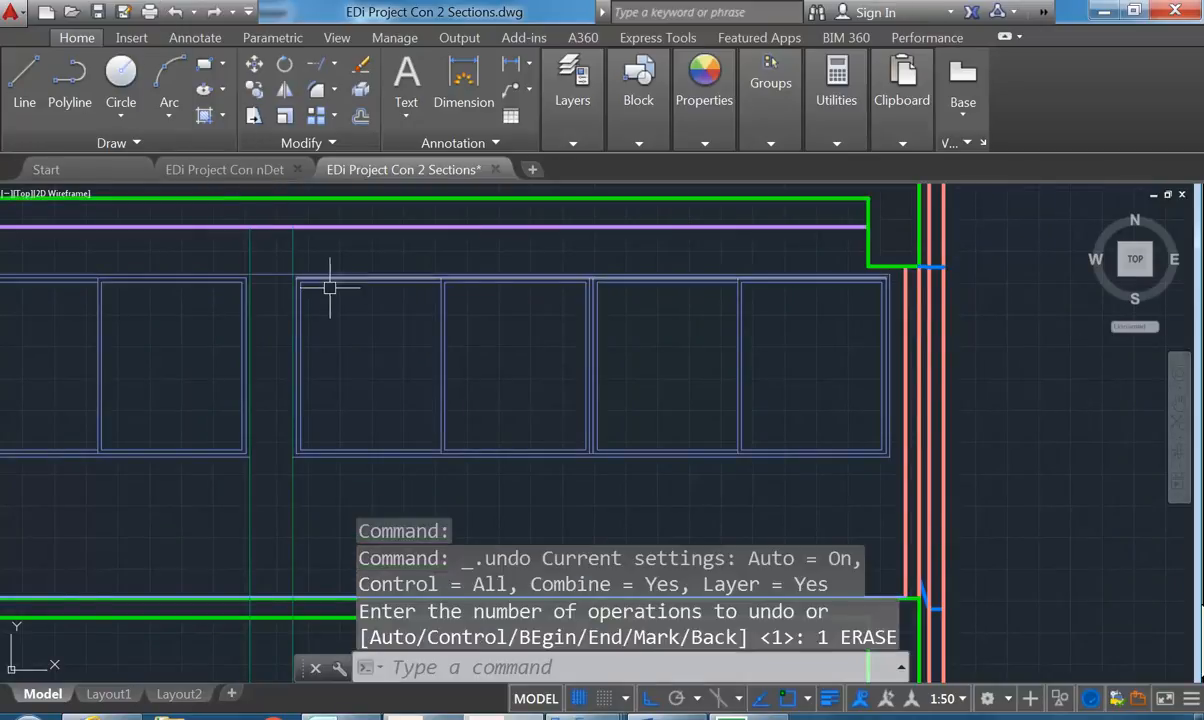
Try to edit the upper frame line between the two column lines with the Extend command
{"action": "left_click", "coordinate": [320, 66]}
{"action": "key", "text": "Return"}
{"action": "left_click", "coordinate": [279, 270]}
{"action": "right_click", "coordinate": [286, 281]}
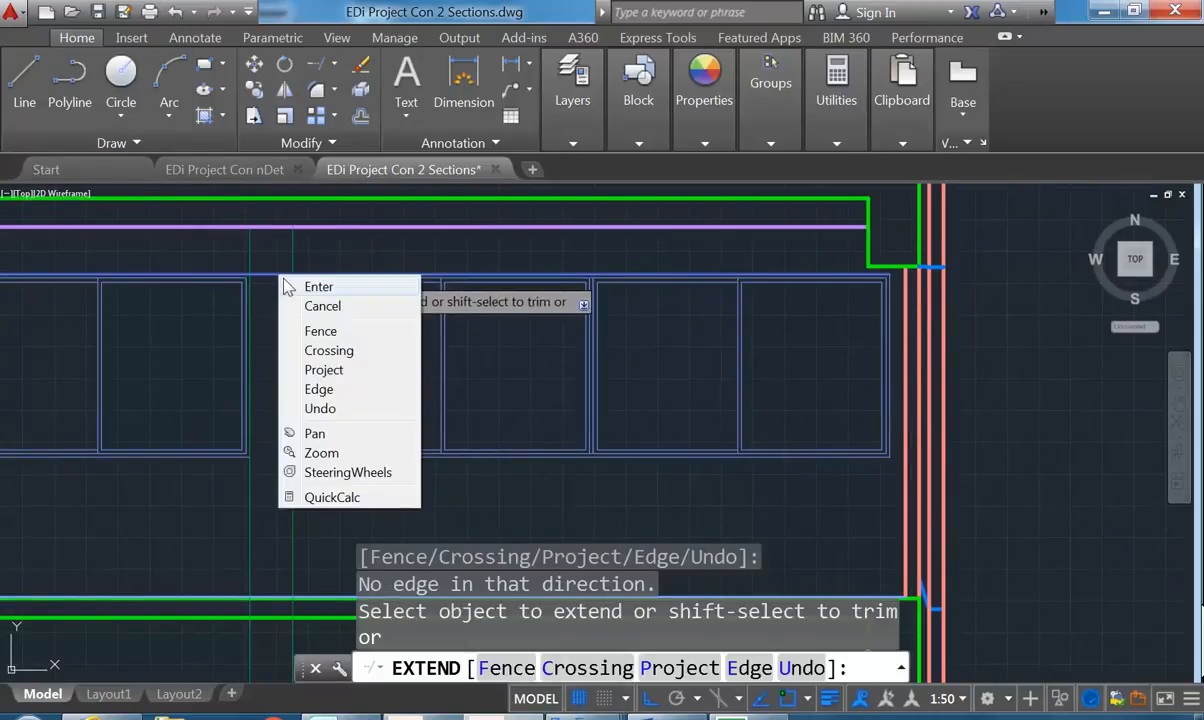
{"action": "left_click", "coordinate": [300, 305]}
Examine both windows and the column's projection lines in the building section and down to the plan
{"action": "scroll", "coordinate": [242, 309], "scroll_direction": "down", "scroll_amount": 3}
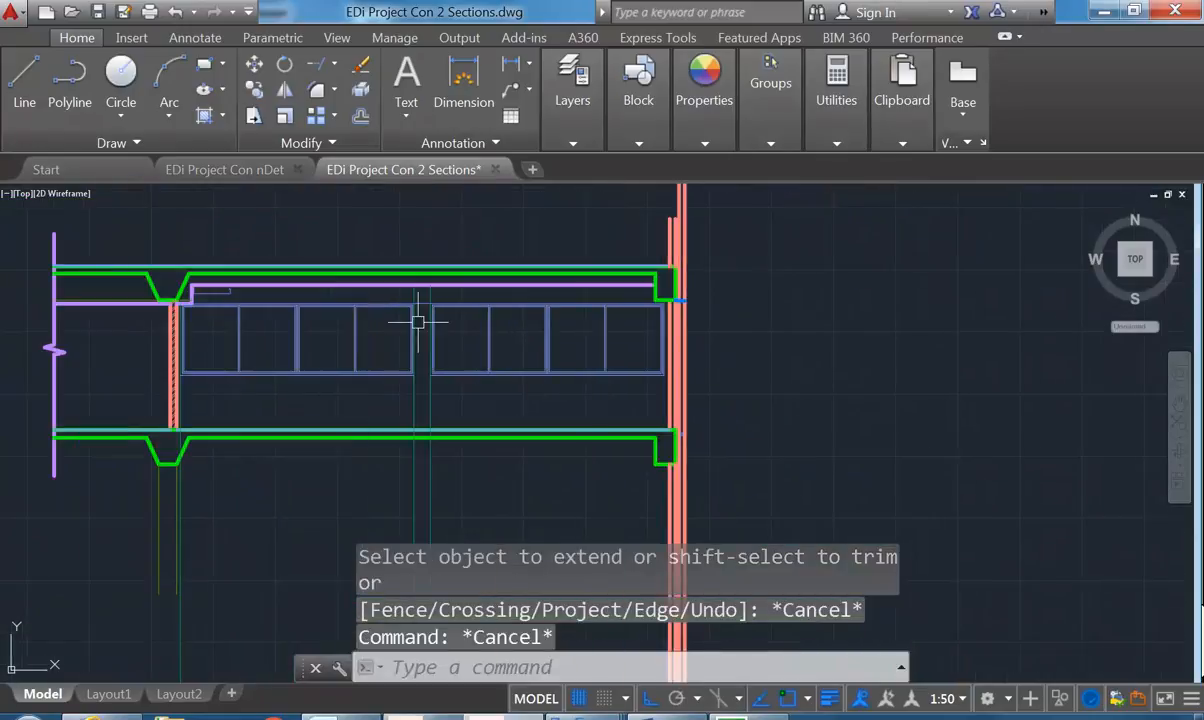
{"action": "scroll", "coordinate": [516, 323], "scroll_direction": "up", "scroll_amount": 3}
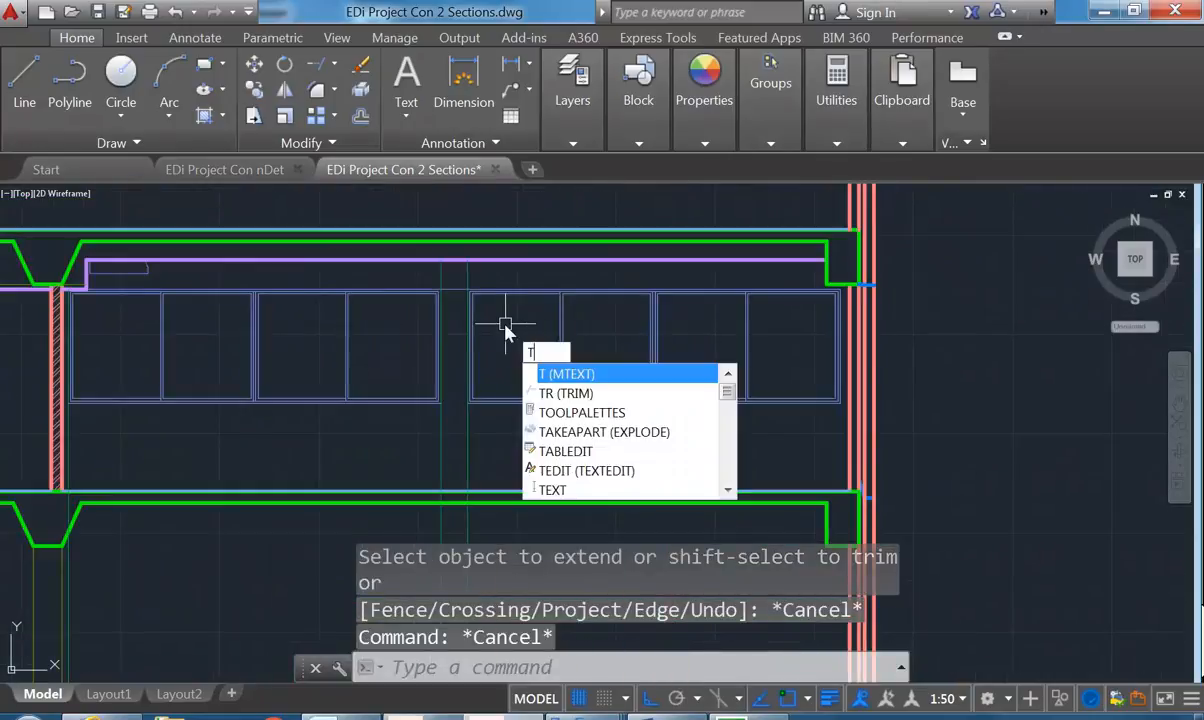
{"action": "key", "text": "Escape"}
{"action": "key", "text": "Escape"}
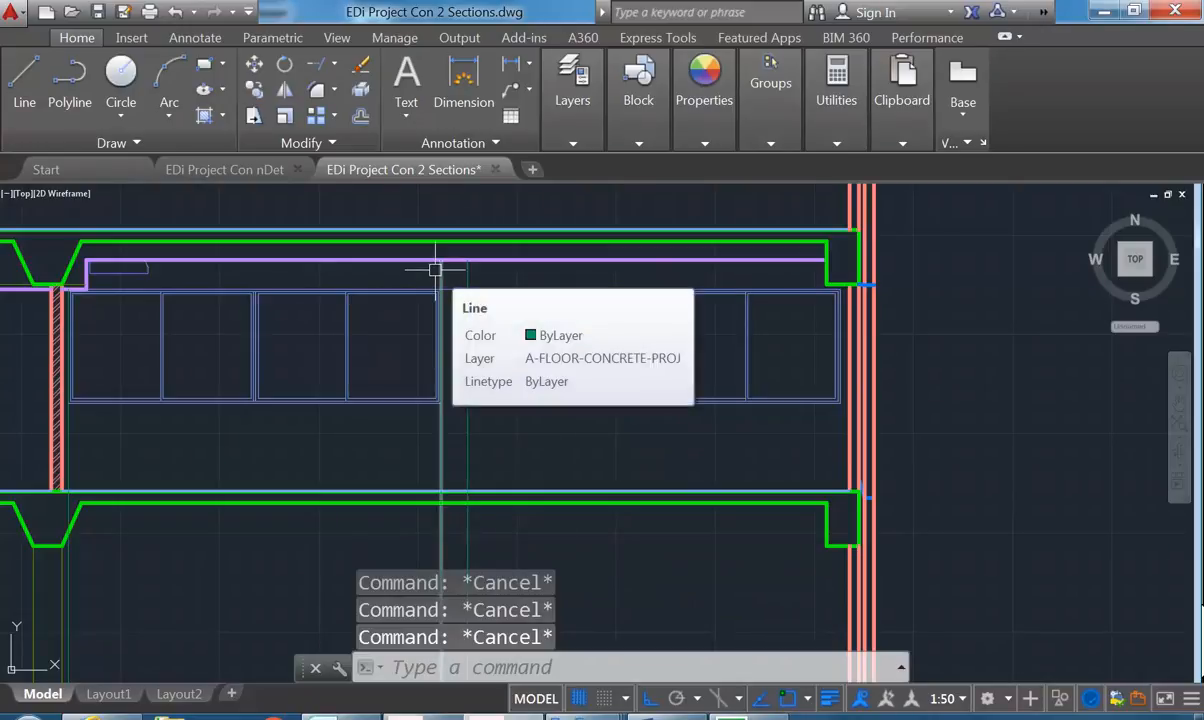
{"action": "middle_click_drag", "start_coordinate": [261, 301], "coordinate": [393, 379]}
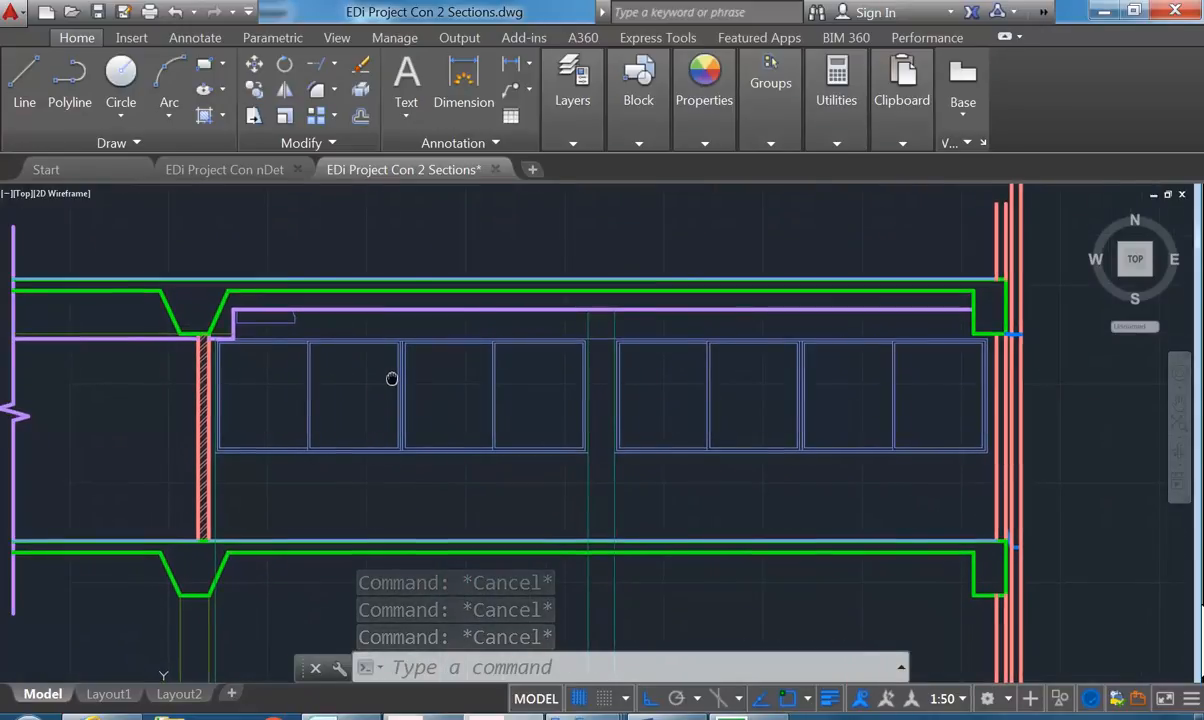
{"action": "scroll", "coordinate": [389, 305], "scroll_direction": "down", "scroll_amount": 4}
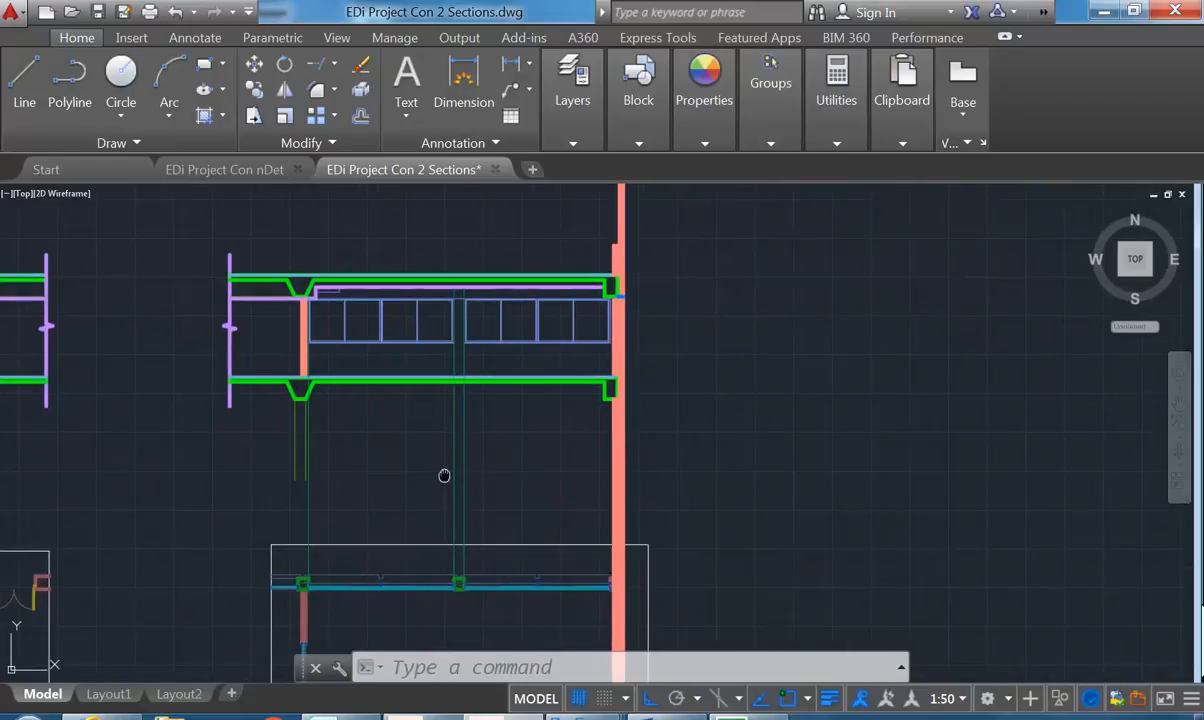
{"action": "middle_click_drag", "start_coordinate": [444, 474], "coordinate": [436, 461]}
{"action": "middle_click_drag", "start_coordinate": [458, 529], "coordinate": [485, 547]}
{"action": "scroll", "coordinate": [479, 277], "scroll_direction": "up", "scroll_amount": 4}
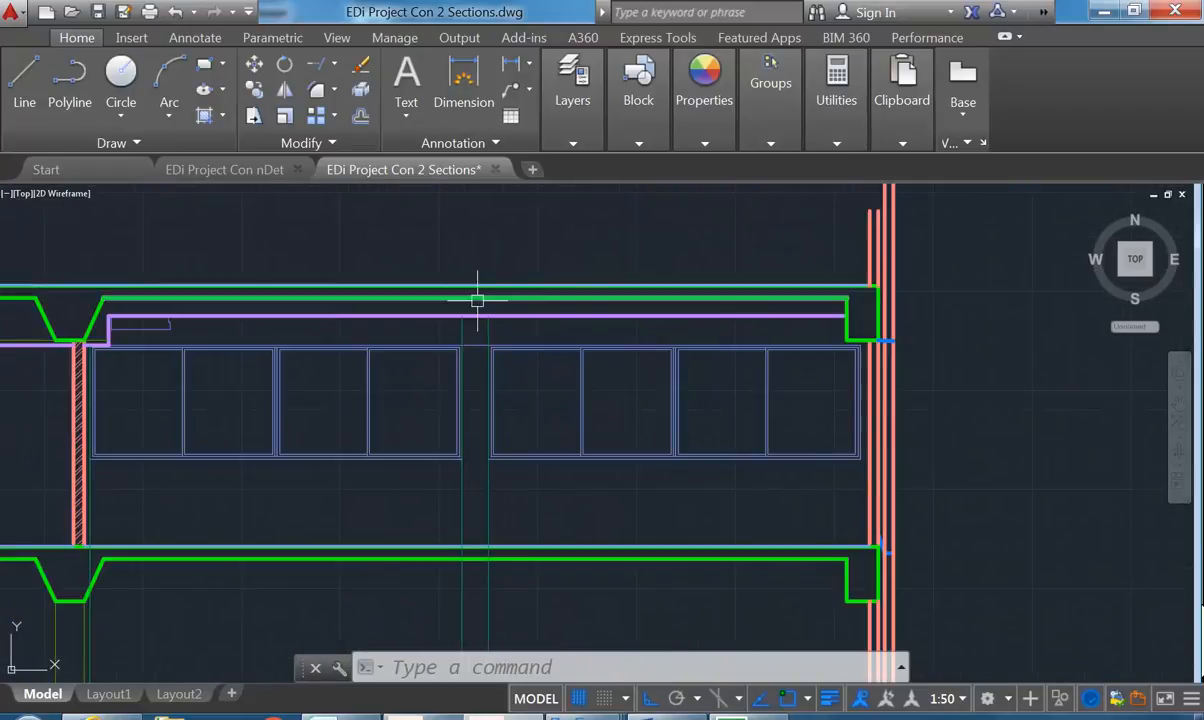
Copy the trapezoidal beam profile at the hatched wall 5120 horizontally so its lower corner meets the column between the windows
{"action": "middle_click_drag", "start_coordinate": [459, 341], "coordinate": [614, 361]}
{"action": "scroll", "coordinate": [333, 358], "scroll_direction": "up", "scroll_amount": 3}
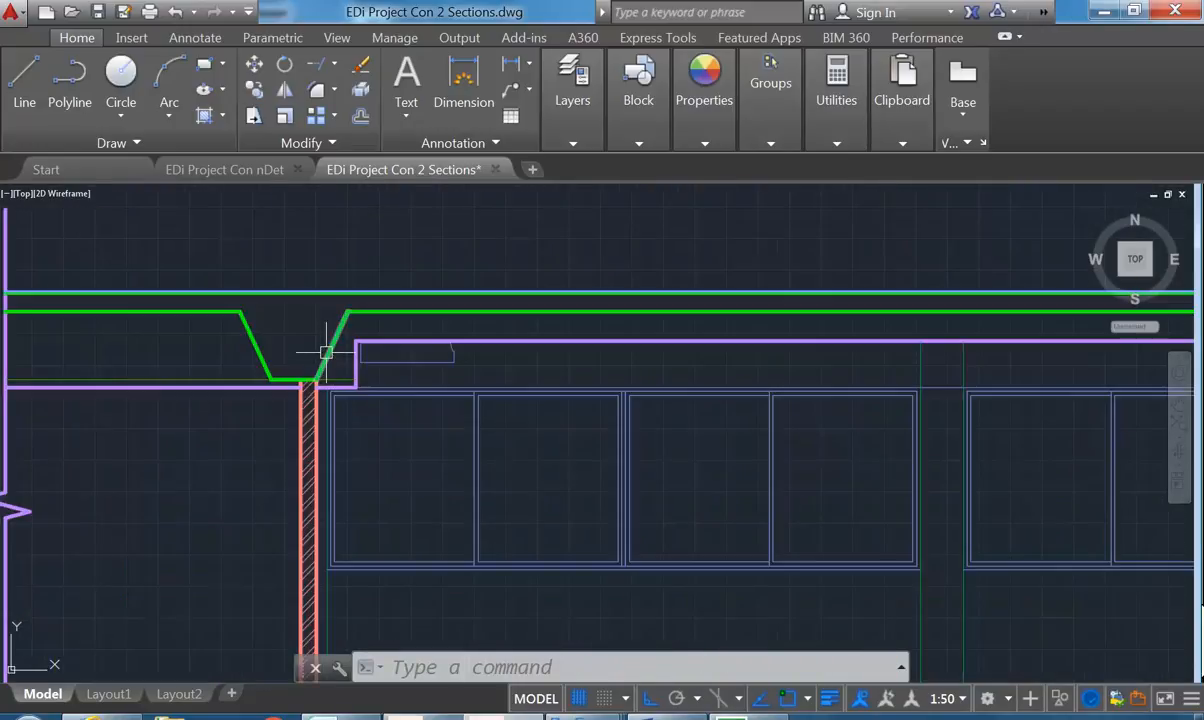
{"action": "left_click", "coordinate": [277, 375]}
{"action": "left_click", "coordinate": [282, 378]}
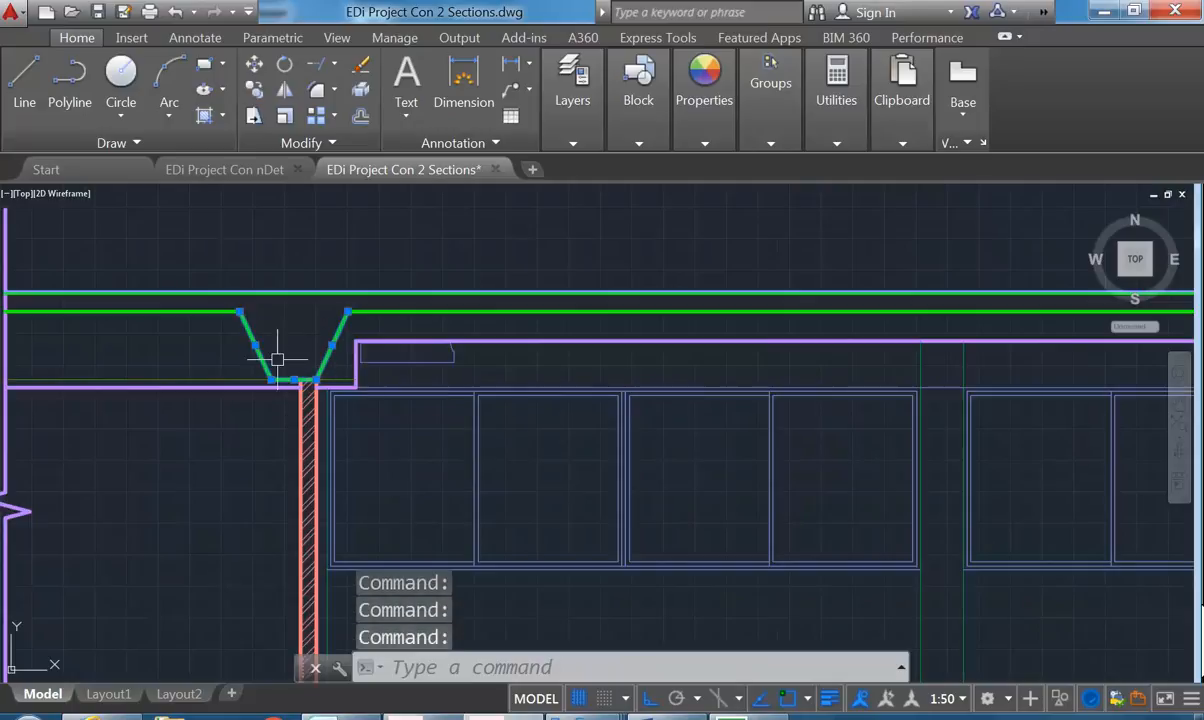
{"action": "scroll", "coordinate": [278, 357], "scroll_direction": "up", "scroll_amount": 5}
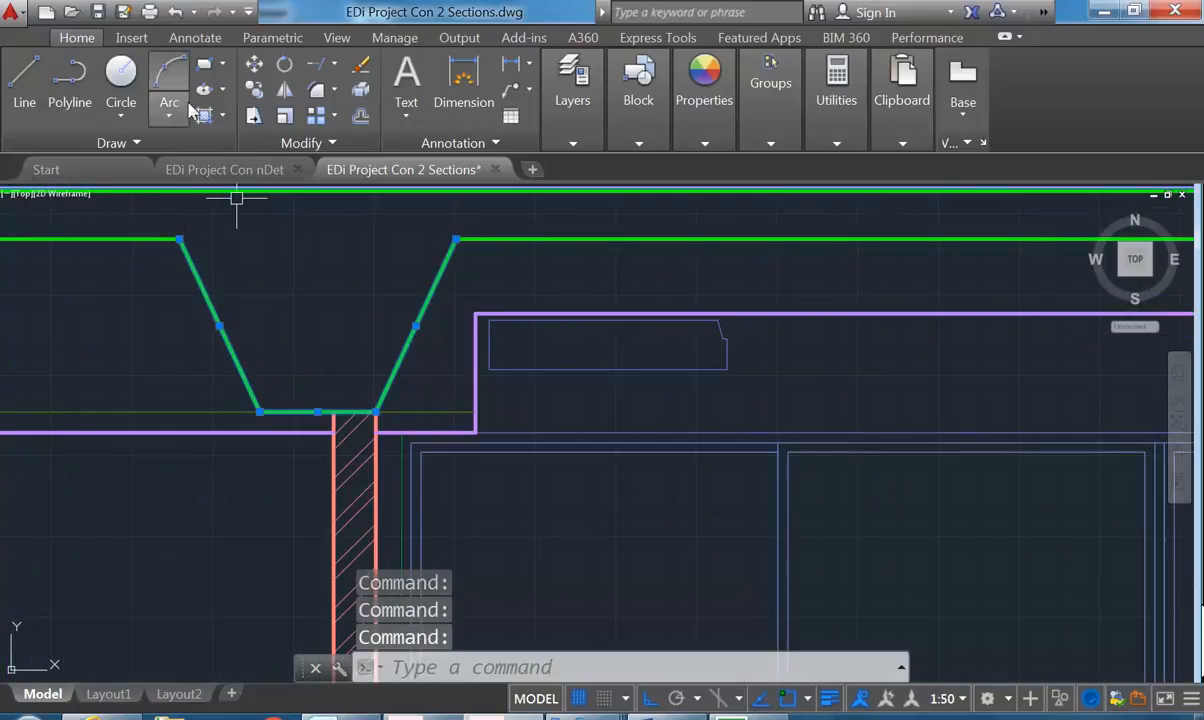
{"action": "left_click", "coordinate": [254, 89]}
{"action": "left_click", "coordinate": [376, 411]}
{"action": "scroll", "coordinate": [686, 433], "scroll_direction": "down", "scroll_amount": 4}
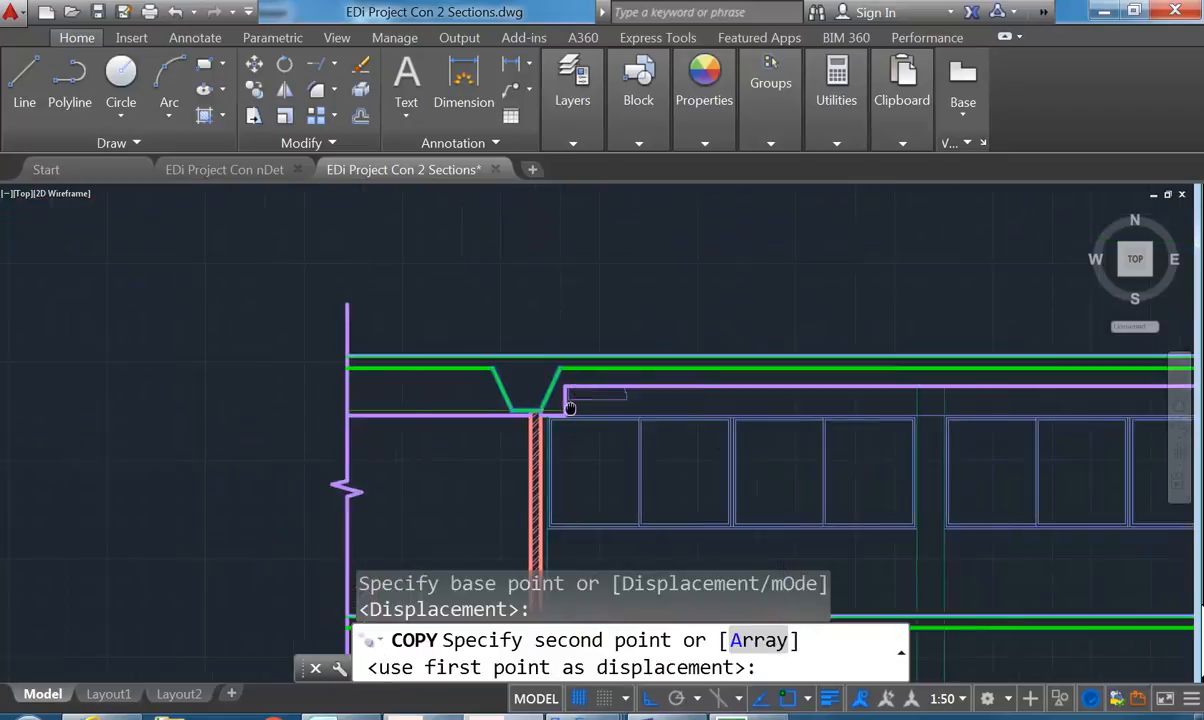
{"action": "scroll", "coordinate": [432, 365], "scroll_direction": "up", "scroll_amount": 5}
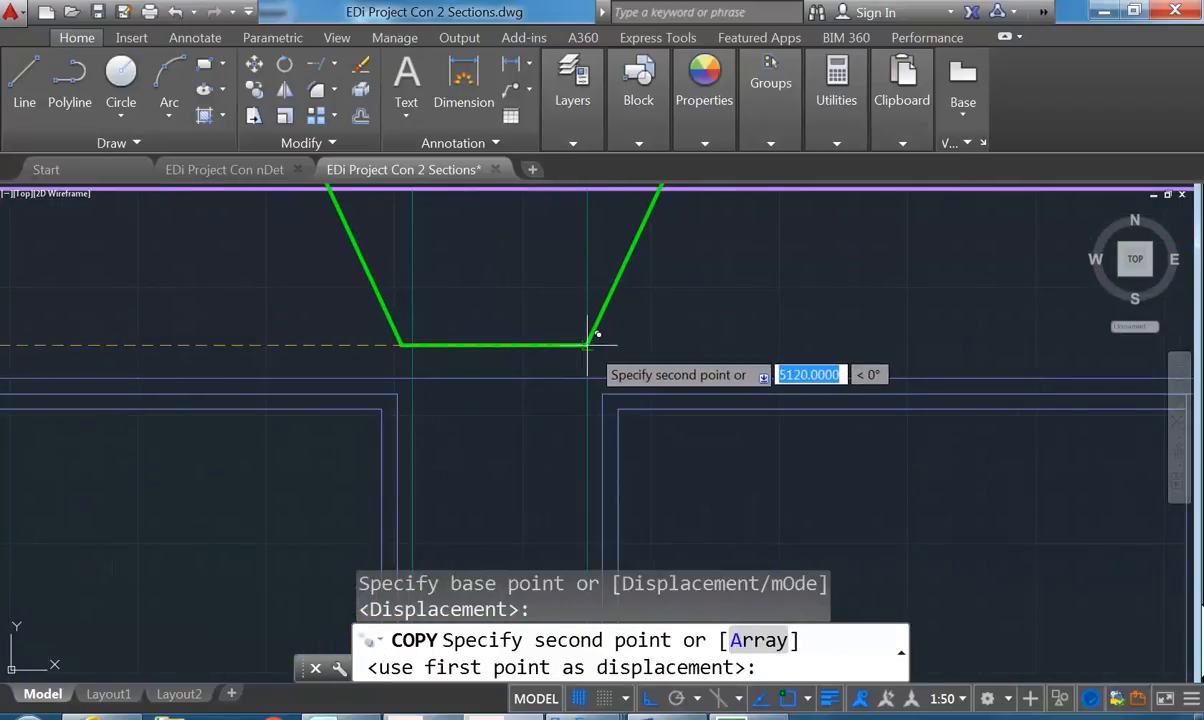
{"action": "left_click", "coordinate": [548, 345]}
{"action": "right_click", "coordinate": [549, 333]}
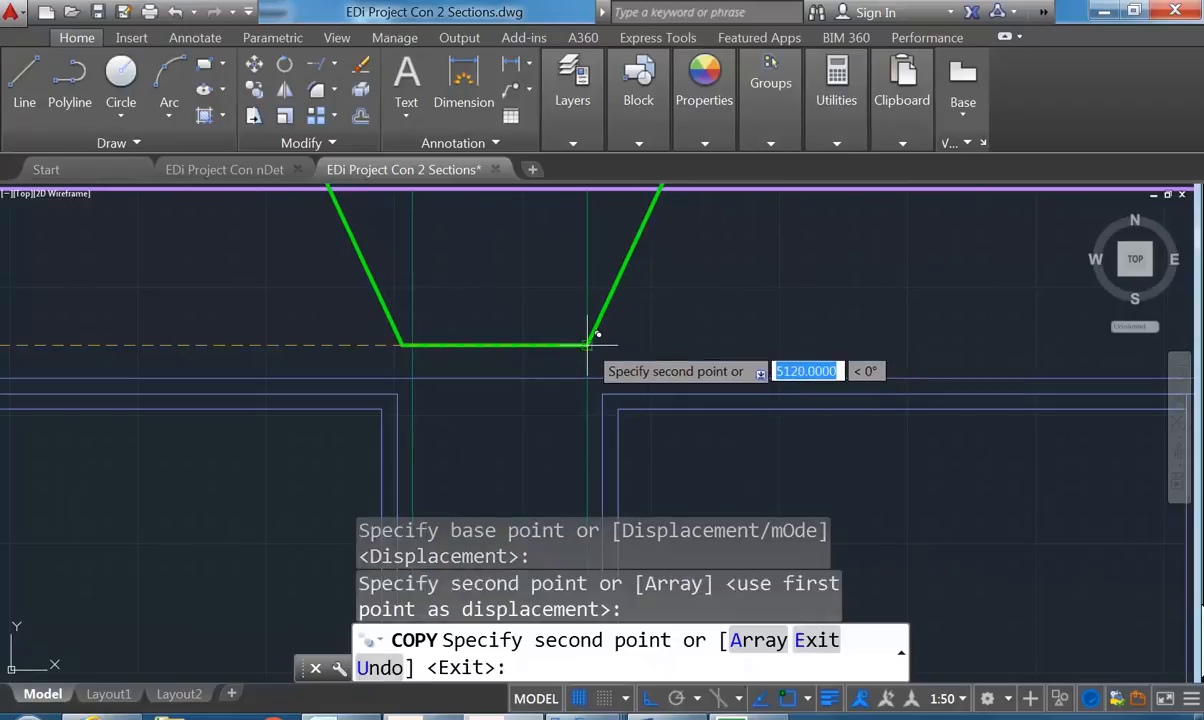
{"action": "left_click", "coordinate": [580, 336]}
Move the copied beam's left sloping side onto the left column line and fillet it with the beam's bottom line
{"action": "middle_click_drag", "start_coordinate": [397, 310], "coordinate": [457, 355]}
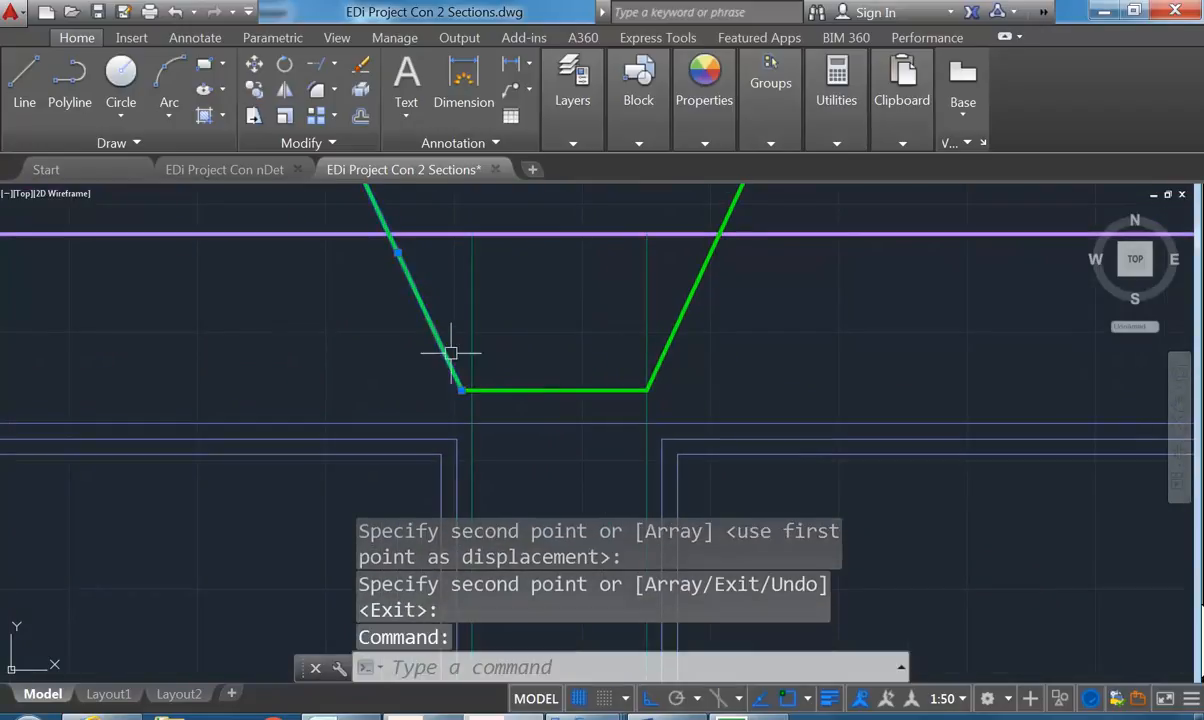
{"action": "left_click", "coordinate": [255, 68]}
{"action": "left_click", "coordinate": [466, 391]}
{"action": "left_click", "coordinate": [325, 93]}
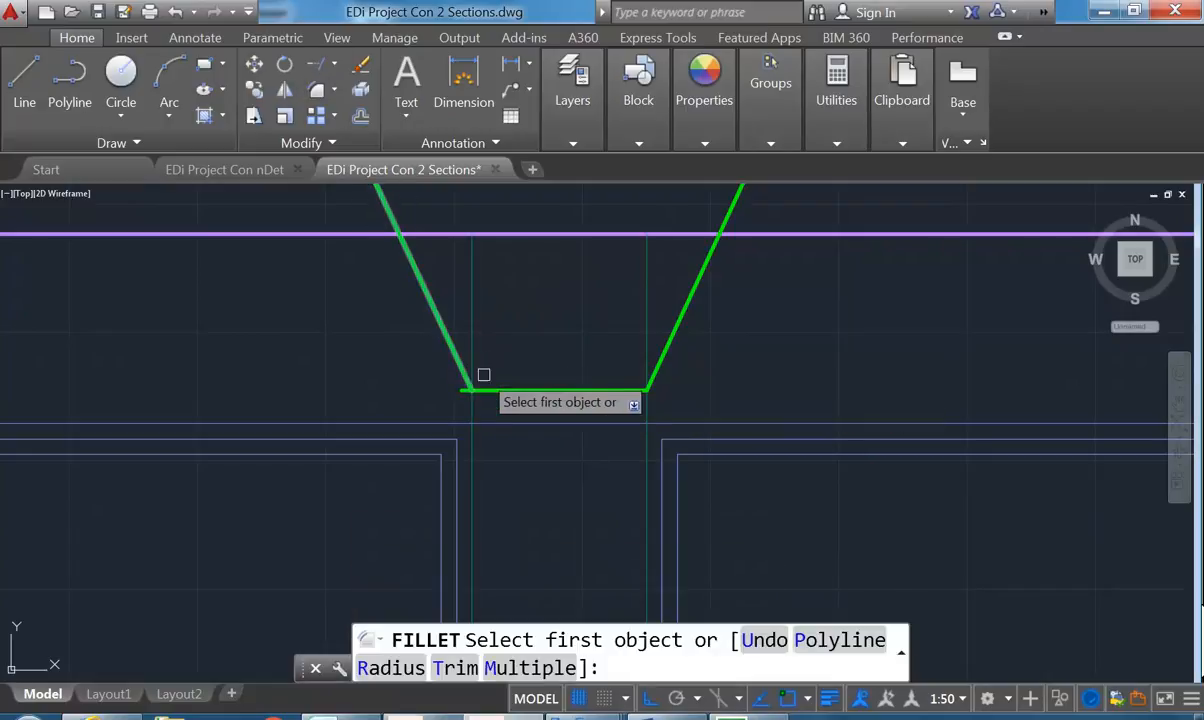
{"action": "left_click", "coordinate": [505, 390]}
{"action": "left_click", "coordinate": [457, 356]}
{"action": "scroll", "coordinate": [345, 330], "scroll_direction": "down", "scroll_amount": 3}
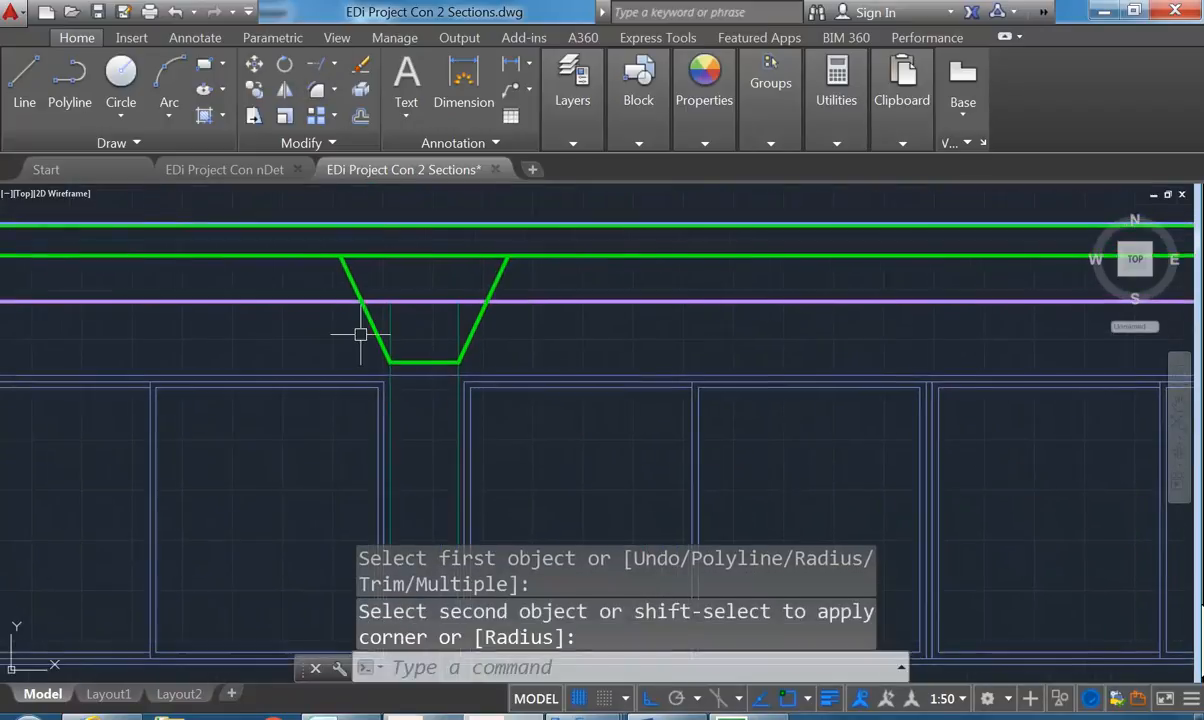
Trim the two column projection lines where they run up inside the new beam
{"action": "scroll", "coordinate": [360, 334], "scroll_direction": "up", "scroll_amount": 1}
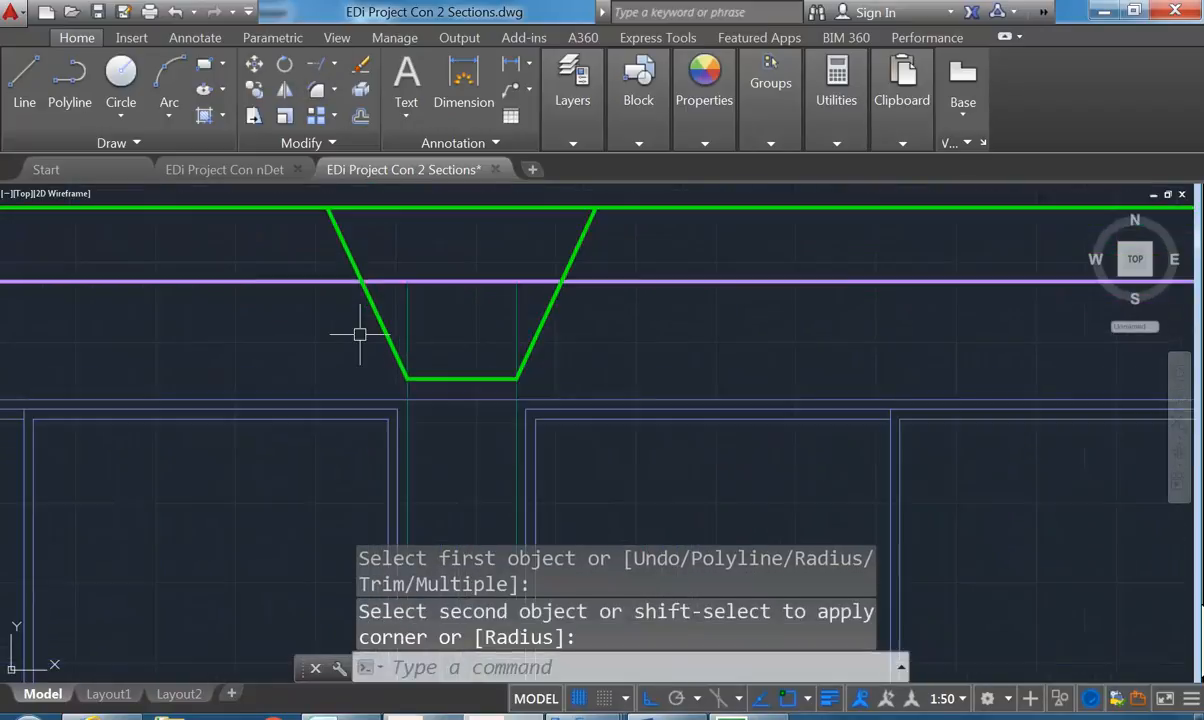
{"action": "left_click", "coordinate": [317, 66]}
{"action": "left_click", "coordinate": [334, 64]}
{"action": "left_click", "coordinate": [343, 104]}
{"action": "key", "text": "Return"}
{"action": "left_click", "coordinate": [405, 313]}
{"action": "right_click", "coordinate": [433, 314]}
{"action": "left_click", "coordinate": [466, 326]}
{"action": "scroll", "coordinate": [379, 281], "scroll_direction": "down", "scroll_amount": 4}
{"action": "mouse_move", "coordinate": [343, 331]}
{"action": "middle_mouse_down"}
{"action": "mouse_move", "coordinate": [401, 354]}
{"action": "mouse_move", "coordinate": [385, 342]}
{"action": "middle_mouse_up"}
{"action": "scroll", "coordinate": [410, 350], "scroll_direction": "down", "scroll_amount": 2}
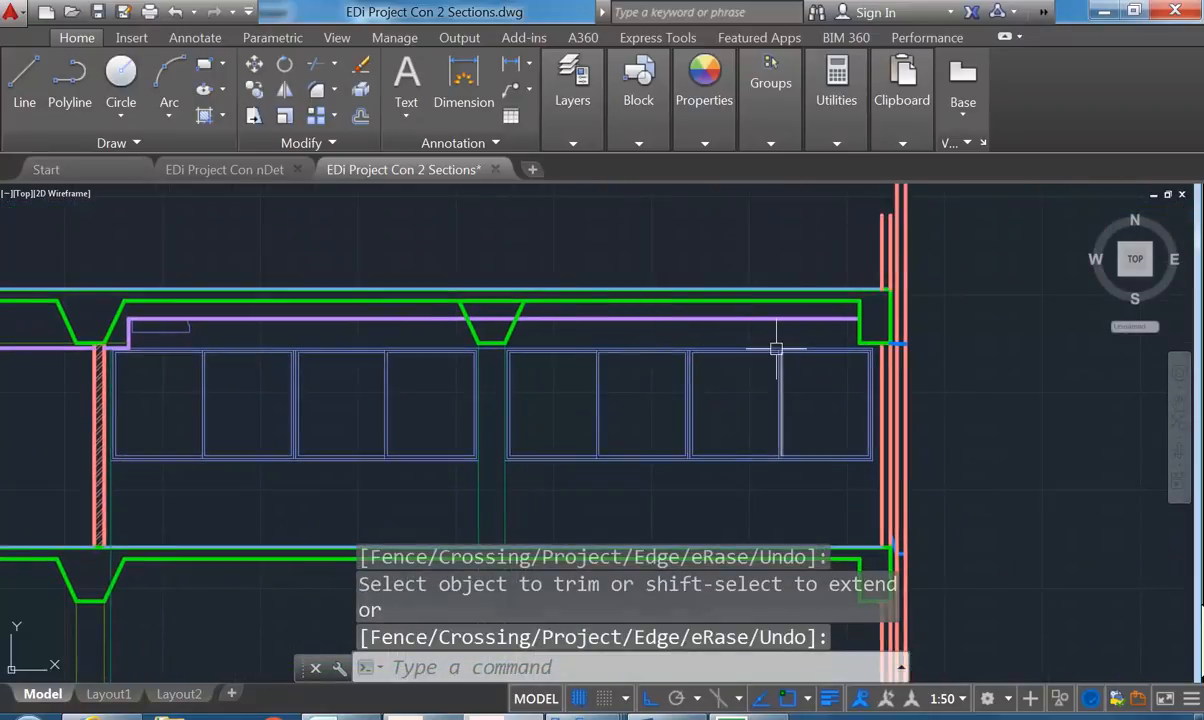
Copy the ceiling's vertical step and short lower line from the wall-side beam to the new beam, 5120 horizontally
{"action": "scroll", "coordinate": [269, 328], "scroll_direction": "up", "scroll_amount": 6}
{"action": "key", "text": "Escape"}
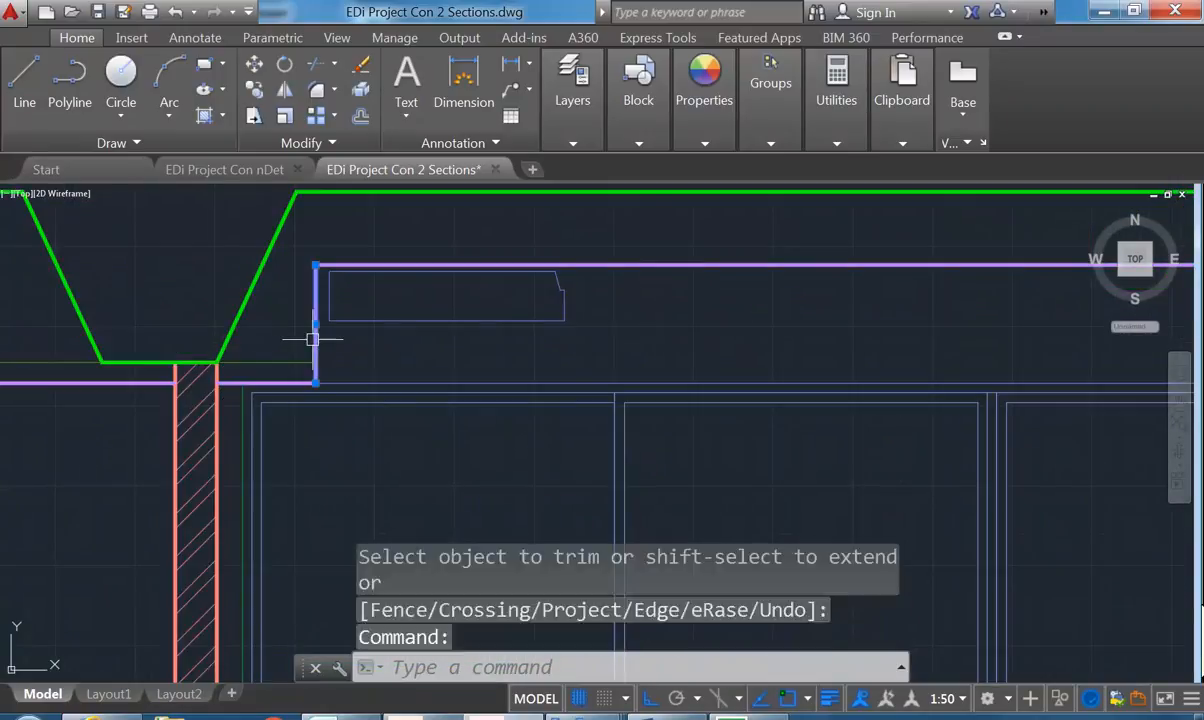
{"action": "left_click", "coordinate": [266, 381]}
{"action": "left_click", "coordinate": [255, 92]}
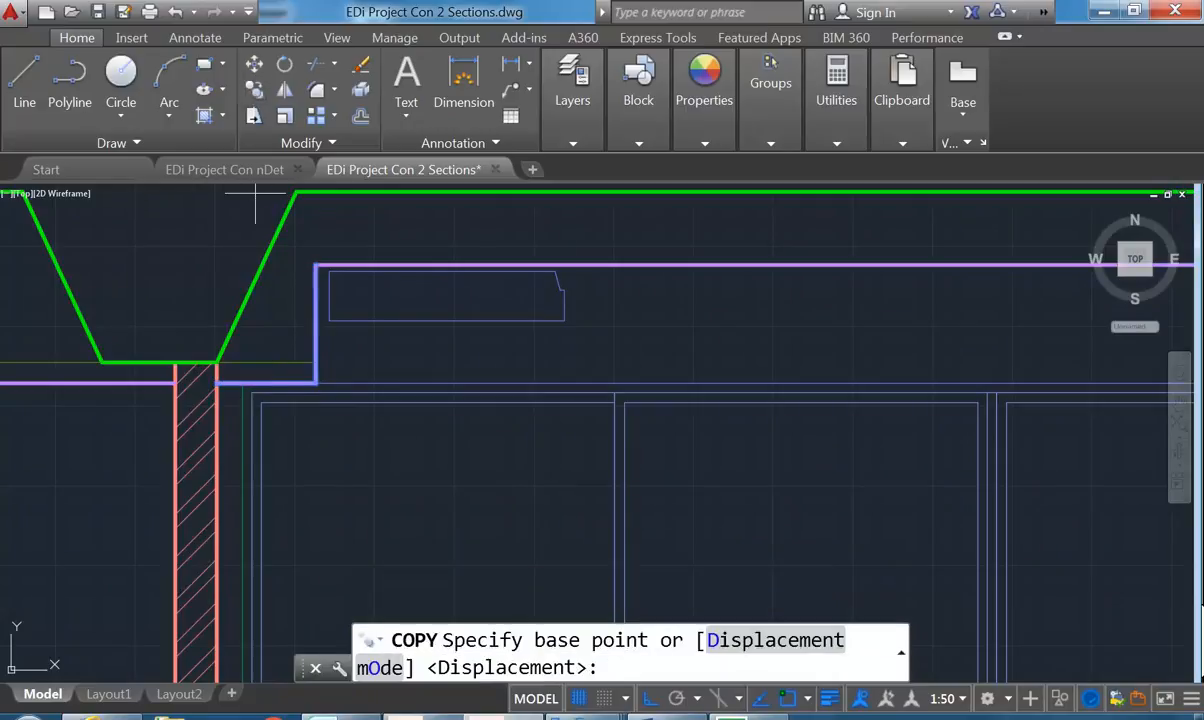
{"action": "left_click", "coordinate": [216, 362]}
{"action": "scroll", "coordinate": [615, 358], "scroll_direction": "down", "scroll_amount": 4}
{"action": "middle_click_drag", "start_coordinate": [607, 358], "coordinate": [289, 353]}
{"action": "middle_click_drag", "start_coordinate": [760, 357], "coordinate": [288, 330]}
{"action": "scroll", "coordinate": [384, 328], "scroll_direction": "up", "scroll_amount": 4}
{"action": "middle_click_drag", "start_coordinate": [213, 344], "coordinate": [405, 366]}
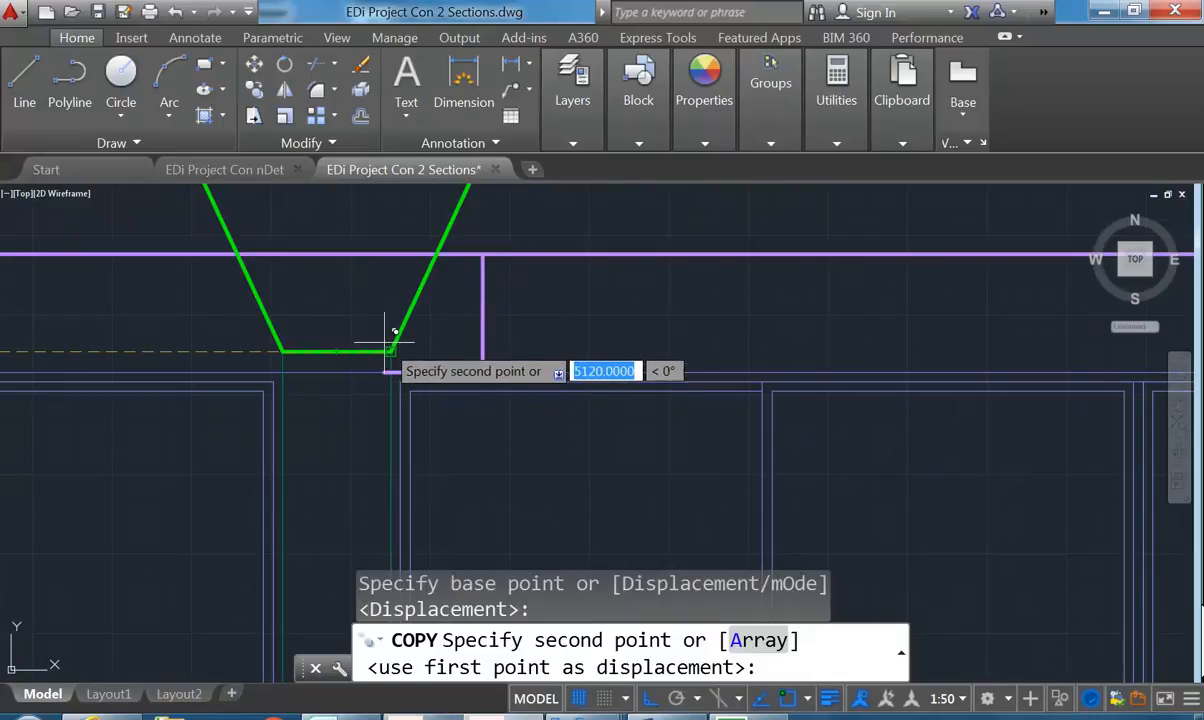
{"action": "left_click", "coordinate": [395, 340]}
{"action": "right_click", "coordinate": [374, 328]}
{"action": "left_click", "coordinate": [388, 337]}
Mirror the copied vertical ceiling step about the vertical axis through the new beam's bottom midpoint, keeping the original
{"action": "scroll", "coordinate": [318, 320], "scroll_direction": "down", "scroll_amount": 4}
{"action": "middle_click_drag", "start_coordinate": [318, 320], "coordinate": [453, 368]}
{"action": "scroll", "coordinate": [390, 350], "scroll_direction": "up", "scroll_amount": 2}
{"action": "left_click", "coordinate": [507, 414]}
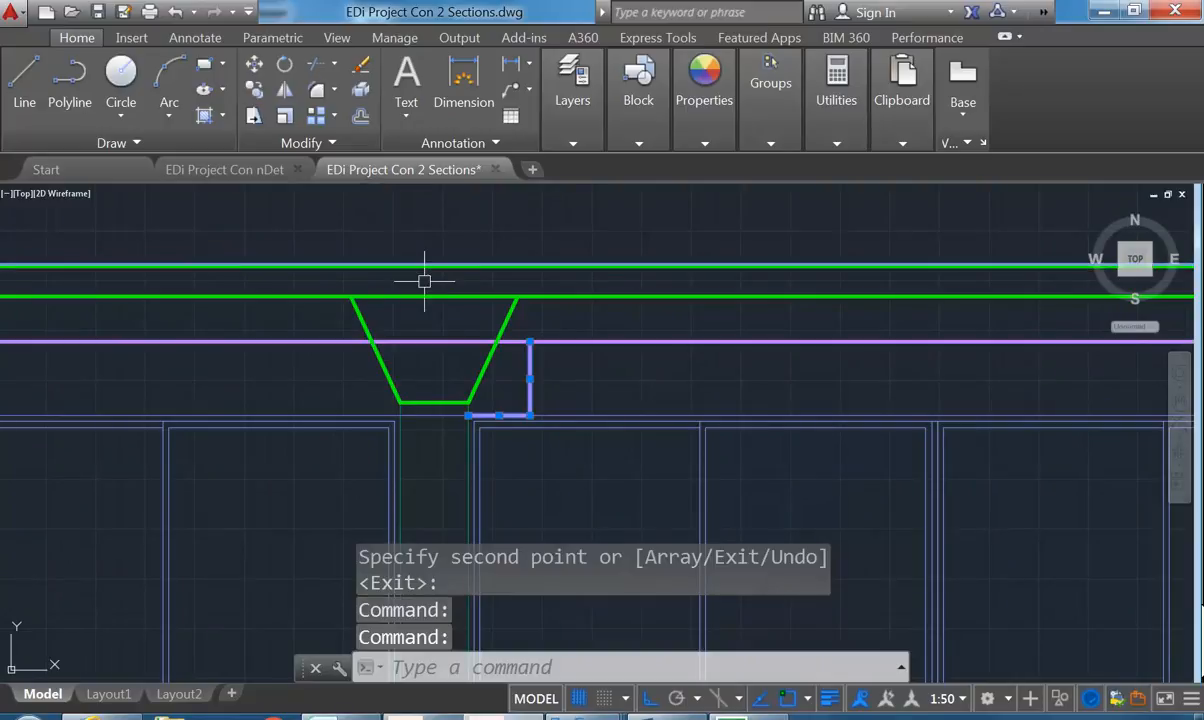
{"action": "key", "text": "Escape"}
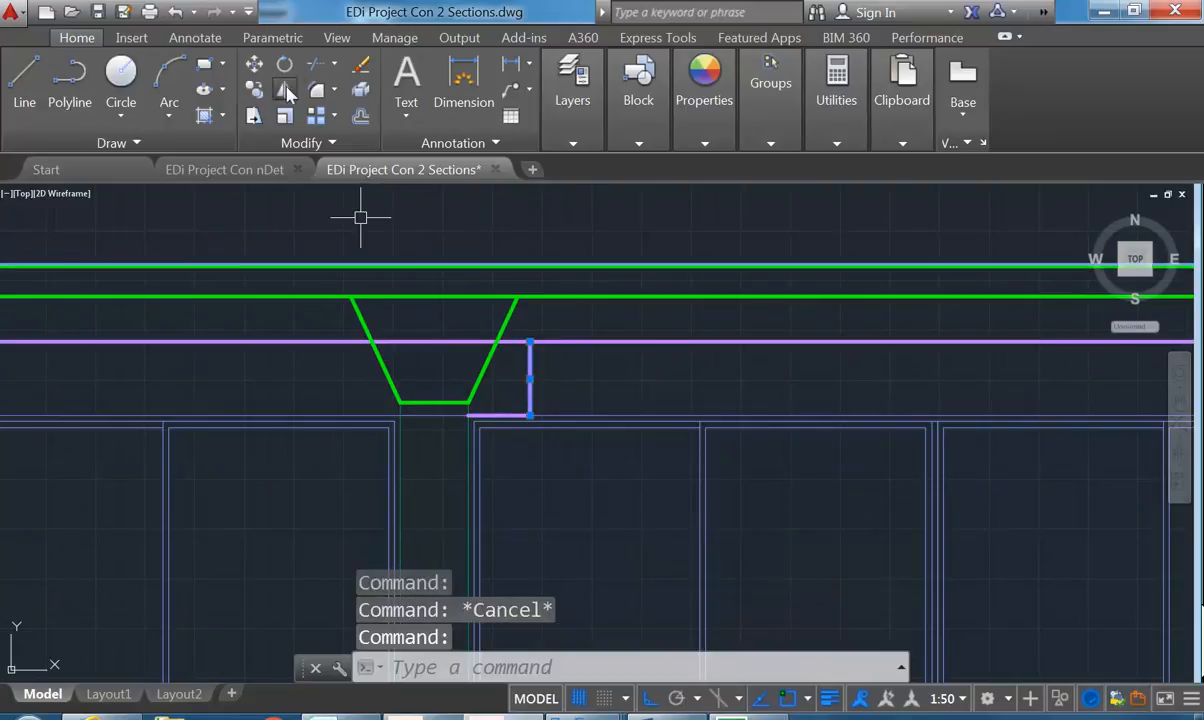
{"action": "left_click", "coordinate": [285, 90]}
{"action": "left_click", "coordinate": [434, 403]}
{"action": "left_click", "coordinate": [456, 236]}
{"action": "right_click", "coordinate": [456, 236]}
{"action": "left_click", "coordinate": [488, 239]}
Fillet the short lower ceiling line with the mirrored vertical step to close the ceiling drop under the beam
{"action": "left_click", "coordinate": [316, 89]}
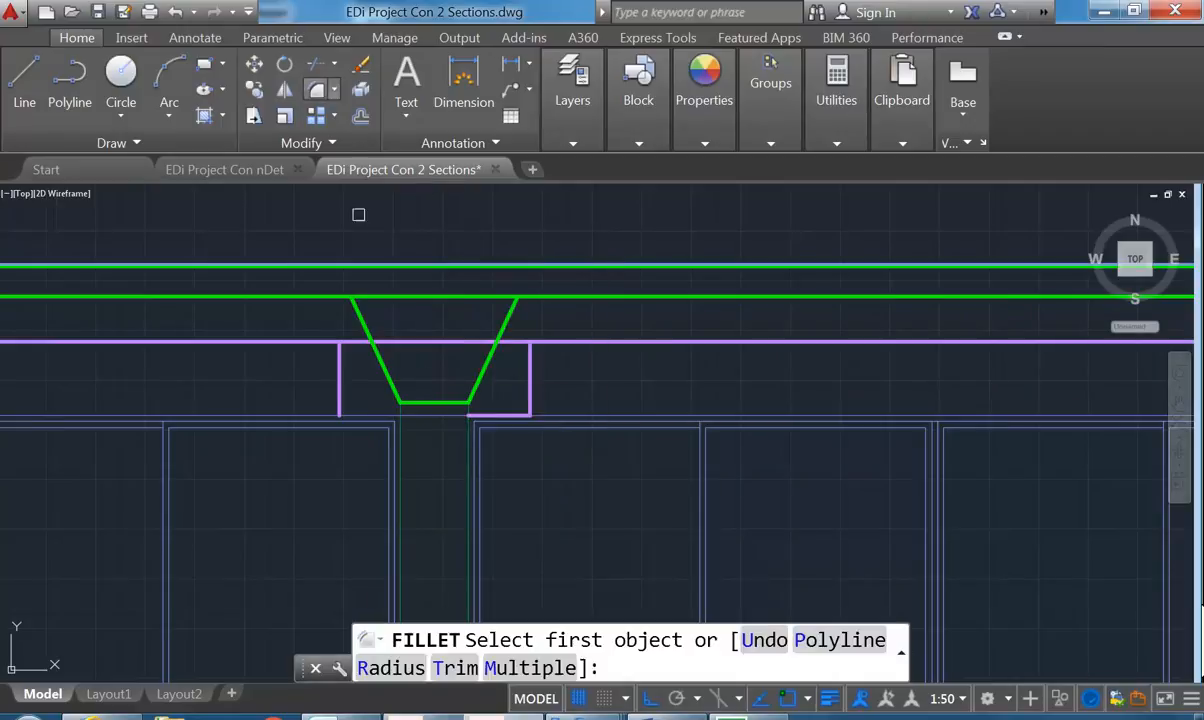
{"action": "left_click", "coordinate": [483, 413]}
{"action": "left_click", "coordinate": [339, 385]}
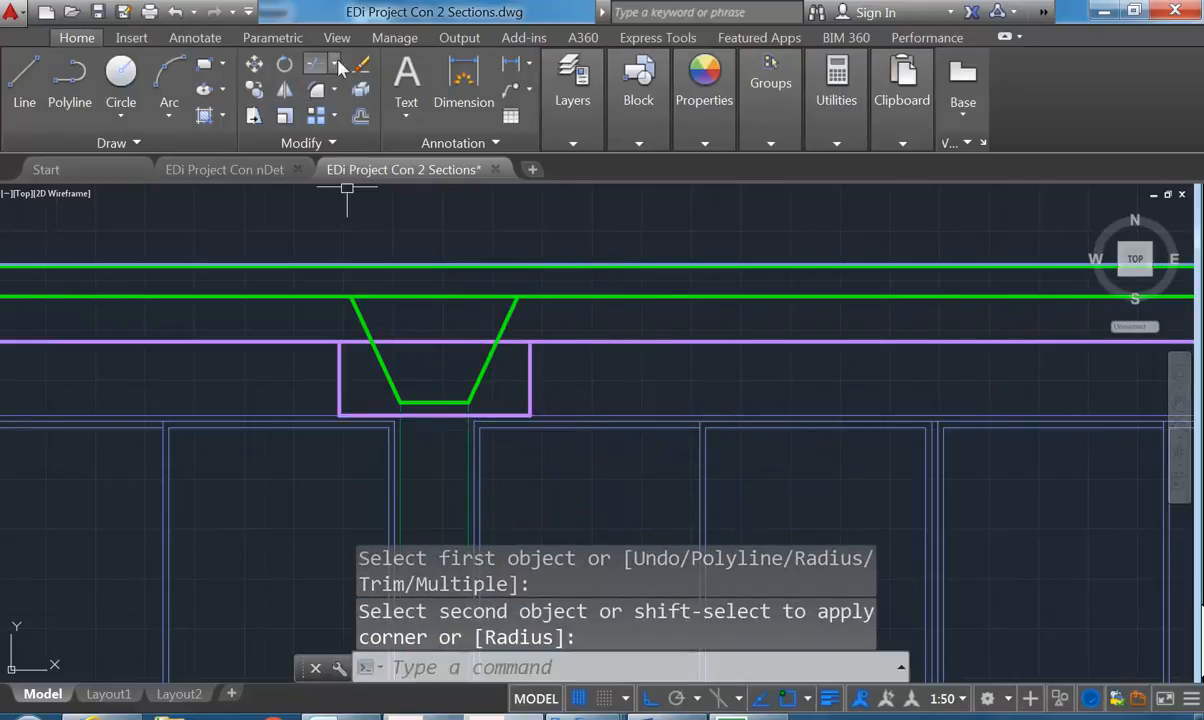
Trim the upper ceiling line between the two vertical steps around the new beam
{"action": "left_click", "coordinate": [314, 64]}
{"action": "left_click", "coordinate": [337, 380]}
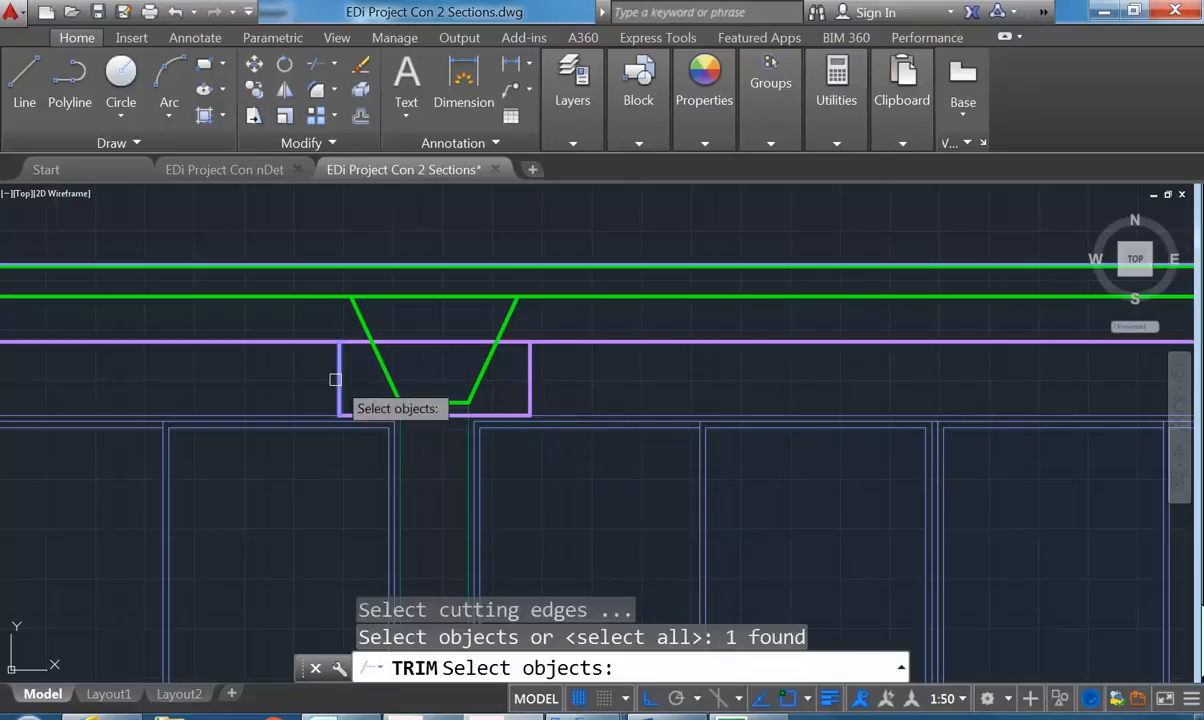
{"action": "left_click", "coordinate": [531, 380]}
{"action": "right_click", "coordinate": [480, 360]}
{"action": "left_click", "coordinate": [456, 344]}
{"action": "right_click", "coordinate": [430, 338]}
{"action": "left_click", "coordinate": [446, 345]}
{"action": "scroll", "coordinate": [446, 345], "scroll_direction": "down", "scroll_amount": 4}
{"action": "middle_click_drag", "start_coordinate": [446, 345], "coordinate": [435, 295]}
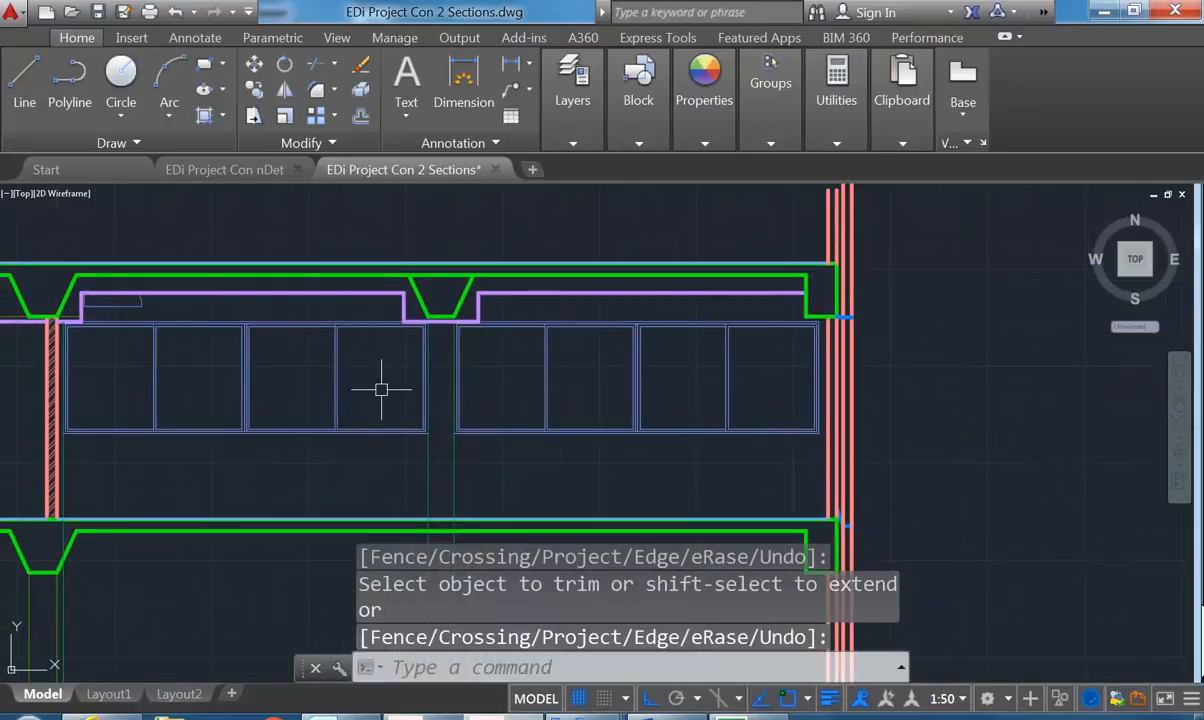
Assign the two middle lines of the exterior wall beside the windows to the A-WALL-MASONRY-PROJ layer
{"action": "mouse_move", "coordinate": [381, 389]}
{"action": "middle_mouse_down"}
{"action": "mouse_move", "coordinate": [435, 395]}
{"action": "mouse_move", "coordinate": [435, 381]}
{"action": "middle_mouse_up"}
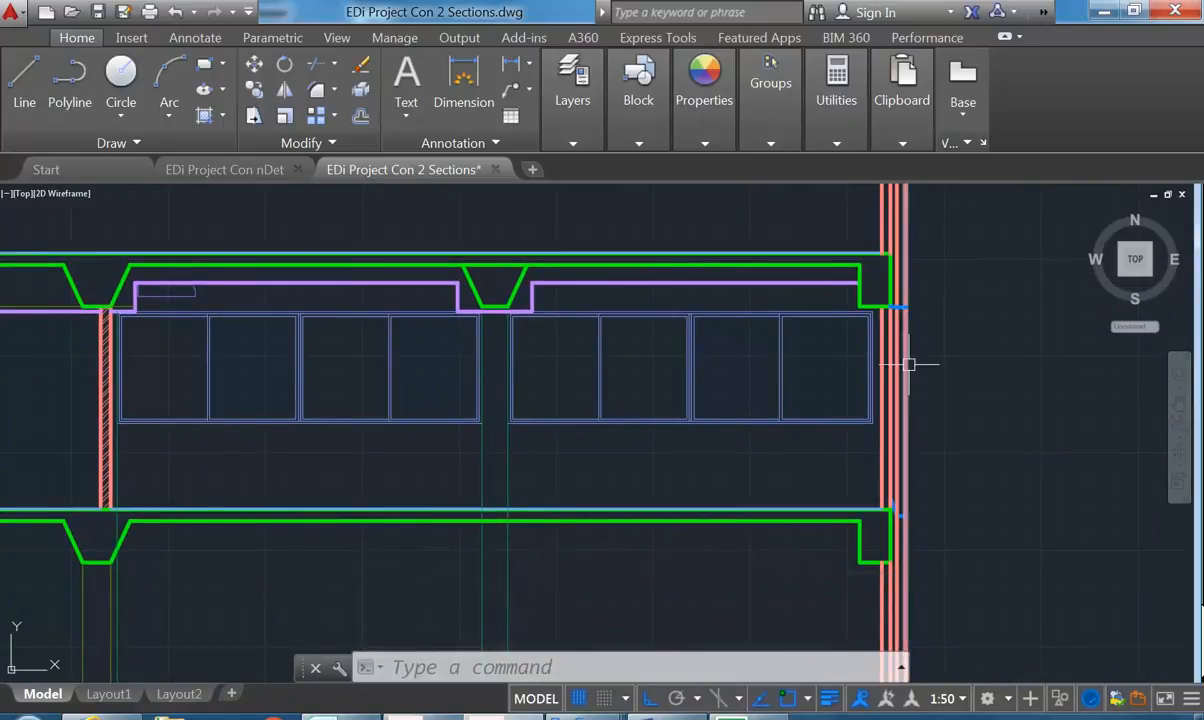
{"action": "scroll", "coordinate": [912, 363], "scroll_direction": "up", "scroll_amount": 2}
{"action": "middle_click_drag", "start_coordinate": [914, 358], "coordinate": [792, 395]}
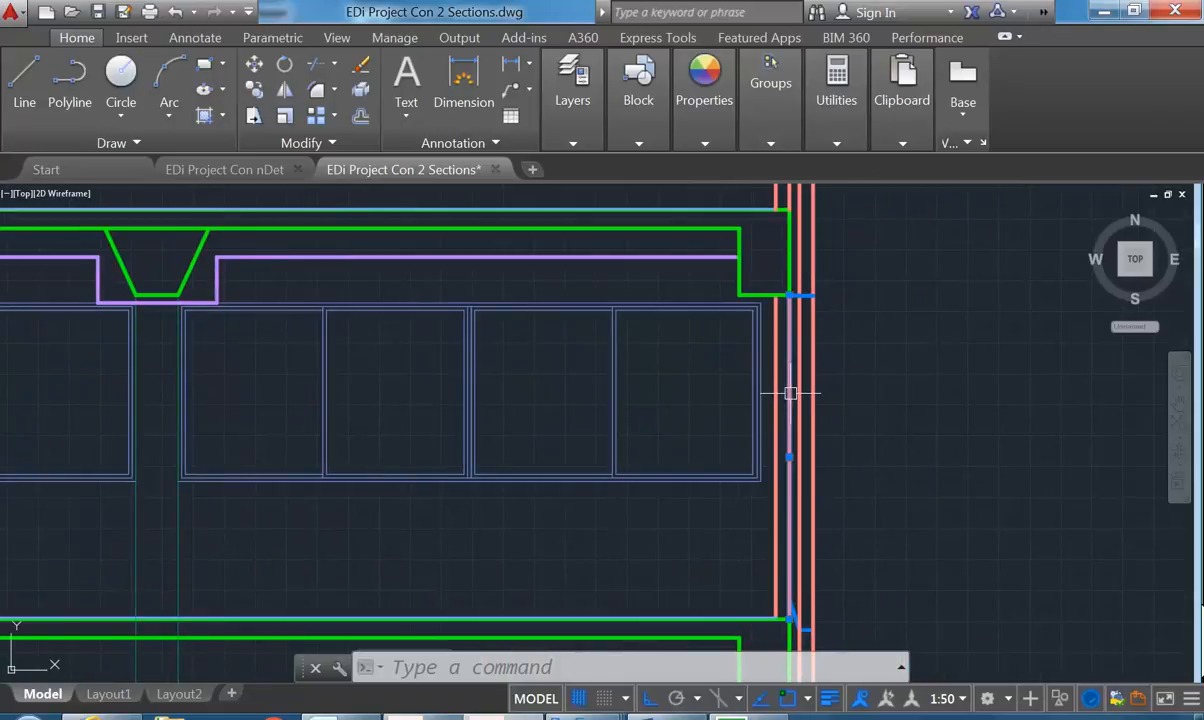
{"action": "middle_click_drag", "start_coordinate": [673, 382], "coordinate": [723, 403]}
{"action": "left_click", "coordinate": [572, 90]}
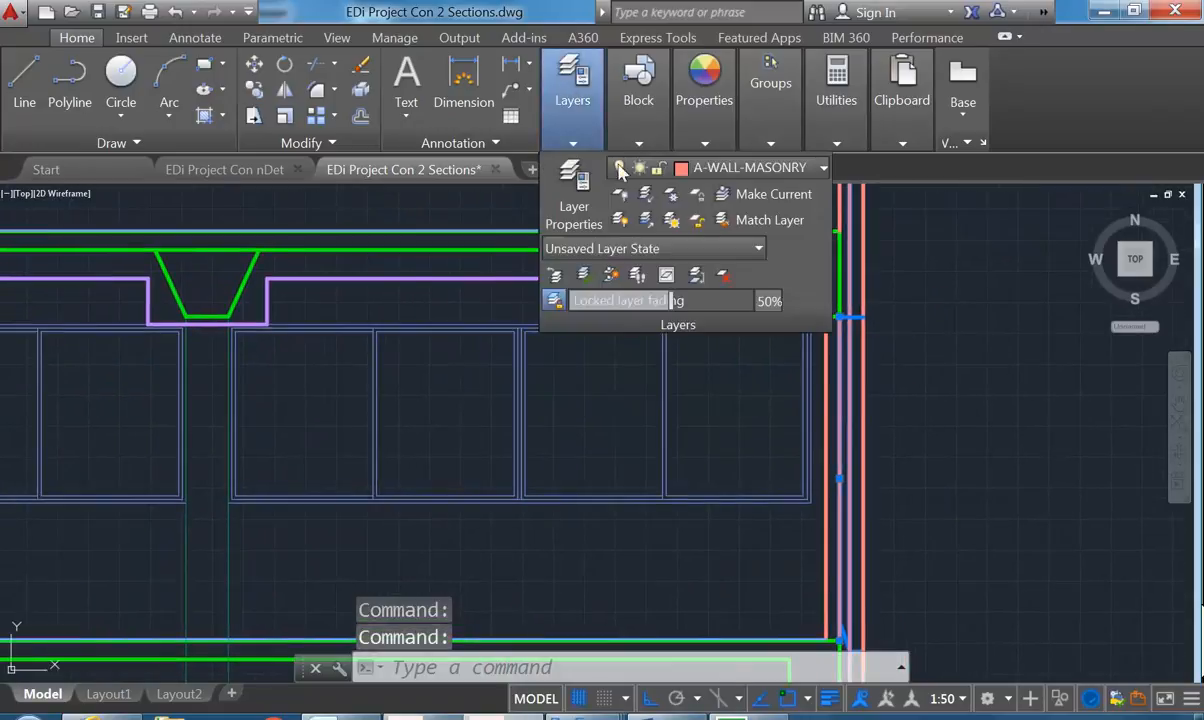
{"action": "left_click", "coordinate": [745, 170]}
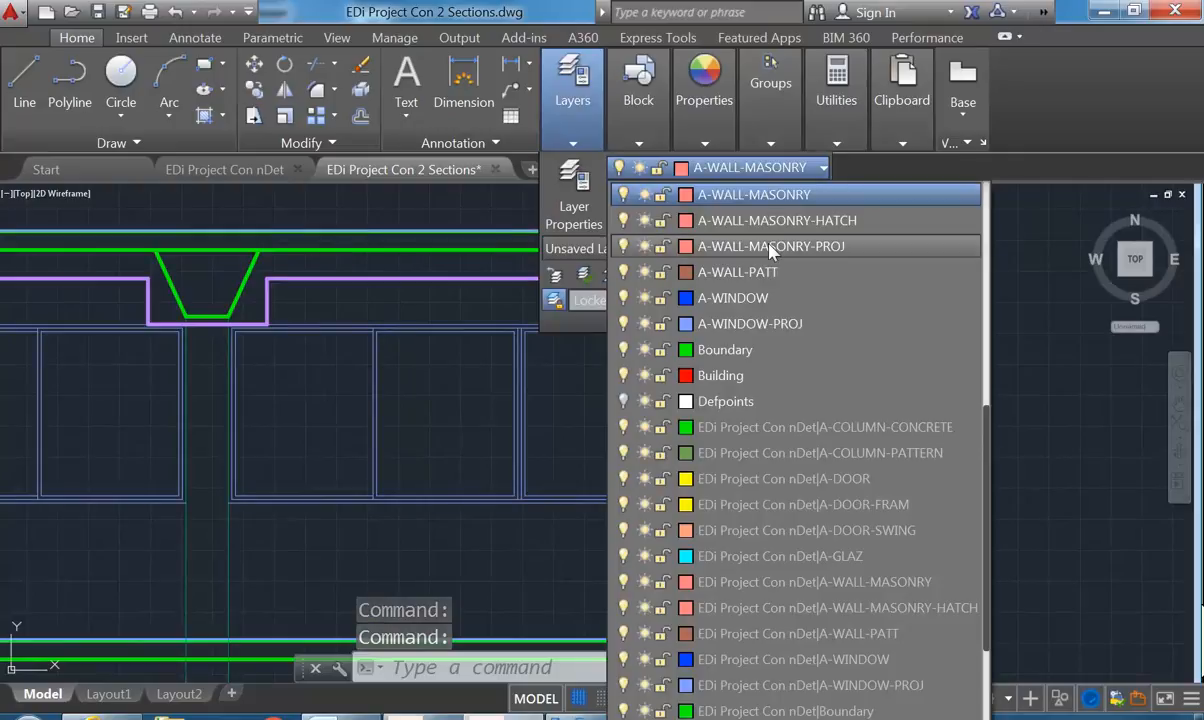
{"action": "left_click", "coordinate": [770, 247]}
{"action": "middle_click_drag", "start_coordinate": [650, 441], "coordinate": [677, 440]}
{"action": "key", "text": "Escape"}
{"action": "key", "text": "Escape"}
{"action": "key", "text": "Escape"}
Trim the slab's lower line across the top of the new beam so the beam joins the slab
{"action": "scroll", "coordinate": [484, 433], "scroll_direction": "down", "scroll_amount": 4}
{"action": "middle_click_drag", "start_coordinate": [484, 433], "coordinate": [570, 417]}
{"action": "scroll", "coordinate": [423, 415], "scroll_direction": "up", "scroll_amount": 2}
{"action": "middle_click_drag", "start_coordinate": [425, 414], "coordinate": [540, 371]}
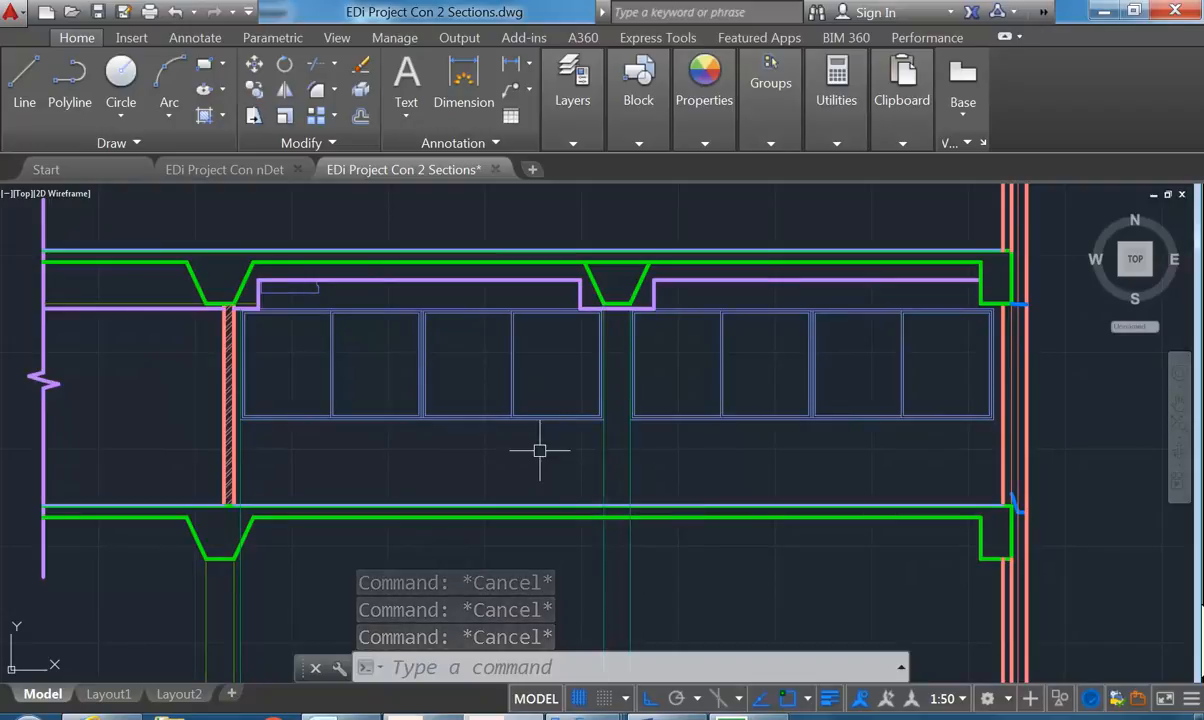
{"action": "left_click", "coordinate": [637, 296]}
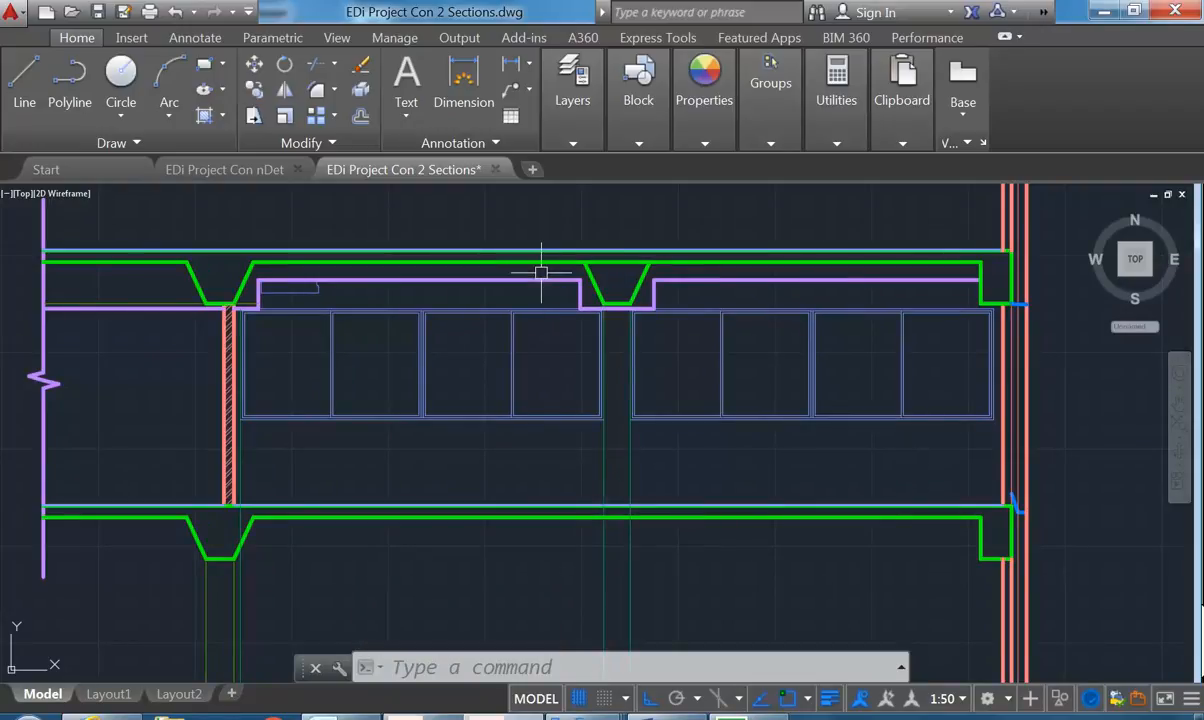
{"action": "key", "text": "Return"}
{"action": "key", "text": "Return"}
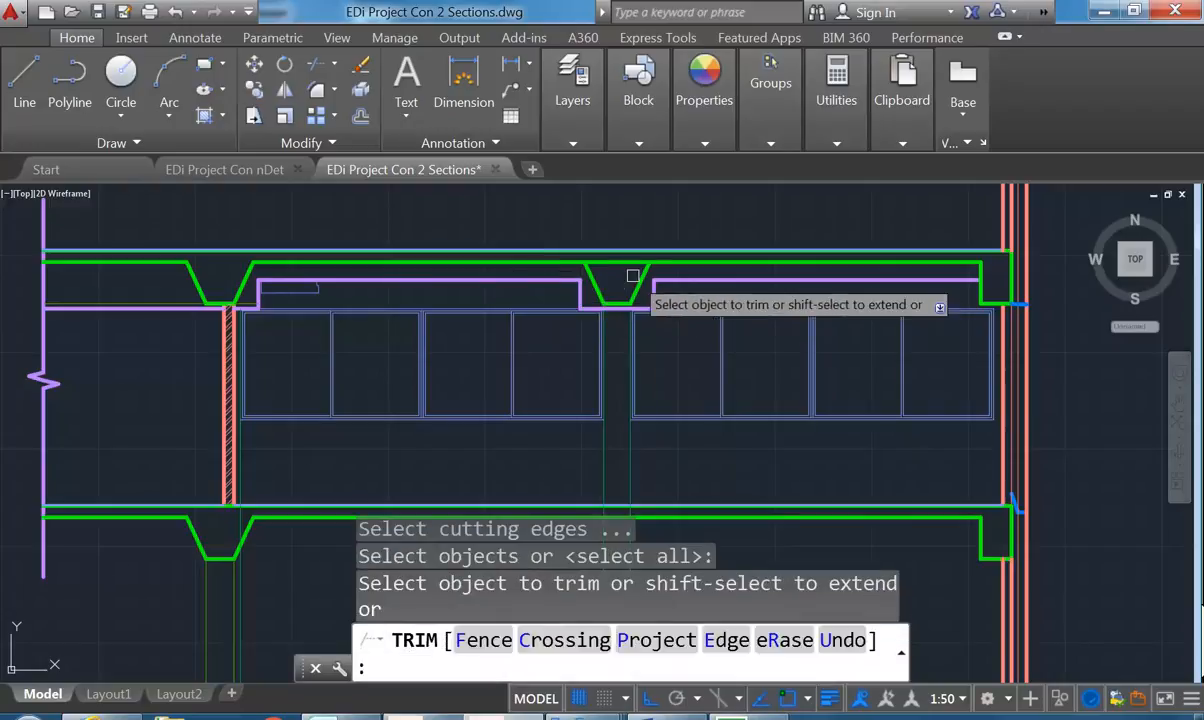
{"action": "left_click", "coordinate": [617, 262]}
{"action": "left_click", "coordinate": [565, 248]}
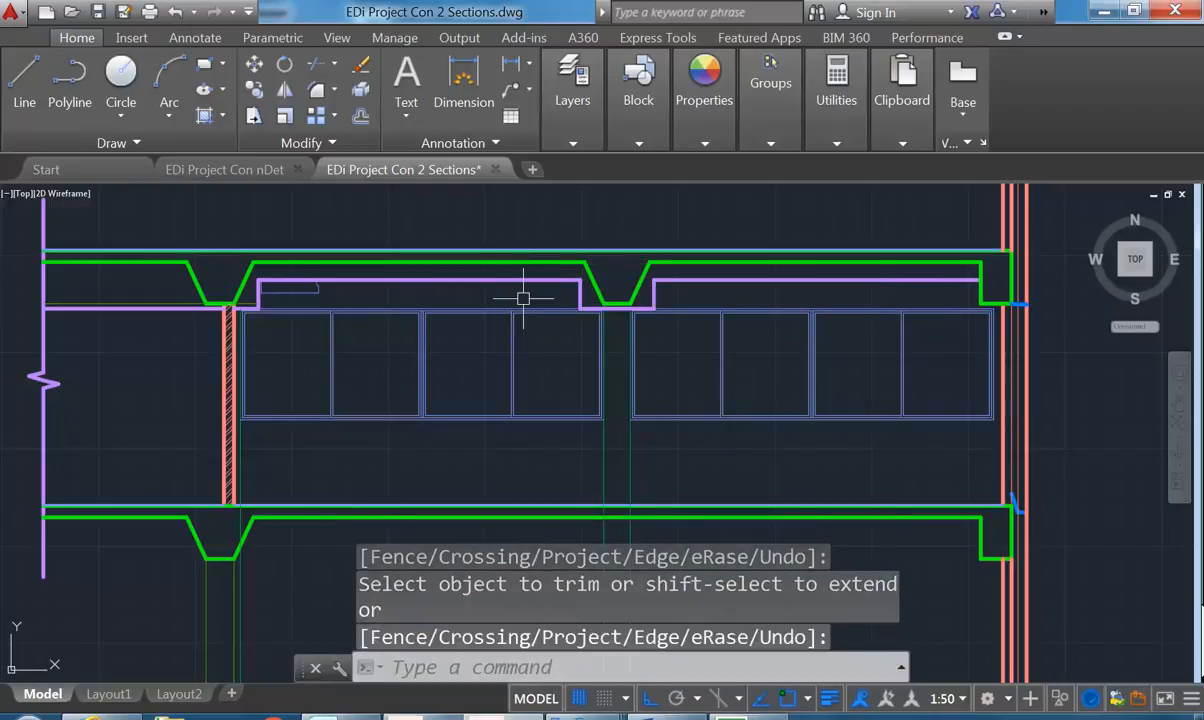
Copy the new beam and its ceiling drop straight down from the upper floor line to the lower floor line
{"action": "key", "text": "Return"}
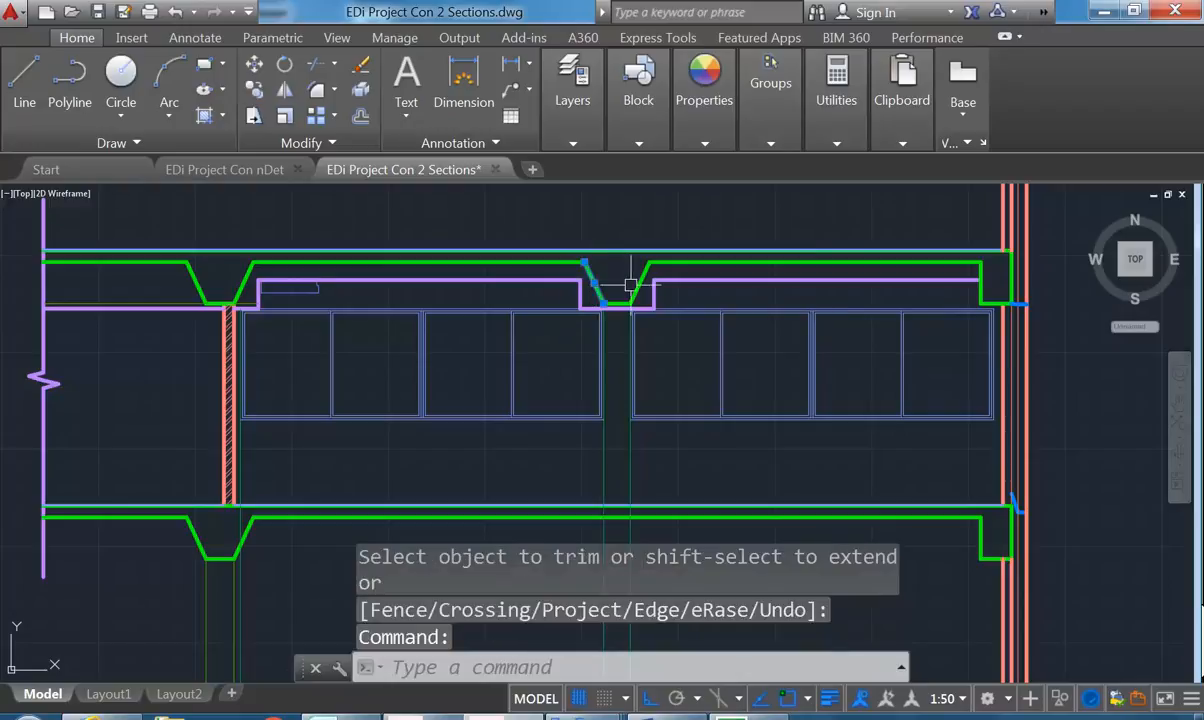
{"action": "left_click", "coordinate": [639, 283]}
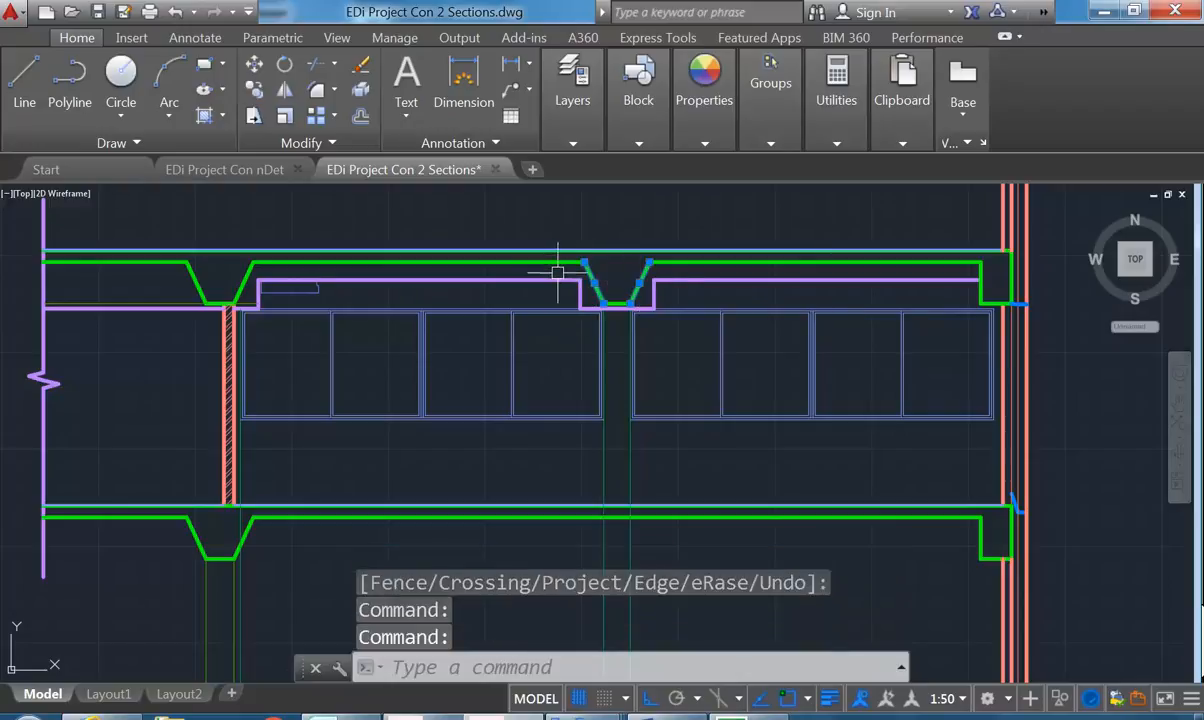
{"action": "left_click", "coordinate": [557, 272]}
{"action": "left_click", "coordinate": [664, 314]}
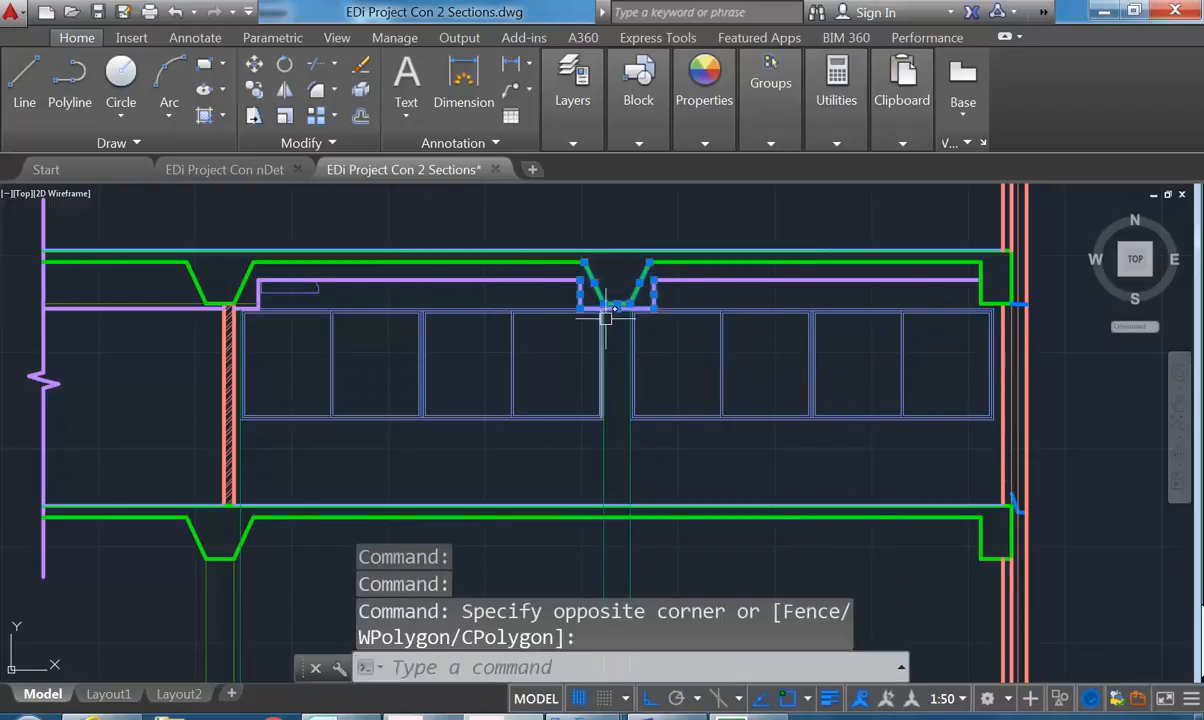
{"action": "left_click", "coordinate": [252, 89]}
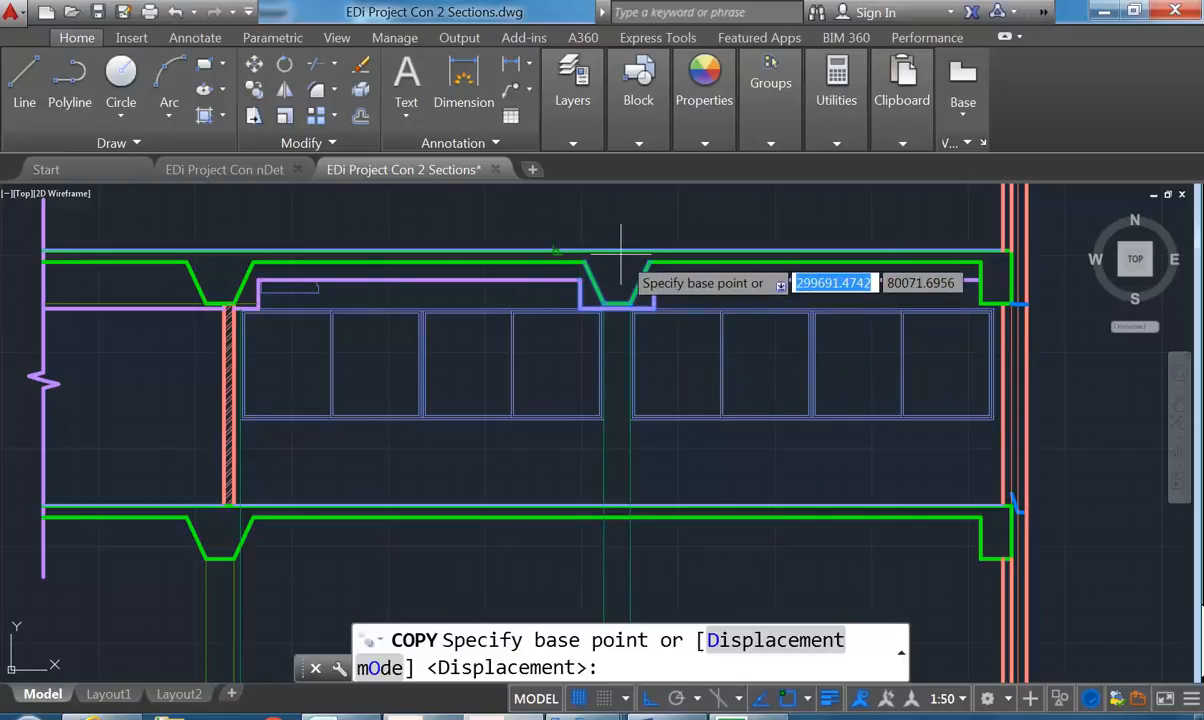
{"action": "left_click", "coordinate": [557, 251]}
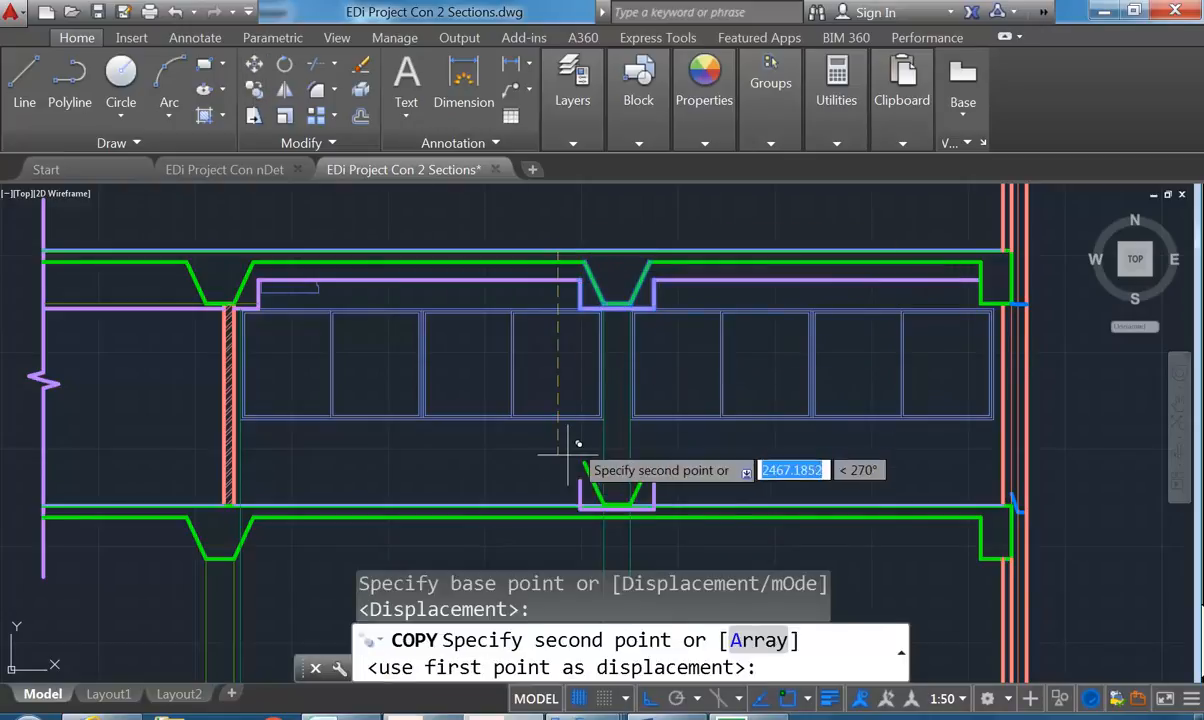
{"action": "left_click", "coordinate": [557, 506]}
{"action": "right_click", "coordinate": [529, 432]}
{"action": "left_click", "coordinate": [540, 443]}
Erase the copied ceiling drop lines around the lower floor's middle beam
{"action": "middle_click_drag", "start_coordinate": [524, 435], "coordinate": [516, 341]}
{"action": "scroll", "coordinate": [520, 345], "scroll_direction": "down", "scroll_amount": 2}
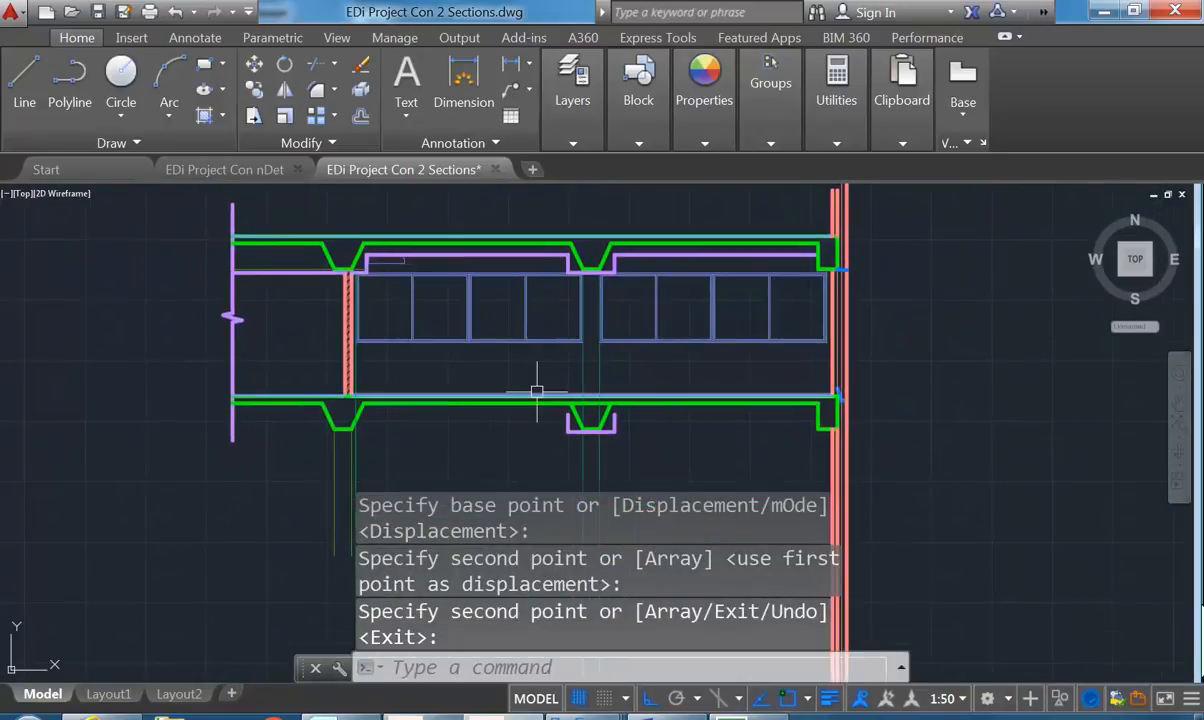
{"action": "scroll", "coordinate": [537, 390], "scroll_direction": "up", "scroll_amount": 2}
{"action": "left_click", "coordinate": [594, 455]}
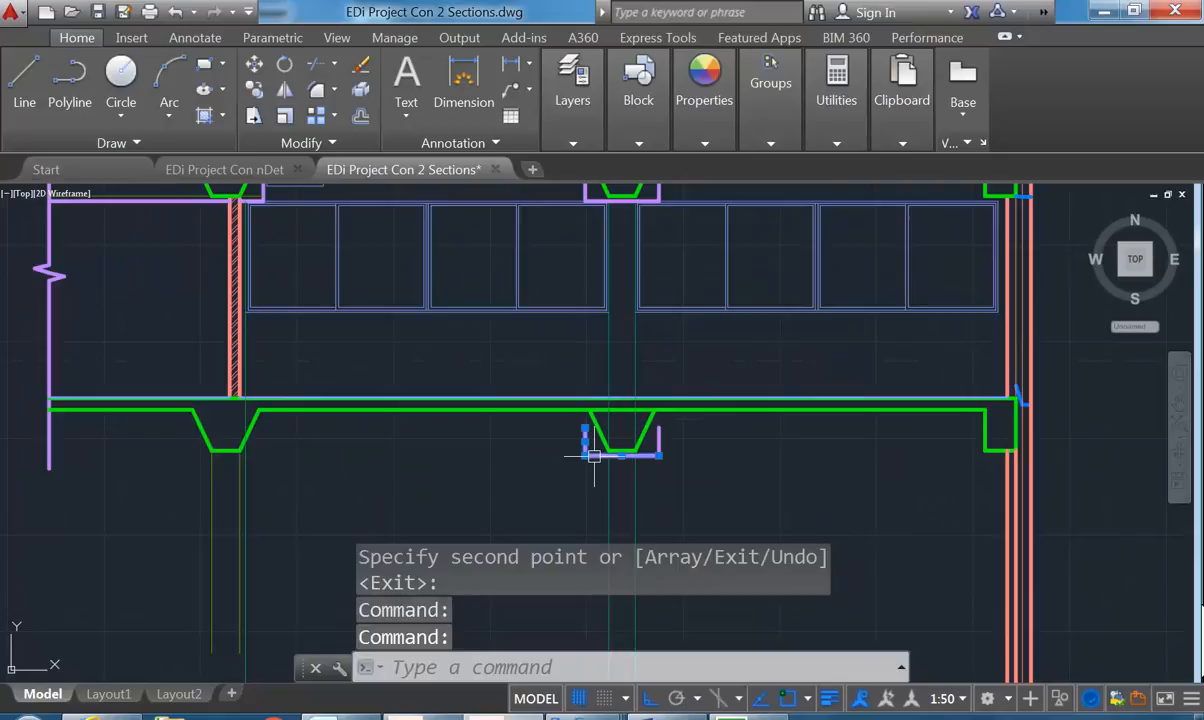
{"action": "key", "text": "Delete"}
{"action": "left_click", "coordinate": [657, 438]}
{"action": "key", "text": "Delete"}
Trim the lower slab's underside line between the copied middle beam's two sloping sides
{"action": "type", "text": "t"}
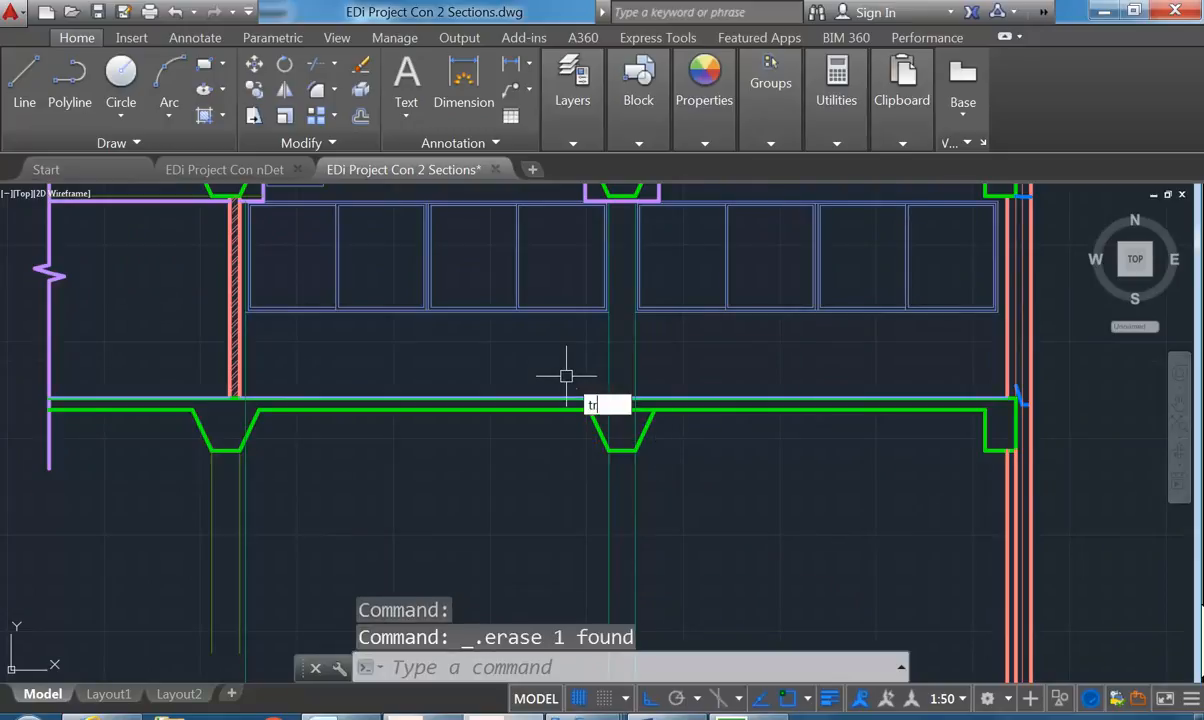
{"action": "type", "text": "r"}
{"action": "key", "text": "Return"}
{"action": "left_click", "coordinate": [598, 430]}
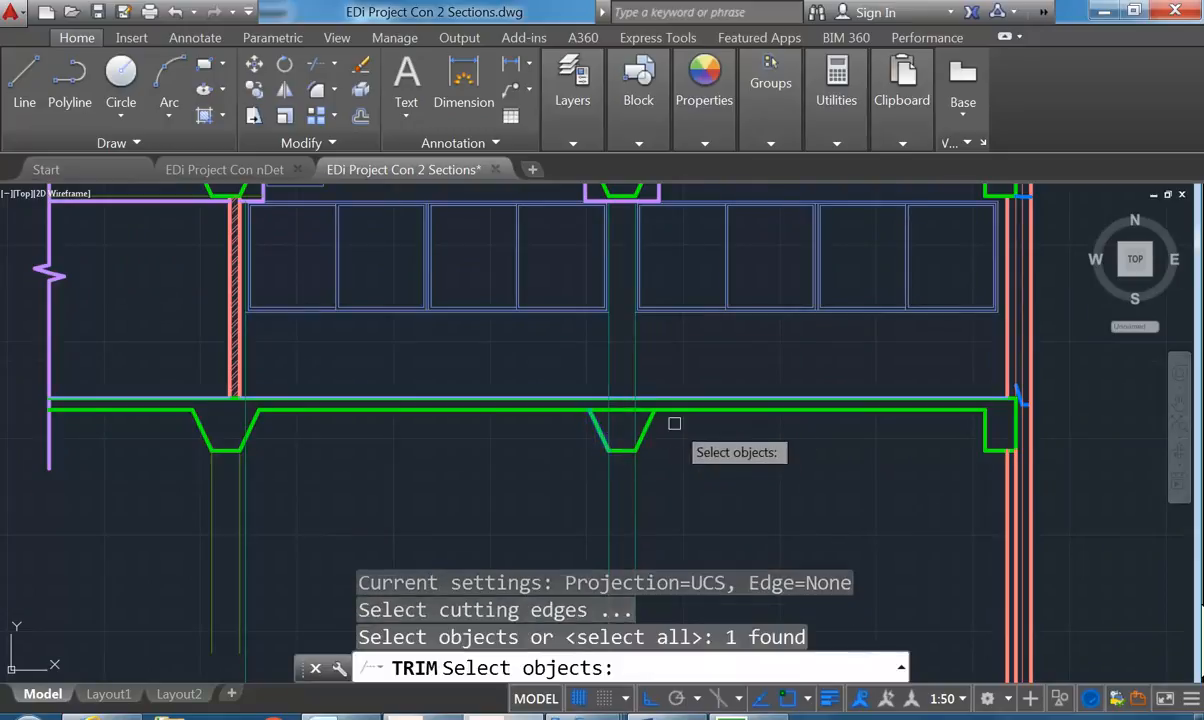
{"action": "left_click", "coordinate": [650, 422]}
{"action": "key", "text": "Return"}
{"action": "key", "text": "Return"}
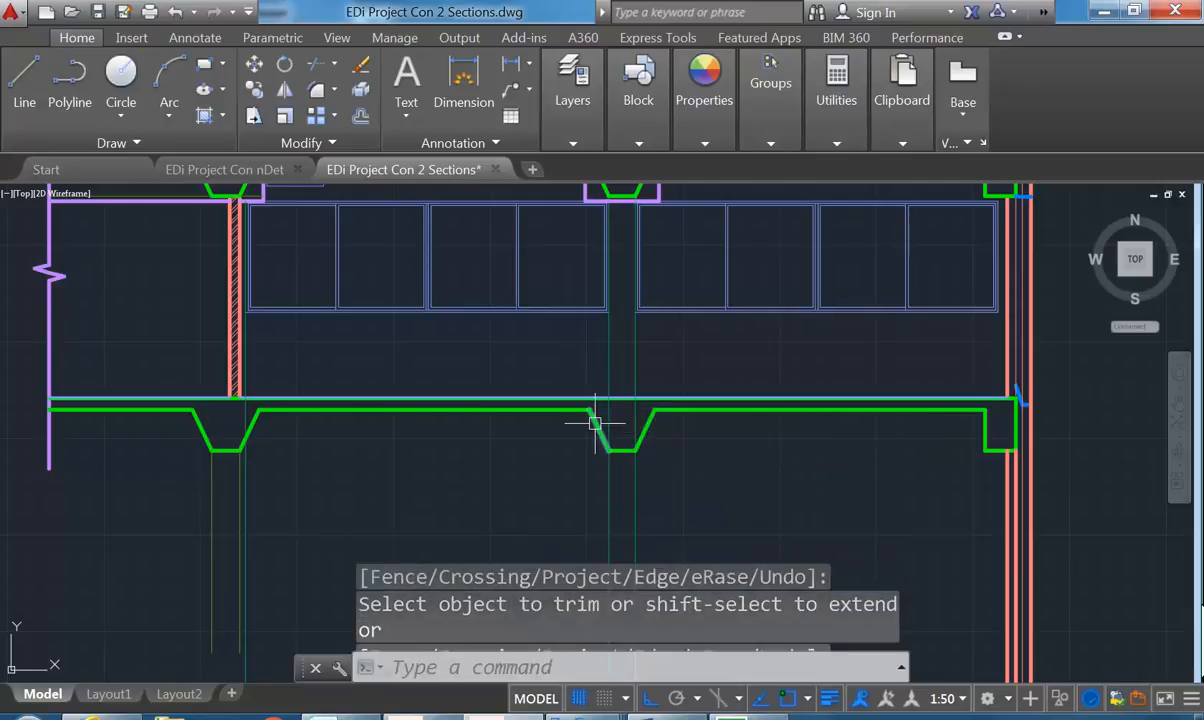
Trim the two projected column lines between the lower floor line and the underside of the middle beam
{"action": "scroll", "coordinate": [595, 424], "scroll_direction": "up", "scroll_amount": 4}
{"action": "key", "text": "Return"}
{"action": "scroll", "coordinate": [640, 357], "scroll_direction": "up", "scroll_amount": 3}
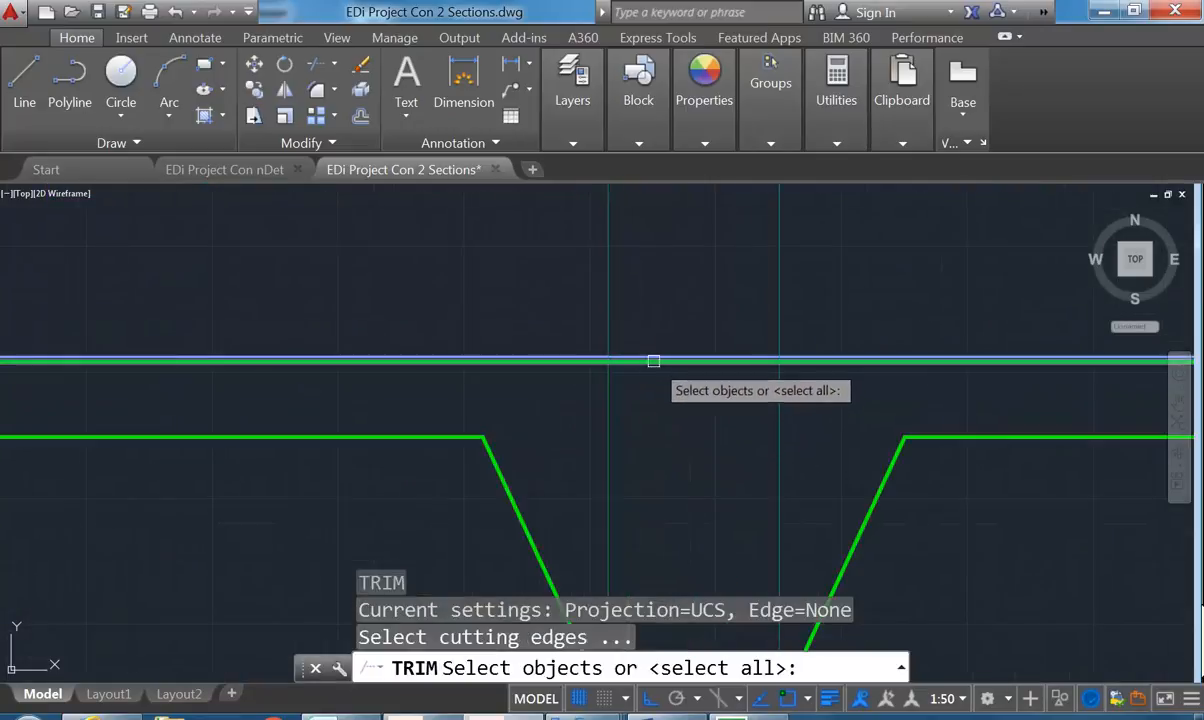
{"action": "left_click", "coordinate": [652, 357]}
{"action": "scroll", "coordinate": [623, 449], "scroll_direction": "down", "scroll_amount": 3}
{"action": "left_click", "coordinate": [623, 449]}
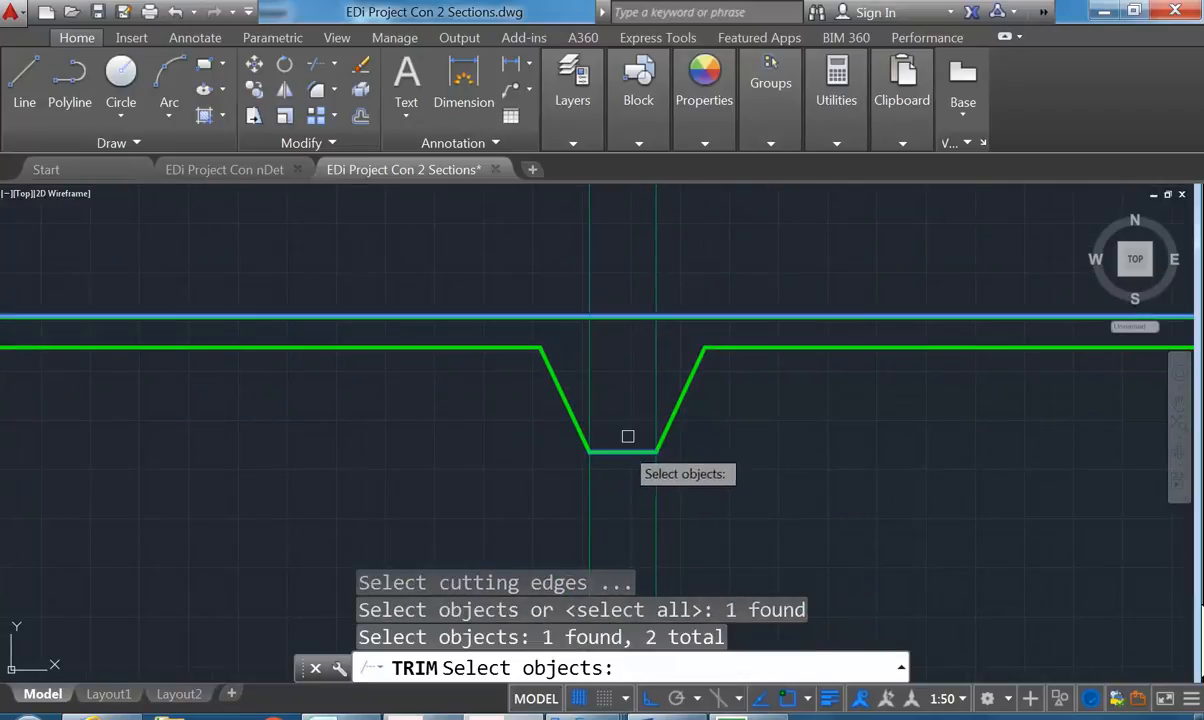
{"action": "key", "text": "Return"}
{"action": "left_click", "coordinate": [656, 382]}
{"action": "left_click", "coordinate": [591, 382]}
{"action": "key", "text": "Return"}
Move the beams above and below the hatched wall, with the column lines beneath, sideways to align with the projected column edge
{"action": "scroll", "coordinate": [565, 420], "scroll_direction": "down", "scroll_amount": 6}
{"action": "scroll", "coordinate": [513, 413], "scroll_direction": "up", "scroll_amount": 2}
{"action": "mouse_move", "coordinate": [513, 413]}
{"action": "middle_mouse_down"}
{"action": "mouse_move", "coordinate": [498, 468]}
{"action": "mouse_move", "coordinate": [486, 470]}
{"action": "middle_mouse_up"}
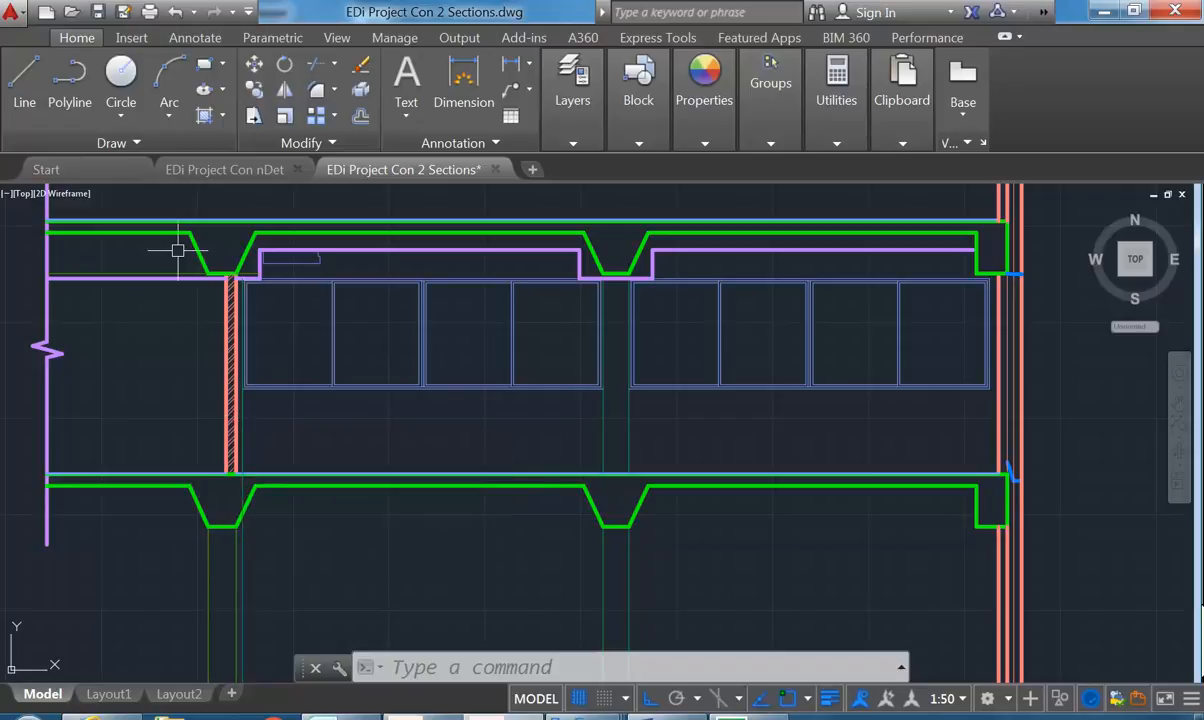
{"action": "type", "text": "M"}
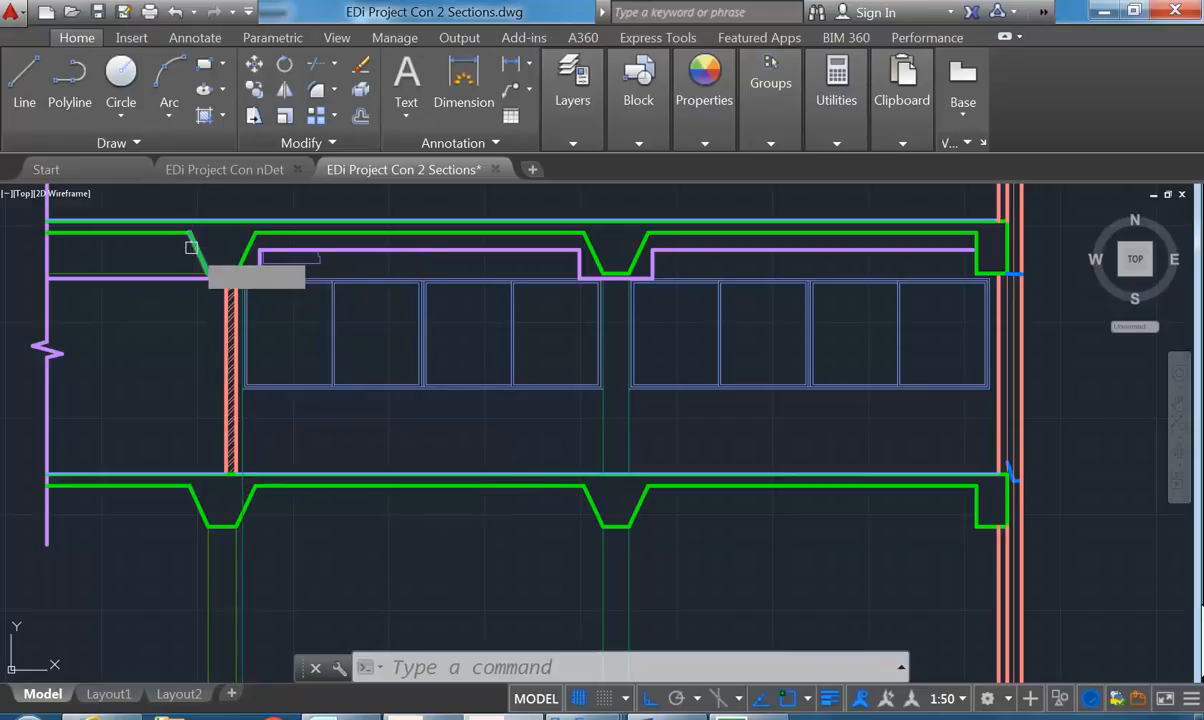
{"action": "key", "text": "Return"}
{"action": "left_click", "coordinate": [239, 256]}
{"action": "left_click", "coordinate": [238, 258]}
{"action": "left_click", "coordinate": [253, 496]}
{"action": "left_click", "coordinate": [227, 528]}
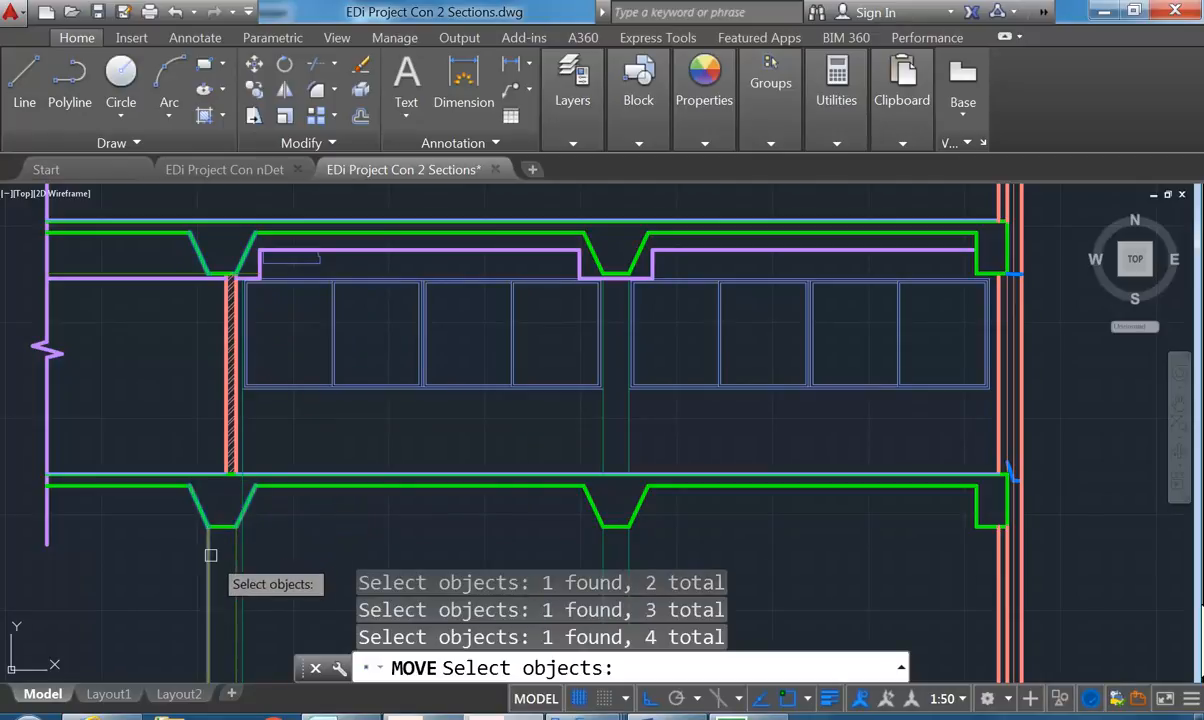
{"action": "left_click", "coordinate": [221, 526]}
{"action": "left_click", "coordinate": [200, 252]}
{"action": "key", "text": "Return"}
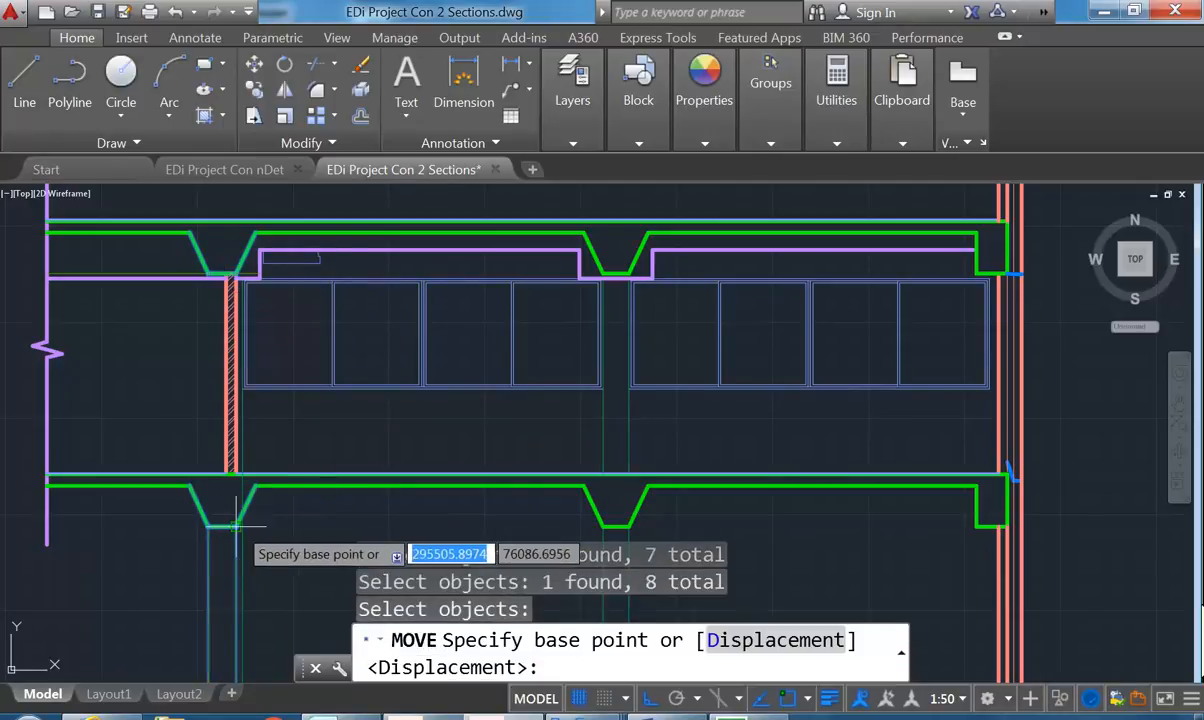
{"action": "left_click", "coordinate": [237, 524]}
{"action": "left_click", "coordinate": [213, 474]}
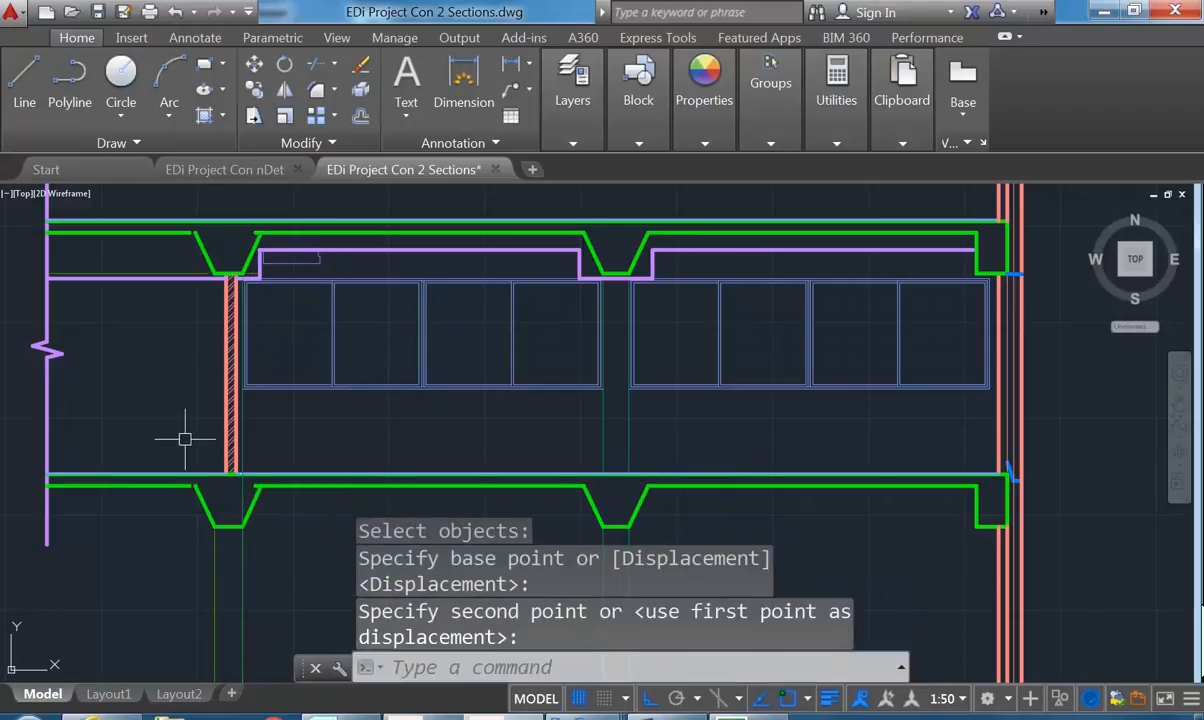
Fillet both sloping sides of the shifted lower-floor beam to the slab's underside lines, forming sharp corners
{"action": "type", "text": "f"}
{"action": "key", "text": "Return"}
{"action": "left_click", "coordinate": [252, 500]}
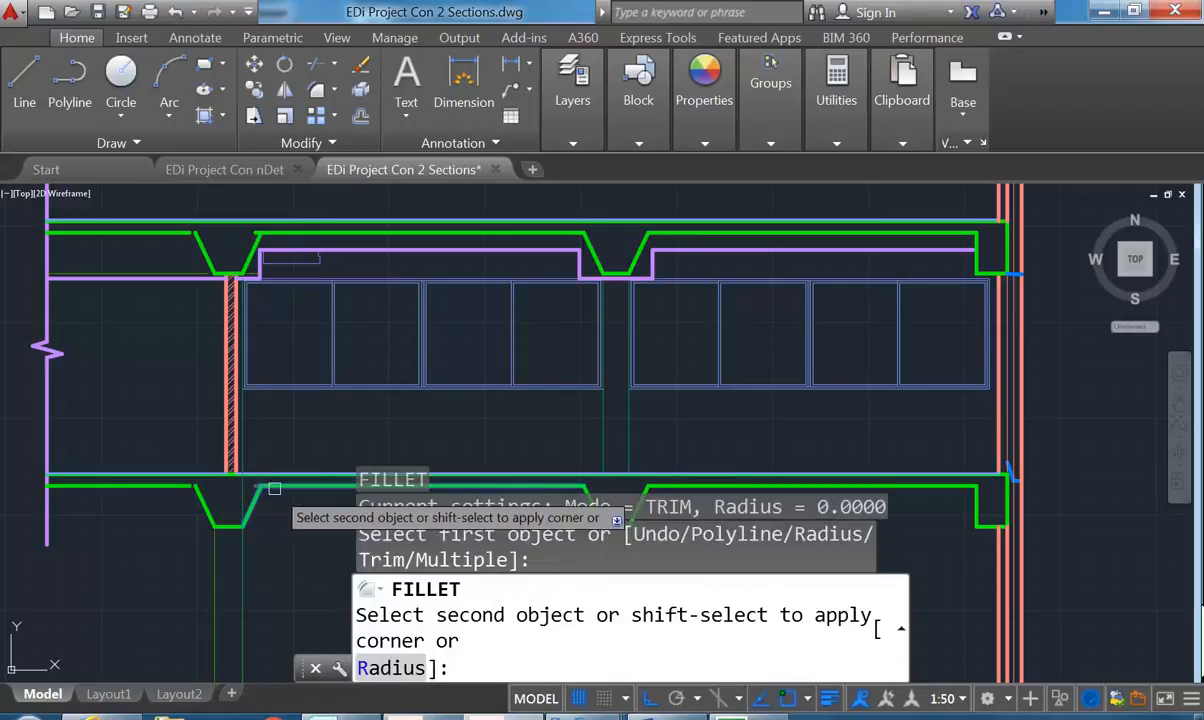
{"action": "key", "text": "Return"}
{"action": "left_click", "coordinate": [198, 496]}
{"action": "left_click", "coordinate": [183, 486]}
Fillet both sloping sides of the shifted upper-floor beam to the slab's underside lines, forming sharp corners
{"action": "key", "text": "Return"}
{"action": "left_click", "coordinate": [260, 240]}
{"action": "left_click", "coordinate": [282, 233]}
{"action": "key", "text": "Return"}
{"action": "left_click", "coordinate": [202, 251]}
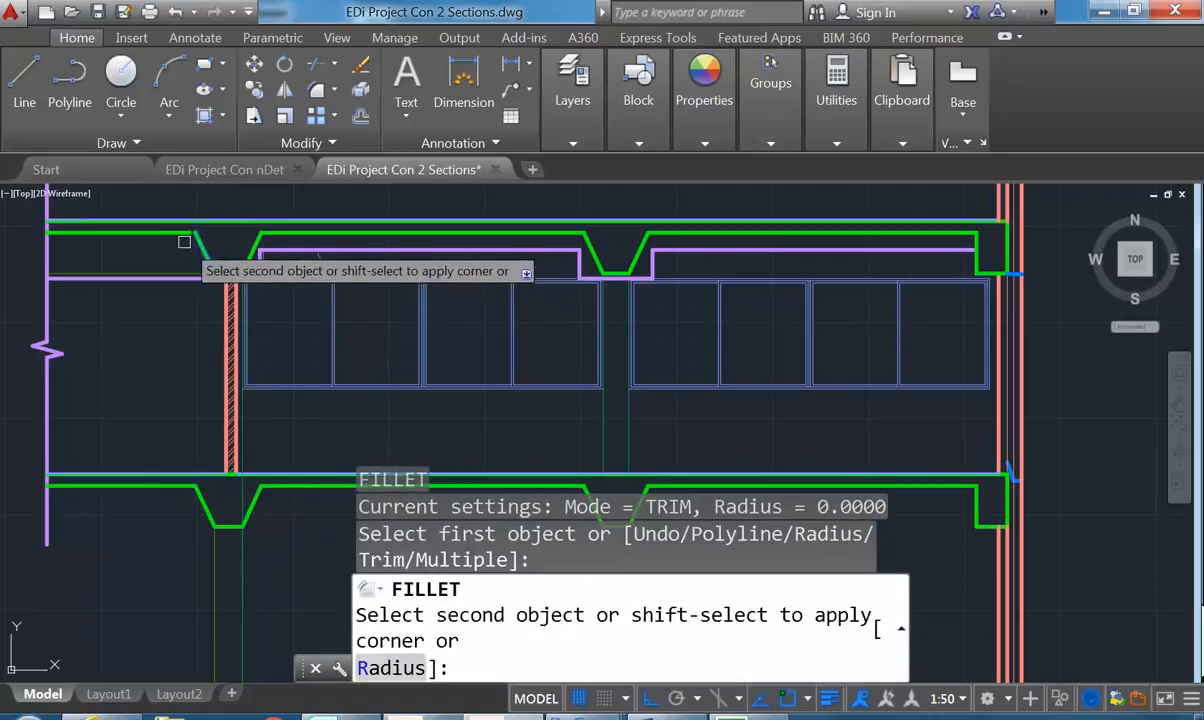
{"action": "left_click", "coordinate": [168, 234]}
{"action": "middle_click_drag", "start_coordinate": [440, 436], "coordinate": [431, 440]}
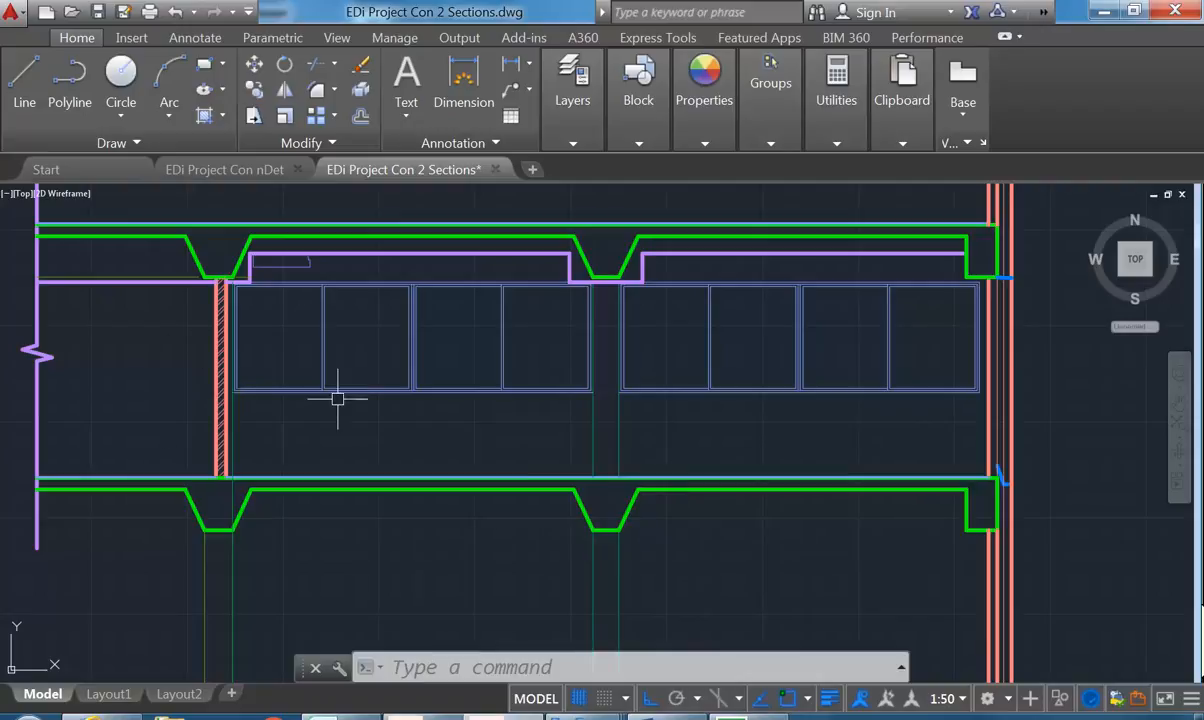
{"action": "mouse_move", "coordinate": [390, 430]}
{"action": "middle_mouse_down"}
{"action": "mouse_move", "coordinate": [403, 430]}
{"action": "mouse_move", "coordinate": [408, 478]}
{"action": "mouse_move", "coordinate": [403, 447]}
{"action": "middle_mouse_up"}
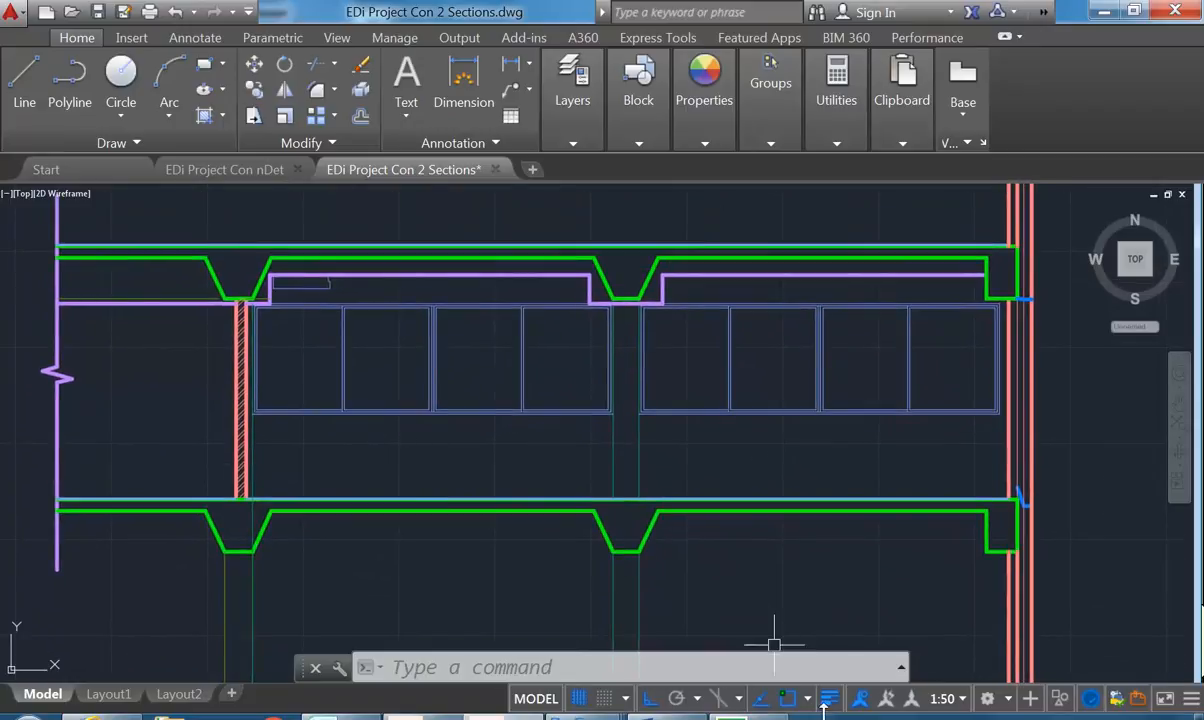